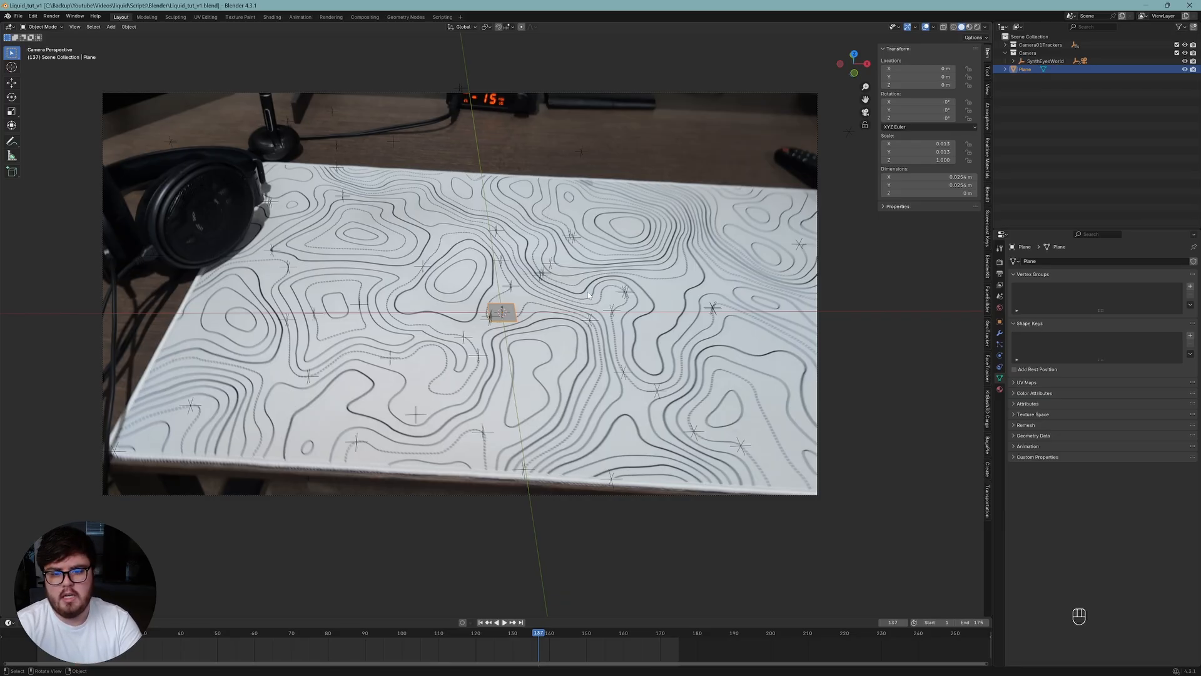
Scale the plane up to about 0.37 m per side and show the viewport in wireframe.
{"action": "middle_click_drag", "start_coordinate": [578, 336], "coordinate": [560, 306], "text": "shift"}
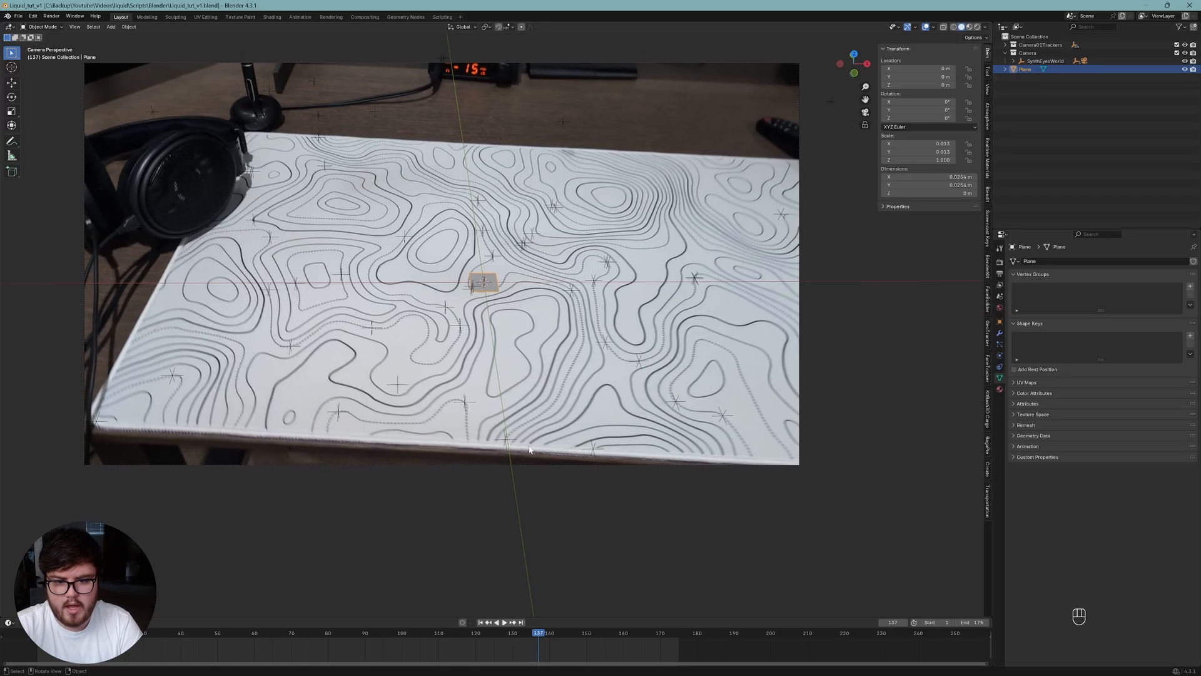
{"action": "middle_click_drag", "start_coordinate": [459, 537], "coordinate": [451, 492], "text": "shift"}
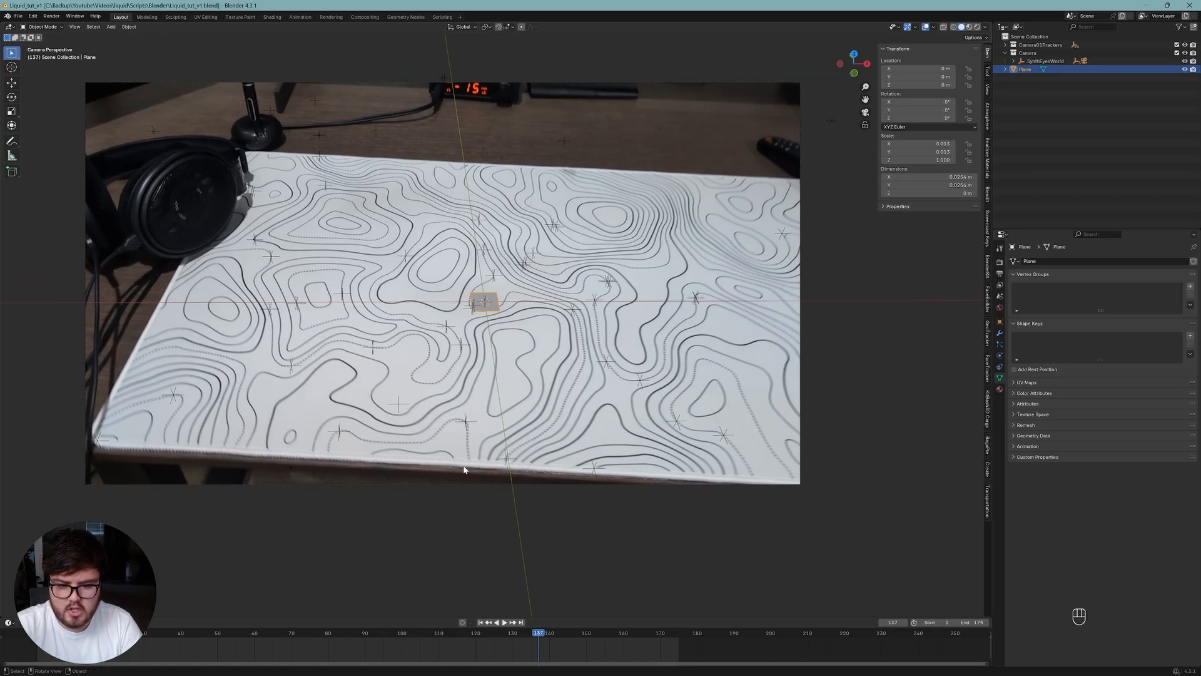
{"action": "key", "text": "s"}
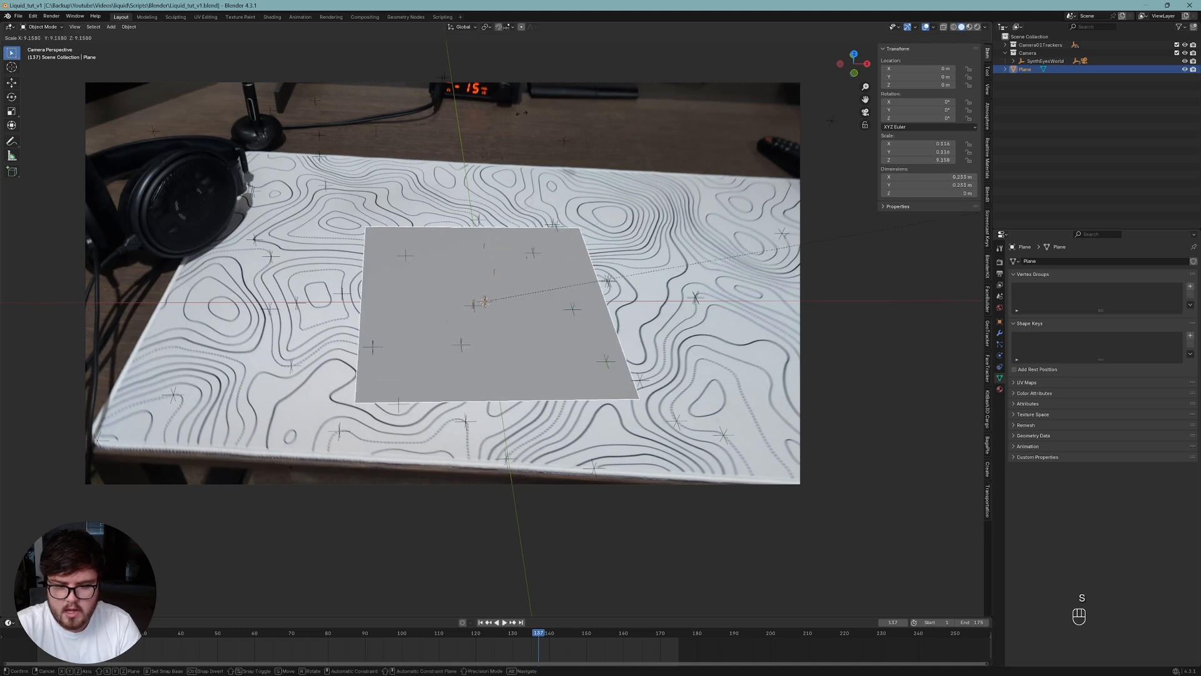
{"action": "left_click", "coordinate": [103, 512]}
{"action": "key", "text": "z"}
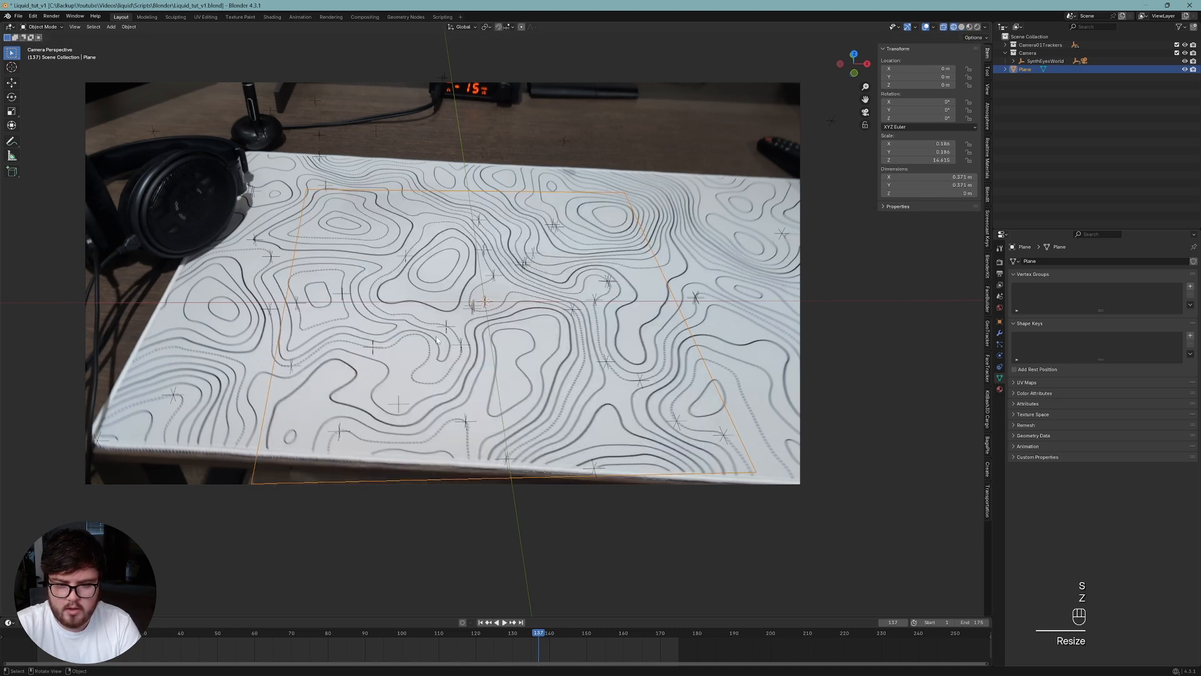
{"action": "middle_click_drag", "start_coordinate": [478, 341], "coordinate": [486, 328], "text": "shift"}
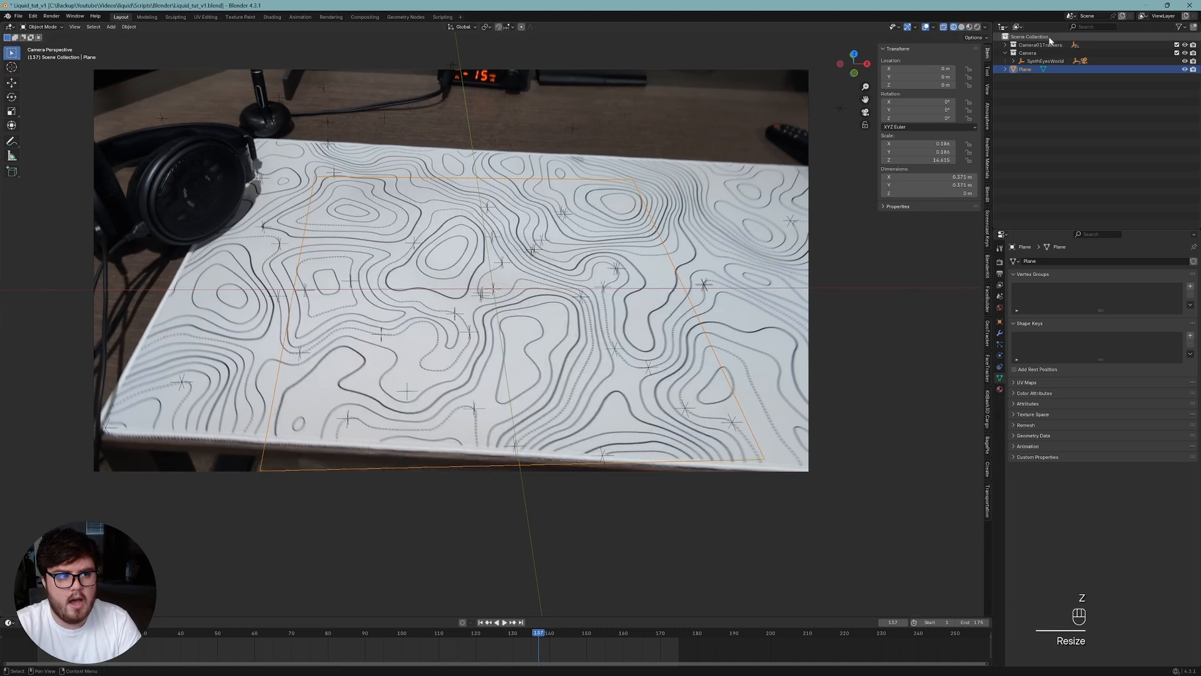
Save the file, then rotate the SynthEyesWorld empty about the Z axis to line the plane up with the desk's front edge.
{"action": "left_click", "coordinate": [1045, 61]}
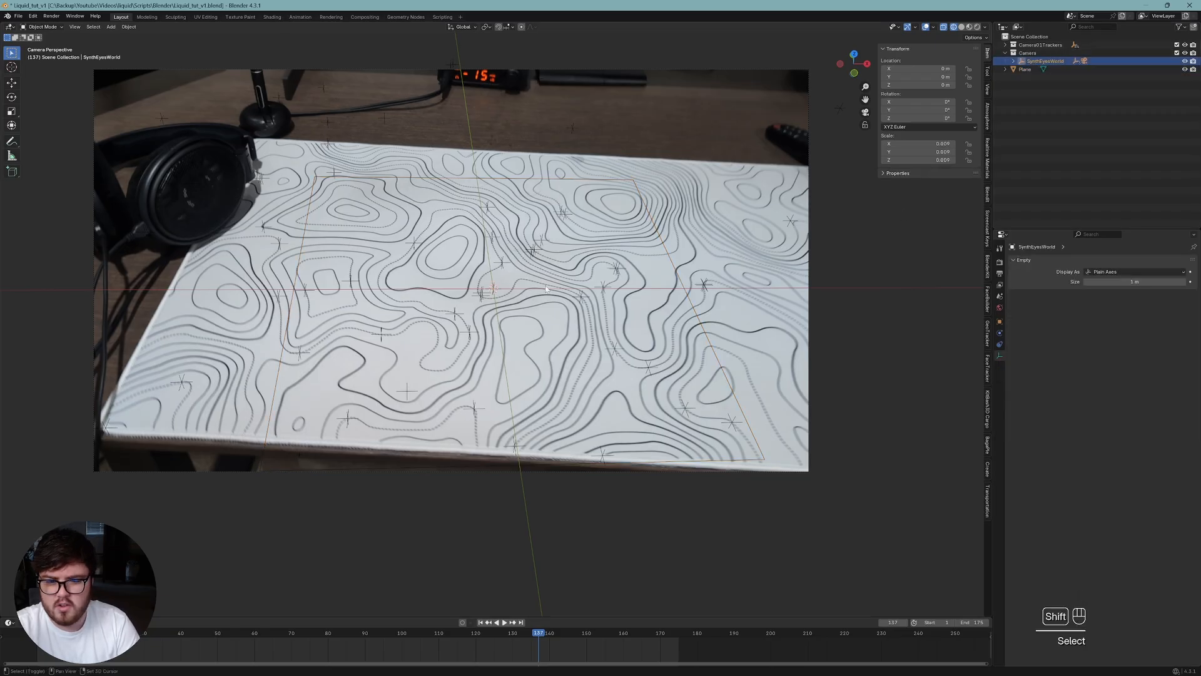
{"action": "middle_click_drag", "start_coordinate": [546, 288], "coordinate": [529, 301], "text": "shift"}
{"action": "key", "text": "ctrl+s"}
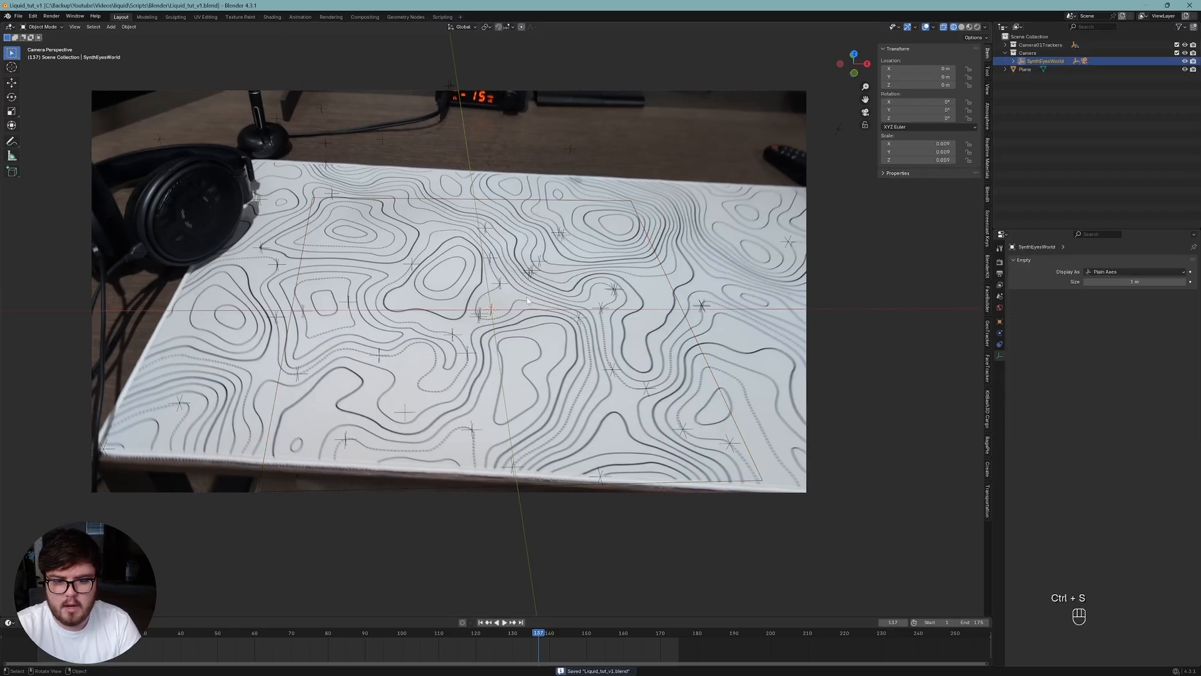
{"action": "key", "text": "r"}
{"action": "key", "text": "z"}
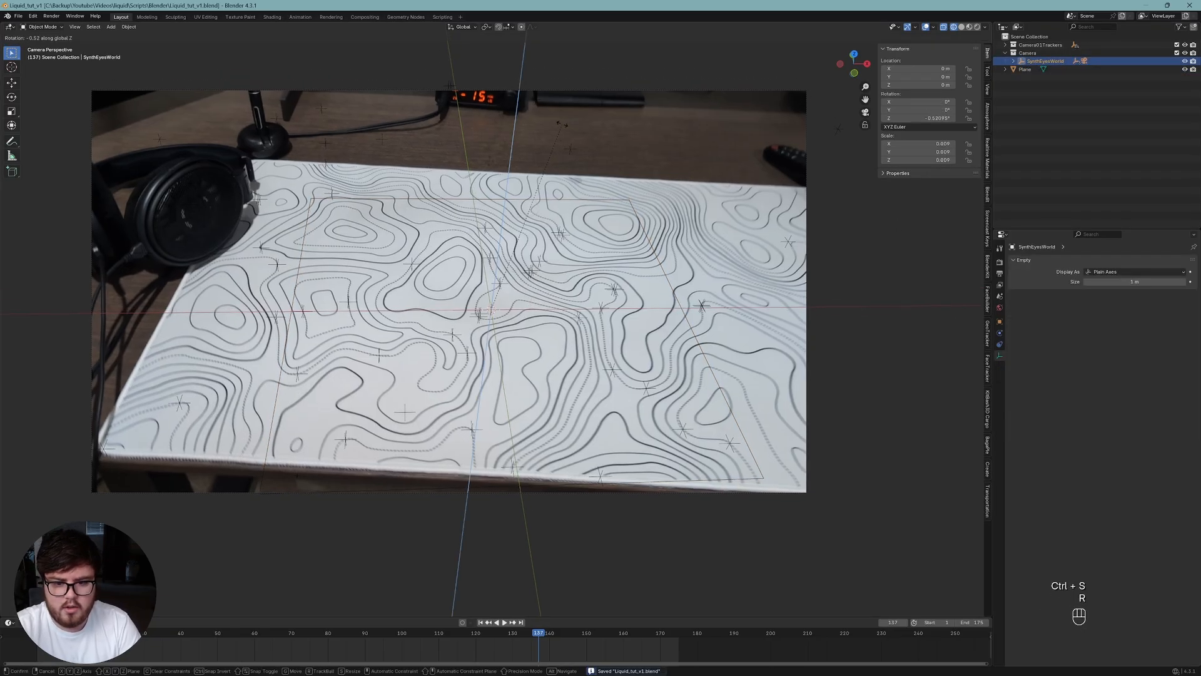
{"action": "left_click", "coordinate": [534, 143]}
Select the plane, check its front edge closely against the desk edge, and save the file.
{"action": "left_click", "coordinate": [315, 476]}
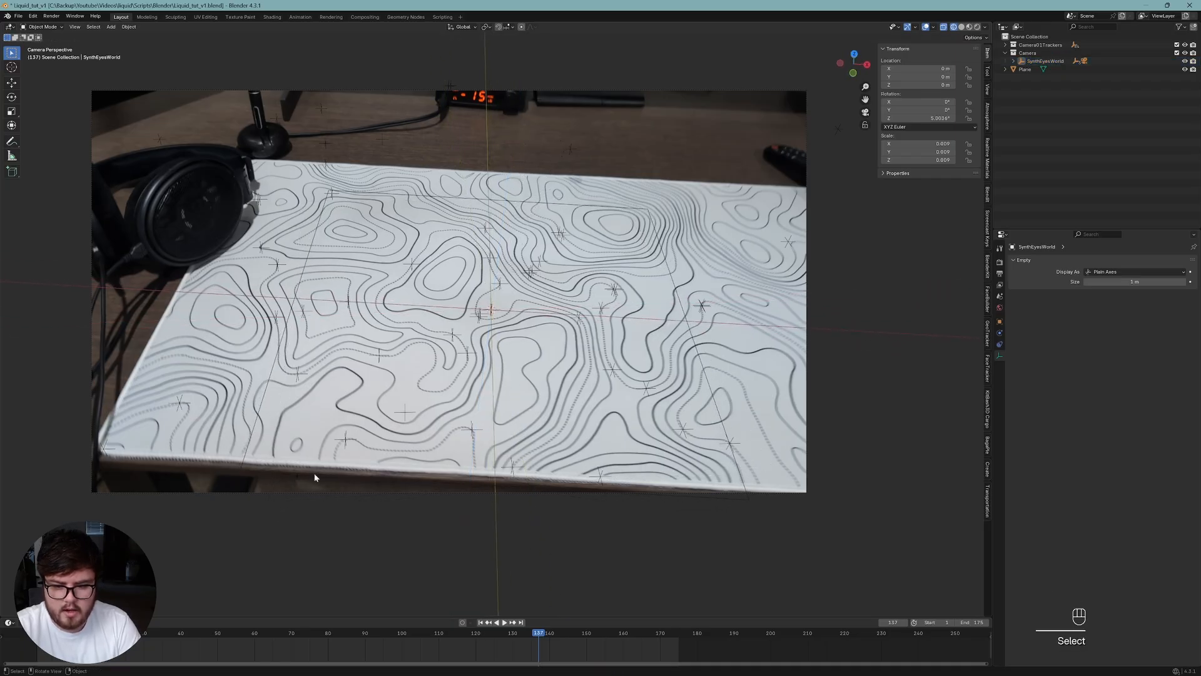
{"action": "scroll", "coordinate": [336, 496], "scroll_direction": "up", "scroll_amount": 6}
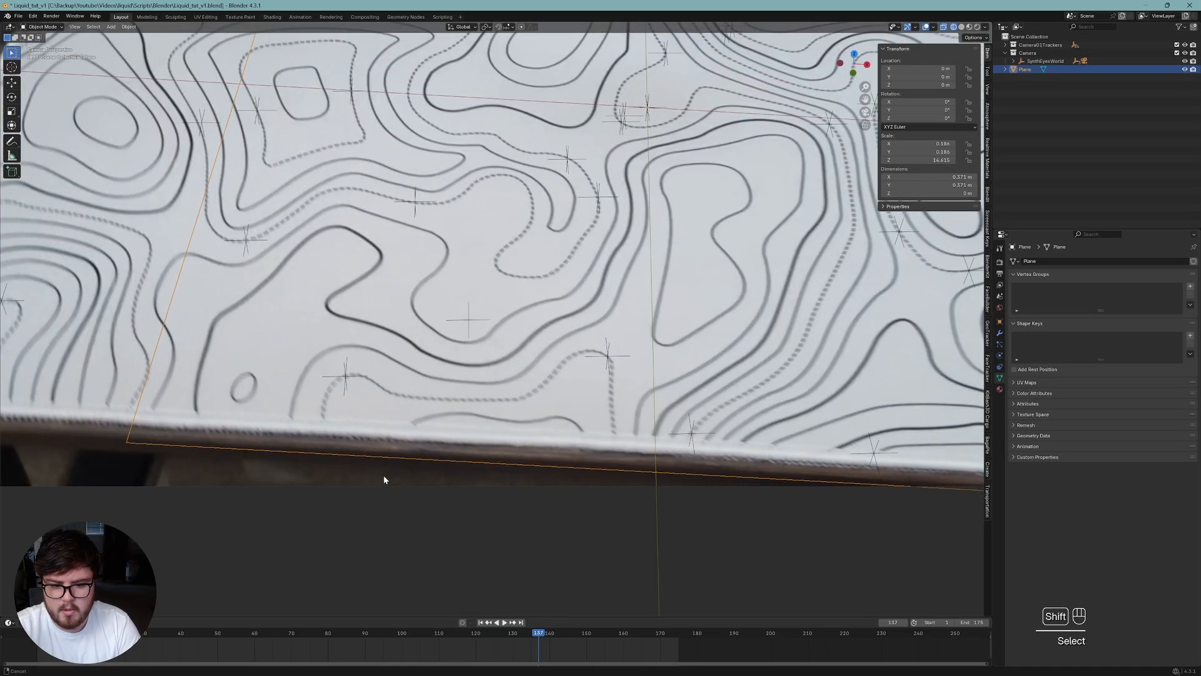
{"action": "scroll", "coordinate": [353, 449], "scroll_direction": "down", "scroll_amount": 6}
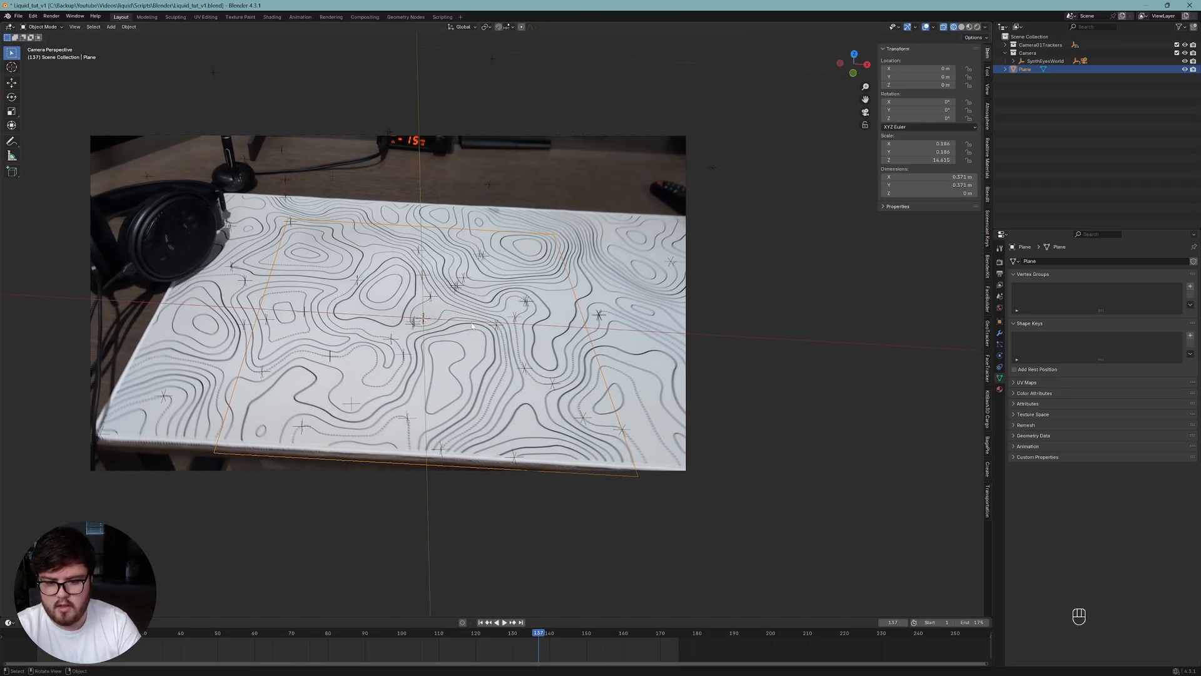
{"action": "middle_click_drag", "start_coordinate": [486, 315], "coordinate": [488, 334], "text": "shift"}
{"action": "key", "text": "ctrl+s"}
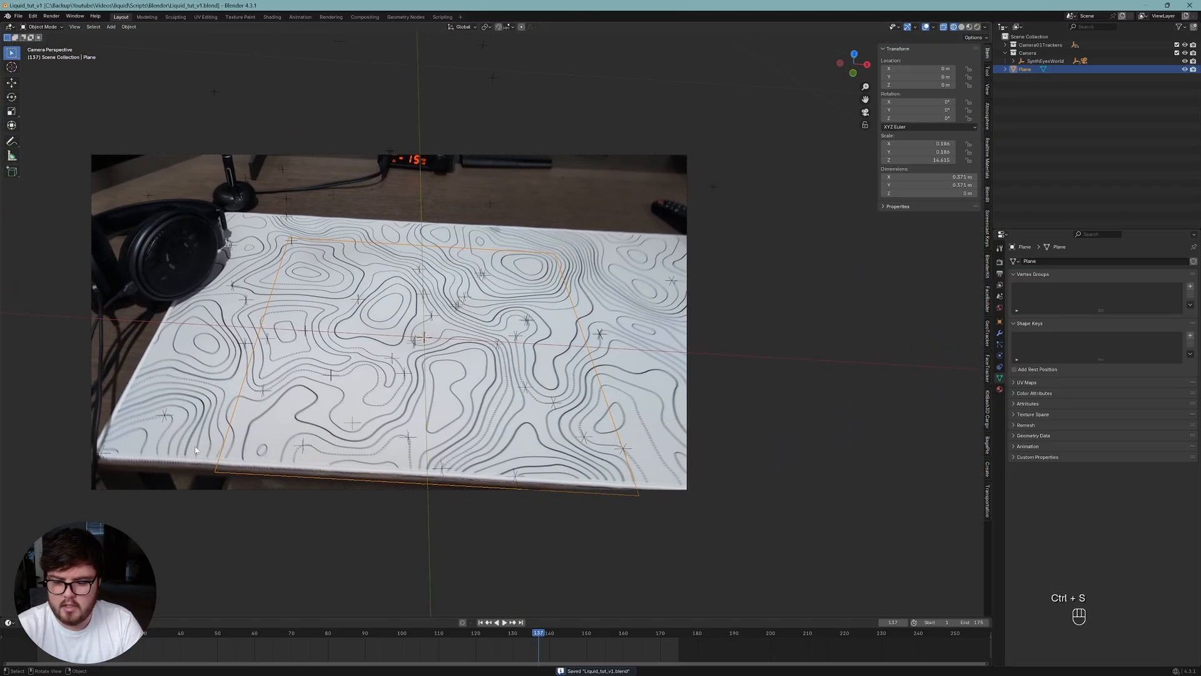
Go to frame 113, save the file, and stretch the plane along its X axis well past the desk mat's short sides.
{"action": "left_click_drag", "start_coordinate": [75, 639], "coordinate": [449, 644]}
{"action": "middle_click_drag", "start_coordinate": [334, 287], "coordinate": [264, 317], "text": "shift"}
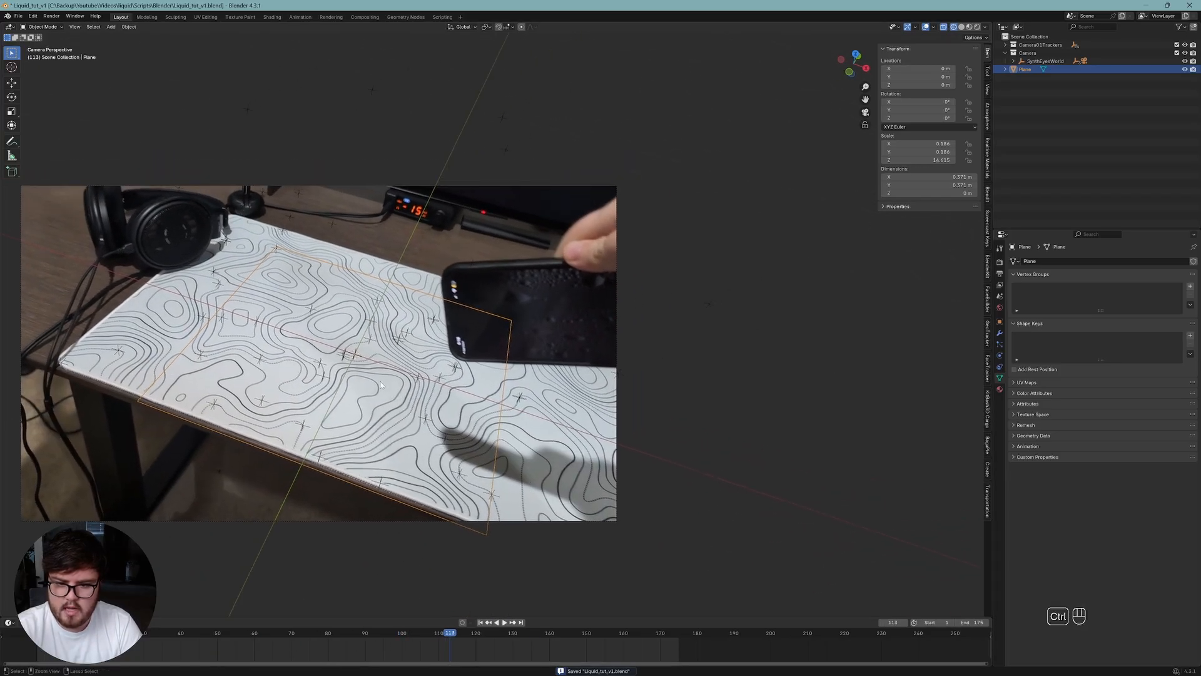
{"action": "key", "text": "ctrl+s"}
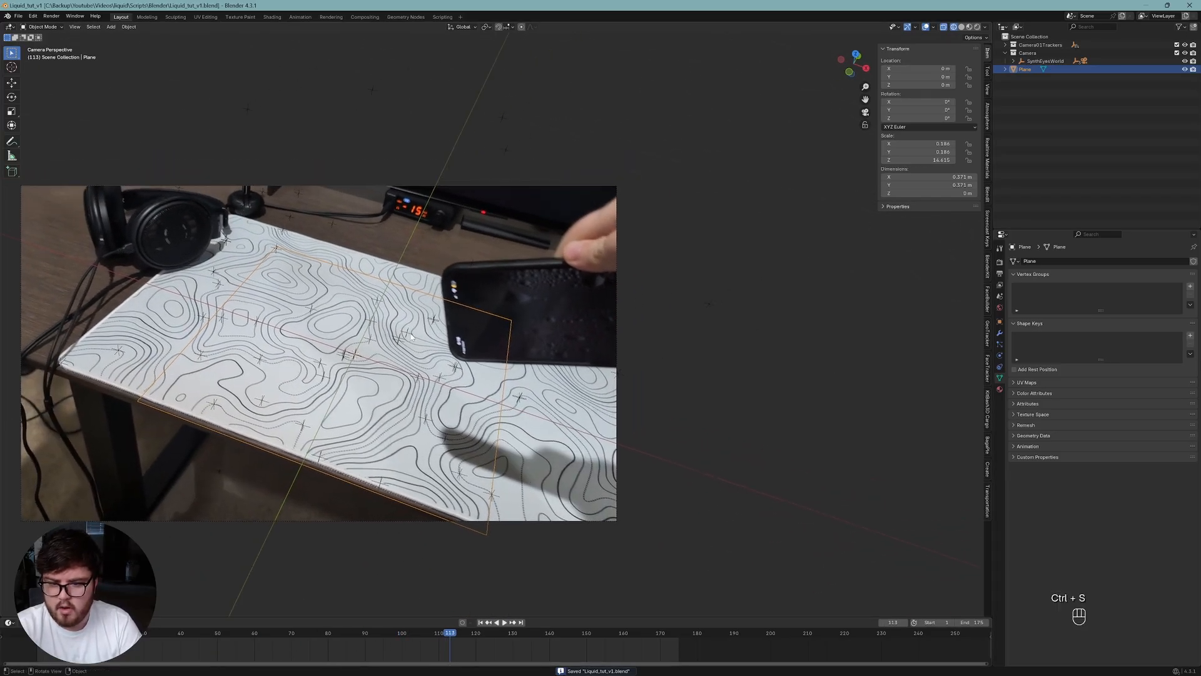
{"action": "key", "text": "s"}
{"action": "key", "text": "x"}
{"action": "key", "text": "x"}
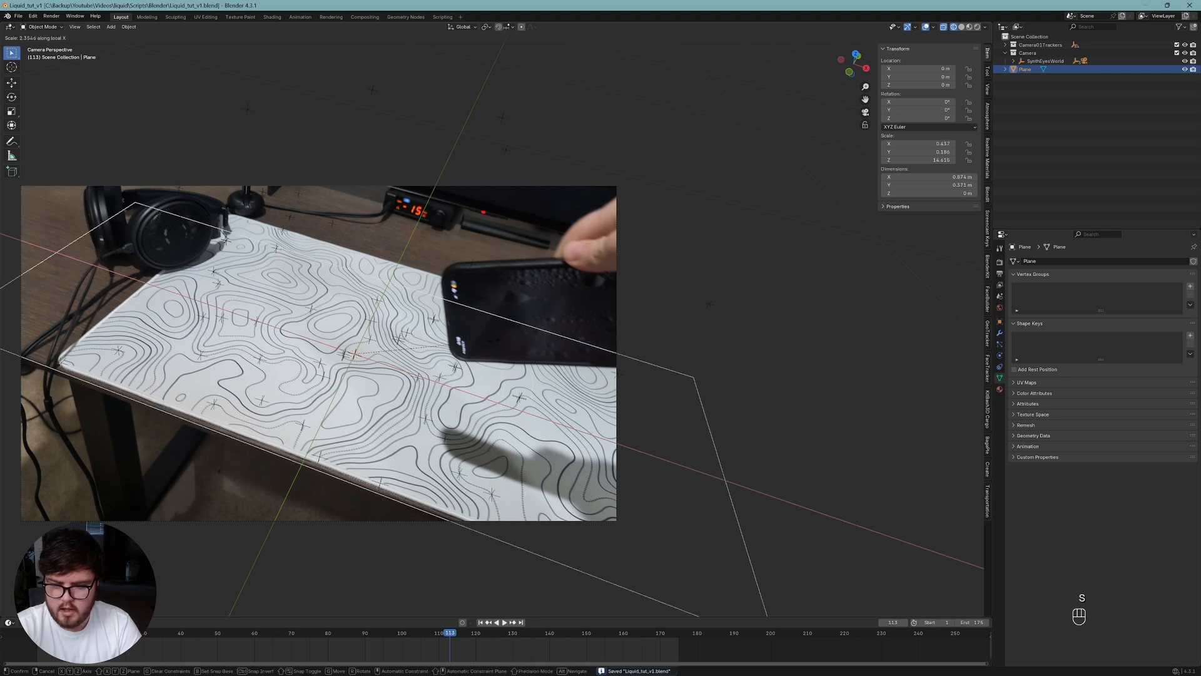
{"action": "left_click", "coordinate": [494, 340]}
Move the plane's rear edge about 0.11 m back along Y in Edit Mode.
{"action": "middle_click_drag", "start_coordinate": [405, 304], "coordinate": [401, 335], "text": "shift"}
{"action": "key", "text": "Tab"}
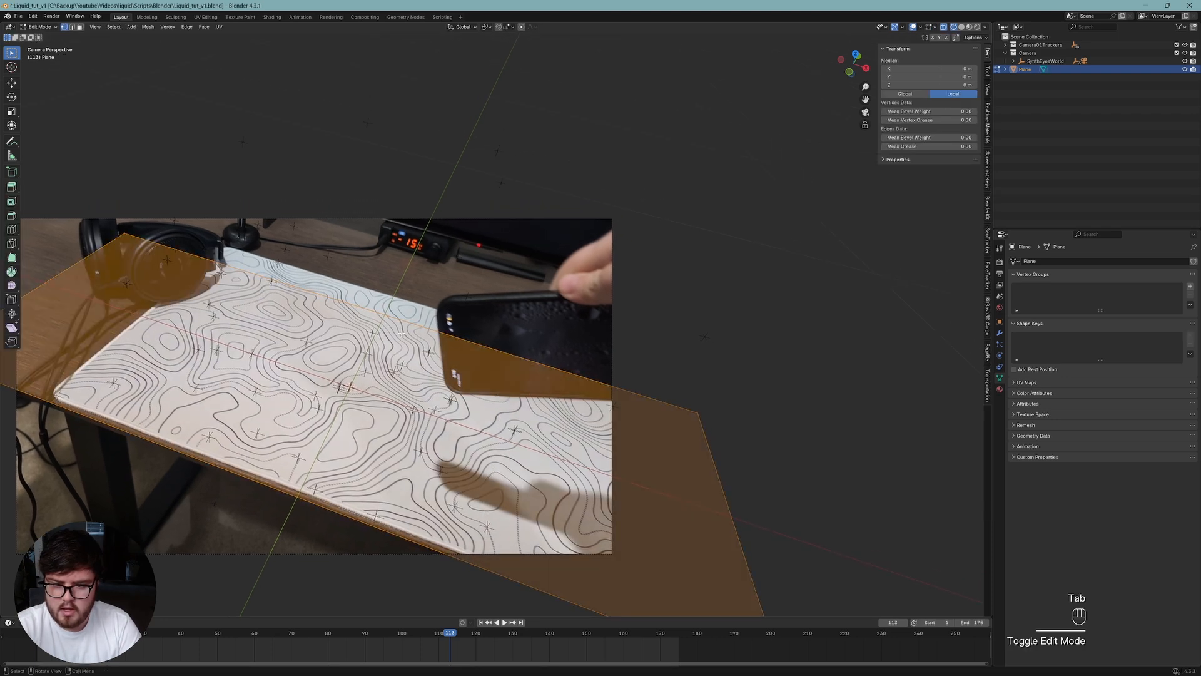
{"action": "key", "text": "2"}
{"action": "left_click", "coordinate": [467, 315]}
{"action": "key", "text": "g"}
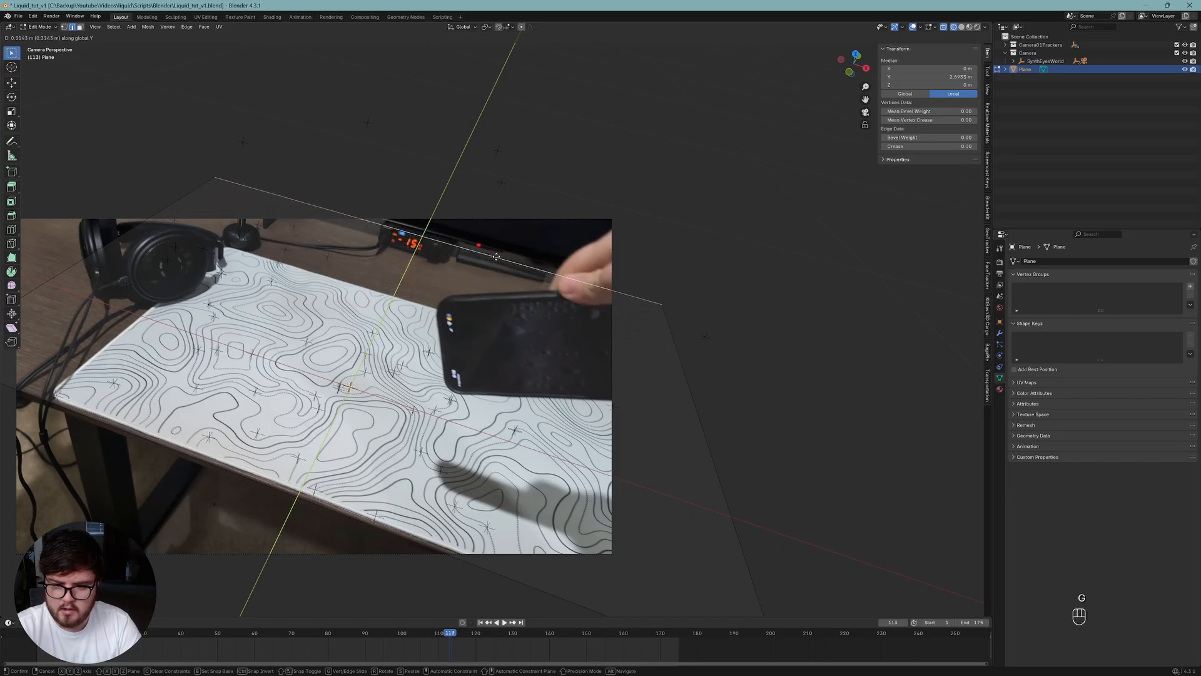
{"action": "left_click", "coordinate": [496, 256]}
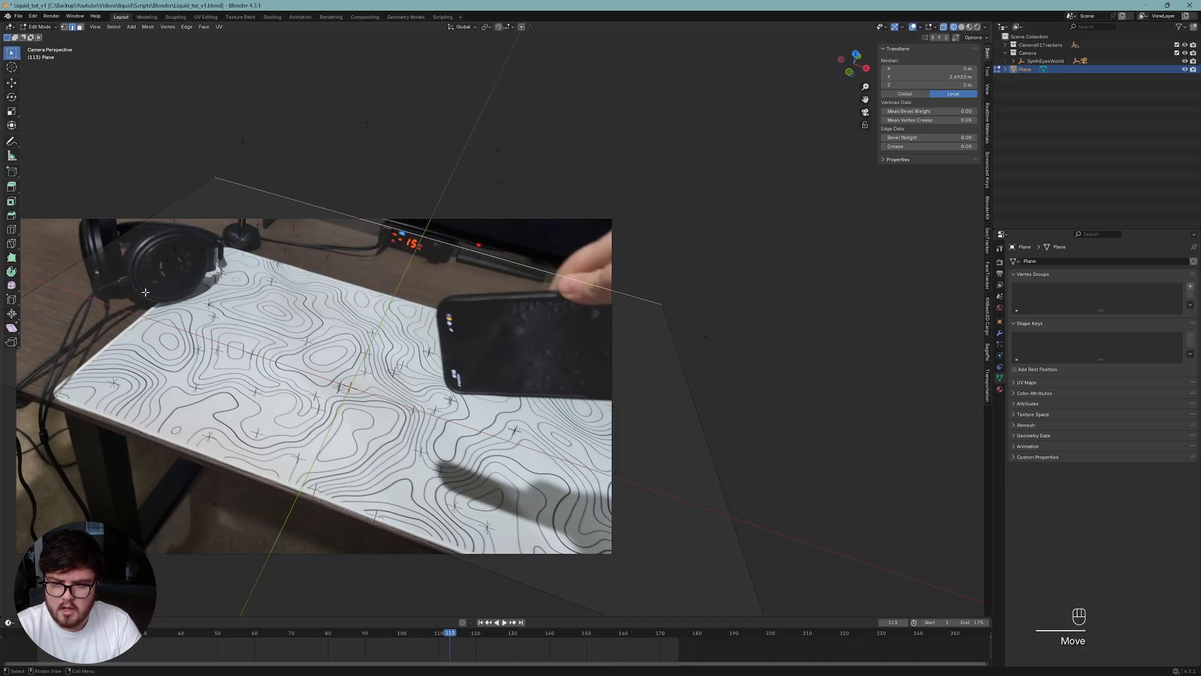
Scale the whole plane mesh along X to a width of about 1.22 m, return to Object Mode, and save the file.
{"action": "key", "text": "a"}
{"action": "key", "text": "s"}
{"action": "key", "text": "x"}
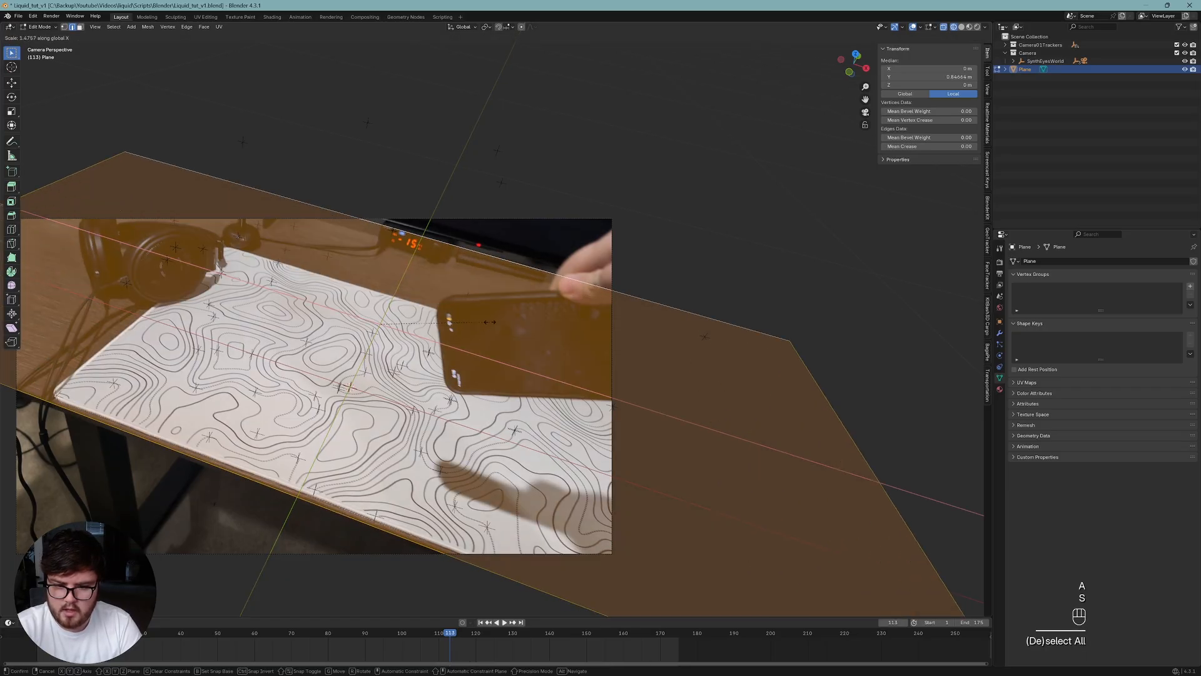
{"action": "left_click", "coordinate": [481, 322]}
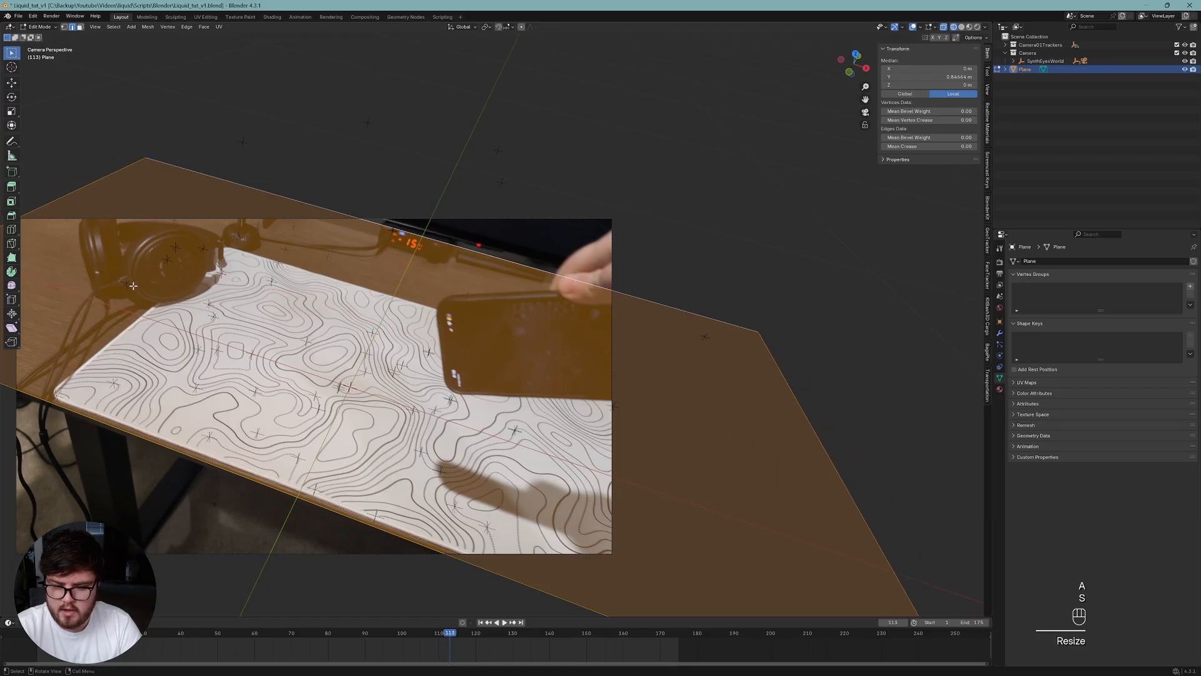
{"action": "middle_click_drag", "start_coordinate": [369, 480], "coordinate": [365, 453], "text": "shift"}
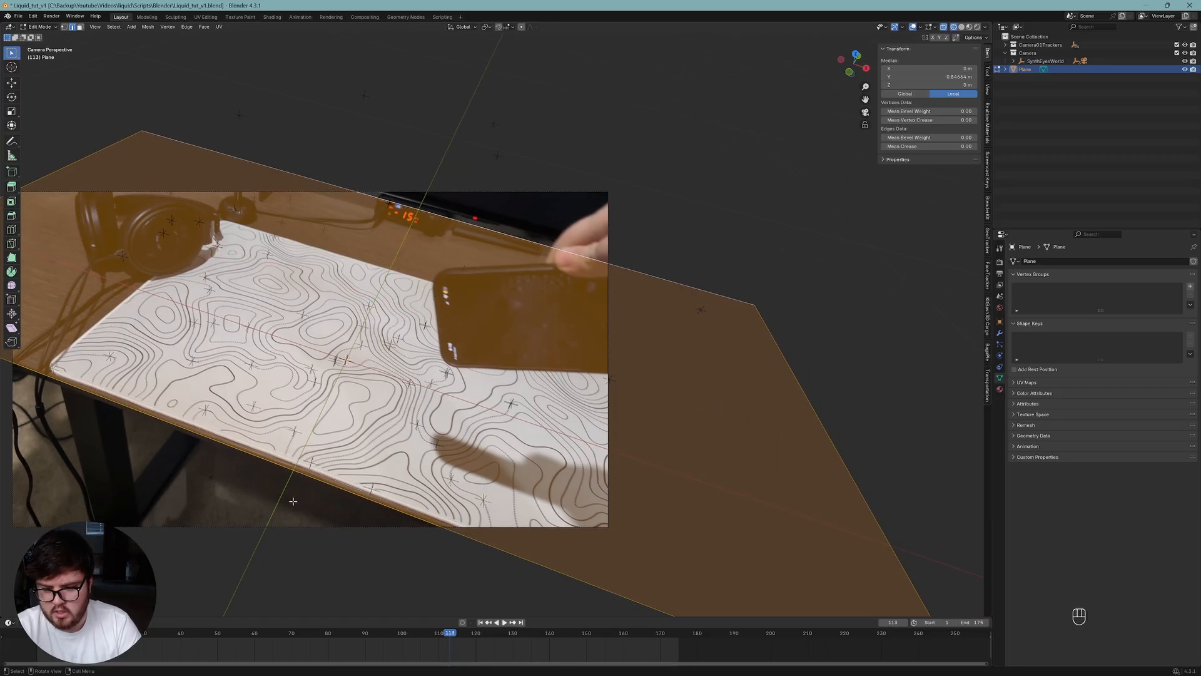
{"action": "middle_click_drag", "start_coordinate": [299, 481], "coordinate": [308, 493], "text": "shift"}
{"action": "key", "text": "Tab"}
{"action": "middle_click_drag", "start_coordinate": [322, 411], "coordinate": [345, 439], "text": "shift"}
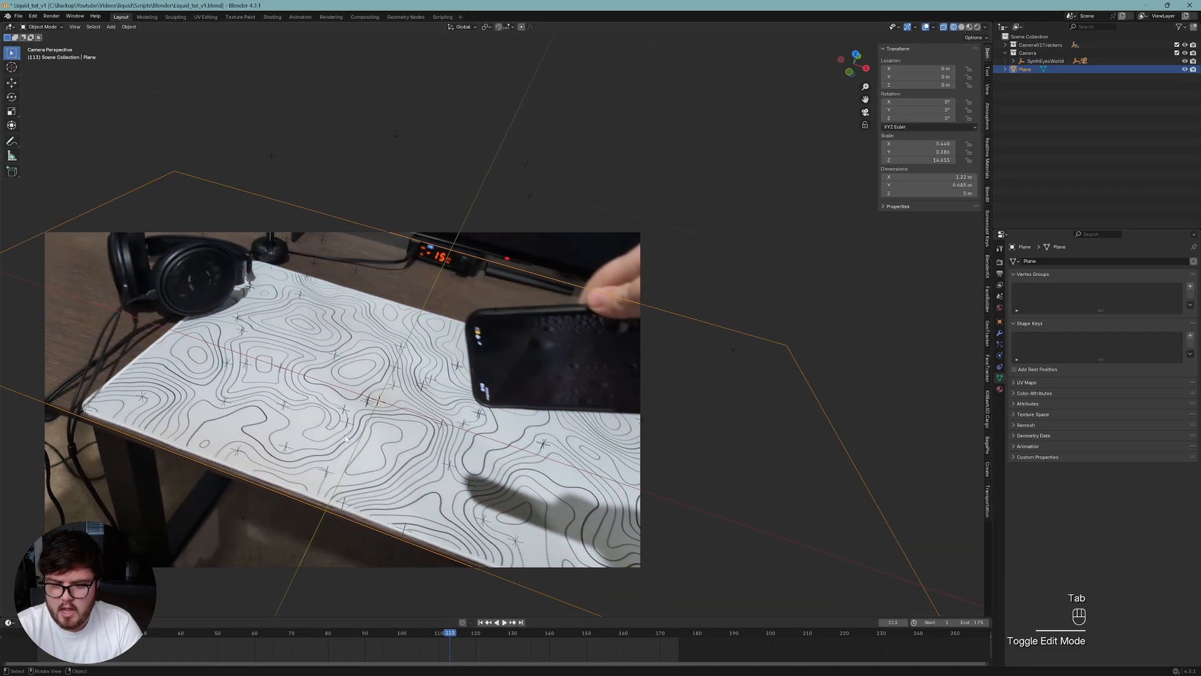
{"action": "key", "text": "ctrl+s"}
Add a cylinder mesh at the scene origin.
{"action": "scroll", "coordinate": [250, 301], "scroll_direction": "up", "scroll_amount": 4}
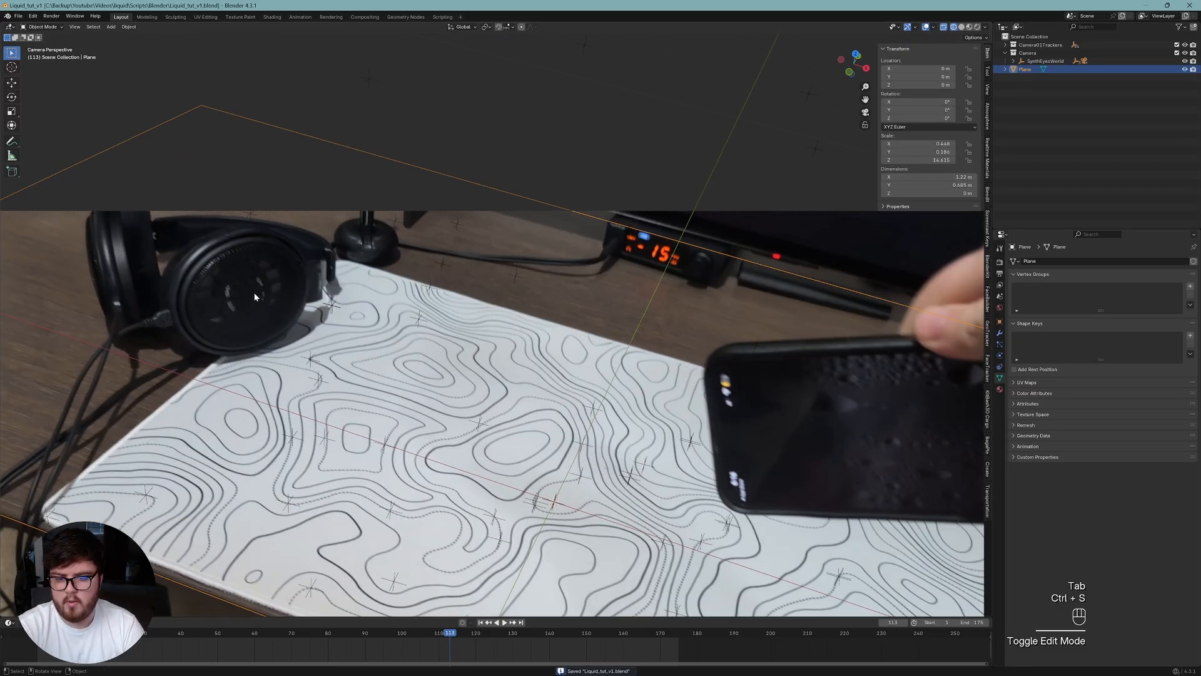
{"action": "middle_click_drag", "start_coordinate": [255, 296], "coordinate": [384, 341], "text": "shift"}
{"action": "key", "text": "shift+a"}
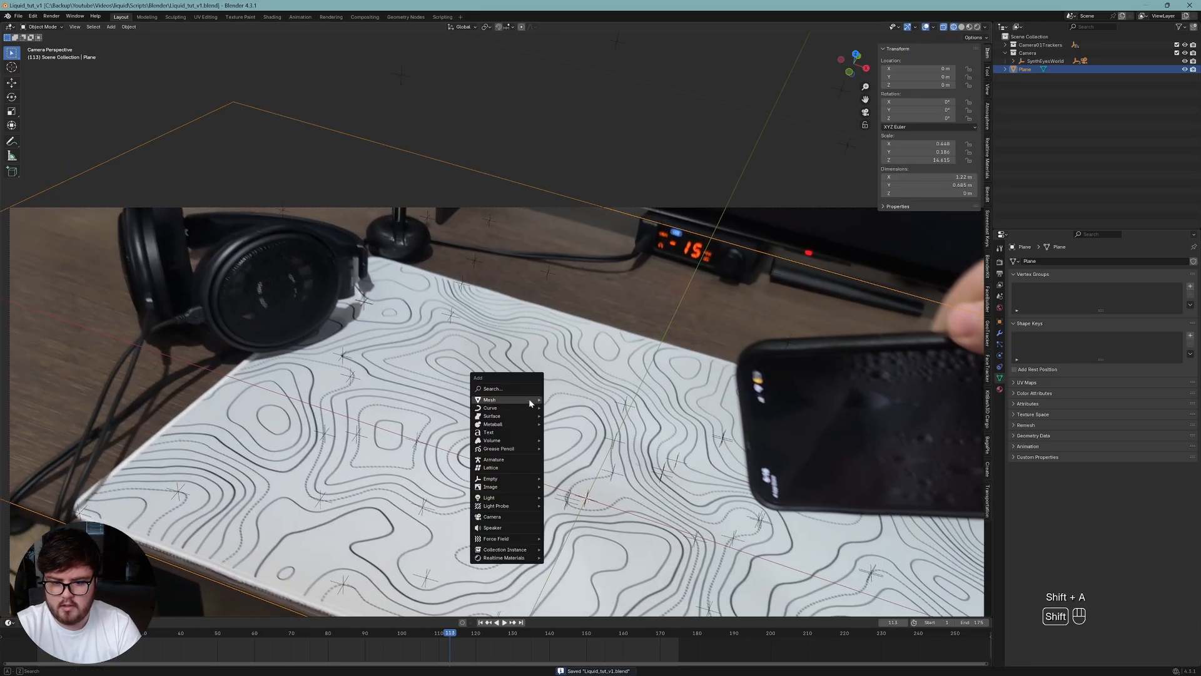
{"action": "mouse_move", "coordinate": [497, 399]}
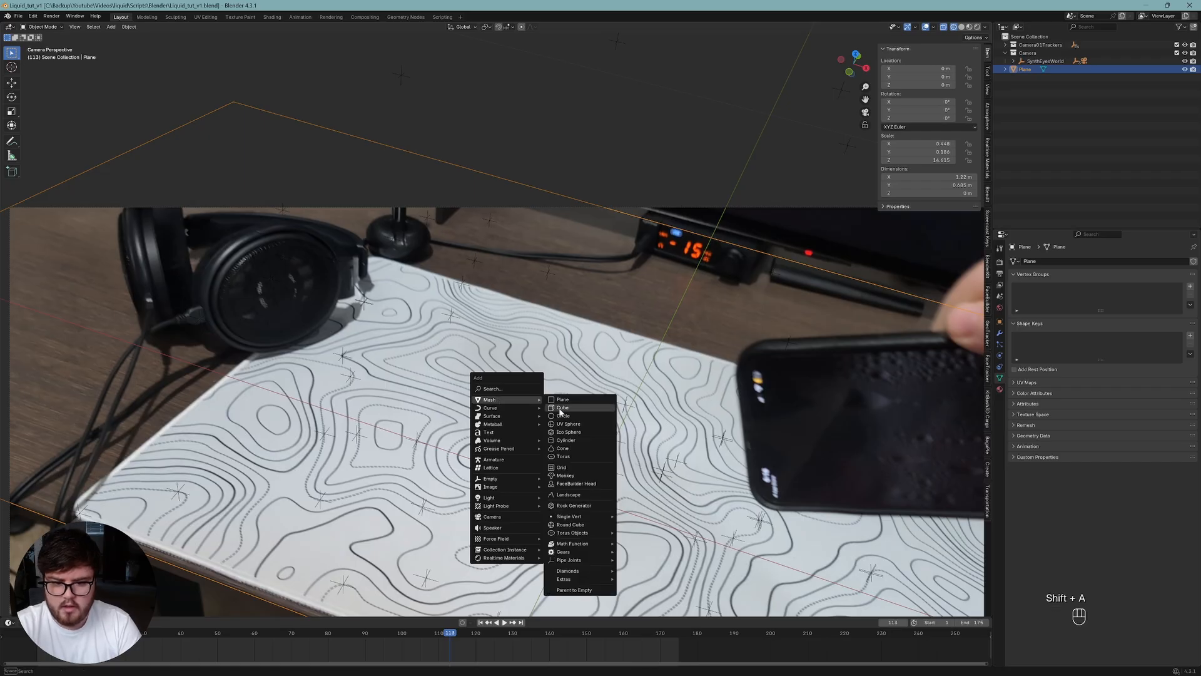
{"action": "left_click", "coordinate": [564, 440]}
Flatten the cylinder along Z and scale it down to about 0.2 m across and 0.023 m thick.
{"action": "scroll", "coordinate": [576, 462], "scroll_direction": "down", "scroll_amount": 4}
{"action": "scroll", "coordinate": [576, 462], "scroll_direction": "down", "scroll_amount": 3}
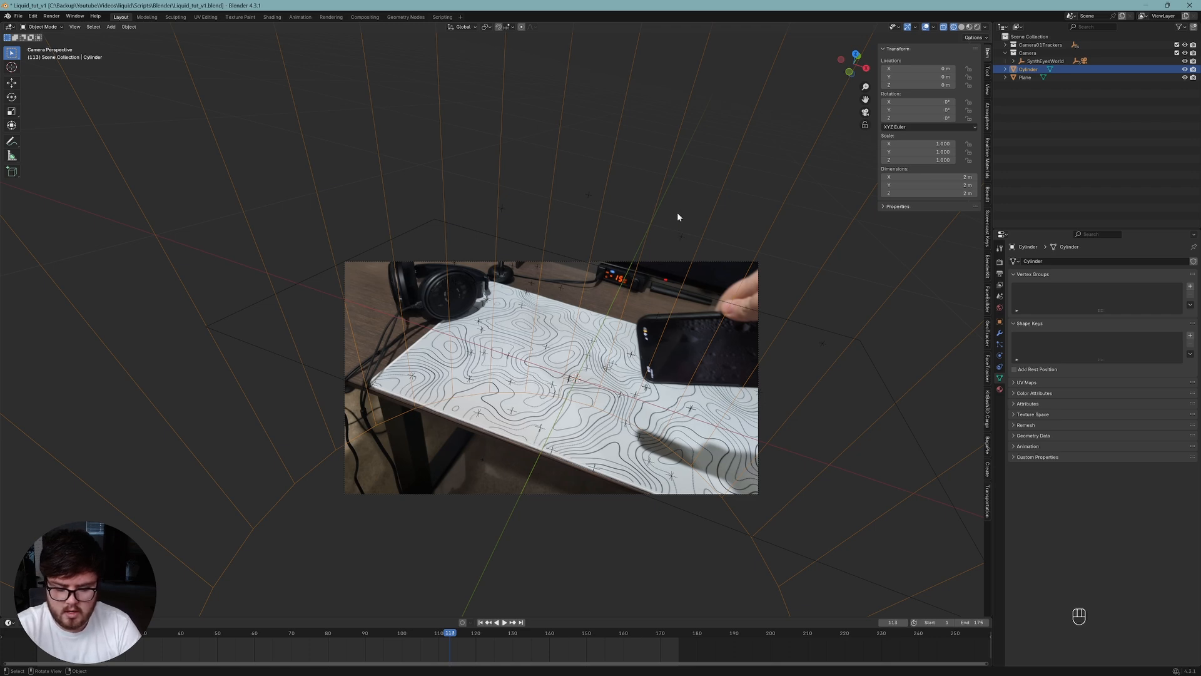
{"action": "key", "text": "s"}
{"action": "key", "text": "z"}
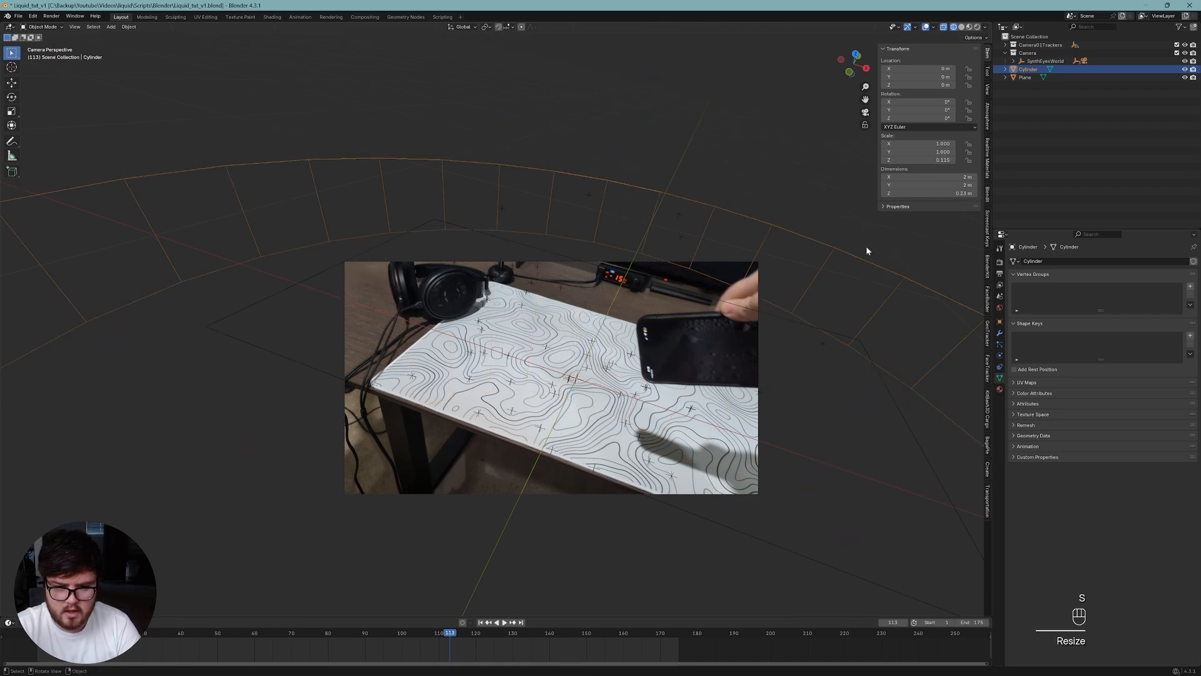
{"action": "key", "text": "s"}
{"action": "scroll", "coordinate": [579, 375], "scroll_direction": "up", "scroll_amount": 4}
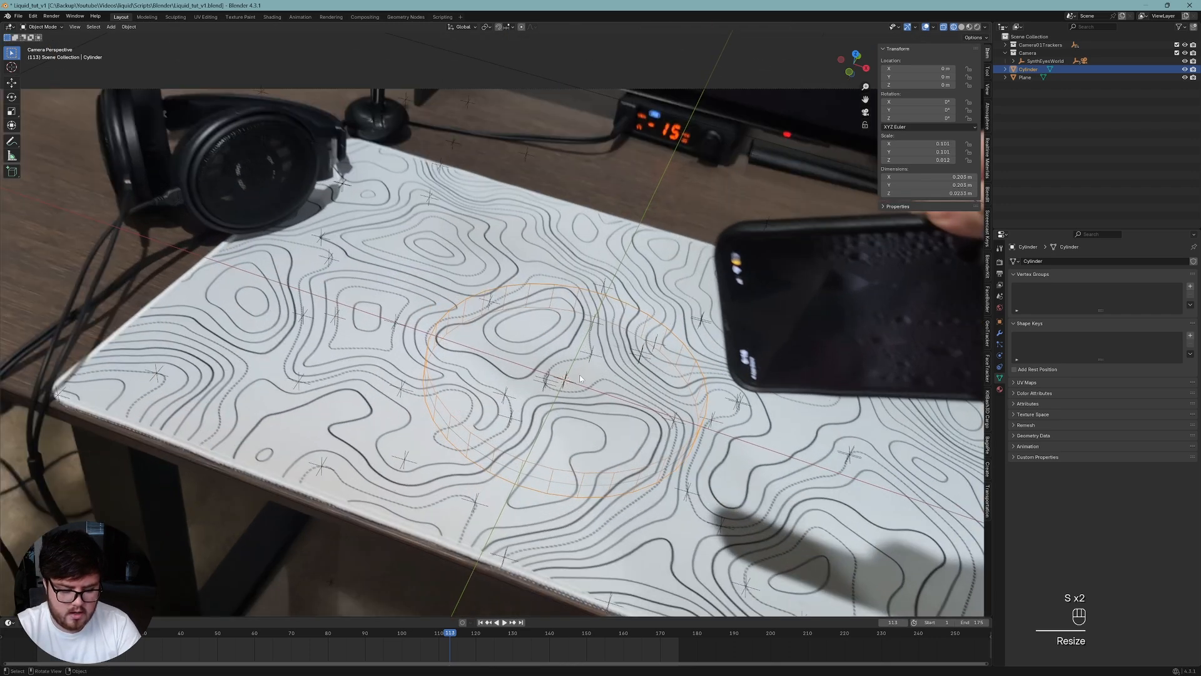
In front view, rotate the cylinder 90° about X so the disc stands upright.
{"action": "key", "text": "KP_1"}
{"action": "scroll", "coordinate": [481, 349], "scroll_direction": "up", "scroll_amount": 12}
{"action": "mouse_move", "coordinate": [566, 363]}
{"action": "middle_mouse_down", "text": "shift"}
{"action": "mouse_move", "coordinate": [598, 189]}
{"action": "mouse_move", "coordinate": [545, 355]}
{"action": "middle_mouse_up", "text": "shift"}
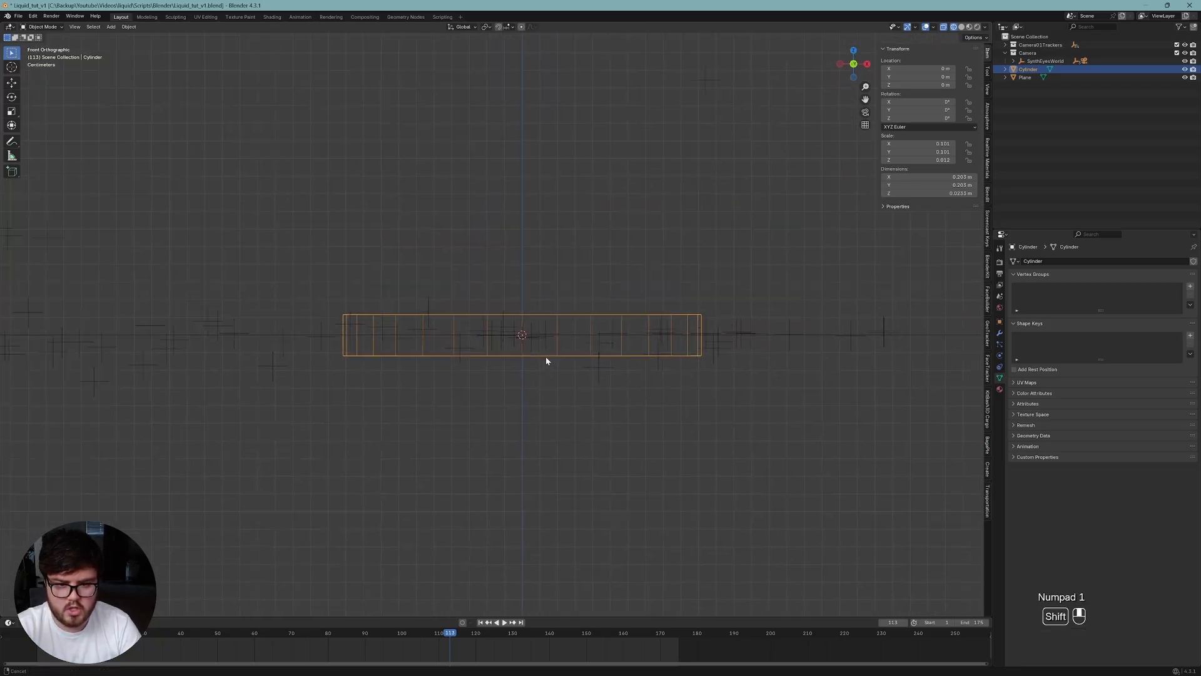
{"action": "type", "text": "rx90"}
{"action": "left_click", "coordinate": [577, 321]}
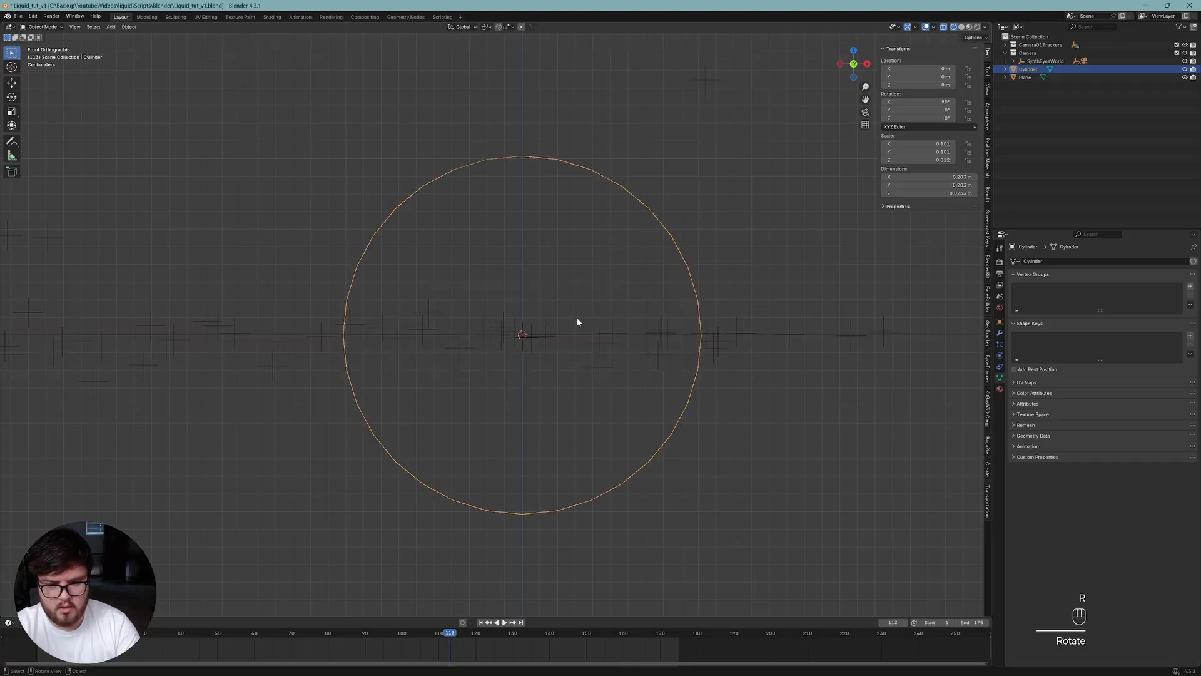
Move the cylinder's entire mesh up along Z in Edit Mode until its lowest edge rests on the object's origin, then return to Object Mode.
{"action": "key", "text": "Tab"}
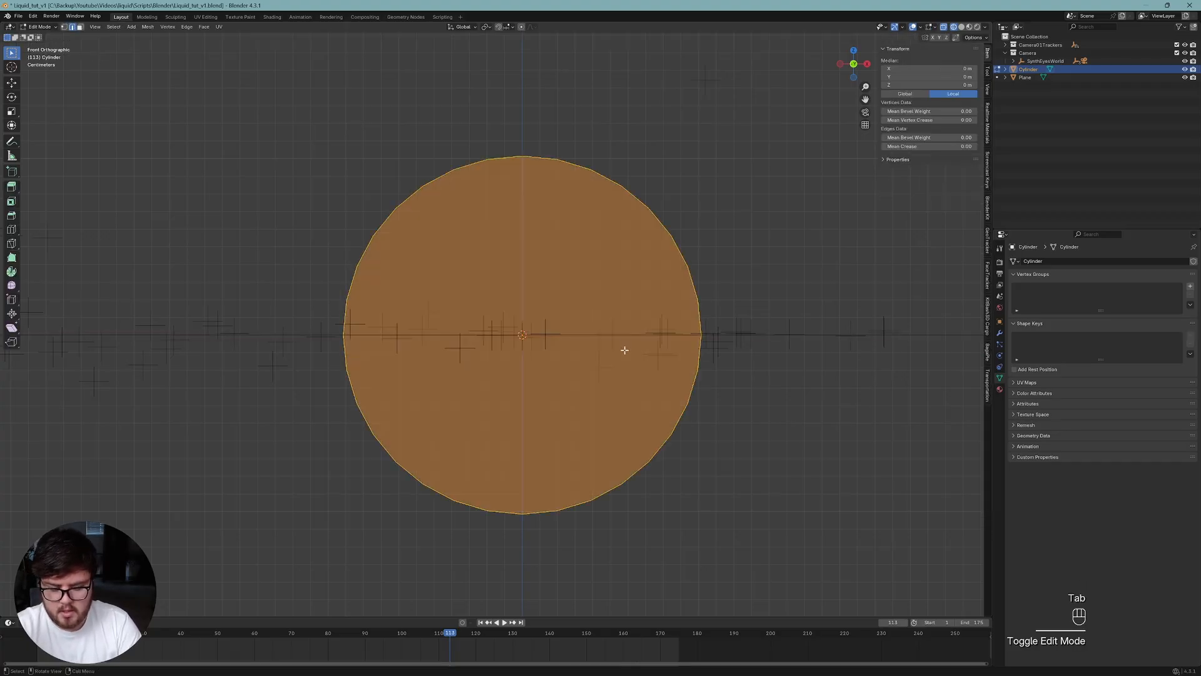
{"action": "key", "text": "a"}
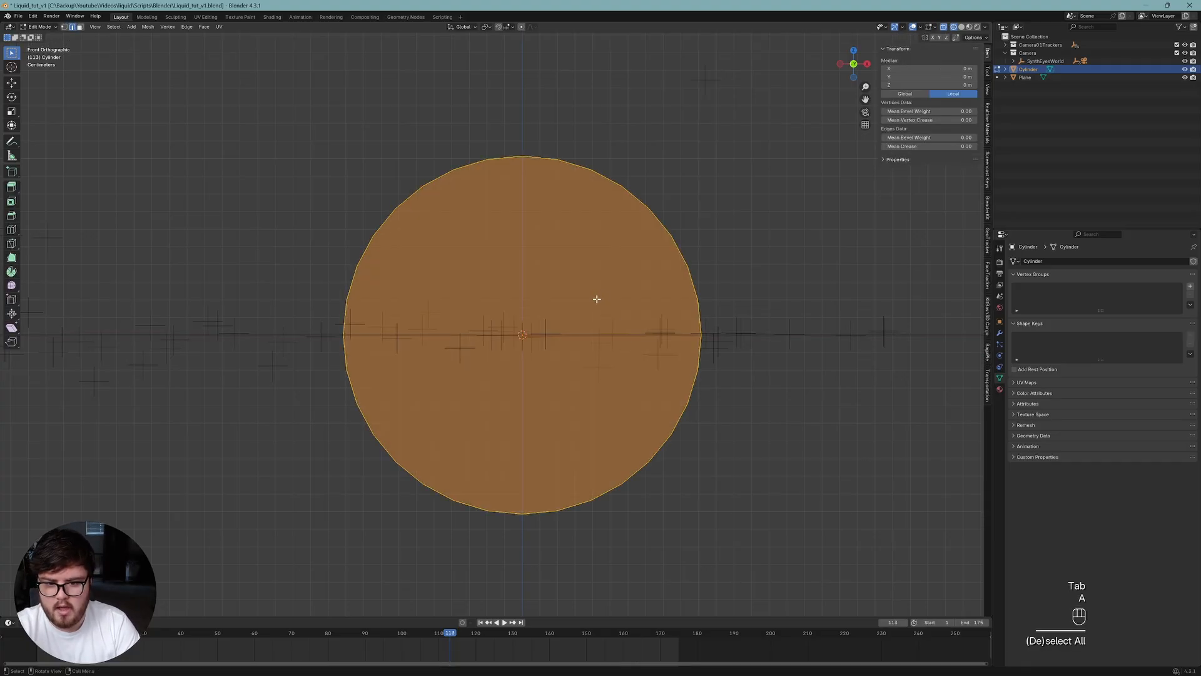
{"action": "key", "text": "g"}
{"action": "key", "text": "z"}
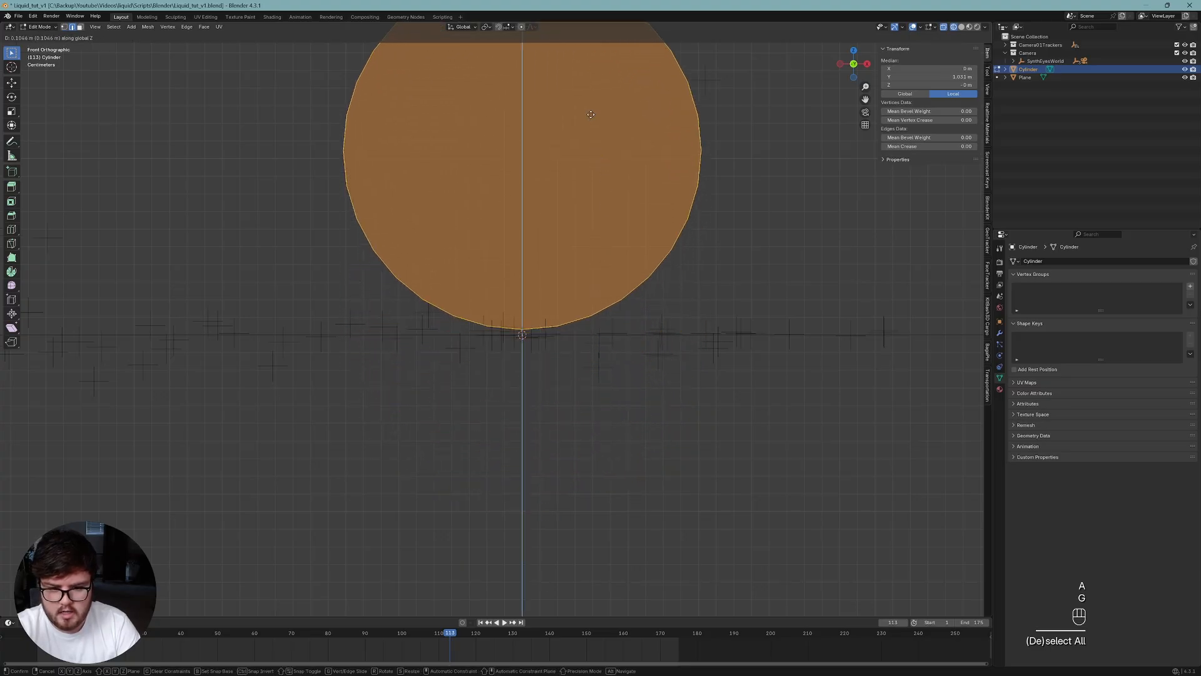
{"action": "scroll", "coordinate": [591, 187], "scroll_direction": "up", "scroll_amount": 7}
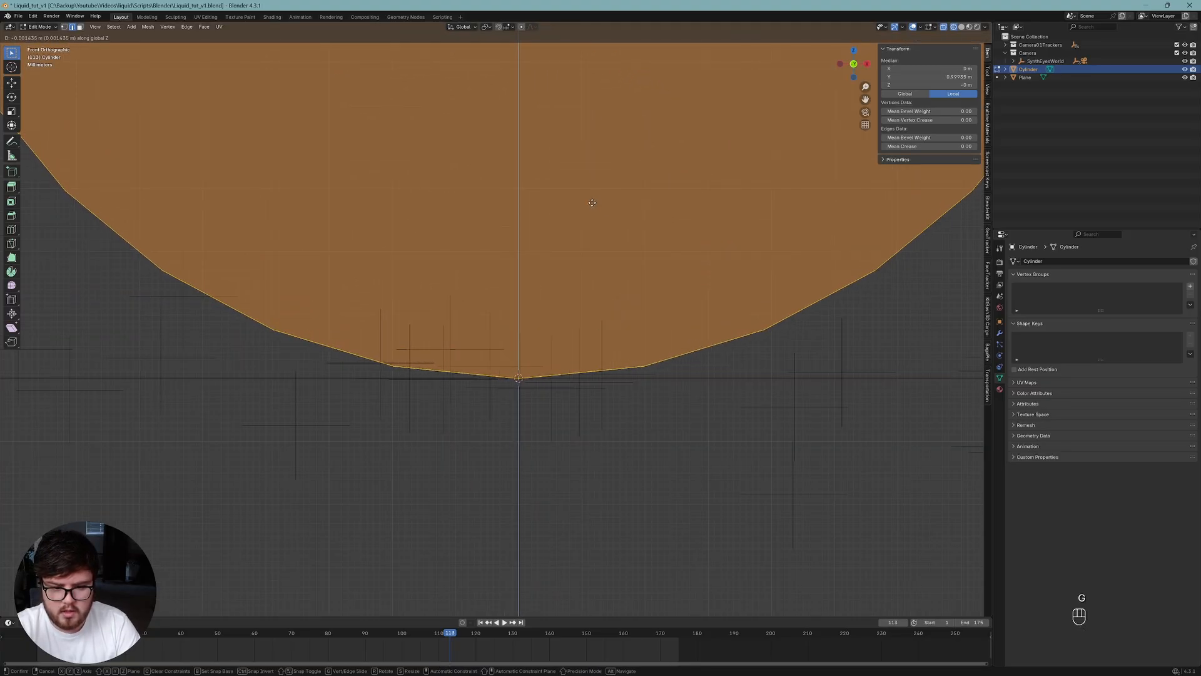
{"action": "left_click", "coordinate": [592, 202]}
{"action": "key", "text": "Tab"}
{"action": "middle_click_drag", "start_coordinate": [566, 230], "coordinate": [558, 260]}
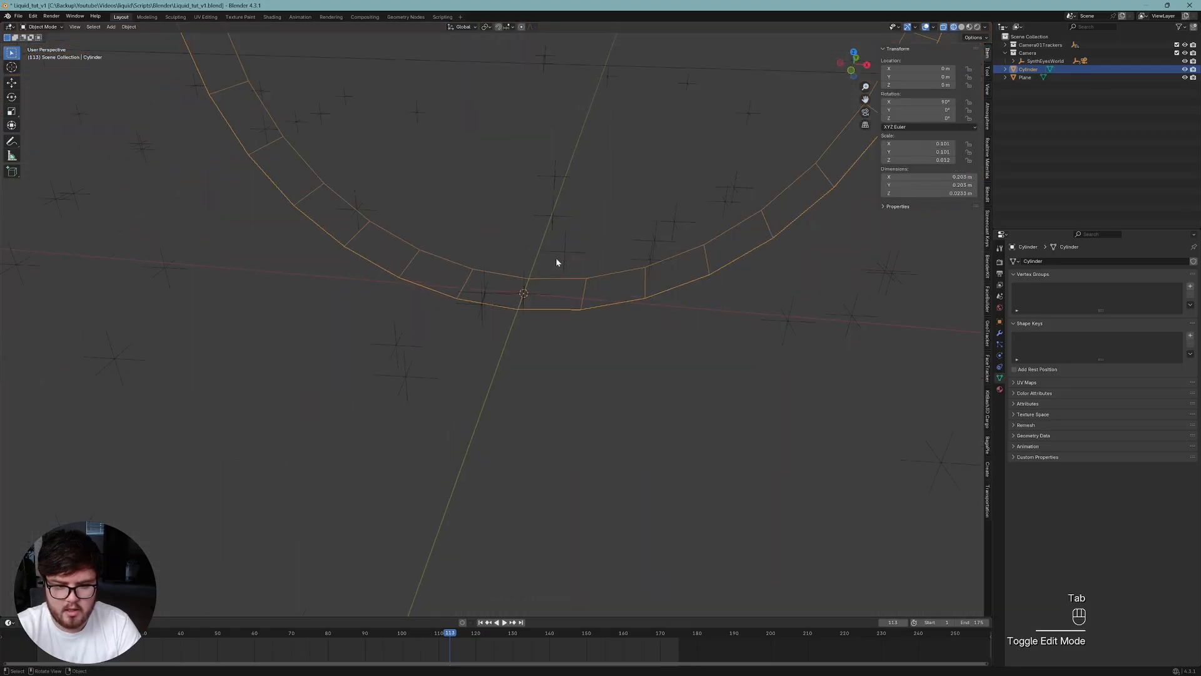
{"action": "scroll", "coordinate": [557, 260], "scroll_direction": "down", "scroll_amount": 5}
{"action": "scroll", "coordinate": [595, 288], "scroll_direction": "up", "scroll_amount": 2, "text": "shift"}
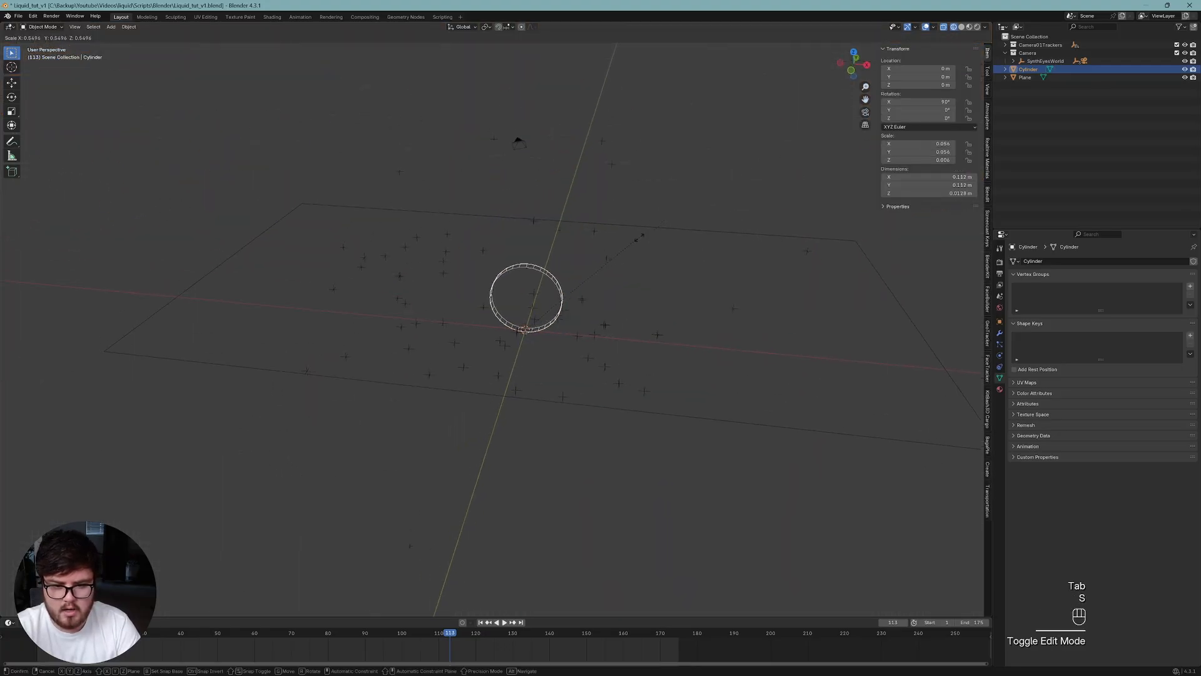
{"action": "key", "text": "KP_1"}
{"action": "key", "text": "s"}
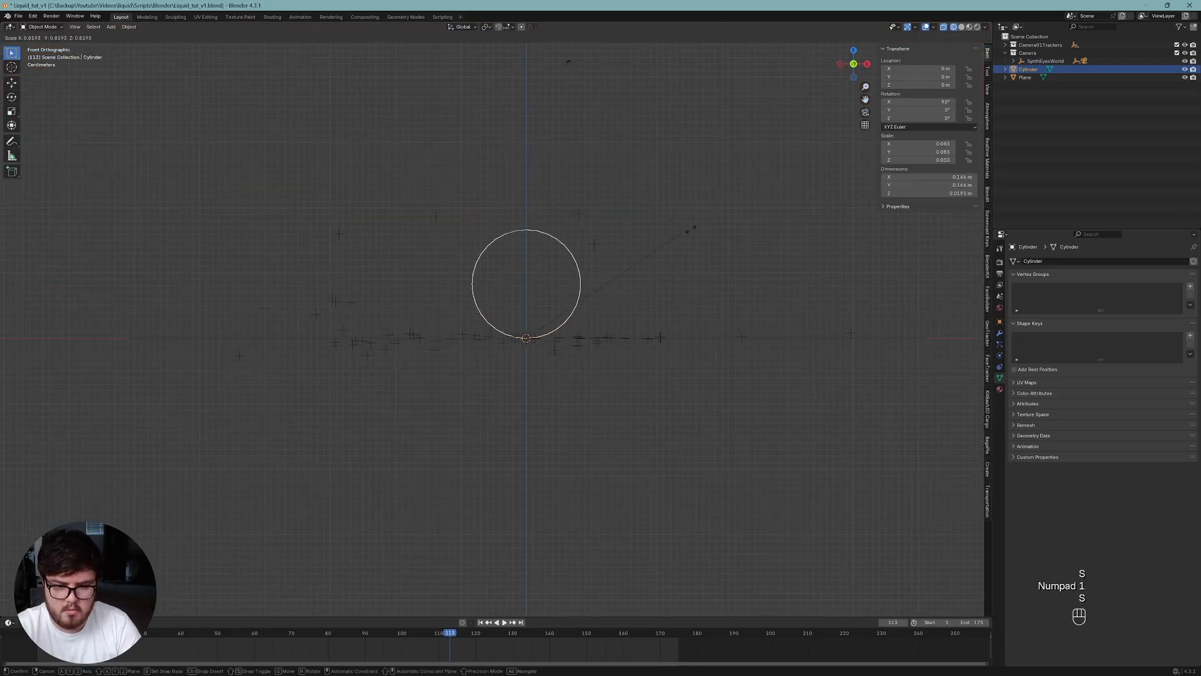
{"action": "right_click", "coordinate": [632, 262]}
Save the file in camera view, move the cylinder over to the headphones, and rotate it to face like the front ear cup.
{"action": "key", "text": "KP_0"}
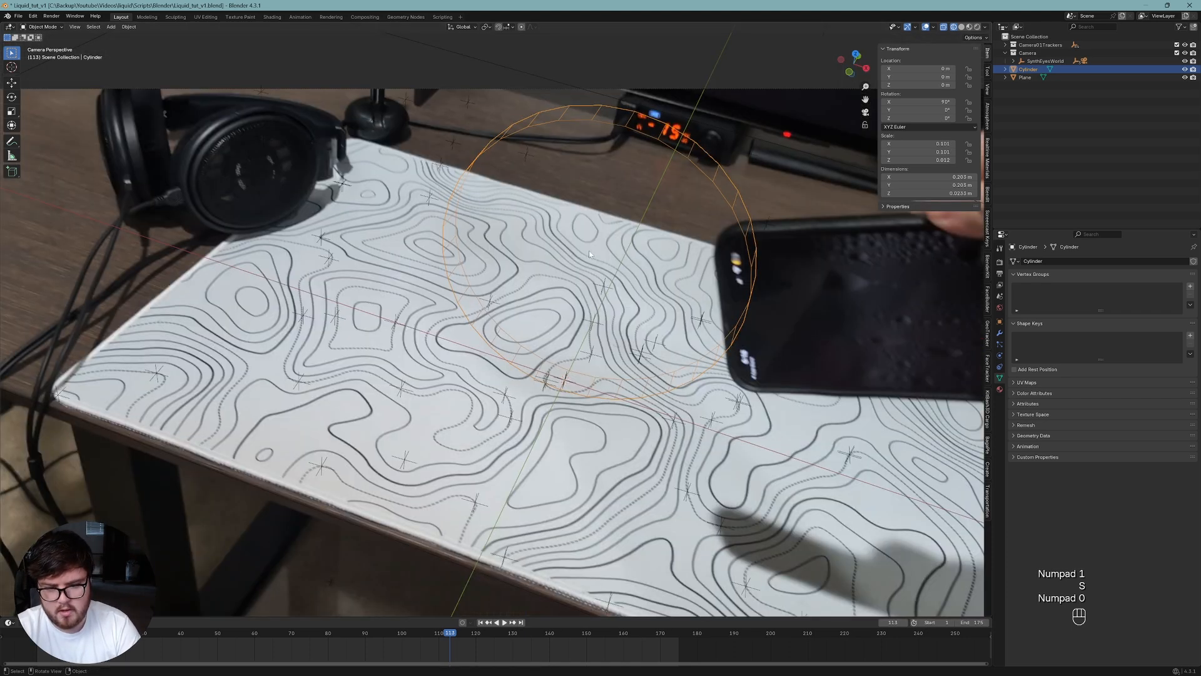
{"action": "key", "text": "ctrl+s"}
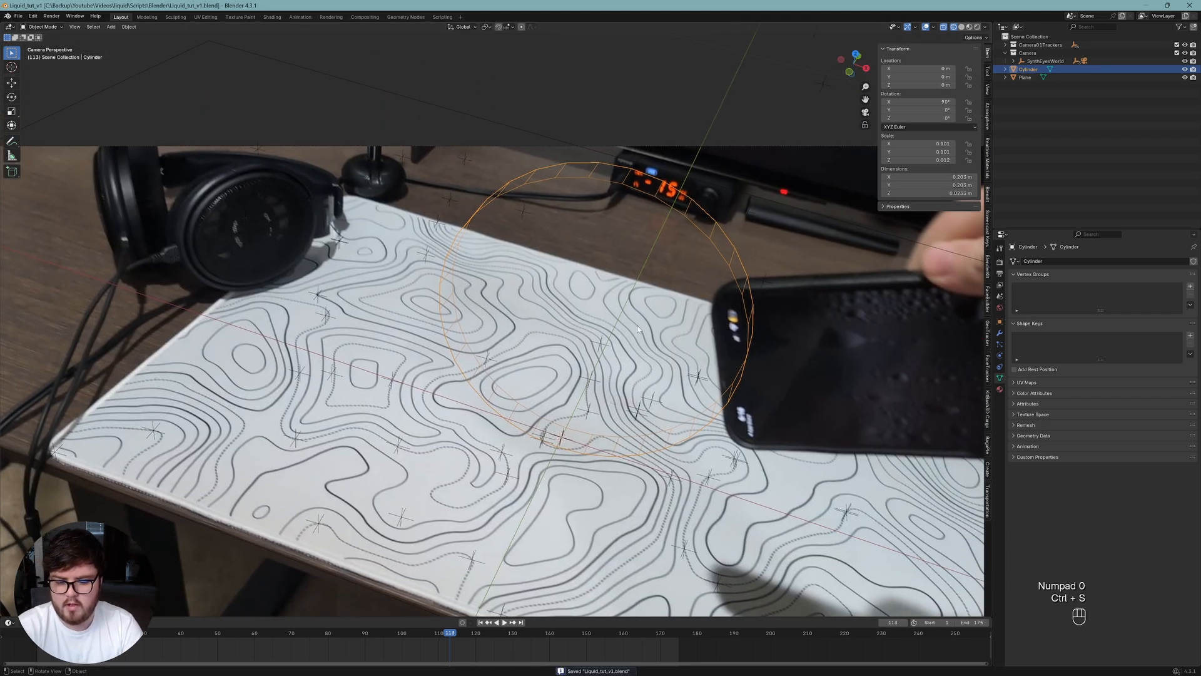
{"action": "key", "text": "g"}
{"action": "left_click", "coordinate": [351, 183]}
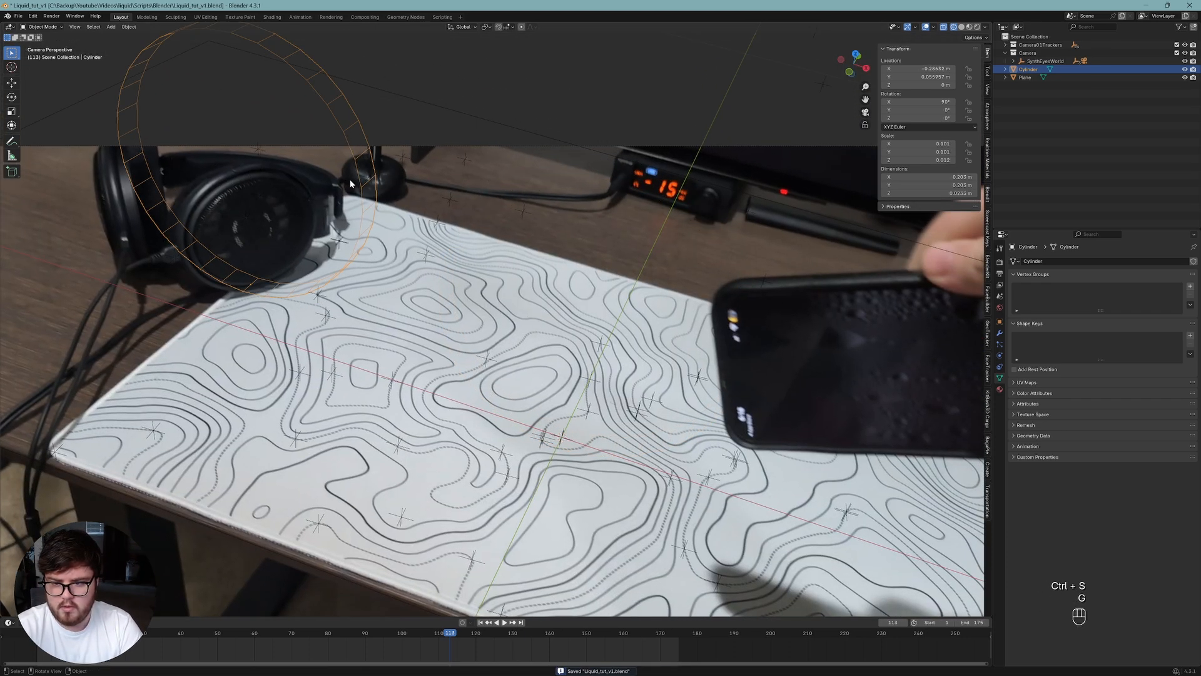
{"action": "key", "text": "r"}
{"action": "left_click", "coordinate": [285, 188]}
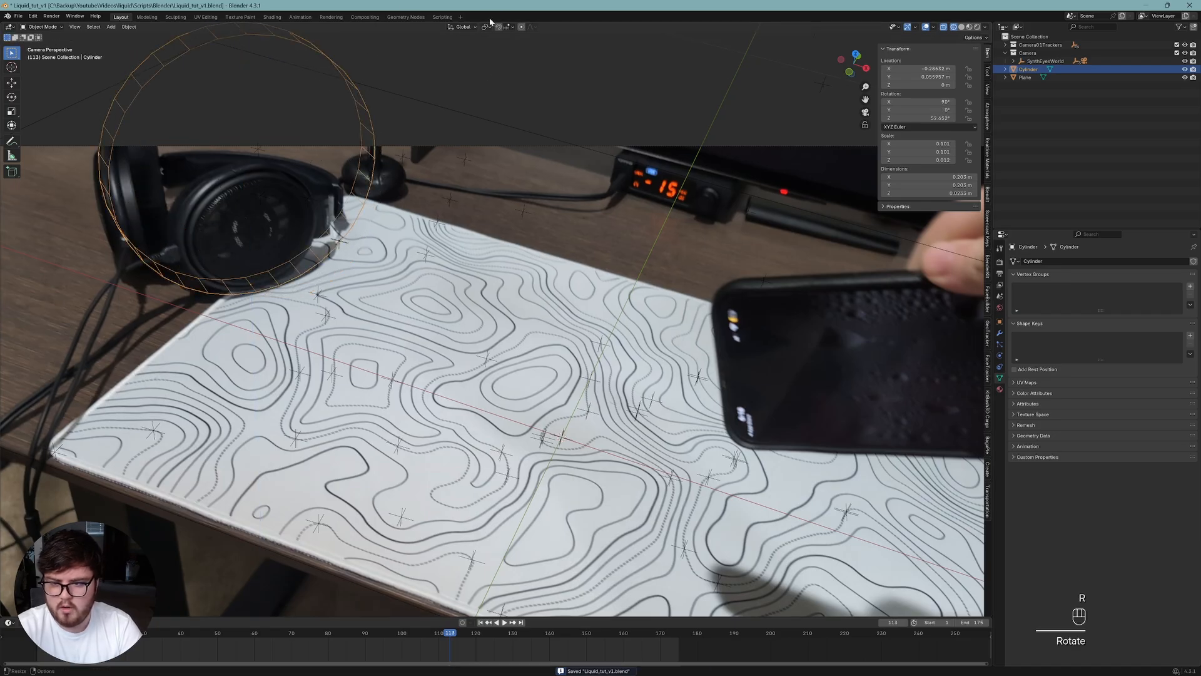
Scale the cylinder down uniformly to about 0.098 m across so it matches the front ear cup of the headphones.
{"action": "scroll", "coordinate": [285, 188], "scroll_direction": "down", "scroll_amount": 2}
{"action": "key", "text": "s"}
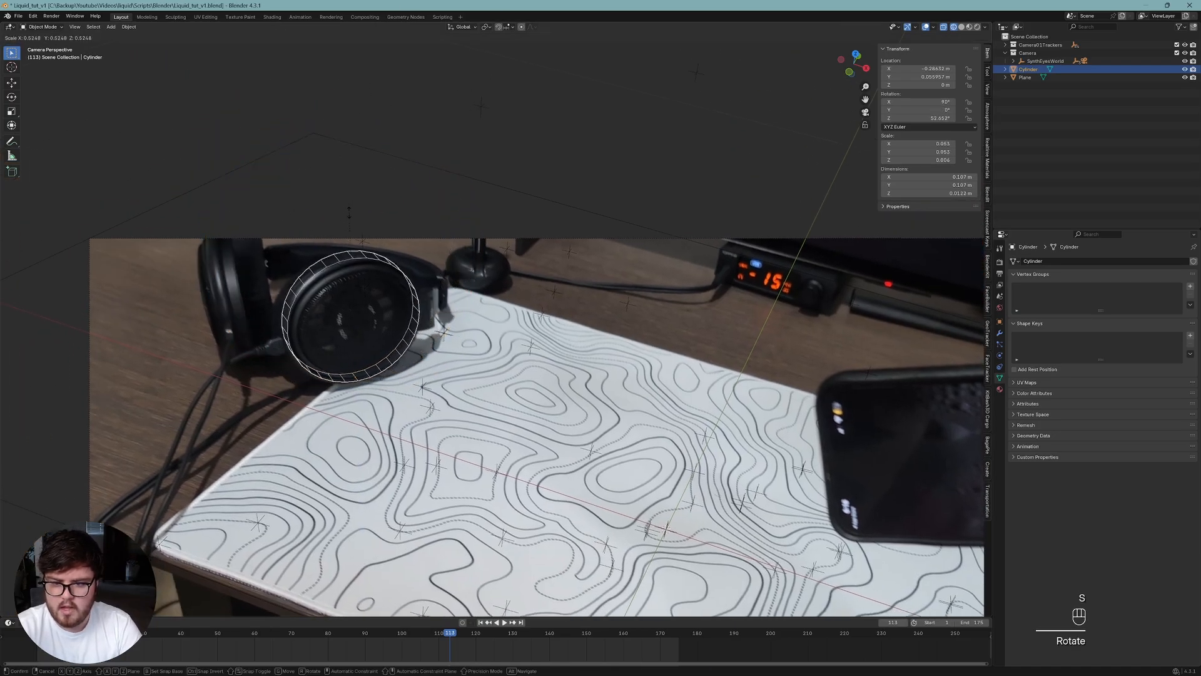
{"action": "left_click", "coordinate": [355, 245]}
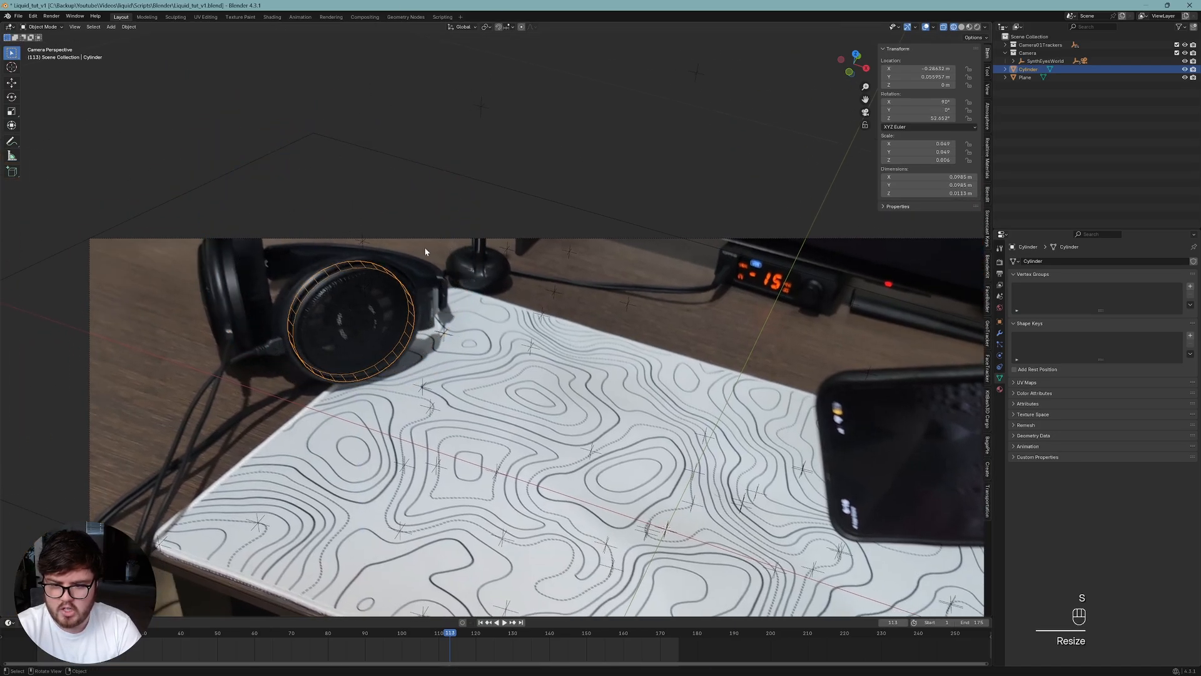
Turn the cylinder slightly about global Z and tilt it back about its local X to an X rotation of about 81°.
{"action": "key", "text": "r"}
{"action": "key", "text": "z"}
{"action": "left_click", "coordinate": [382, 299]}
{"action": "key", "text": "r"}
{"action": "key", "text": "x"}
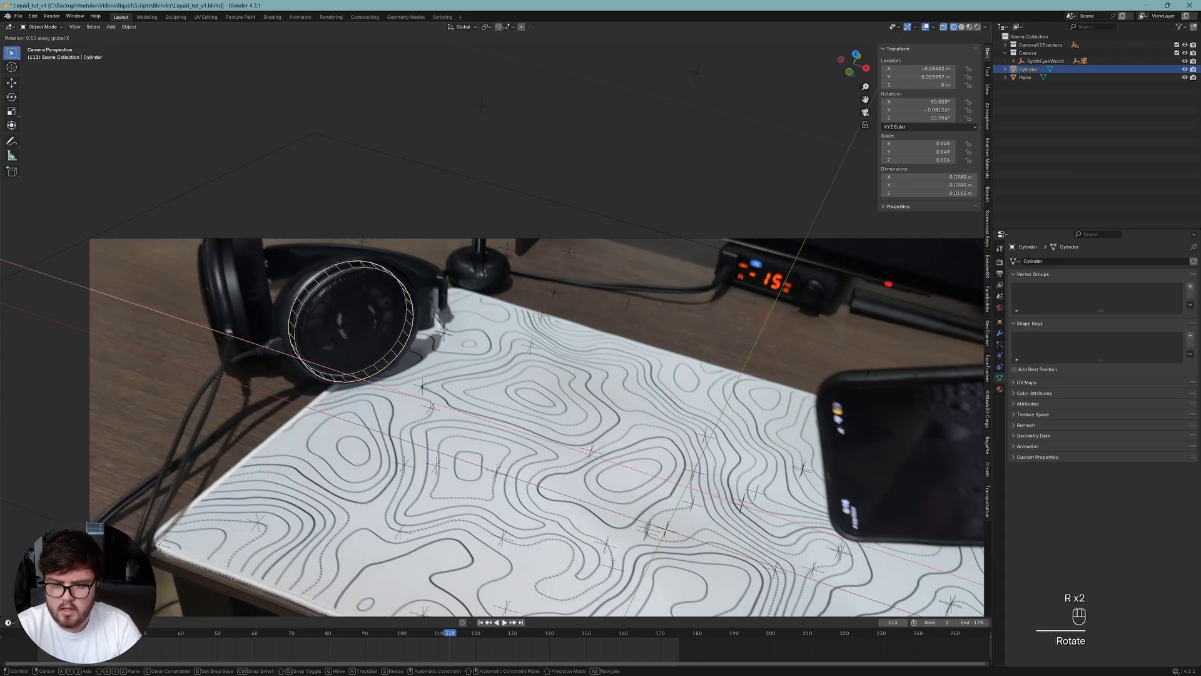
{"action": "key", "text": "x"}
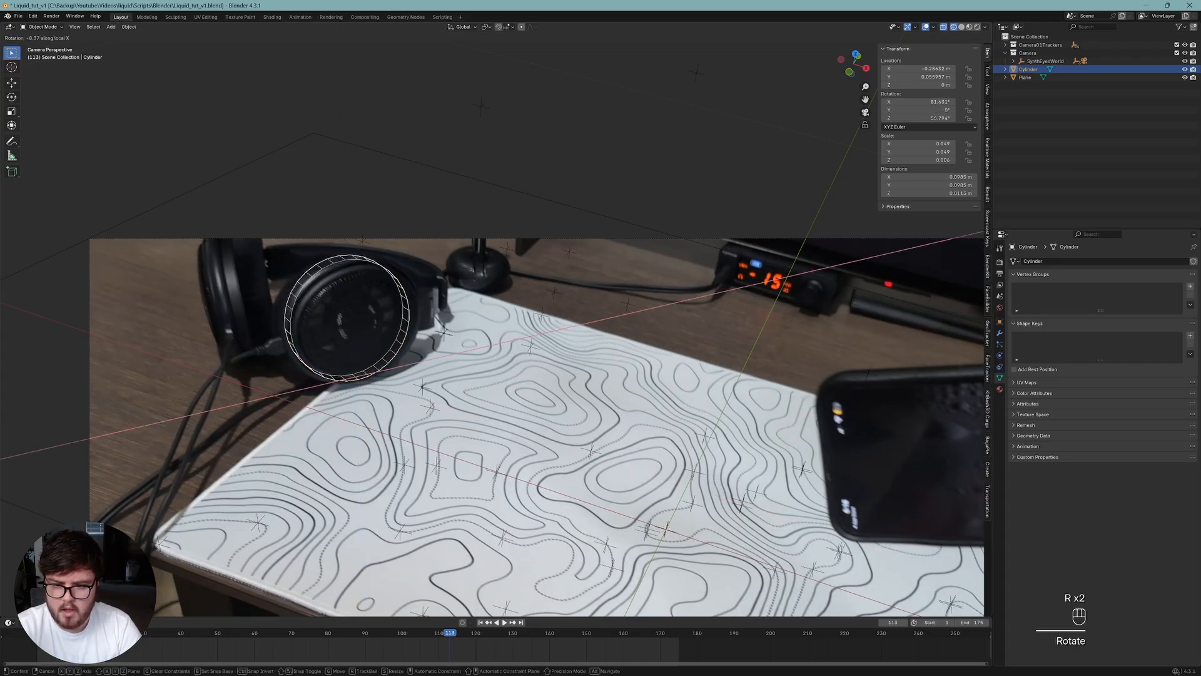
{"action": "left_click", "coordinate": [364, 207]}
{"action": "key", "text": "g"}
{"action": "key", "text": "z"}
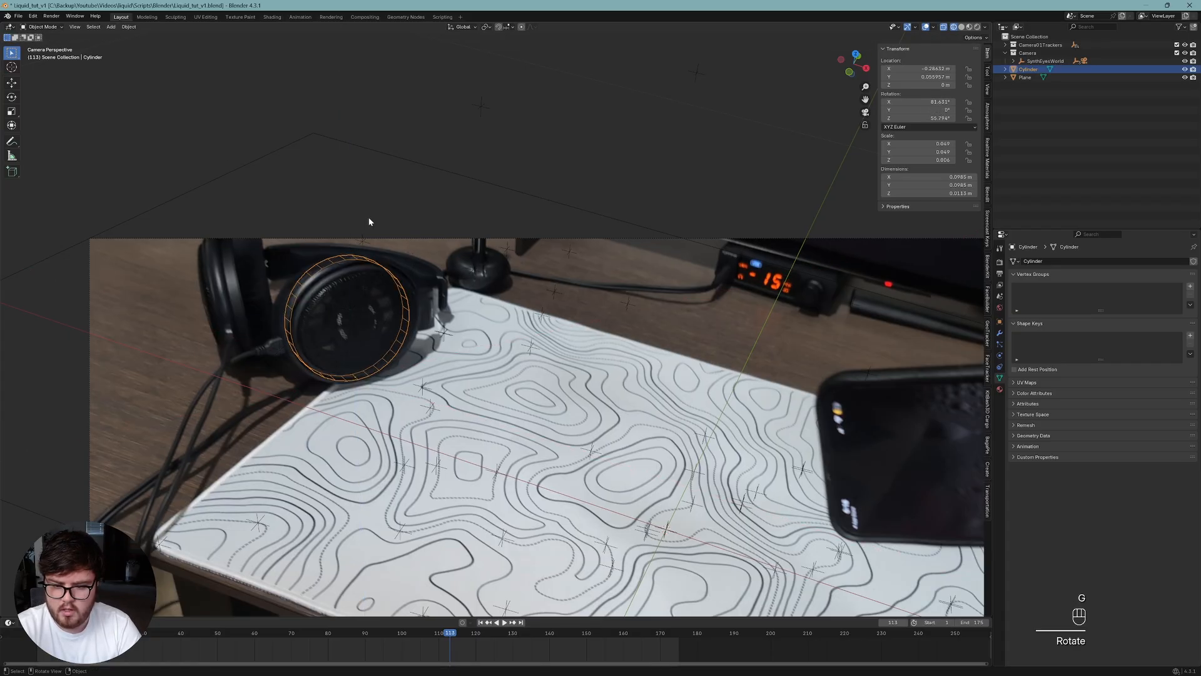
Scale the cylinder to about 0.091 m along its Y and stretch it along local X to about 0.118 m.
{"action": "key", "text": "s"}
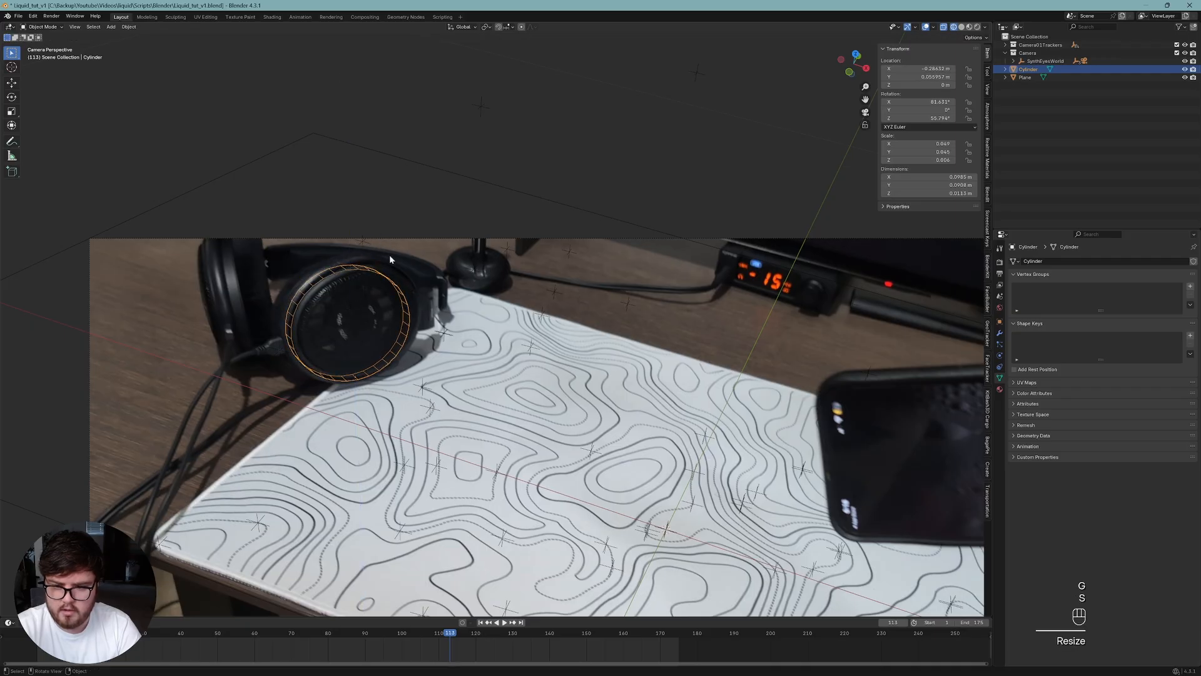
{"action": "key", "text": "x"}
{"action": "key", "text": "x"}
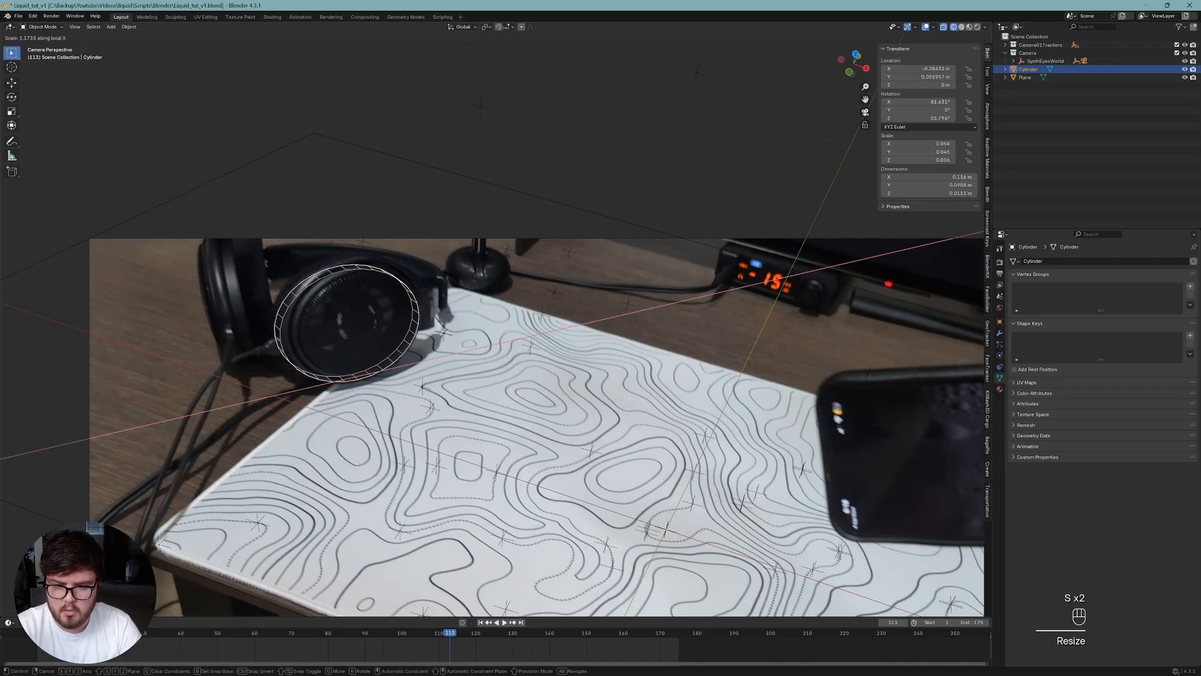
{"action": "left_click", "coordinate": [445, 263]}
Rotate the cylinder a few more degrees about global Z and shift it within the ground plane to fit the ear cup.
{"action": "key", "text": "r"}
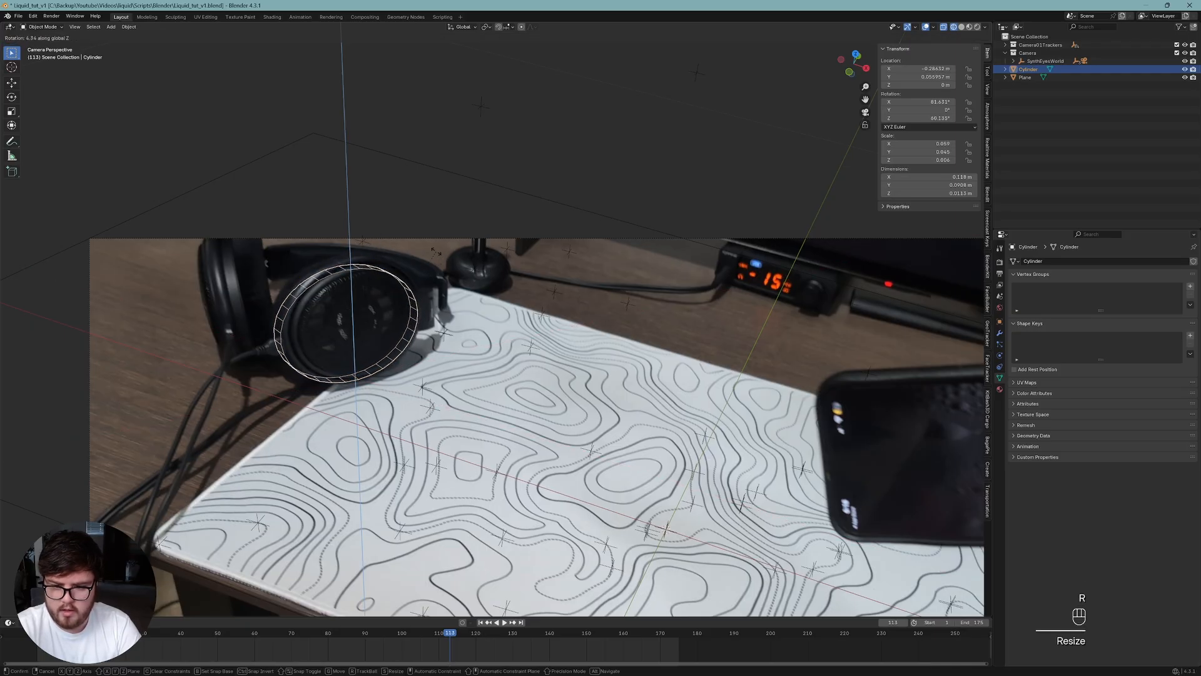
{"action": "left_click", "coordinate": [358, 295]}
{"action": "key", "text": "g"}
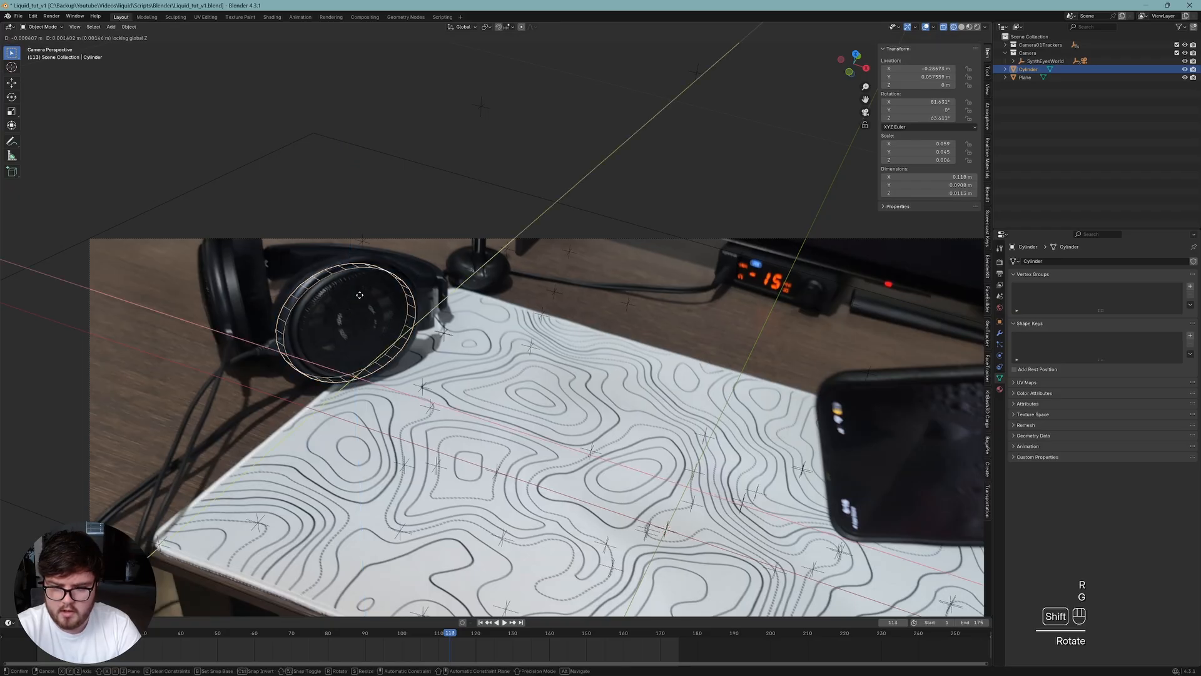
{"action": "left_click", "coordinate": [346, 292]}
Thicken the cylinder along its local Z to about 0.02 m.
{"action": "middle_click_drag", "start_coordinate": [347, 294], "coordinate": [409, 290]}
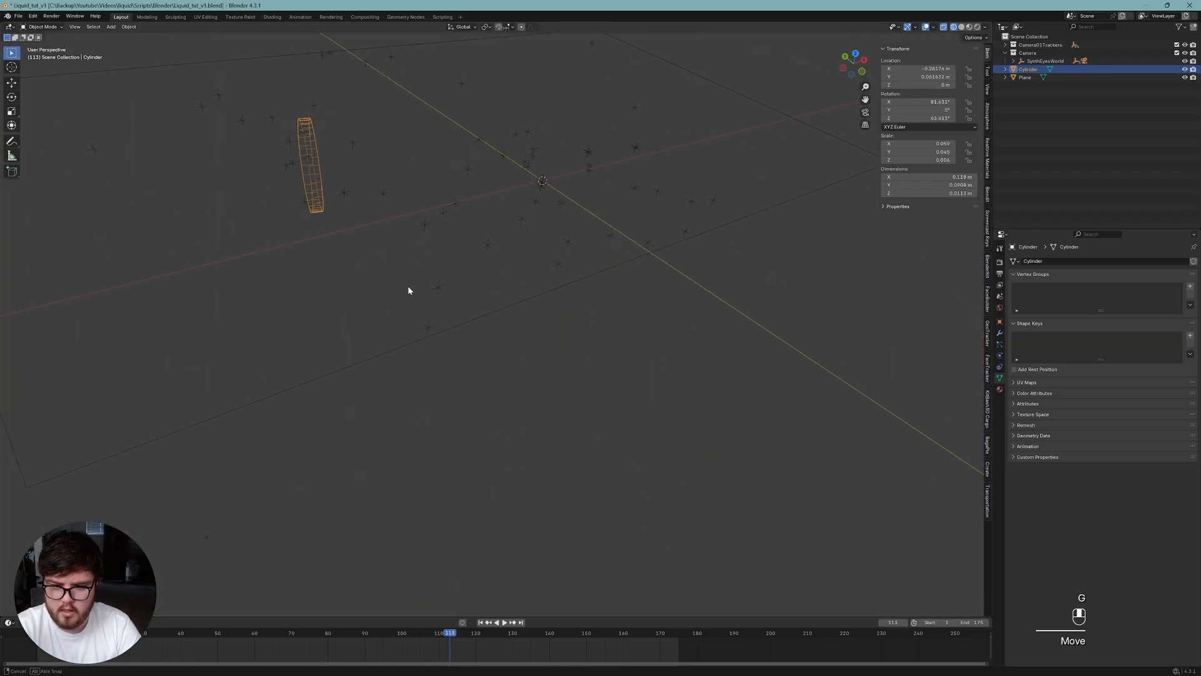
{"action": "key", "text": "s"}
{"action": "key", "text": "x"}
{"action": "key", "text": "x"}
{"action": "right_click", "coordinate": [357, 162]}
{"action": "key", "text": "s"}
{"action": "key", "text": "y"}
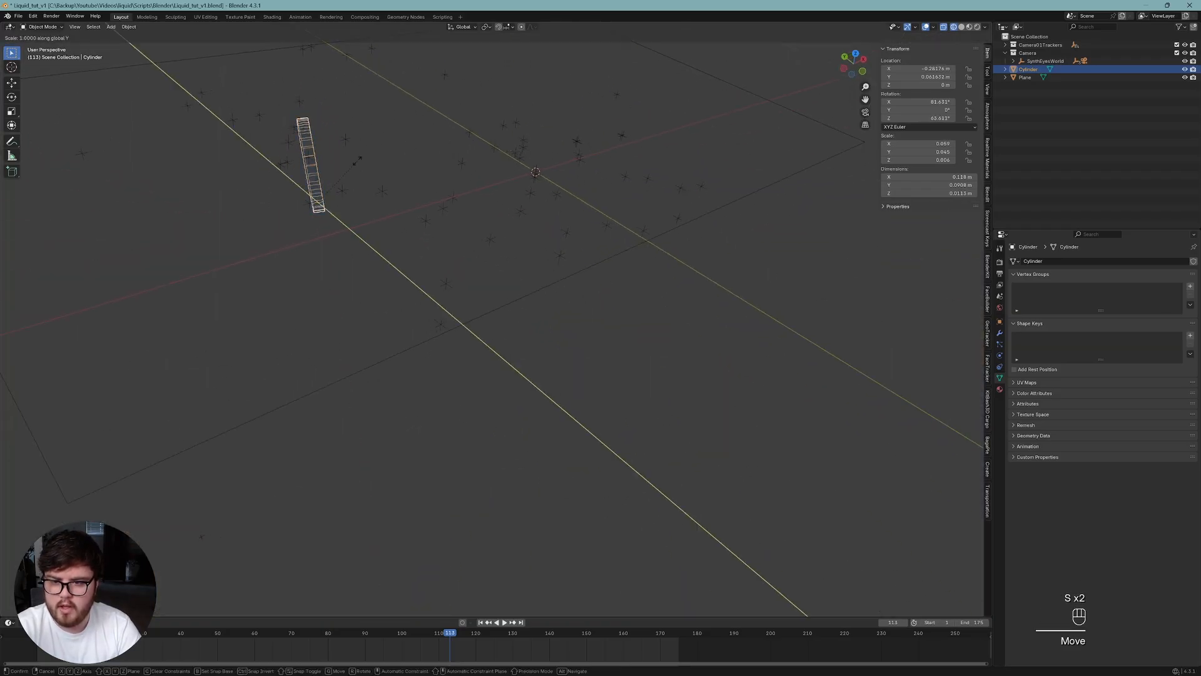
{"action": "key", "text": "y"}
{"action": "key", "text": "z"}
{"action": "key", "text": "z"}
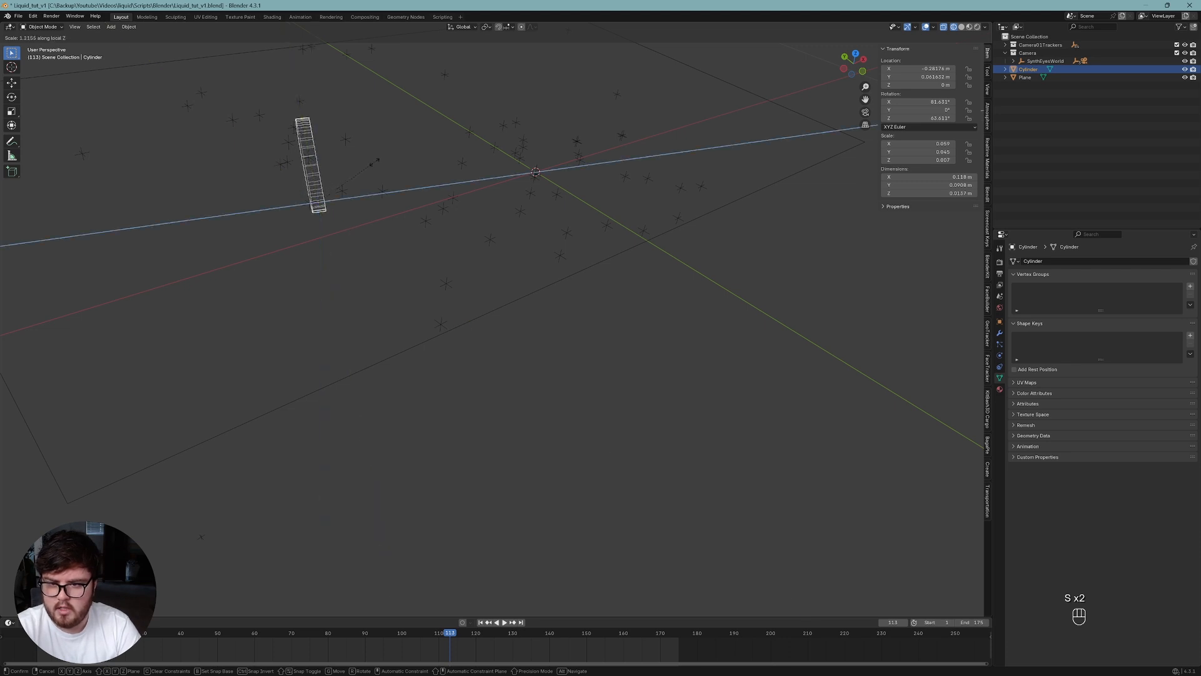
{"action": "left_click", "coordinate": [408, 161]}
In camera view, move the cylinder back along its local Z so it overlaps the headphone ear cup.
{"action": "key", "text": "KP_0"}
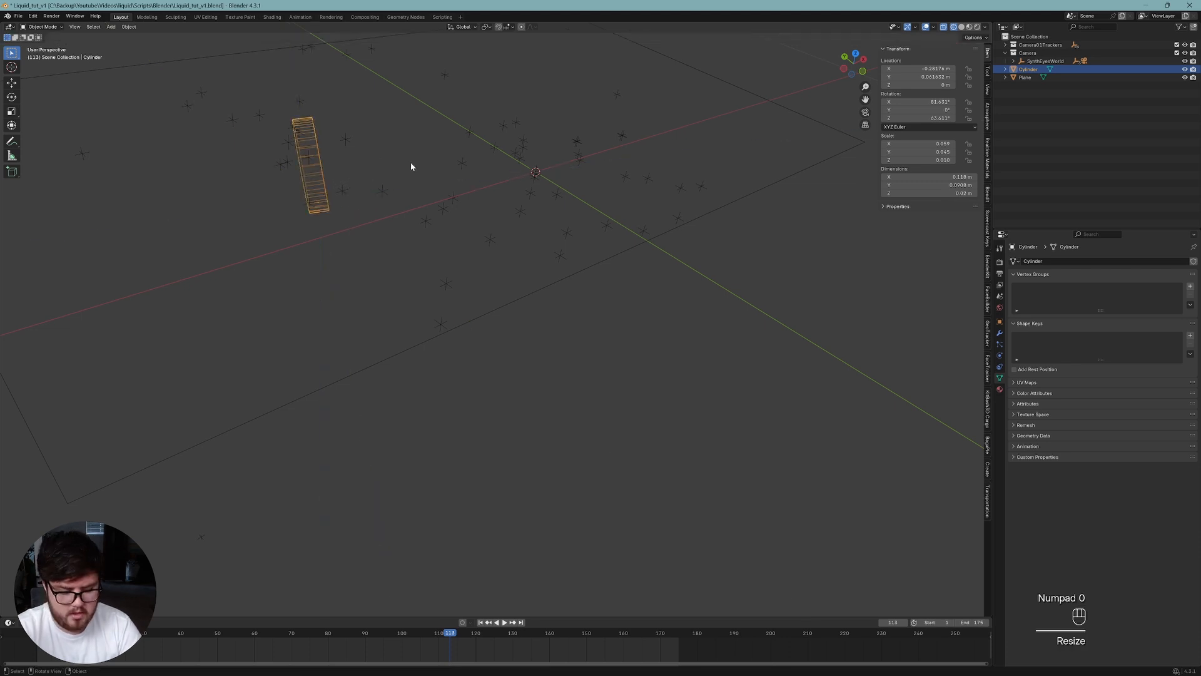
{"action": "key", "text": "g"}
{"action": "key", "text": "x"}
{"action": "key", "text": "x"}
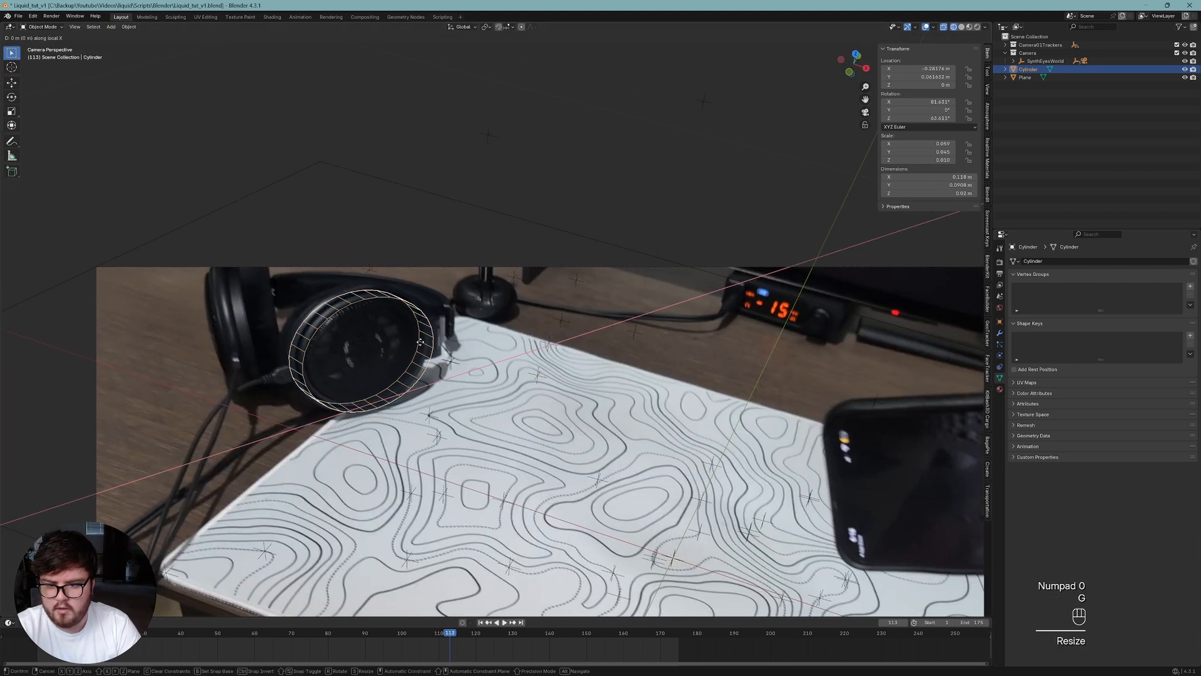
{"action": "key", "text": "z"}
{"action": "key", "text": "z"}
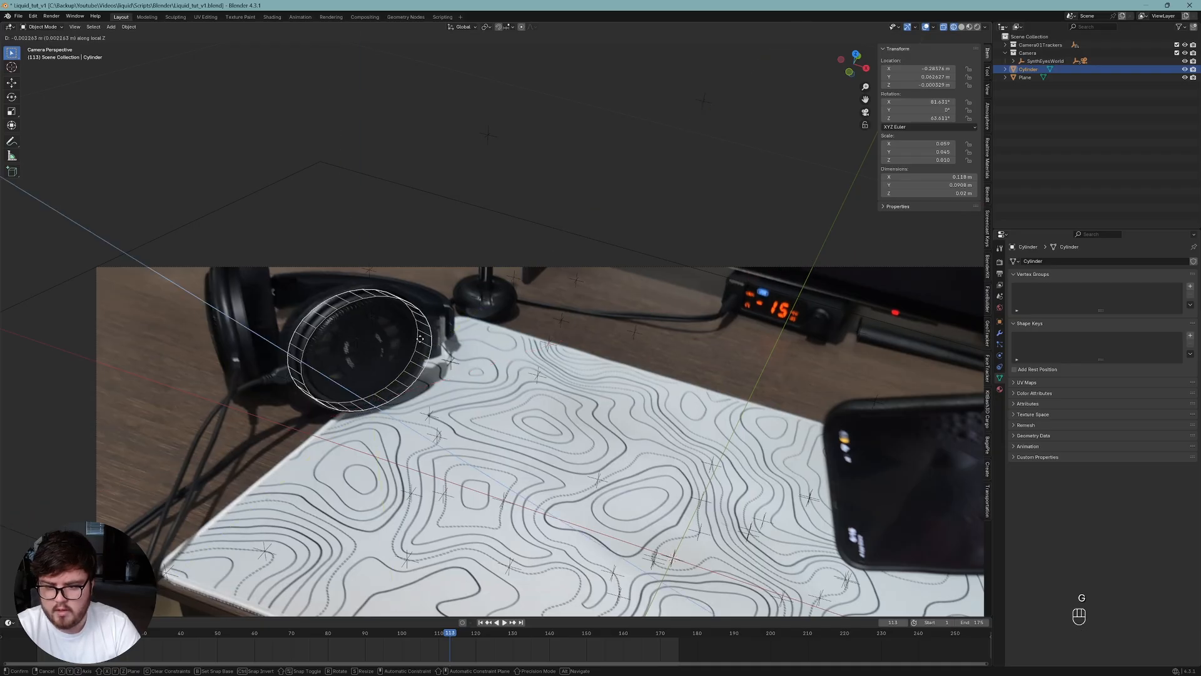
{"action": "left_click", "coordinate": [416, 350]}
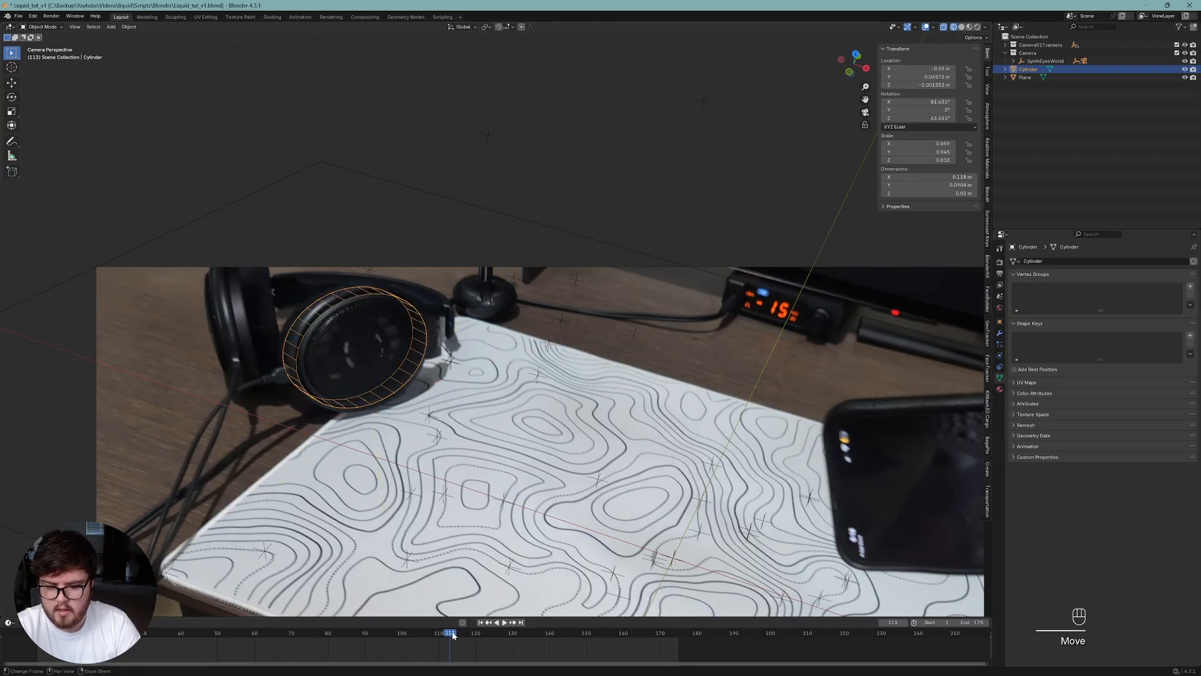
Play back the tracked footage to check how the cylinder follows the headphones, stop at frame 131, and save the file.
{"action": "key", "text": "space"}
{"action": "left_click", "coordinate": [358, 629]}
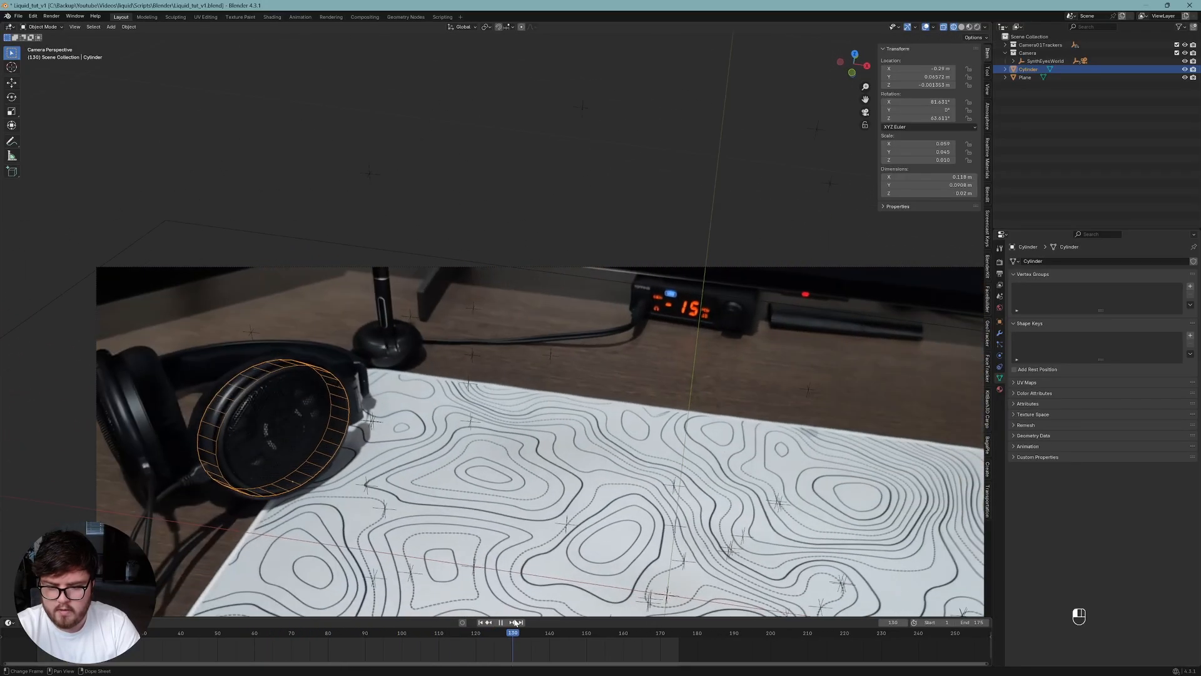
{"action": "key", "text": "space"}
{"action": "scroll", "coordinate": [565, 360], "scroll_direction": "down", "scroll_amount": 3}
{"action": "middle_click_drag", "start_coordinate": [564, 360], "coordinate": [532, 323], "text": "shift"}
{"action": "key", "text": "ctrl+s"}
Select the ground plane, save the file, and select the cylinder on the headphones.
{"action": "left_click", "coordinate": [371, 489]}
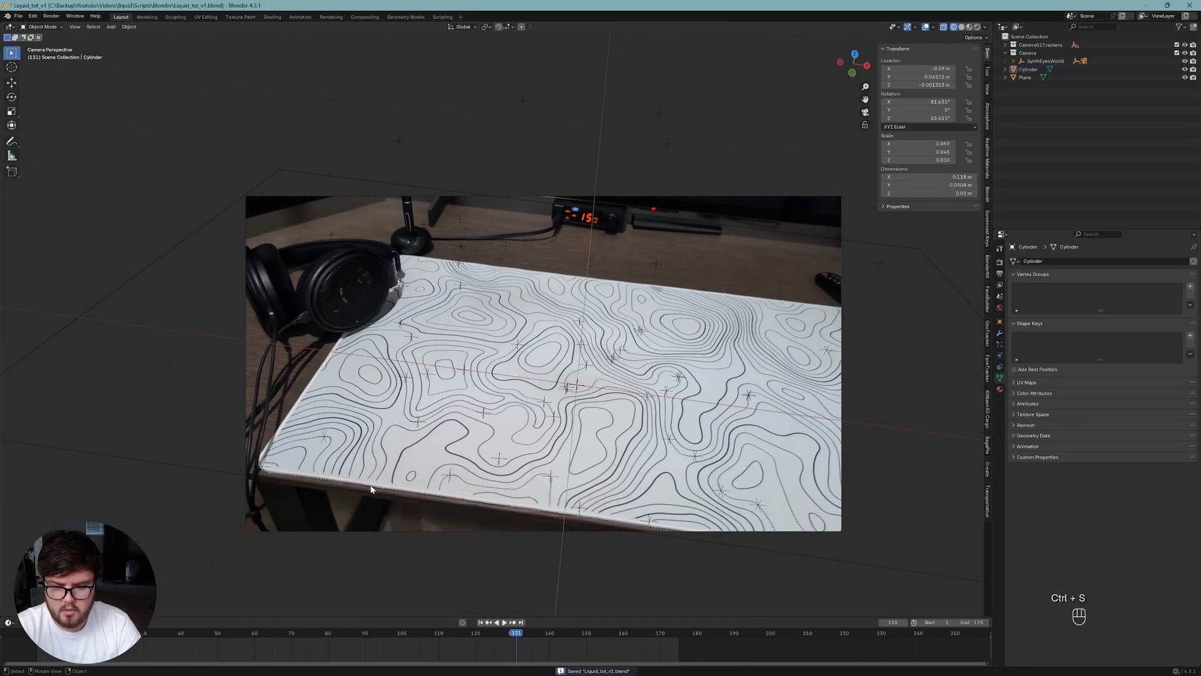
{"action": "left_click", "coordinate": [371, 495]}
{"action": "middle_click_drag", "start_coordinate": [489, 356], "coordinate": [482, 383], "text": "shift"}
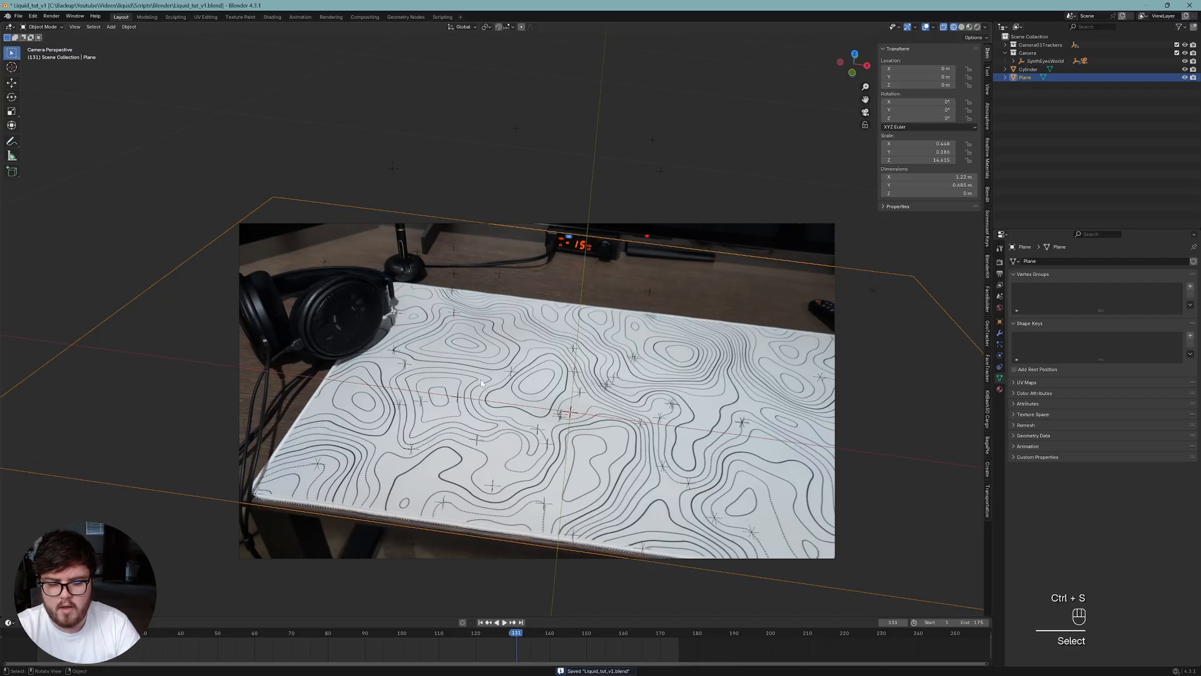
{"action": "key", "text": "ctrl+s"}
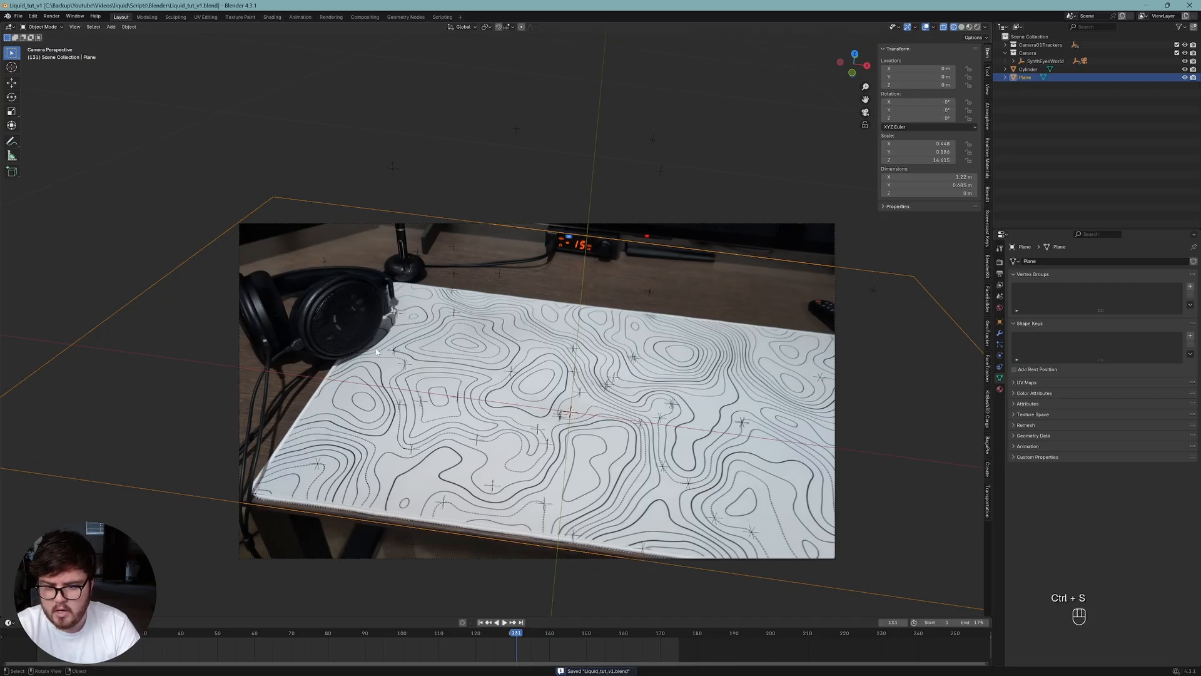
{"action": "left_click", "coordinate": [328, 303]}
{"action": "middle_click_drag", "start_coordinate": [562, 428], "coordinate": [513, 548], "text": "shift"}
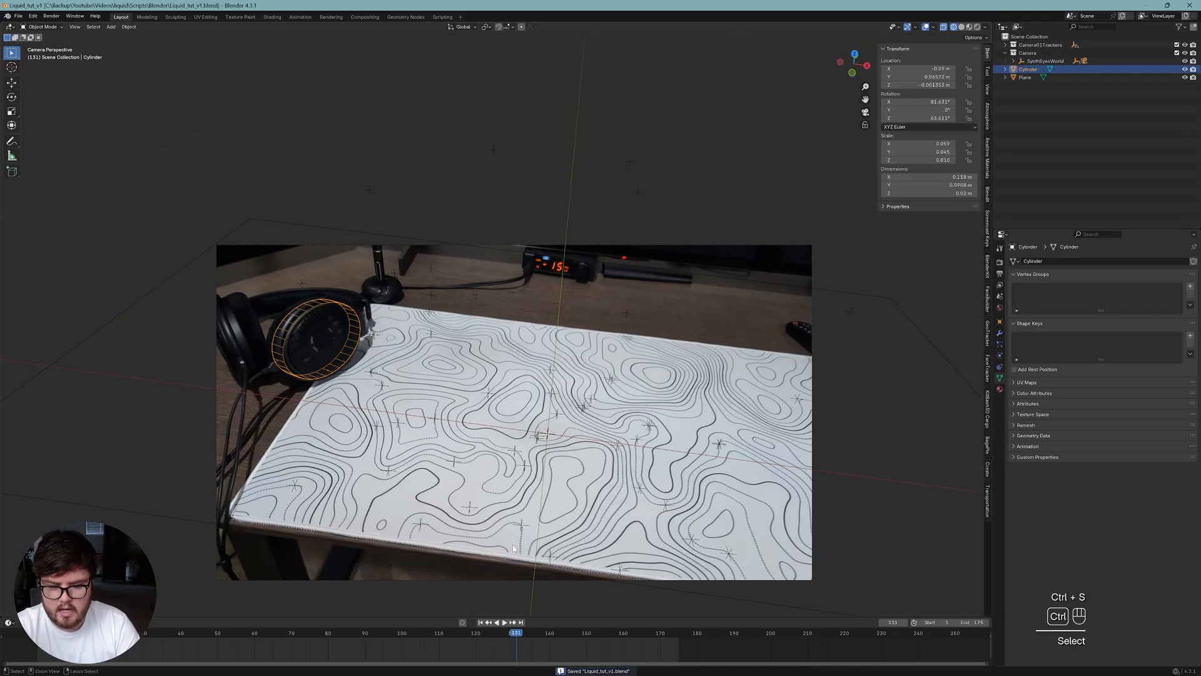
Scrub back through the footage, check the cylinder's alignment, settle on frame 60 with the phone in view, and save the file.
{"action": "left_click_drag", "start_coordinate": [491, 635], "coordinate": [340, 633]}
{"action": "middle_click_drag", "start_coordinate": [691, 366], "coordinate": [656, 342], "text": "shift"}
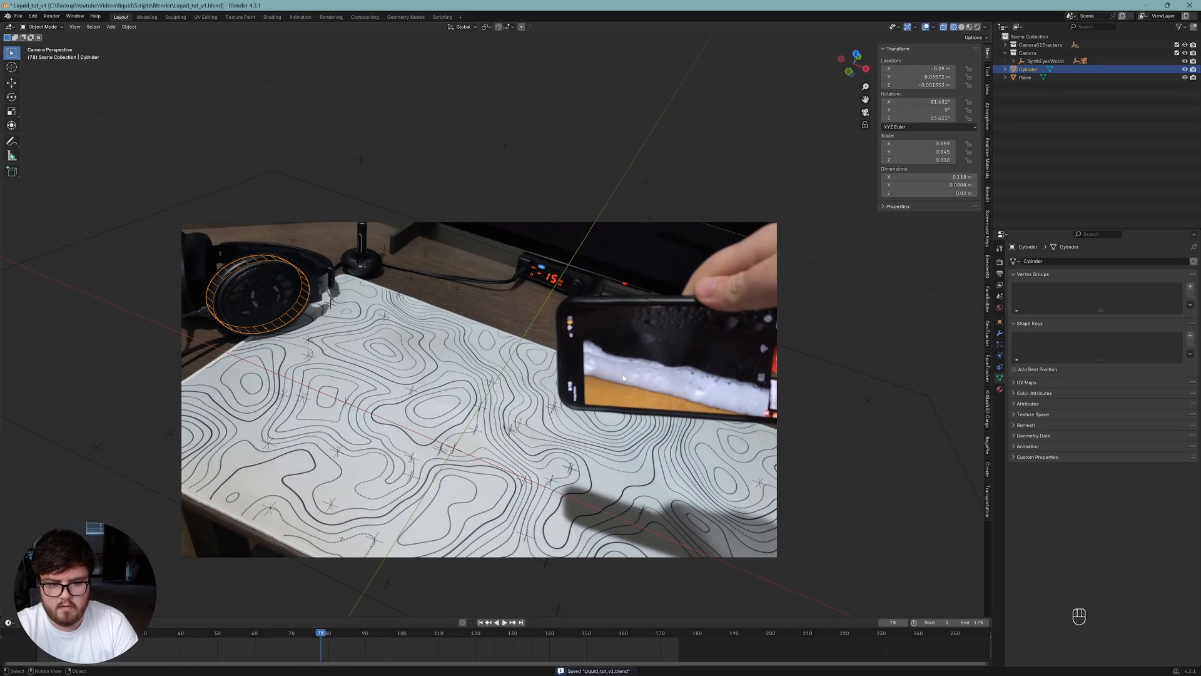
{"action": "left_click_drag", "start_coordinate": [291, 633], "coordinate": [210, 646]}
{"action": "key", "text": "ctrl+s"}
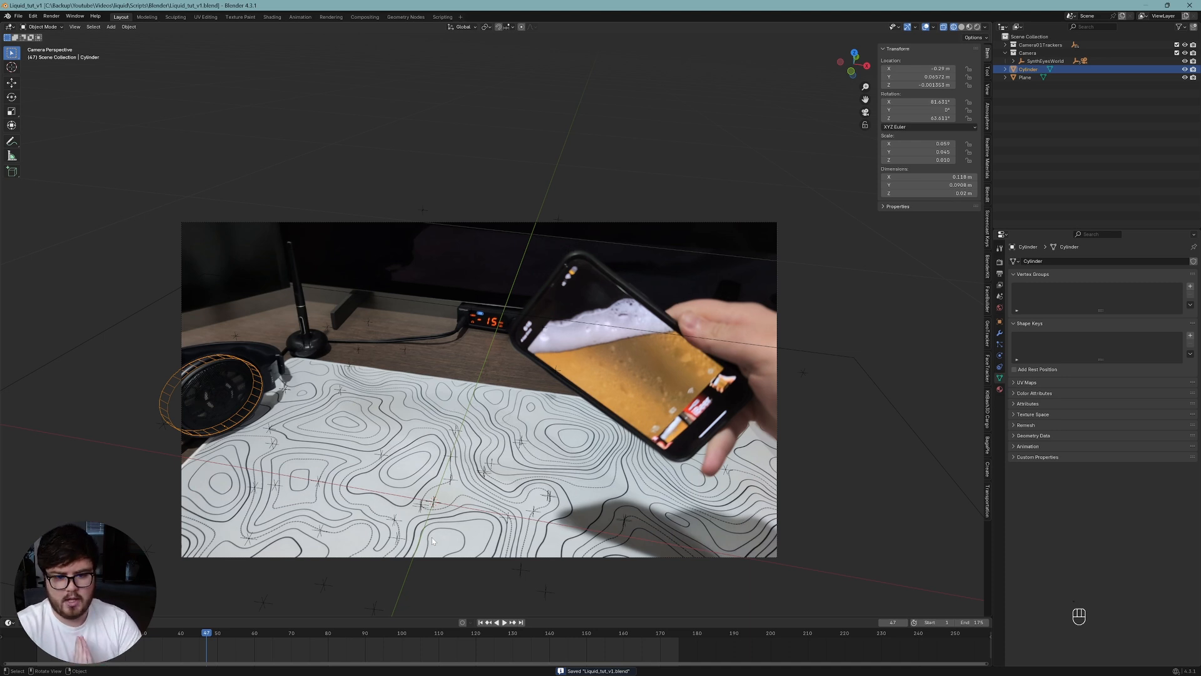
{"action": "middle_click_drag", "start_coordinate": [475, 515], "coordinate": [438, 518], "text": "shift"}
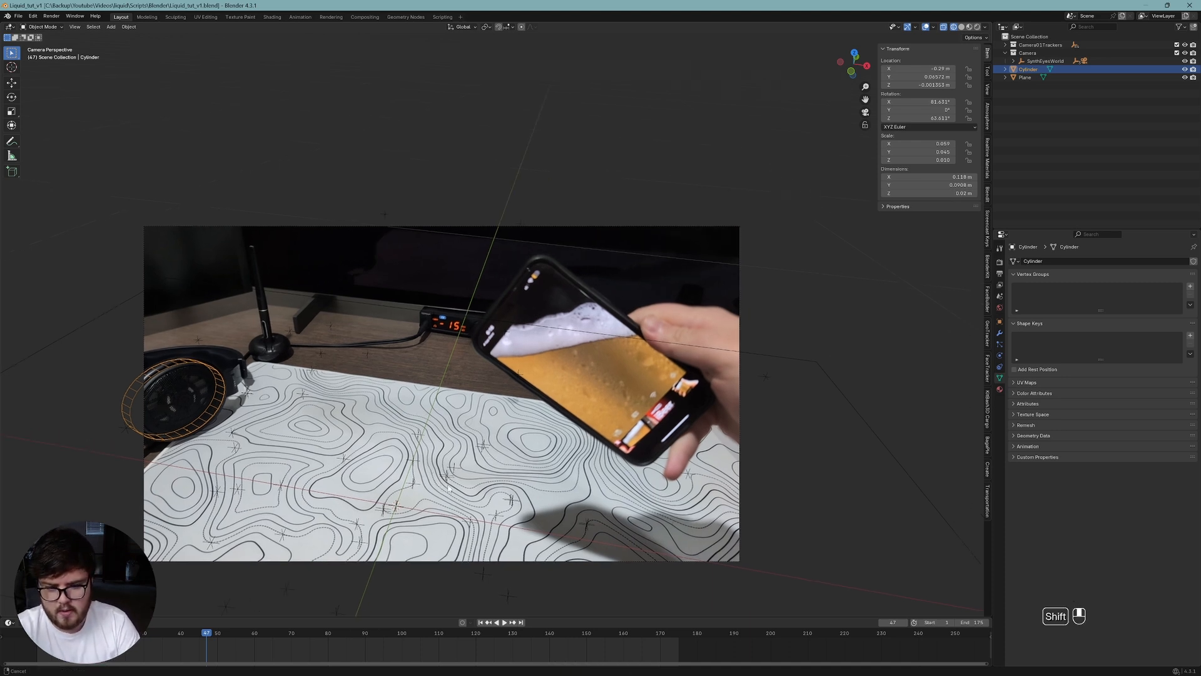
{"action": "key", "text": "ctrl+s"}
{"action": "left_click_drag", "start_coordinate": [206, 635], "coordinate": [253, 648]}
{"action": "middle_click_drag", "start_coordinate": [512, 428], "coordinate": [445, 431], "text": "shift"}
{"action": "key", "text": "ctrl+s"}
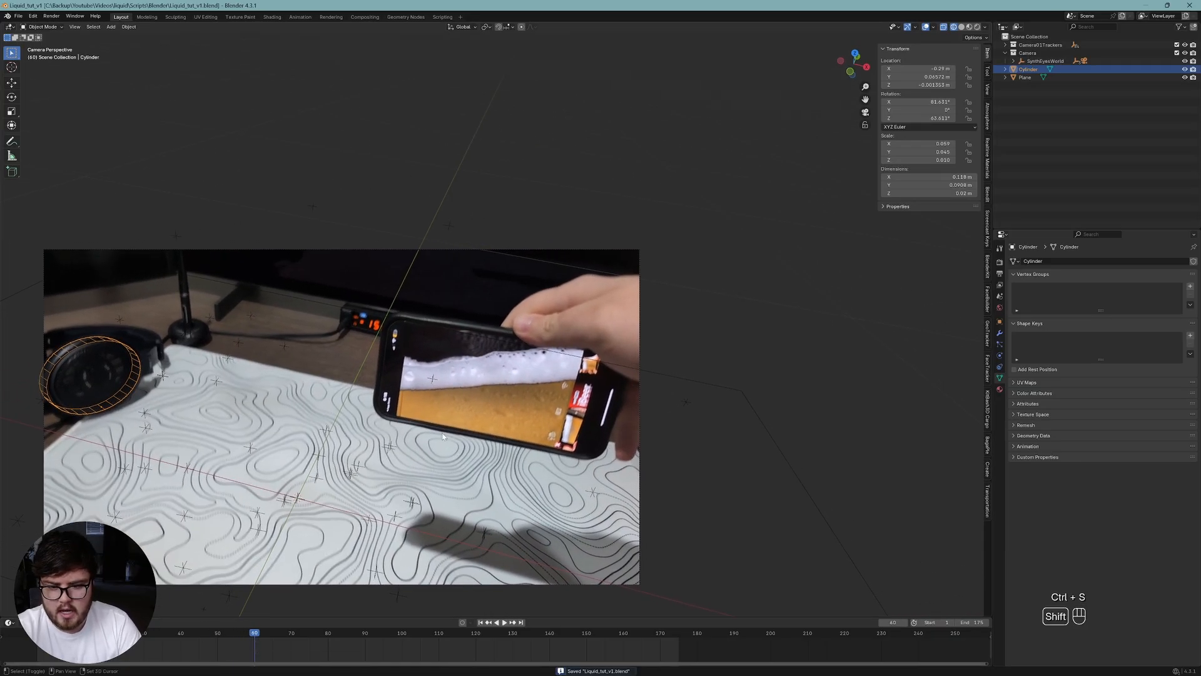
Add a UV sphere at the scene origin, scale it down to about 0.09 m across, and save the file.
{"action": "key", "text": "shift+a"}
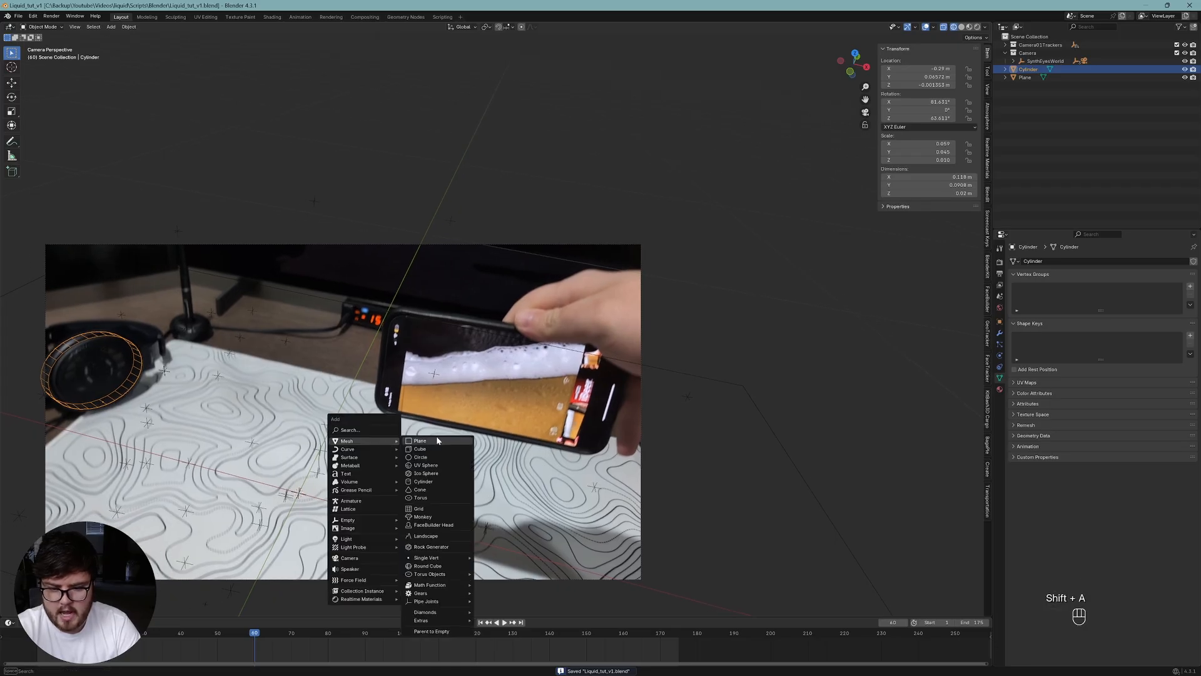
{"action": "left_click", "coordinate": [425, 464]}
{"action": "key", "text": "s"}
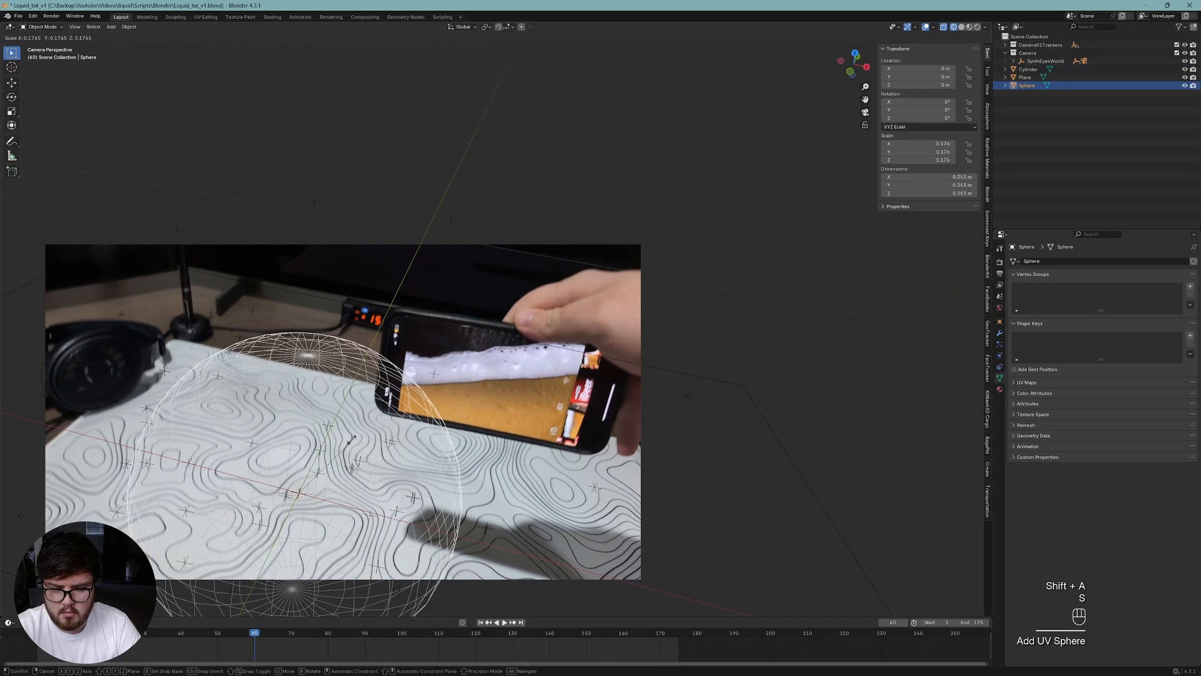
{"action": "middle_click_drag", "start_coordinate": [319, 473], "coordinate": [329, 470], "text": "shift"}
{"action": "key", "text": "ctrl+s"}
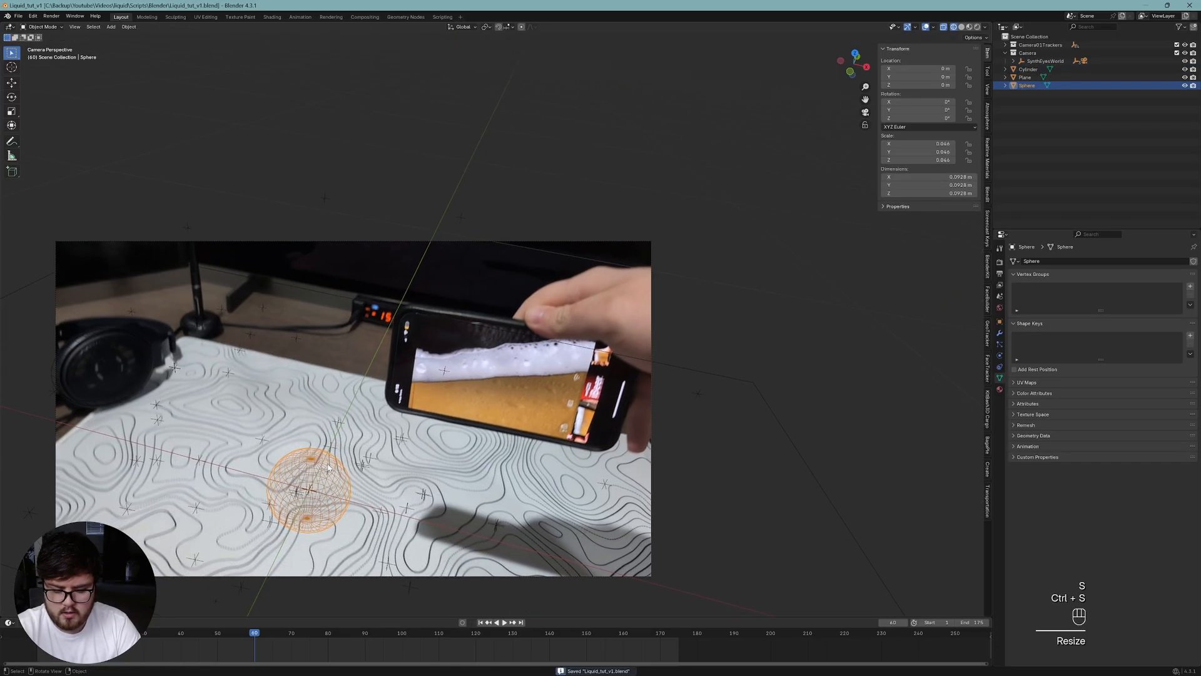
Move the sphere in camera view so that it sits over the handheld phone's screen.
{"action": "key", "text": "g"}
{"action": "key", "text": "g"}
{"action": "left_click", "coordinate": [561, 344]}
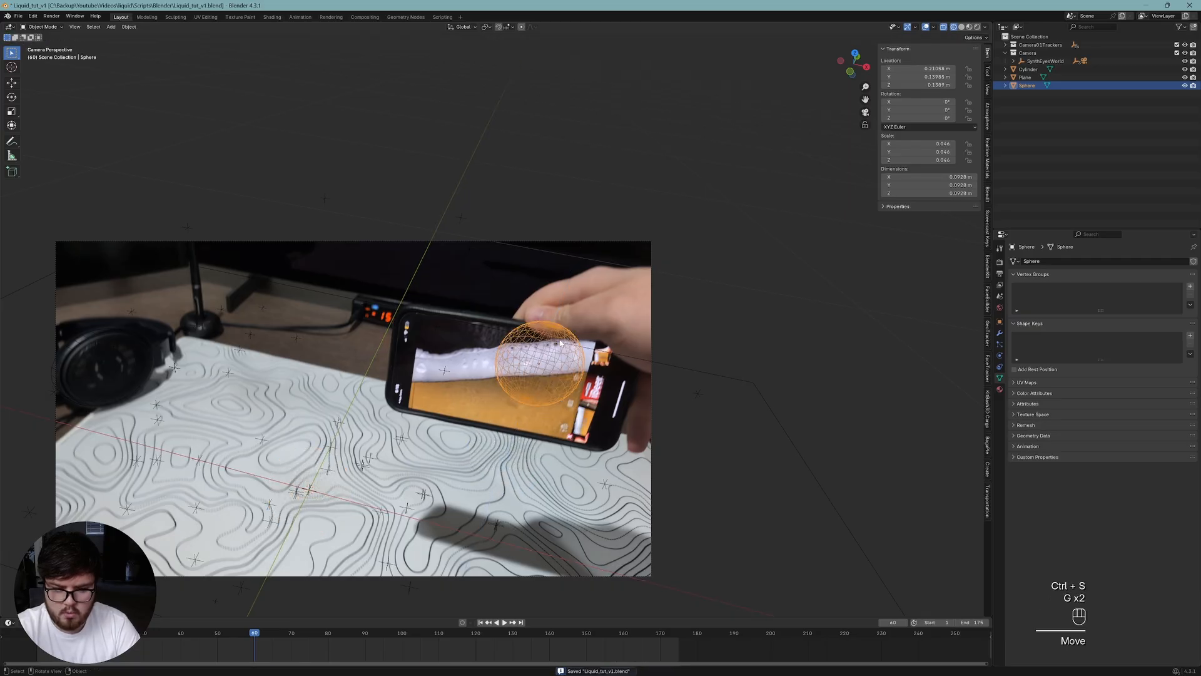
Reposition the sphere horizontally in top view, check it against the phone in camera view, and save the file.
{"action": "key", "text": "KP_7"}
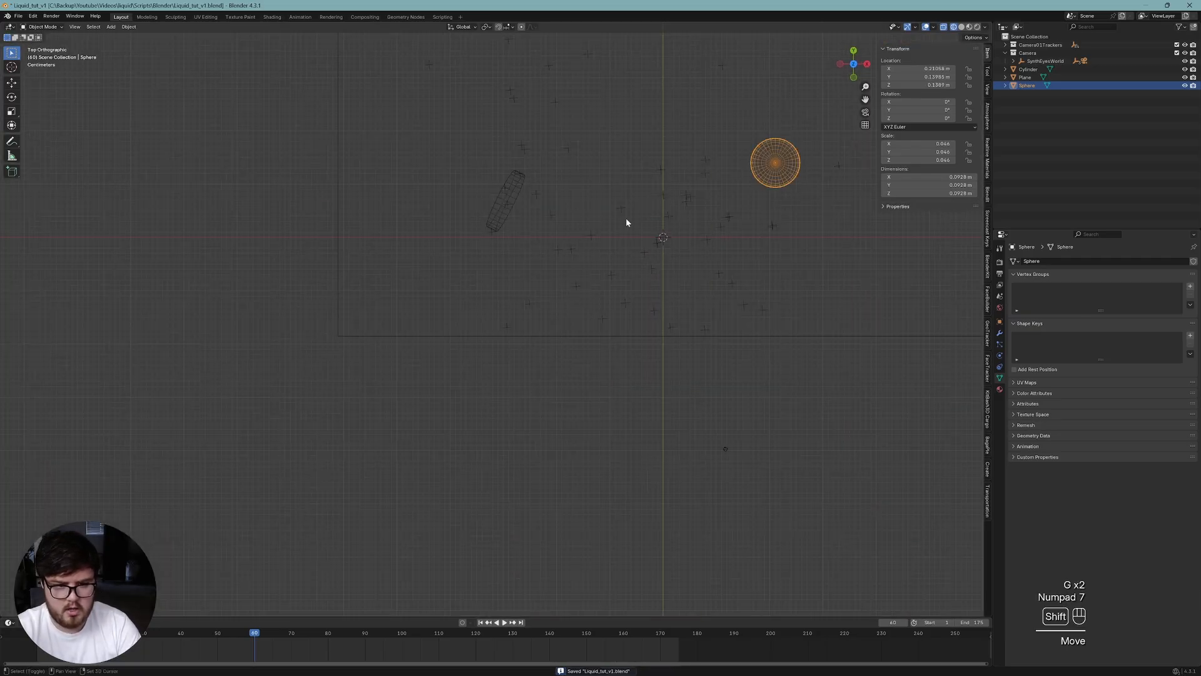
{"action": "key", "text": "g"}
{"action": "left_click", "coordinate": [566, 256]}
{"action": "key", "text": "KP_0"}
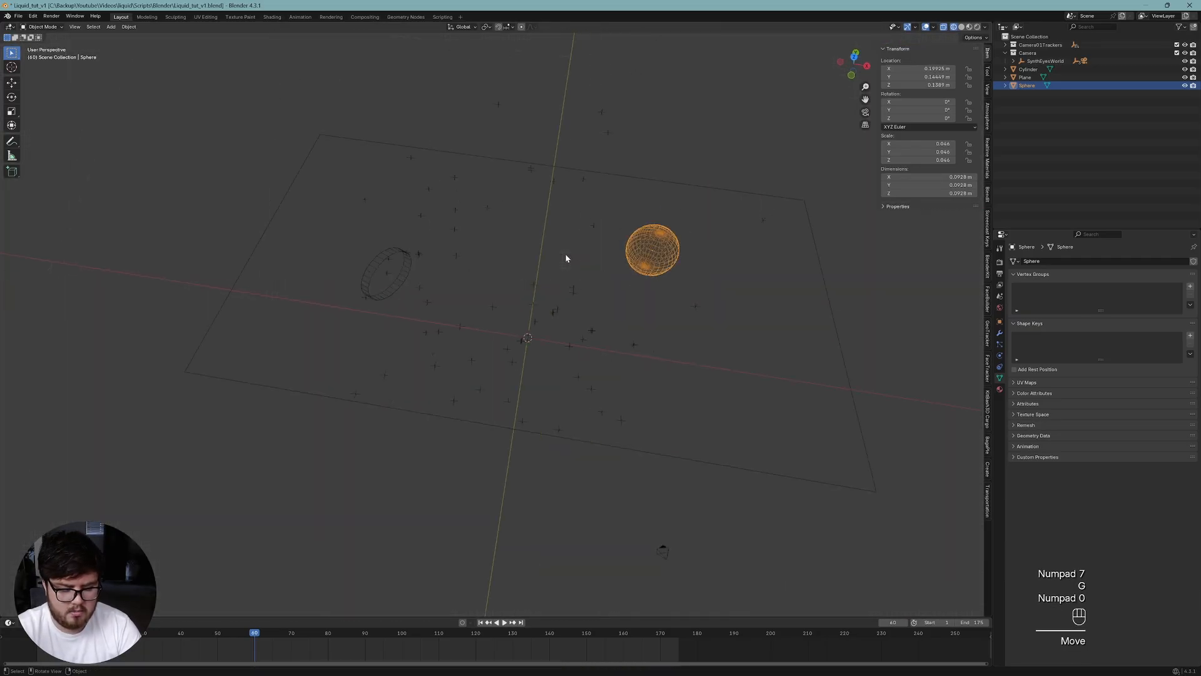
{"action": "key", "text": "ctrl+s"}
Split the 3D viewport into two side by side, keeping a zoomed camera view in one and a free perspective view in the other.
{"action": "key", "text": "n"}
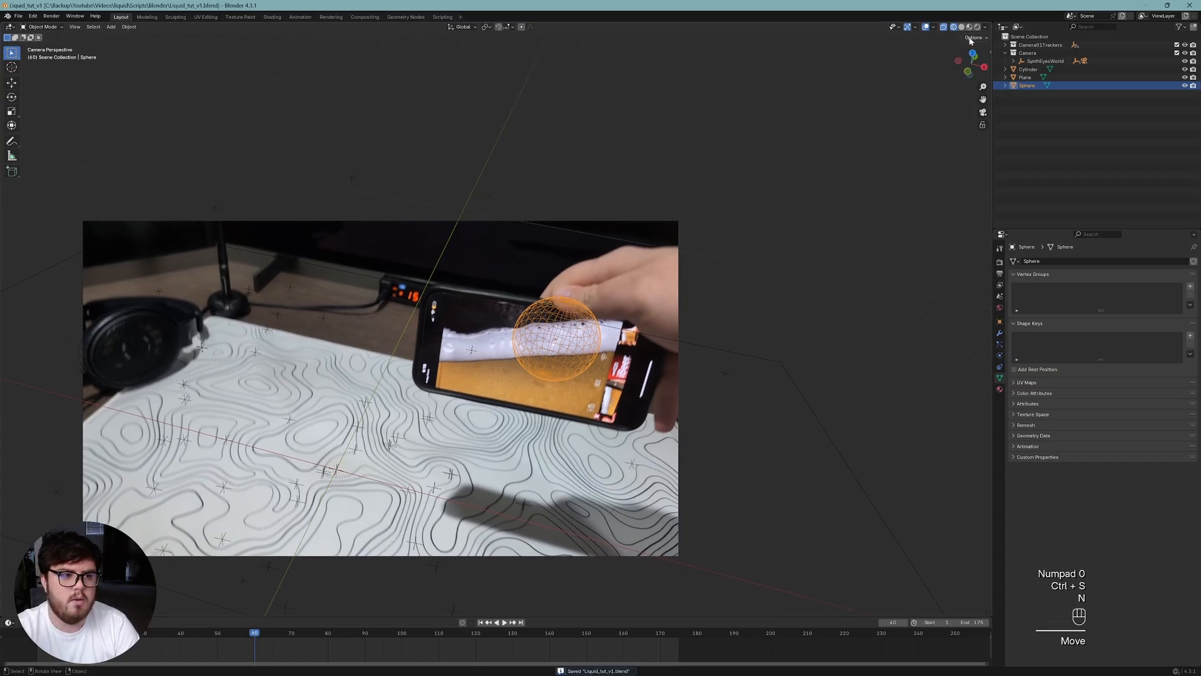
{"action": "left_click_drag", "start_coordinate": [990, 25], "coordinate": [528, 140]}
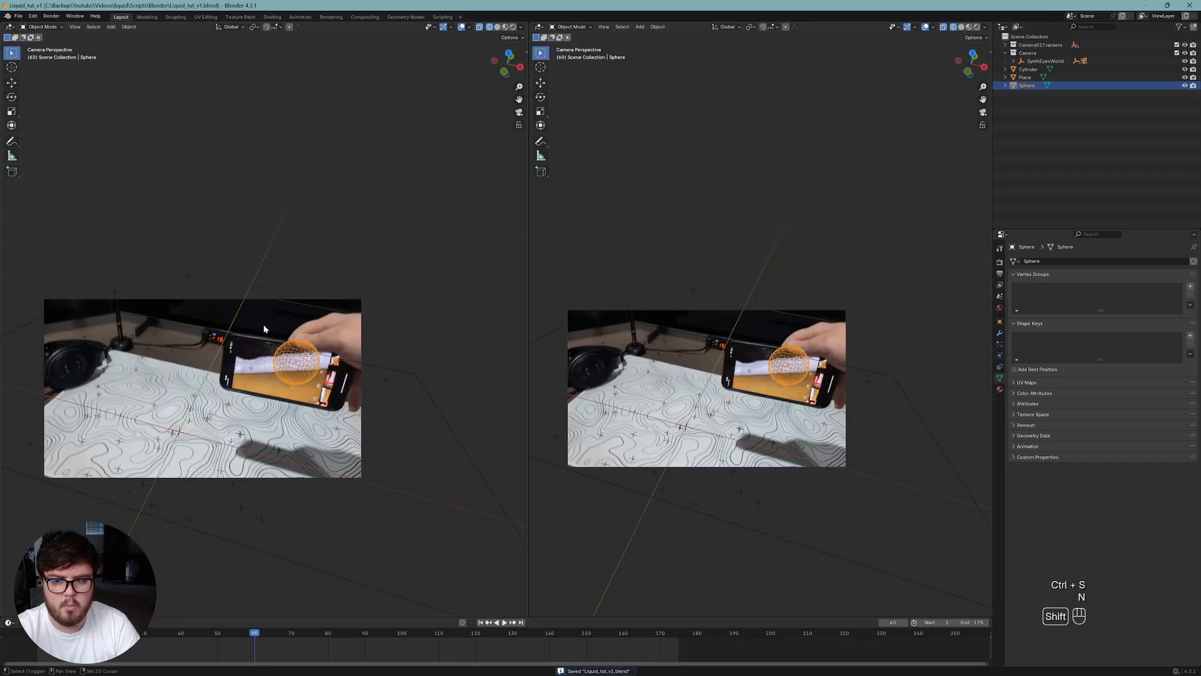
{"action": "middle_click_drag", "start_coordinate": [263, 328], "coordinate": [371, 238], "text": "shift"}
{"action": "key", "text": "t"}
{"action": "key", "text": "t"}
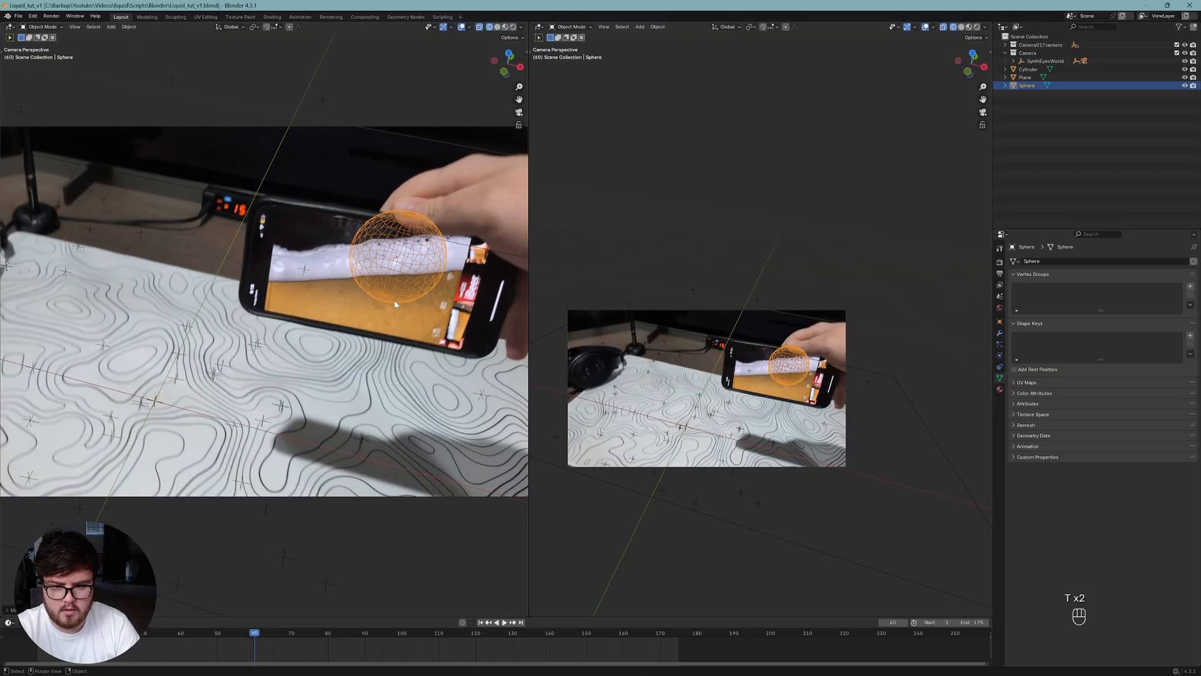
{"action": "scroll", "coordinate": [344, 305], "scroll_direction": "up", "scroll_amount": 3}
{"action": "middle_click_drag", "start_coordinate": [343, 305], "coordinate": [370, 296], "text": "shift"}
{"action": "middle_click_drag", "start_coordinate": [718, 379], "coordinate": [763, 357]}
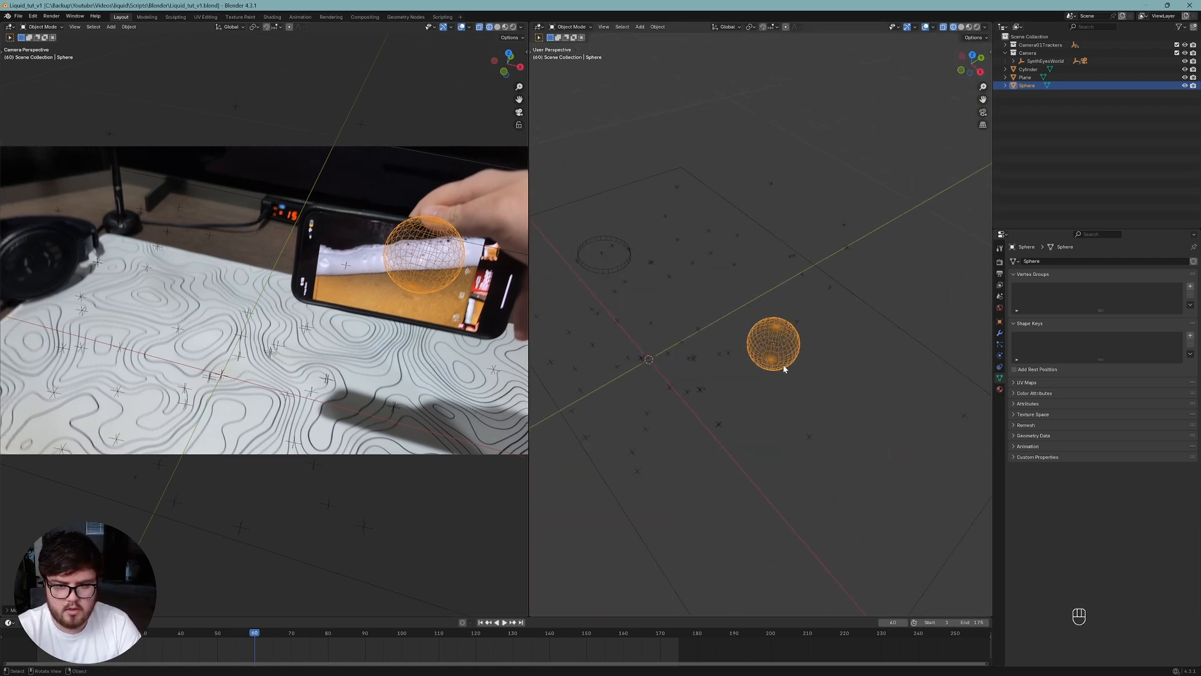
Lower the sphere along Z, scale it down, and shift it horizontally so it fits within the phone's screen.
{"action": "key", "text": "g"}
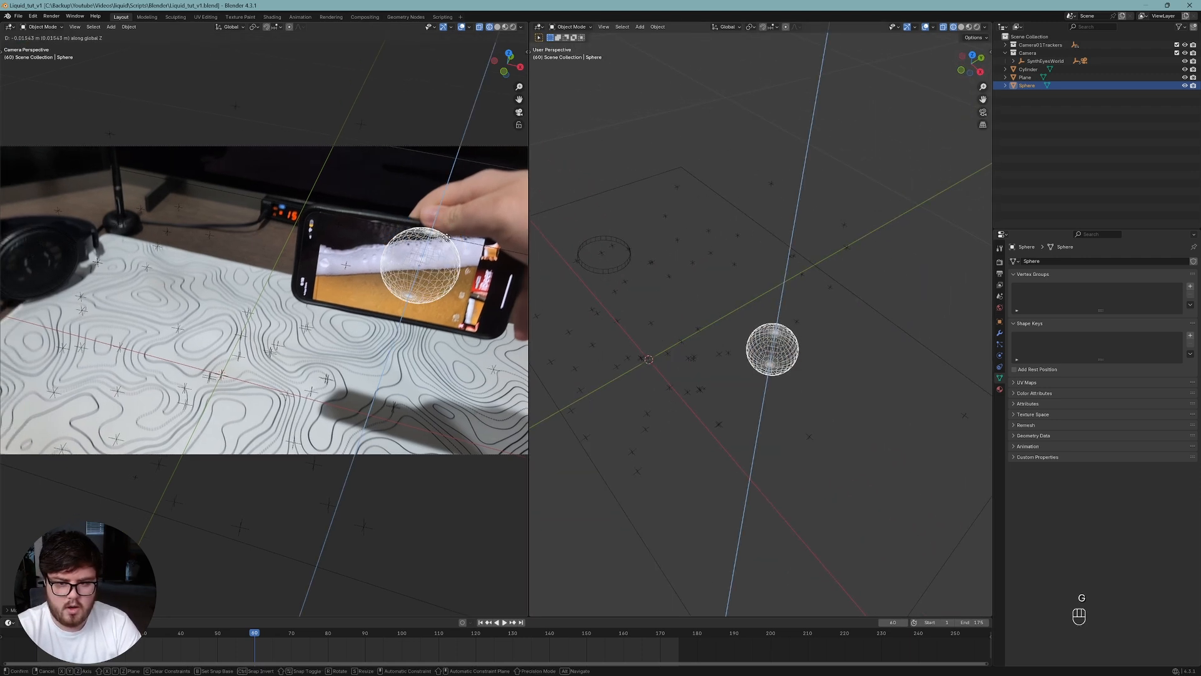
{"action": "key", "text": "s"}
{"action": "left_click", "coordinate": [864, 340]}
{"action": "key", "text": "g"}
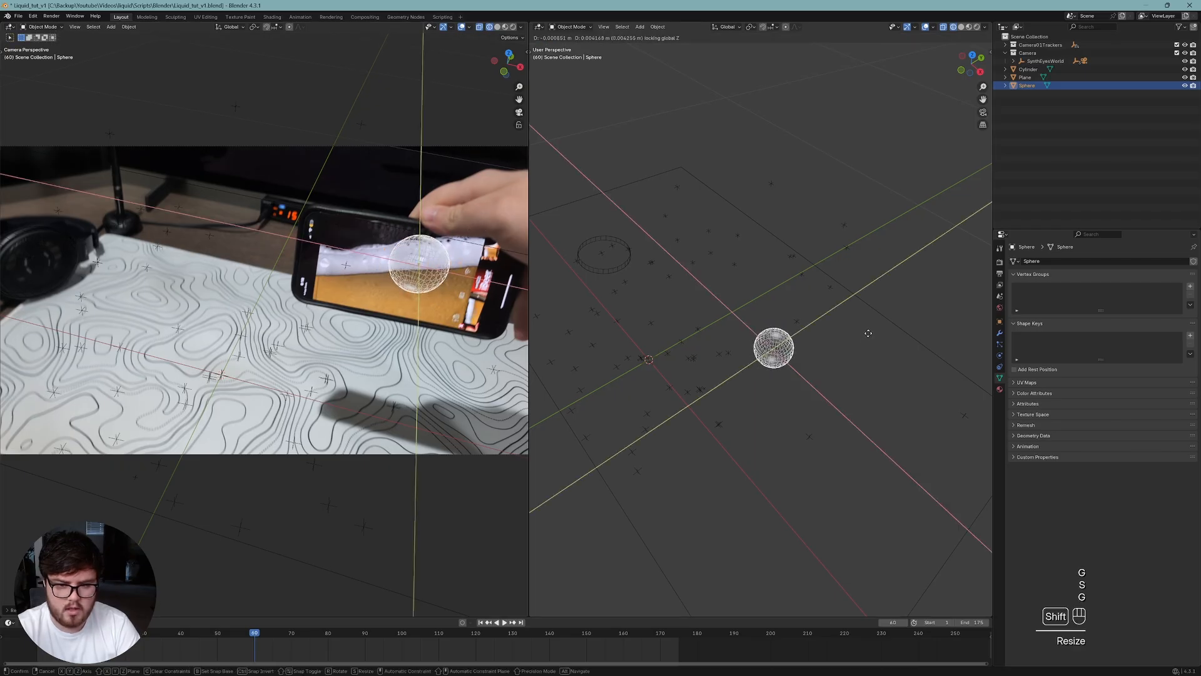
{"action": "left_click", "coordinate": [868, 336]}
Add a plane mesh, scale it down to slightly larger than the sphere, and move it near the sphere.
{"action": "middle_click_drag", "start_coordinate": [801, 374], "coordinate": [749, 406], "text": "shift"}
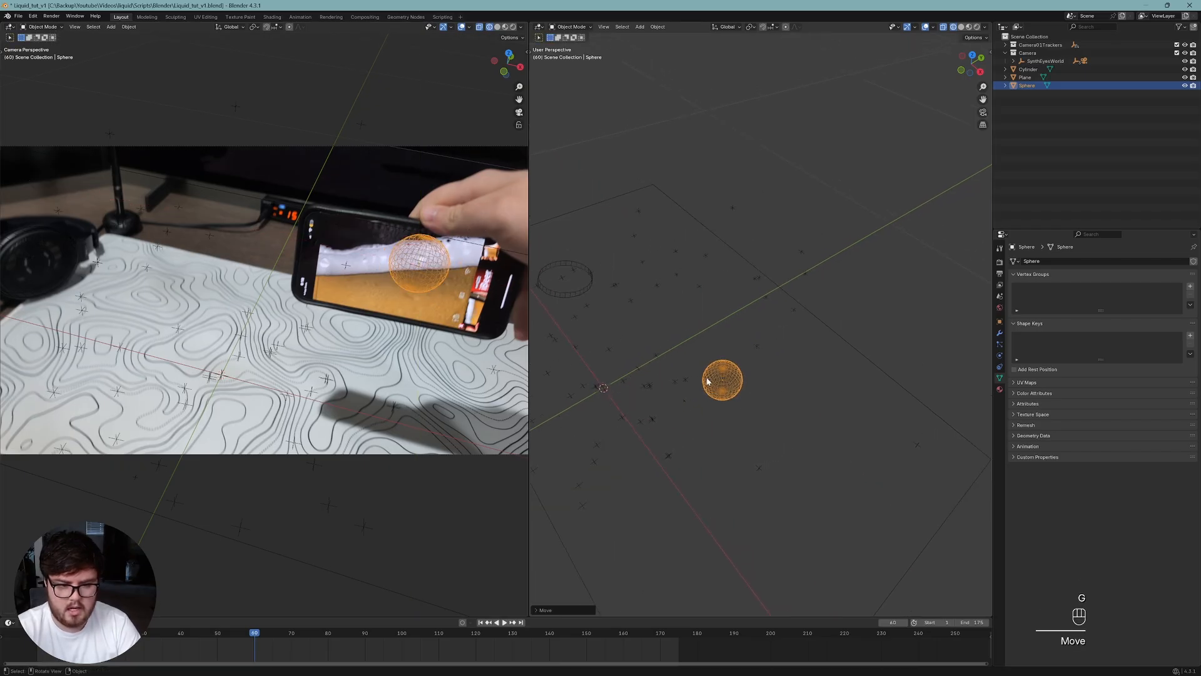
{"action": "key", "text": "shift+a"}
{"action": "mouse_move", "coordinate": [646, 397]}
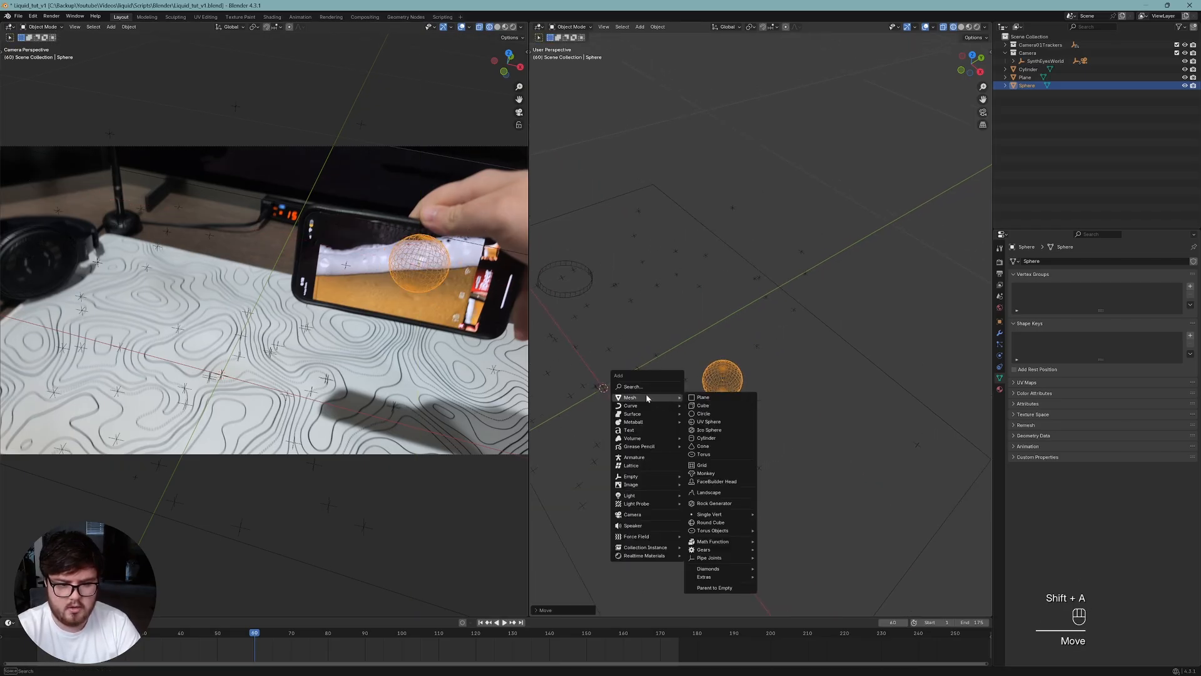
{"action": "left_click", "coordinate": [706, 400]}
{"action": "key", "text": "s"}
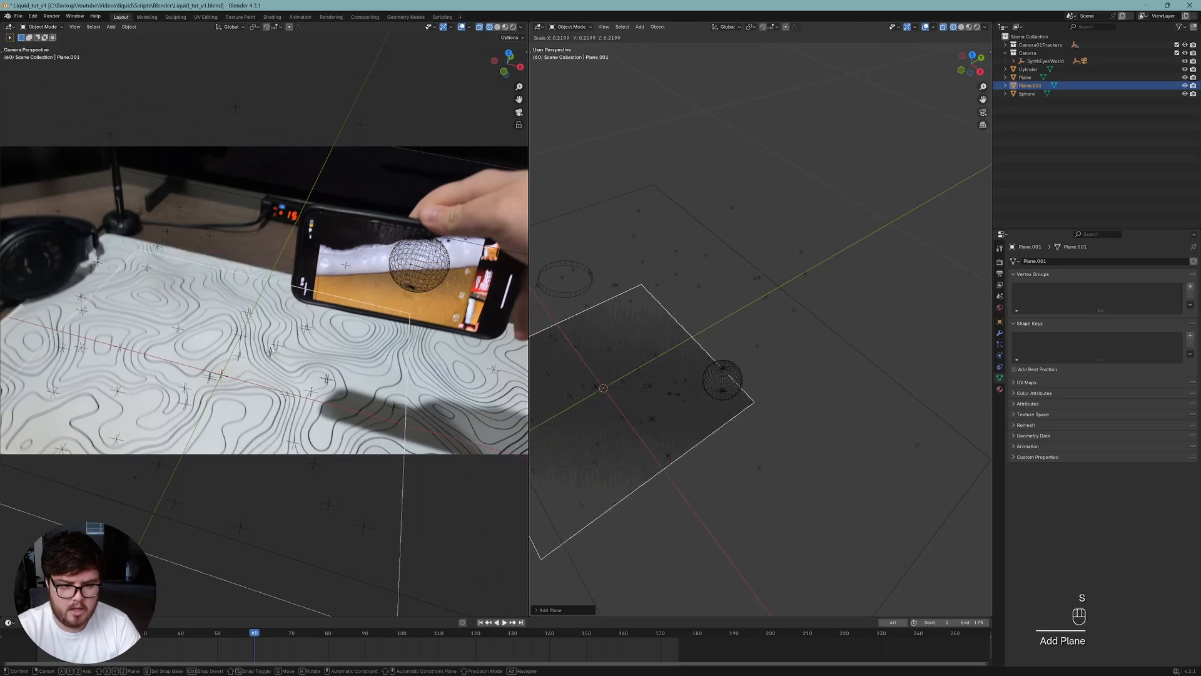
{"action": "key", "text": "g"}
{"action": "left_click", "coordinate": [716, 423]}
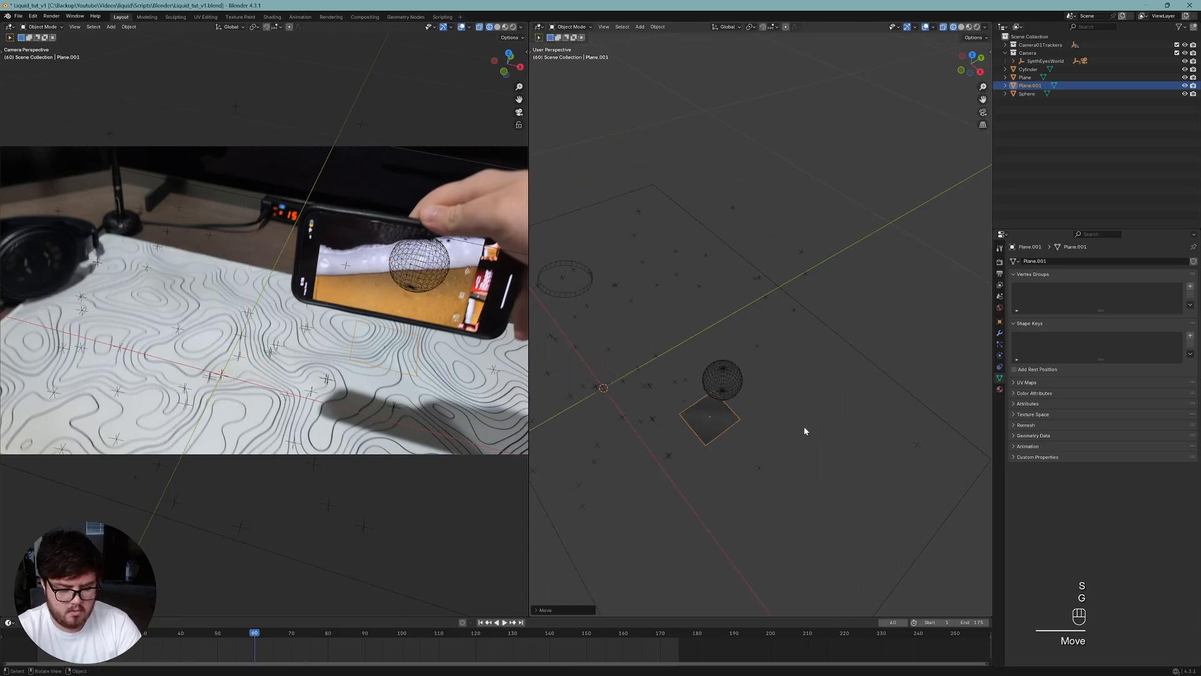
Centre the small plane under the sphere in top view and scale it up so it extends well past the sphere.
{"action": "key", "text": "KP_7"}
{"action": "key", "text": "g"}
{"action": "left_click", "coordinate": [782, 400]}
{"action": "key", "text": "s"}
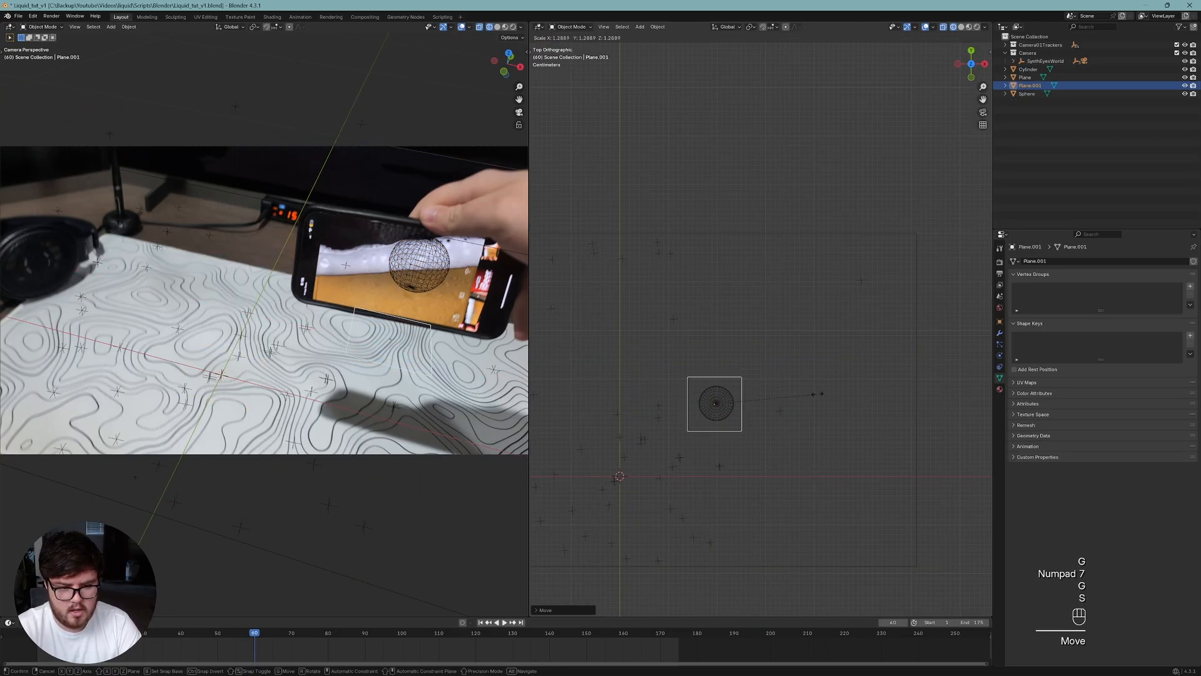
{"action": "left_click", "coordinate": [838, 401]}
Raise the small plane along Z until it sits just beneath the sphere.
{"action": "middle_click_drag", "start_coordinate": [776, 423], "coordinate": [767, 339]}
{"action": "key", "text": "g"}
{"action": "middle_click", "coordinate": [764, 369]}
{"action": "left_click", "coordinate": [762, 349]}
{"action": "key", "text": "g"}
{"action": "middle_click", "coordinate": [746, 354]}
{"action": "left_click", "coordinate": [719, 360]}
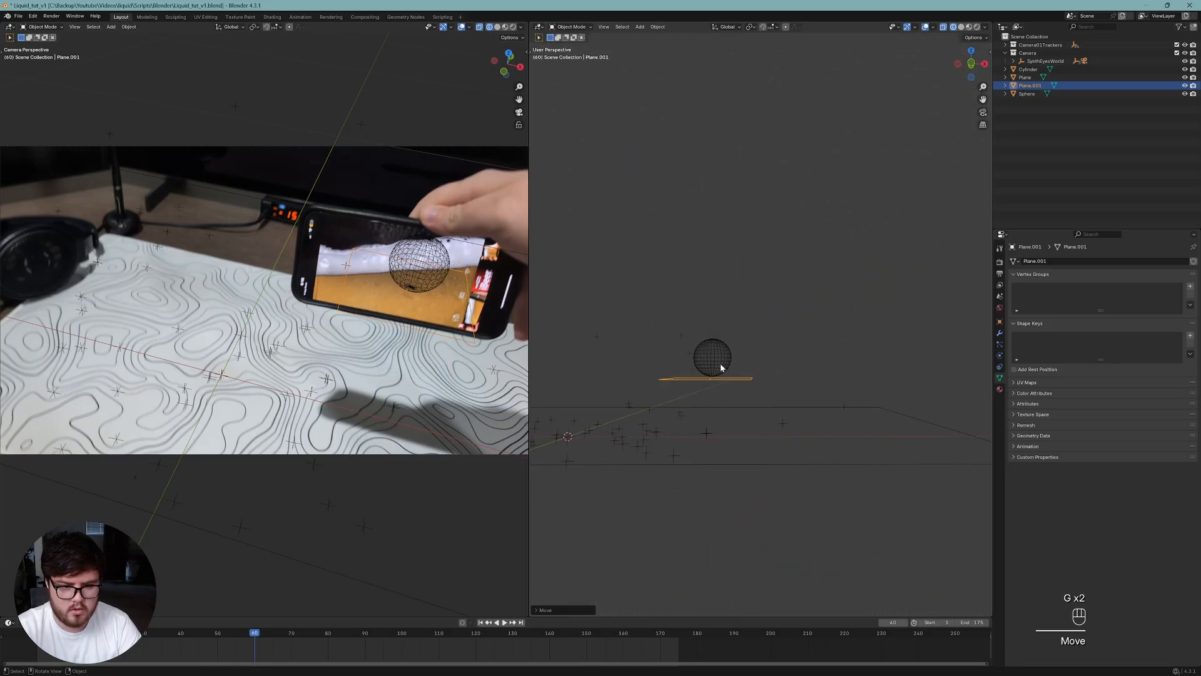
Raise the sphere slightly along Z to clear the small plane, adjust the plane's position beneath it, and save the file.
{"action": "left_click", "coordinate": [719, 354]}
{"action": "key", "text": "g"}
{"action": "middle_click", "coordinate": [719, 355]}
{"action": "left_click", "coordinate": [719, 361]}
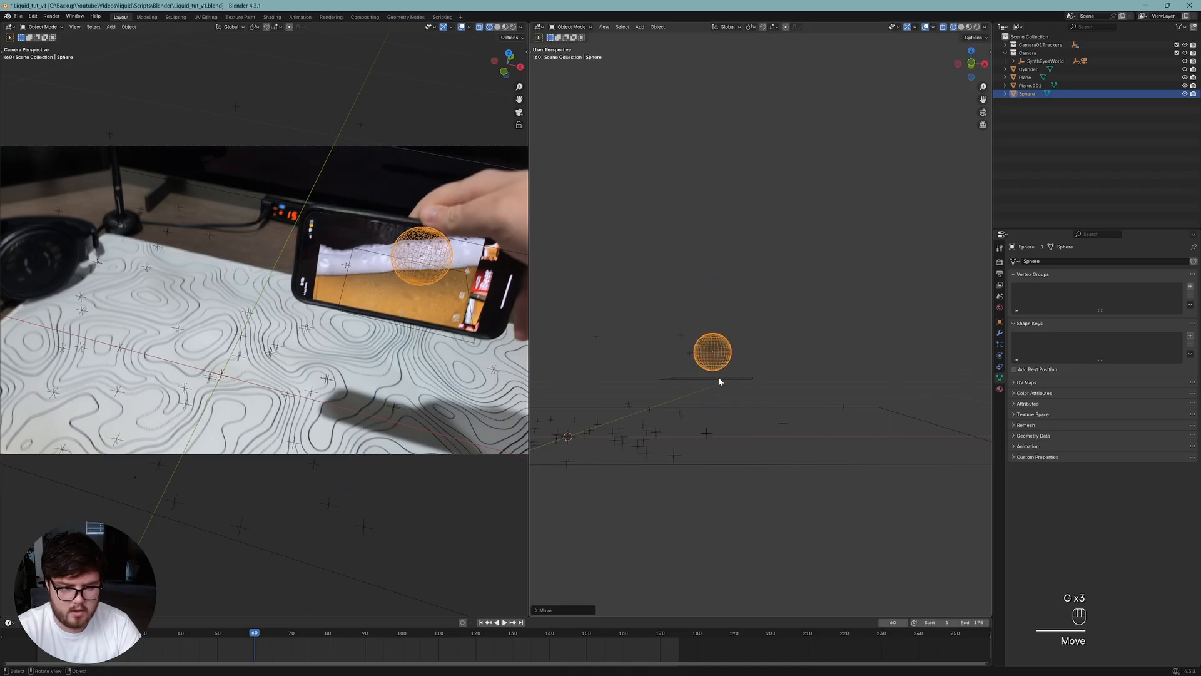
{"action": "left_click", "coordinate": [719, 379]}
{"action": "key", "text": "g"}
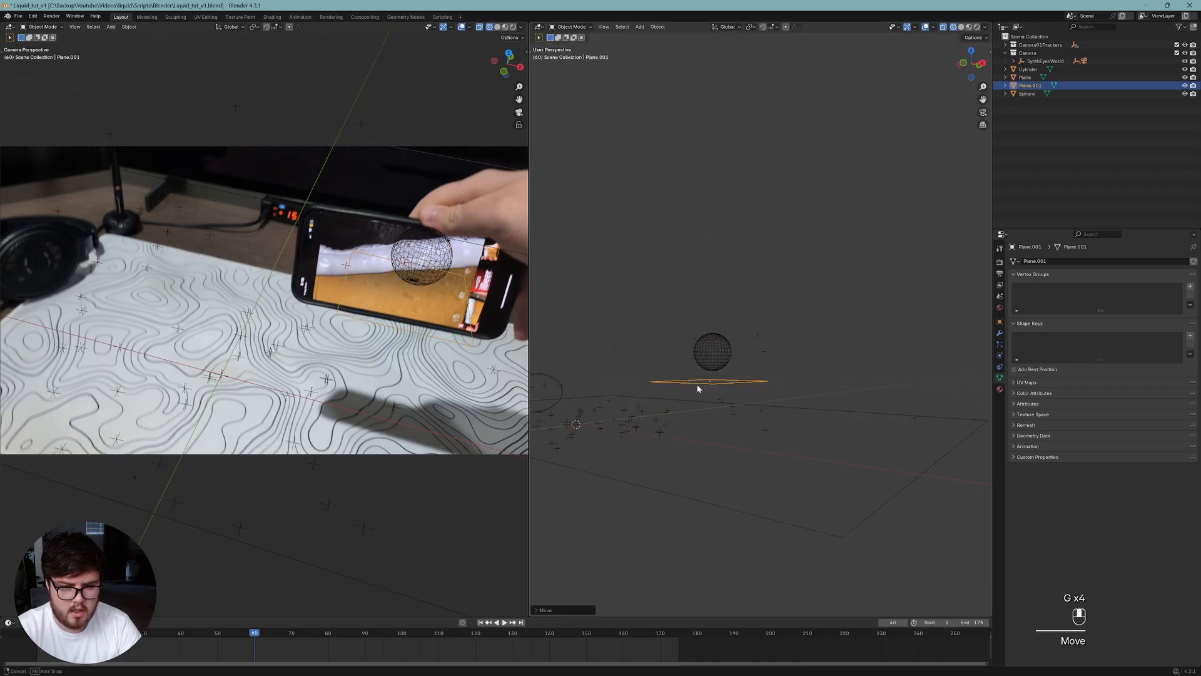
{"action": "left_click", "coordinate": [698, 389]}
{"action": "scroll", "coordinate": [711, 383], "scroll_direction": "up", "scroll_amount": 2}
{"action": "middle_click_drag", "start_coordinate": [720, 377], "coordinate": [682, 479]}
{"action": "key", "text": "ctrl+s"}
Extrude three edges of the small plane upward to form walls around the sphere, leaving one side open, and save the file.
{"action": "key", "text": "Tab"}
{"action": "key", "text": "2"}
{"action": "left_click", "coordinate": [672, 486]}
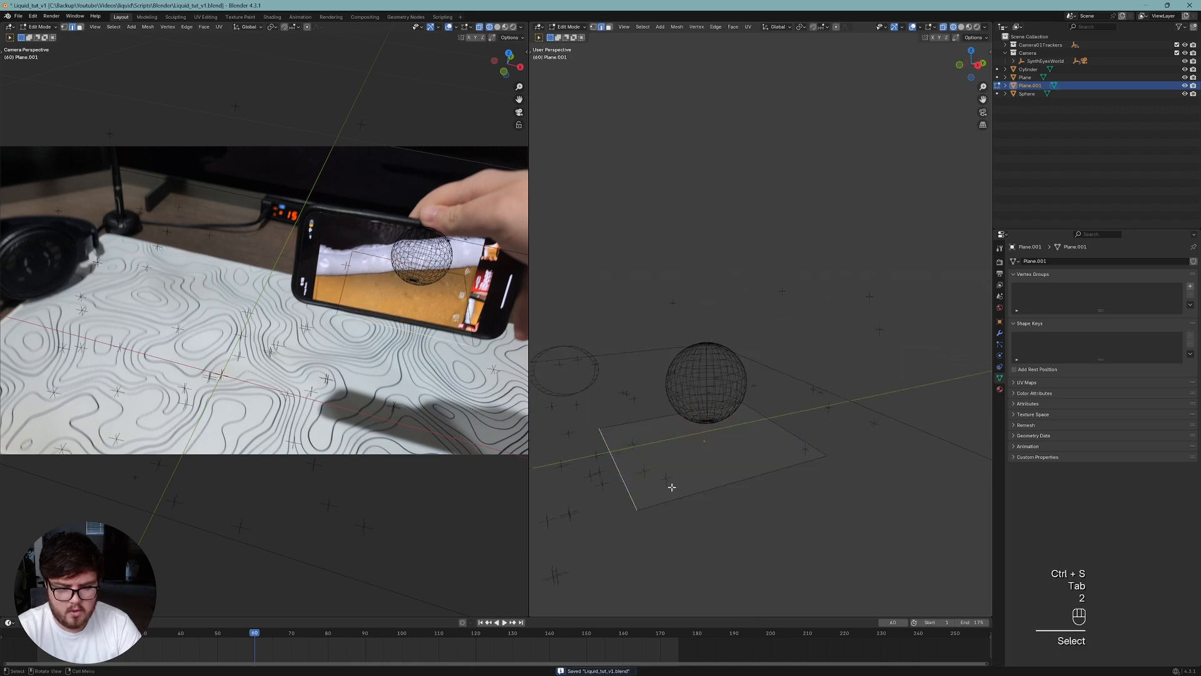
{"action": "left_click", "coordinate": [717, 478], "text": "shift"}
{"action": "left_click", "coordinate": [763, 422], "text": "shift"}
{"action": "key", "text": "e"}
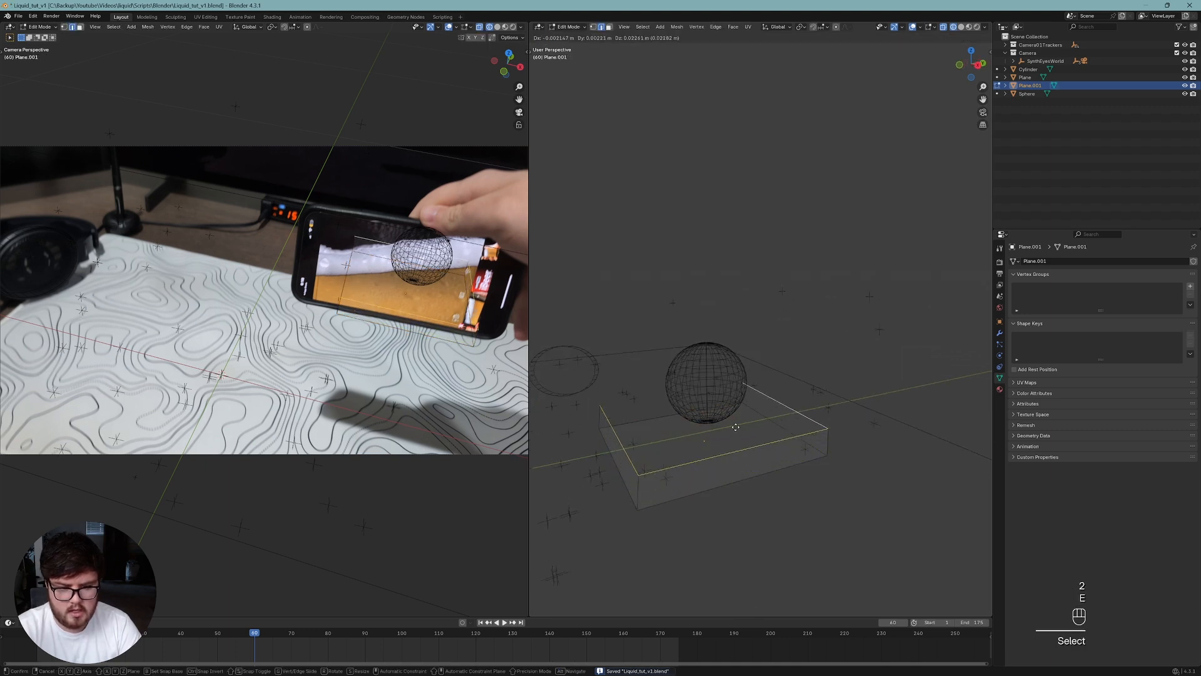
{"action": "left_click", "coordinate": [729, 353]}
{"action": "key", "text": "Tab"}
{"action": "middle_click_drag", "start_coordinate": [684, 427], "coordinate": [811, 364]}
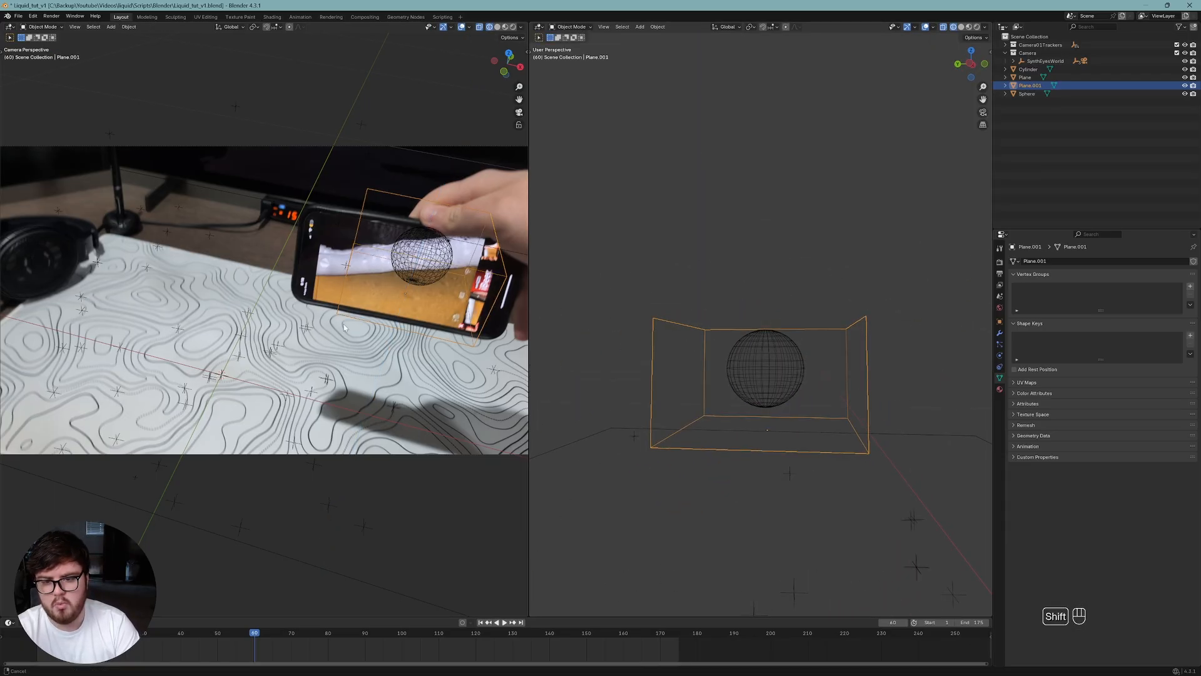
{"action": "middle_click_drag", "start_coordinate": [292, 364], "coordinate": [284, 382], "text": "shift"}
{"action": "key", "text": "ctrl+s"}
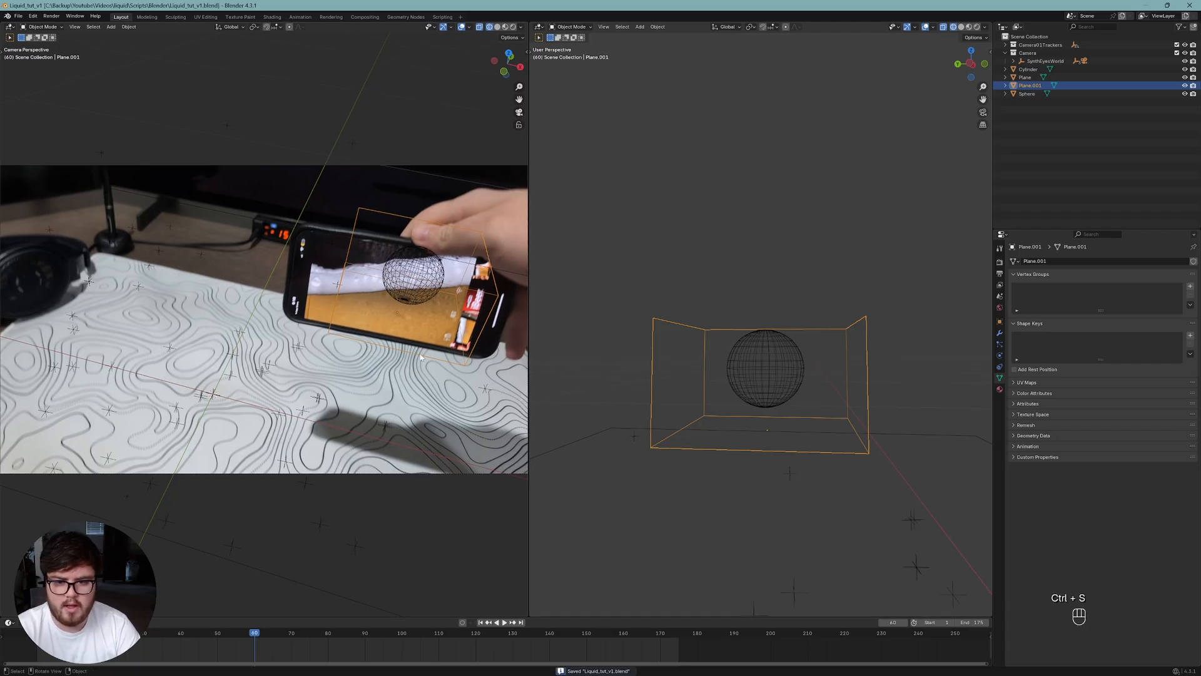
Move the box's side wall on the negative X side outward along X by about 0.02 m, and save the file.
{"action": "middle_click_drag", "start_coordinate": [421, 358], "coordinate": [444, 354], "text": "shift"}
{"action": "middle_click_drag", "start_coordinate": [744, 369], "coordinate": [722, 399]}
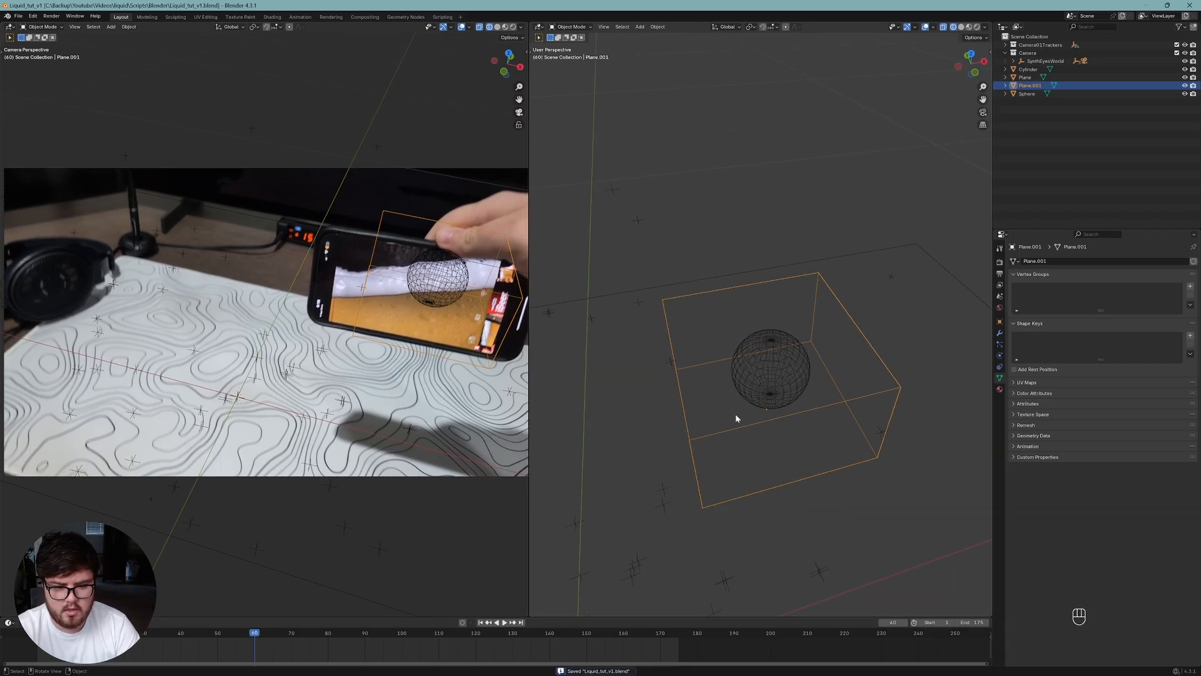
{"action": "key", "text": "Tab"}
{"action": "left_click", "coordinate": [687, 425], "text": "alt"}
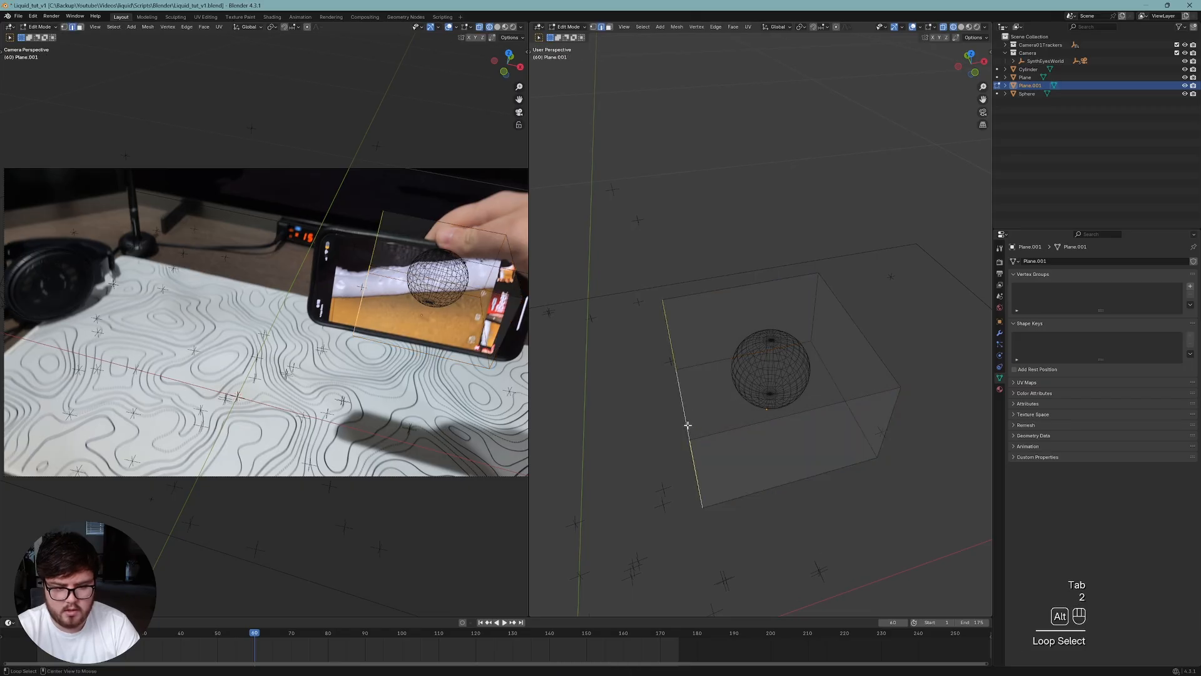
{"action": "key", "text": "g"}
{"action": "right_click", "coordinate": [780, 390]}
{"action": "key", "text": "g"}
{"action": "key", "text": "g"}
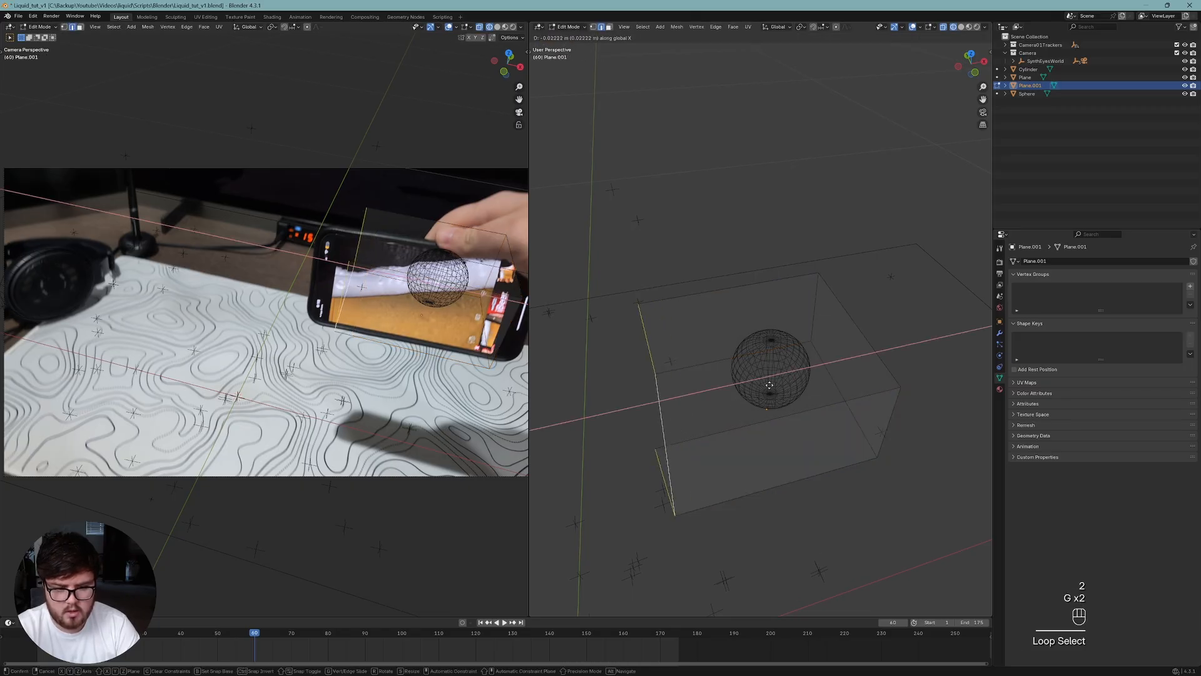
{"action": "left_click", "coordinate": [764, 387]}
{"action": "middle_click_drag", "start_coordinate": [764, 388], "coordinate": [748, 362]}
{"action": "key", "text": "Tab"}
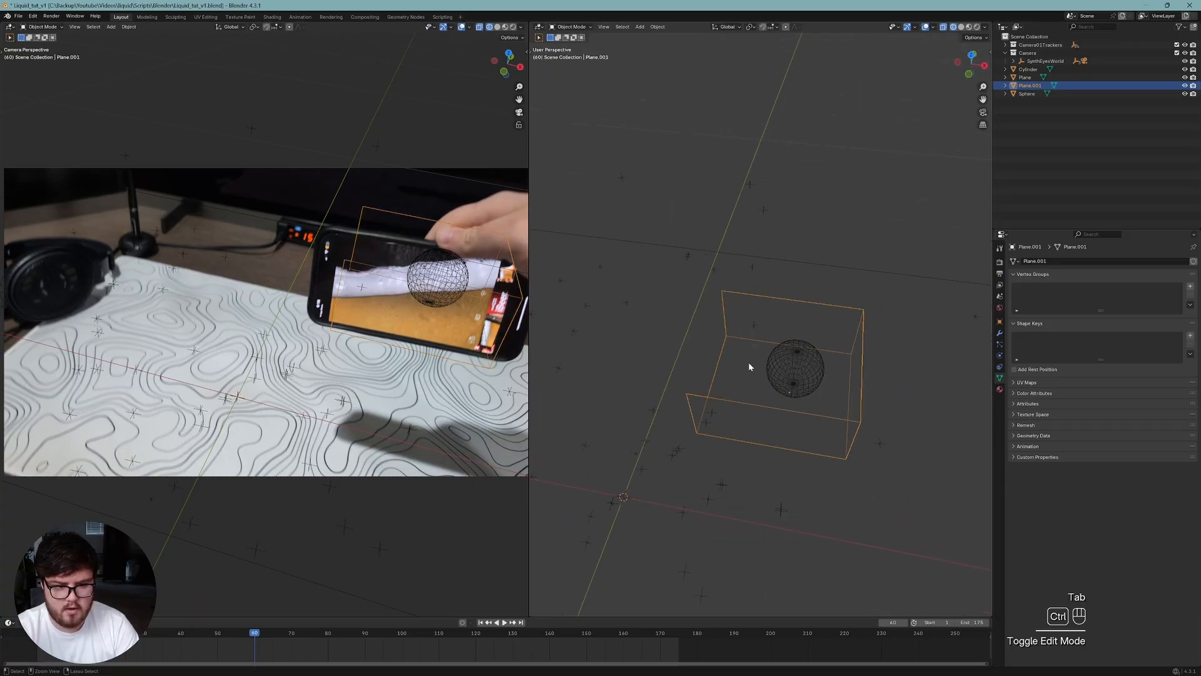
{"action": "key", "text": "ctrl+s"}
Select the sphere together with the open box, keep the timeline at frame 60, and save the file.
{"action": "left_click", "coordinate": [801, 358]}
{"action": "key", "text": "ctrl+s"}
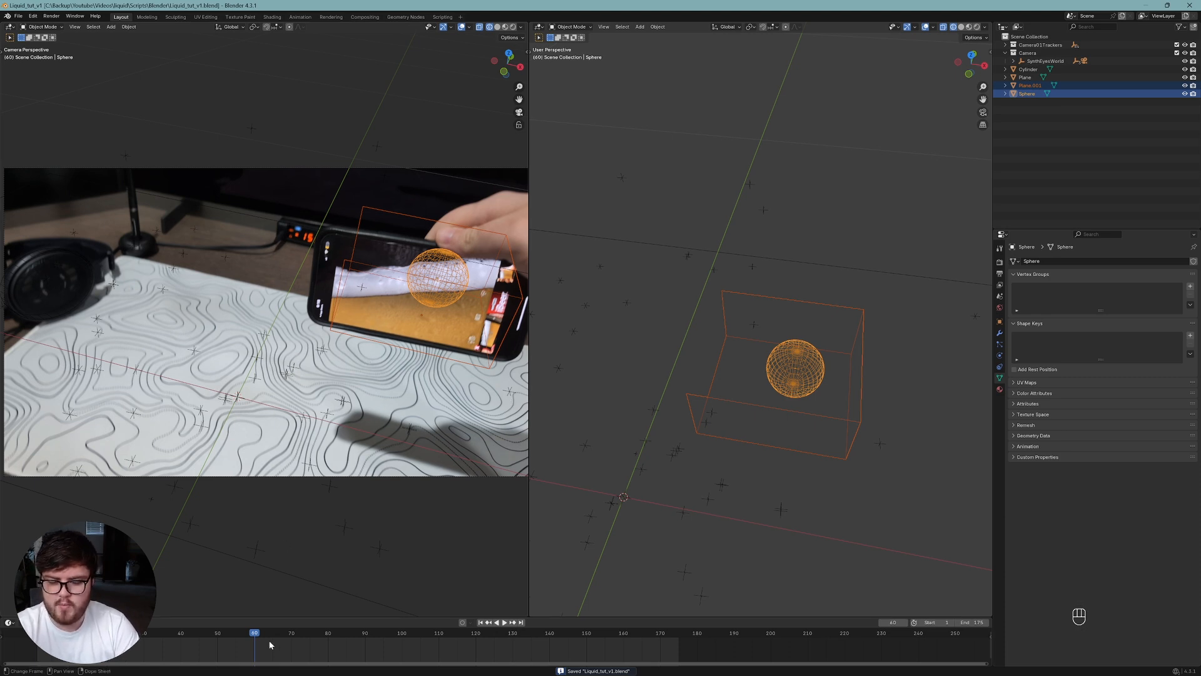
{"action": "mouse_move", "coordinate": [261, 635]}
{"action": "left_mouse_down"}
{"action": "mouse_move", "coordinate": [281, 633]}
{"action": "mouse_move", "coordinate": [254, 634]}
{"action": "left_mouse_up"}
{"action": "key", "text": "ctrl+s"}
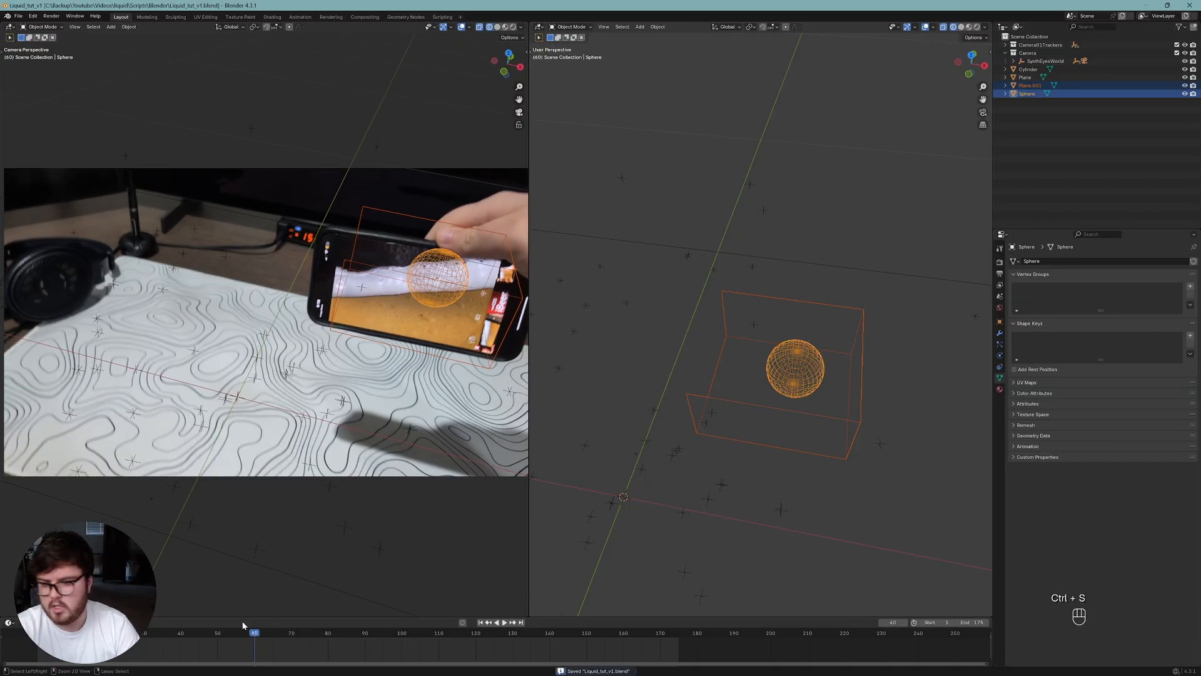
{"action": "middle_click_drag", "start_coordinate": [308, 309], "coordinate": [332, 331], "text": "shift"}
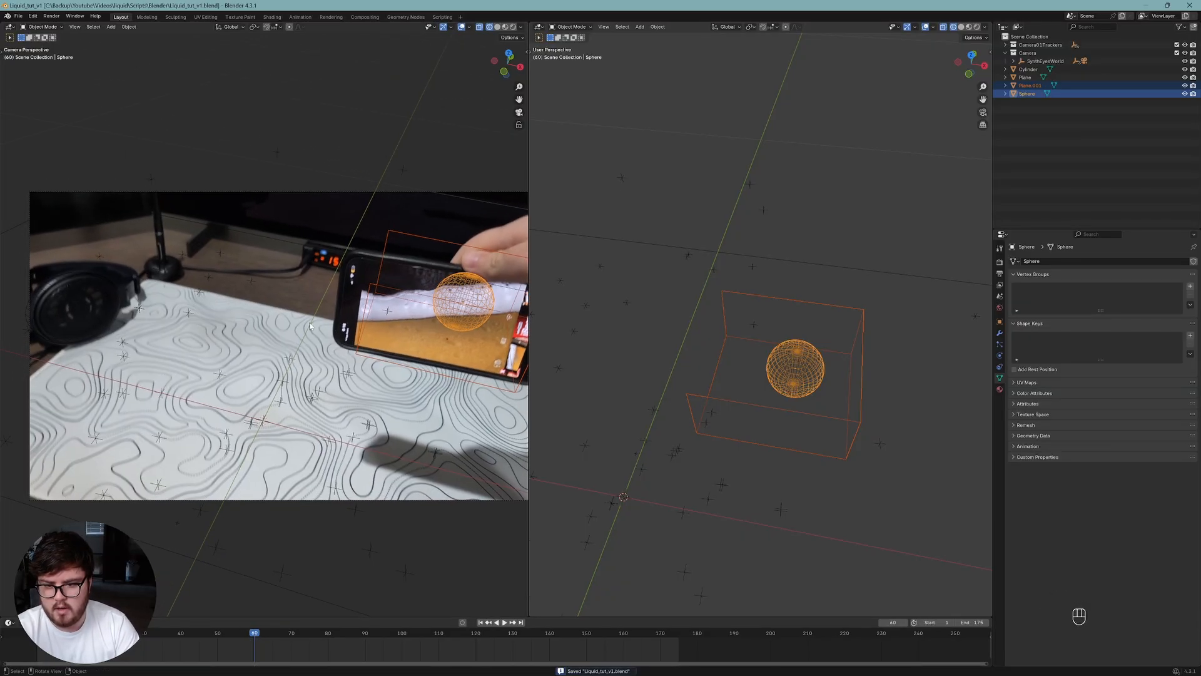
{"action": "key", "text": "ctrl+s"}
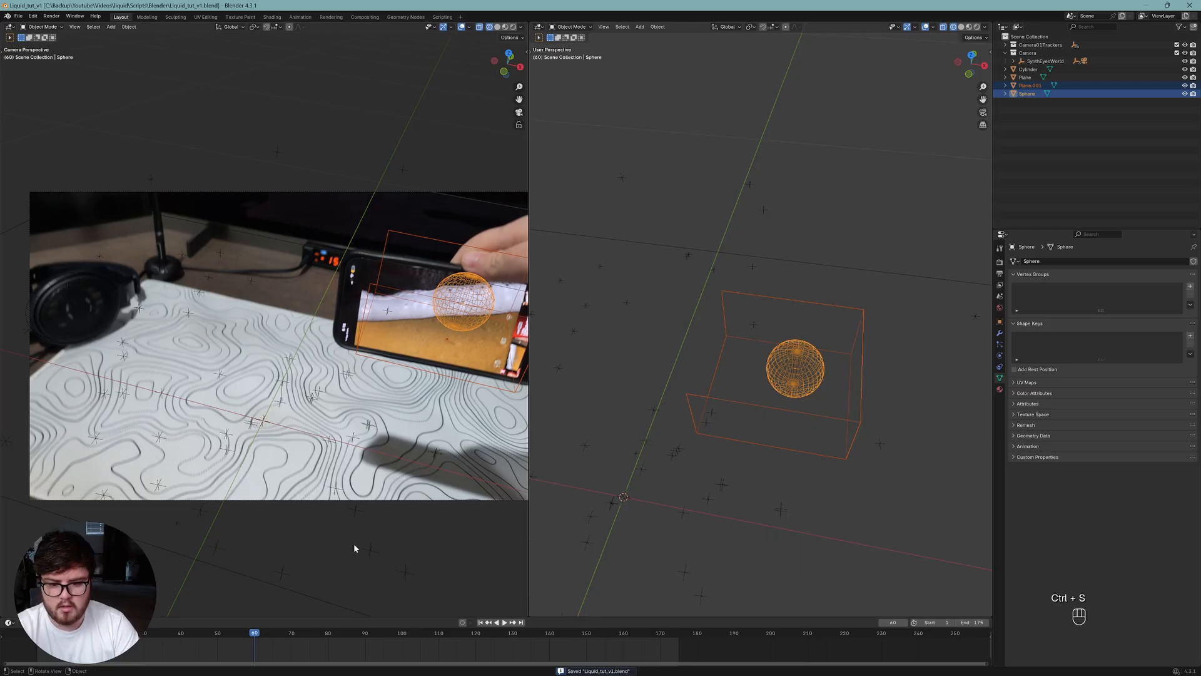
Enable auto keying and insert a keyframe for the sphere and open box at frame 60.
{"action": "left_click", "coordinate": [462, 623]}
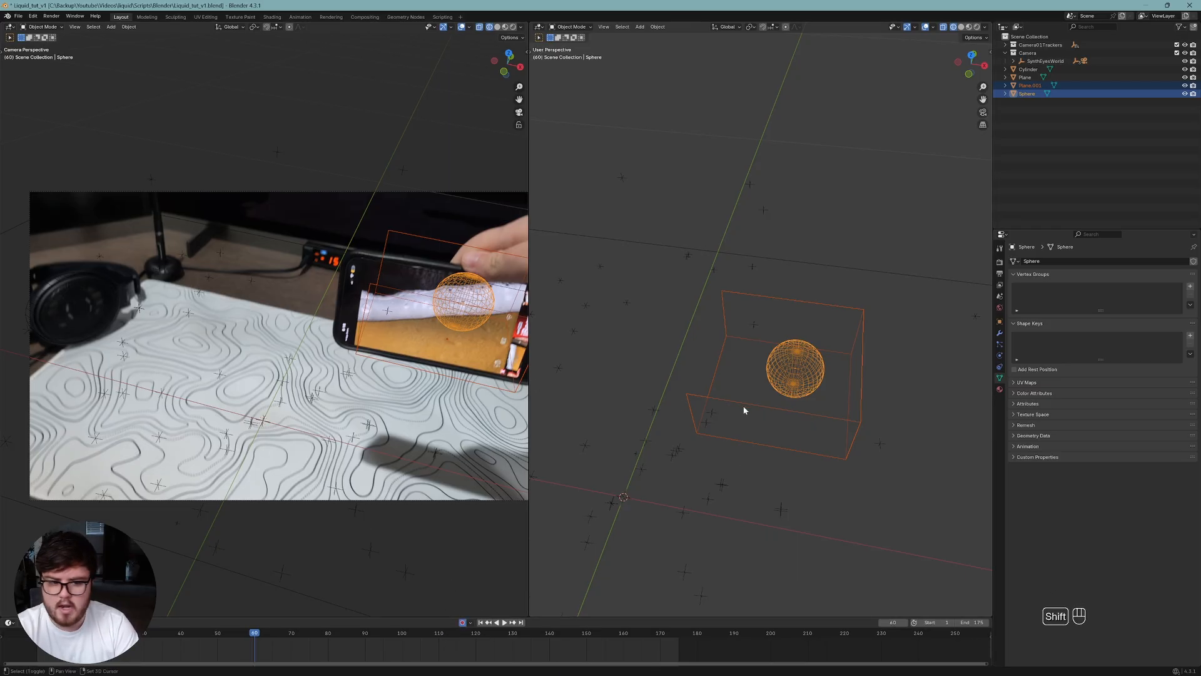
{"action": "middle_click_drag", "start_coordinate": [743, 408], "coordinate": [783, 382]}
{"action": "key", "text": "i"}
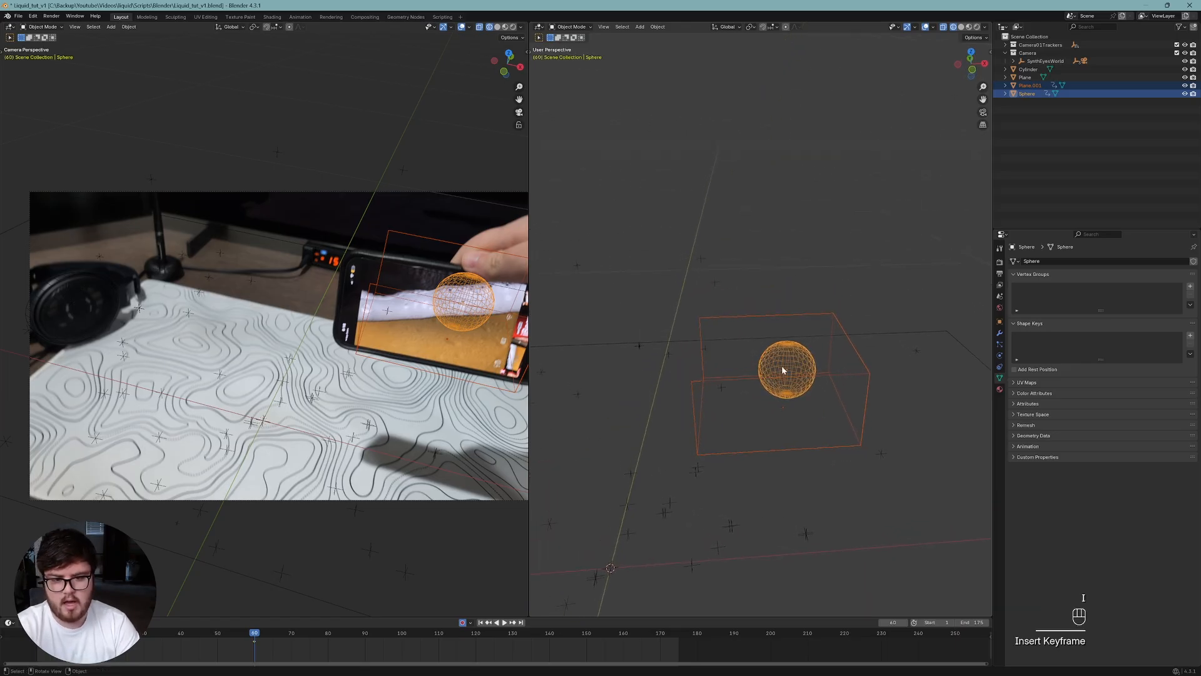
At frame 70, rotate the sphere and box about -21° in front view, move them onto the phone's screen, and save the file.
{"action": "key", "text": "space"}
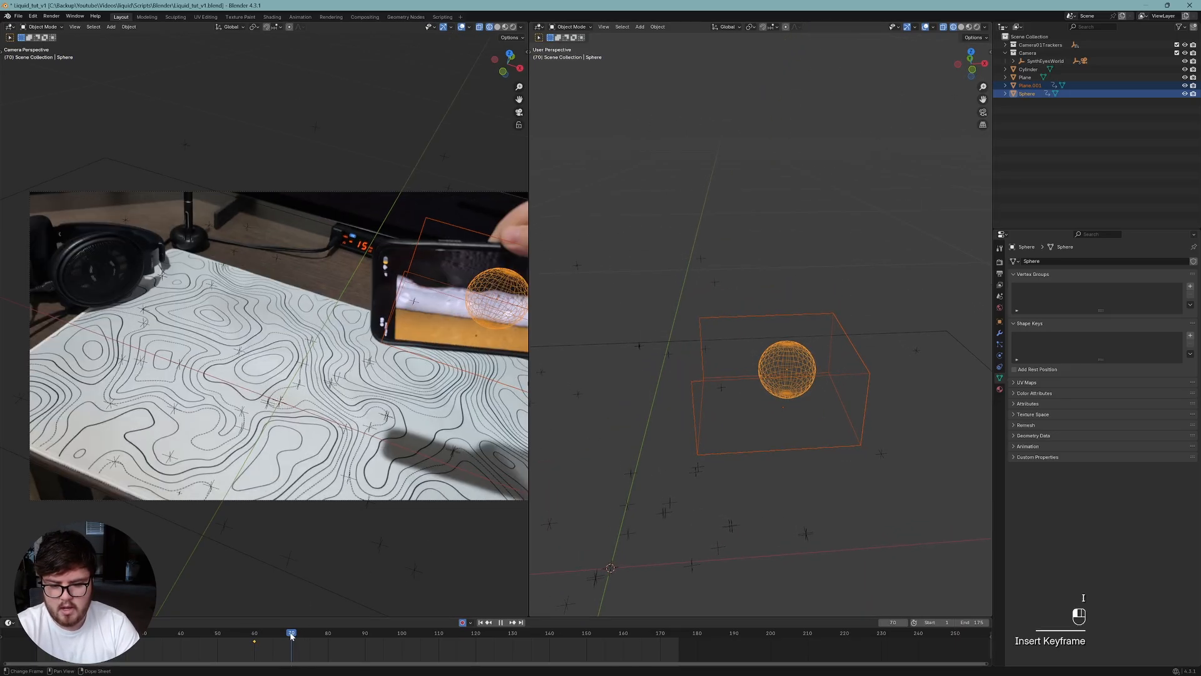
{"action": "middle_click_drag", "start_coordinate": [762, 415], "coordinate": [730, 398], "text": "shift"}
{"action": "middle_click_drag", "start_coordinate": [471, 349], "coordinate": [344, 358], "text": "shift"}
{"action": "scroll", "coordinate": [345, 357], "scroll_direction": "up", "scroll_amount": 1}
{"action": "key", "text": "KP_1"}
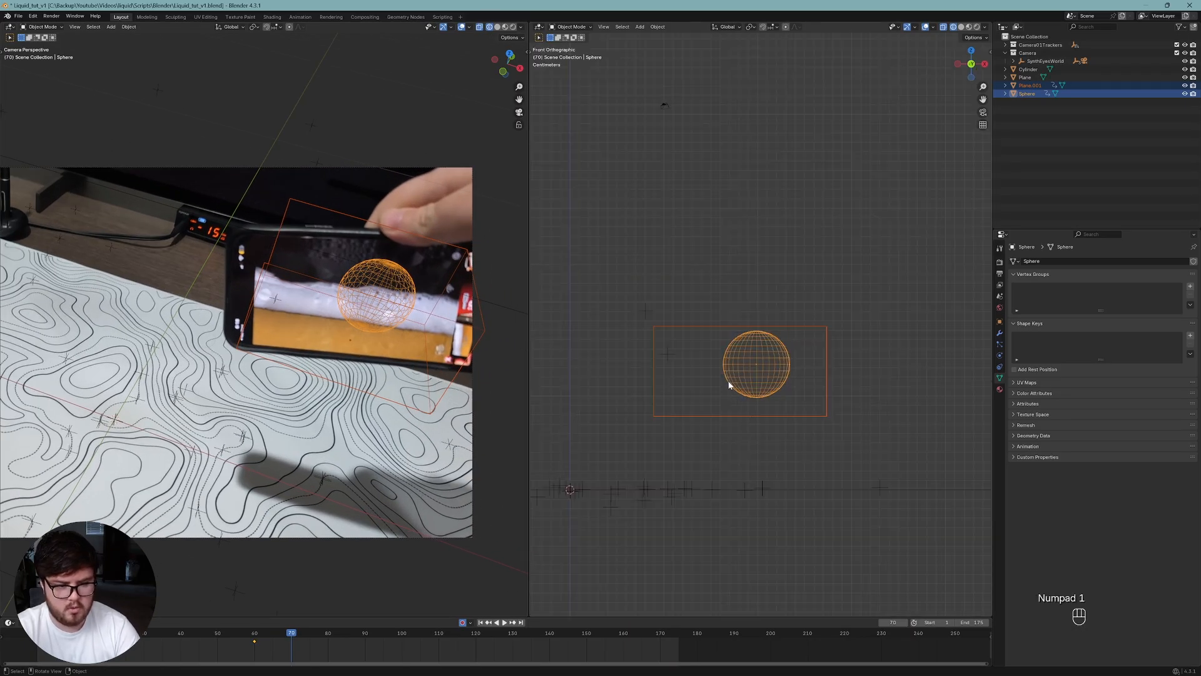
{"action": "key", "text": "r"}
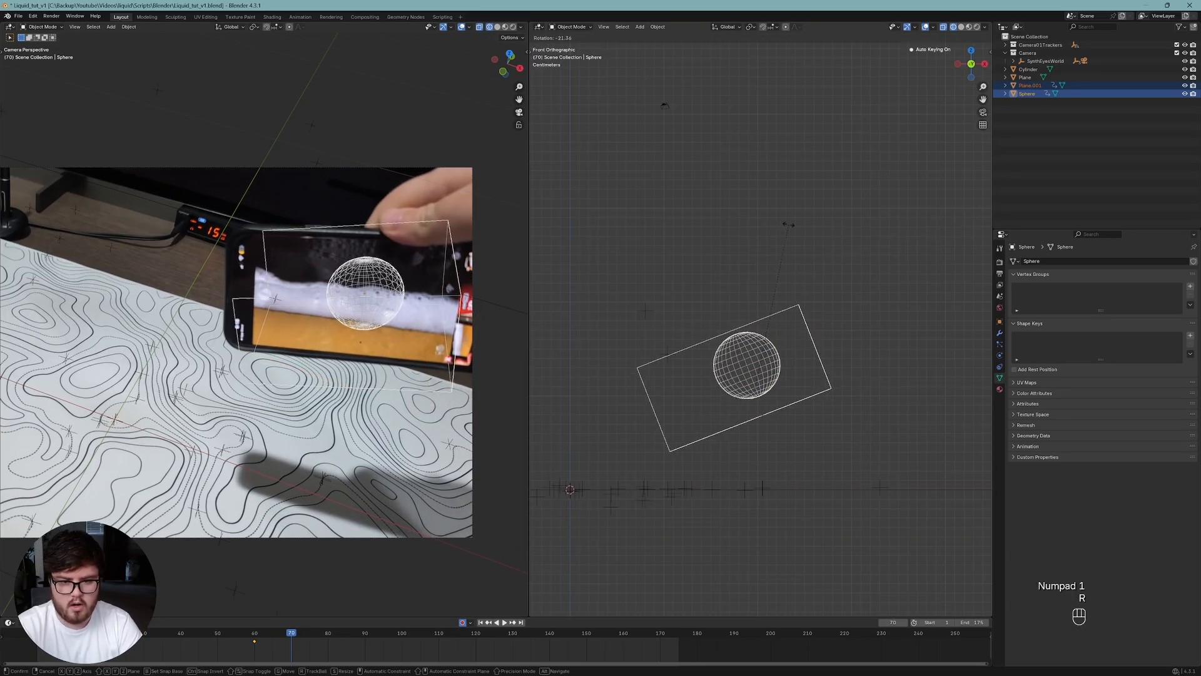
{"action": "left_click", "coordinate": [782, 334]}
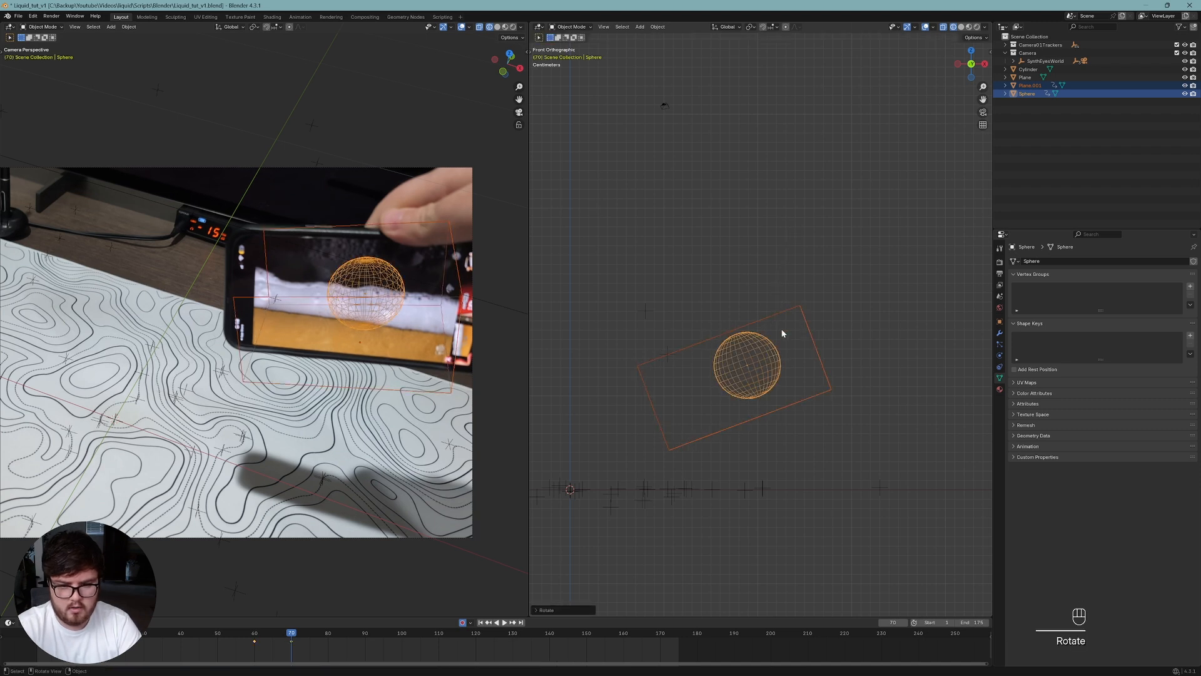
{"action": "key", "text": "g"}
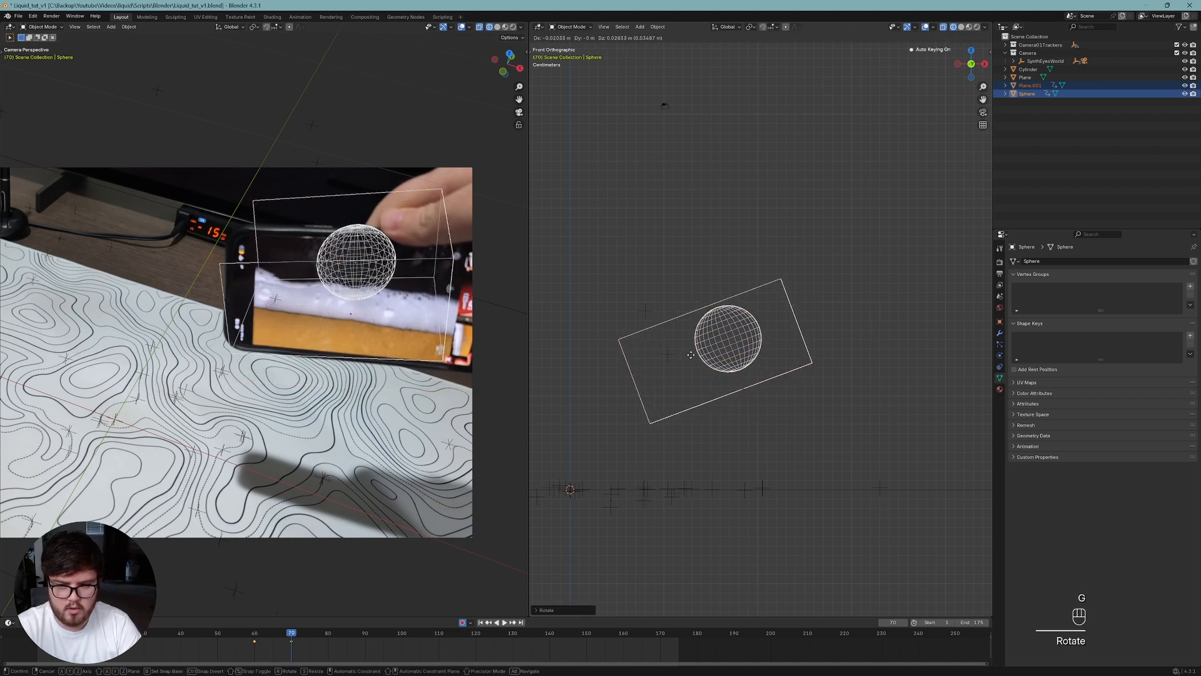
{"action": "left_click", "coordinate": [264, 412]}
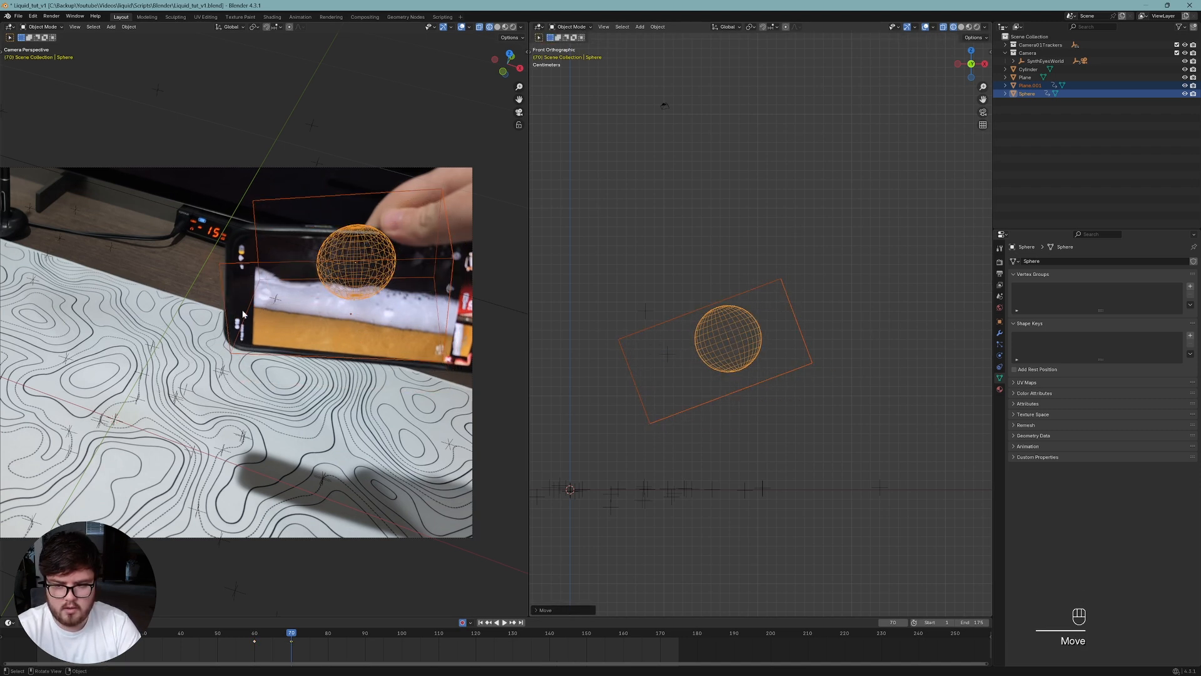
{"action": "key", "text": "ctrl+s"}
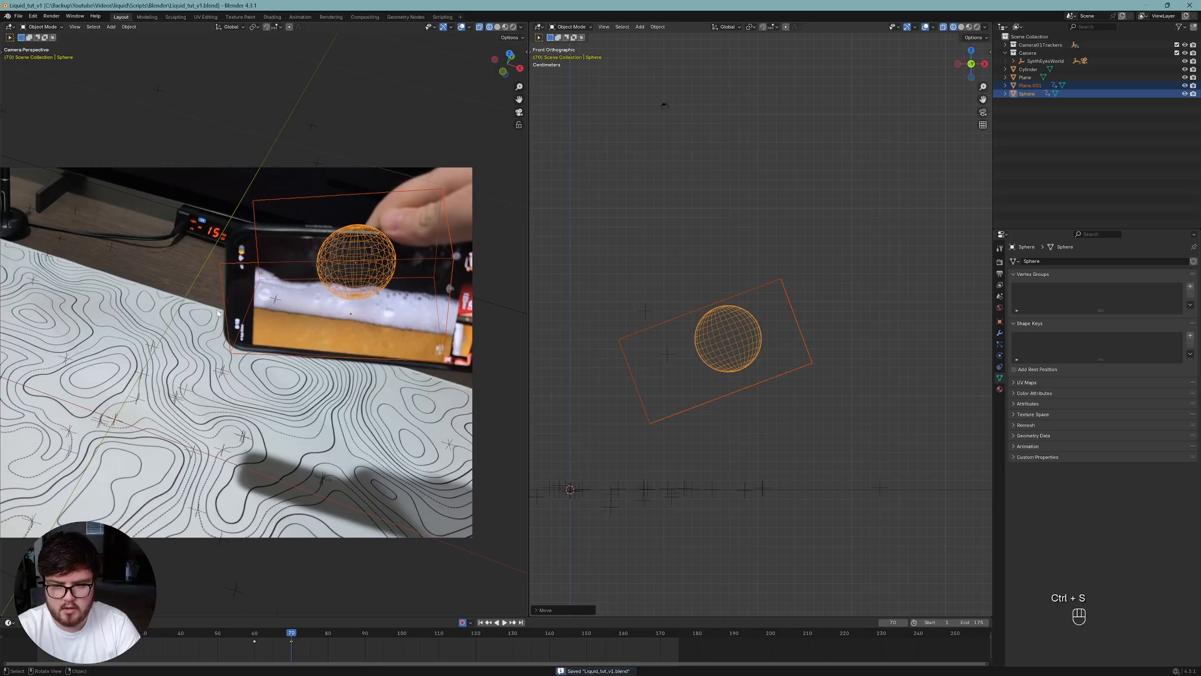
At frame 80, lower the sphere and box, tilt them a few degrees further, and fine-tune their position to match the phone.
{"action": "left_click", "coordinate": [330, 636]}
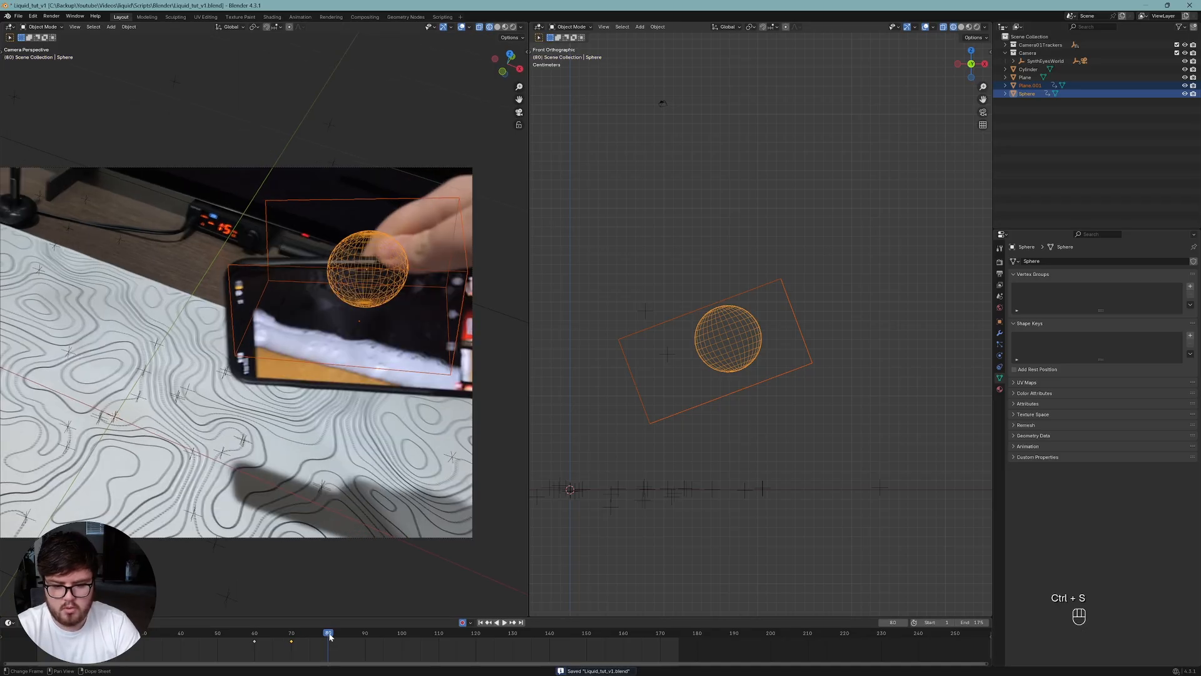
{"action": "key", "text": "g"}
{"action": "right_click", "coordinate": [733, 322]}
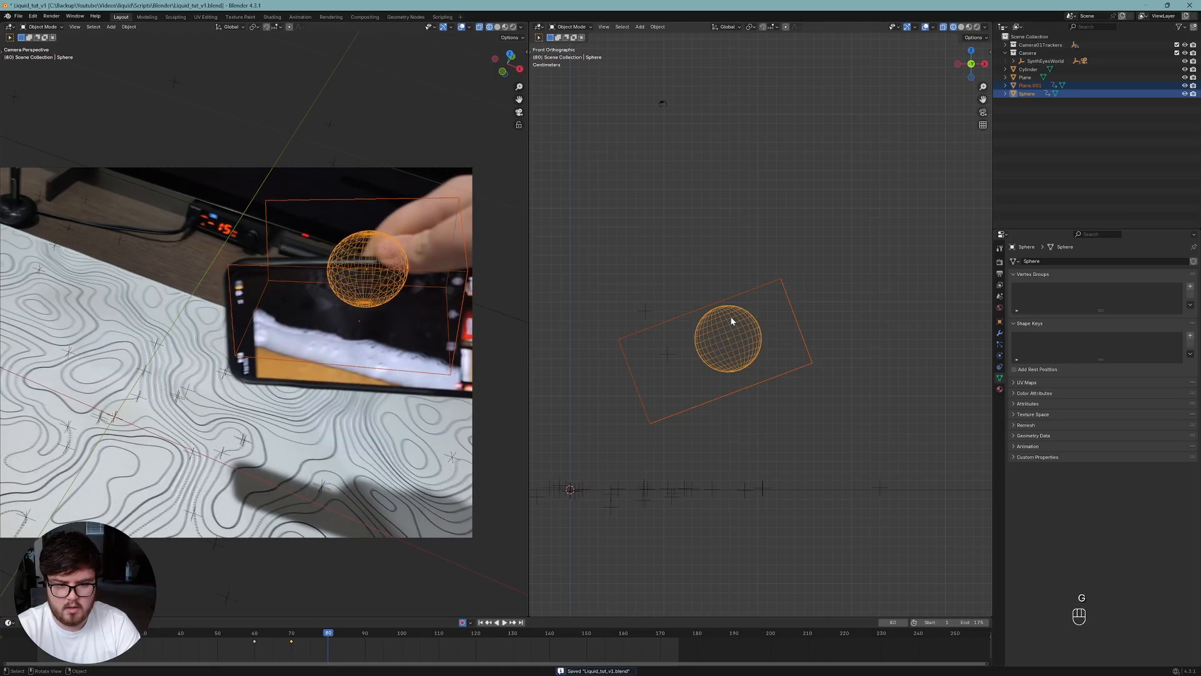
{"action": "key", "text": "g"}
{"action": "left_click", "coordinate": [727, 359]}
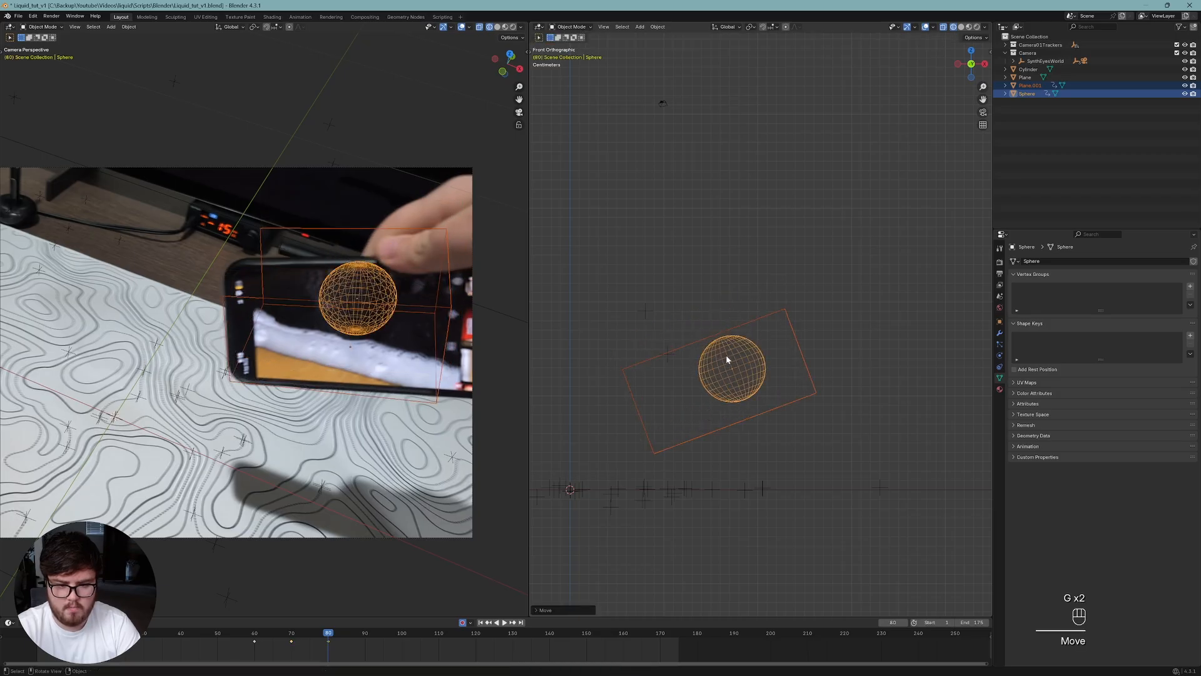
{"action": "key", "text": "r"}
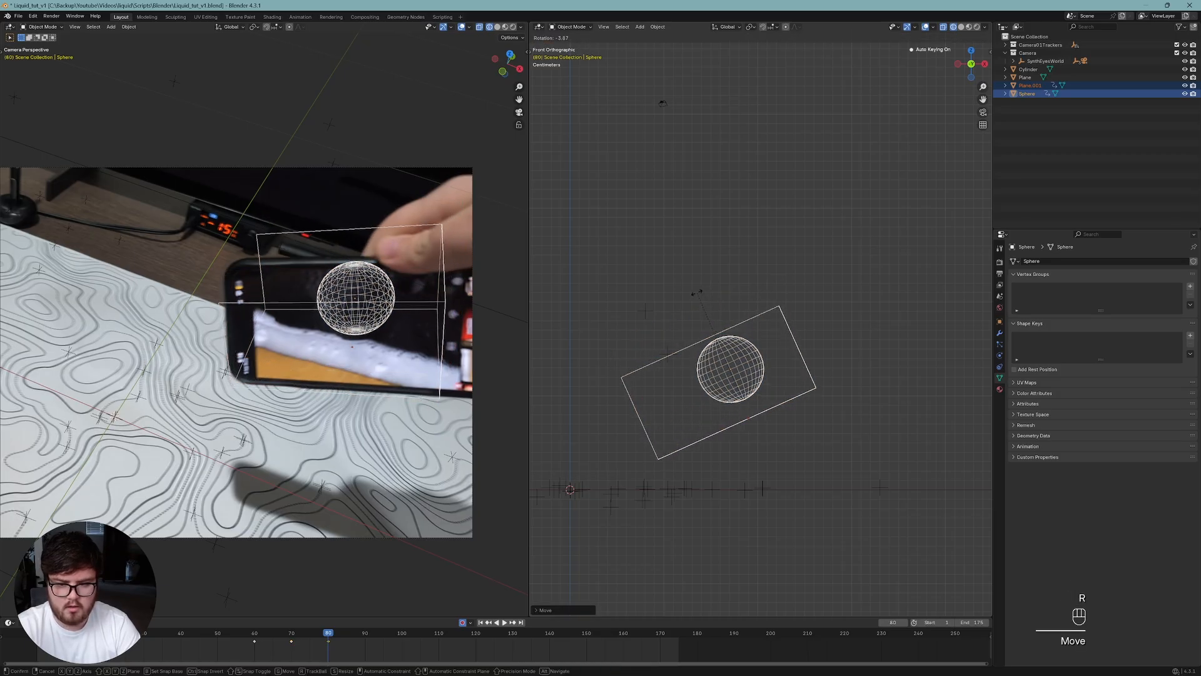
{"action": "left_click", "coordinate": [697, 296]}
{"action": "key", "text": "g"}
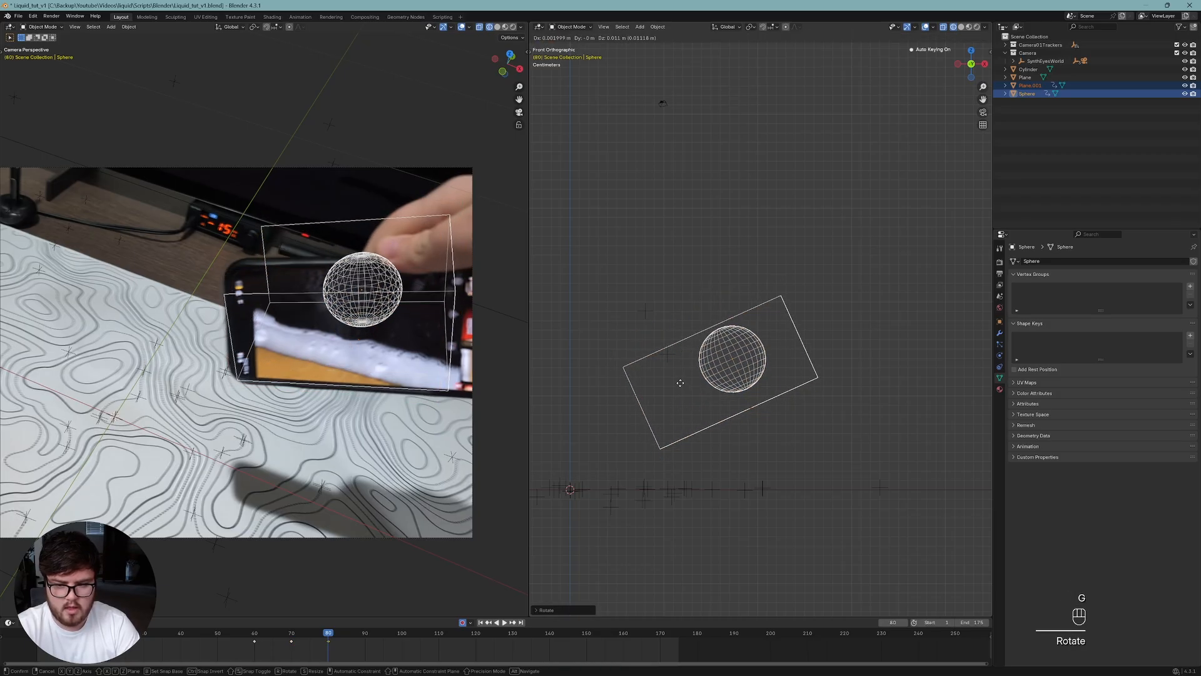
{"action": "left_click", "coordinate": [681, 387]}
At frame 90, move the sphere and box down about 0.026 m, tilt them slightly more, and nudge them to fit the phone.
{"action": "left_click", "coordinate": [362, 633]}
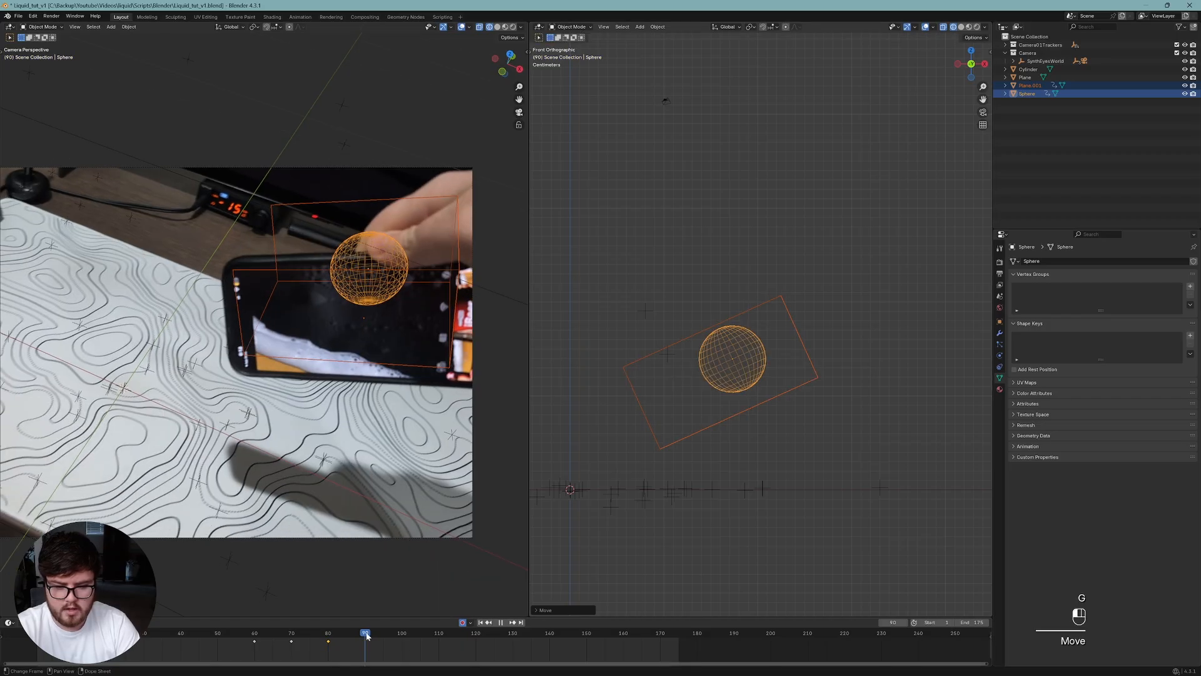
{"action": "key", "text": "g"}
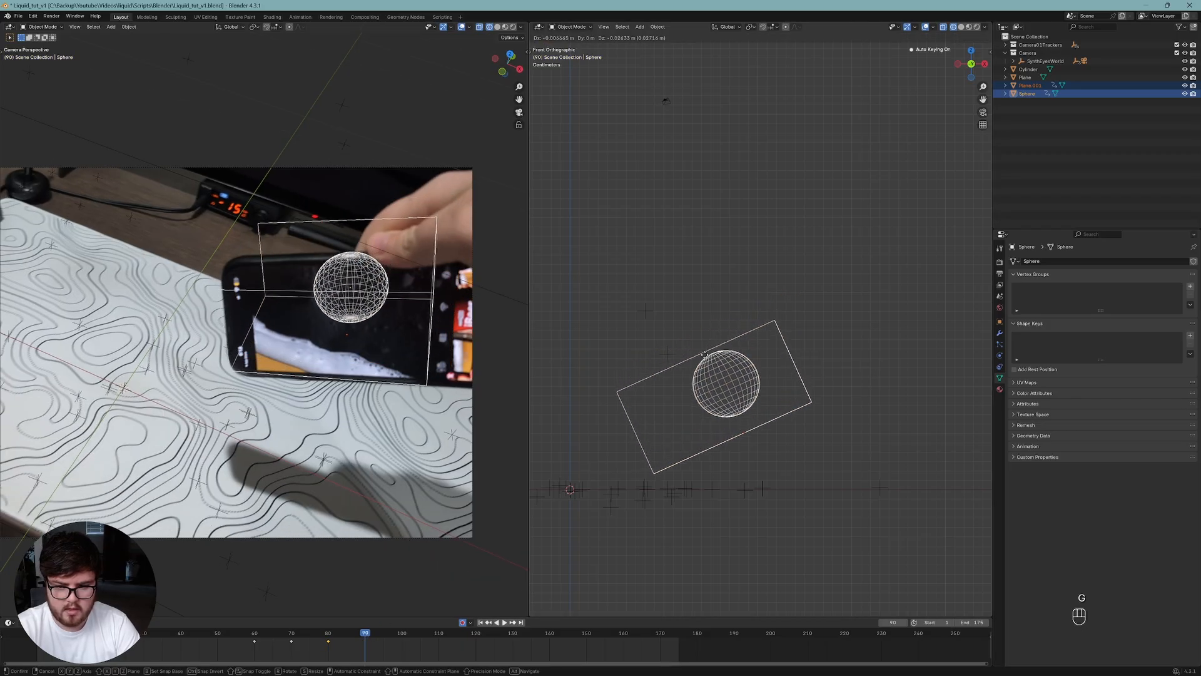
{"action": "left_click", "coordinate": [710, 356]}
{"action": "key", "text": "r"}
{"action": "left_click", "coordinate": [713, 308]}
{"action": "key", "text": "g"}
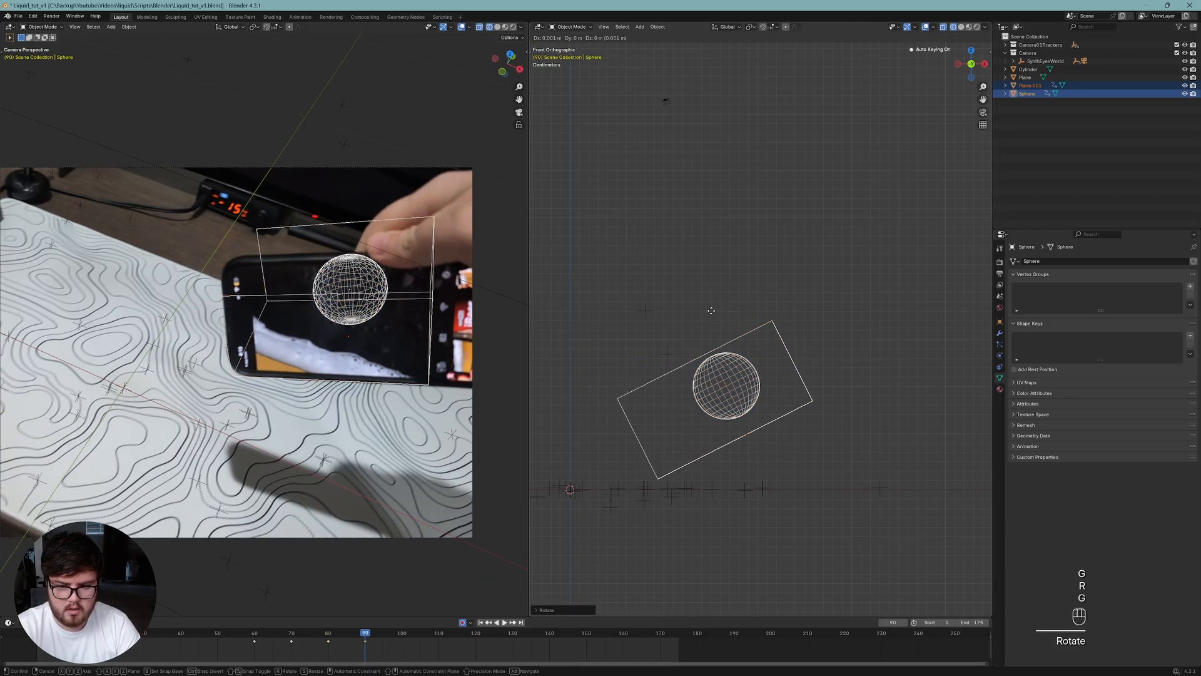
{"action": "left_click", "coordinate": [714, 314]}
At frame 100, nudge the sphere and box slightly up and toward negative X so they line up with the phone.
{"action": "left_click", "coordinate": [405, 633]}
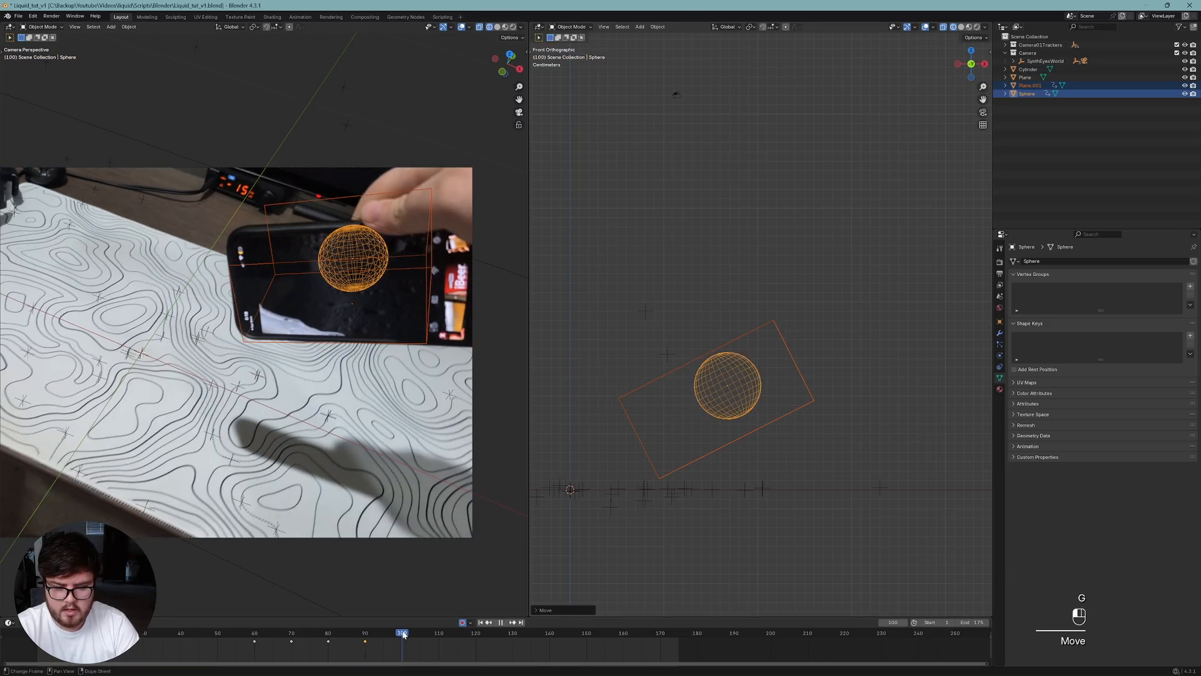
{"action": "key", "text": "g"}
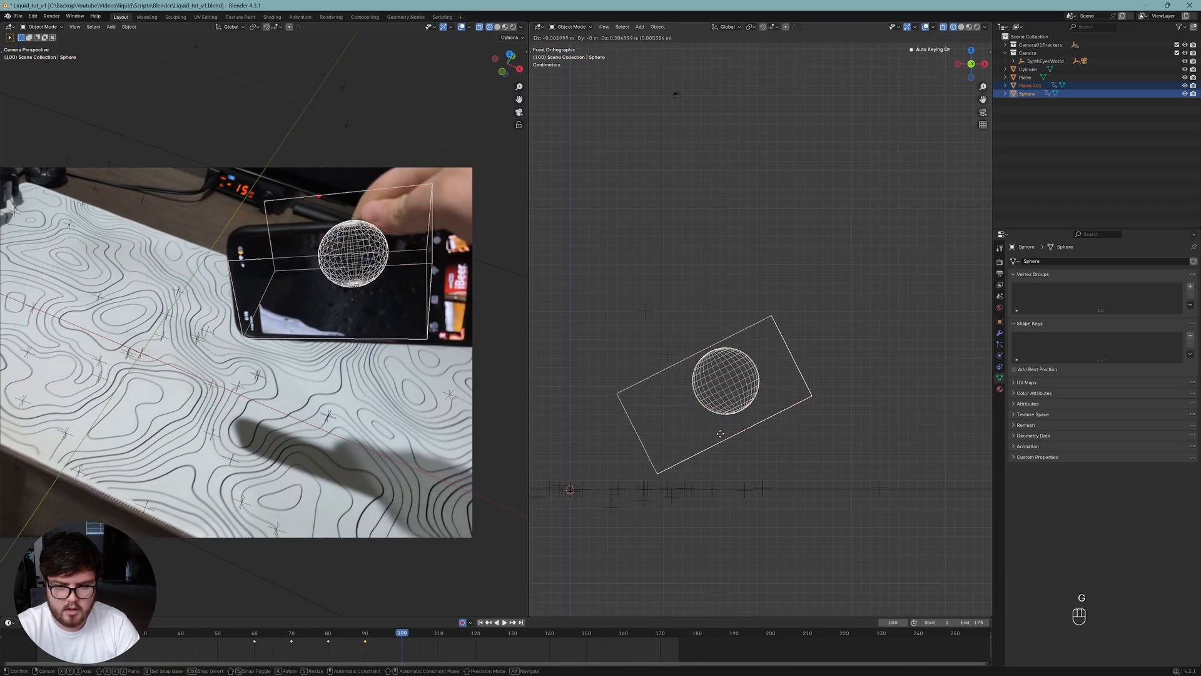
{"action": "left_click", "coordinate": [717, 434]}
{"action": "key", "text": "g"}
{"action": "left_click", "coordinate": [716, 432]}
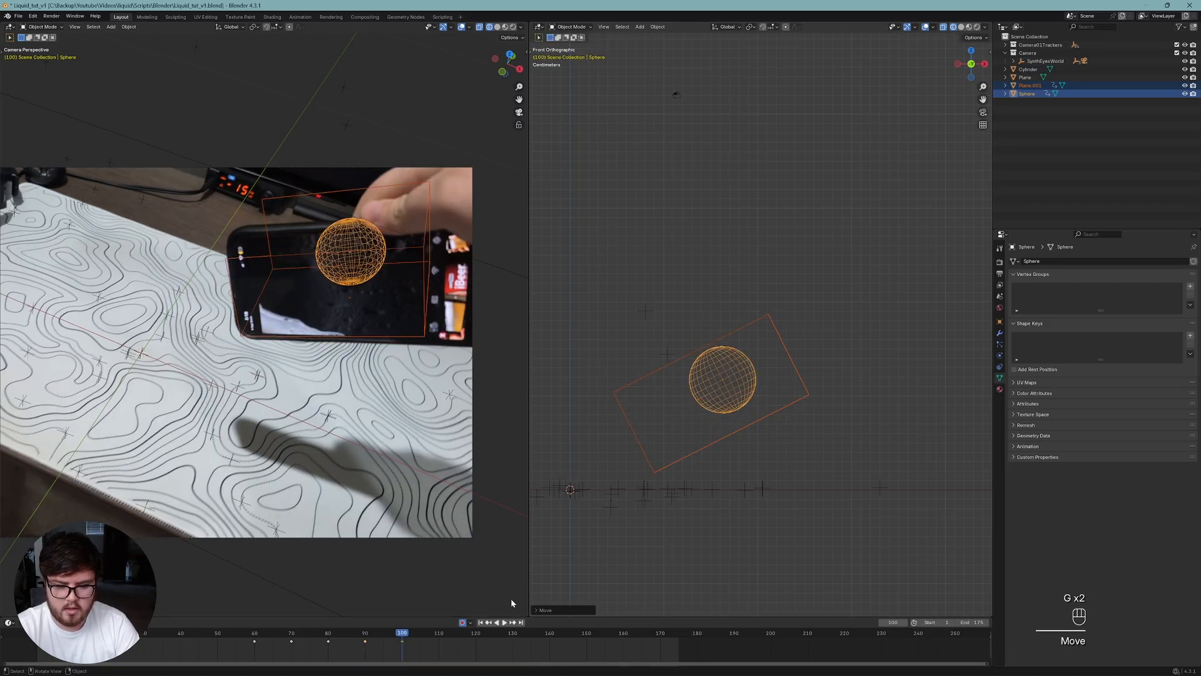
At frame 110, move the sphere and box down and toward positive X, rotate them back about 2.5°, and align them with the phone.
{"action": "left_click", "coordinate": [439, 633]}
{"action": "key", "text": "g"}
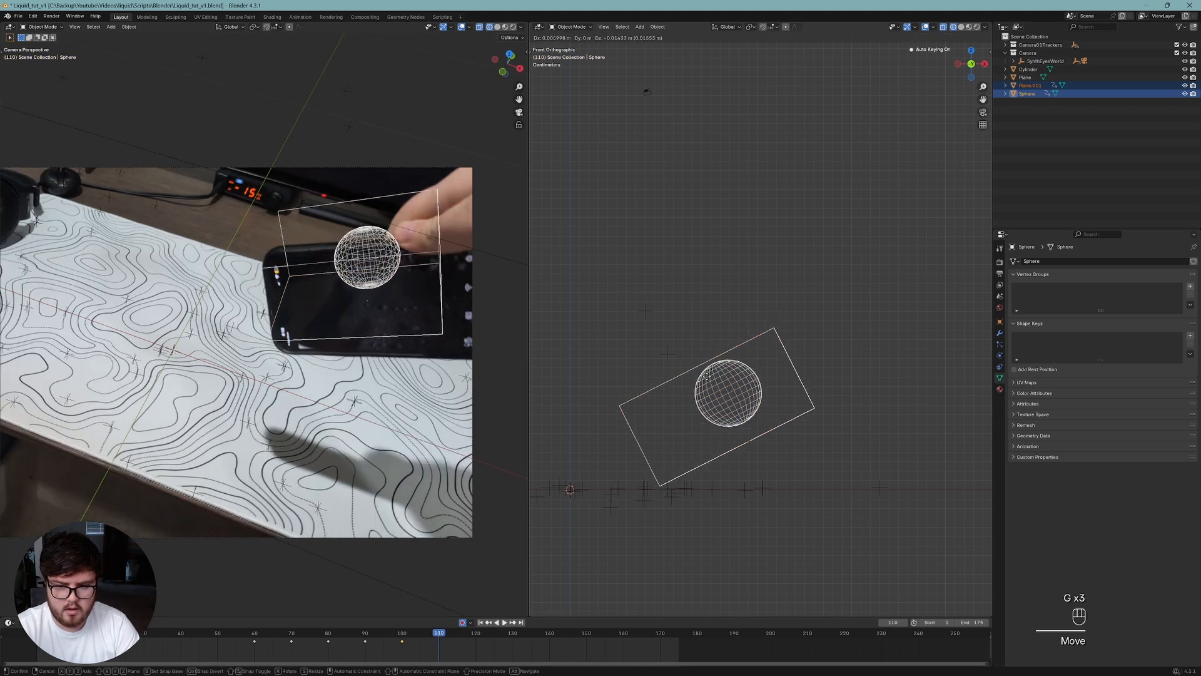
{"action": "left_click", "coordinate": [713, 367]}
{"action": "key", "text": "r"}
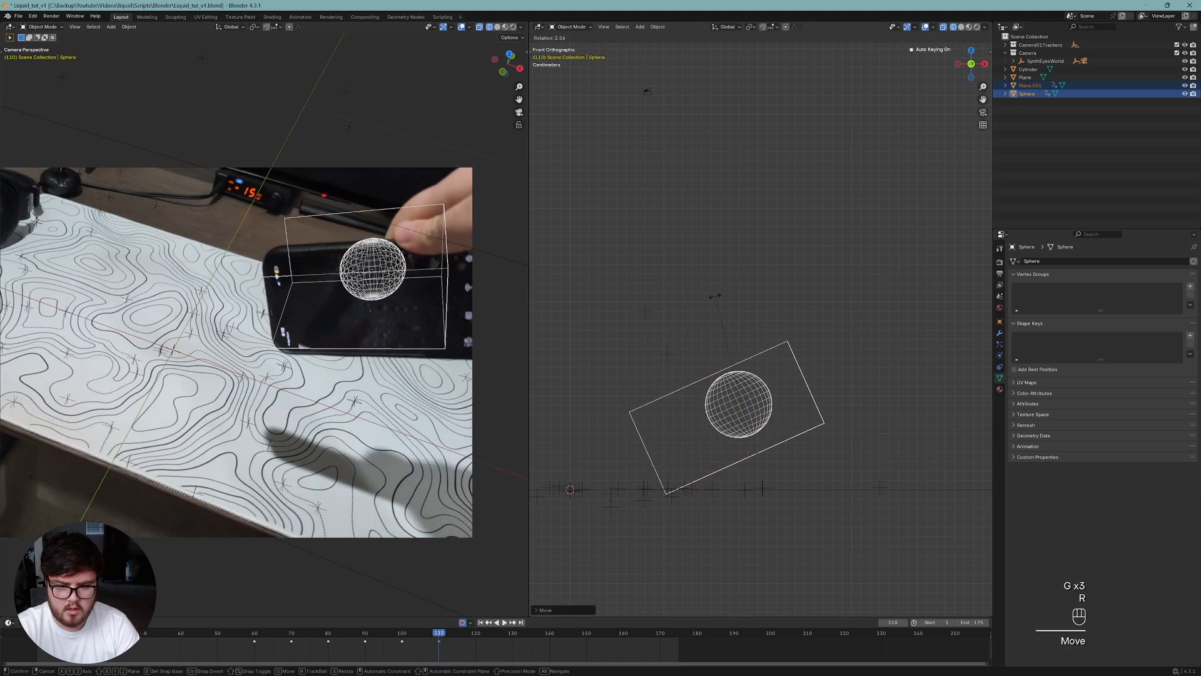
{"action": "left_click", "coordinate": [718, 301]}
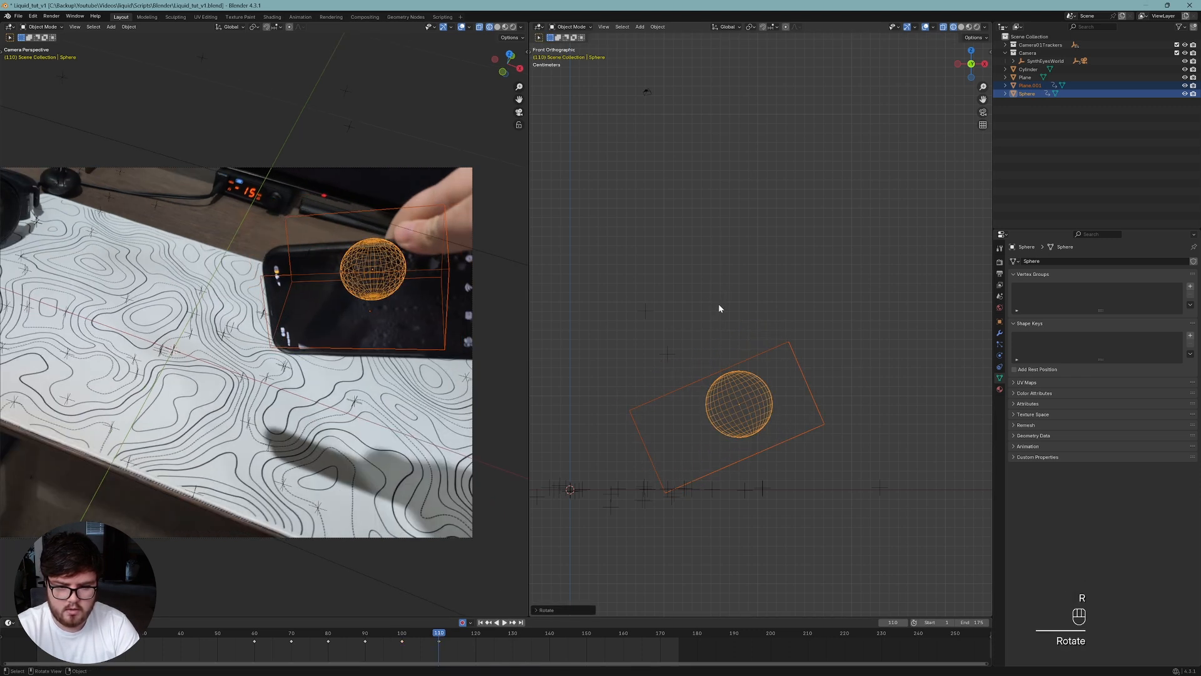
{"action": "key", "text": "g"}
{"action": "left_click", "coordinate": [727, 306]}
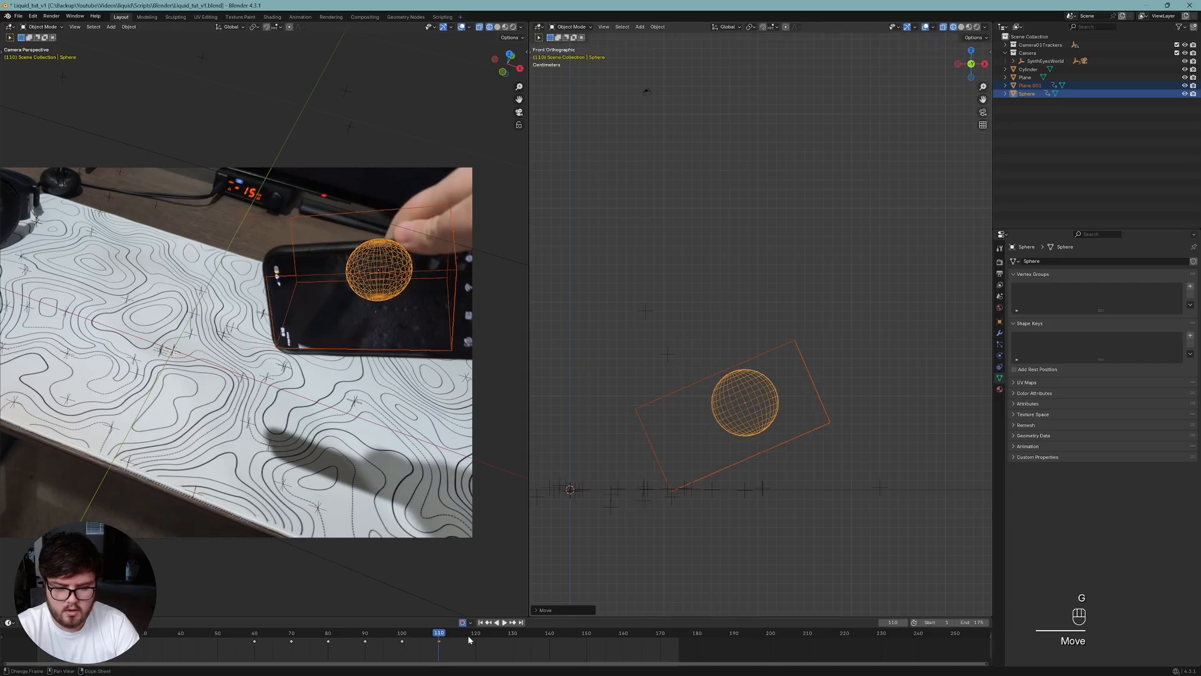
Compare the phone's position at frame 120 with the box, return the timeline to frame 110 in front view, and save the file.
{"action": "left_click_drag", "start_coordinate": [476, 637], "coordinate": [476, 635]}
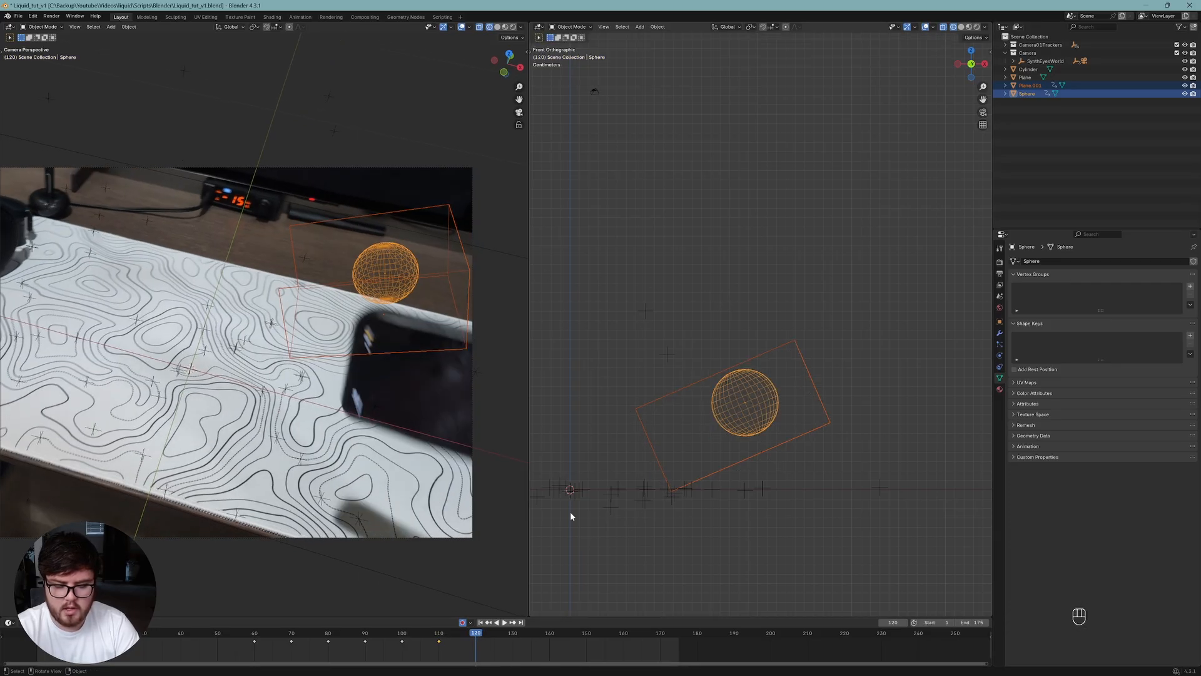
{"action": "middle_click_drag", "start_coordinate": [151, 324], "coordinate": [186, 328], "text": "shift"}
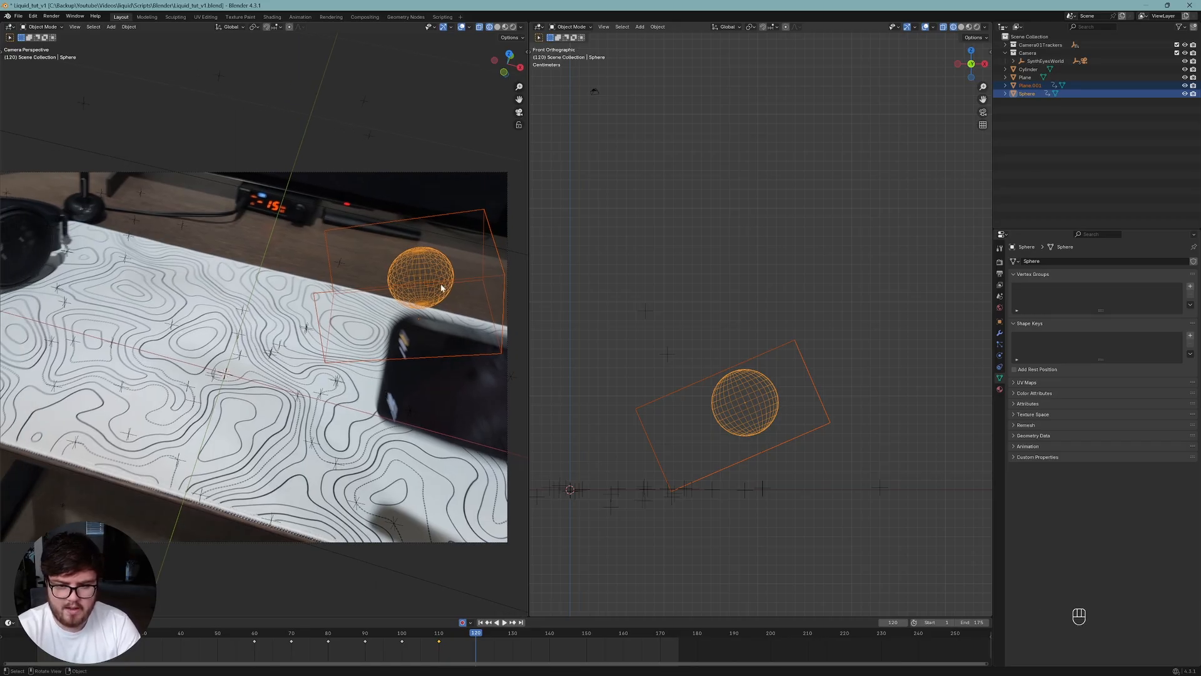
{"action": "key", "text": "ctrl+s"}
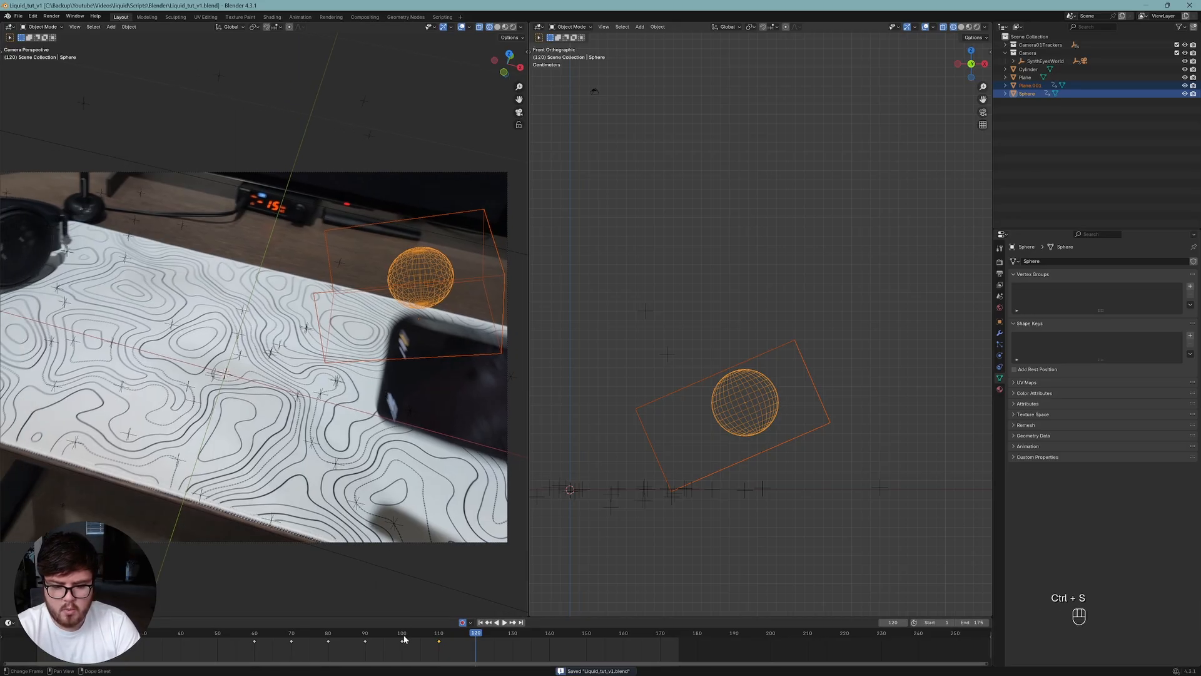
{"action": "left_click_drag", "start_coordinate": [403, 636], "coordinate": [438, 637]}
{"action": "mouse_move", "coordinate": [727, 427]}
{"action": "middle_mouse_down"}
{"action": "mouse_move", "coordinate": [748, 429]}
{"action": "mouse_move", "coordinate": [769, 397]}
{"action": "mouse_move", "coordinate": [749, 401]}
{"action": "mouse_move", "coordinate": [767, 423]}
{"action": "mouse_move", "coordinate": [756, 432]}
{"action": "mouse_move", "coordinate": [764, 418]}
{"action": "mouse_move", "coordinate": [719, 429]}
{"action": "mouse_move", "coordinate": [721, 410]}
{"action": "mouse_move", "coordinate": [727, 423]}
{"action": "middle_mouse_up"}
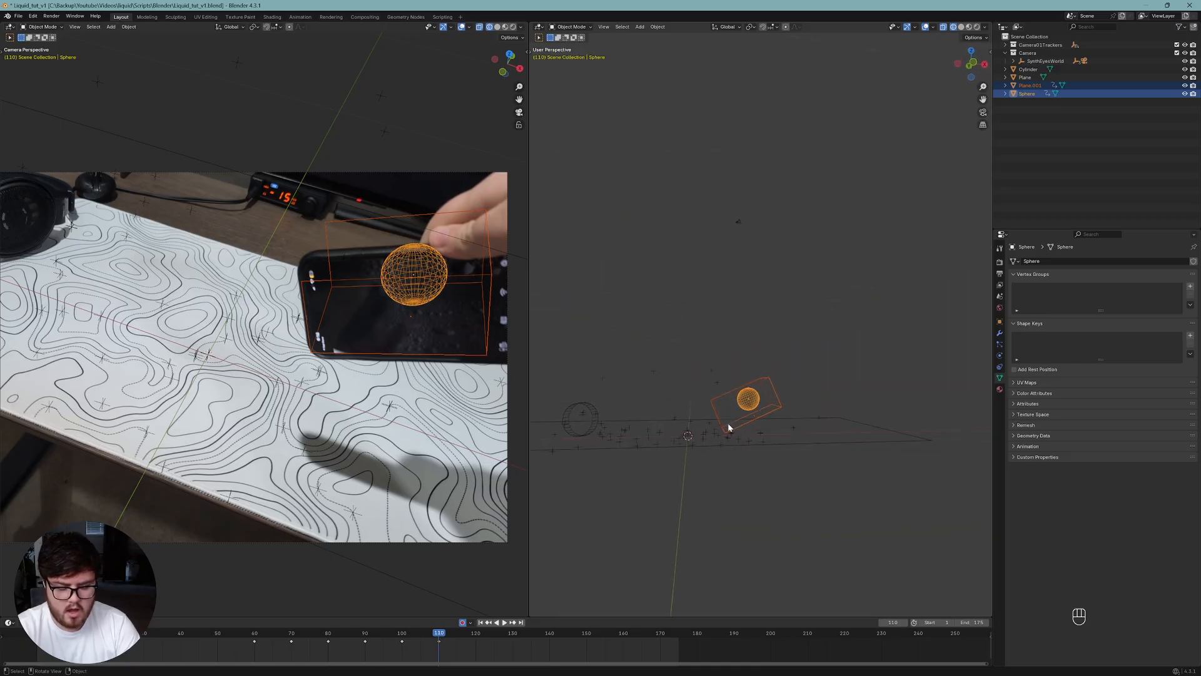
{"action": "key", "text": "KP_1"}
{"action": "scroll", "coordinate": [713, 430], "scroll_direction": "up", "scroll_amount": 4}
{"action": "scroll", "coordinate": [776, 441], "scroll_direction": "down", "scroll_amount": 3, "text": "shift"}
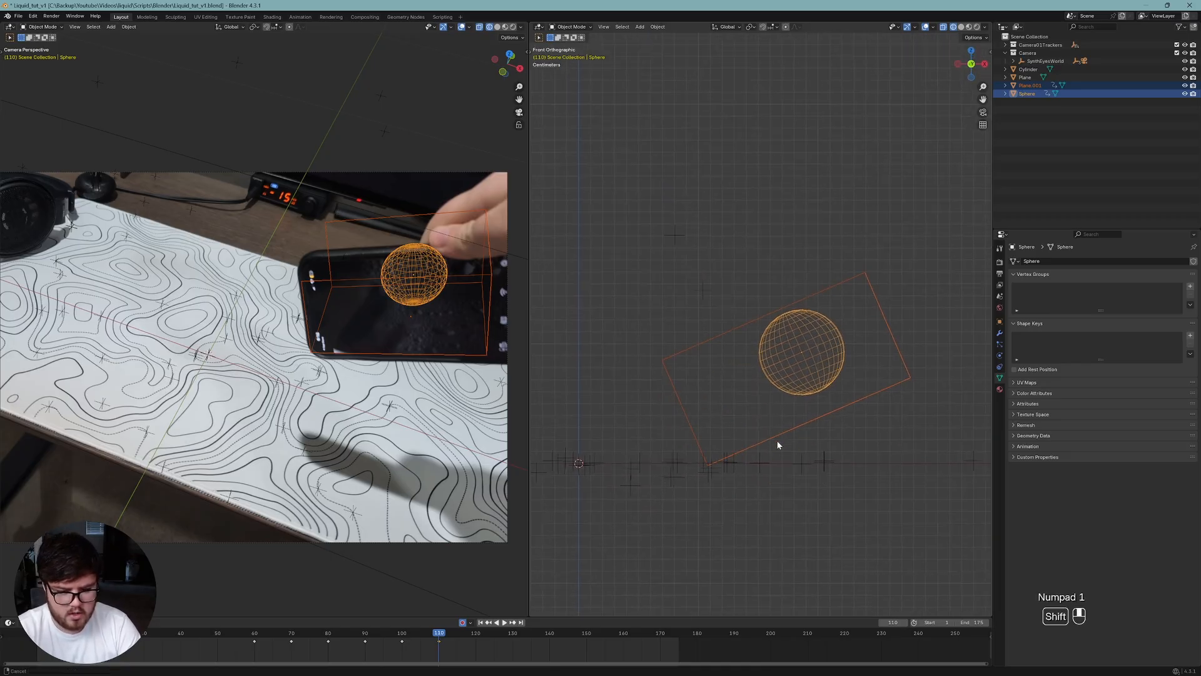
{"action": "key", "text": "ctrl+s"}
Play and scrub the animation between frames 60 and 110 to examine how the sphere and box follow the phone.
{"action": "mouse_move", "coordinate": [353, 635]}
{"action": "left_mouse_down"}
{"action": "mouse_move", "coordinate": [257, 643]}
{"action": "mouse_move", "coordinate": [350, 652]}
{"action": "left_mouse_up"}
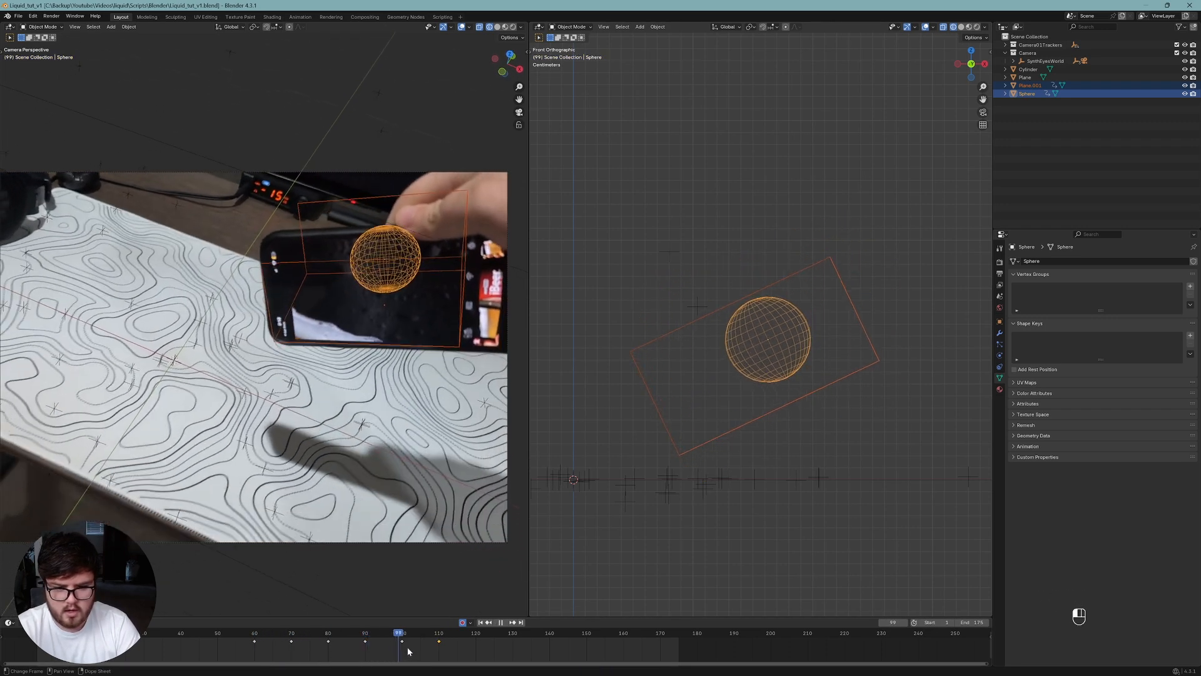
{"action": "key", "text": "space"}
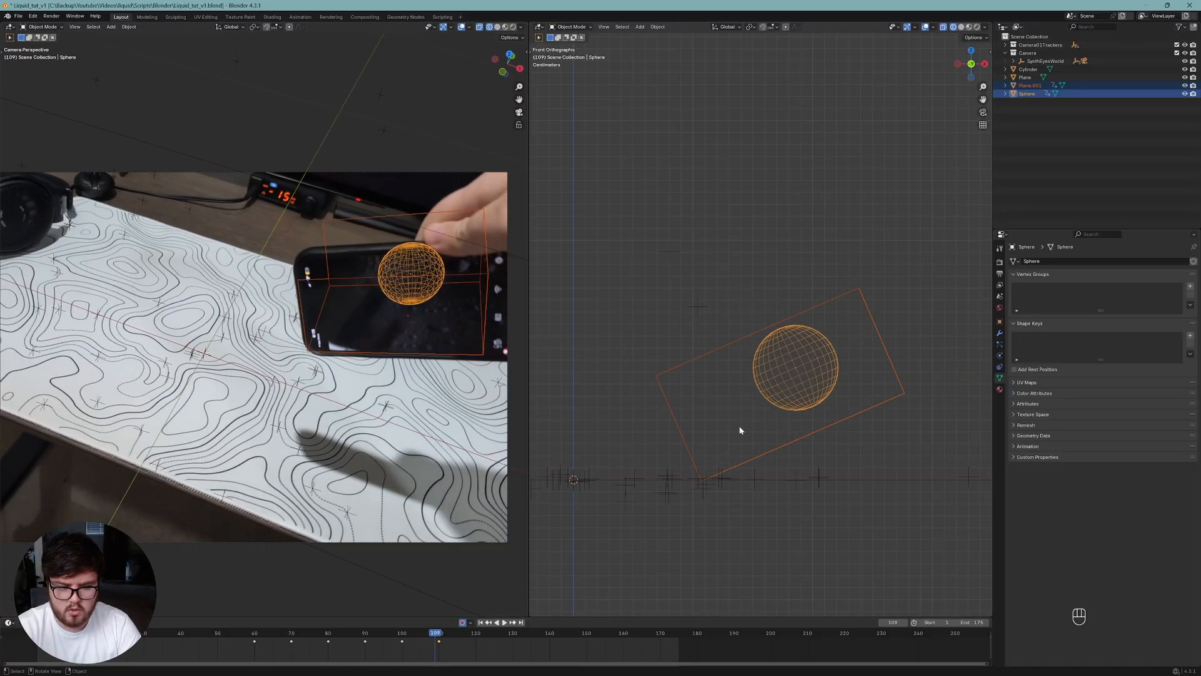
{"action": "key", "text": "space"}
{"action": "left_click_drag", "start_coordinate": [420, 635], "coordinate": [255, 653]}
{"action": "left_click_drag", "start_coordinate": [285, 654], "coordinate": [292, 654]}
{"action": "middle_click_drag", "start_coordinate": [827, 285], "coordinate": [774, 332]}
At frame 90, raise the sphere and box about 0.038 m along the global Z axis.
{"action": "left_click_drag", "start_coordinate": [291, 636], "coordinate": [366, 638]}
{"action": "key", "text": "space"}
{"action": "key", "text": "KP_1"}
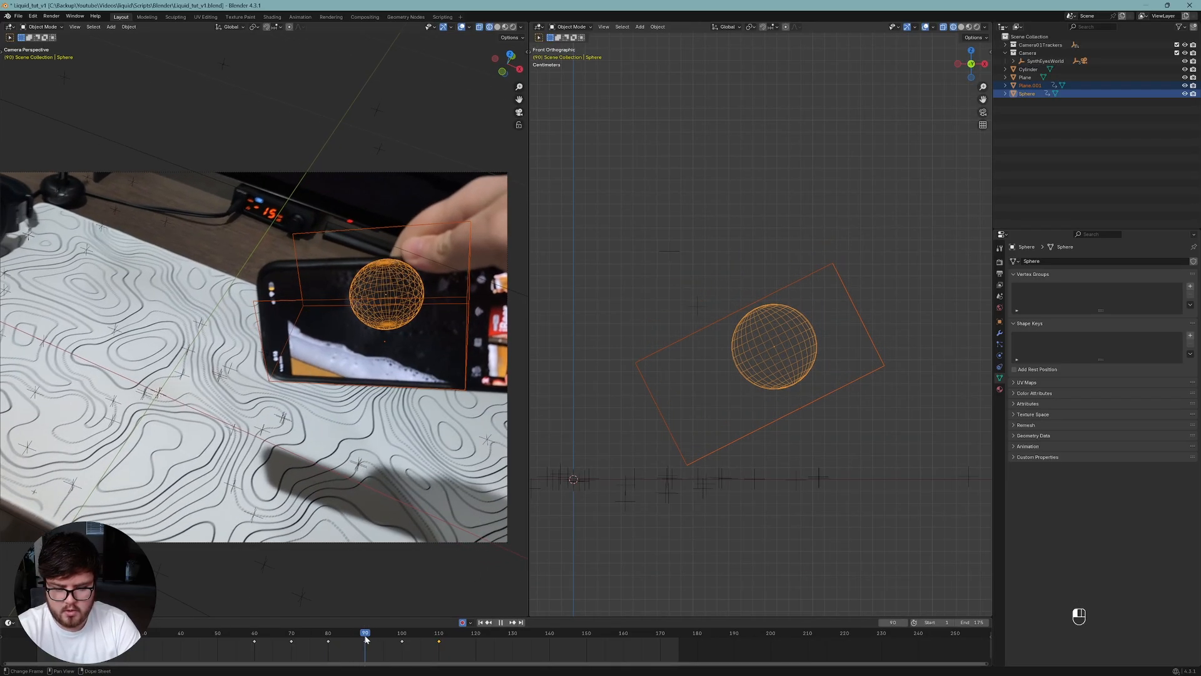
{"action": "key", "text": "g"}
{"action": "key", "text": "z"}
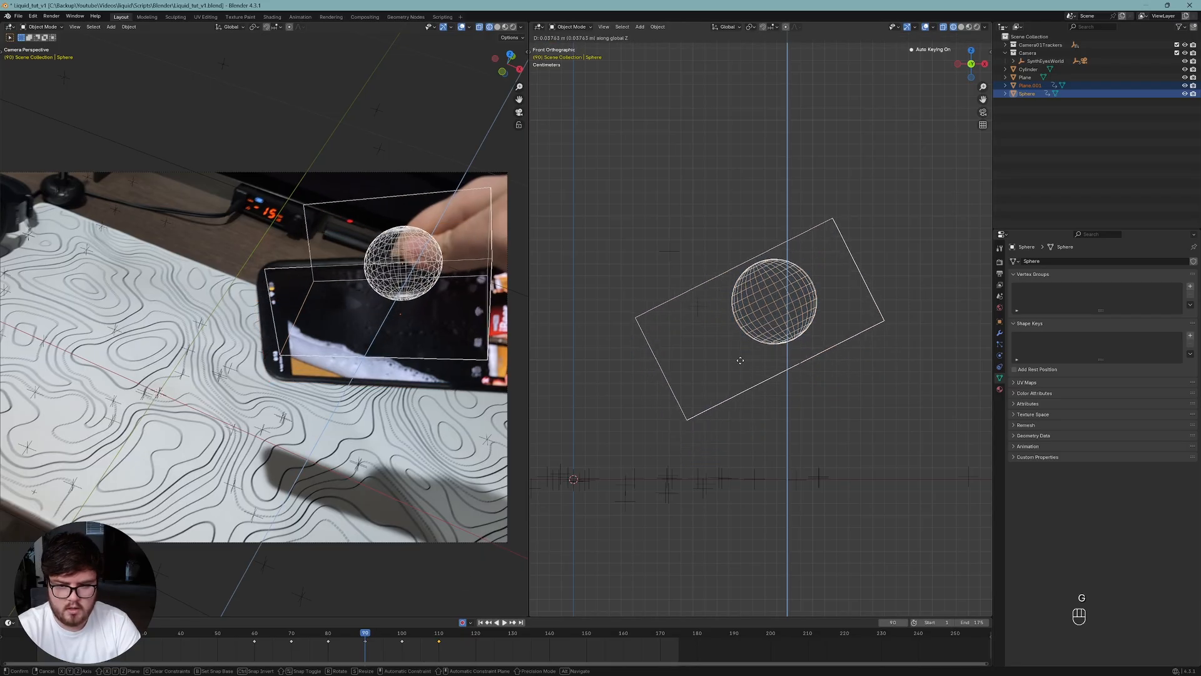
{"action": "left_click", "coordinate": [740, 361]}
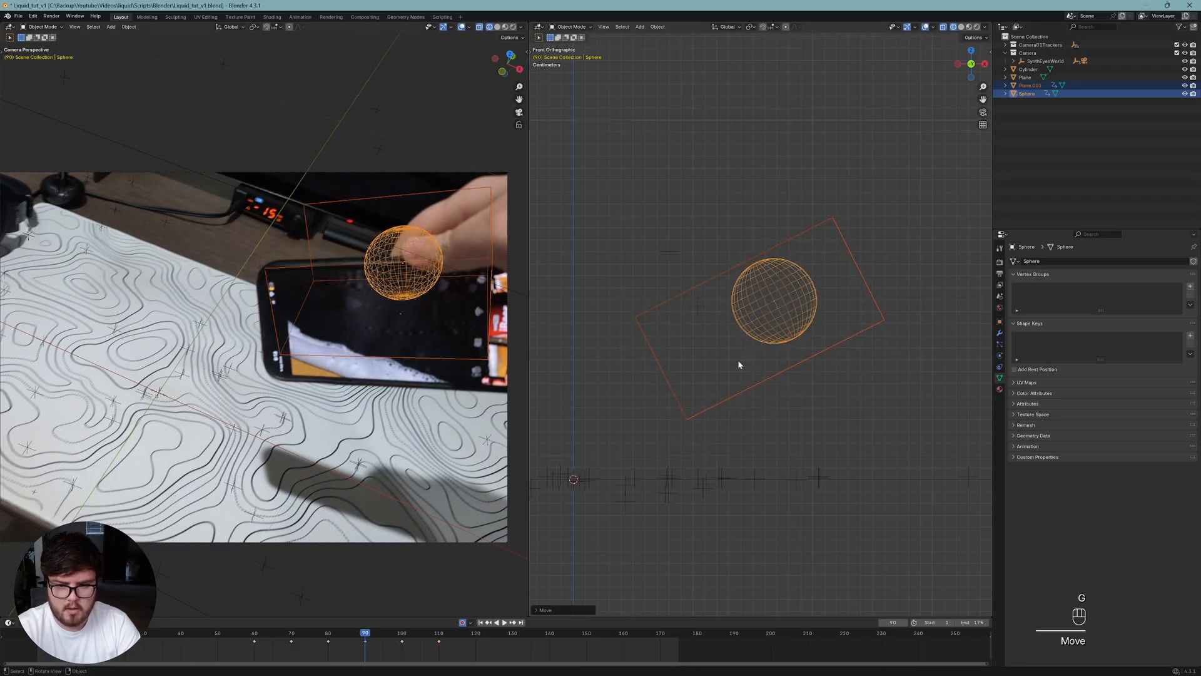
At frame 100, raise the sphere and box about 0.03 m along the global Z axis.
{"action": "left_click", "coordinate": [402, 635]}
{"action": "key", "text": "g"}
{"action": "key", "text": "z"}
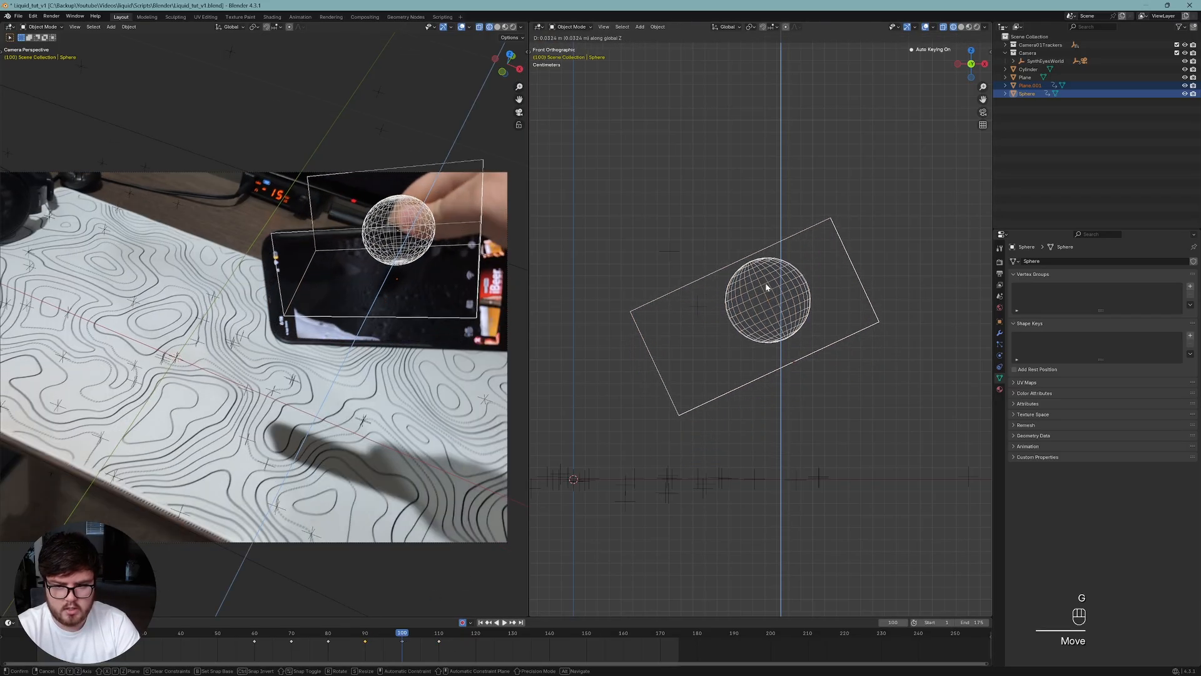
{"action": "left_click", "coordinate": [767, 287]}
At frame 110, raise the sphere and box along the global Z axis so the box clears the desk surface.
{"action": "left_click", "coordinate": [437, 638]}
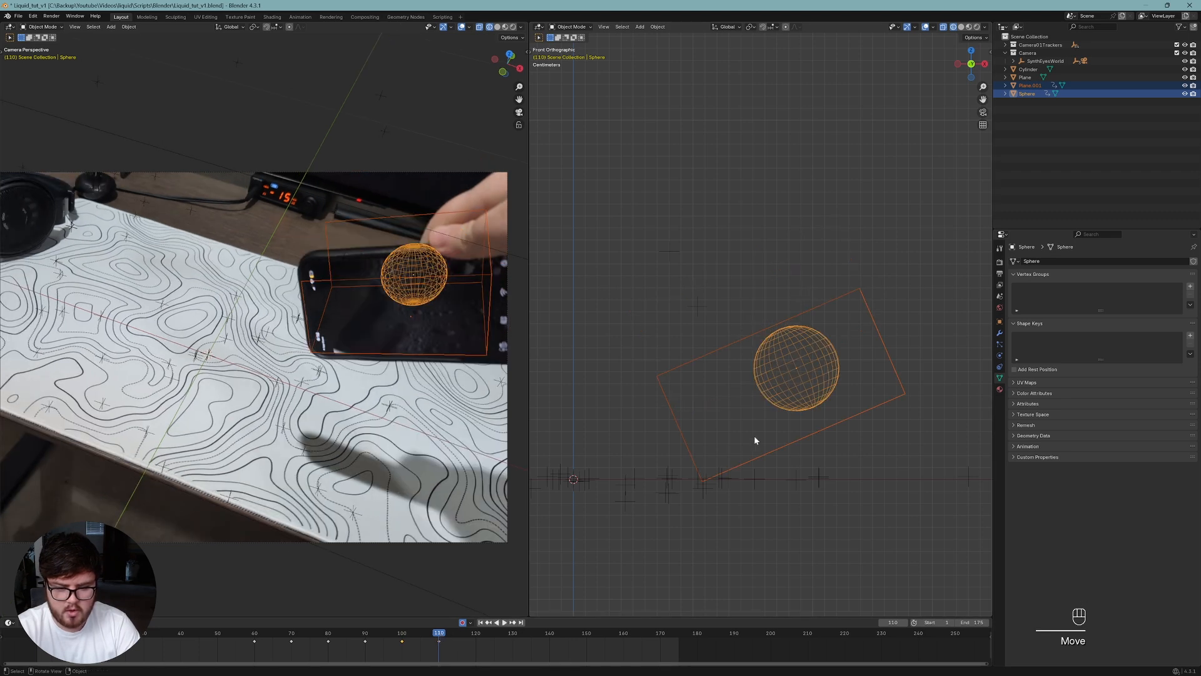
{"action": "key", "text": "g"}
{"action": "key", "text": "z"}
{"action": "left_click", "coordinate": [762, 381]}
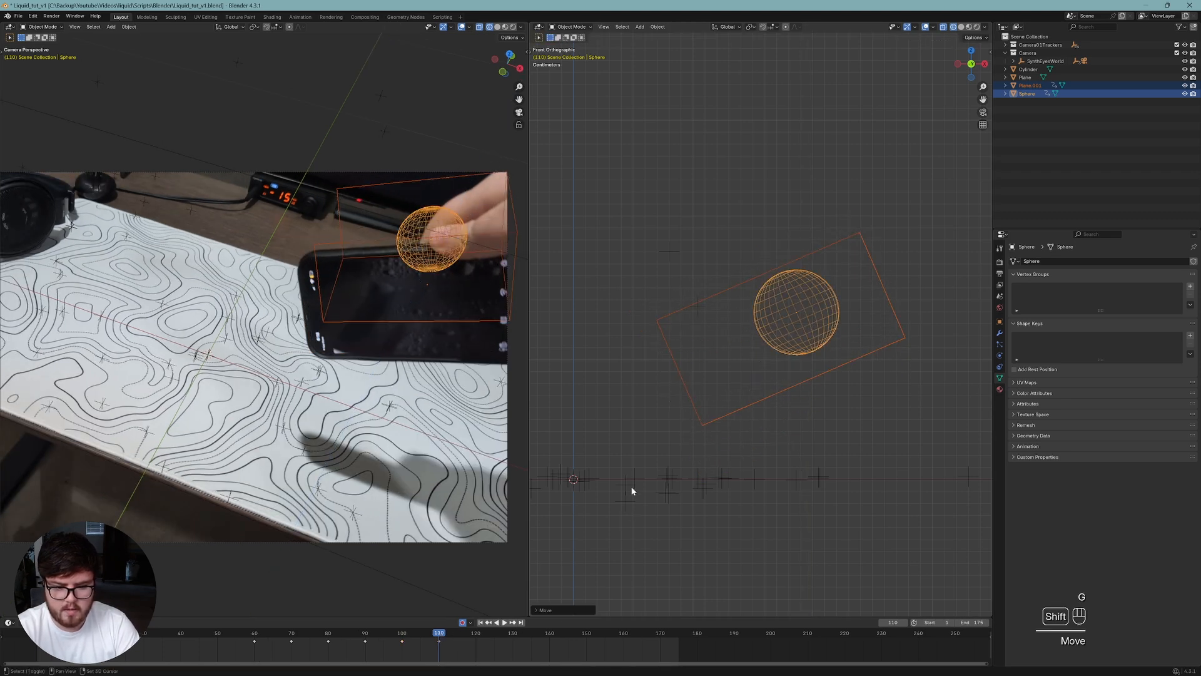
Delete the sphere and box keyframes at frame 110 and save the file.
{"action": "middle_click_drag", "start_coordinate": [627, 480], "coordinate": [647, 471], "text": "shift"}
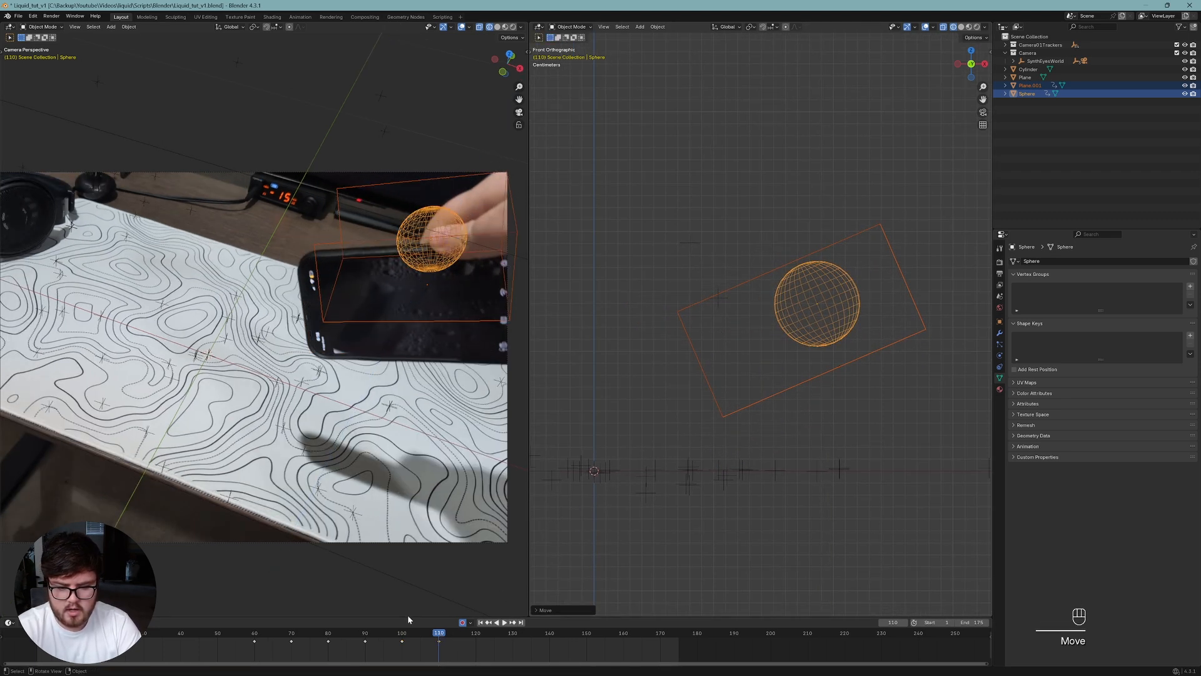
{"action": "left_click_drag", "start_coordinate": [416, 658], "coordinate": [483, 635]}
{"action": "key", "text": "Delete"}
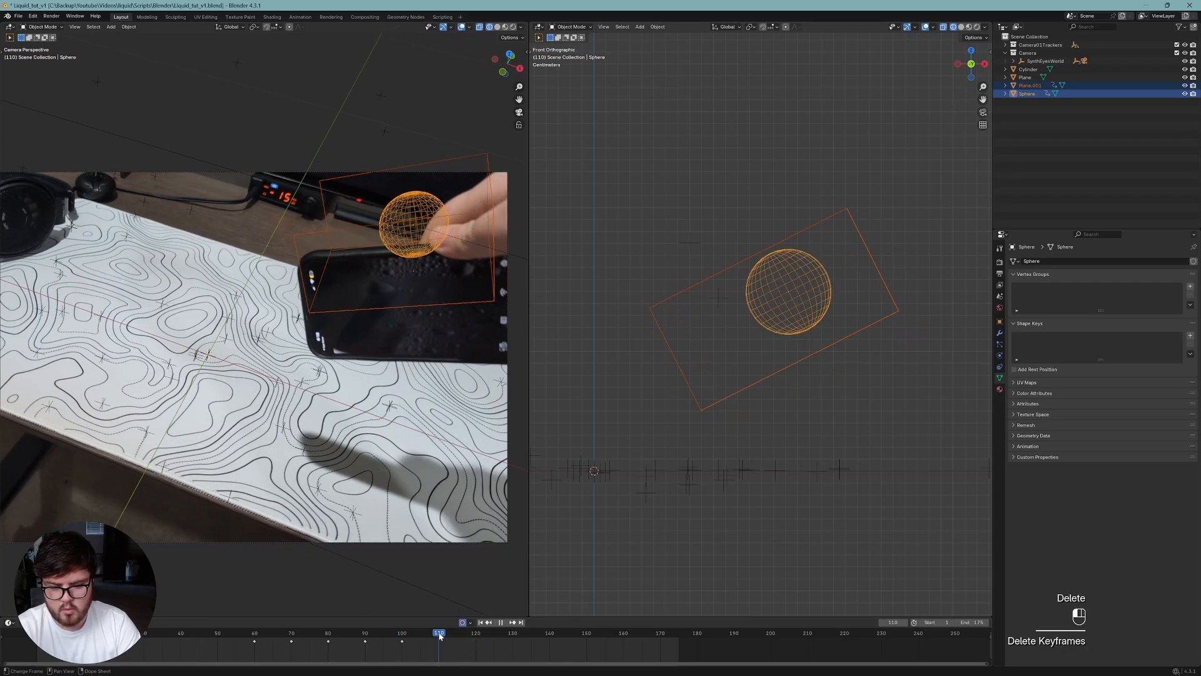
{"action": "key", "text": "ctrl+s"}
At frame 110, move the sphere and box along their local X axis until they are outside the camera frame, and save the file.
{"action": "mouse_move", "coordinate": [799, 379]}
{"action": "middle_mouse_down"}
{"action": "mouse_move", "coordinate": [820, 344]}
{"action": "mouse_move", "coordinate": [813, 362]}
{"action": "mouse_move", "coordinate": [842, 346]}
{"action": "mouse_move", "coordinate": [781, 340]}
{"action": "mouse_move", "coordinate": [790, 313]}
{"action": "middle_mouse_up"}
{"action": "key", "text": "g"}
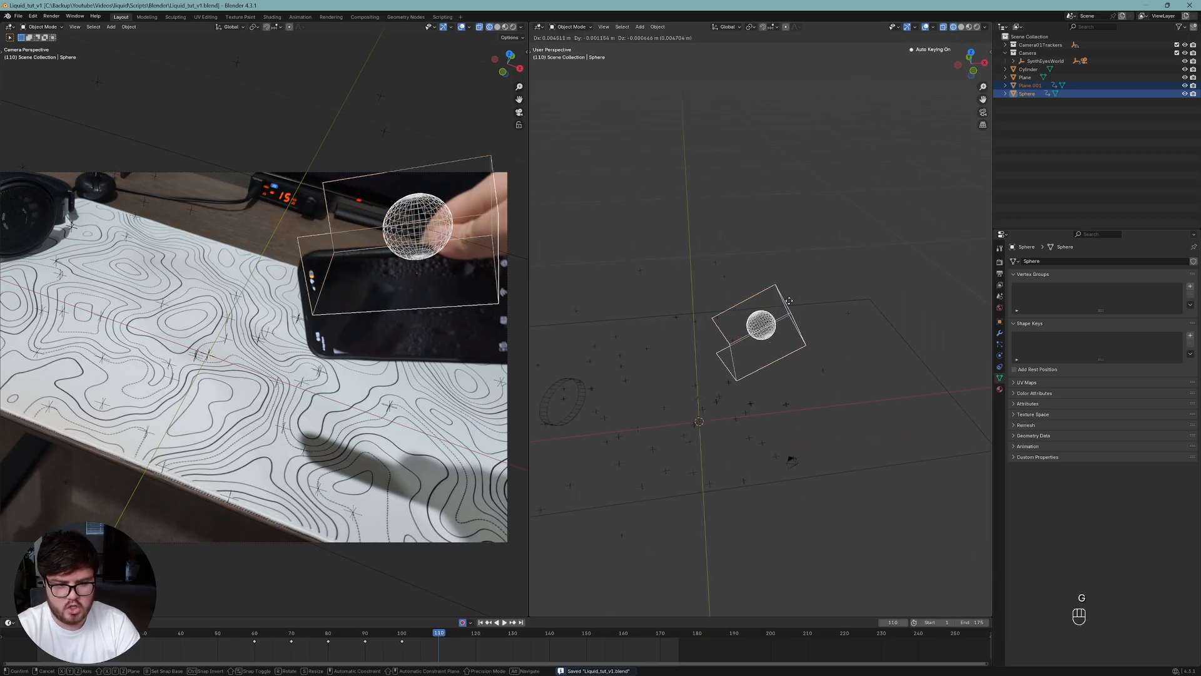
{"action": "middle_click", "coordinate": [791, 300]}
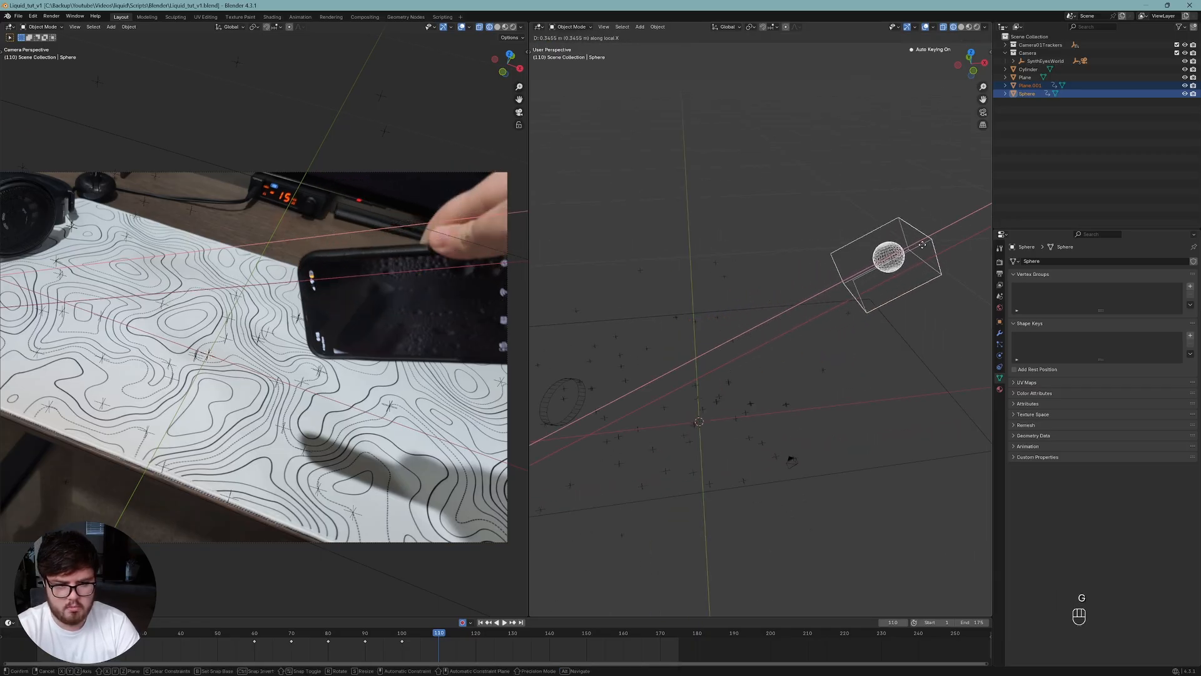
{"action": "left_click", "coordinate": [952, 232]}
{"action": "middle_click_drag", "start_coordinate": [818, 313], "coordinate": [832, 324]}
{"action": "key", "text": "ctrl+s"}
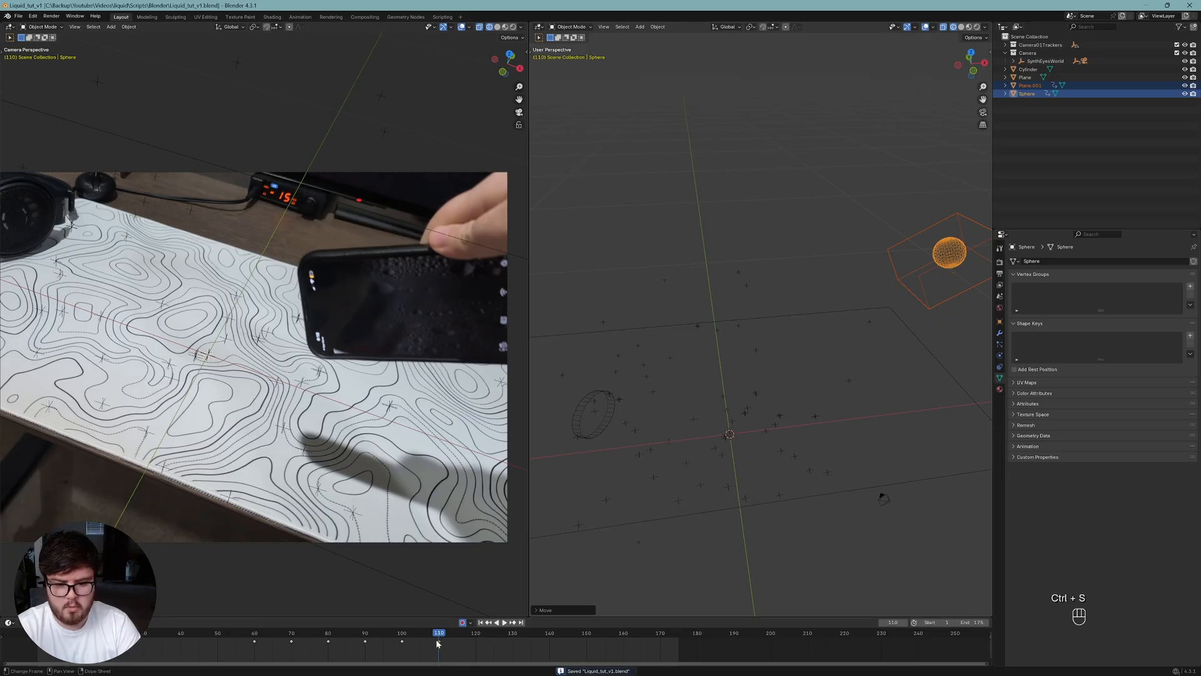
{"action": "mouse_move", "coordinate": [440, 636]}
{"action": "left_mouse_down"}
{"action": "mouse_move", "coordinate": [474, 635]}
{"action": "mouse_move", "coordinate": [402, 643]}
{"action": "mouse_move", "coordinate": [428, 638]}
{"action": "left_mouse_up"}
{"action": "key", "text": "ctrl+s"}
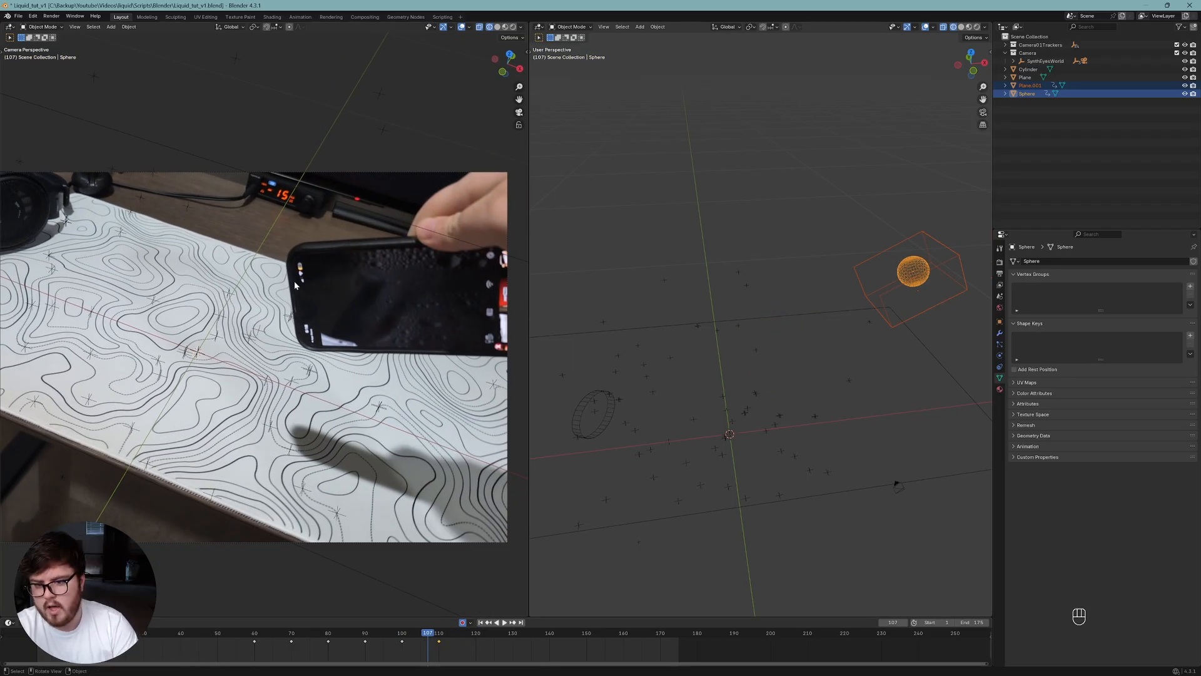
{"action": "key", "text": "space"}
{"action": "key", "text": "ctrl+s"}
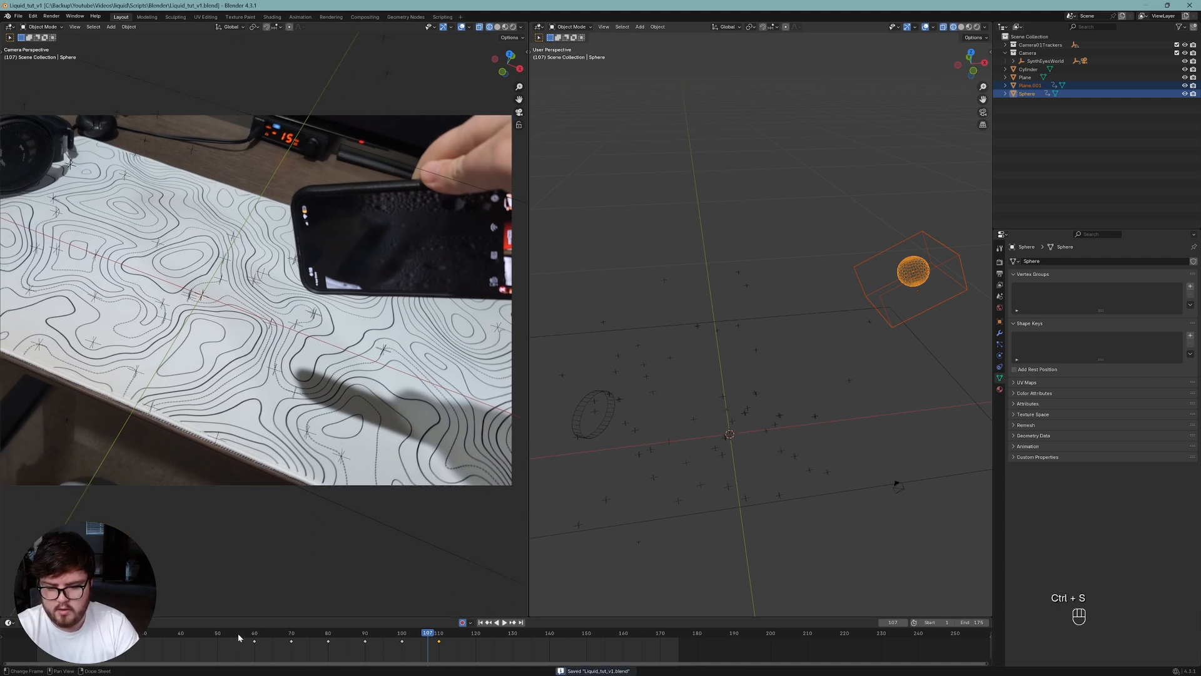
At frame 50, rotate and reposition the sphere and box in front view to match the phone's tilt, and save the file.
{"action": "left_click", "coordinate": [219, 641]}
{"action": "middle_click_drag", "start_coordinate": [767, 406], "coordinate": [718, 369]}
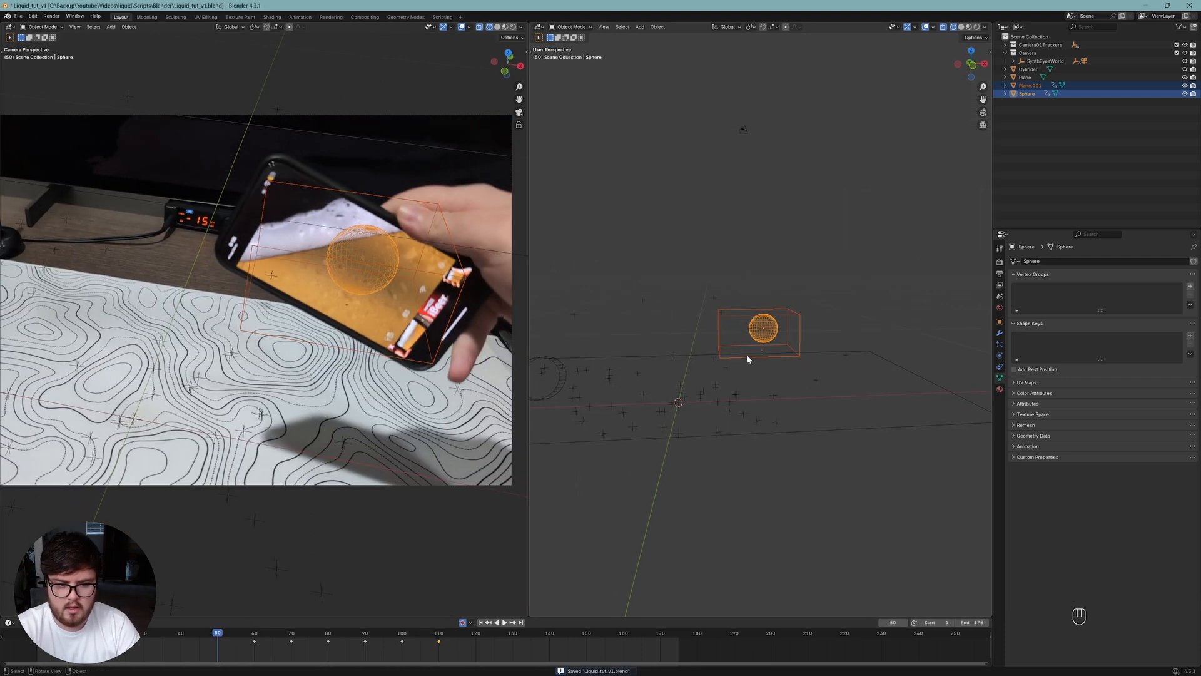
{"action": "key", "text": "KP_1"}
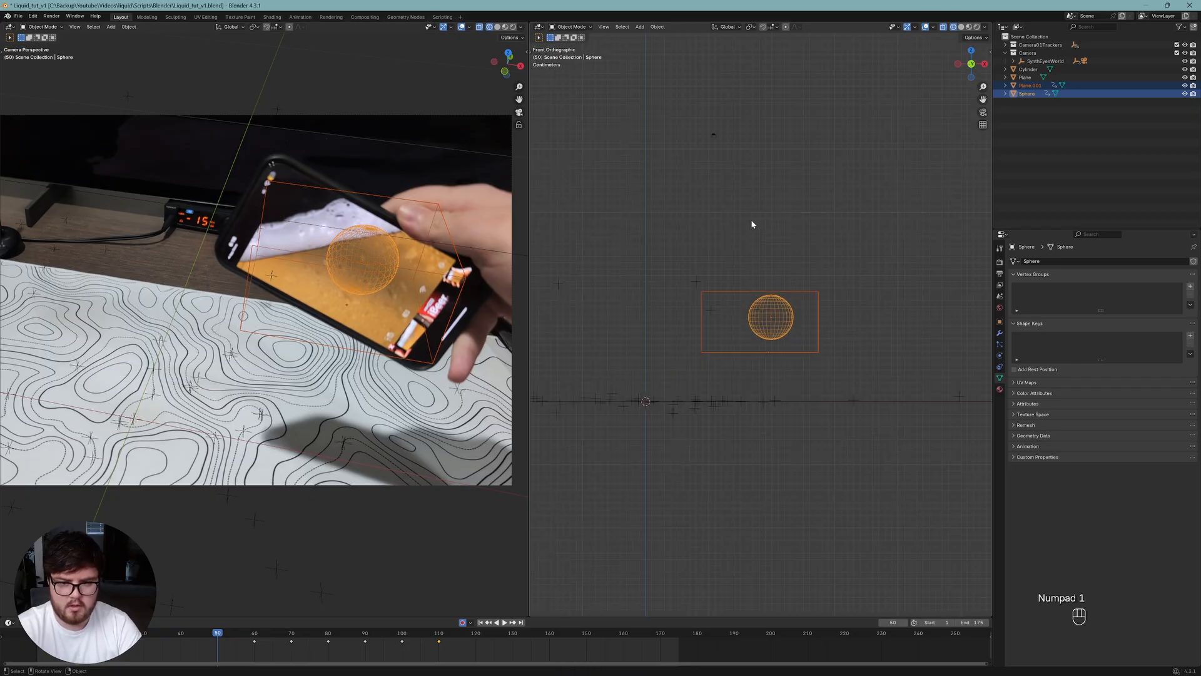
{"action": "key", "text": "r"}
{"action": "left_click", "coordinate": [773, 219]}
{"action": "key", "text": "g"}
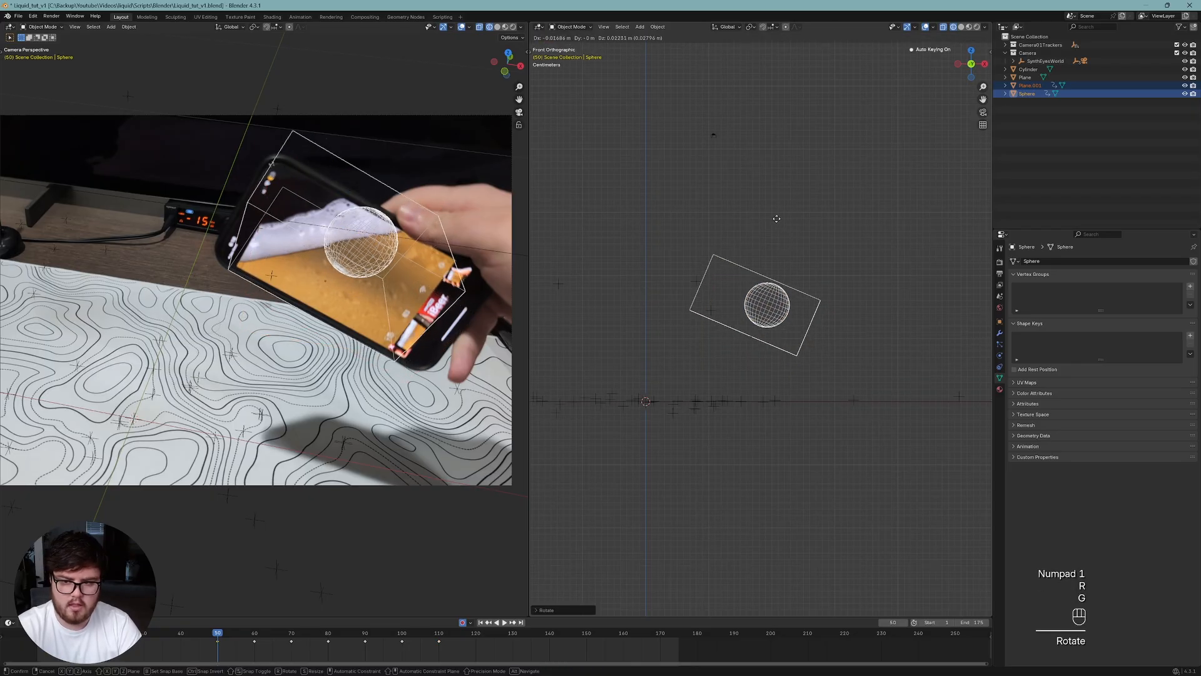
{"action": "left_click", "coordinate": [783, 219]}
{"action": "key", "text": "ctrl+s"}
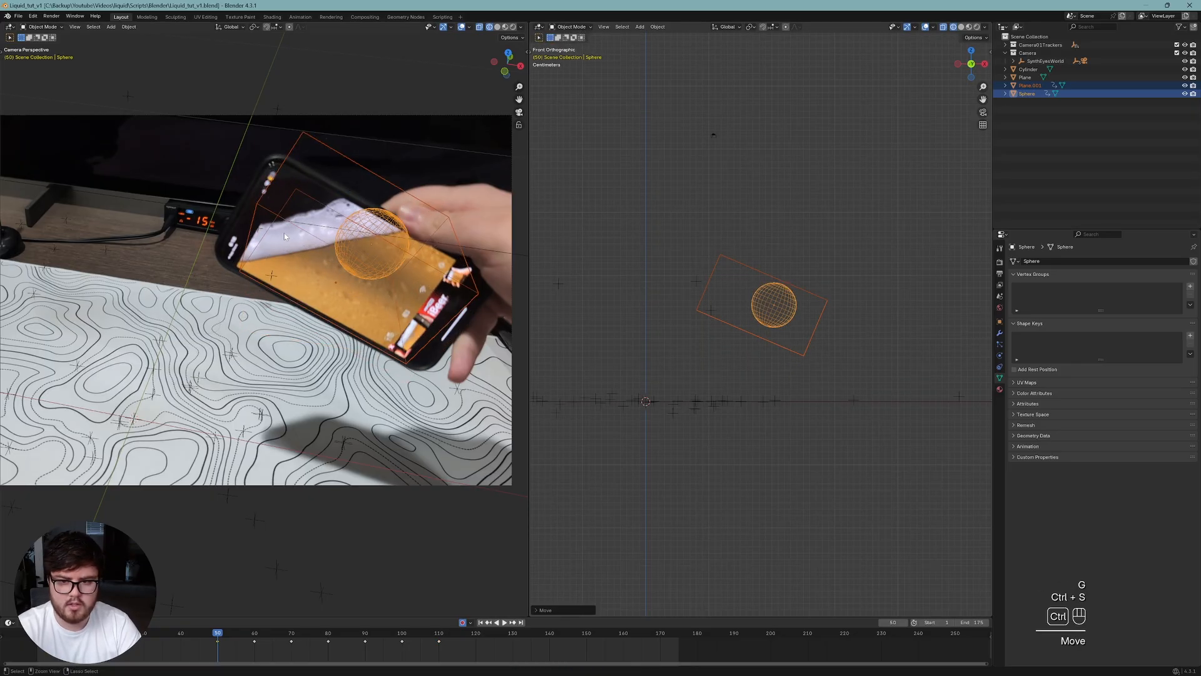
Play the animation from frame 45 and examine the sphere and open box from several angles.
{"action": "left_click_drag", "start_coordinate": [195, 636], "coordinate": [182, 634]}
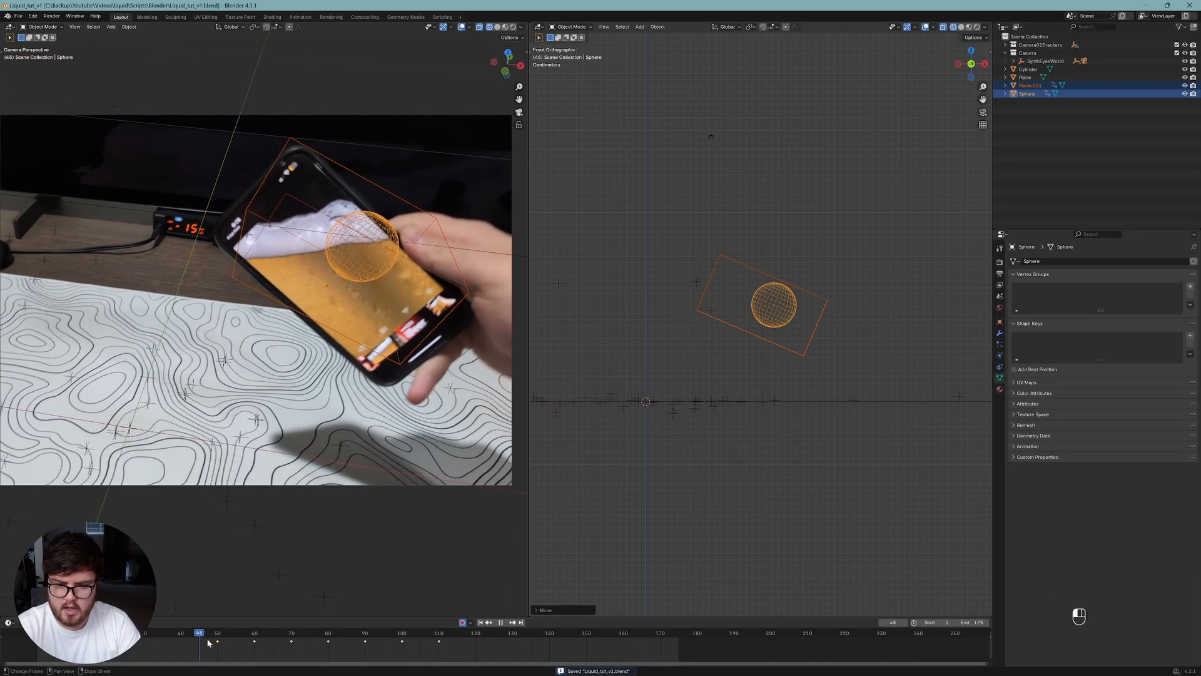
{"action": "key", "text": "space"}
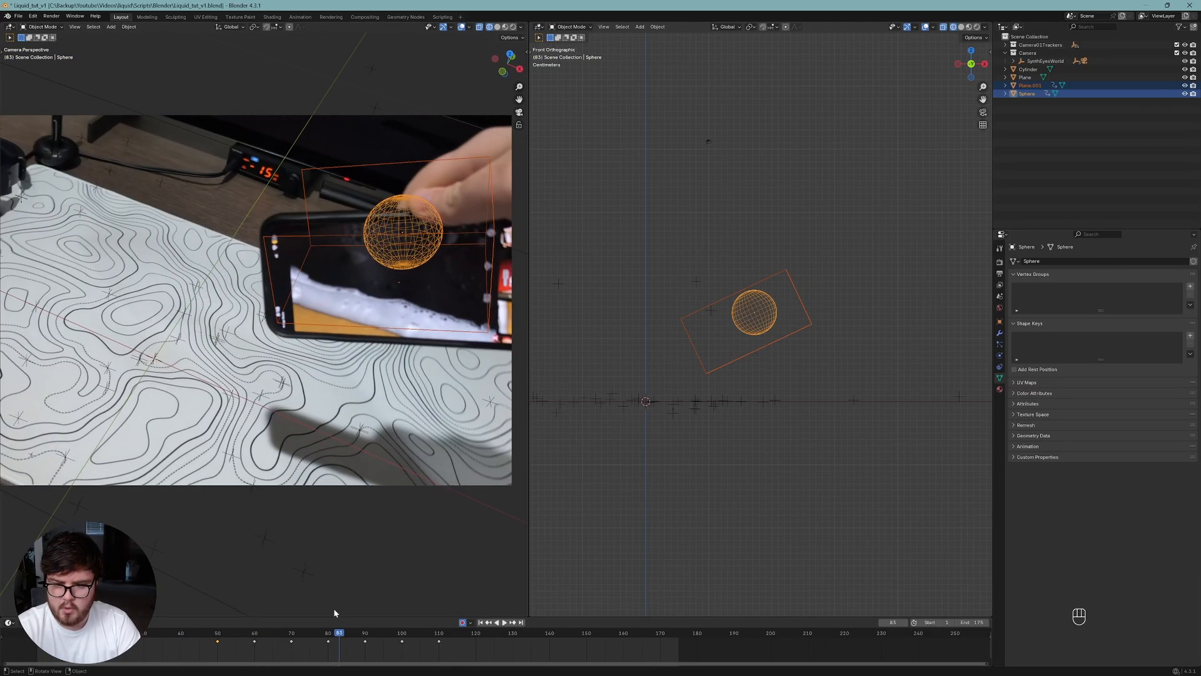
{"action": "scroll", "coordinate": [290, 275], "scroll_direction": "down", "scroll_amount": 2}
{"action": "mouse_move", "coordinate": [290, 277]}
{"action": "middle_mouse_down", "text": "shift"}
{"action": "mouse_move", "coordinate": [317, 254]}
{"action": "mouse_move", "coordinate": [273, 275]}
{"action": "middle_mouse_up", "text": "shift"}
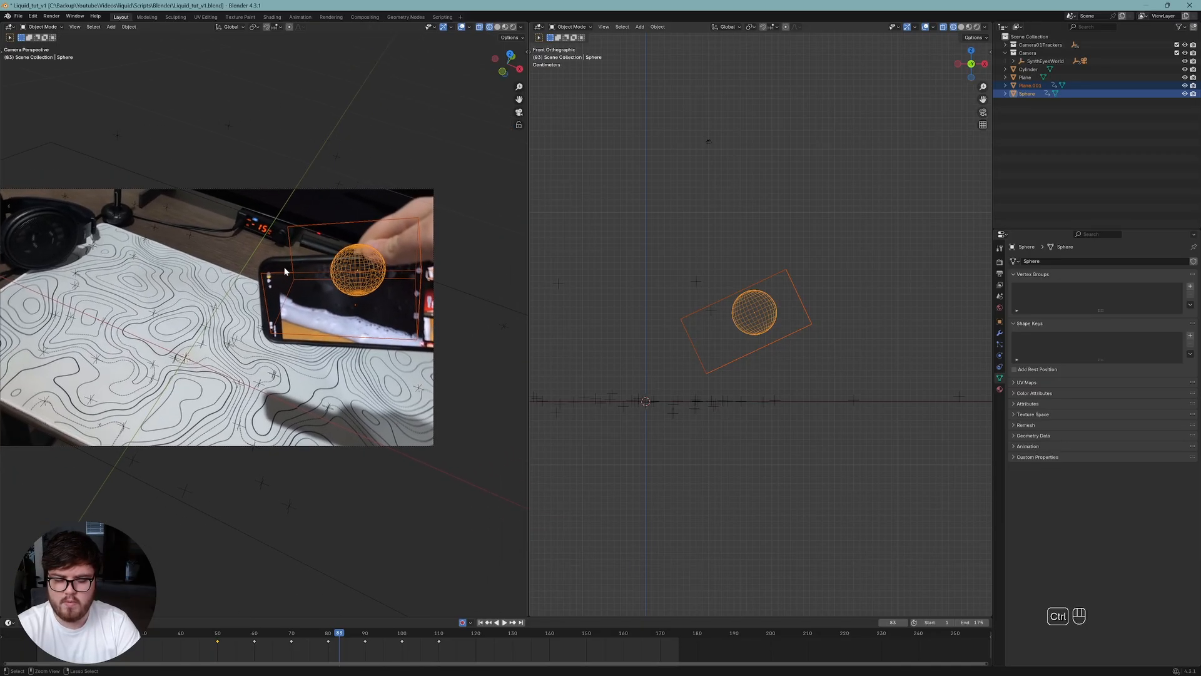
{"action": "key", "text": "ctrl+s"}
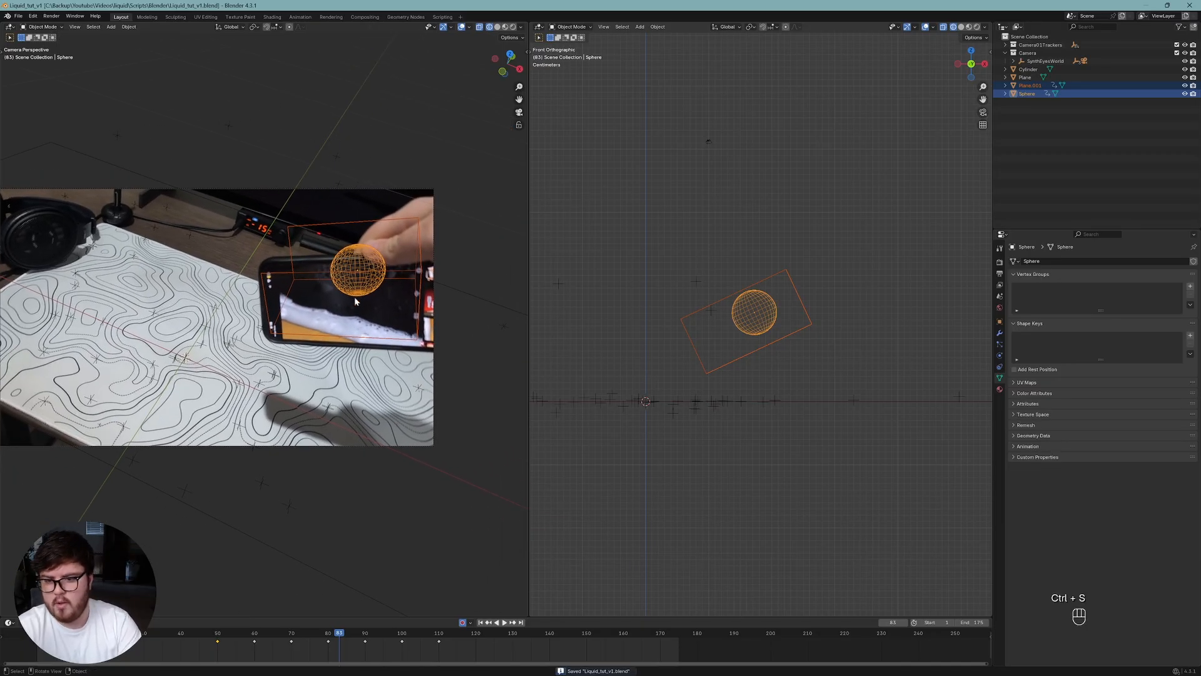
{"action": "middle_click_drag", "start_coordinate": [471, 356], "coordinate": [377, 392]}
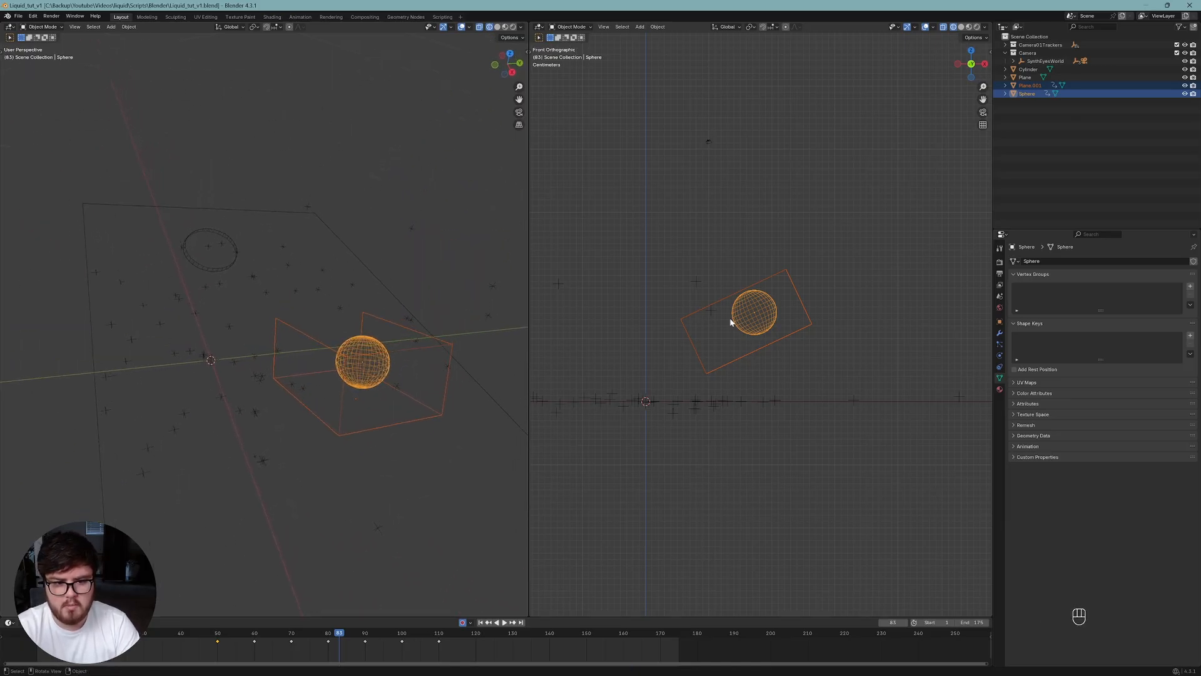
{"action": "middle_click_drag", "start_coordinate": [729, 318], "coordinate": [893, 316]}
{"action": "key", "text": "ctrl+s"}
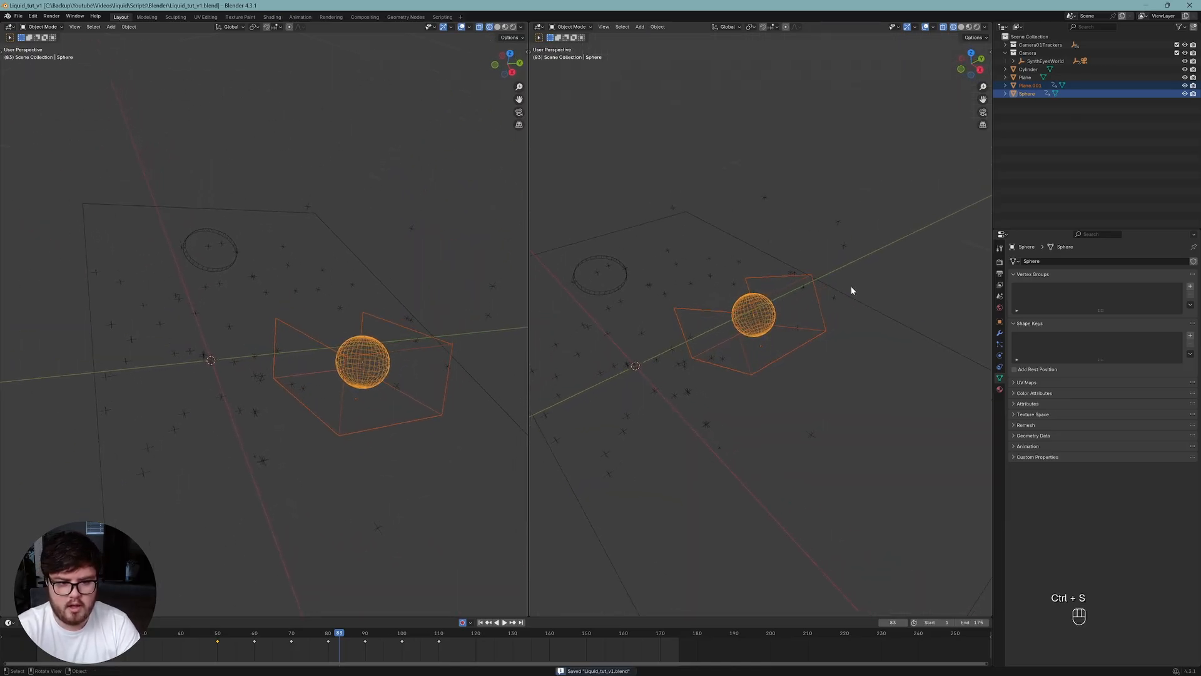
{"action": "middle_click_drag", "start_coordinate": [732, 349], "coordinate": [805, 374]}
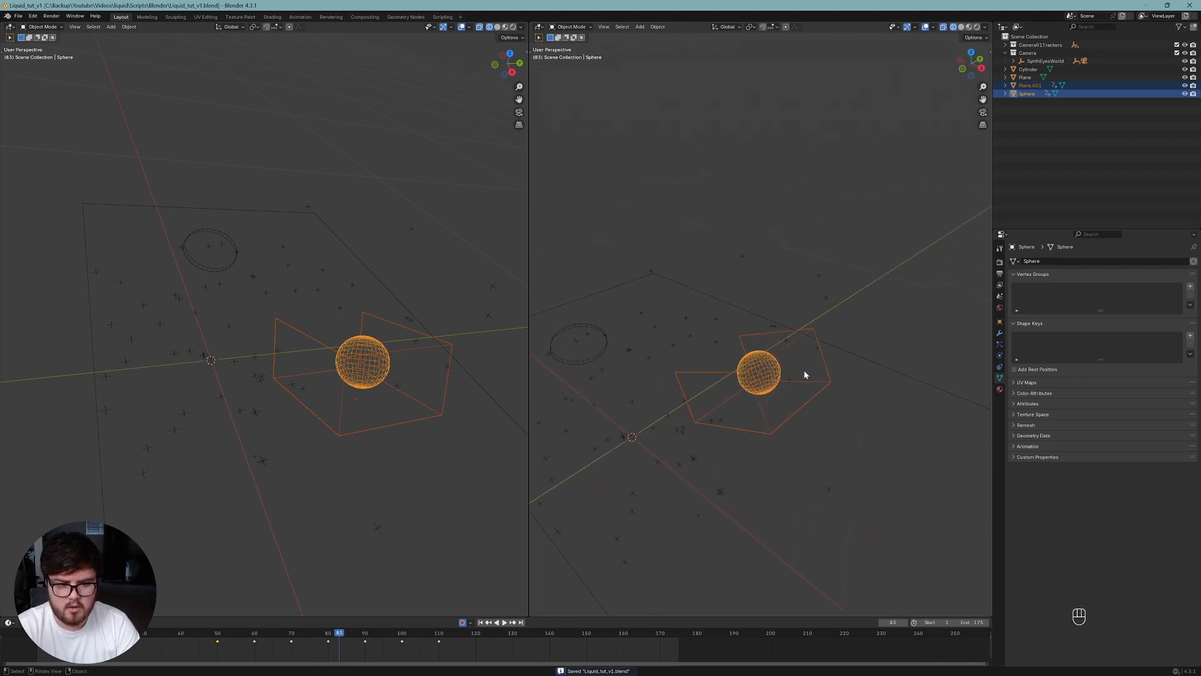
Select the open box, display it in solid shading with the sphere and desk, and save the file.
{"action": "left_click", "coordinate": [805, 337]}
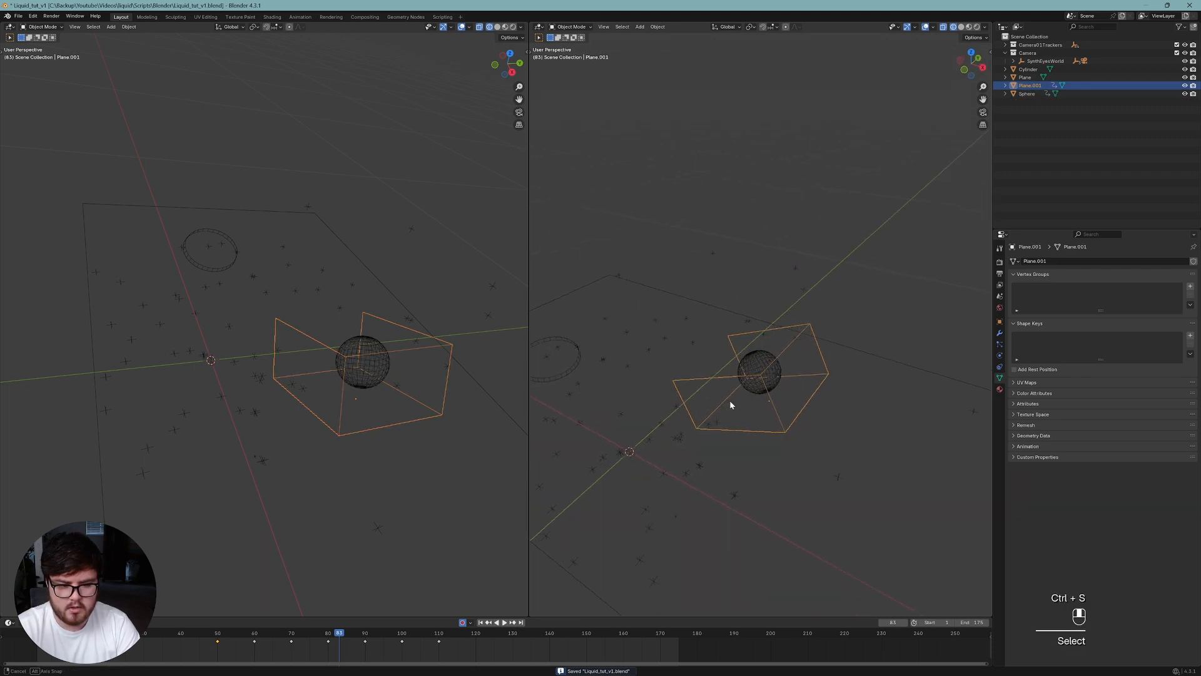
{"action": "key", "text": "z"}
{"action": "left_click", "coordinate": [738, 376]}
{"action": "mouse_move", "coordinate": [738, 376]}
{"action": "middle_mouse_down"}
{"action": "mouse_move", "coordinate": [802, 374]}
{"action": "mouse_move", "coordinate": [780, 371]}
{"action": "middle_mouse_up"}
{"action": "scroll", "coordinate": [782, 400], "scroll_direction": "up", "scroll_amount": 3}
{"action": "middle_click_drag", "start_coordinate": [731, 467], "coordinate": [752, 444], "text": "shift"}
{"action": "scroll", "coordinate": [753, 476], "scroll_direction": "down", "scroll_amount": 4}
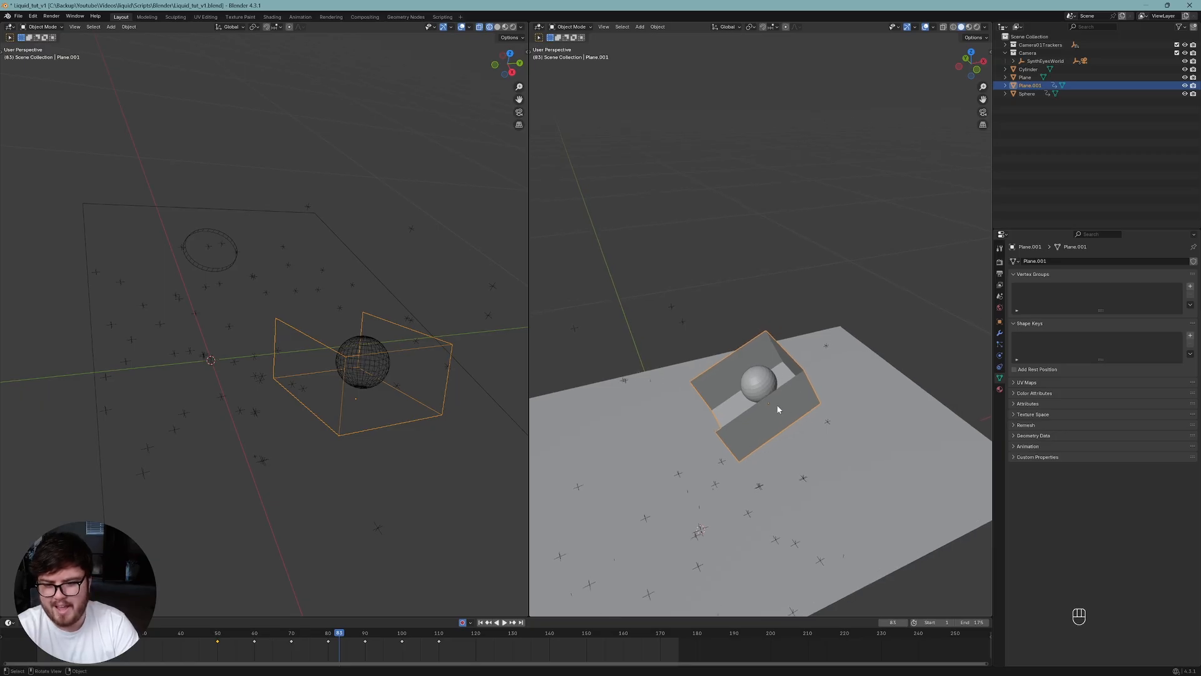
{"action": "middle_click_drag", "start_coordinate": [756, 480], "coordinate": [777, 478], "text": "shift"}
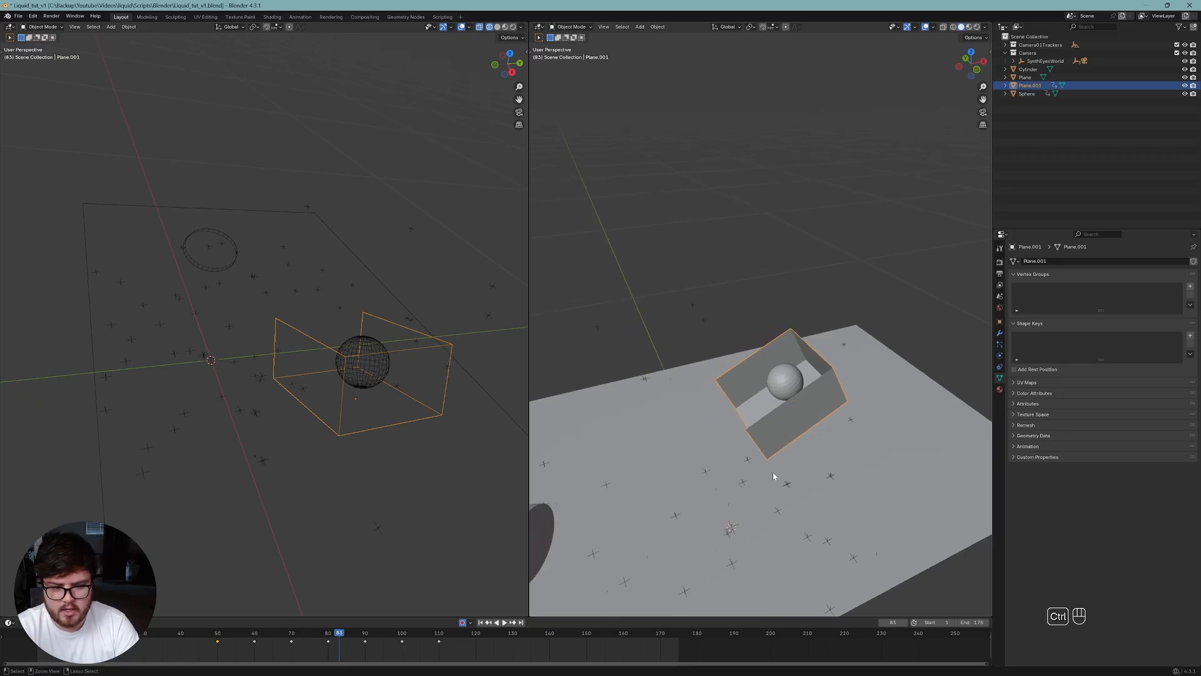
{"action": "key", "text": "ctrl+s"}
Extrude the whole desk plane about 0.02 m downward to give the desk thickness.
{"action": "left_click", "coordinate": [711, 435]}
{"action": "scroll", "coordinate": [715, 476], "scroll_direction": "down", "scroll_amount": 5}
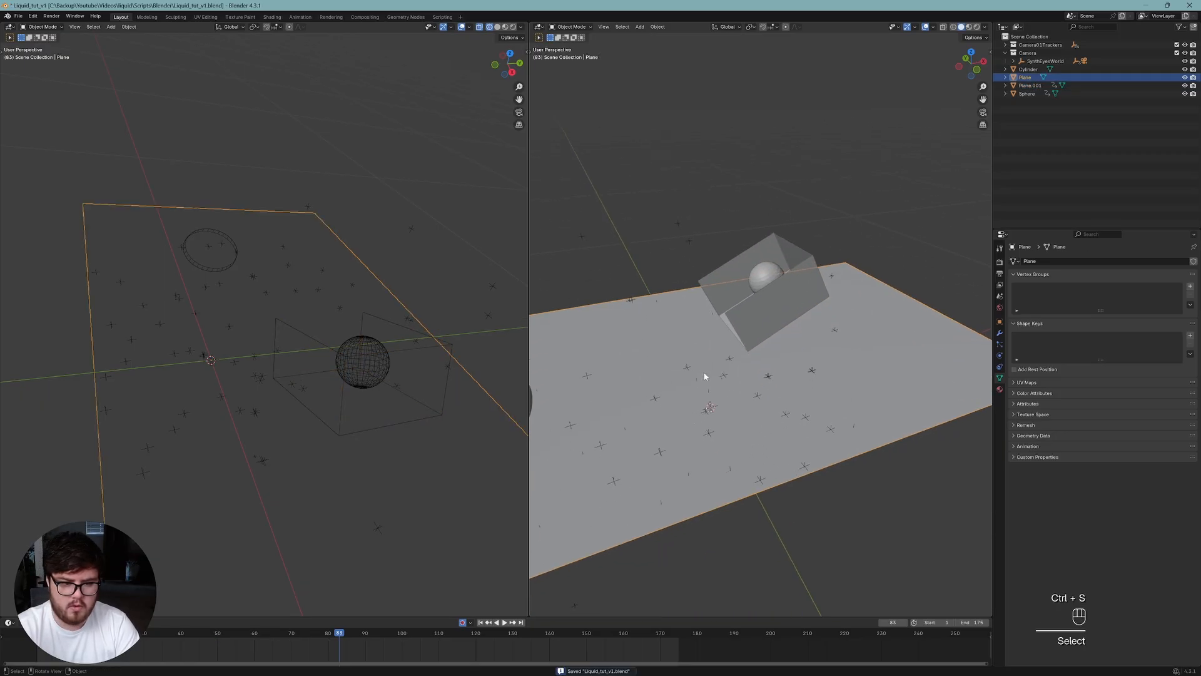
{"action": "key", "text": "Tab"}
{"action": "key", "text": "a"}
{"action": "key", "text": "e"}
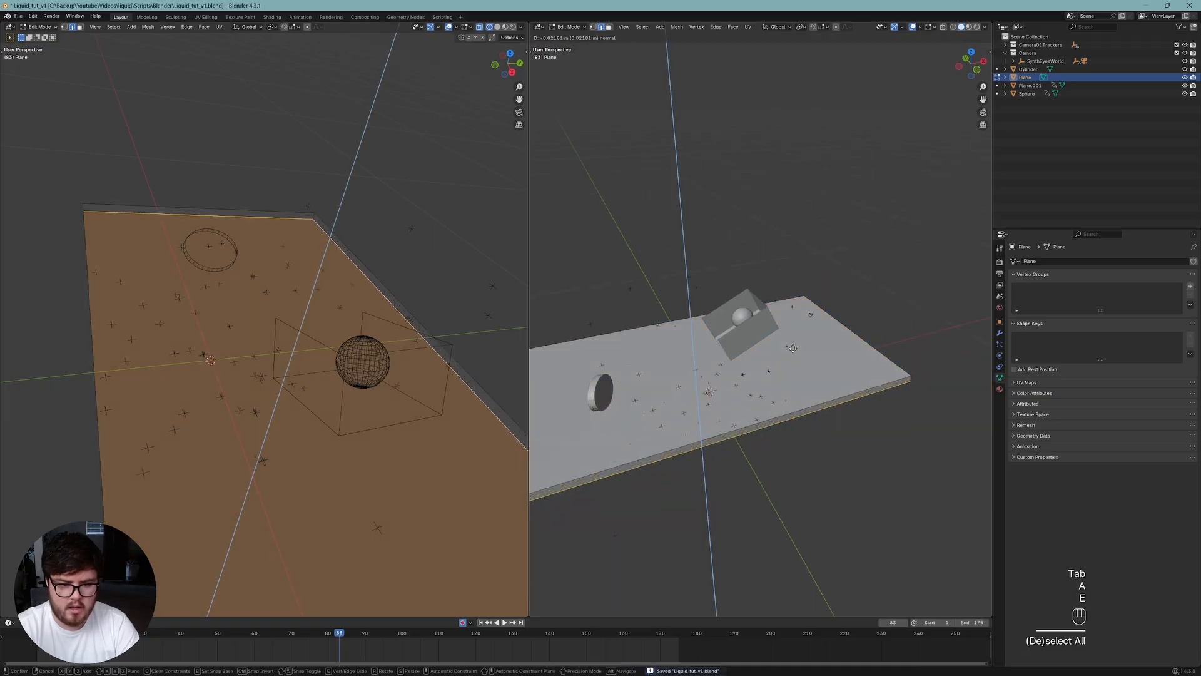
{"action": "left_click", "coordinate": [788, 343]}
{"action": "middle_click_drag", "start_coordinate": [742, 415], "coordinate": [719, 401]}
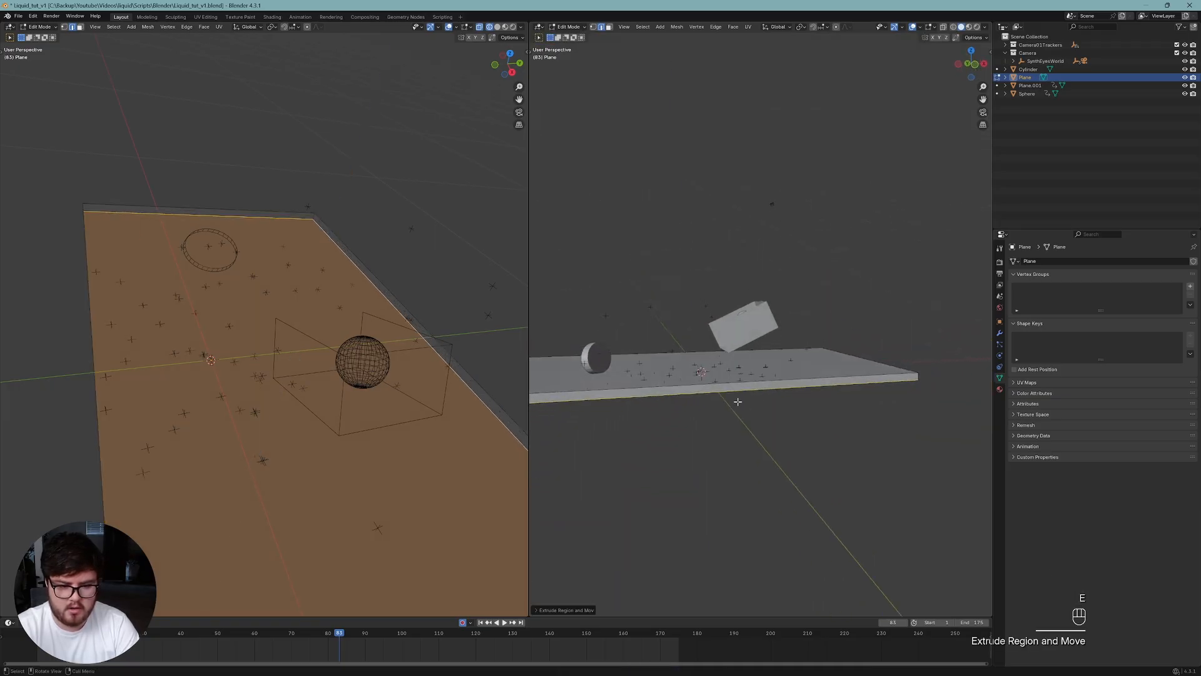
{"action": "key", "text": "Tab"}
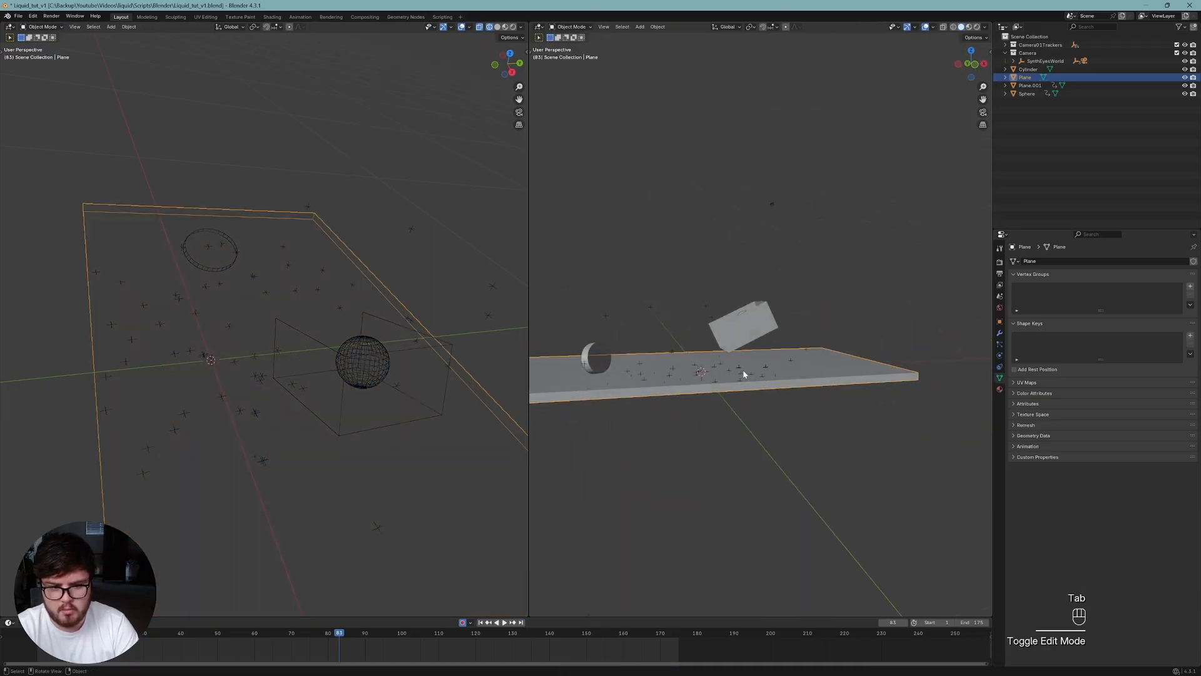
Close the open top of the box by filling a face between its upper edges.
{"action": "left_click", "coordinate": [741, 332]}
{"action": "middle_click_drag", "start_coordinate": [737, 327], "coordinate": [792, 344]}
{"action": "scroll", "coordinate": [758, 334], "scroll_direction": "up", "scroll_amount": 5}
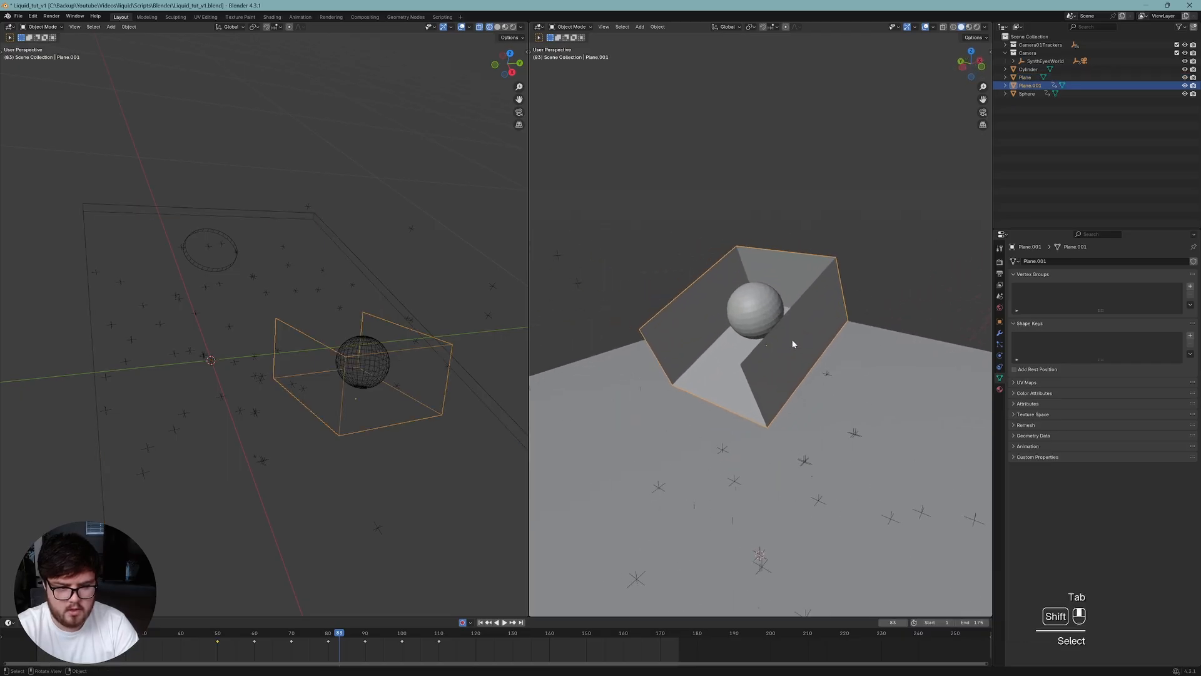
{"action": "key", "text": "Tab"}
{"action": "left_click", "coordinate": [776, 331]}
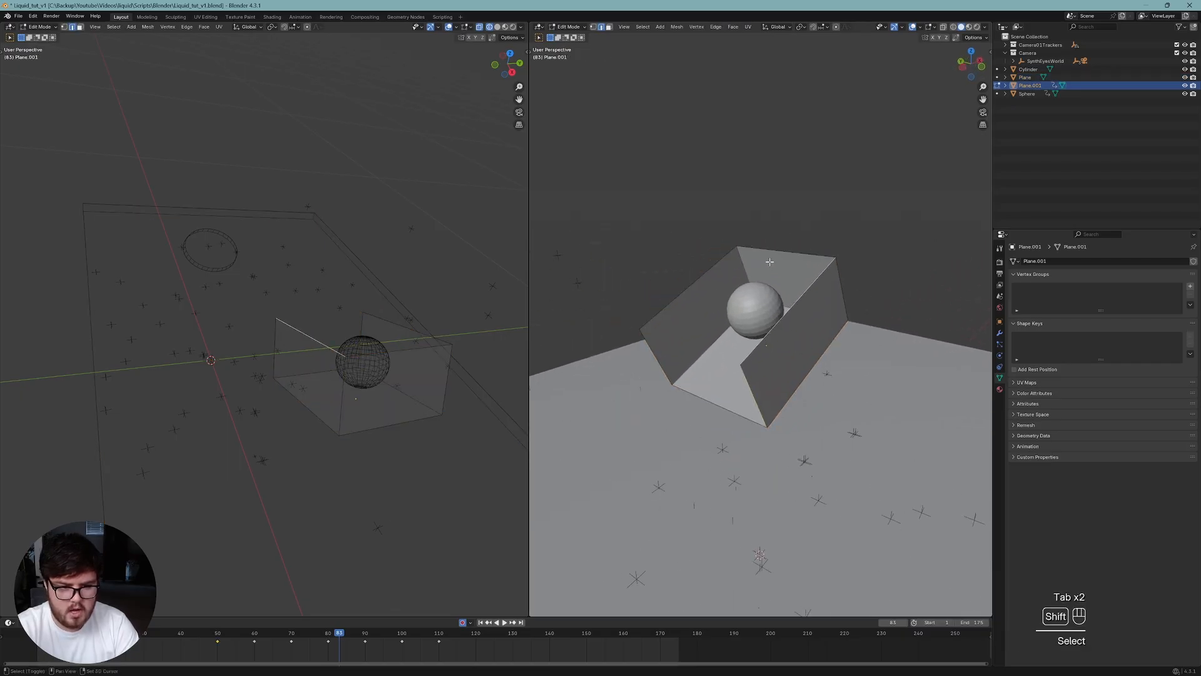
{"action": "left_click", "coordinate": [715, 260], "text": "shift"}
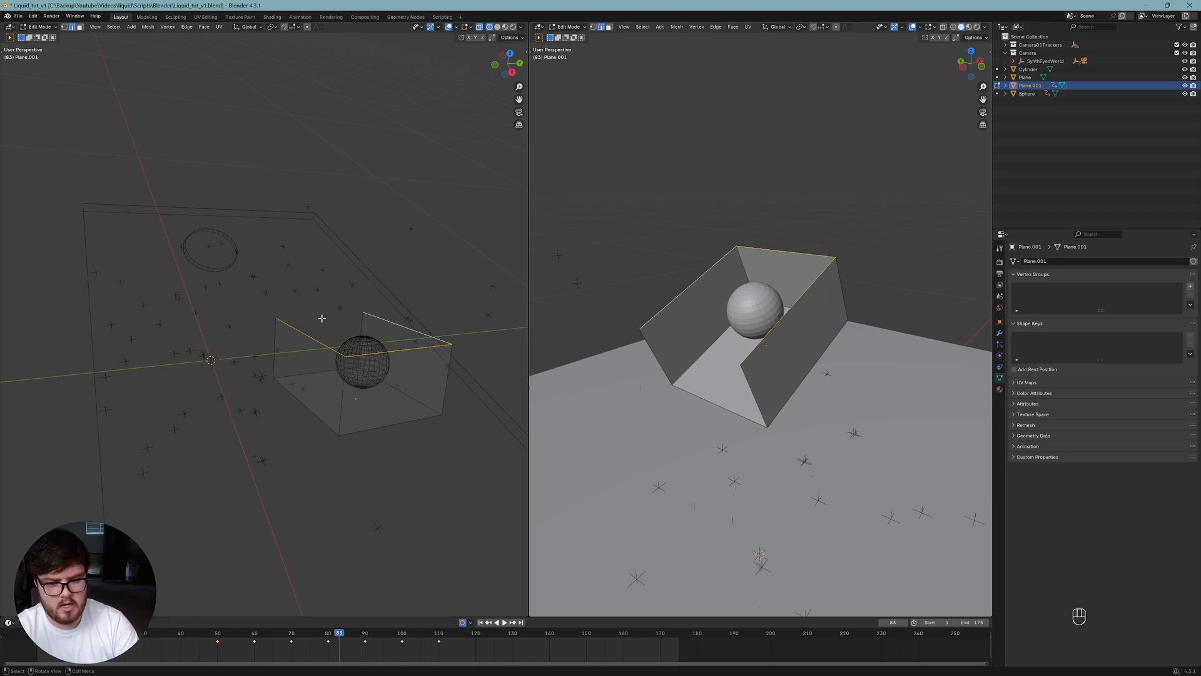
{"action": "key", "text": "KP_0"}
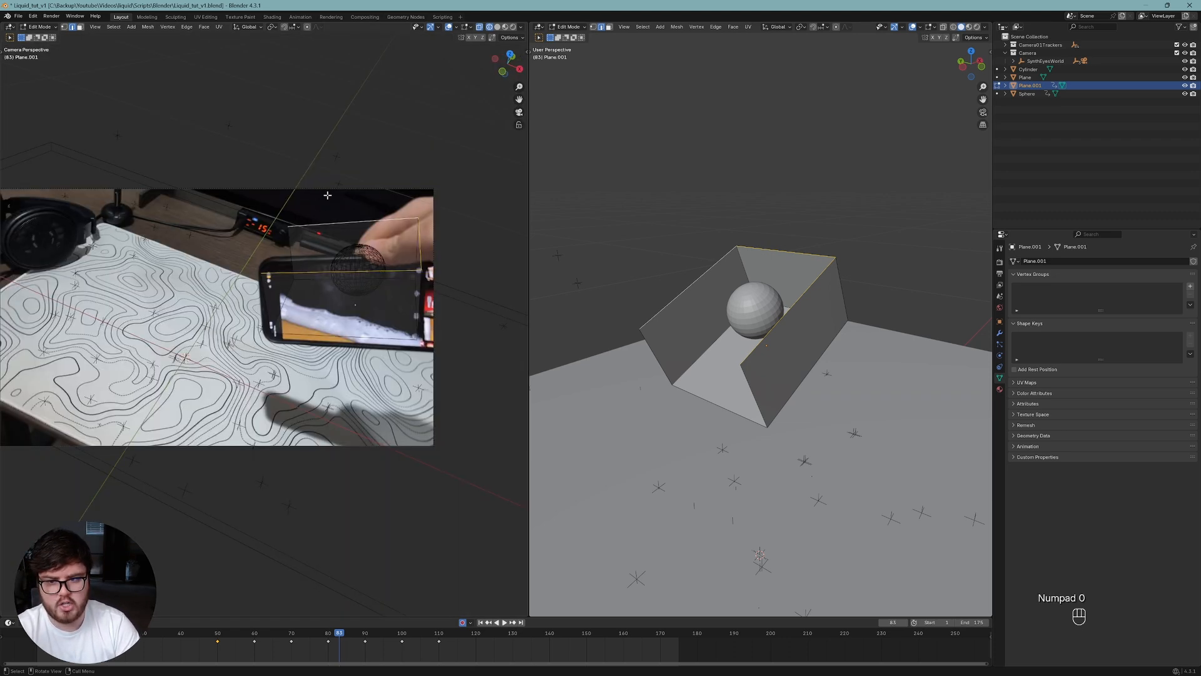
{"action": "key", "text": "f"}
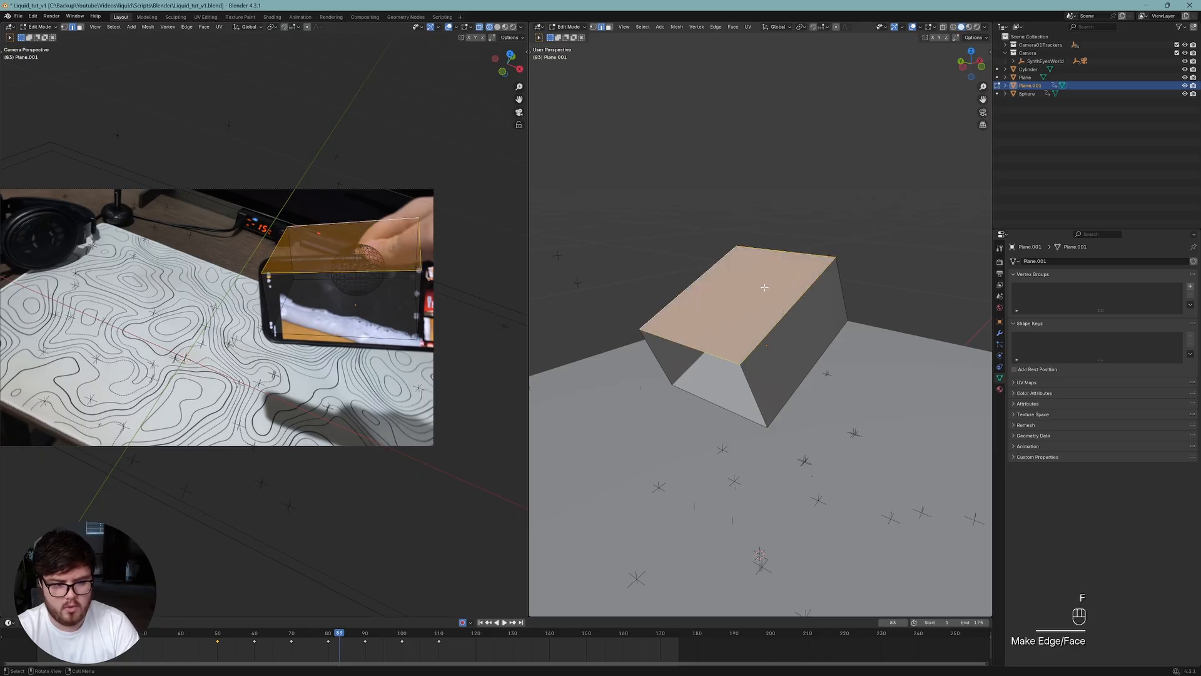
{"action": "middle_click_drag", "start_coordinate": [730, 303], "coordinate": [806, 319]}
{"action": "key", "text": "Tab"}
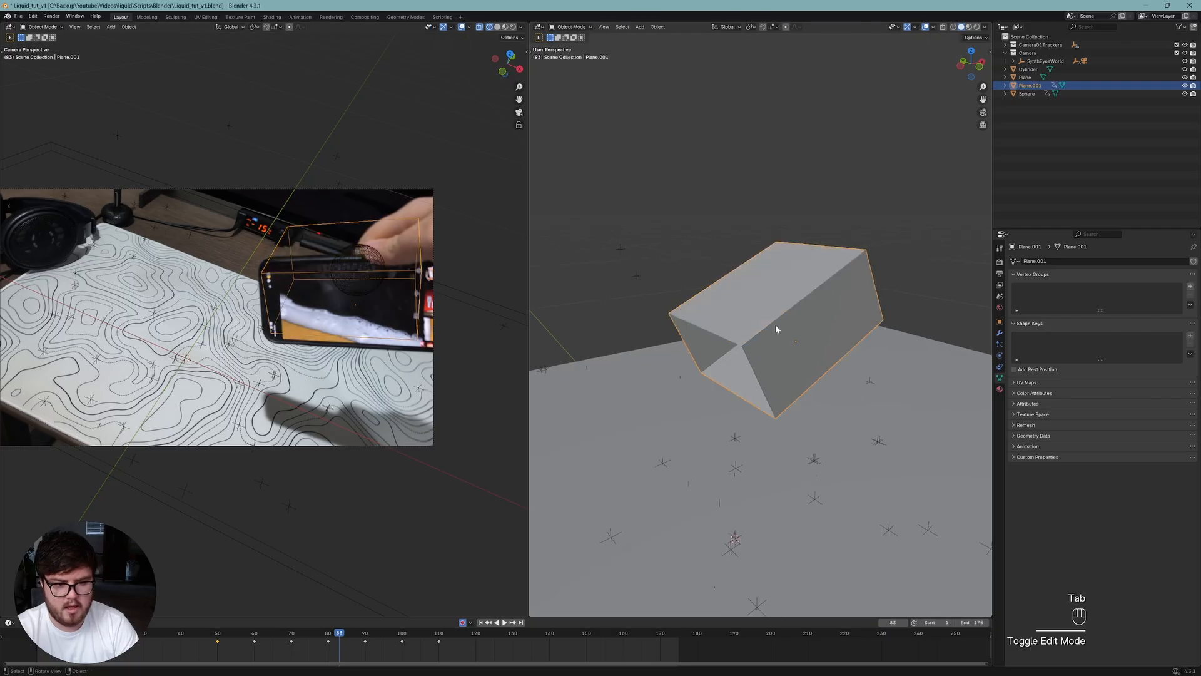
Add a Solidify modifier to the box and set its thickness to 0.17 m.
{"action": "left_click", "coordinate": [1000, 332]}
{"action": "left_click", "coordinate": [1039, 264]}
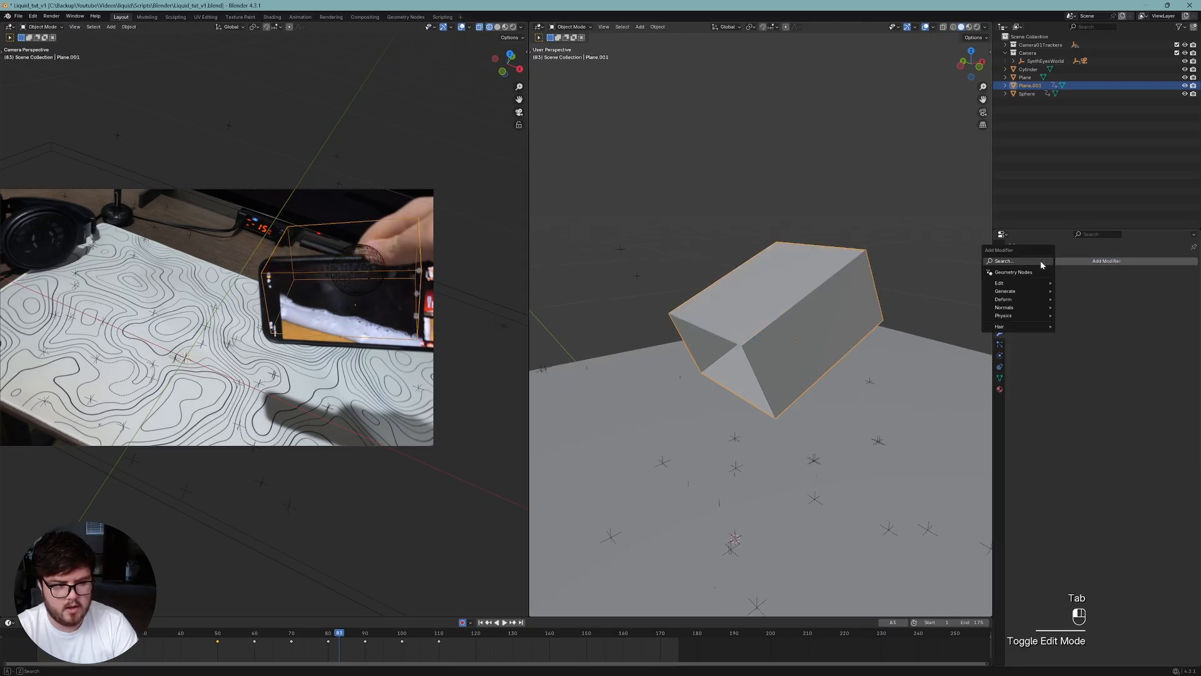
{"action": "key", "text": "space"}
{"action": "type", "text": "sol"}
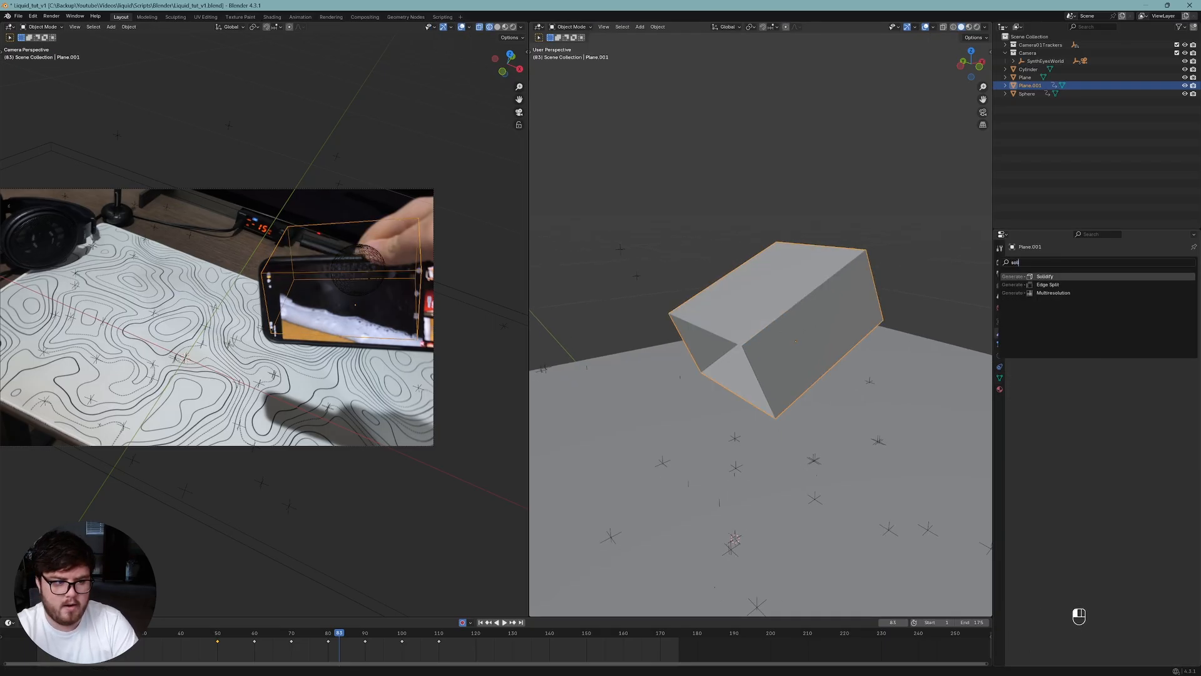
{"action": "key", "text": "Return"}
{"action": "left_click_drag", "start_coordinate": [1134, 295], "coordinate": [1165, 295]}
{"action": "middle_click_drag", "start_coordinate": [845, 312], "coordinate": [882, 316]}
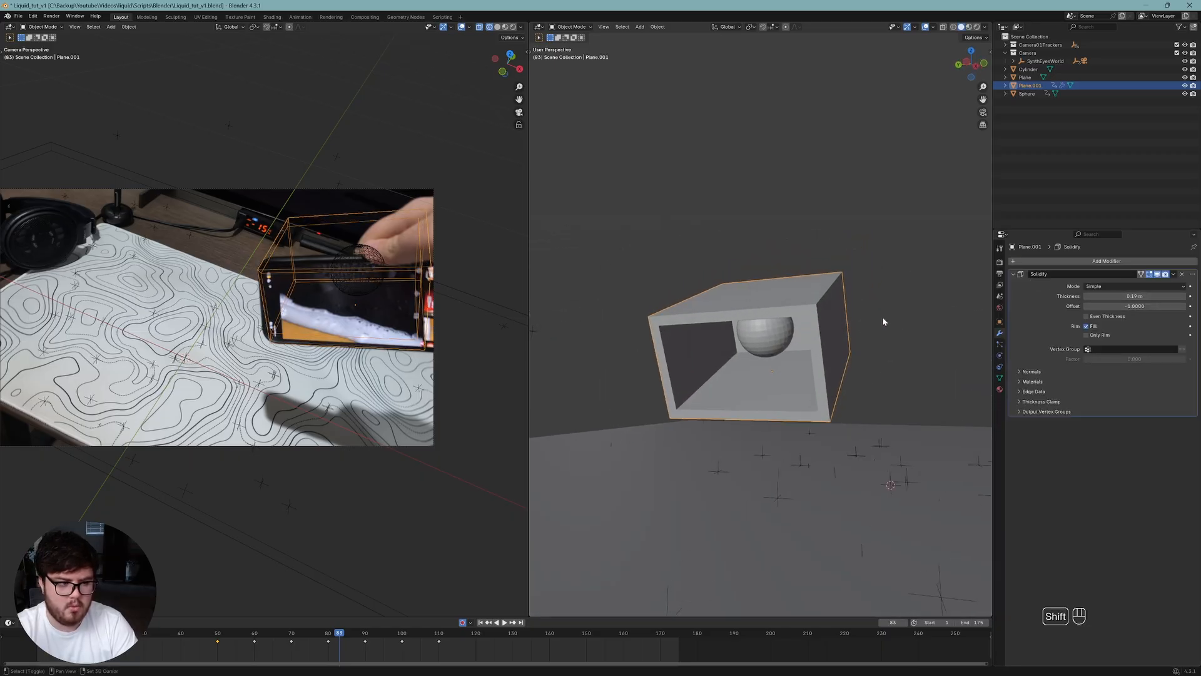
Apply the Solidify modifier to the box and save the file.
{"action": "left_click", "coordinate": [1173, 274]}
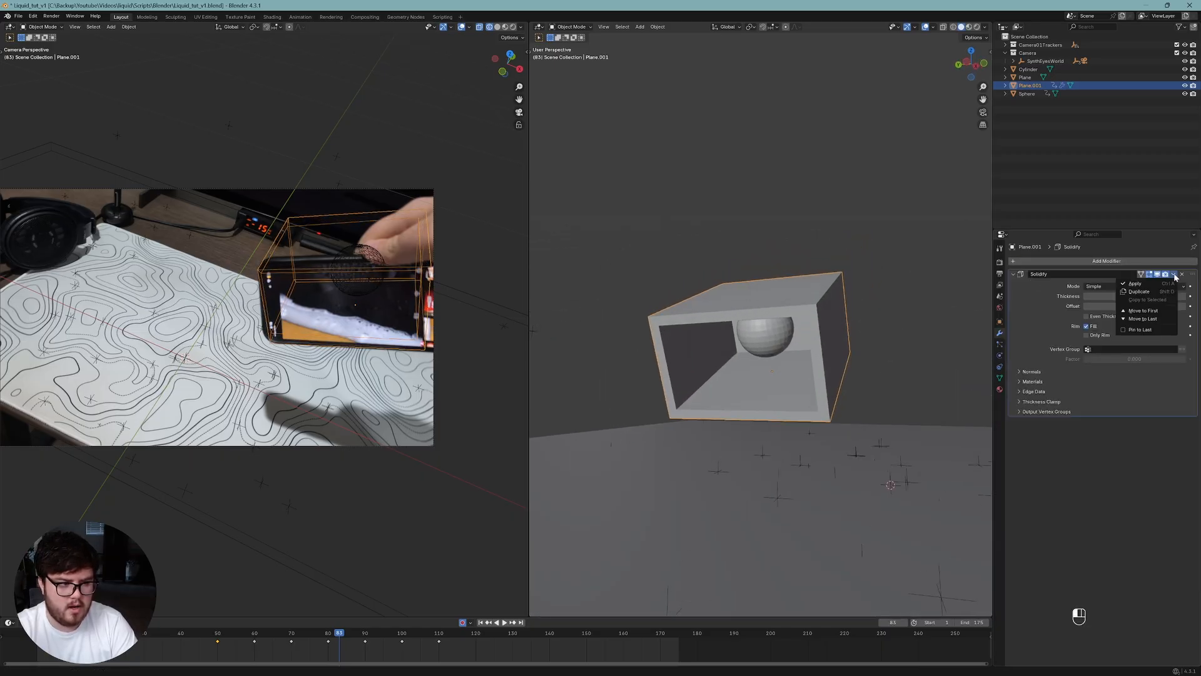
{"action": "left_click", "coordinate": [1136, 283]}
{"action": "middle_click_drag", "start_coordinate": [753, 324], "coordinate": [776, 285]}
{"action": "key", "text": "ctrl+s"}
{"action": "key", "text": "ctrl+s"}
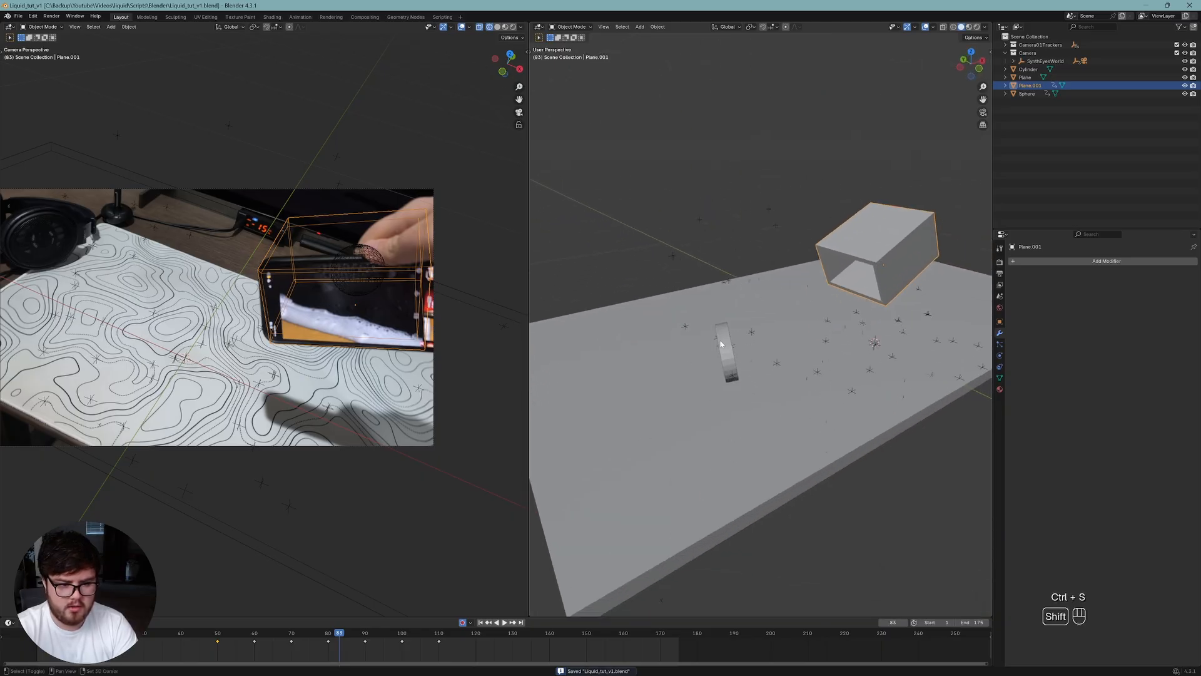
Select the cylinder, desk, box and sphere together, apply their object transforms, and save the file.
{"action": "left_click", "coordinate": [764, 347], "text": "shift"}
{"action": "left_click", "coordinate": [782, 332], "text": "shift"}
{"action": "middle_click_drag", "start_coordinate": [782, 332], "coordinate": [807, 300]}
{"action": "left_click", "coordinate": [845, 275], "text": "shift"}
{"action": "key", "text": "ctrl+a"}
{"action": "left_click", "coordinate": [807, 301]}
{"action": "key", "text": "ctrl+s"}
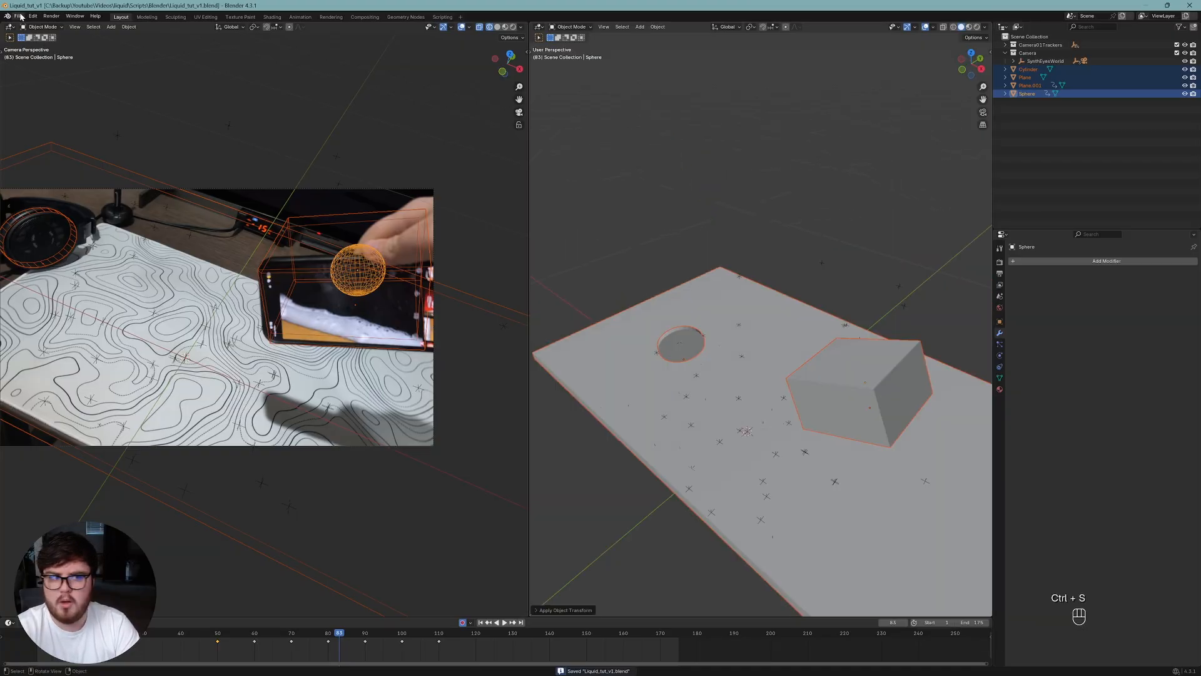
{"action": "left_click", "coordinate": [19, 16]}
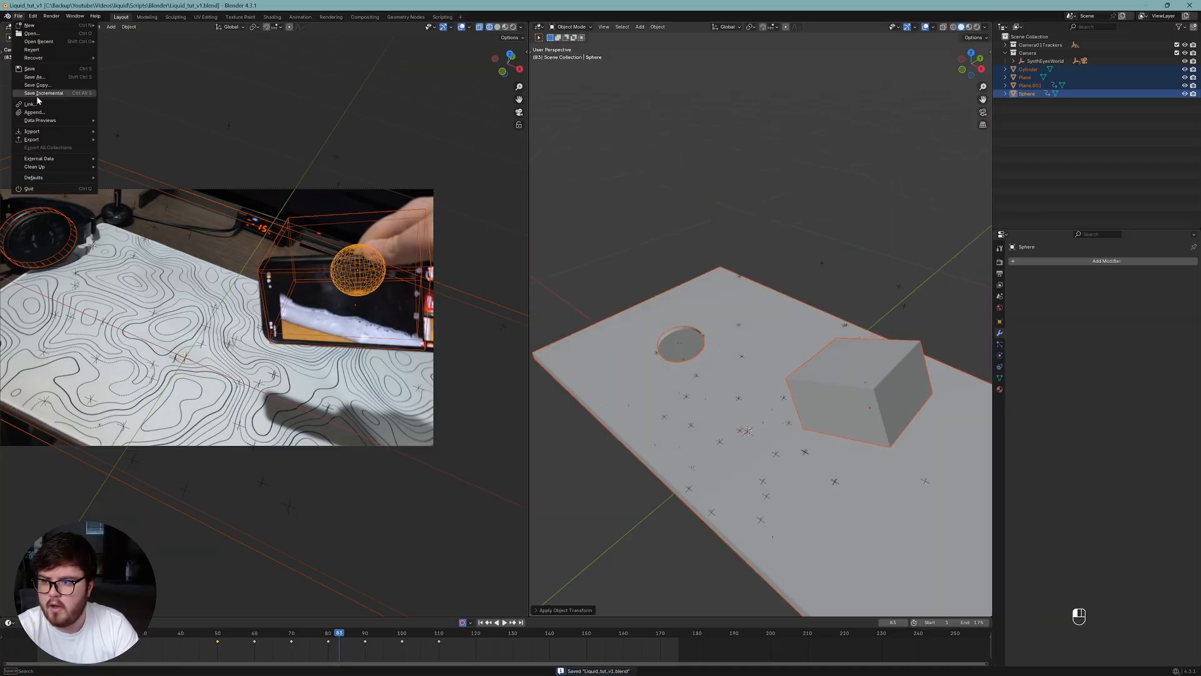
{"action": "mouse_move", "coordinate": [36, 141]}
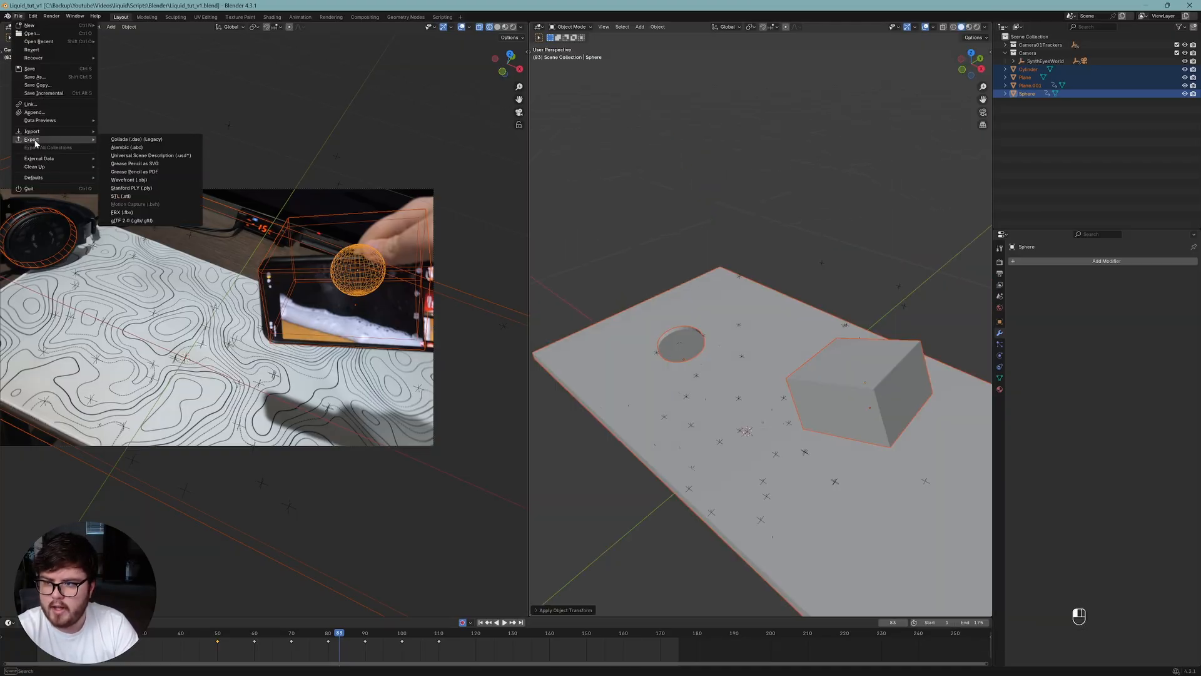
{"action": "left_click", "coordinate": [122, 147]}
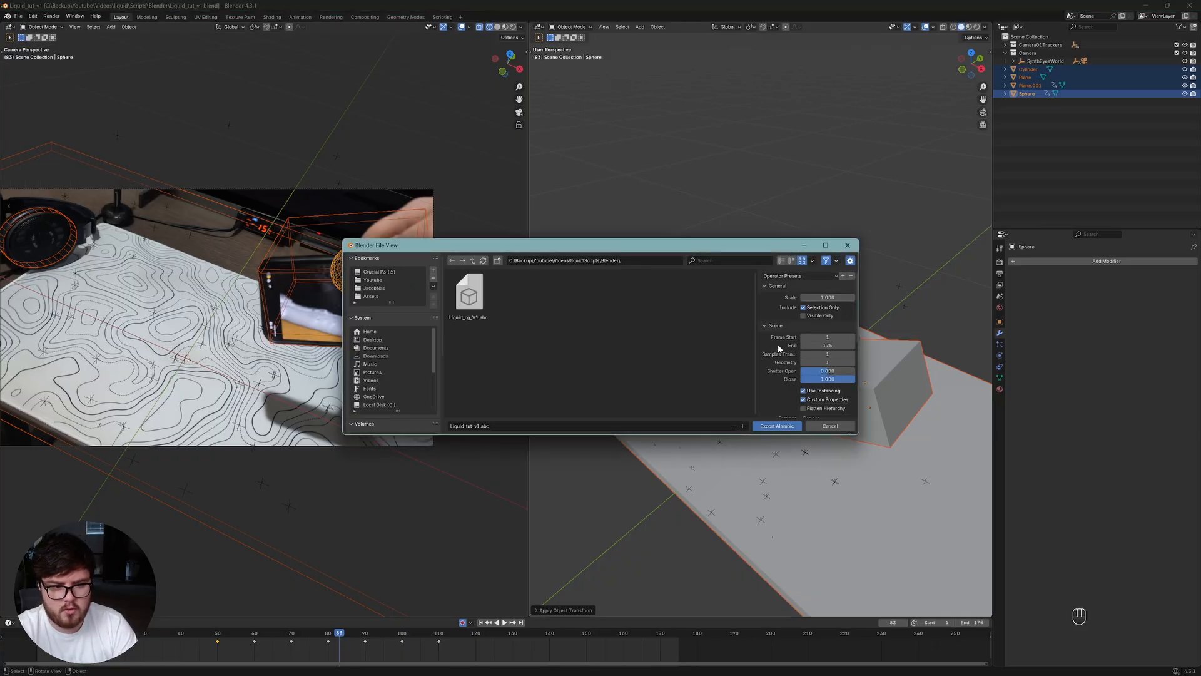
{"action": "scroll", "coordinate": [779, 348], "scroll_direction": "down", "scroll_amount": 8}
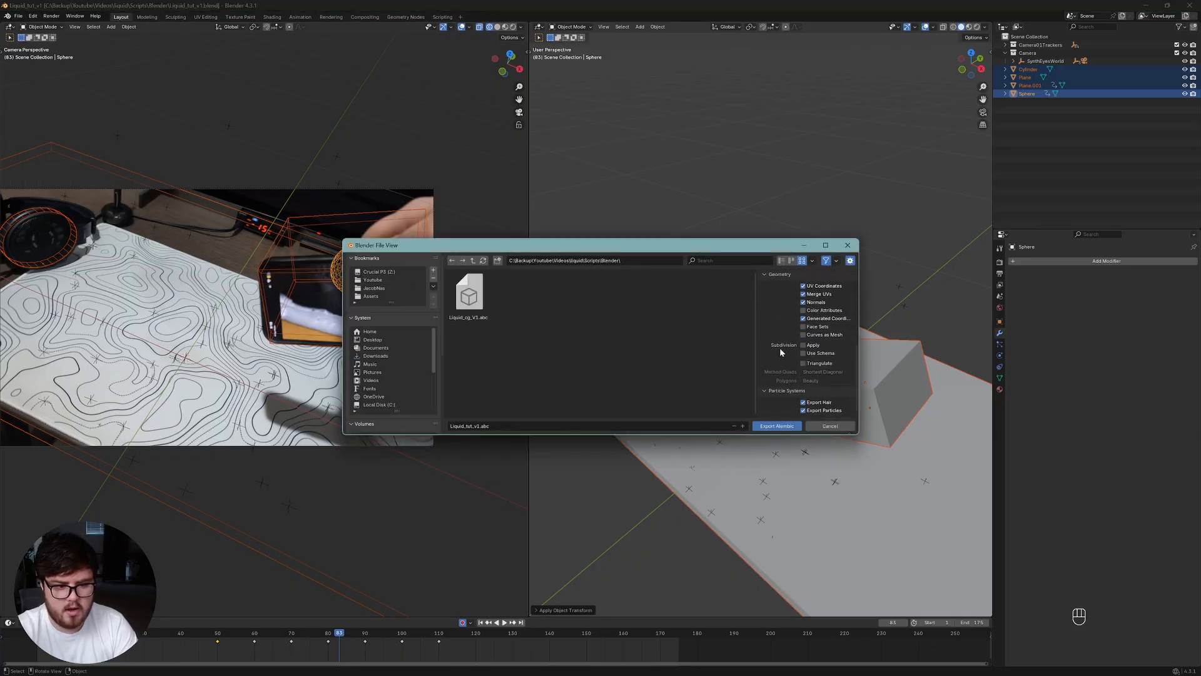
{"action": "scroll", "coordinate": [776, 351], "scroll_direction": "up", "scroll_amount": 4}
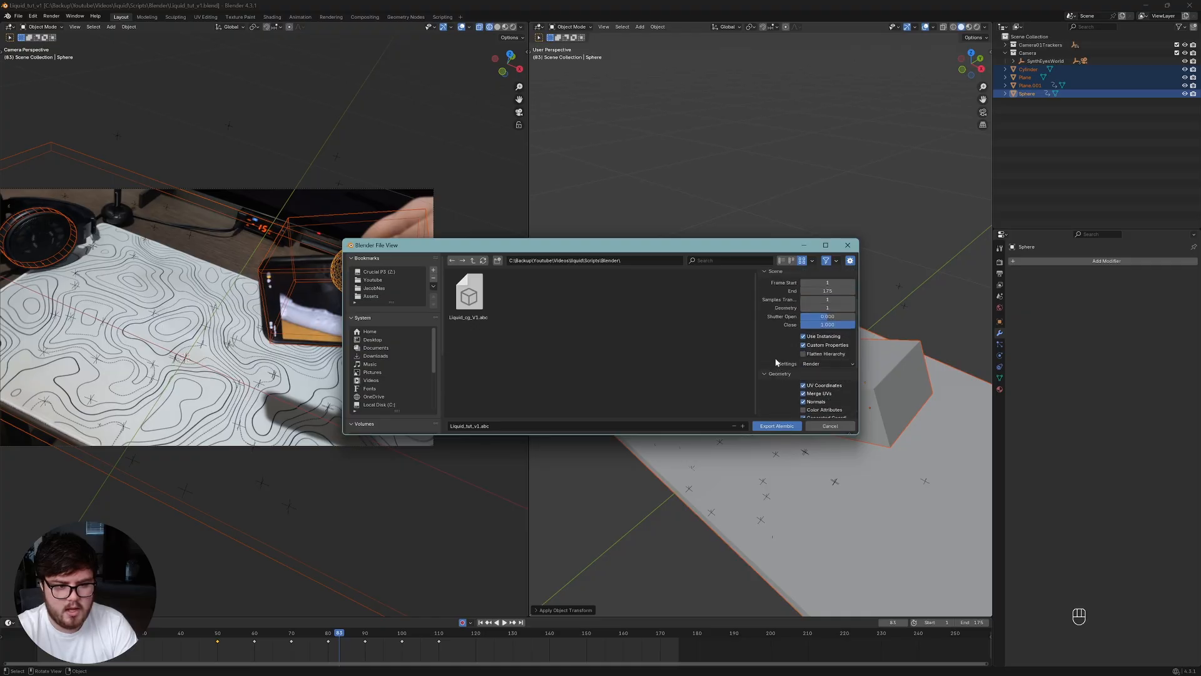
{"action": "scroll", "coordinate": [773, 346], "scroll_direction": "down", "scroll_amount": 3}
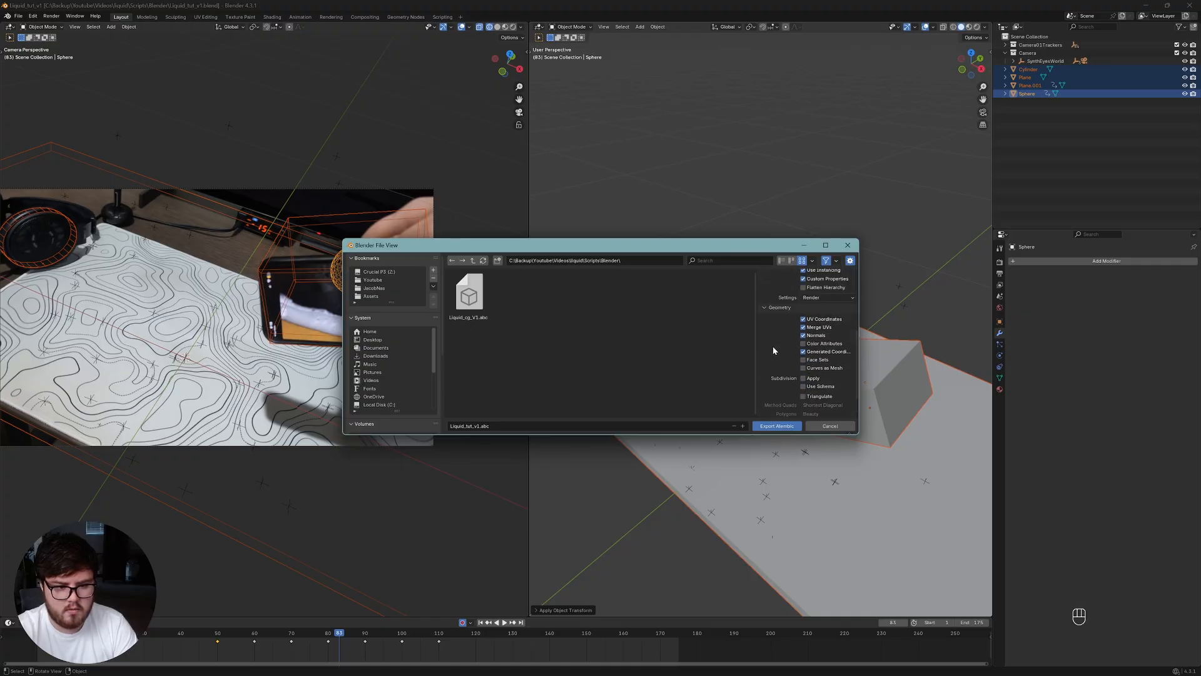
{"action": "left_click", "coordinate": [830, 426]}
Display the scene's output format and frame range settings, and save the file.
{"action": "left_click", "coordinate": [1000, 264]}
{"action": "left_click", "coordinate": [1000, 274]}
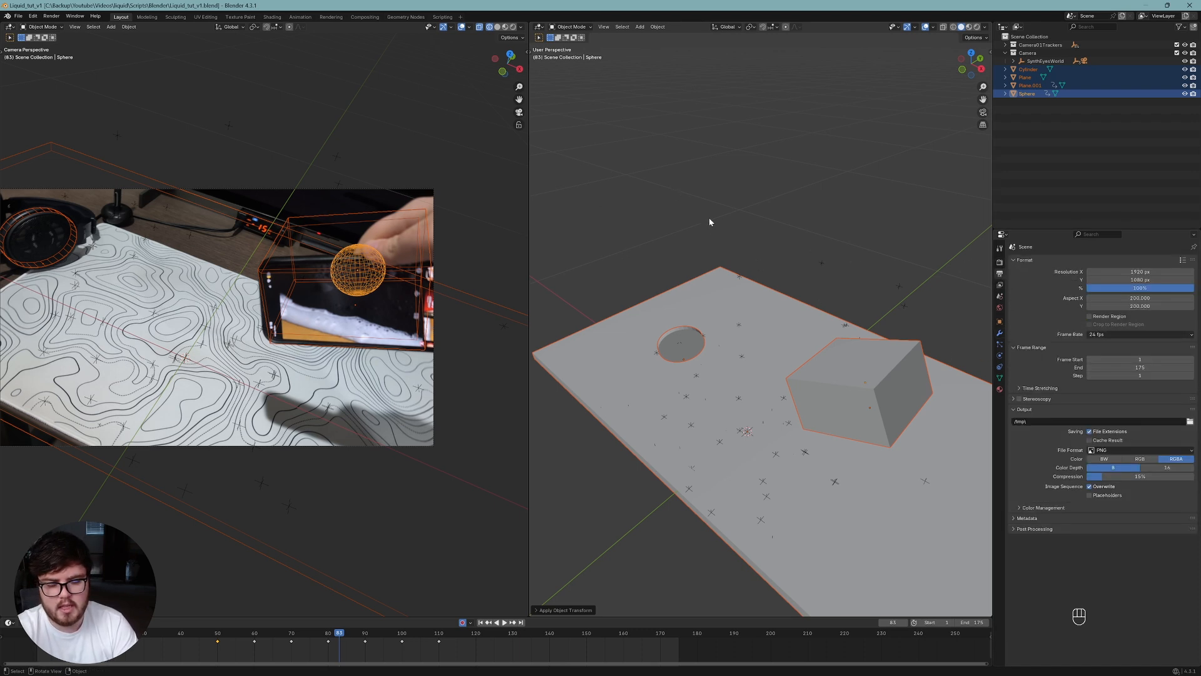
{"action": "key", "text": "ctrl+s"}
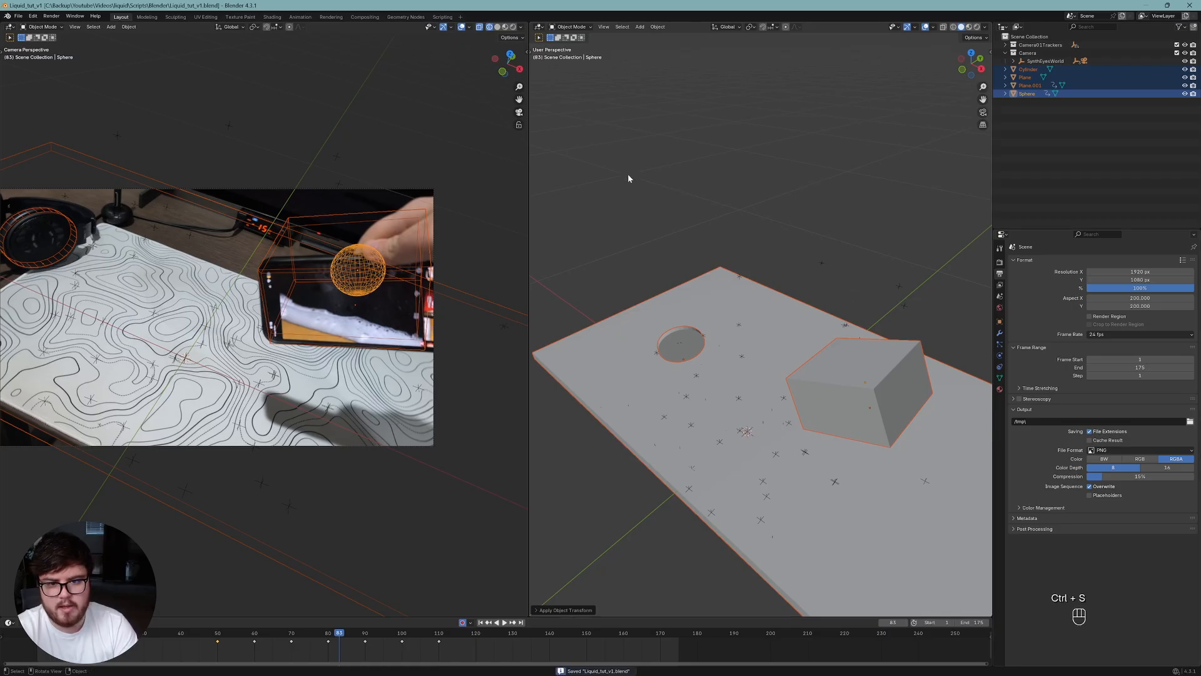
Start an Alembic export of the scene and choose the liquid project's Assets\abc folder as its destination.
{"action": "left_click", "coordinate": [19, 15]}
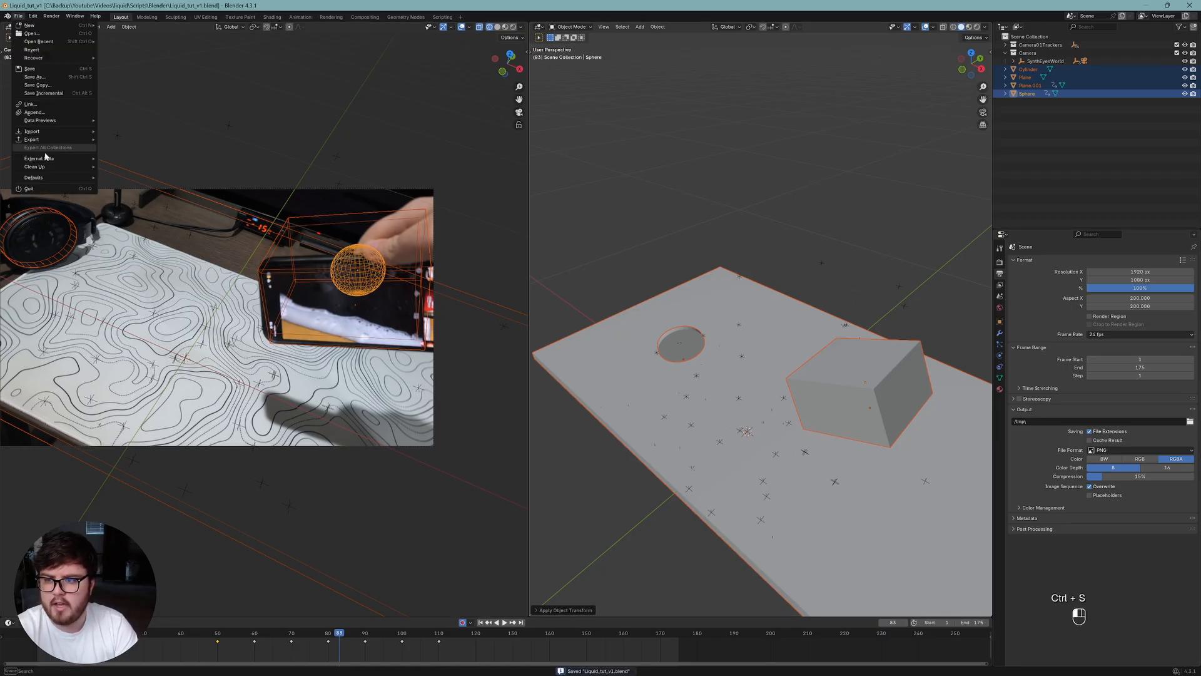
{"action": "mouse_move", "coordinate": [38, 139]}
{"action": "left_click", "coordinate": [126, 147]}
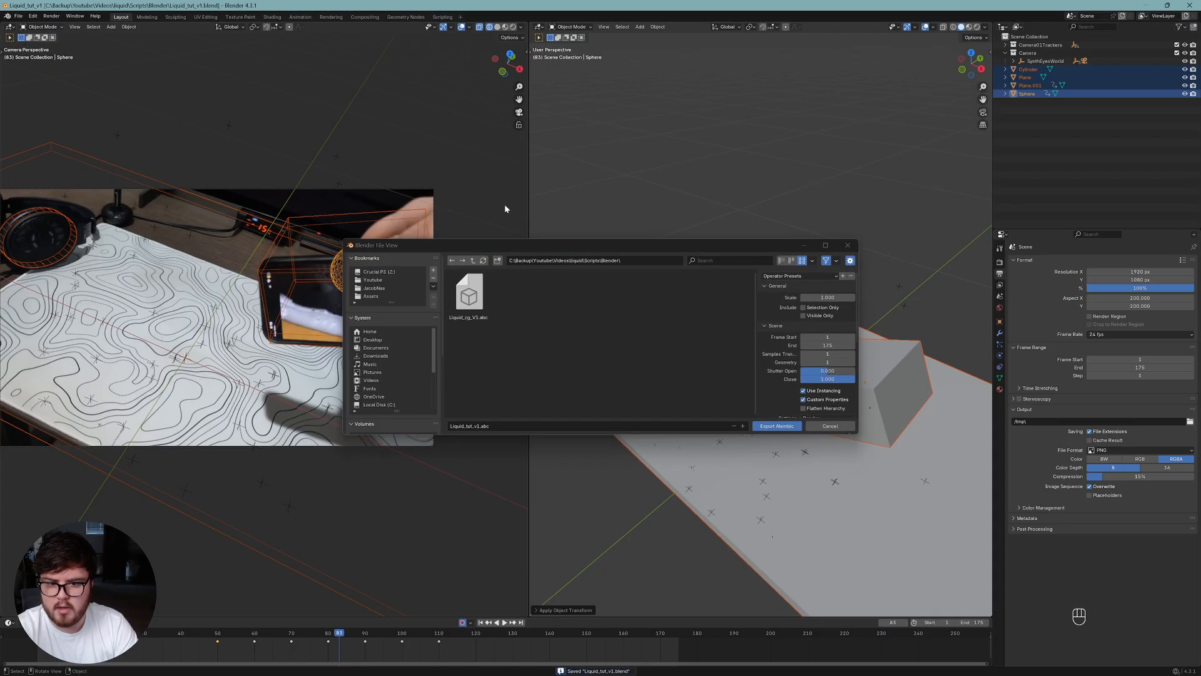
{"action": "left_click", "coordinate": [473, 261]}
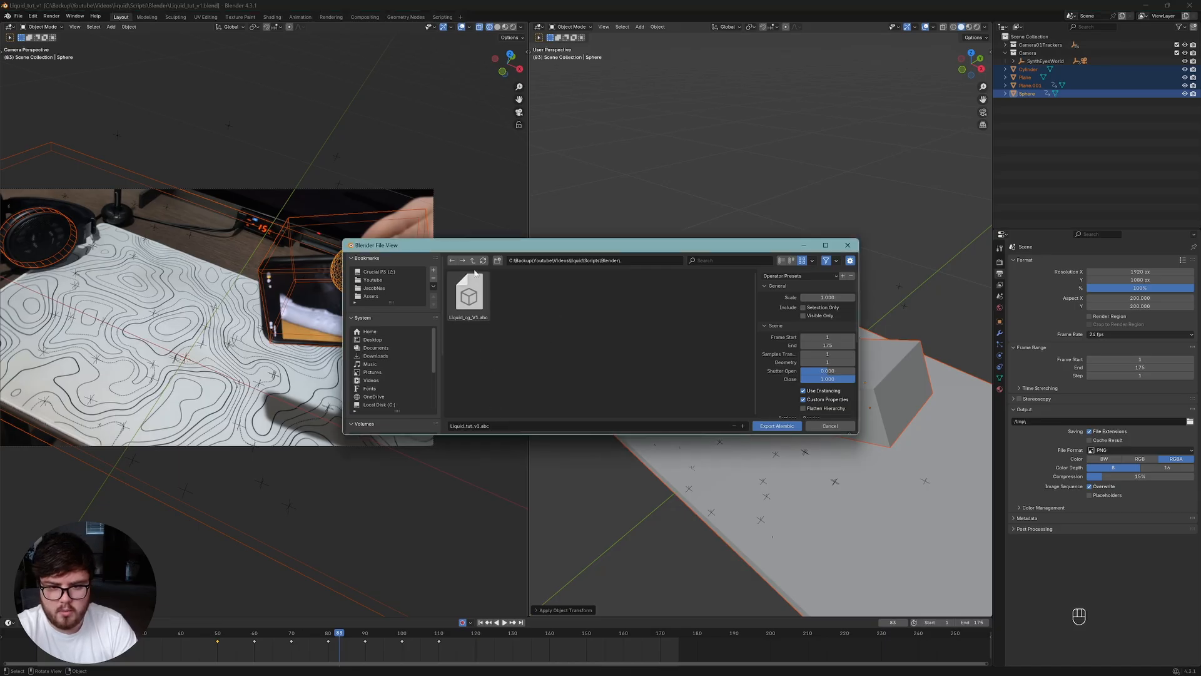
{"action": "left_click", "coordinate": [473, 261]}
{"action": "left_click", "coordinate": [473, 261]}
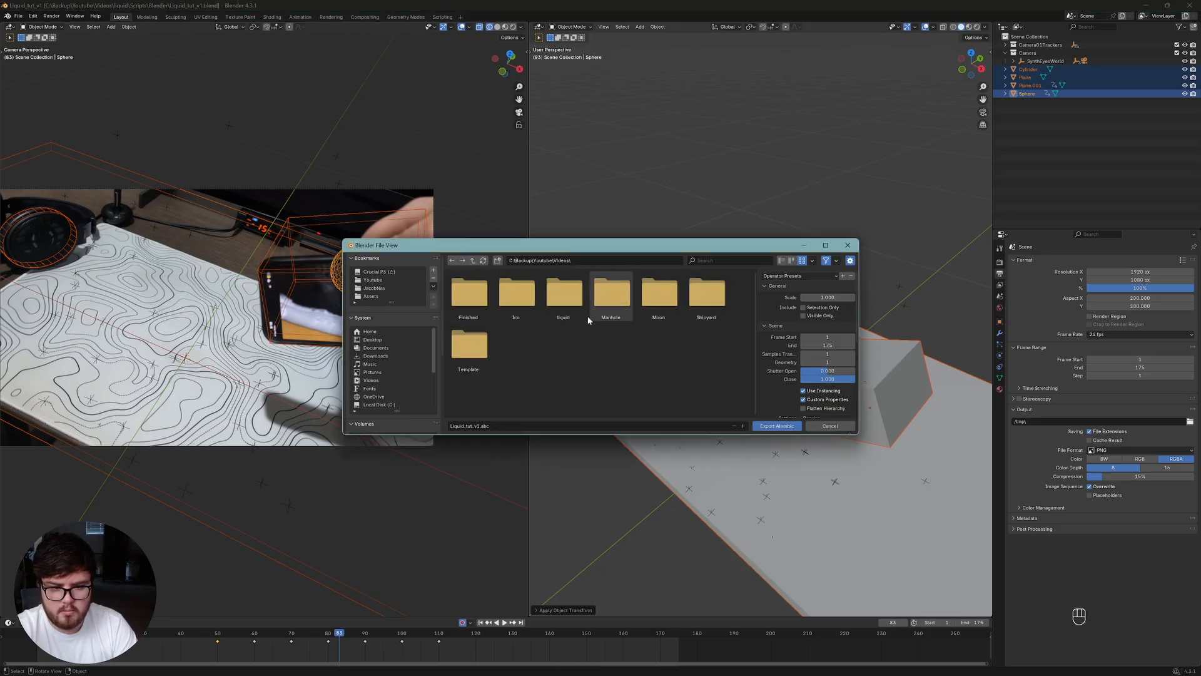
{"action": "double_click", "coordinate": [566, 294]}
{"action": "double_click", "coordinate": [467, 311]}
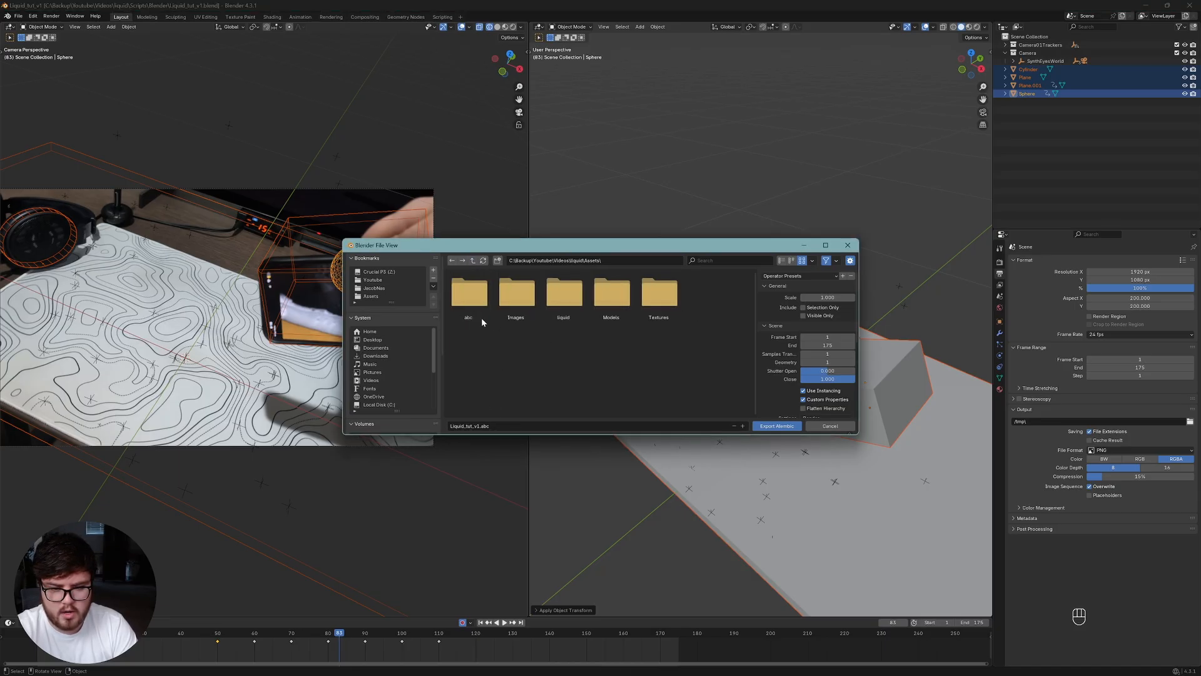
{"action": "double_click", "coordinate": [467, 303]}
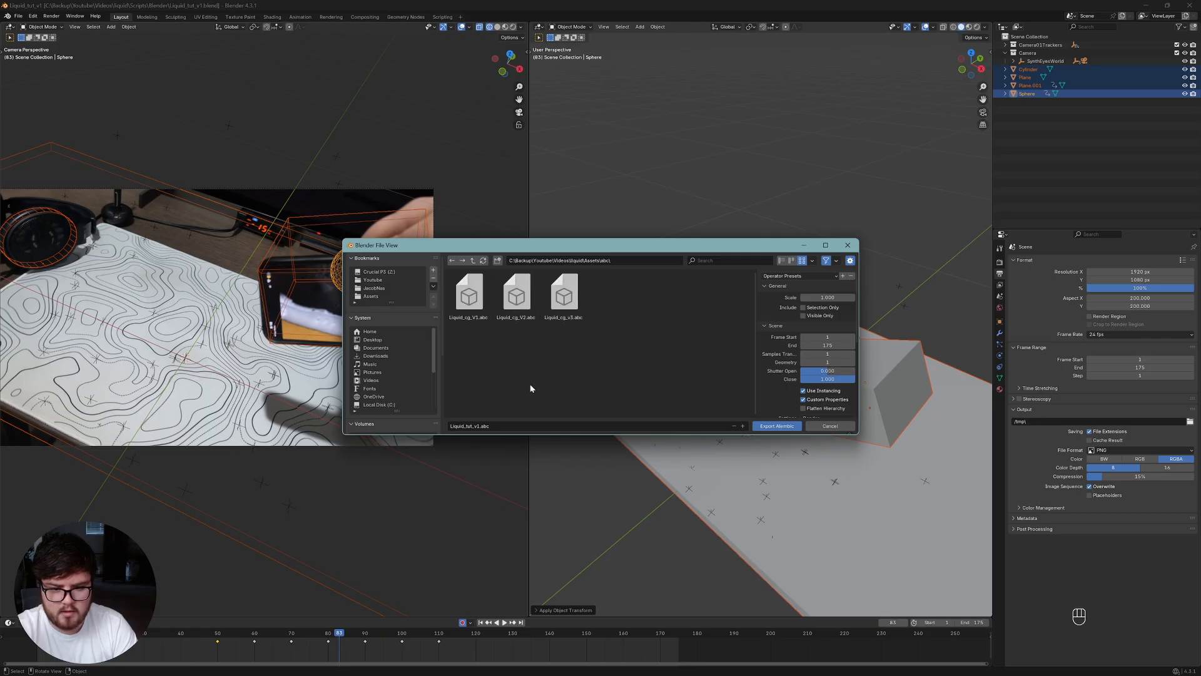
Name the Alembic file Liquid_tut_v1.abc, limit it to the selected objects, and export it.
{"action": "left_click", "coordinate": [514, 423]}
{"action": "type", "text": "L"}
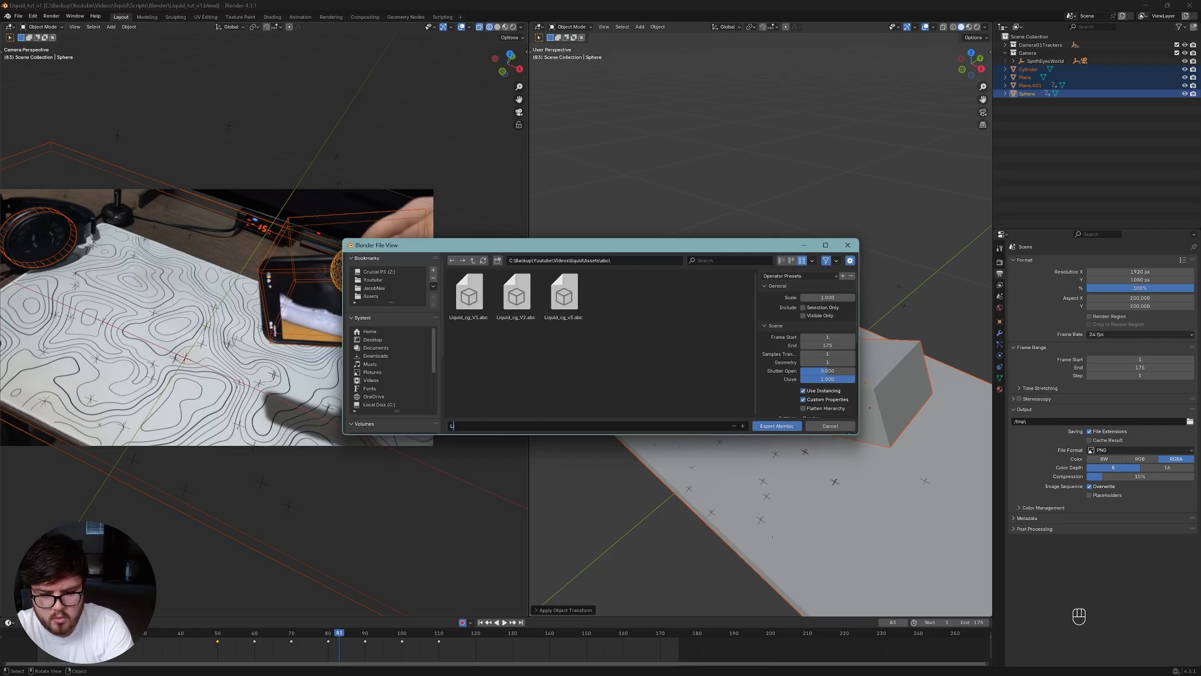
{"action": "type", "text": "iquid_tut_v1.abc"}
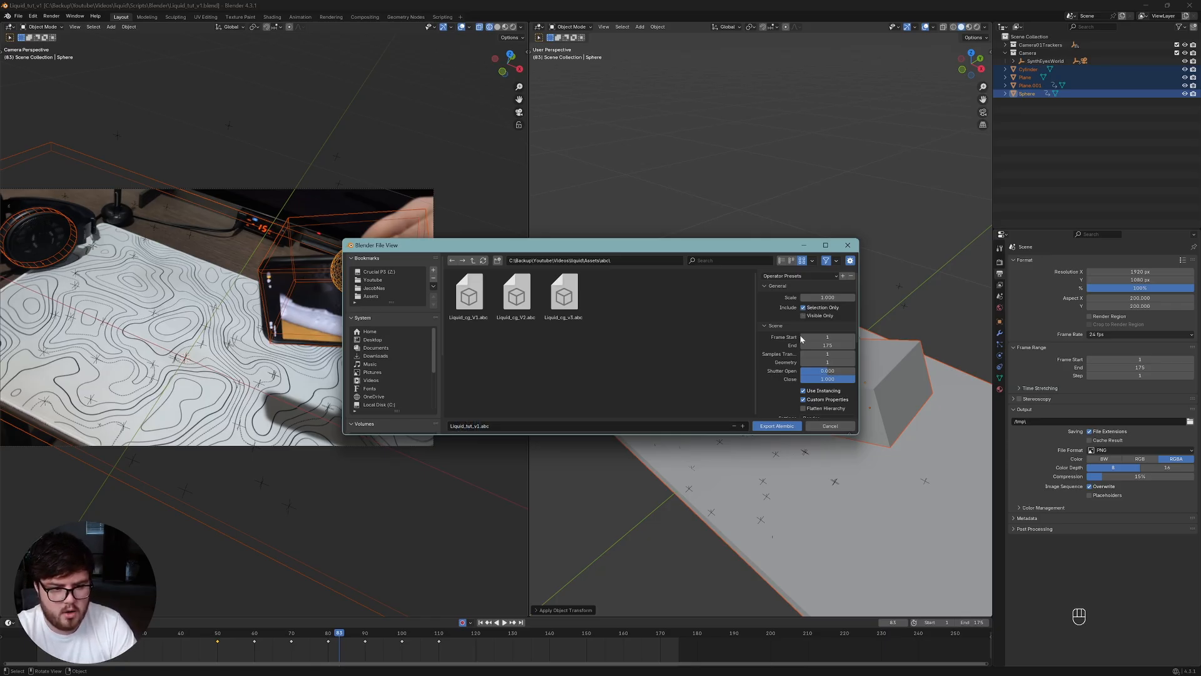
{"action": "scroll", "coordinate": [772, 353], "scroll_direction": "down", "scroll_amount": 3}
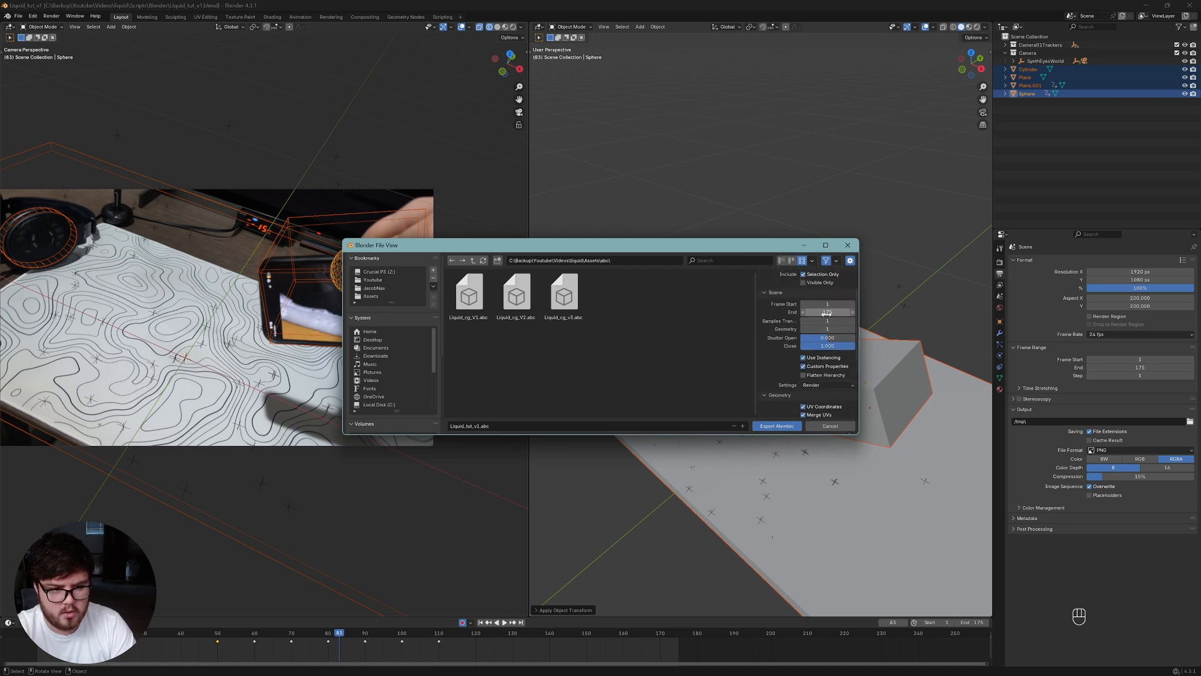
{"action": "scroll", "coordinate": [776, 378], "scroll_direction": "down", "scroll_amount": 5}
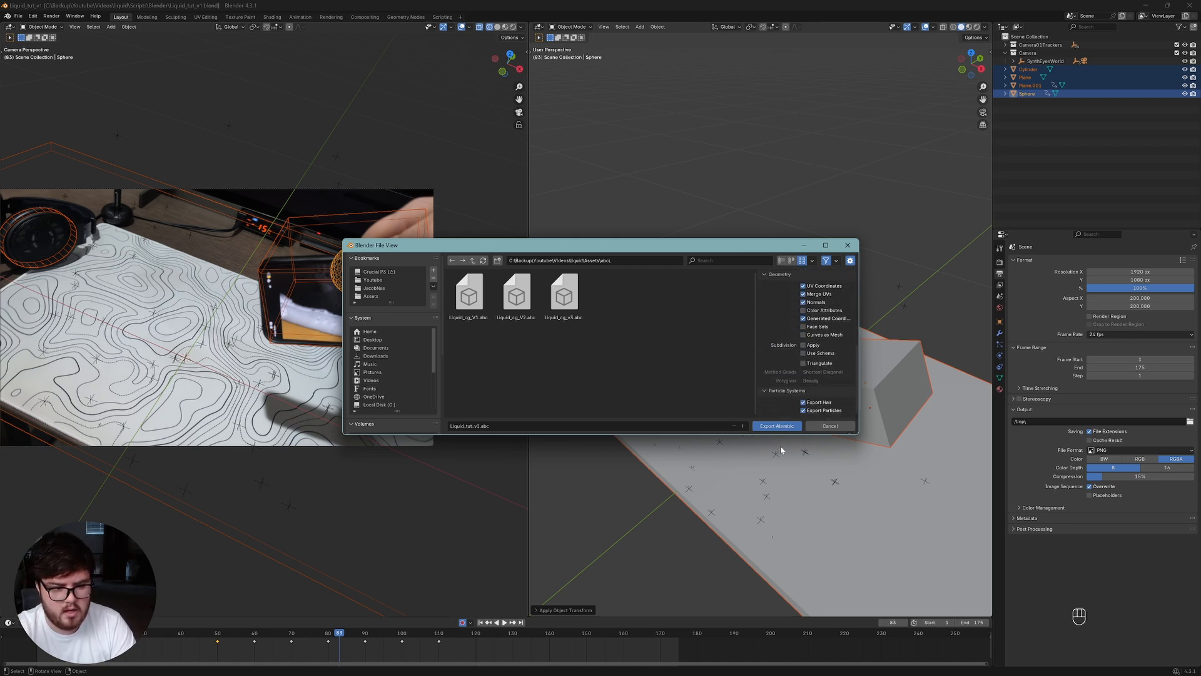
{"action": "left_click", "coordinate": [777, 425]}
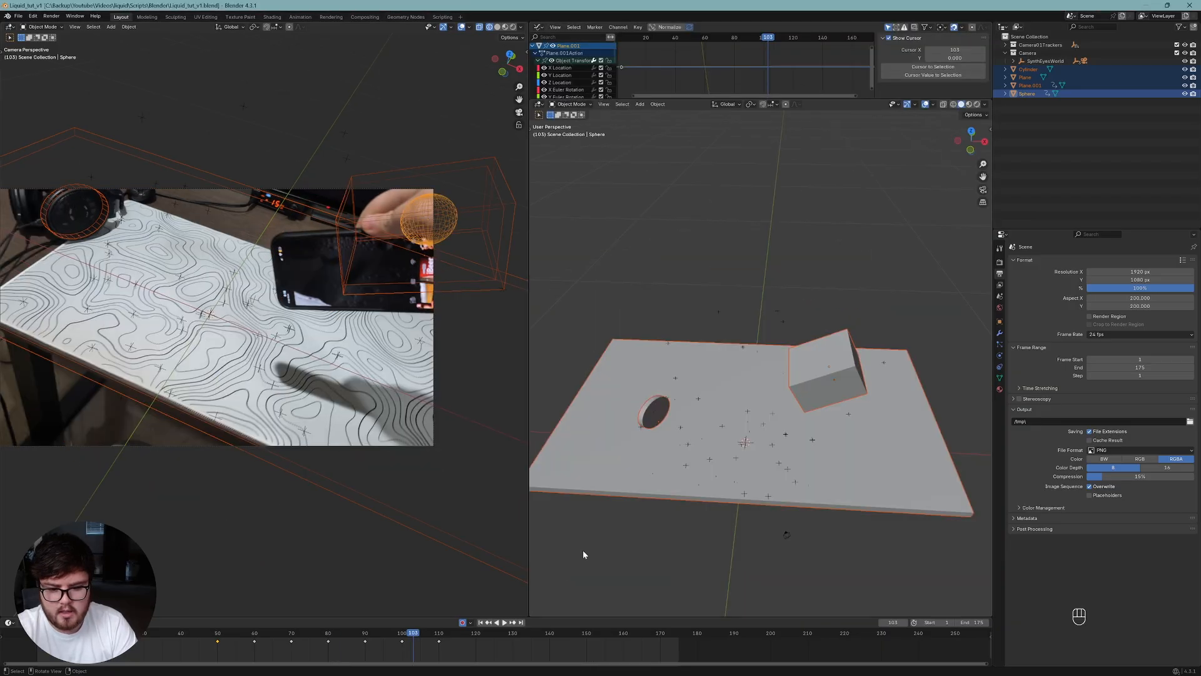
Switch to LiquiGen, create a new project, and slightly enlarge the node graph area.
{"action": "left_click", "coordinate": [782, 669]}
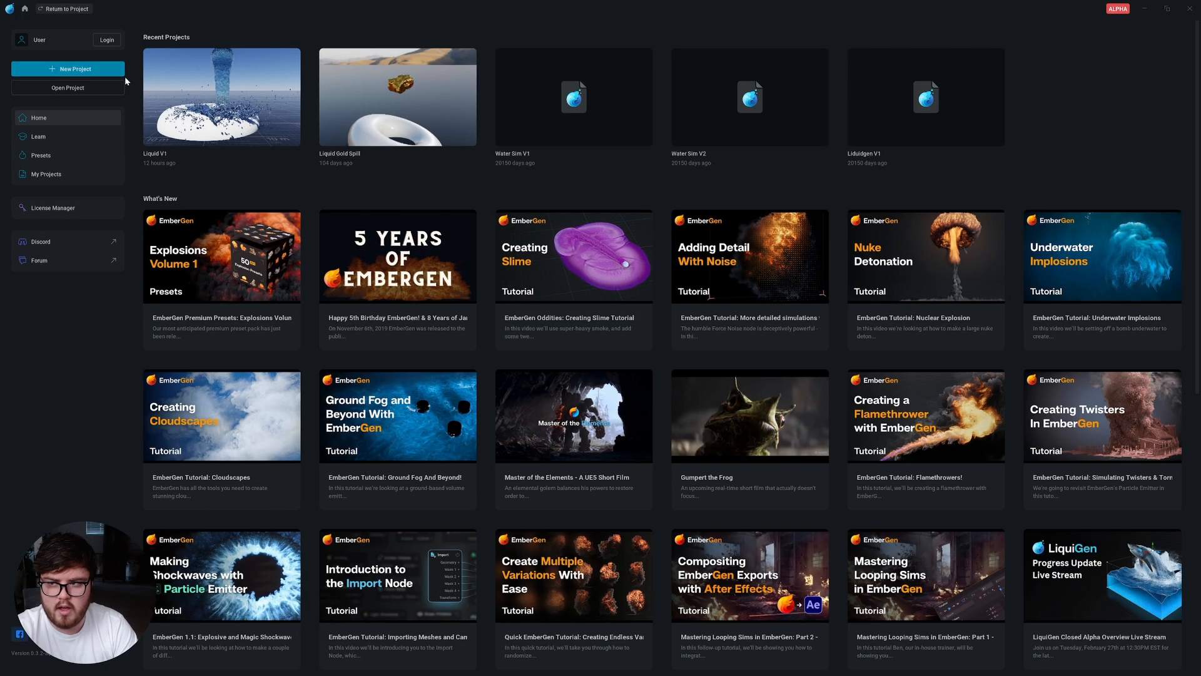
{"action": "left_click", "coordinate": [77, 69]}
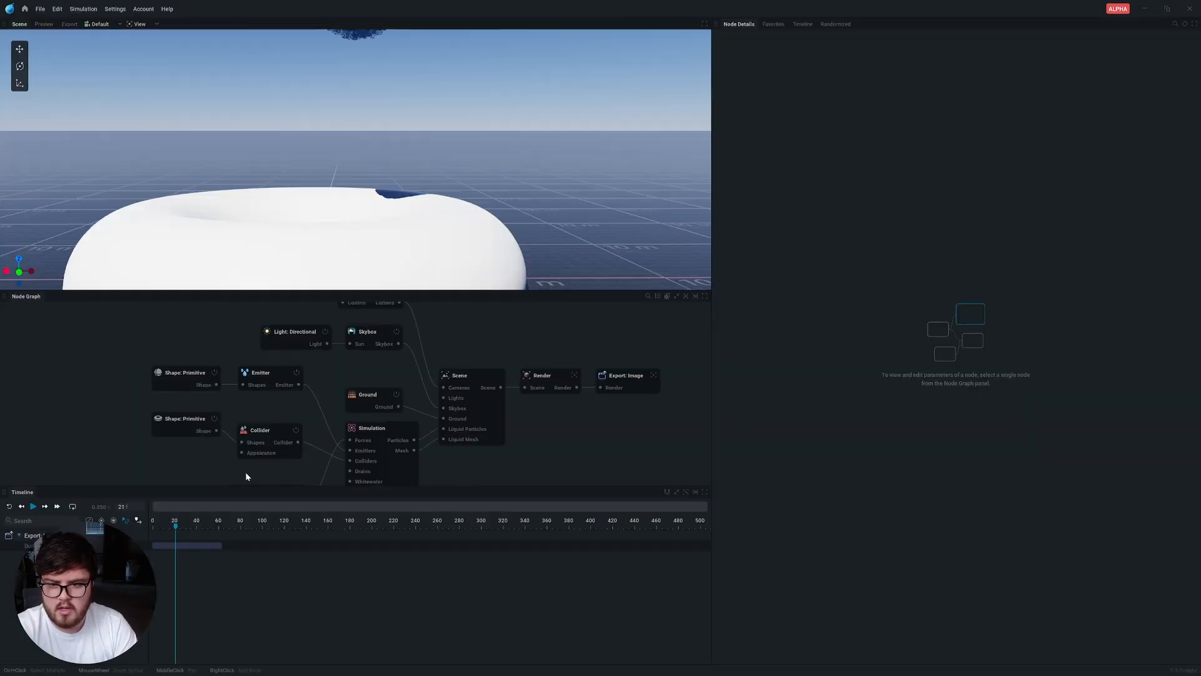
{"action": "scroll", "coordinate": [337, 250], "scroll_direction": "down", "scroll_amount": 5}
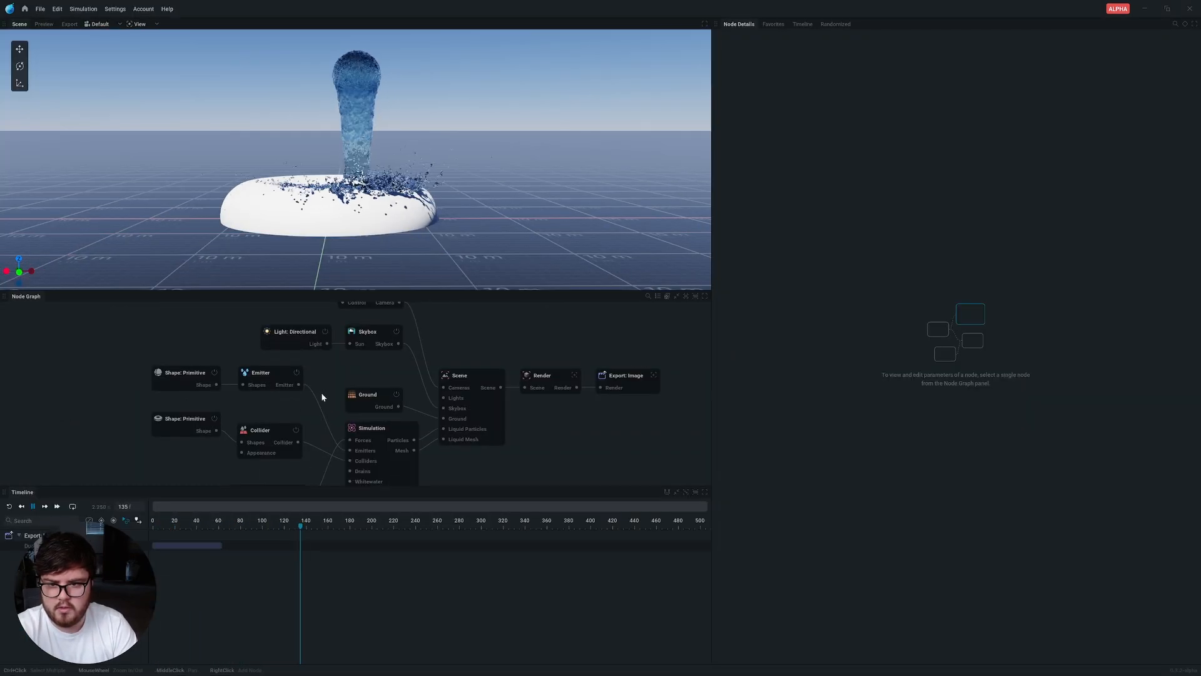
{"action": "middle_click_drag", "start_coordinate": [313, 410], "coordinate": [441, 370]}
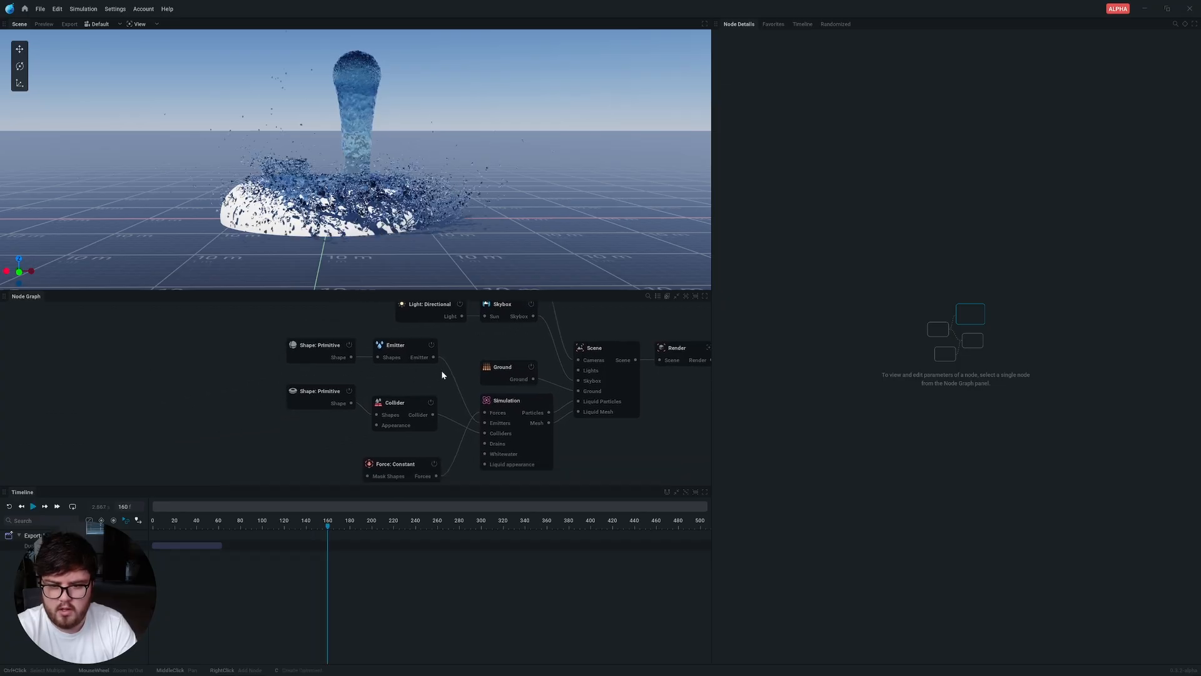
{"action": "left_click_drag", "start_coordinate": [513, 287], "coordinate": [513, 271]}
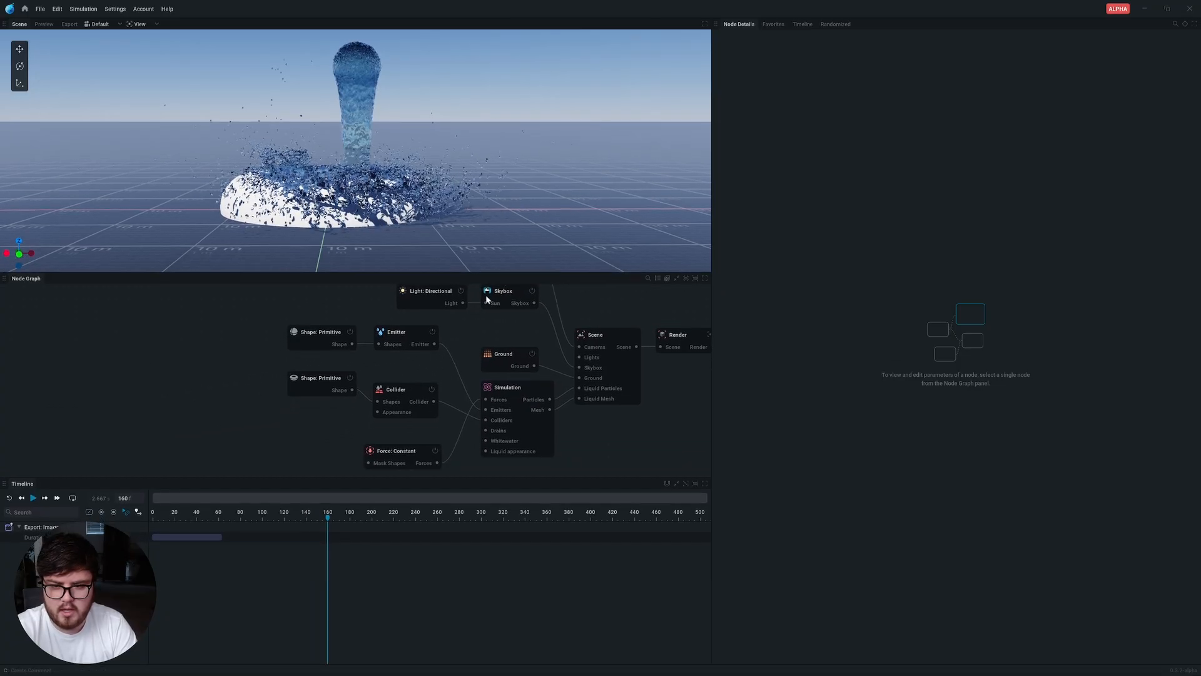
{"action": "middle_click_drag", "start_coordinate": [428, 352], "coordinate": [467, 344]}
Disconnect the torus Shape: Primitive node from the Collider and delete it.
{"action": "left_click", "coordinate": [360, 401]}
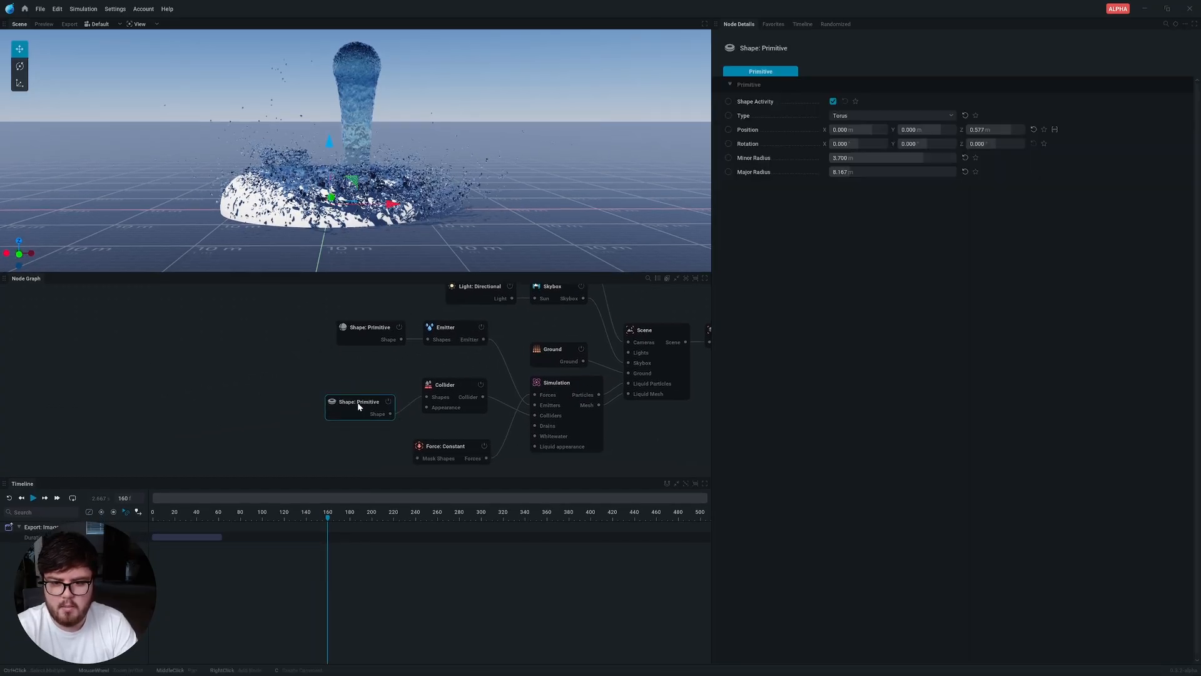
{"action": "left_click_drag", "start_coordinate": [348, 400], "coordinate": [349, 394]}
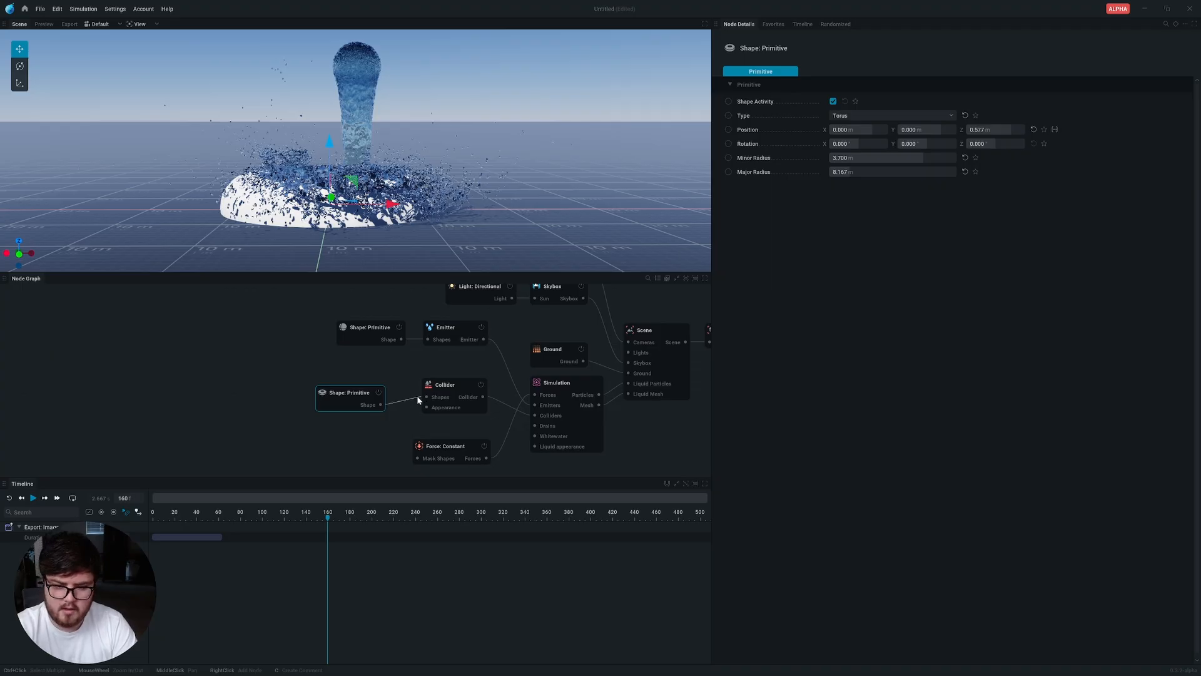
{"action": "left_click_drag", "start_coordinate": [417, 396], "coordinate": [385, 408]}
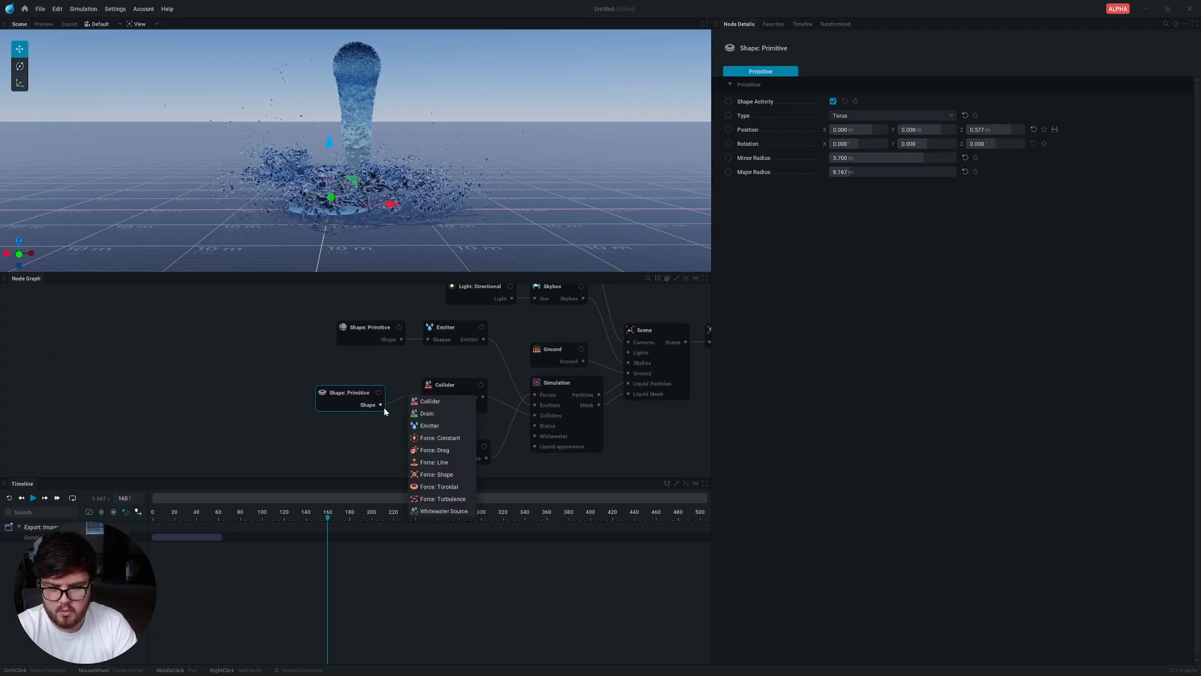
{"action": "left_click", "coordinate": [346, 401]}
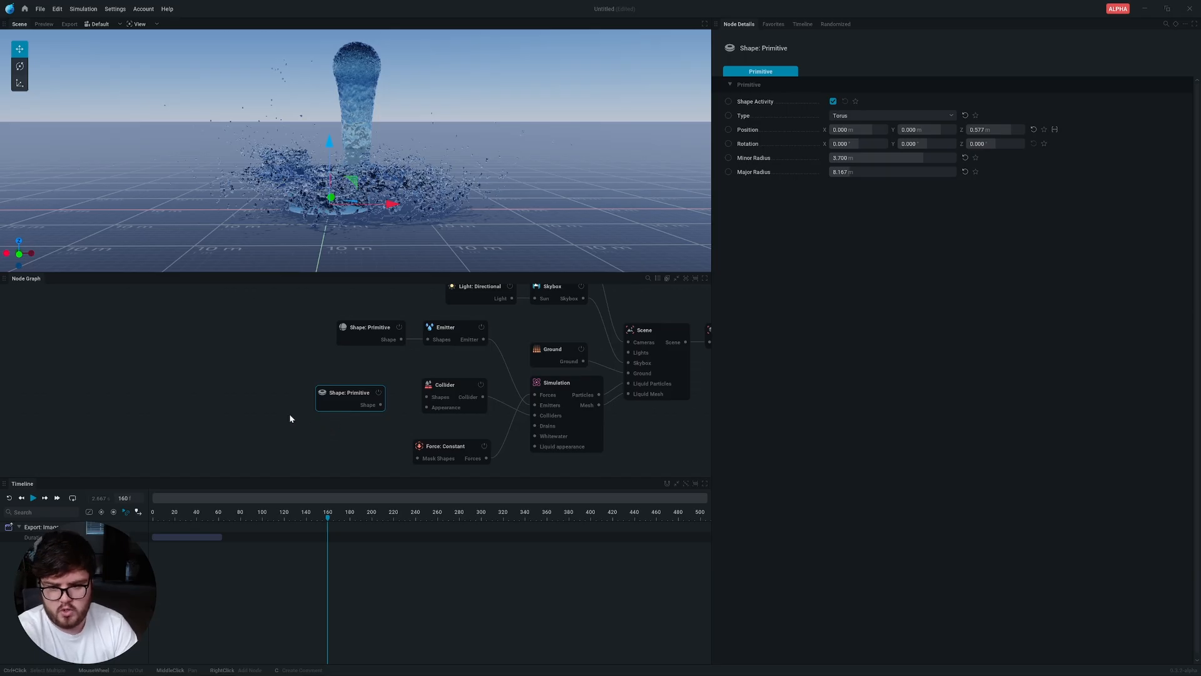
{"action": "key", "text": "Delete"}
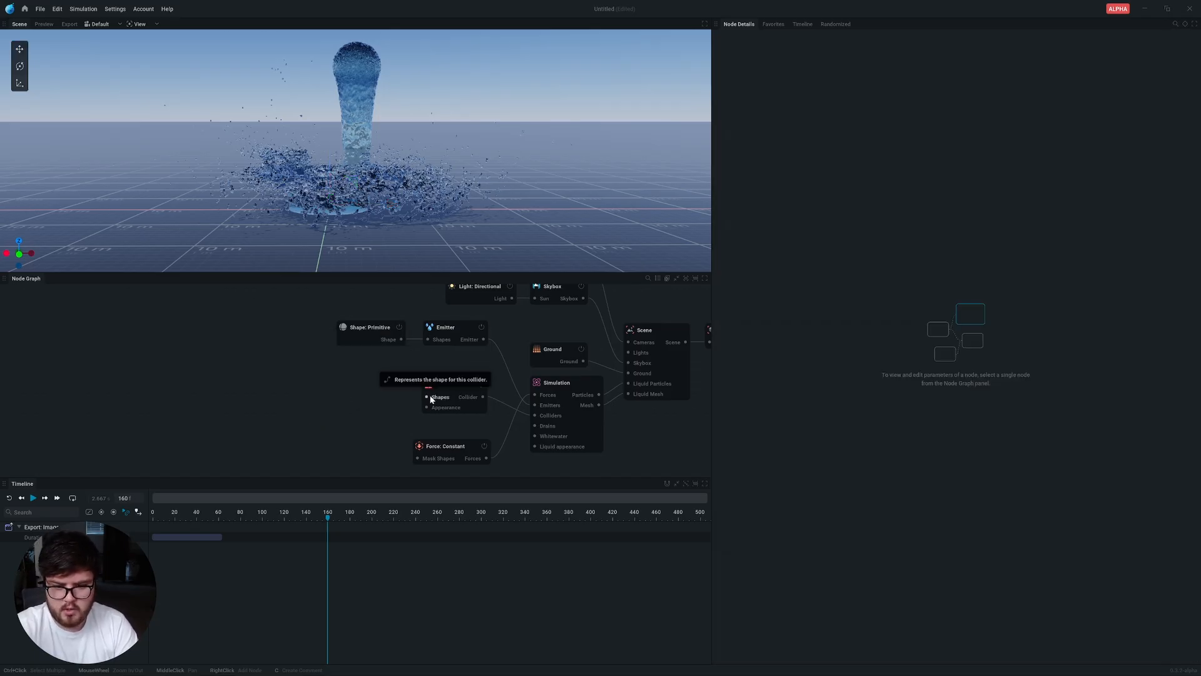
Add an Import node to the Collider's Shapes input and load Liquid_tut_v1.abc from the Assets\abc folder.
{"action": "left_click_drag", "start_coordinate": [432, 398], "coordinate": [360, 389]}
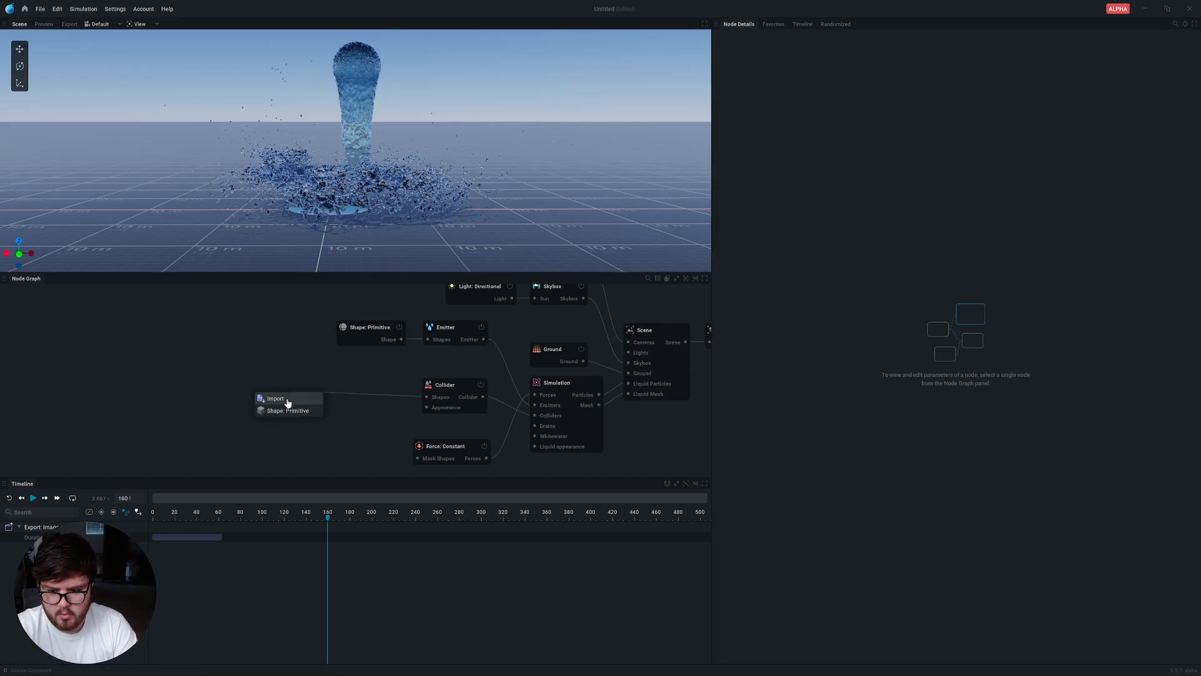
{"action": "left_click", "coordinate": [286, 401]}
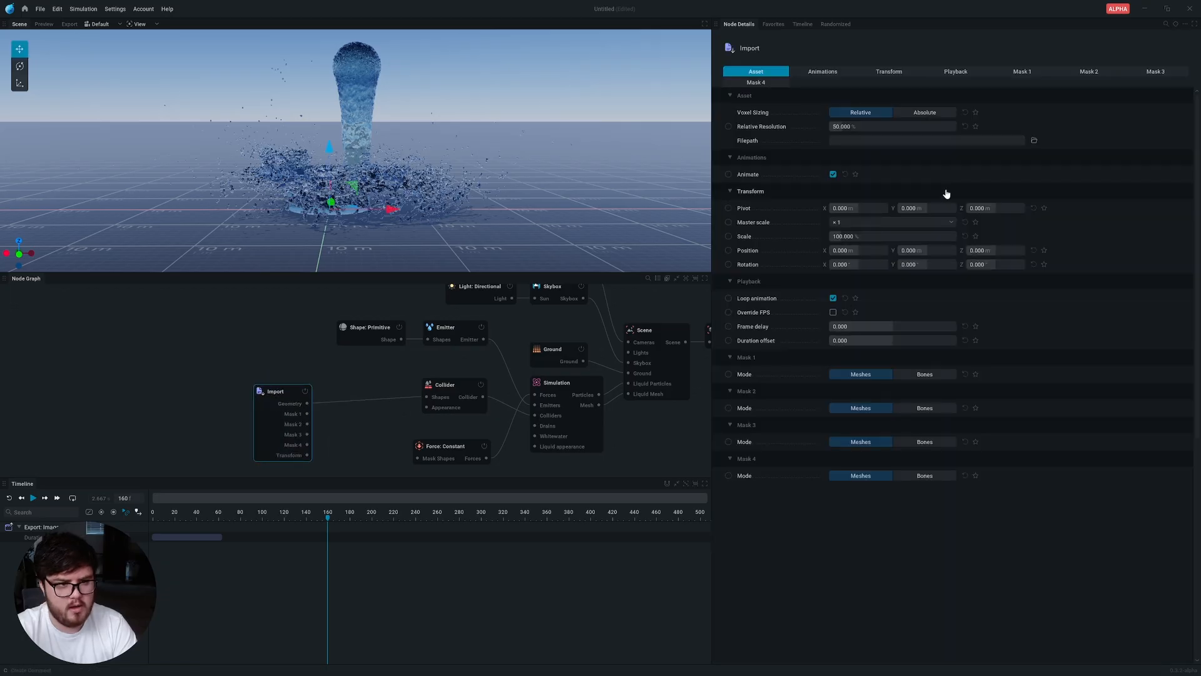
{"action": "left_click", "coordinate": [1034, 140]}
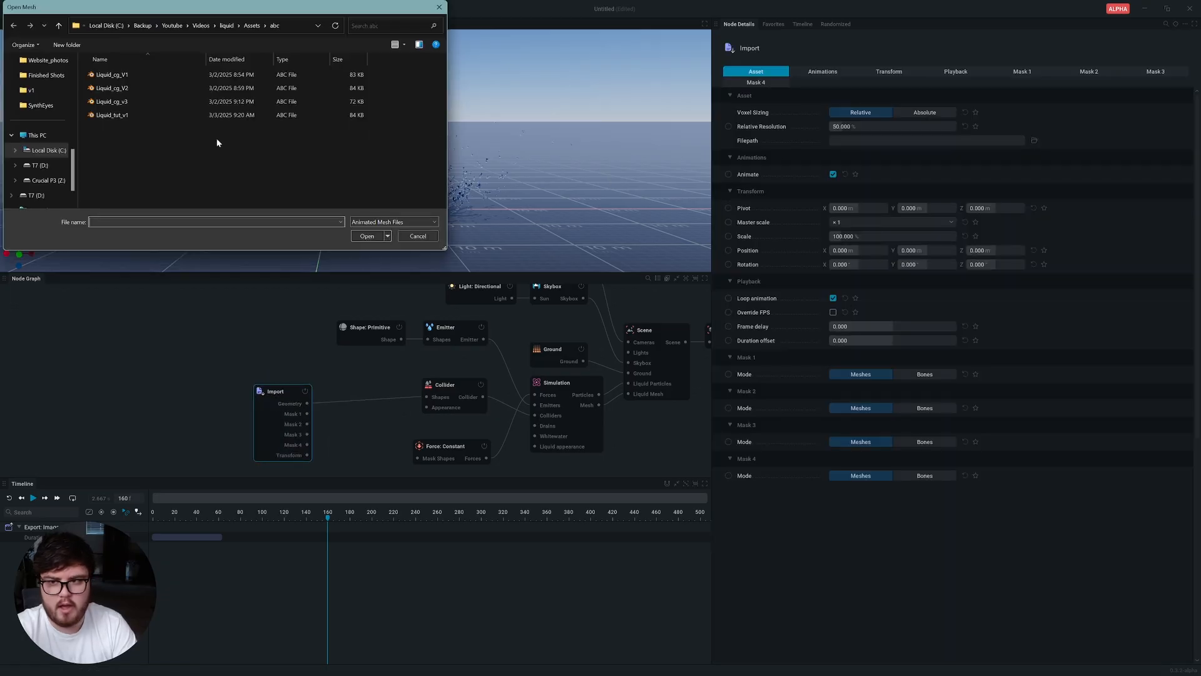
{"action": "left_click", "coordinate": [131, 115]}
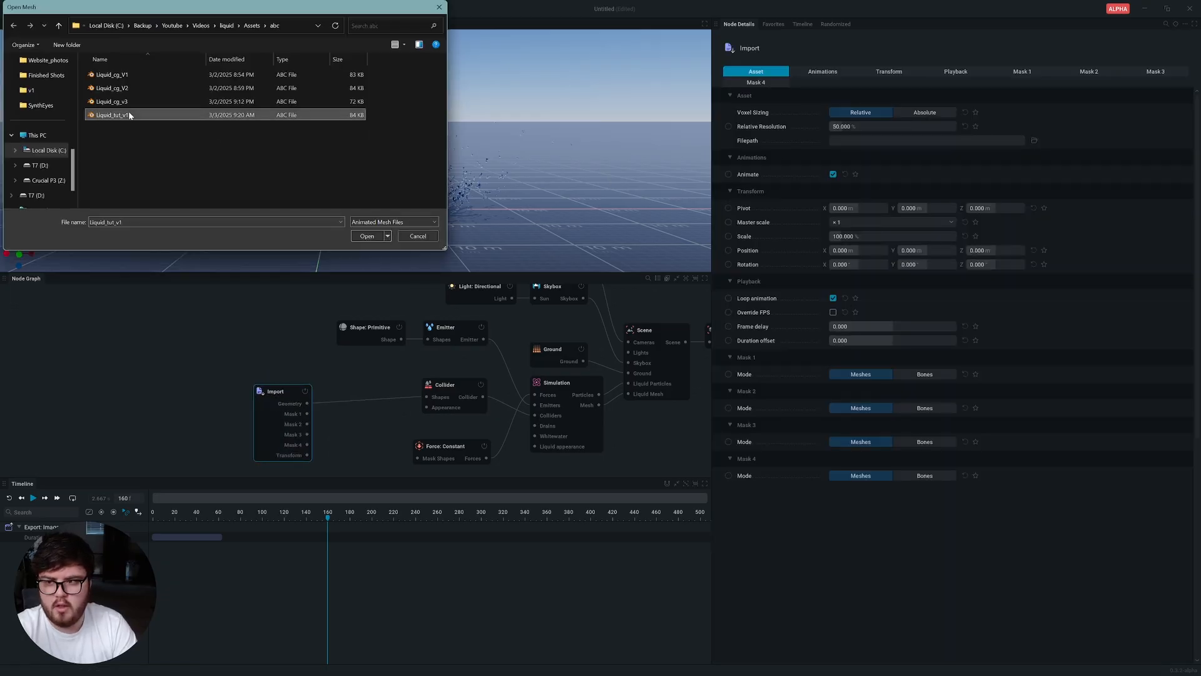
{"action": "left_click", "coordinate": [366, 236]}
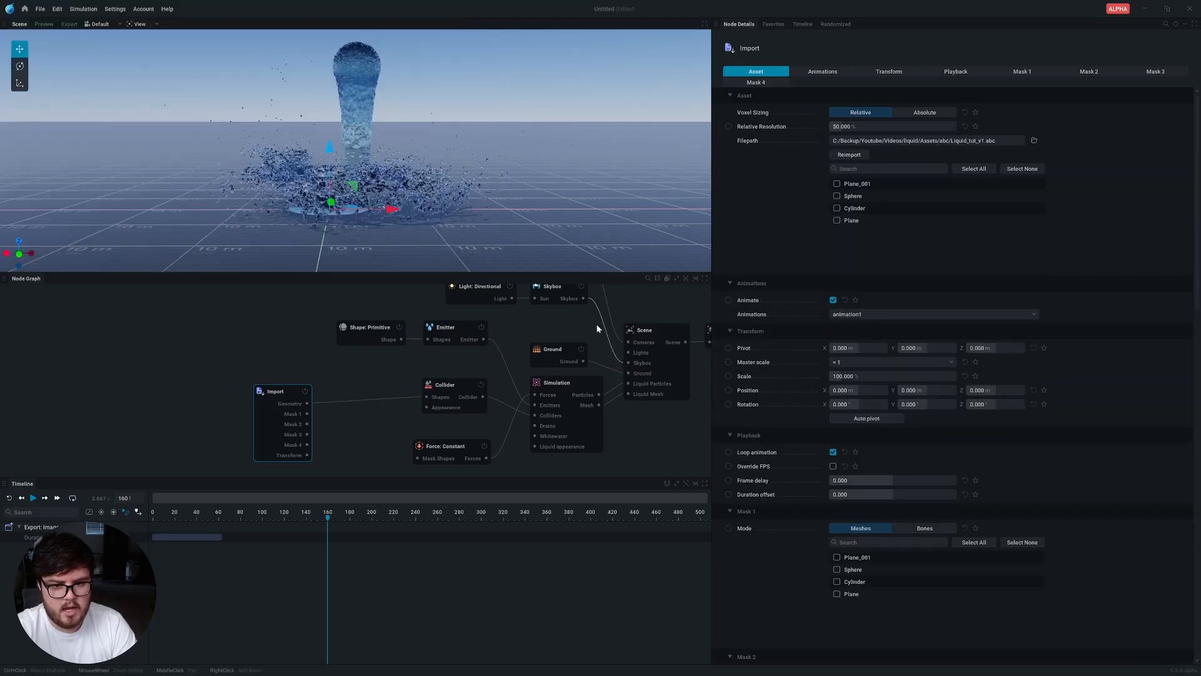
Set the Simulation node's step rate to 24 Hz and apply it with a simulation reset.
{"action": "left_click", "coordinate": [555, 383]}
{"action": "left_click", "coordinate": [858, 117]}
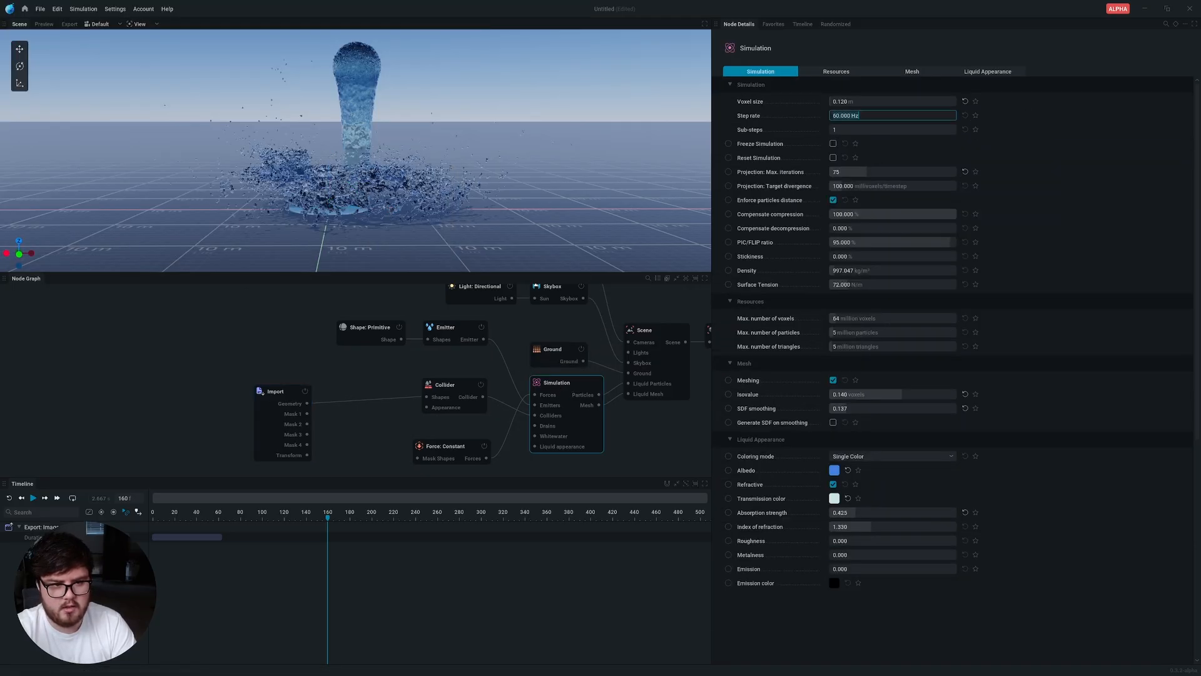
{"action": "type", "text": "24"}
{"action": "key", "text": "Return"}
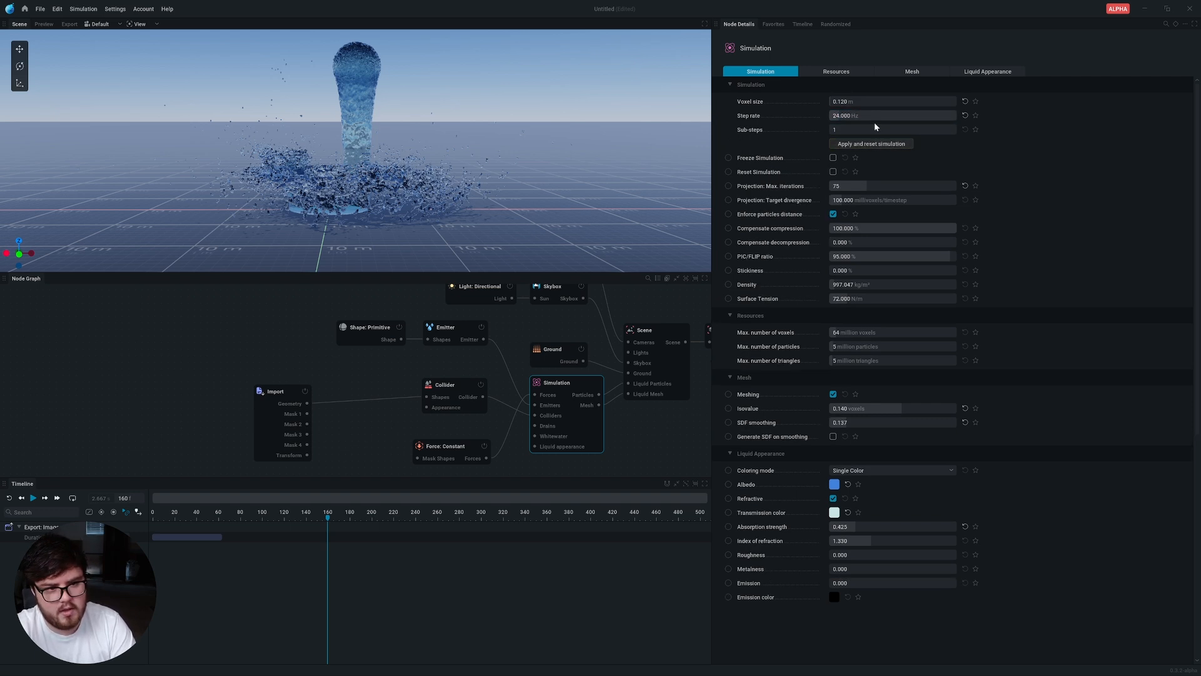
{"action": "left_click", "coordinate": [869, 145]}
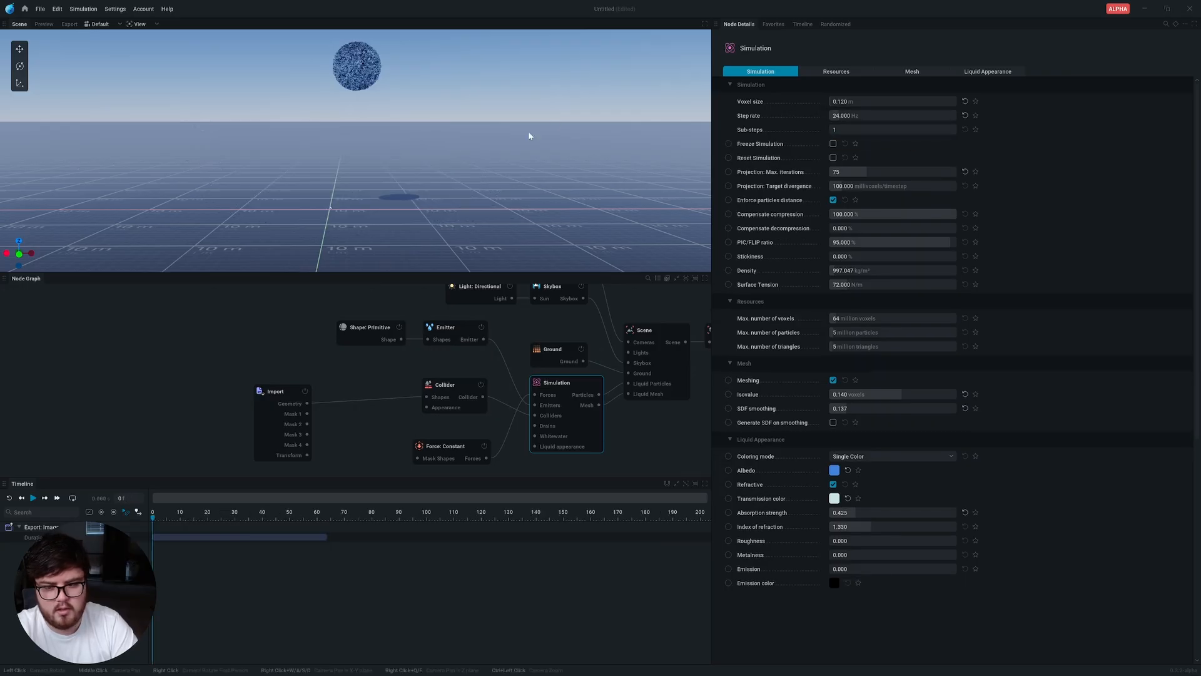
Set the Import node's master scale to ×10 to enlarge the imported geometry.
{"action": "left_click_drag", "start_coordinate": [276, 398], "coordinate": [273, 393]}
{"action": "scroll", "coordinate": [322, 217], "scroll_direction": "up", "scroll_amount": 5}
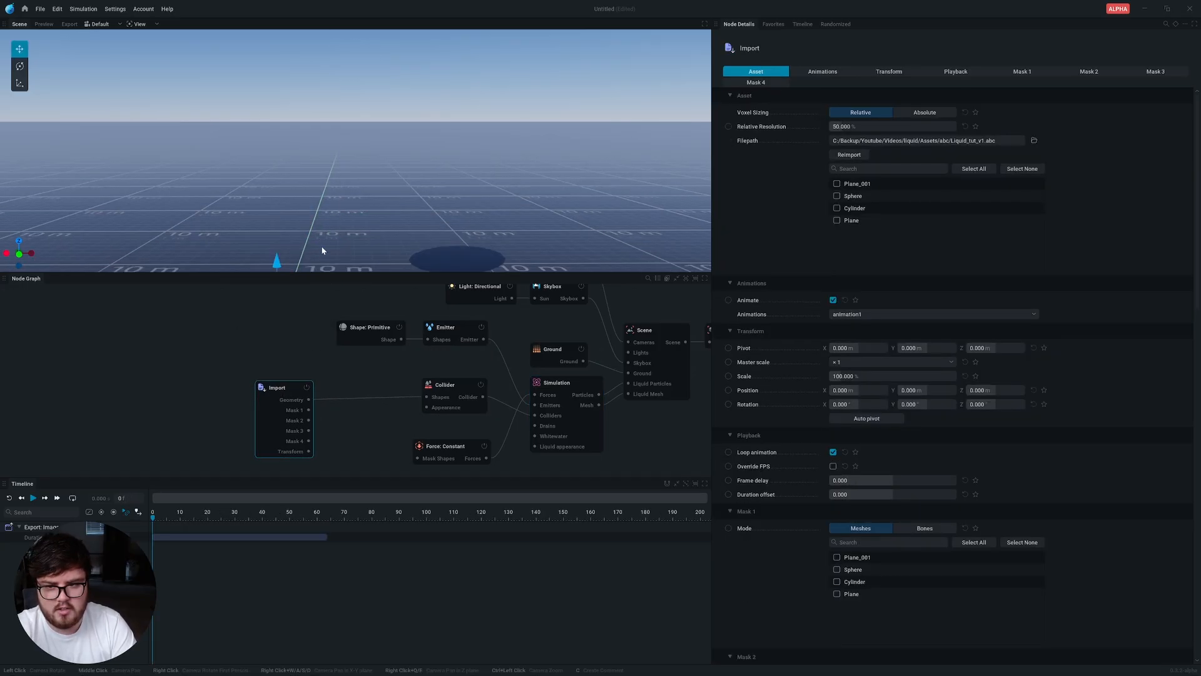
{"action": "middle_click_drag", "start_coordinate": [321, 246], "coordinate": [337, 220]}
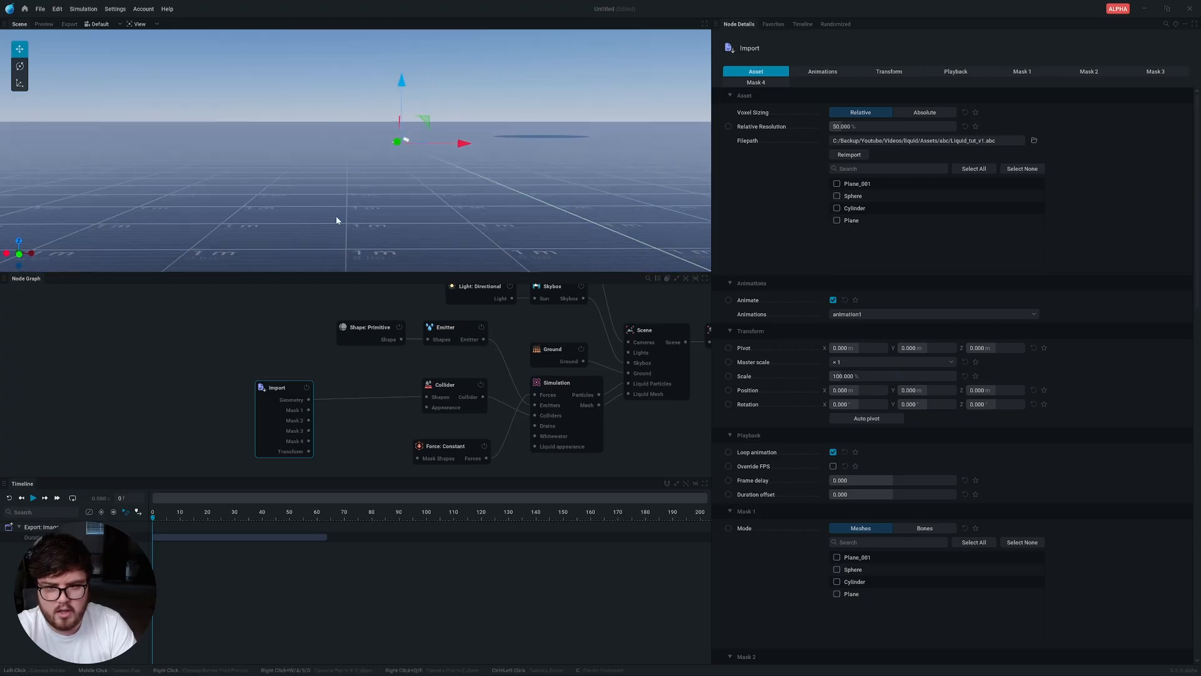
{"action": "scroll", "coordinate": [424, 139], "scroll_direction": "up", "scroll_amount": 6}
{"action": "scroll", "coordinate": [428, 141], "scroll_direction": "down", "scroll_amount": 5}
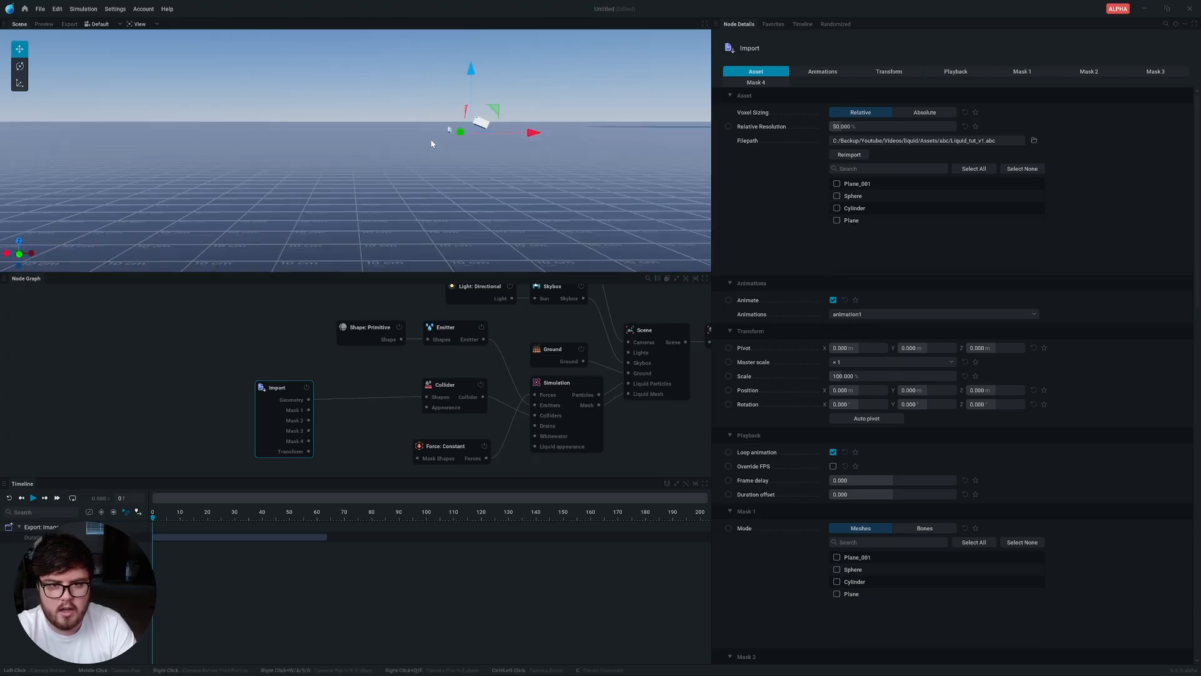
{"action": "scroll", "coordinate": [430, 144], "scroll_direction": "down", "scroll_amount": 6}
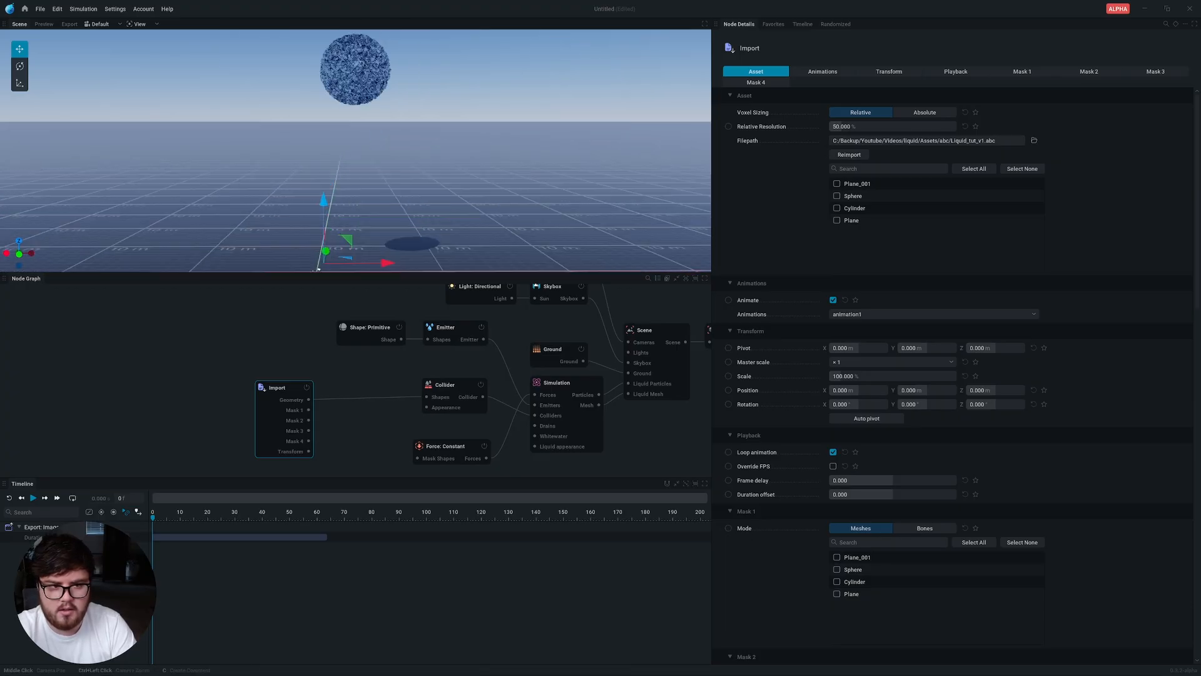
{"action": "left_click", "coordinate": [849, 363]}
{"action": "left_click", "coordinate": [843, 434]}
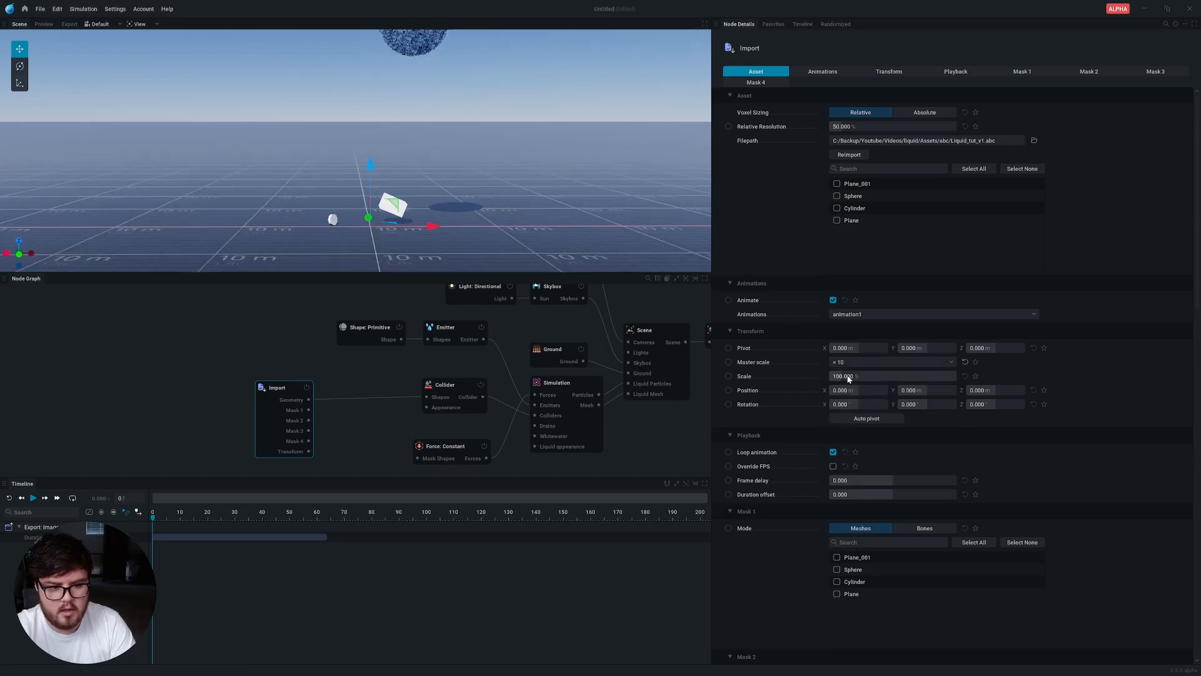
Raise the imported geometry's scale to 1000% and check its size against the emitter sphere.
{"action": "left_click", "coordinate": [849, 376]}
{"action": "type", "text": "200"}
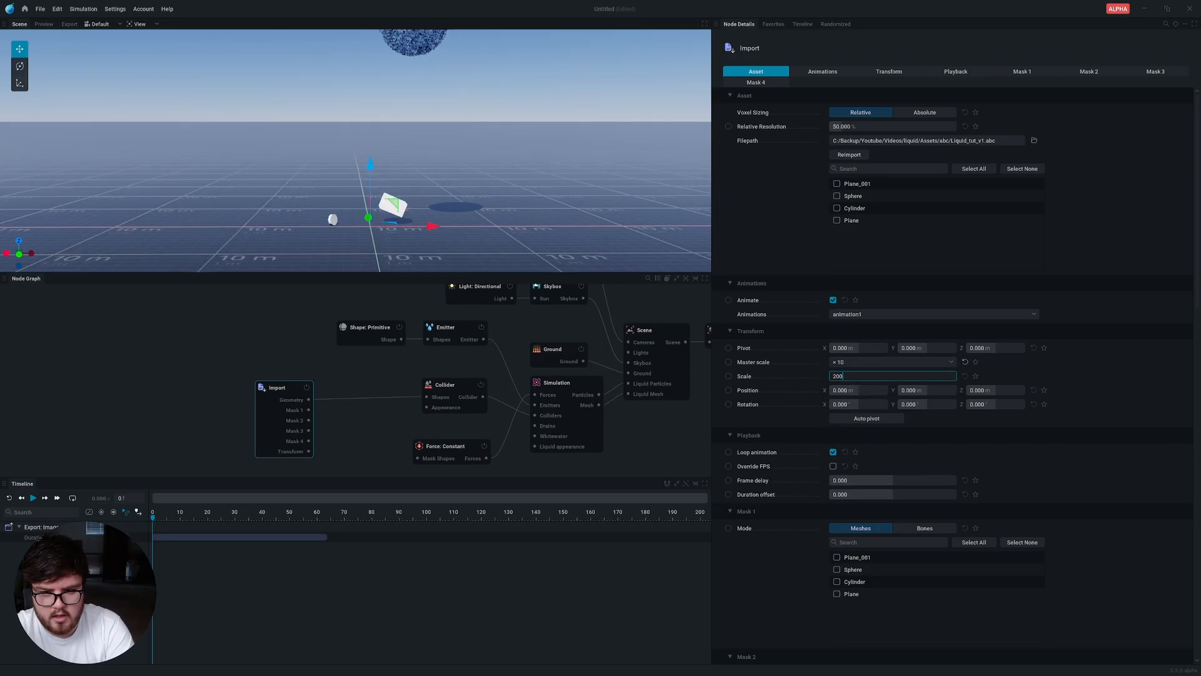
{"action": "key", "text": "Return"}
{"action": "left_click_drag", "start_coordinate": [851, 376], "coordinate": [958, 377]}
{"action": "scroll", "coordinate": [445, 110], "scroll_direction": "down", "scroll_amount": 3}
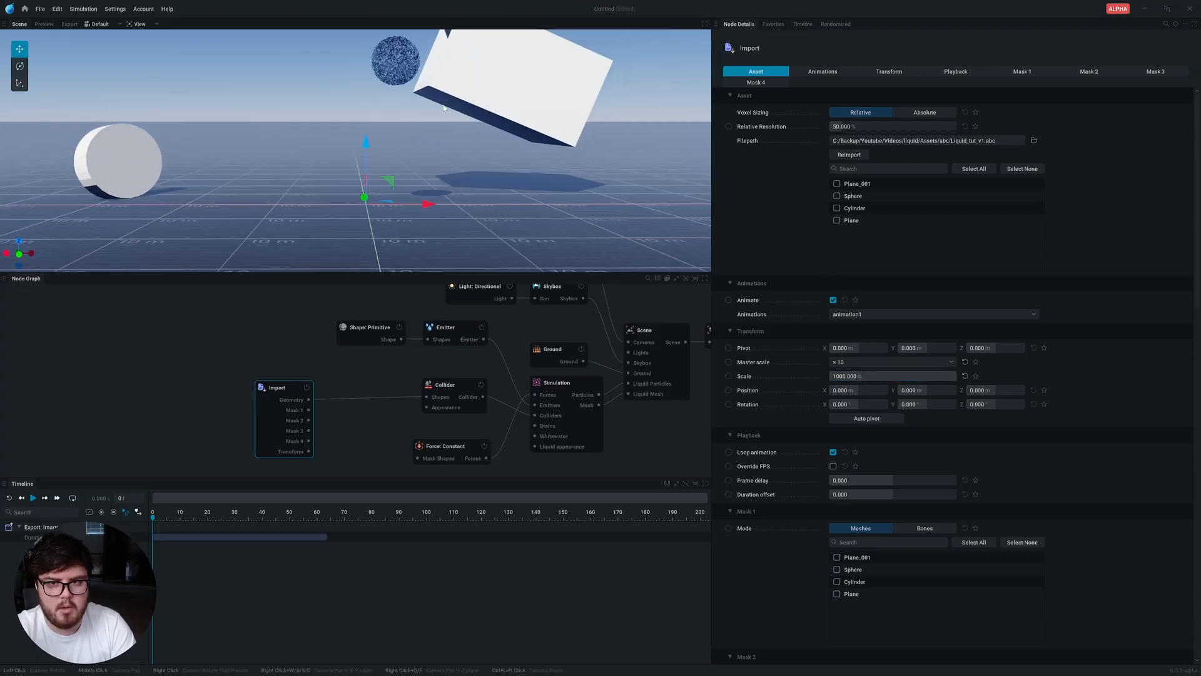
{"action": "mouse_move", "coordinate": [446, 108]}
{"action": "middle_mouse_down"}
{"action": "mouse_move", "coordinate": [619, 274]}
{"action": "mouse_move", "coordinate": [536, 243]}
{"action": "mouse_move", "coordinate": [472, 93]}
{"action": "mouse_move", "coordinate": [454, 95]}
{"action": "middle_mouse_up"}
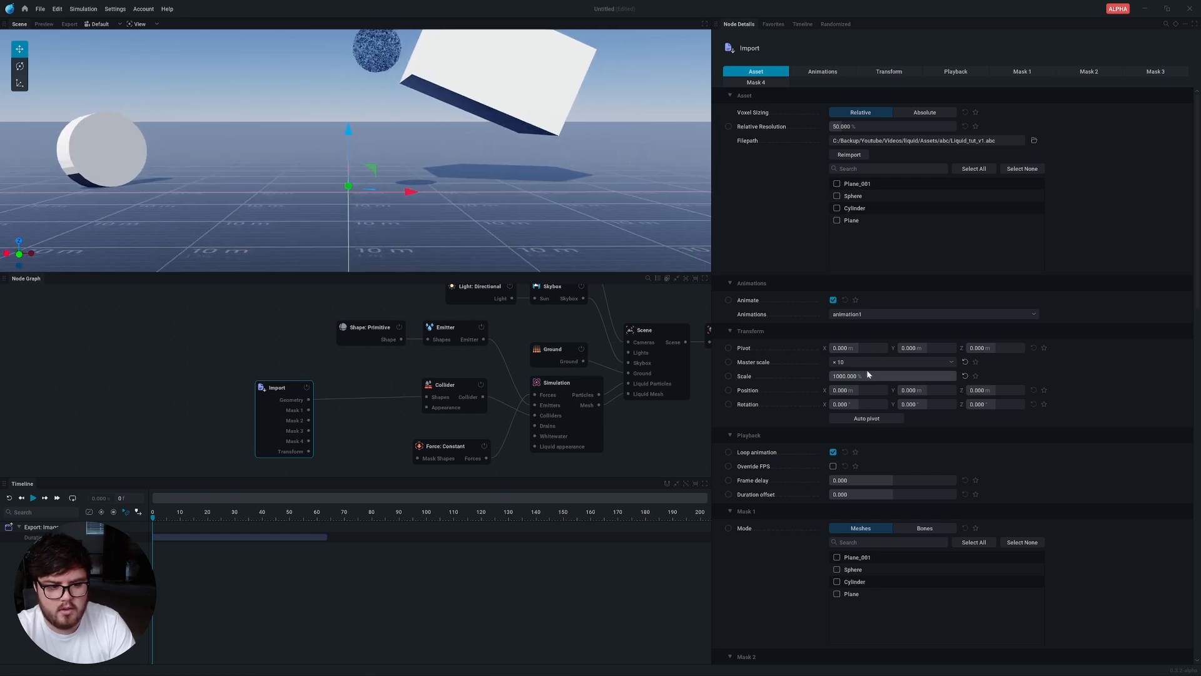
{"action": "left_click_drag", "start_coordinate": [527, 162], "coordinate": [474, 157]}
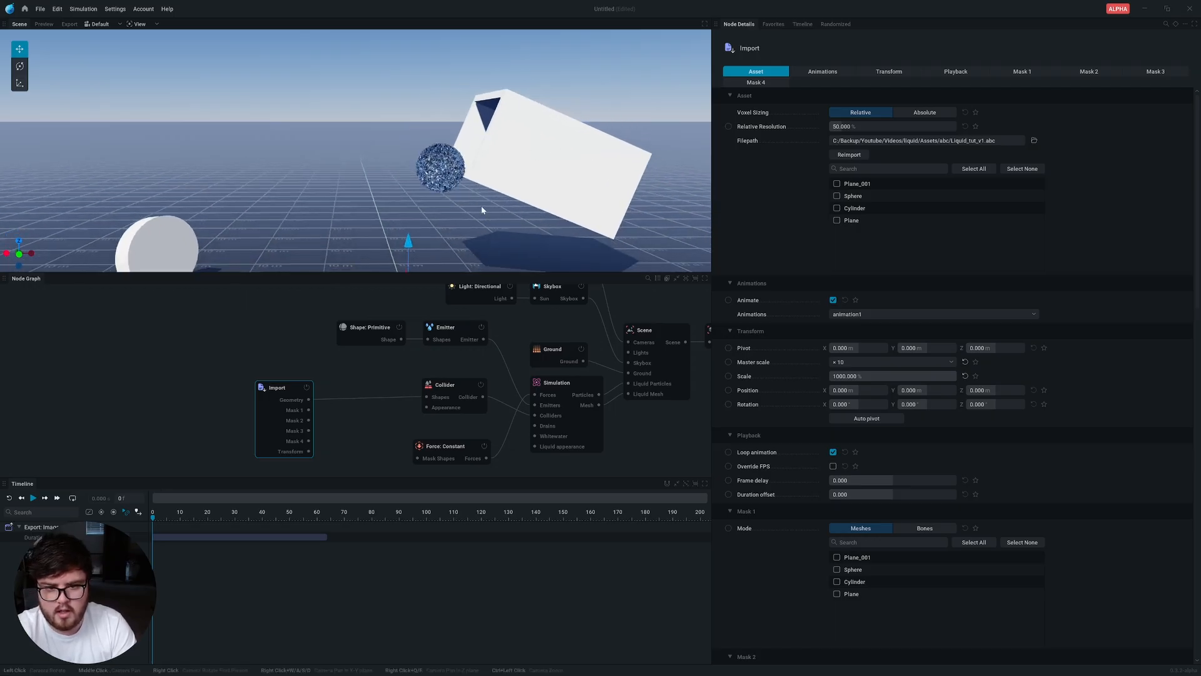
{"action": "left_click_drag", "start_coordinate": [482, 210], "coordinate": [475, 241]}
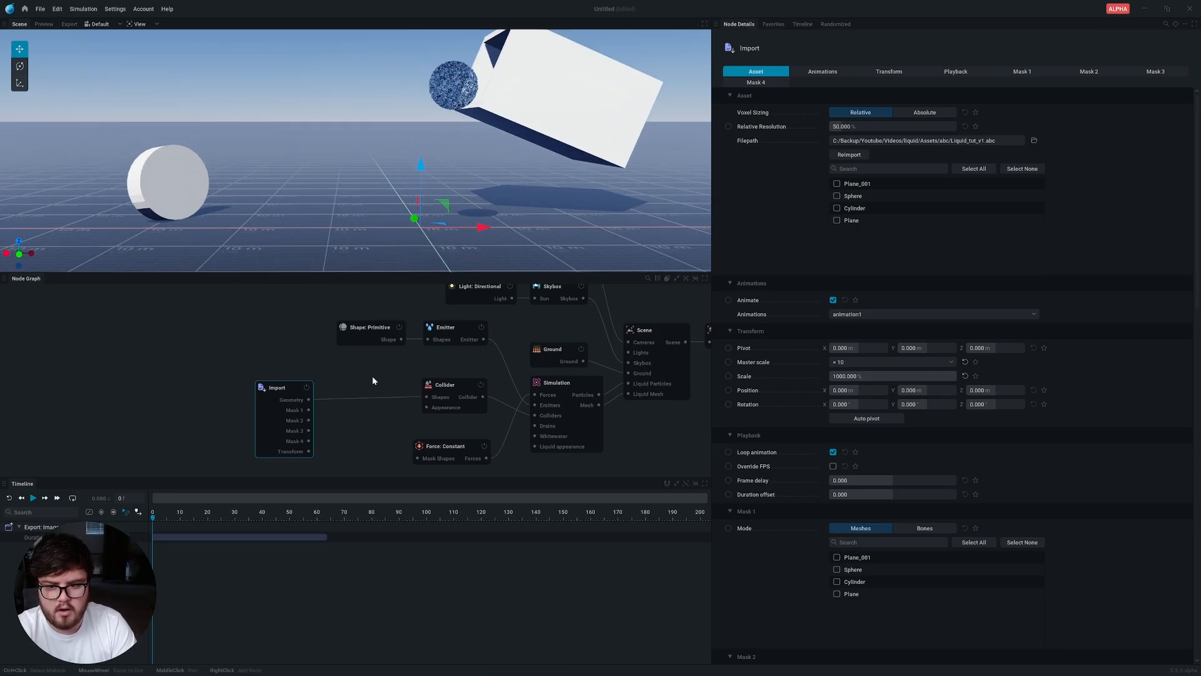
Save the project as liquidgen_tut_v1 in the liquid project's Scripts folder and nudge the Import node slightly.
{"action": "middle_click_drag", "start_coordinate": [373, 381], "coordinate": [377, 397]}
{"action": "key", "text": "ctrl+s"}
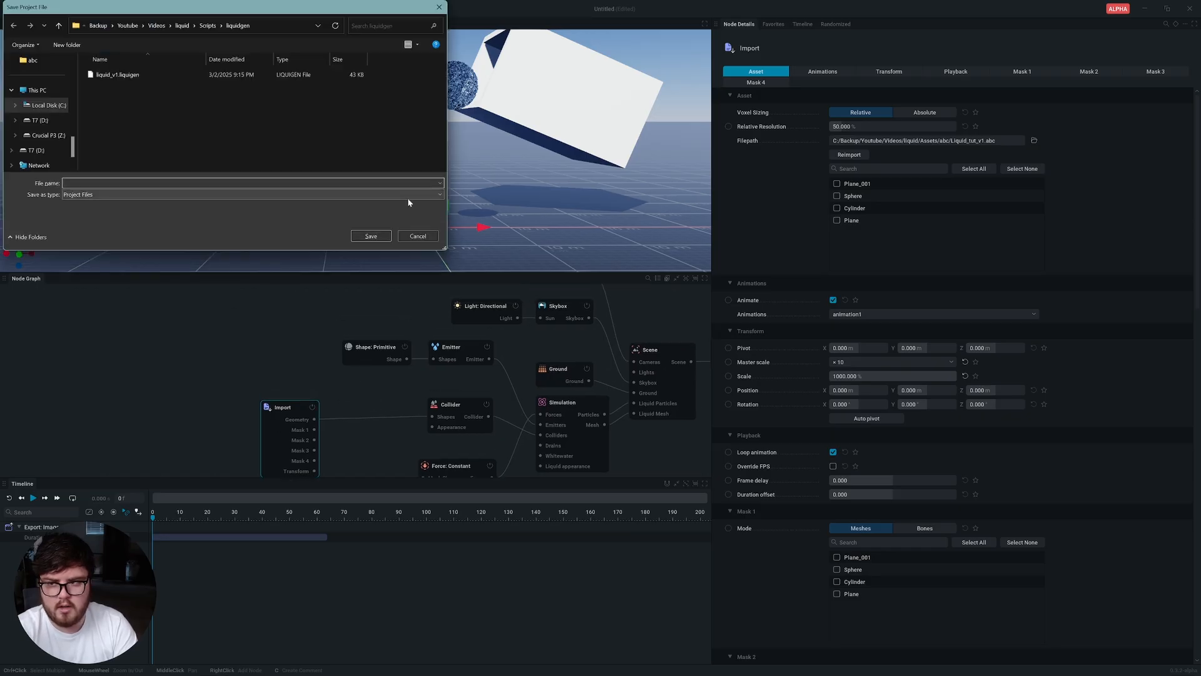
{"action": "type", "text": "liq"}
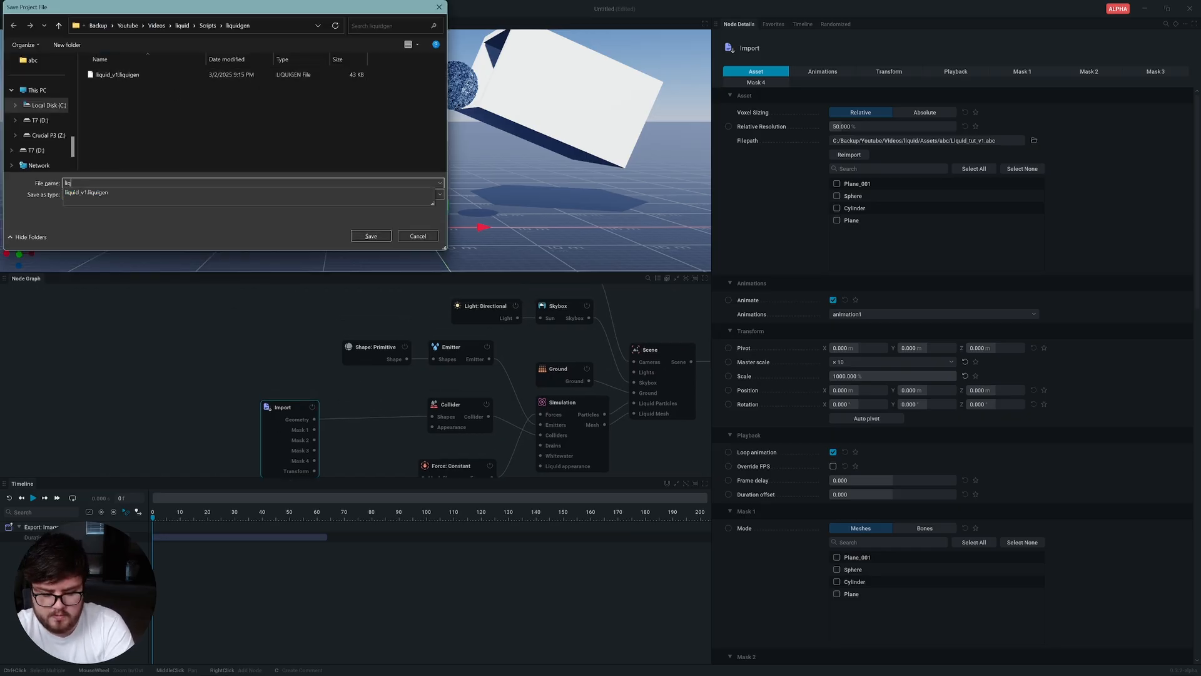
{"action": "type", "text": "uidgen"}
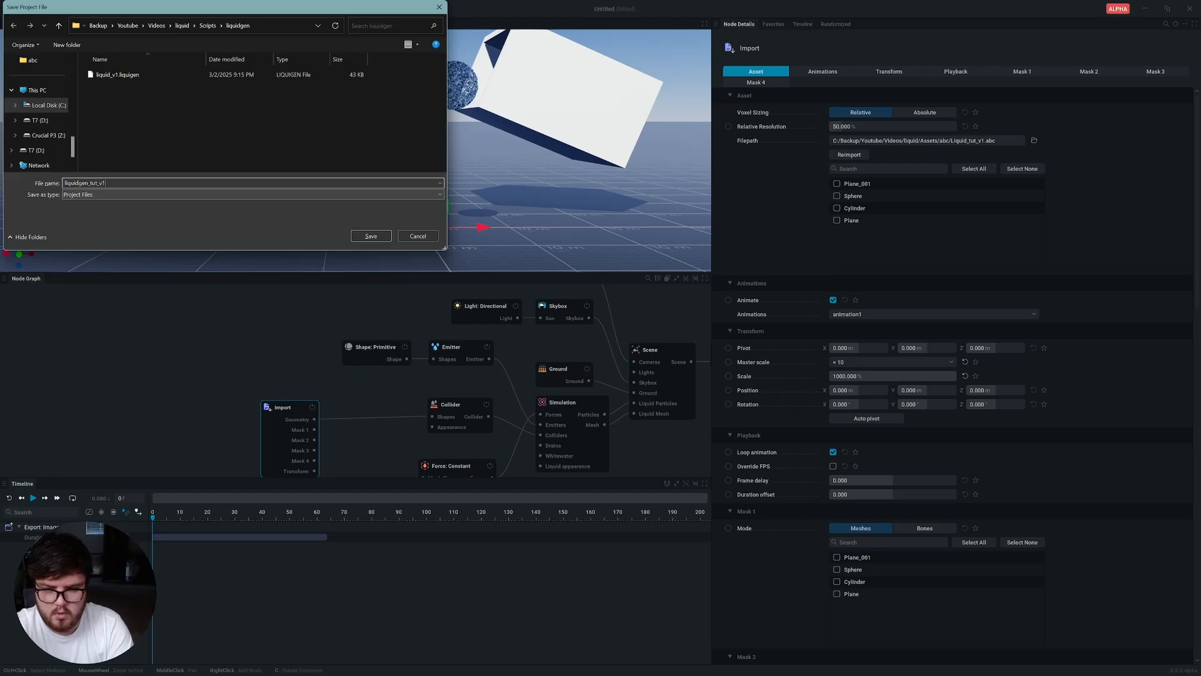
{"action": "type", "text": "_tut_v1"}
{"action": "key", "text": "Return"}
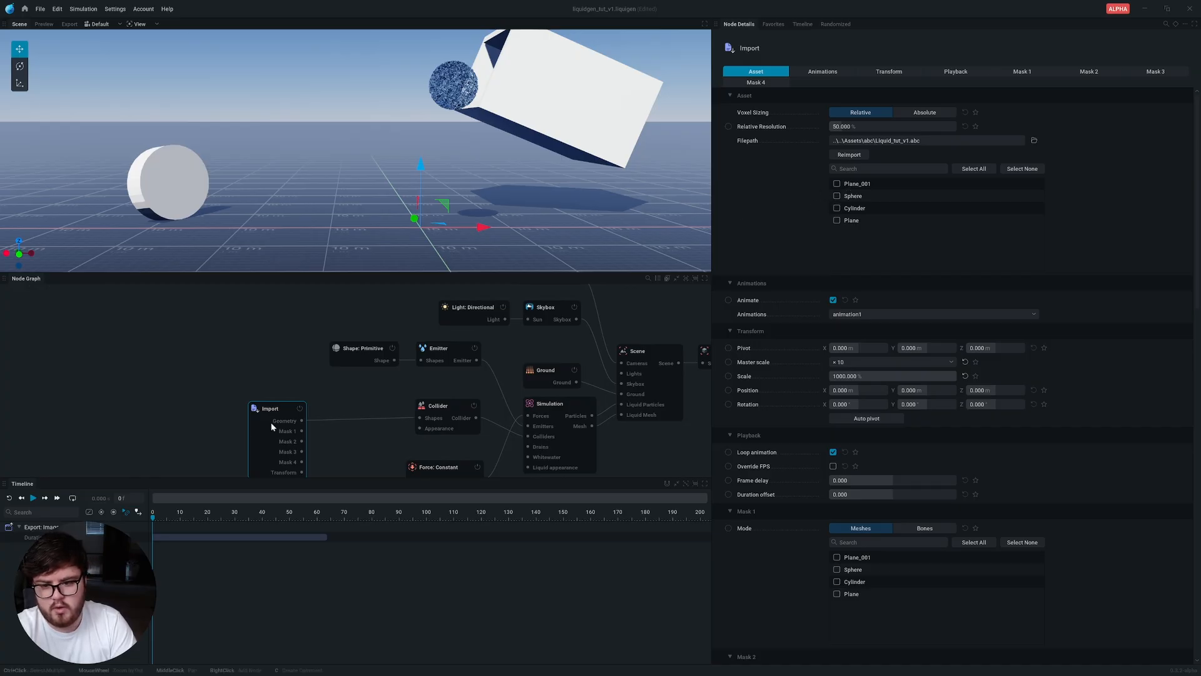
{"action": "left_click_drag", "start_coordinate": [271, 426], "coordinate": [268, 423]}
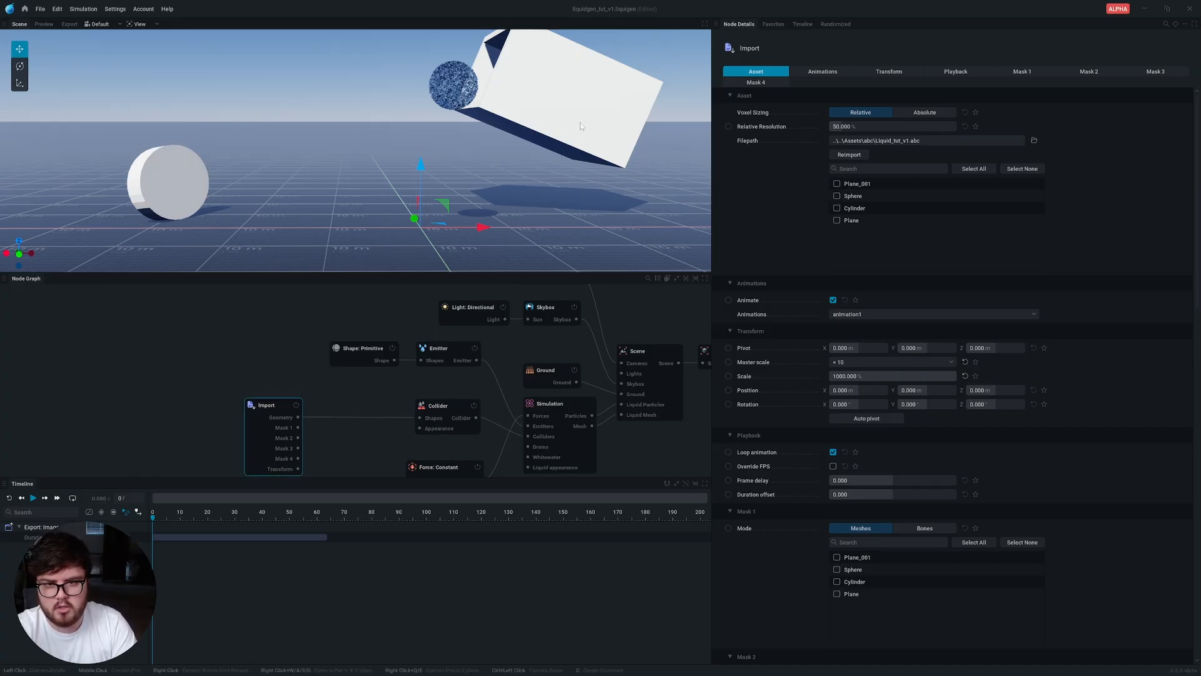
Enable the Plane_001, Cylinder and Plane meshes in the collider's Import node, leaving Sphere off.
{"action": "left_click", "coordinate": [837, 183]}
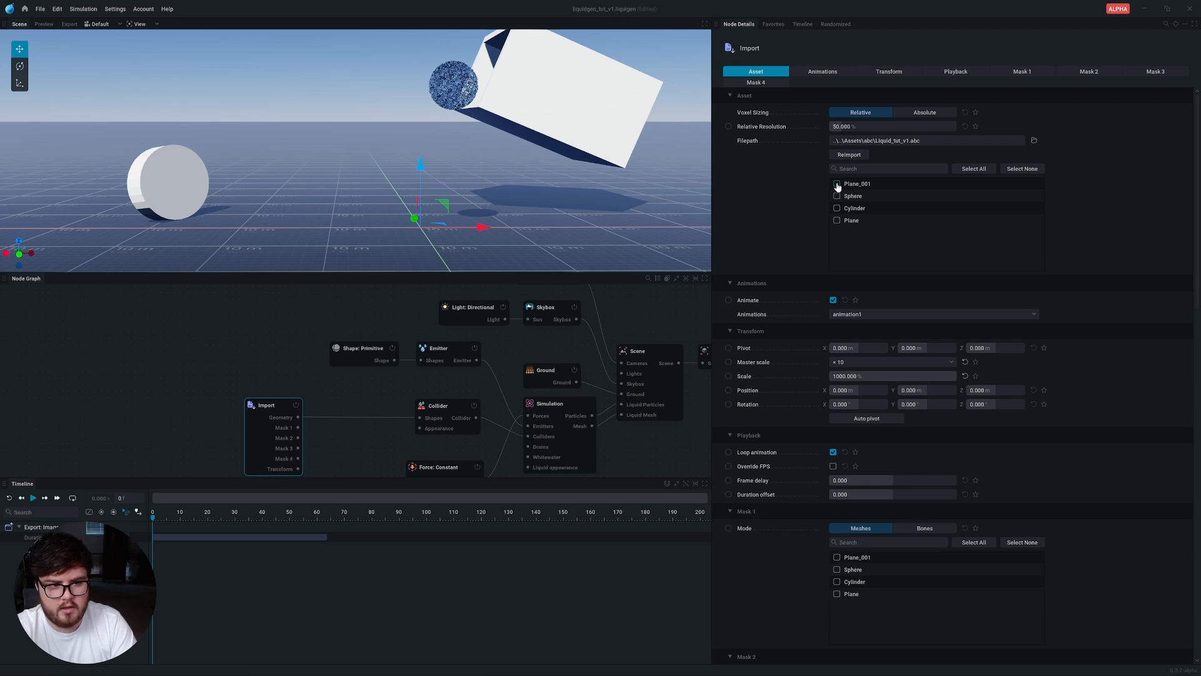
{"action": "left_click", "coordinate": [836, 208]}
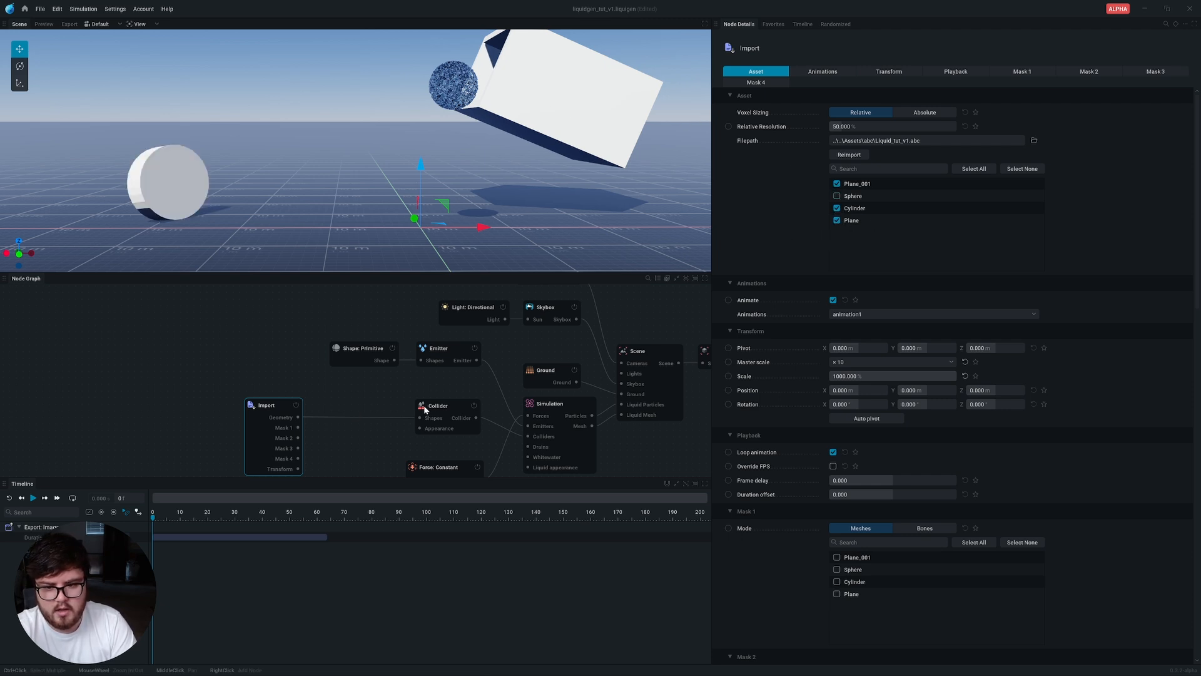
Delete the Shape: Primitive node and add a new Import node whose geometry feeds the Emitter's Shapes input.
{"action": "left_click_drag", "start_coordinate": [367, 363], "coordinate": [316, 347]}
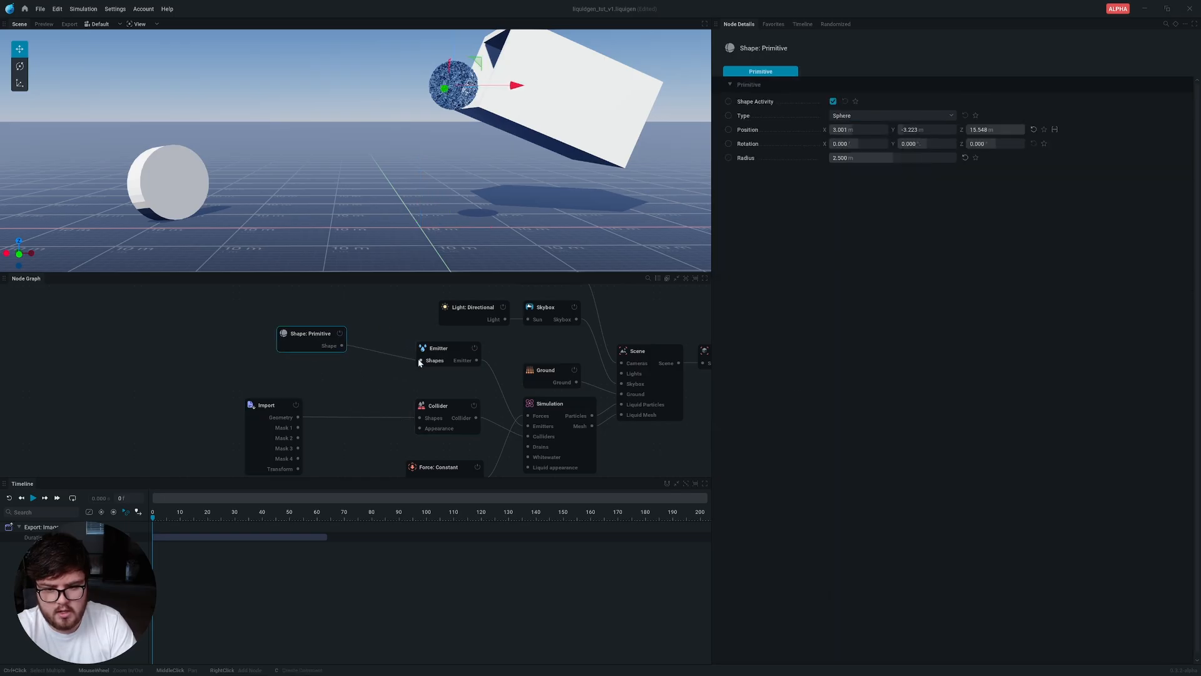
{"action": "key", "text": "Delete"}
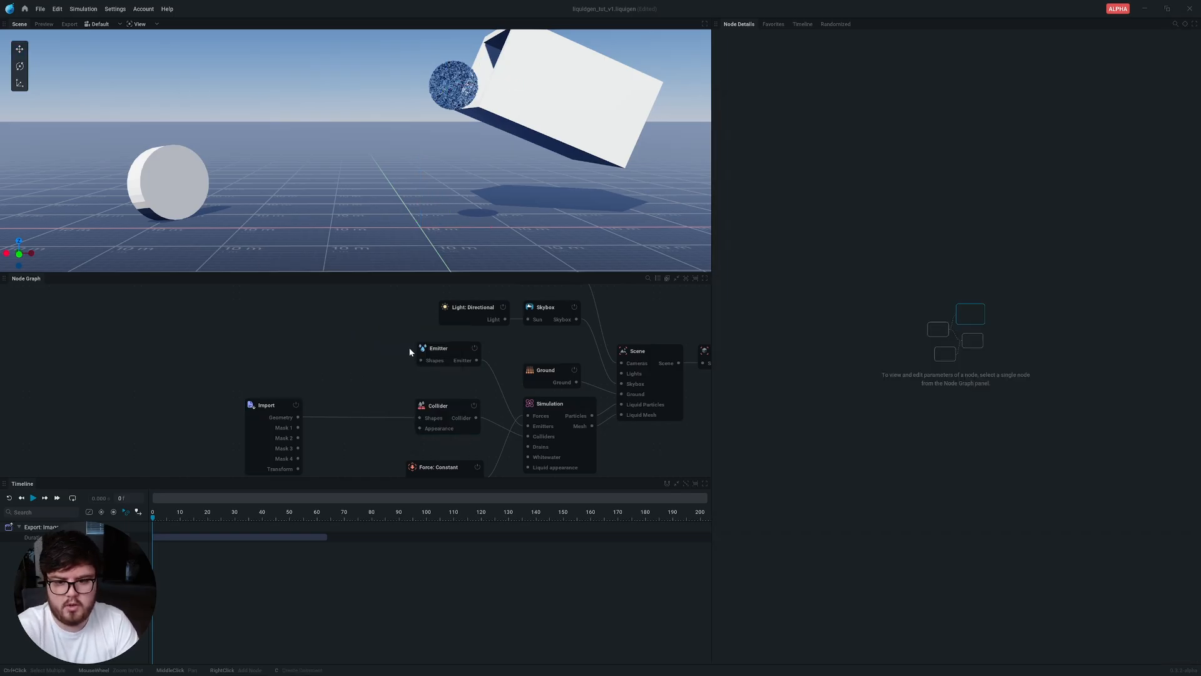
{"action": "left_click_drag", "start_coordinate": [420, 361], "coordinate": [313, 334]}
{"action": "left_click", "coordinate": [287, 341]}
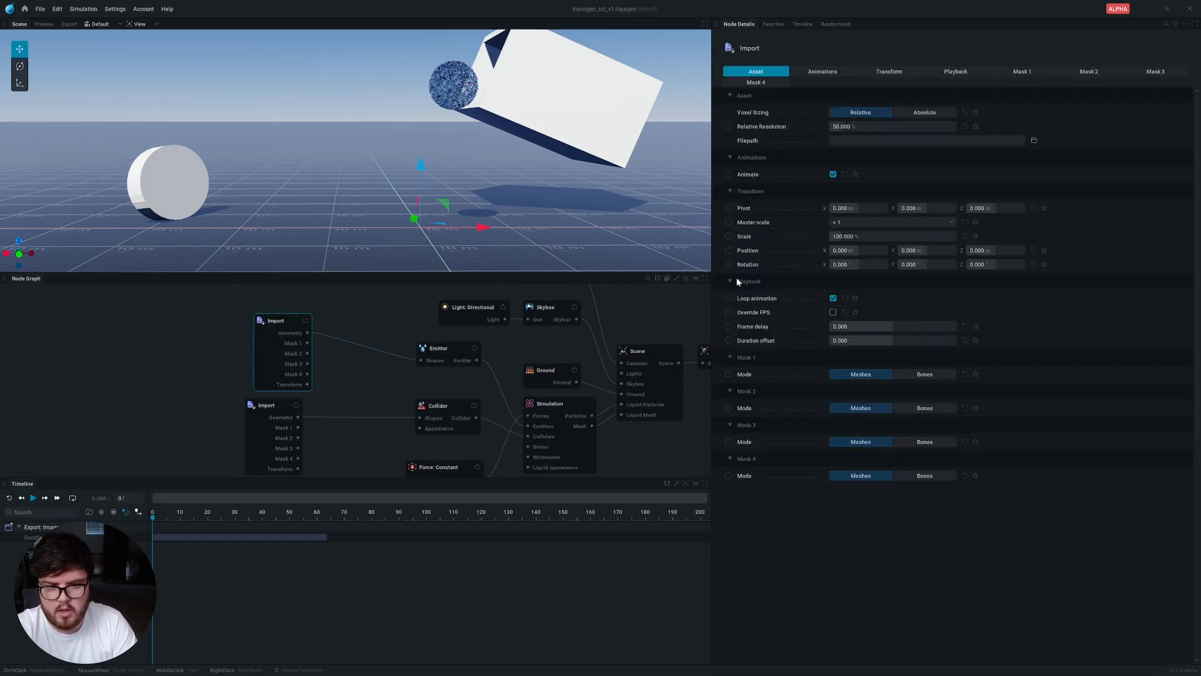
Load Liquid_tut_v1.abc into the new Import node with only the Sphere mesh enabled, and align the node above the other Import.
{"action": "left_click", "coordinate": [1034, 140]}
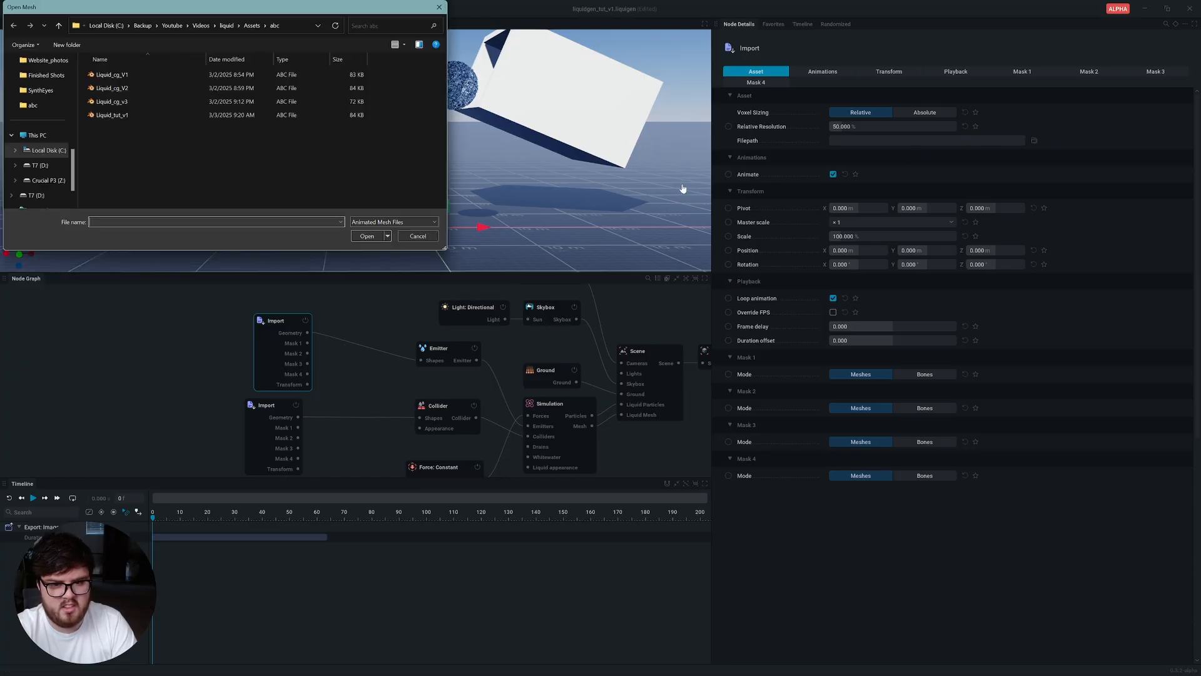
{"action": "left_click", "coordinate": [112, 115]}
{"action": "left_click", "coordinate": [367, 236]}
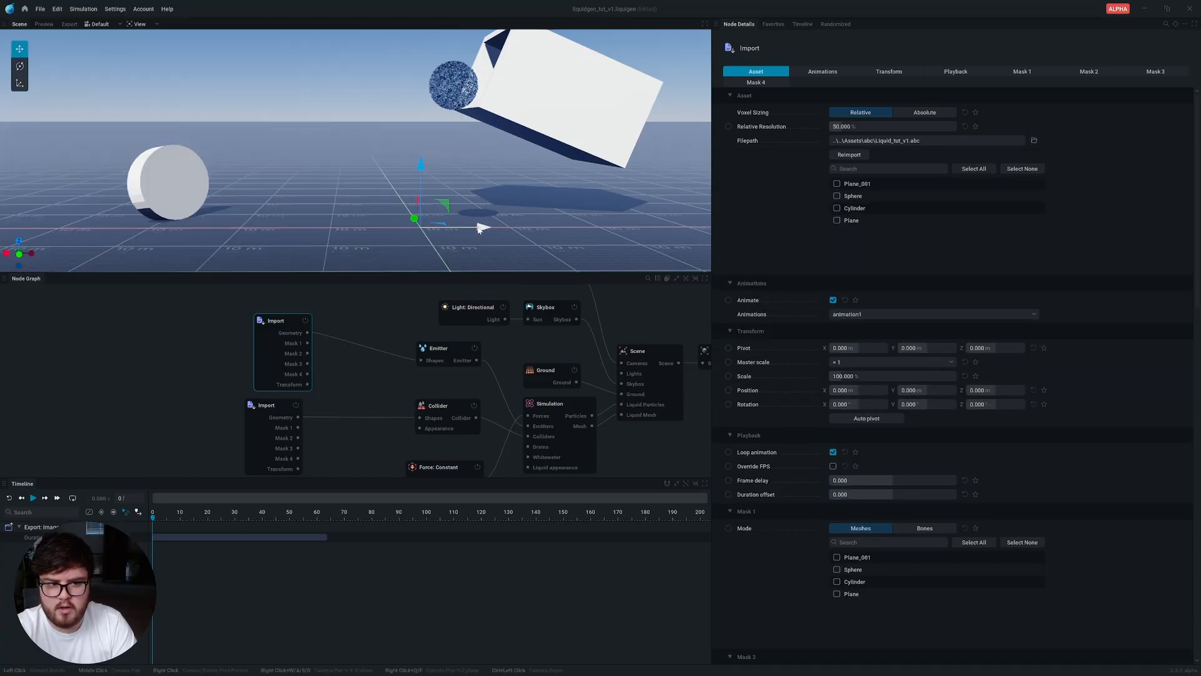
{"action": "left_click", "coordinate": [837, 197]}
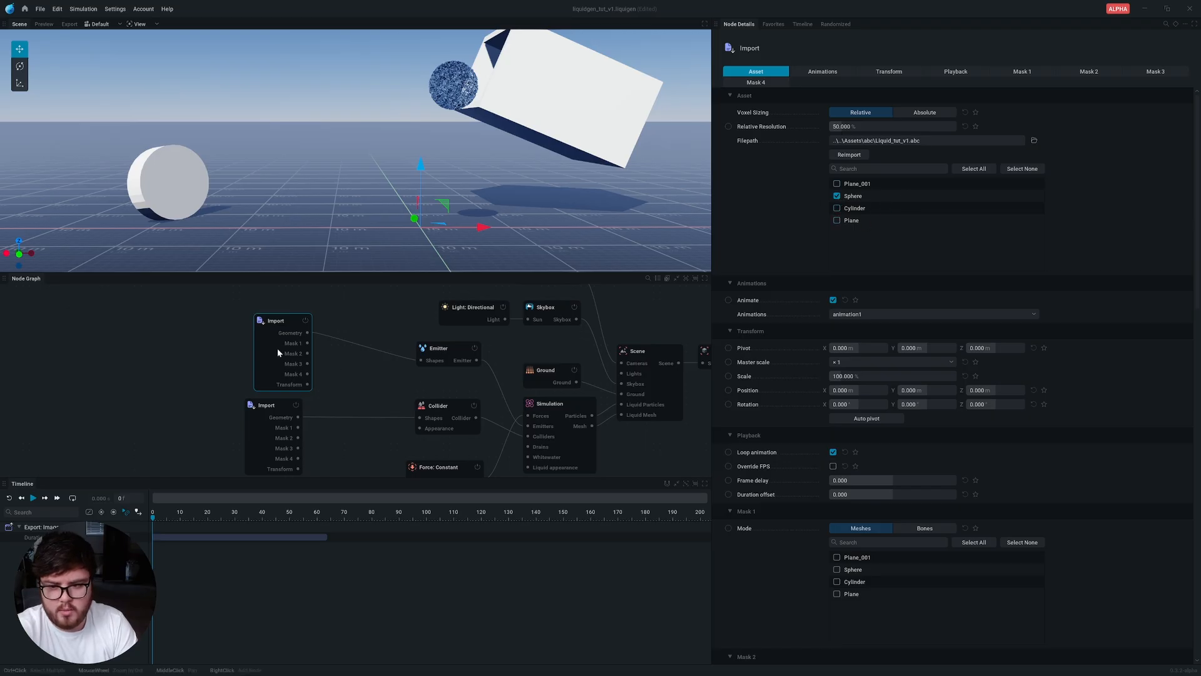
{"action": "left_click_drag", "start_coordinate": [276, 348], "coordinate": [265, 345]}
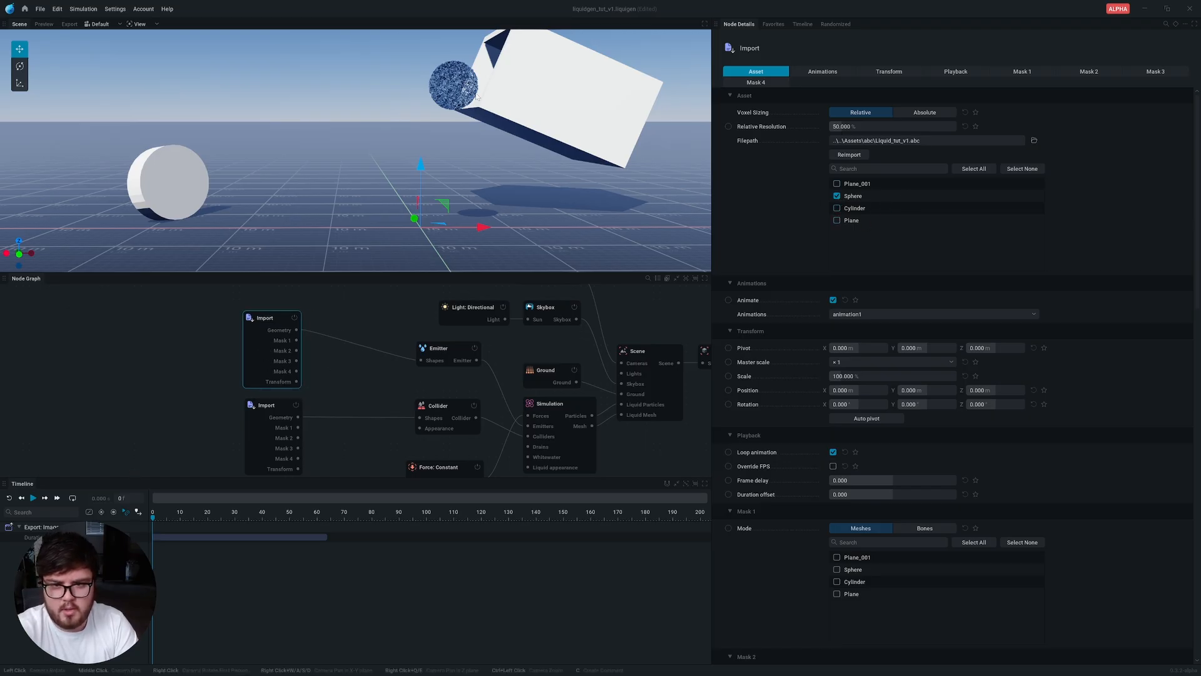
Run the simulation from the start, pause it at about frame 43, and inspect the open side of the box.
{"action": "right_click_drag", "start_coordinate": [515, 137], "coordinate": [515, 163]}
{"action": "key", "text": "w"}
{"action": "key", "text": "s"}
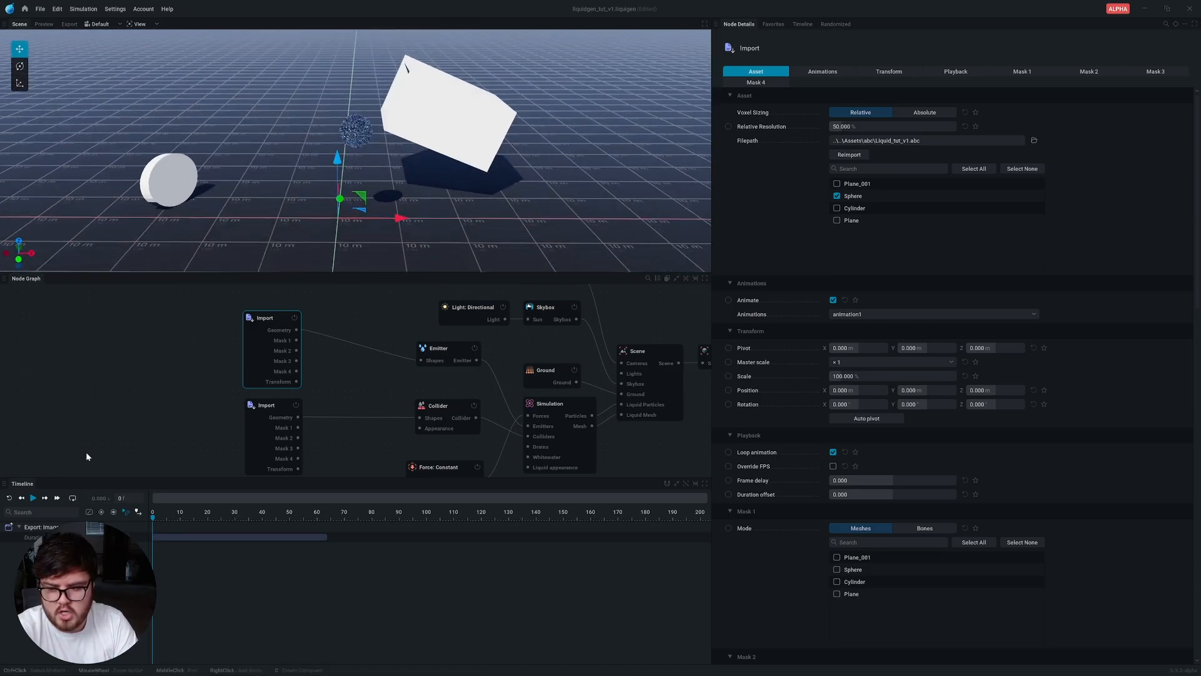
{"action": "left_click", "coordinate": [18, 499]}
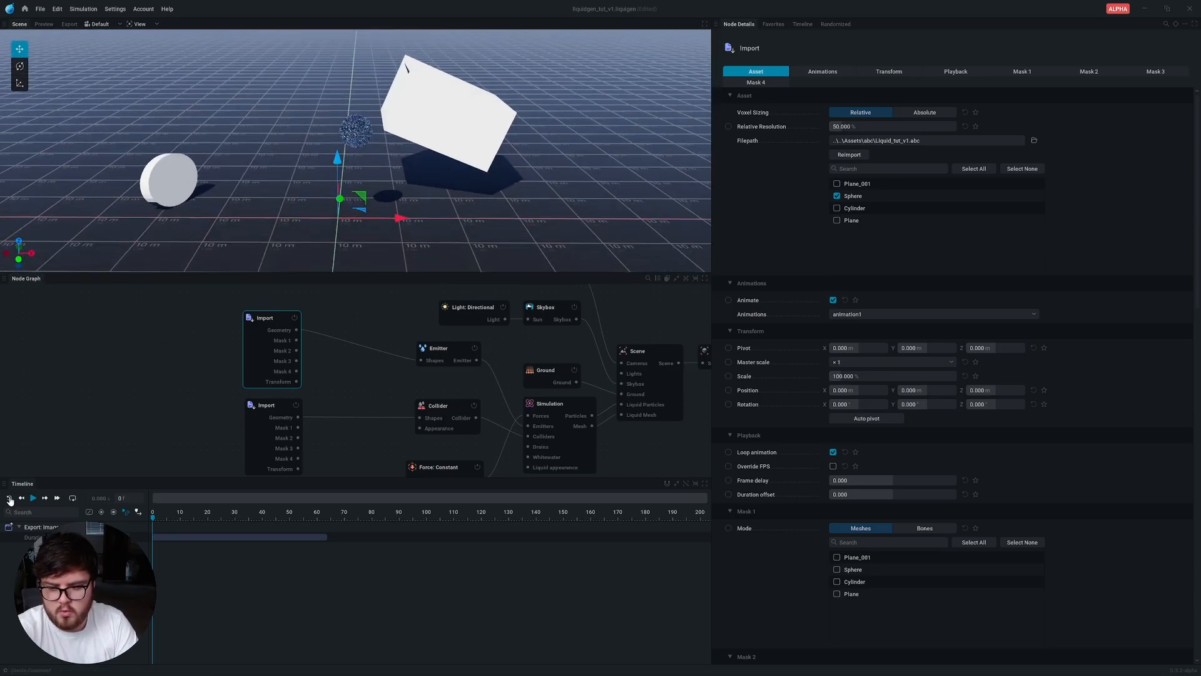
{"action": "left_click", "coordinate": [34, 498]}
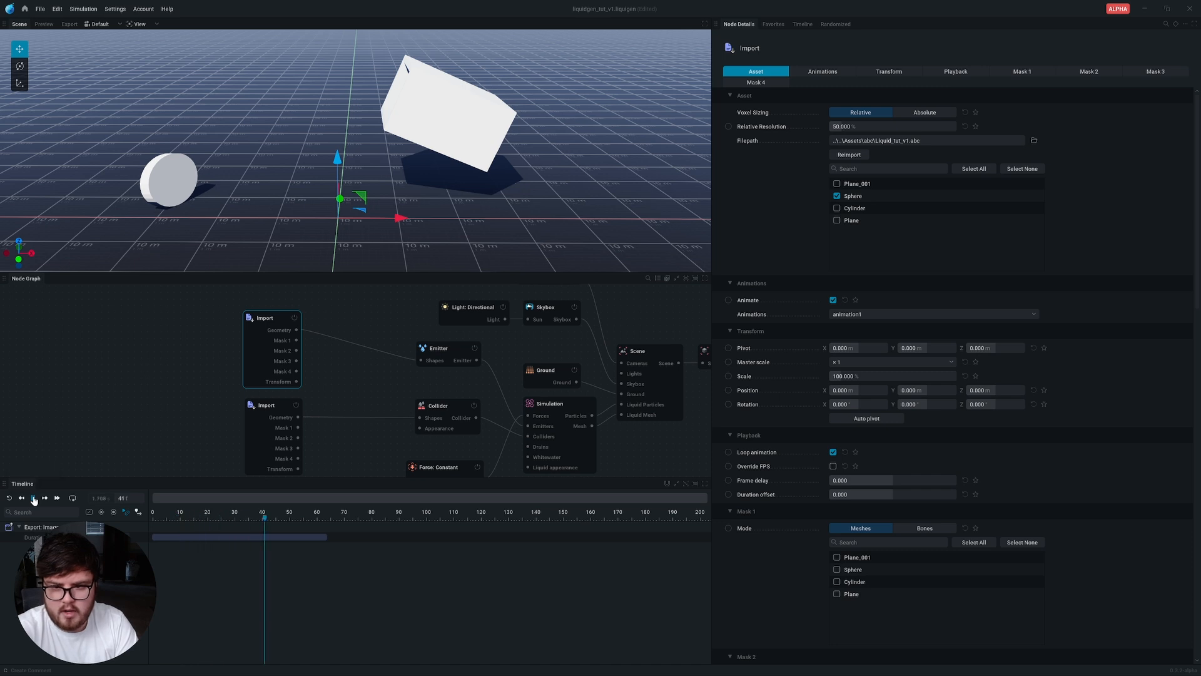
{"action": "left_click", "coordinate": [34, 498]}
{"action": "right_click_drag", "start_coordinate": [350, 150], "coordinate": [463, 159]}
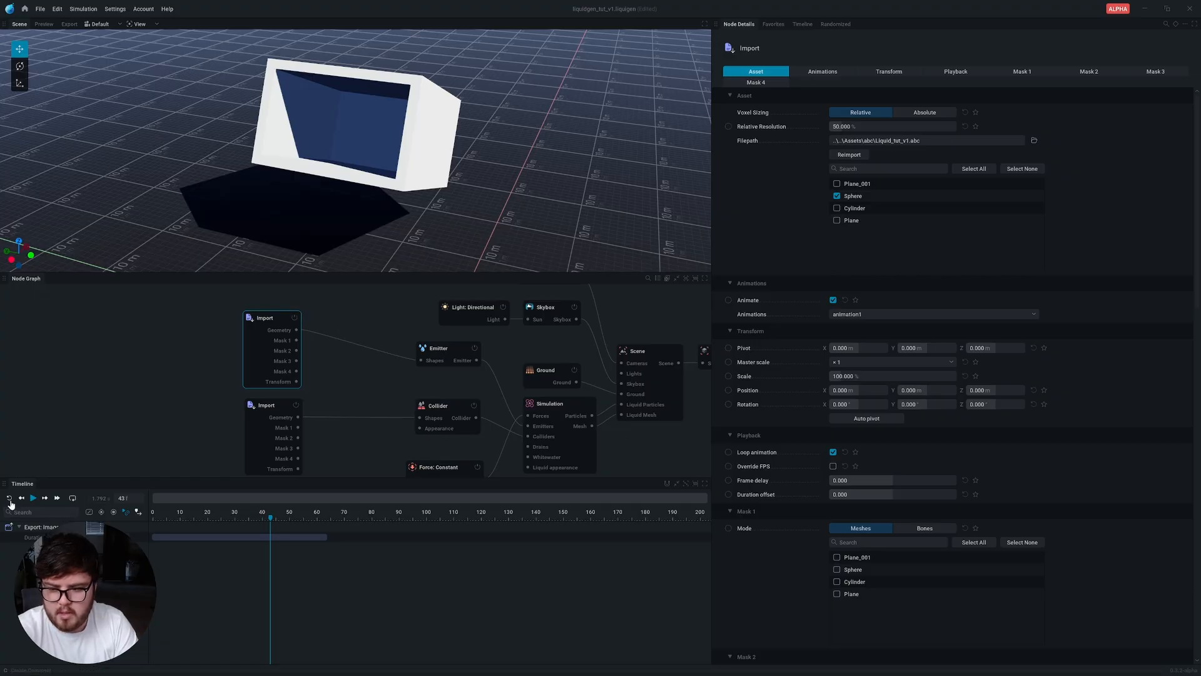
Set the relative resolution of the collider's Import node to 100%.
{"action": "middle_click_drag", "start_coordinate": [327, 386], "coordinate": [338, 346]}
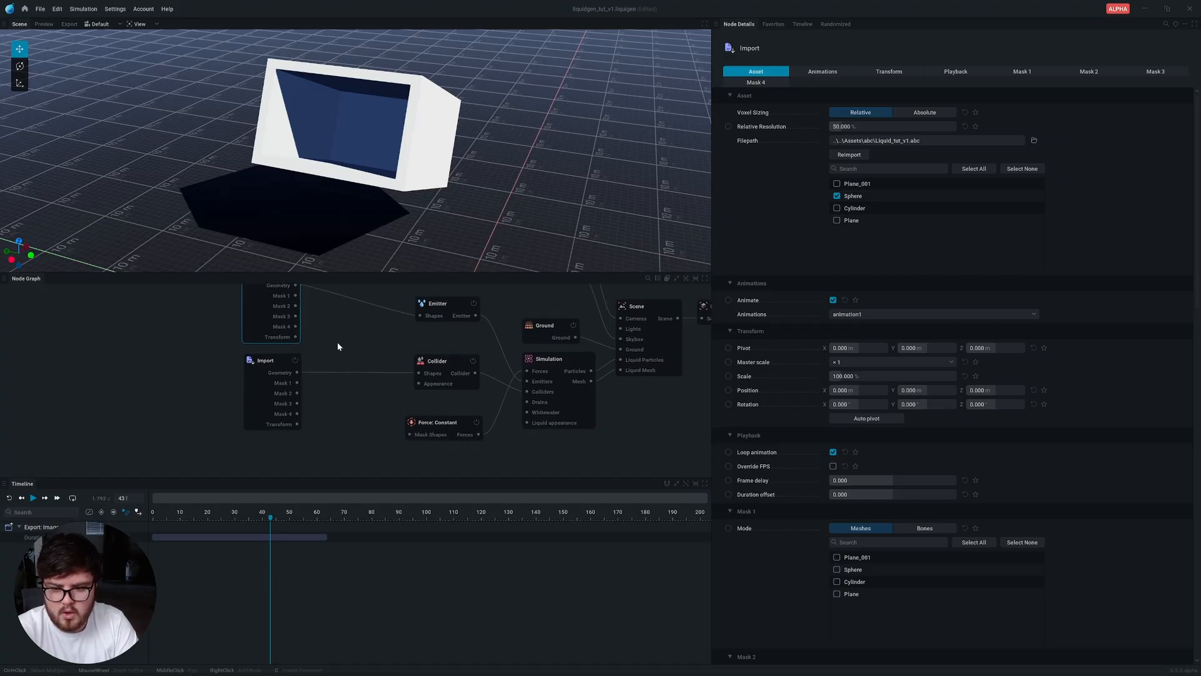
{"action": "left_click", "coordinate": [338, 346]}
{"action": "left_click", "coordinate": [268, 369]}
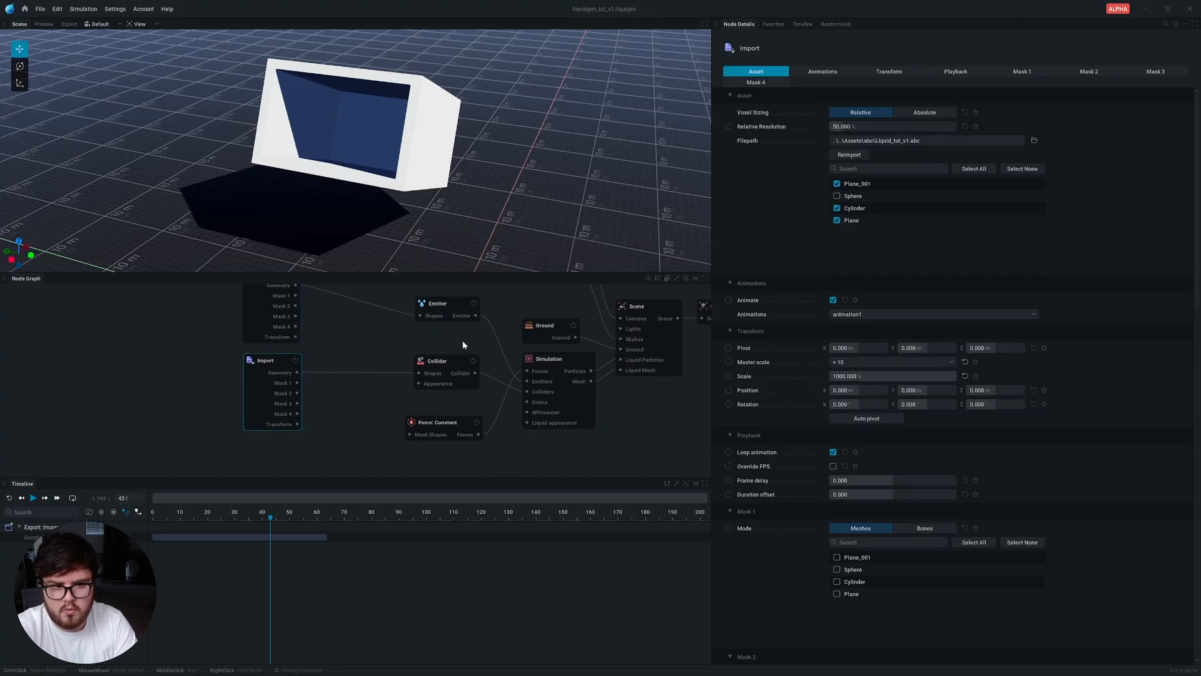
{"action": "left_click", "coordinate": [856, 126]}
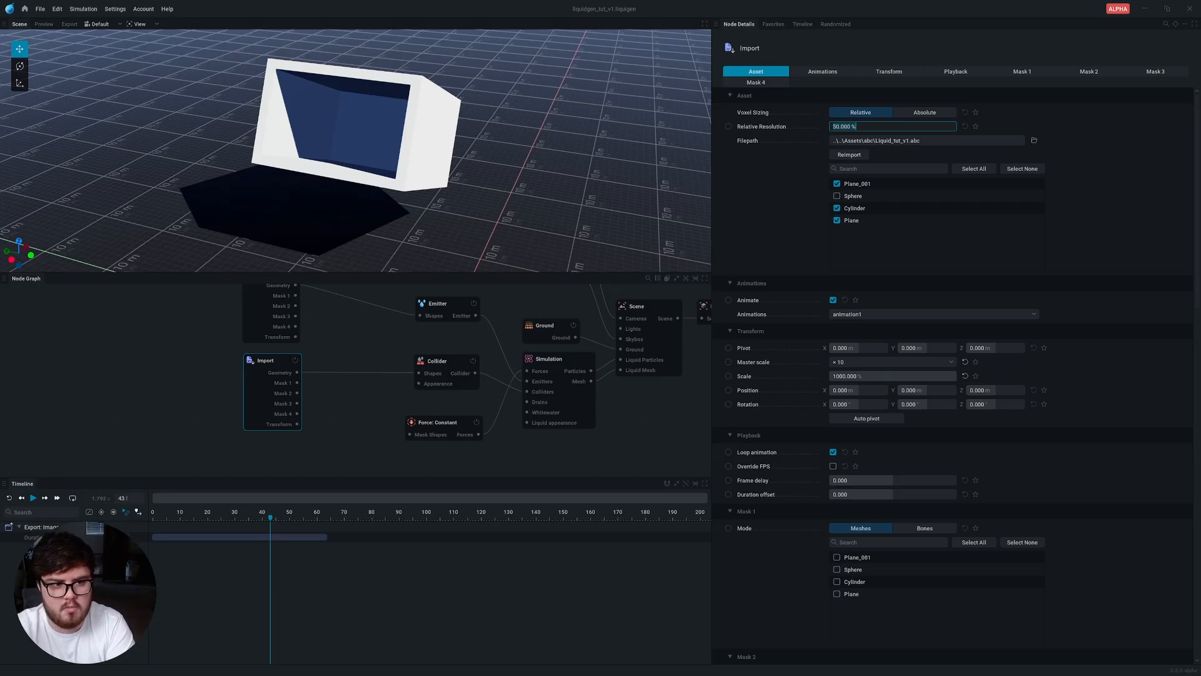
{"action": "type", "text": "100"}
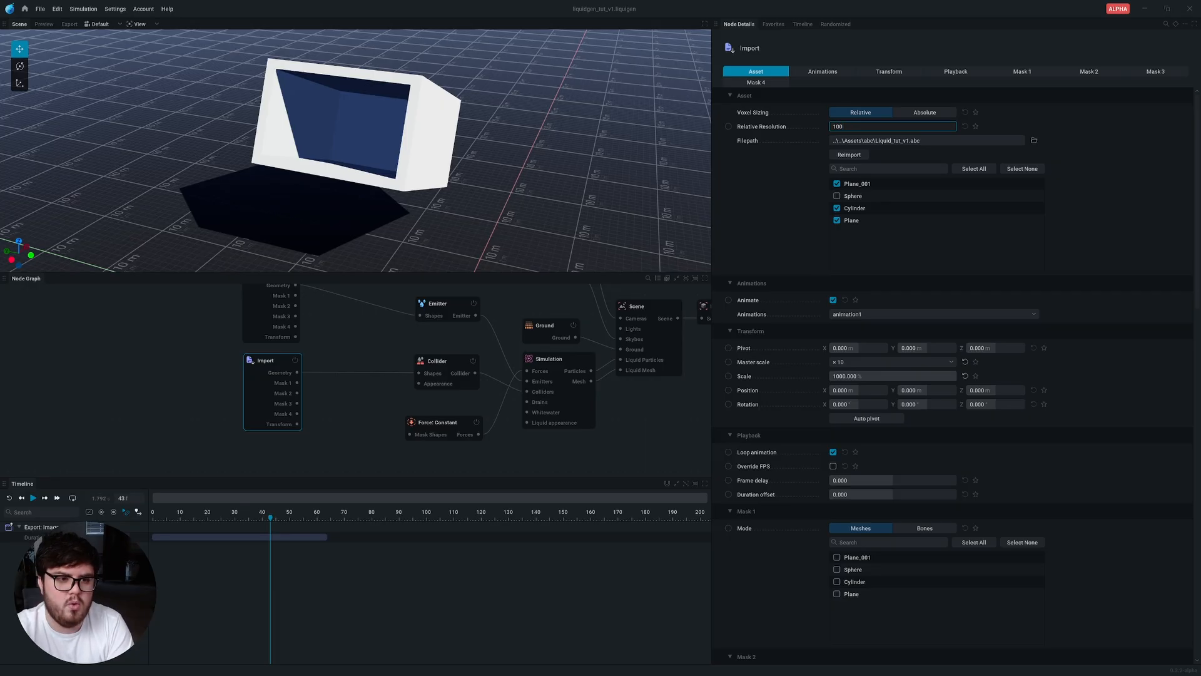
{"action": "key", "text": "Return"}
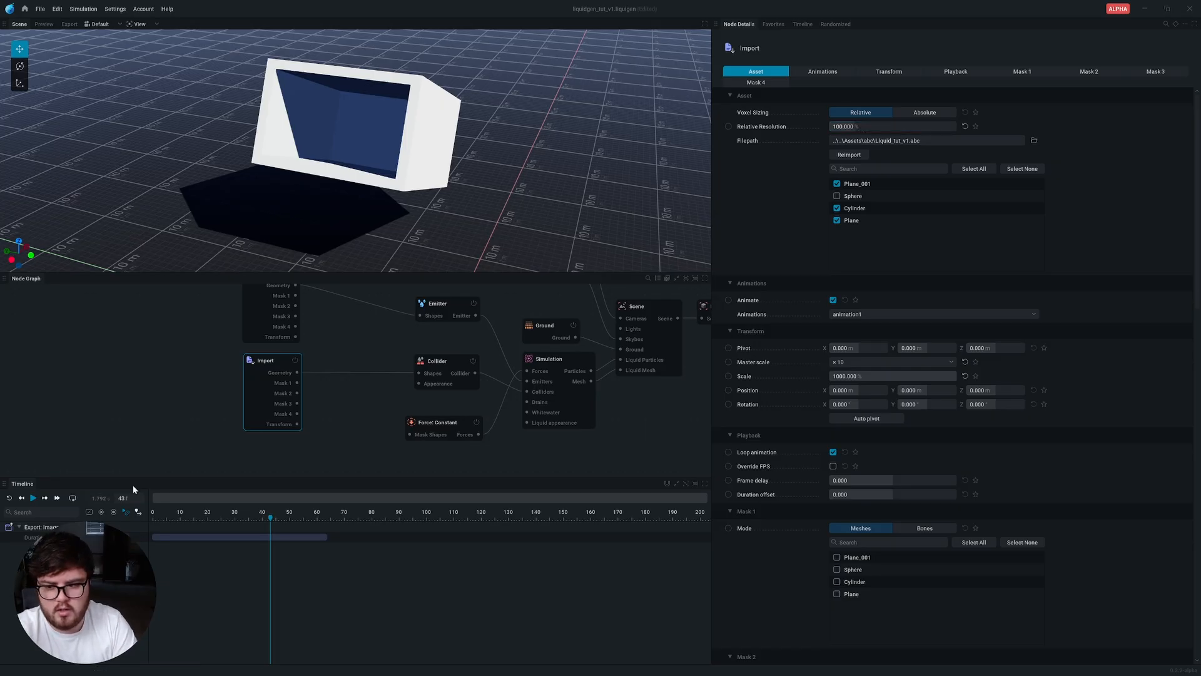
Restart the simulation and set the master scale of the emitter's Import node to × 10, matching the collider's Import.
{"action": "middle_click_drag", "start_coordinate": [285, 396], "coordinate": [298, 391]}
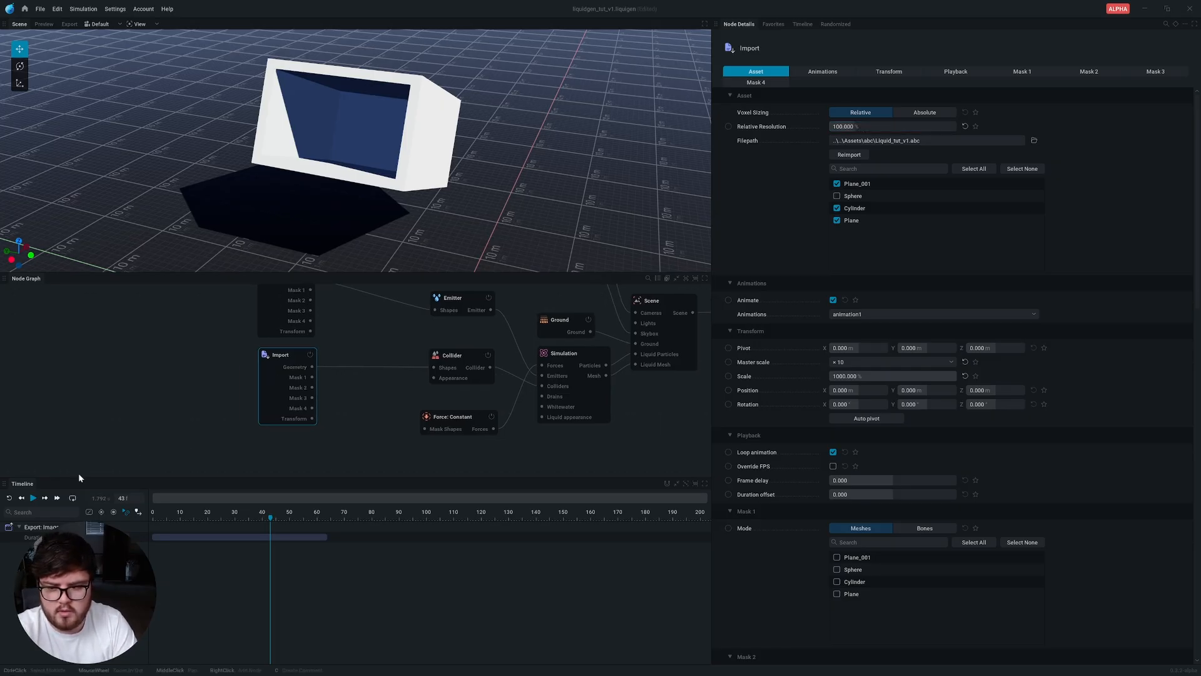
{"action": "left_click", "coordinate": [34, 498]}
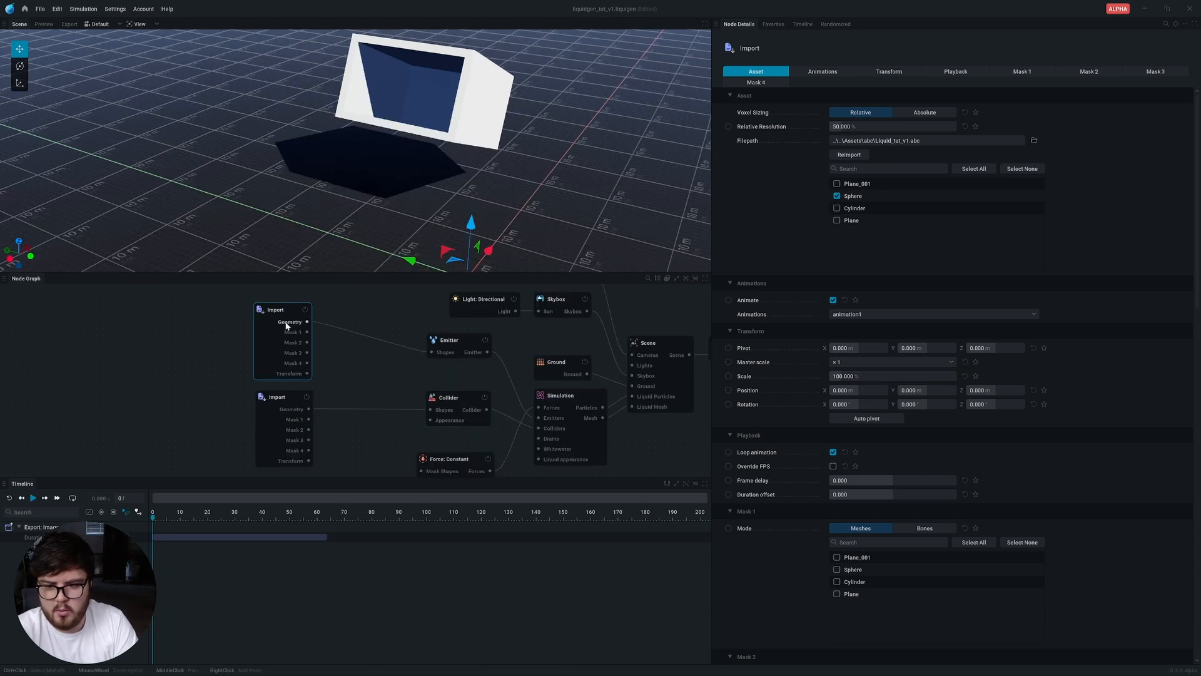
{"action": "left_click", "coordinate": [266, 414]}
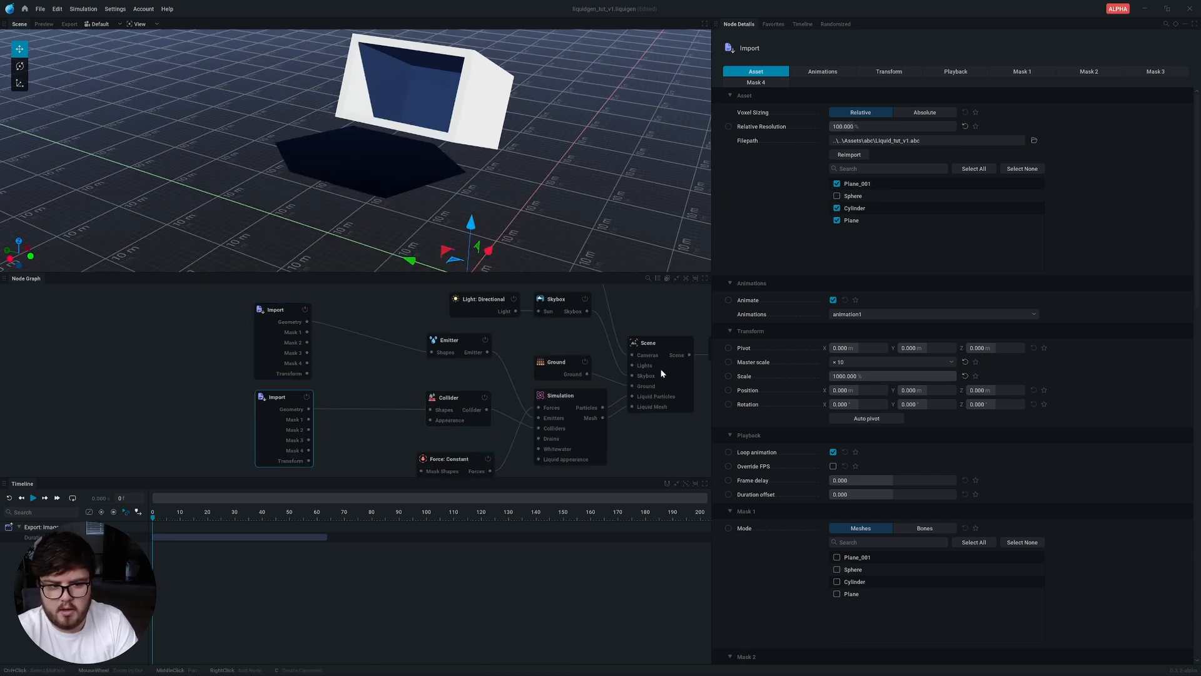
{"action": "left_click", "coordinate": [265, 345]}
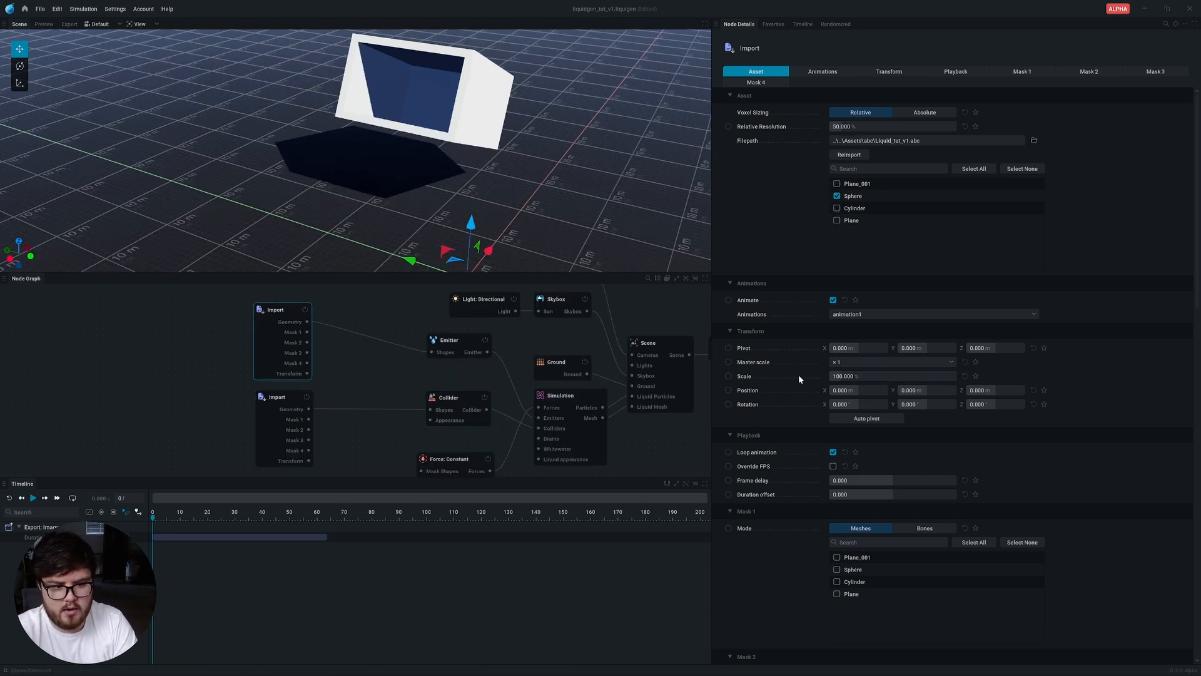
{"action": "left_click", "coordinate": [848, 362]}
{"action": "left_click", "coordinate": [850, 444]}
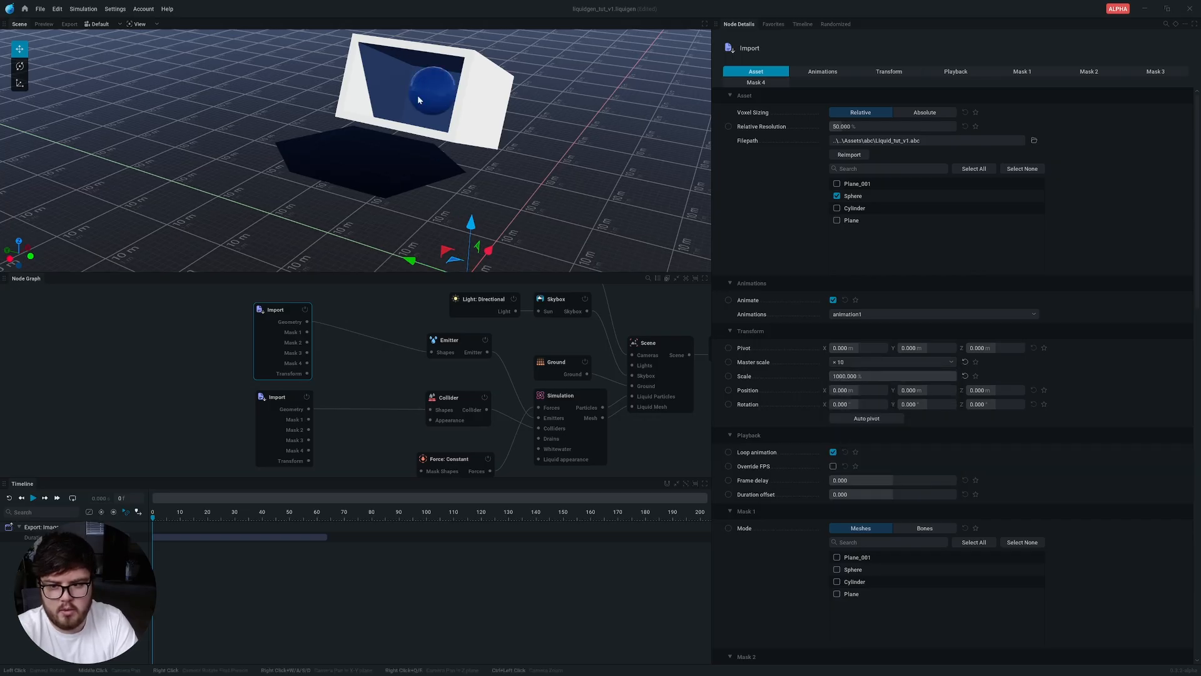
Play the simulation from the start and turn off the Emitter's Show option to hide the source sphere.
{"action": "left_click_drag", "start_coordinate": [430, 118], "coordinate": [400, 135]}
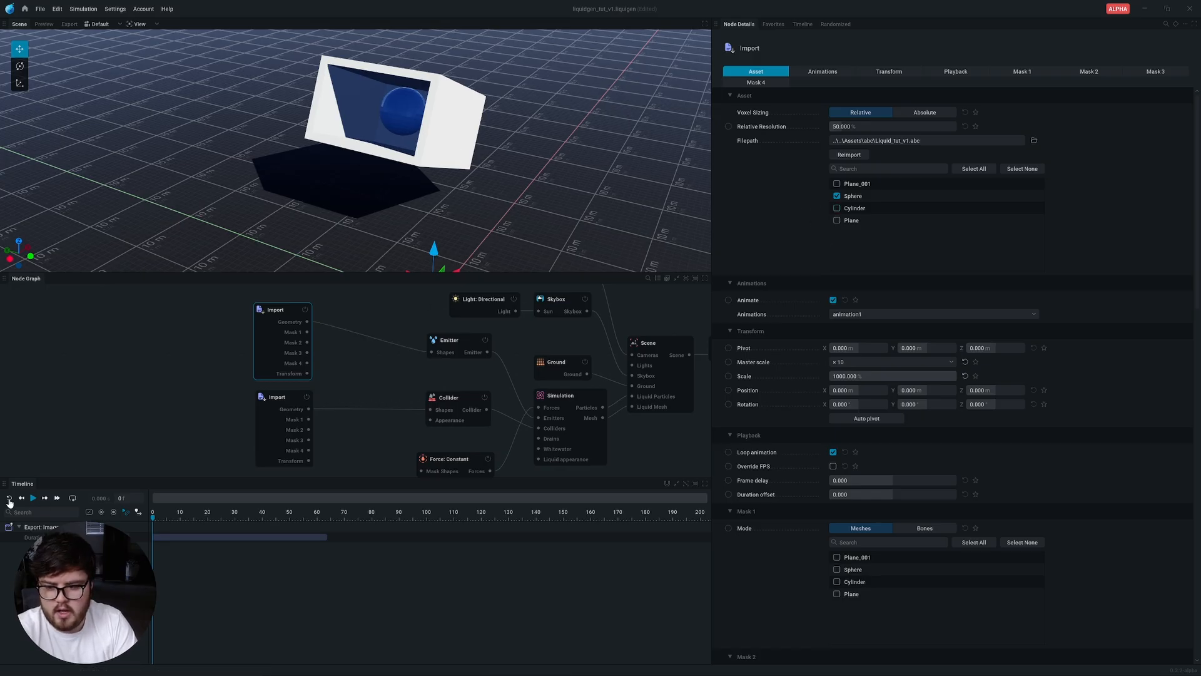
{"action": "left_click", "coordinate": [33, 499]}
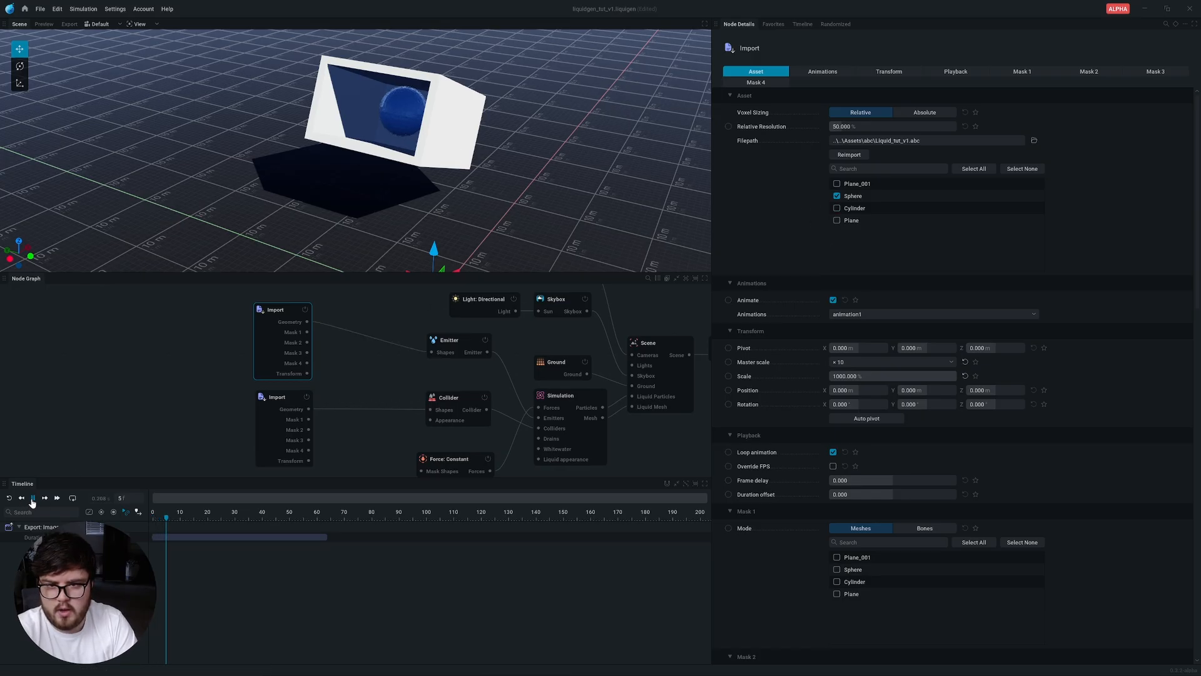
{"action": "left_click", "coordinate": [33, 499]}
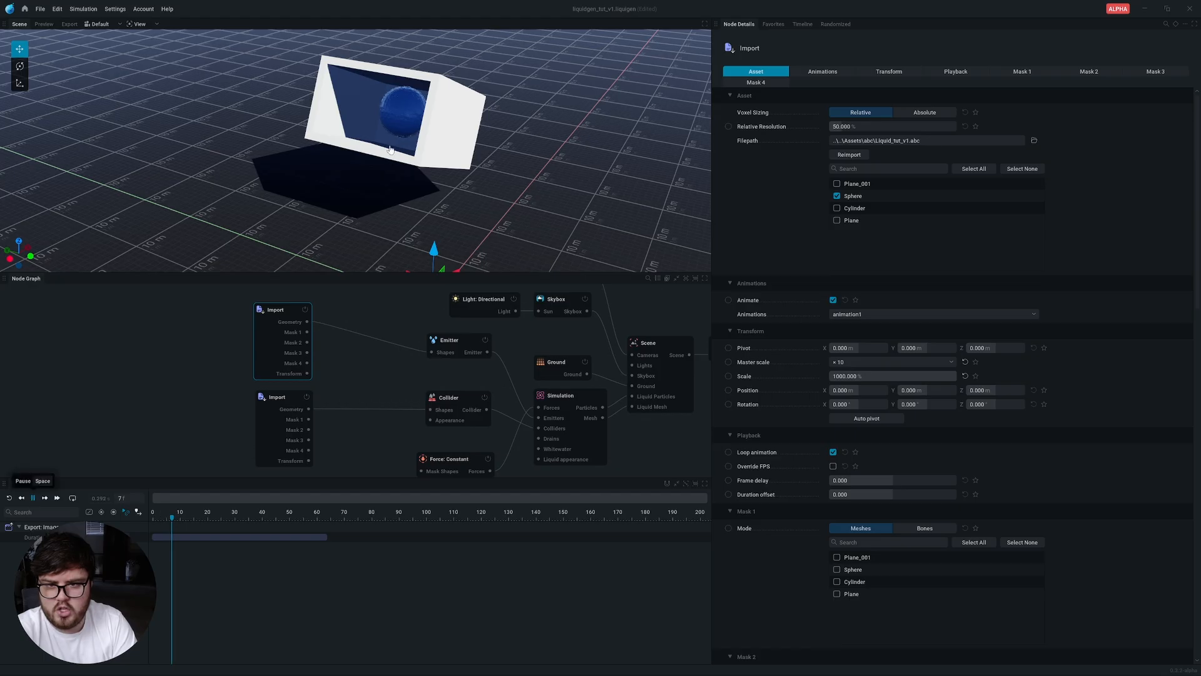
{"action": "left_click", "coordinate": [450, 350]}
{"action": "left_click", "coordinate": [832, 116]}
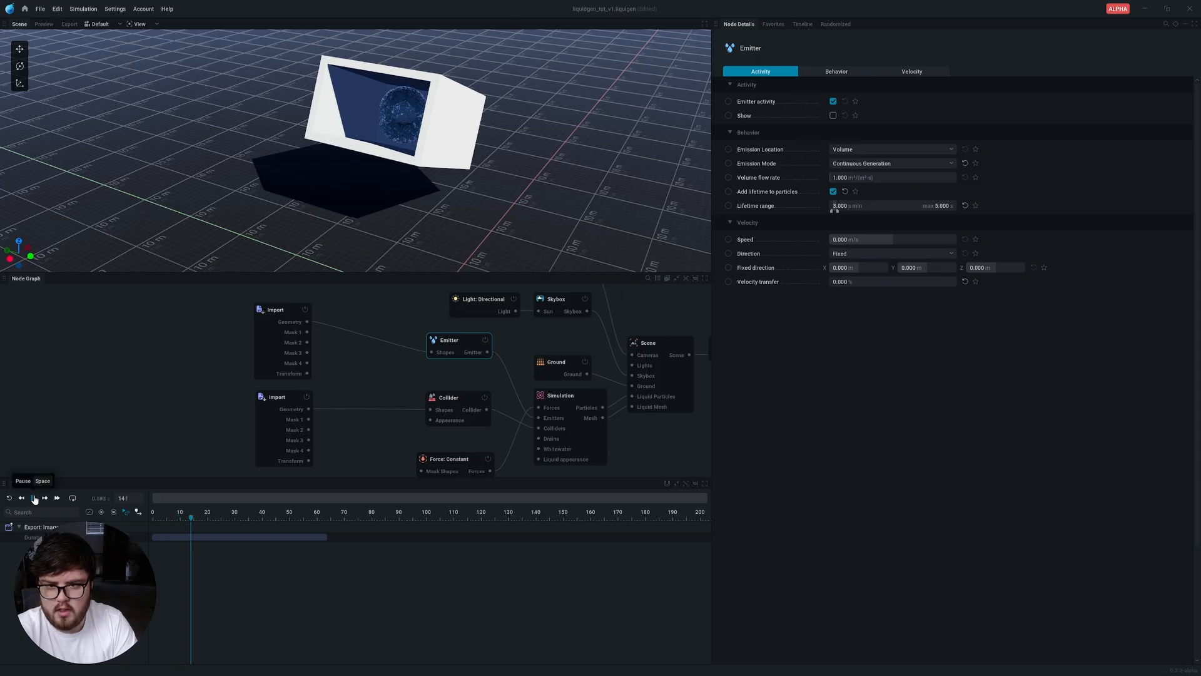
Pause the simulation at about frame 41 and examine the liquid particles around the box's walls up close.
{"action": "left_click", "coordinate": [281, 411]}
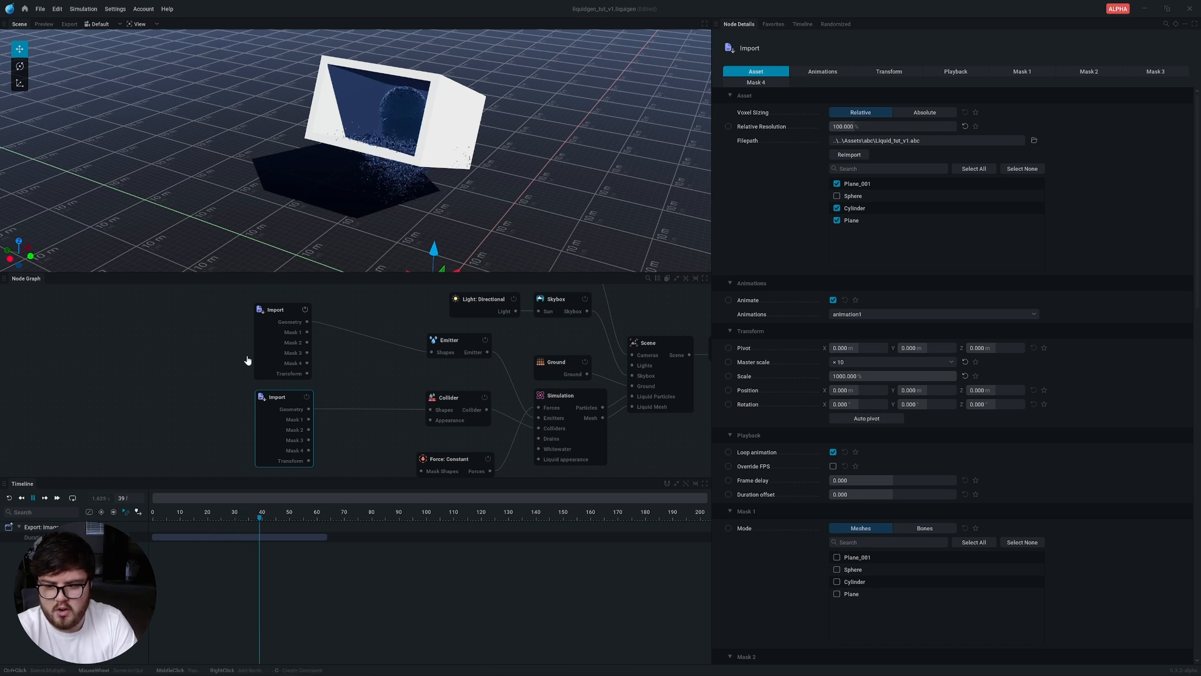
{"action": "left_click", "coordinate": [32, 498]}
{"action": "mouse_move", "coordinate": [301, 169]}
{"action": "right_mouse_down"}
{"action": "mouse_move", "coordinate": [300, 75]}
{"action": "mouse_move", "coordinate": [291, 188]}
{"action": "mouse_move", "coordinate": [300, 194]}
{"action": "mouse_move", "coordinate": [350, 94]}
{"action": "mouse_move", "coordinate": [294, 175]}
{"action": "mouse_move", "coordinate": [331, 172]}
{"action": "mouse_move", "coordinate": [306, 166]}
{"action": "mouse_move", "coordinate": [350, 188]}
{"action": "mouse_move", "coordinate": [313, 181]}
{"action": "mouse_move", "coordinate": [282, 194]}
{"action": "mouse_move", "coordinate": [300, 210]}
{"action": "mouse_move", "coordinate": [253, 198]}
{"action": "mouse_move", "coordinate": [262, 212]}
{"action": "mouse_move", "coordinate": [278, 172]}
{"action": "mouse_move", "coordinate": [288, 183]}
{"action": "right_mouse_up"}
{"action": "key", "text": "w"}
{"action": "key", "text": "s"}
{"action": "key", "text": "w"}
{"action": "key", "text": "w"}
{"action": "key", "text": "s"}
{"action": "key", "text": "s"}
{"action": "key", "text": "w"}
{"action": "key", "text": "s"}
{"action": "key", "text": "w"}
{"action": "key", "text": "s"}
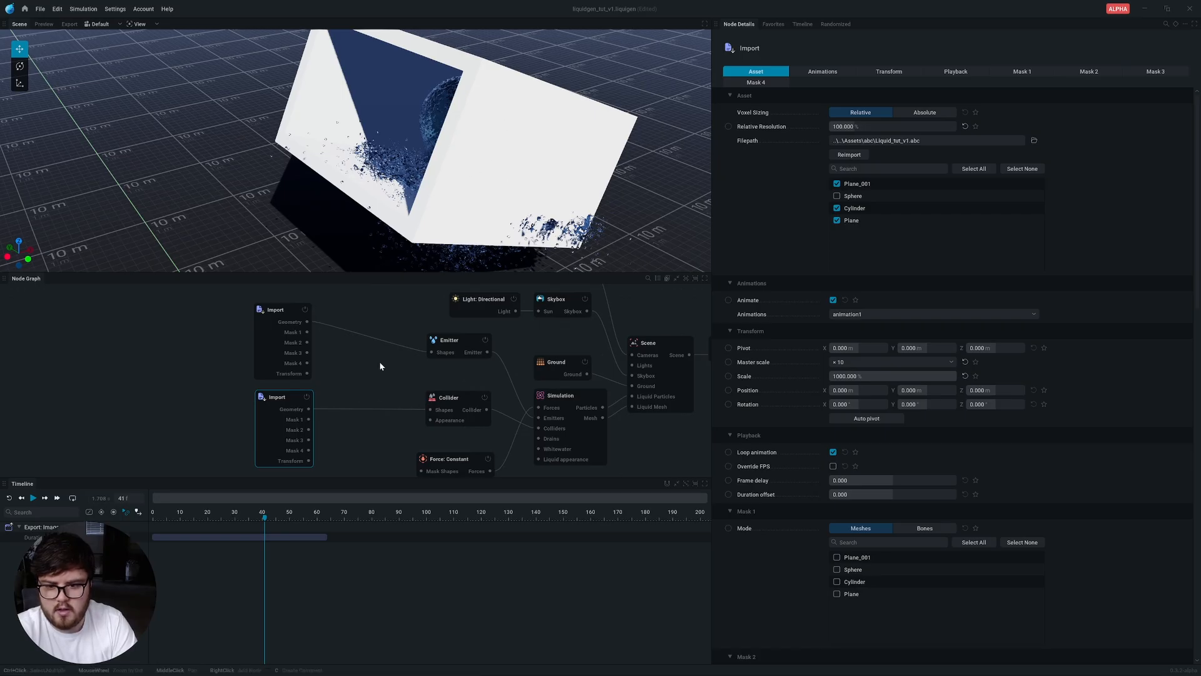
Save the project.
{"action": "left_click", "coordinate": [358, 398]}
{"action": "key", "text": "ctrl+s"}
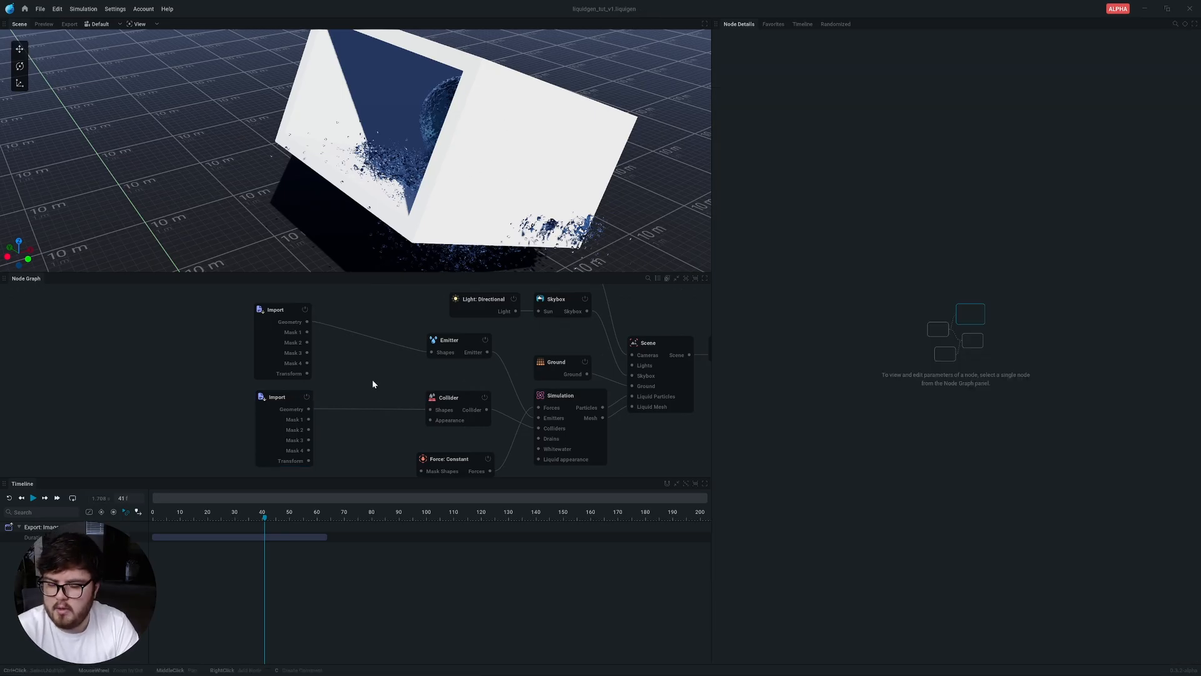
Set the Simulation node's sub-steps to 5, apply and reset the simulation, and play it from the start.
{"action": "left_click", "coordinate": [561, 401]}
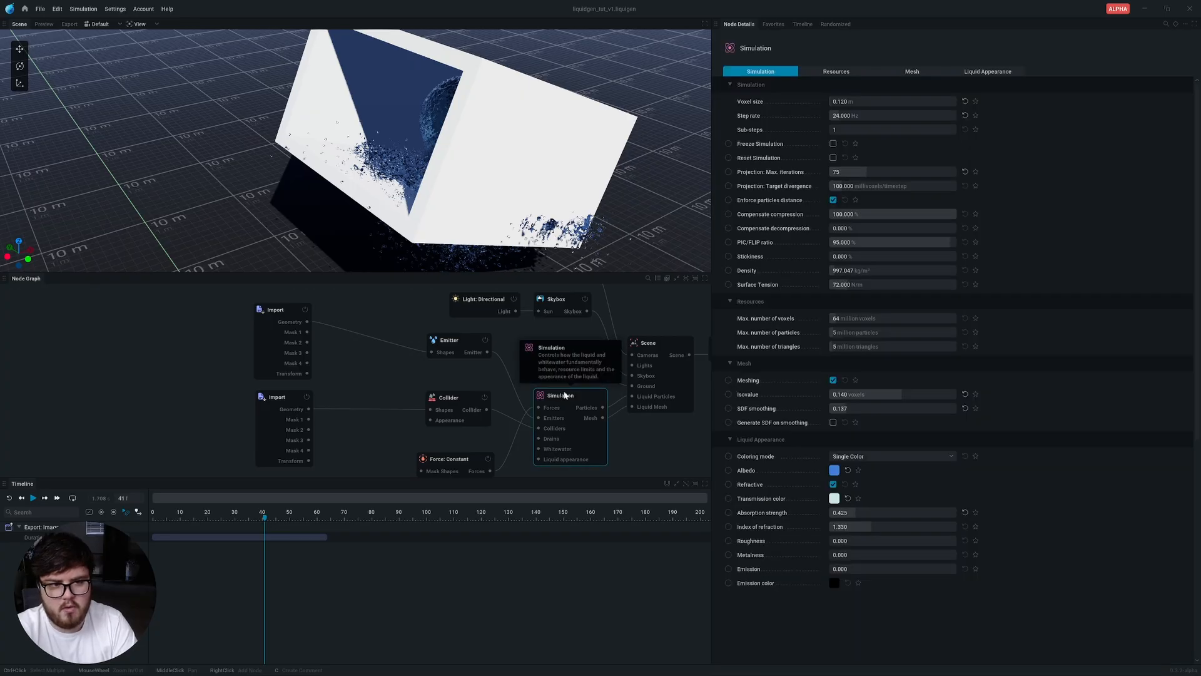
{"action": "double_click", "coordinate": [840, 130]}
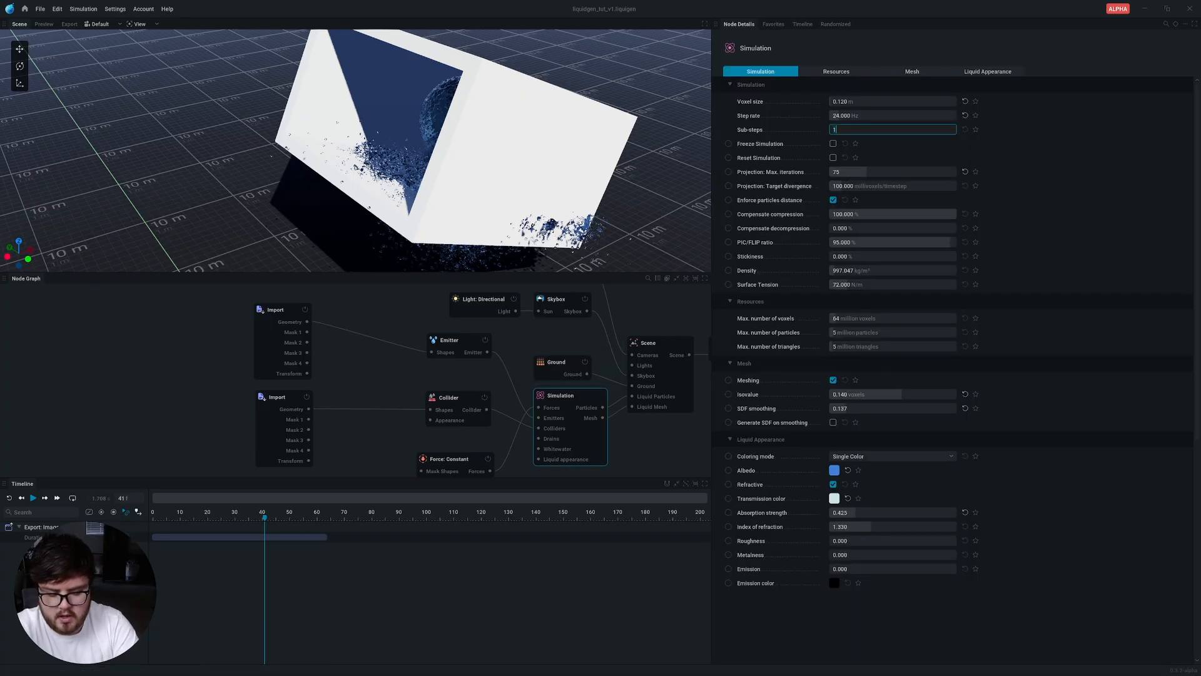
{"action": "type", "text": "5"}
{"action": "key", "text": "Return"}
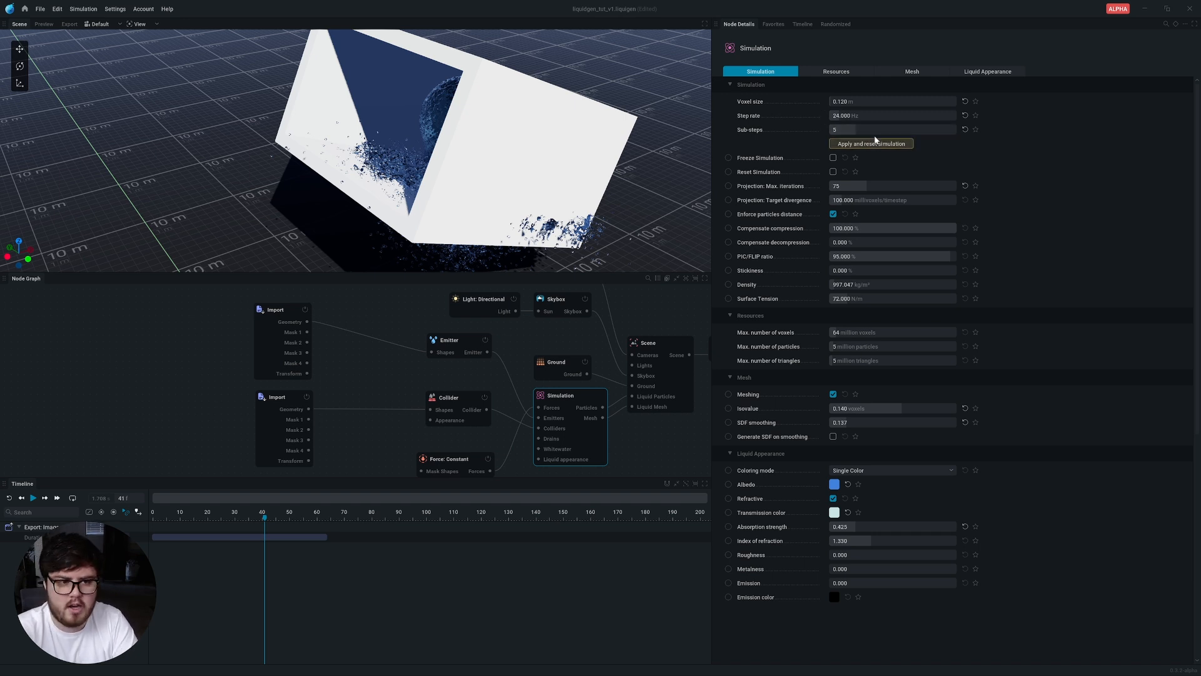
{"action": "left_click", "coordinate": [876, 143]}
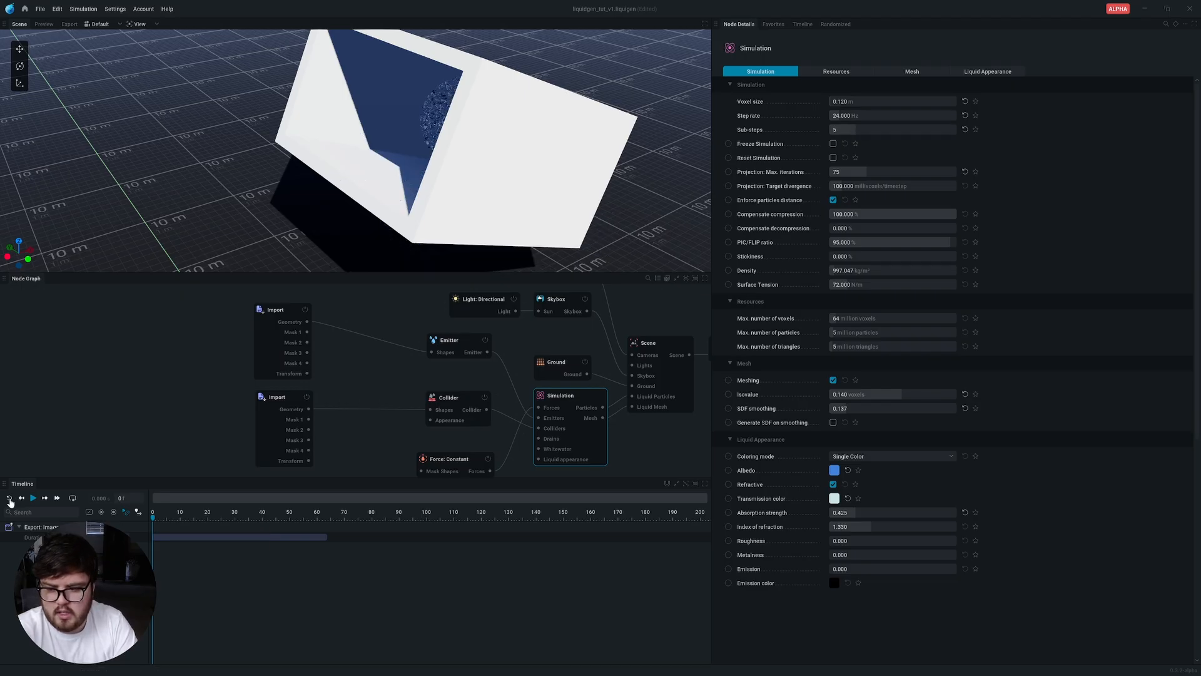
{"action": "left_click", "coordinate": [32, 498]}
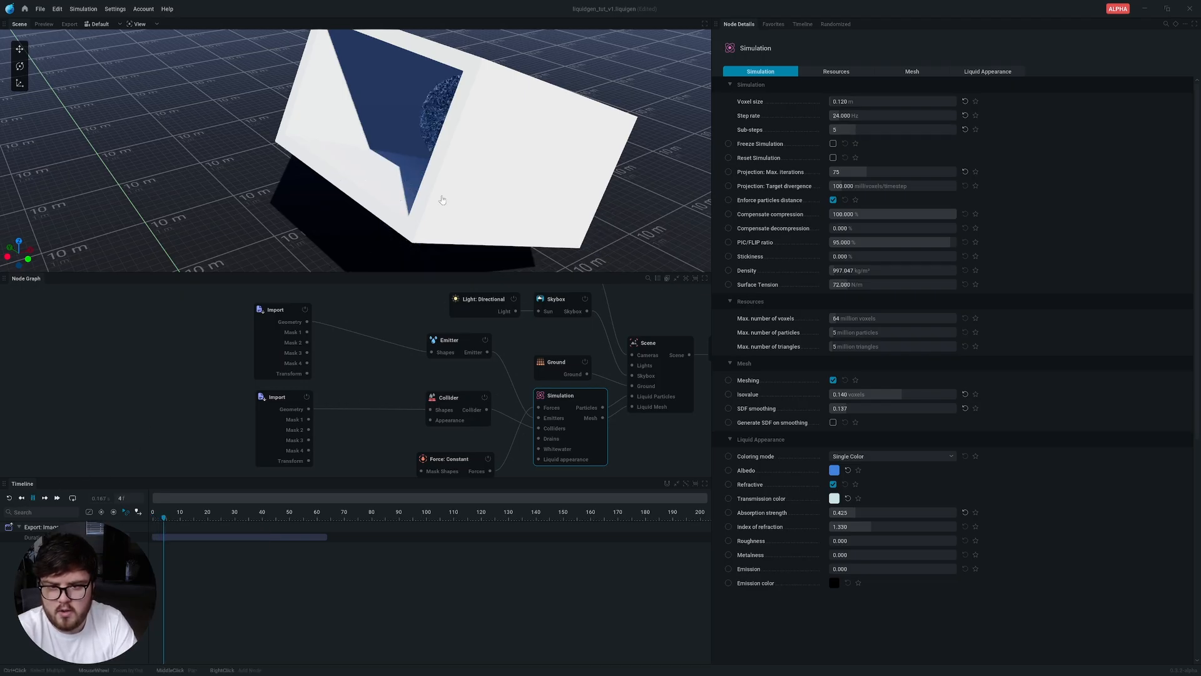
Play the simulation to about frame 37, inspect the liquid inside the box, and save the project.
{"action": "mouse_move", "coordinate": [463, 210]}
{"action": "right_mouse_down"}
{"action": "mouse_move", "coordinate": [466, 112]}
{"action": "mouse_move", "coordinate": [462, 210]}
{"action": "right_mouse_up"}
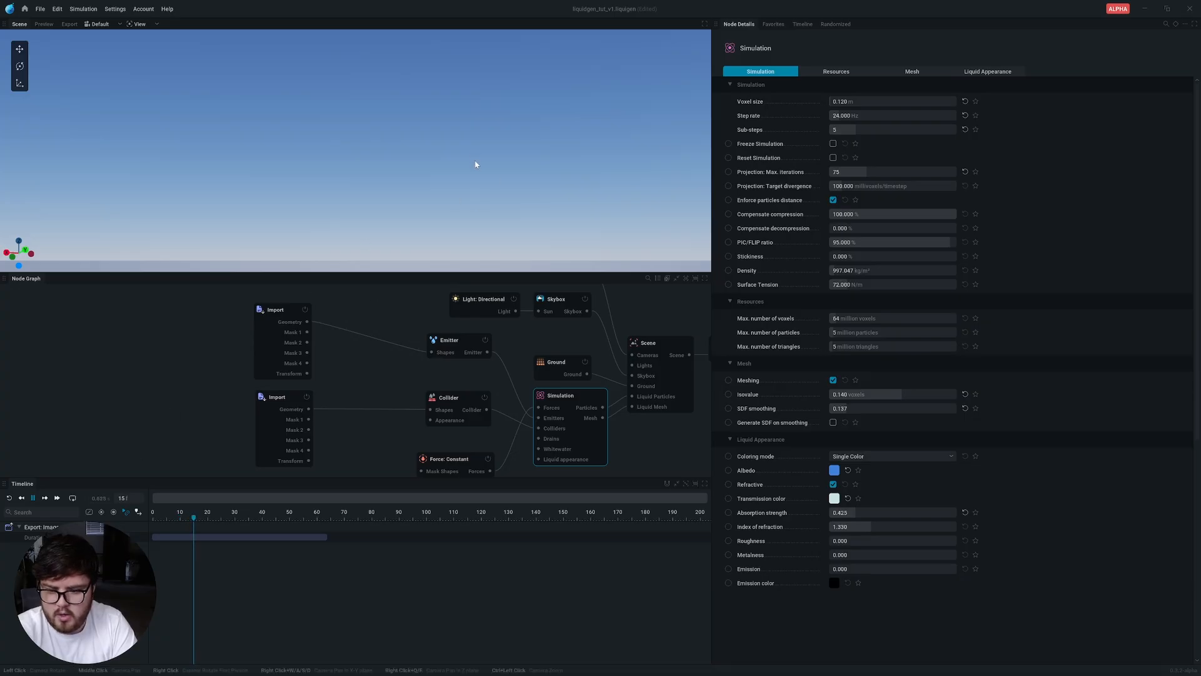
{"action": "right_click_drag", "start_coordinate": [480, 163], "coordinate": [450, 222]}
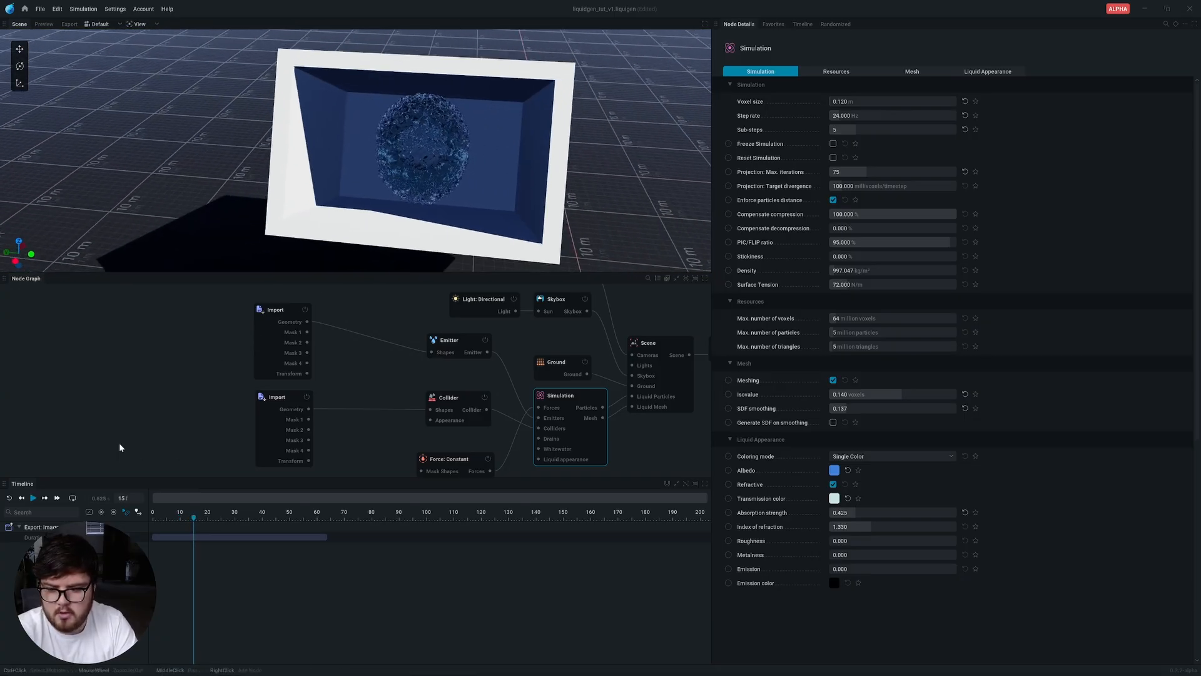
{"action": "left_click", "coordinate": [34, 499]}
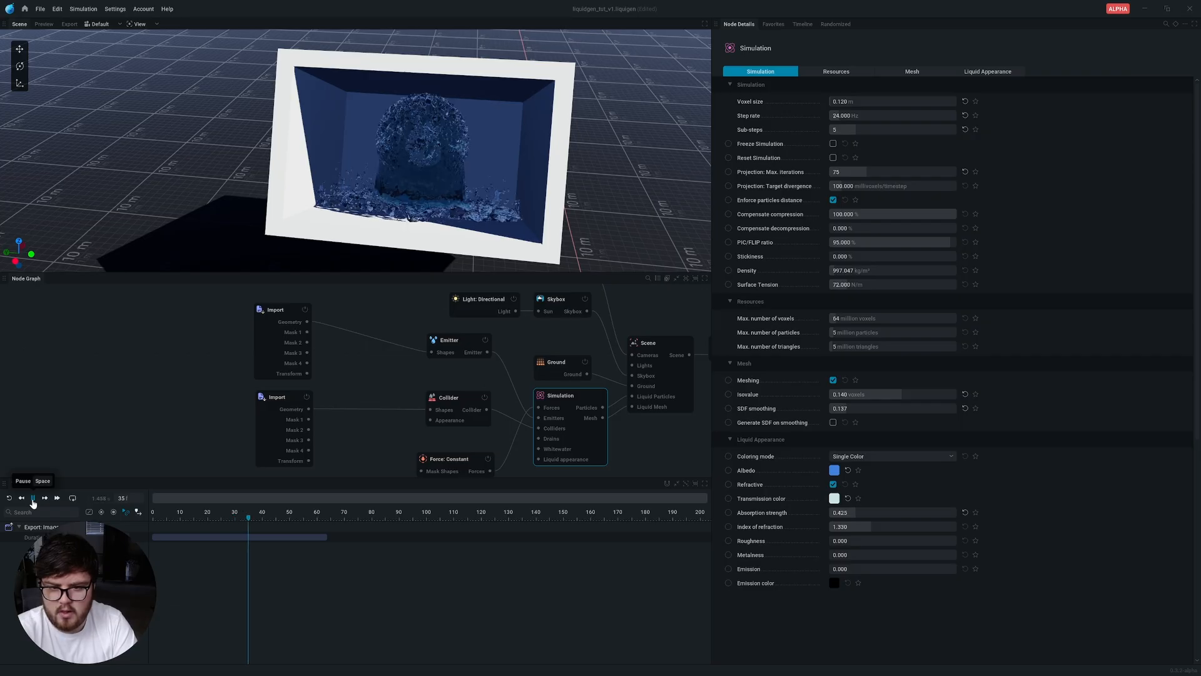
{"action": "left_click", "coordinate": [33, 499]}
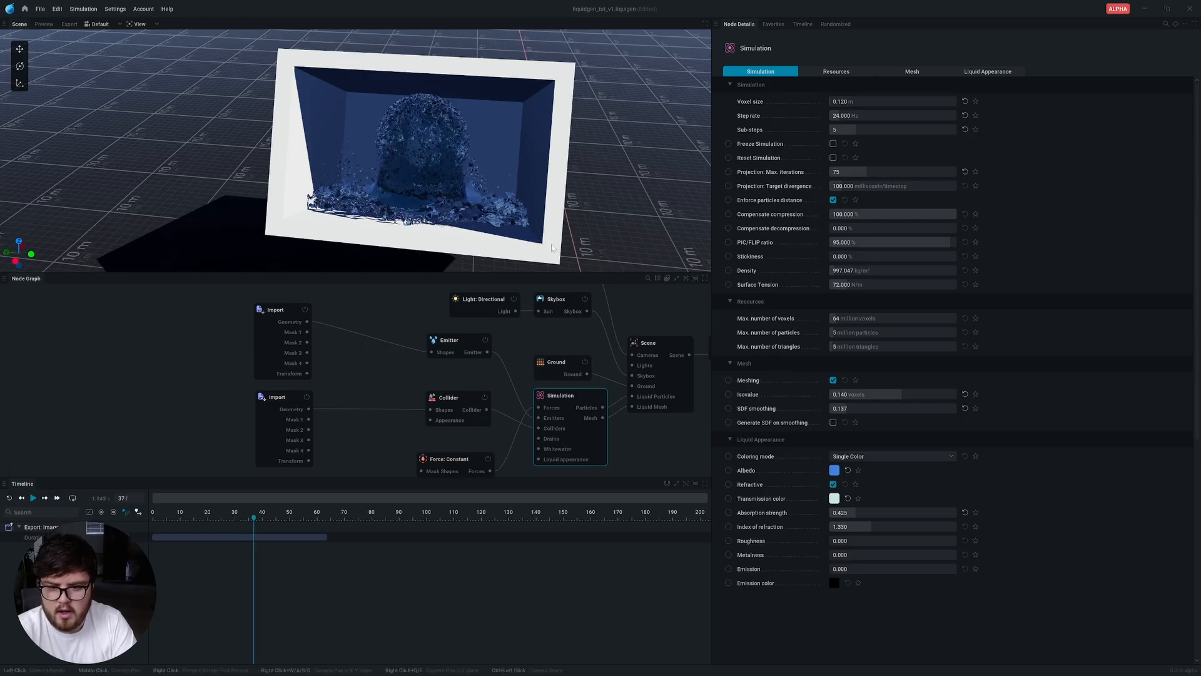
{"action": "right_click_drag", "start_coordinate": [553, 248], "coordinate": [504, 208]}
{"action": "key", "text": "s"}
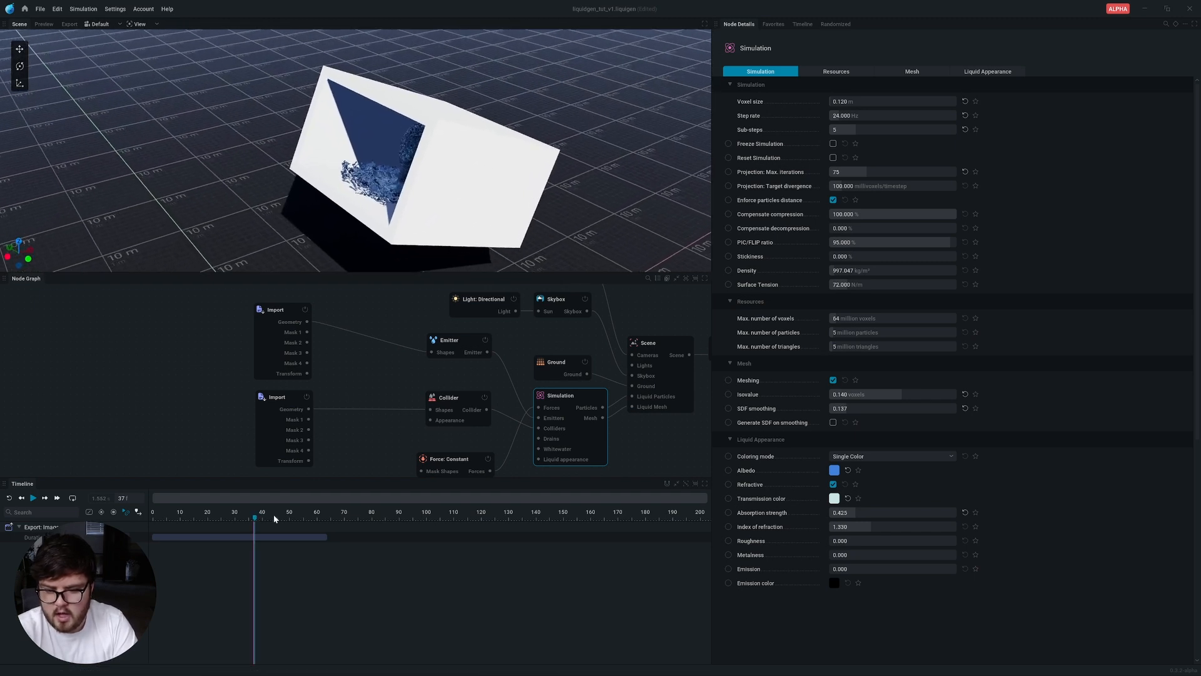
{"action": "mouse_move", "coordinate": [274, 517]}
{"action": "left_mouse_down"}
{"action": "mouse_move", "coordinate": [321, 515]}
{"action": "mouse_move", "coordinate": [260, 522]}
{"action": "mouse_move", "coordinate": [473, 514]}
{"action": "mouse_move", "coordinate": [252, 519]}
{"action": "left_mouse_up"}
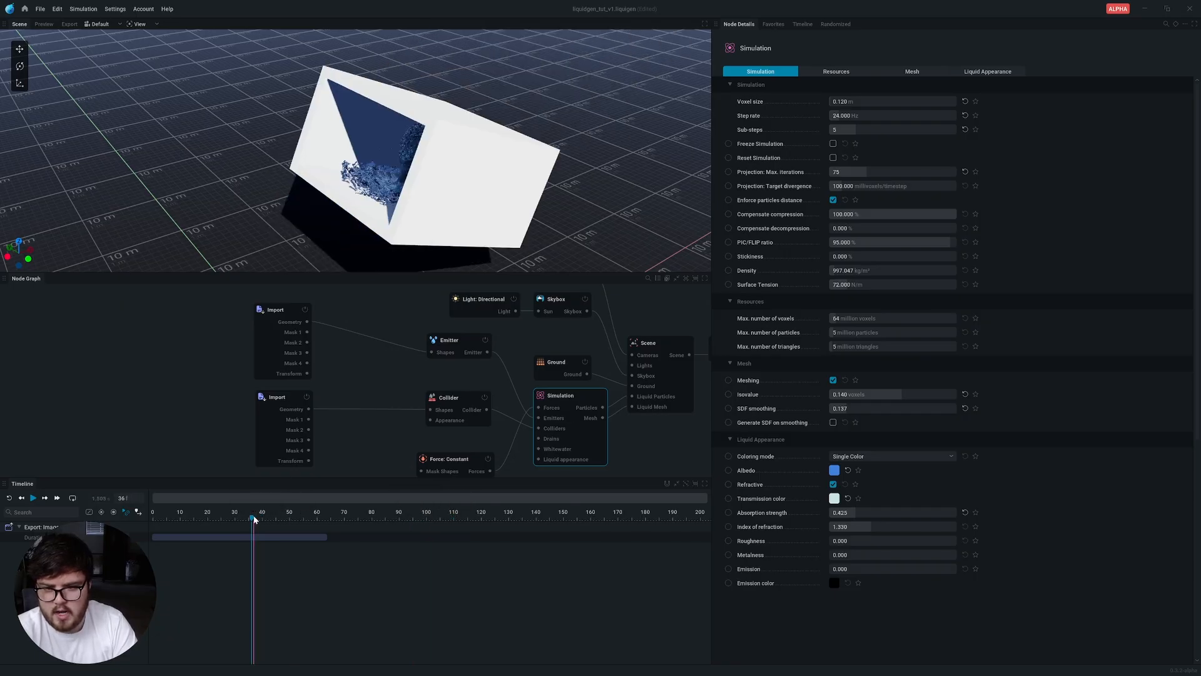
{"action": "key", "text": "ctrl+s"}
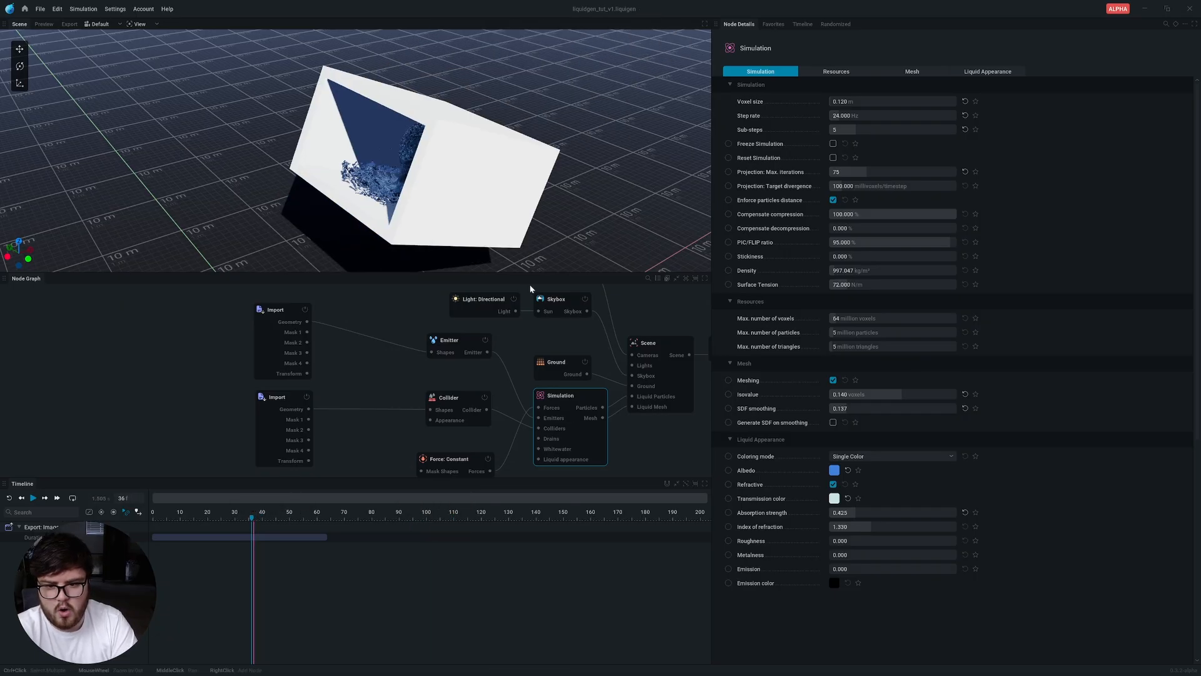
Keyframe the Emitter's Emitter activity as off at frame 25.
{"action": "left_click", "coordinate": [446, 340]}
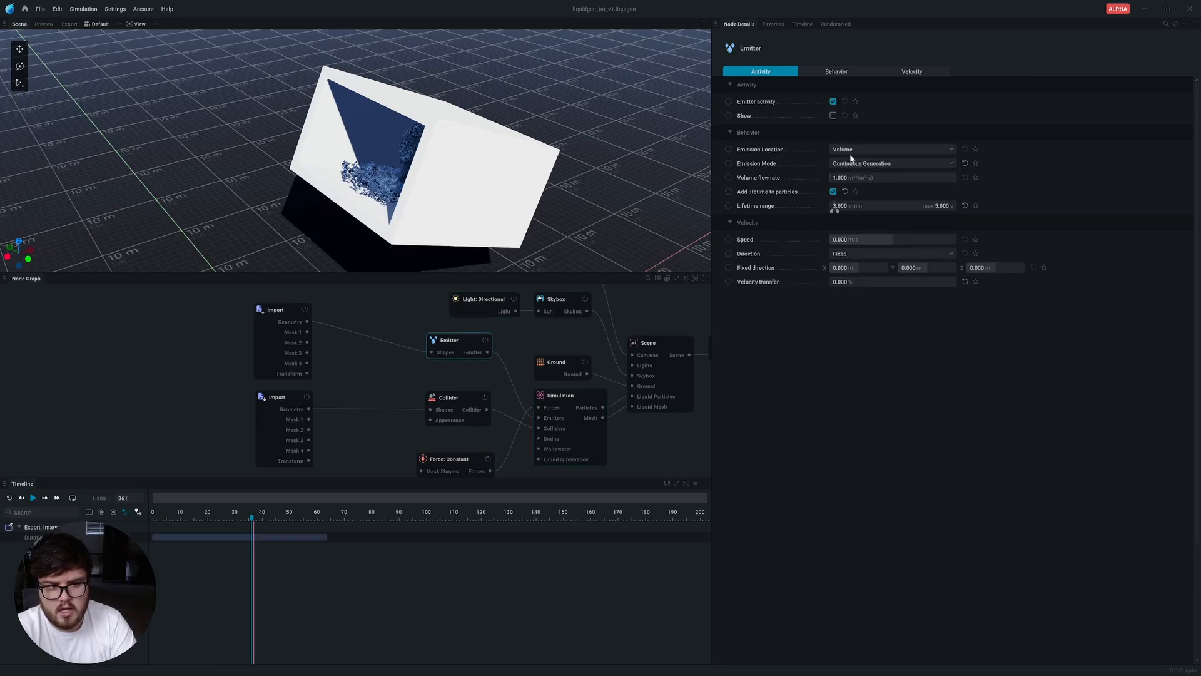
{"action": "left_click", "coordinate": [238, 515]}
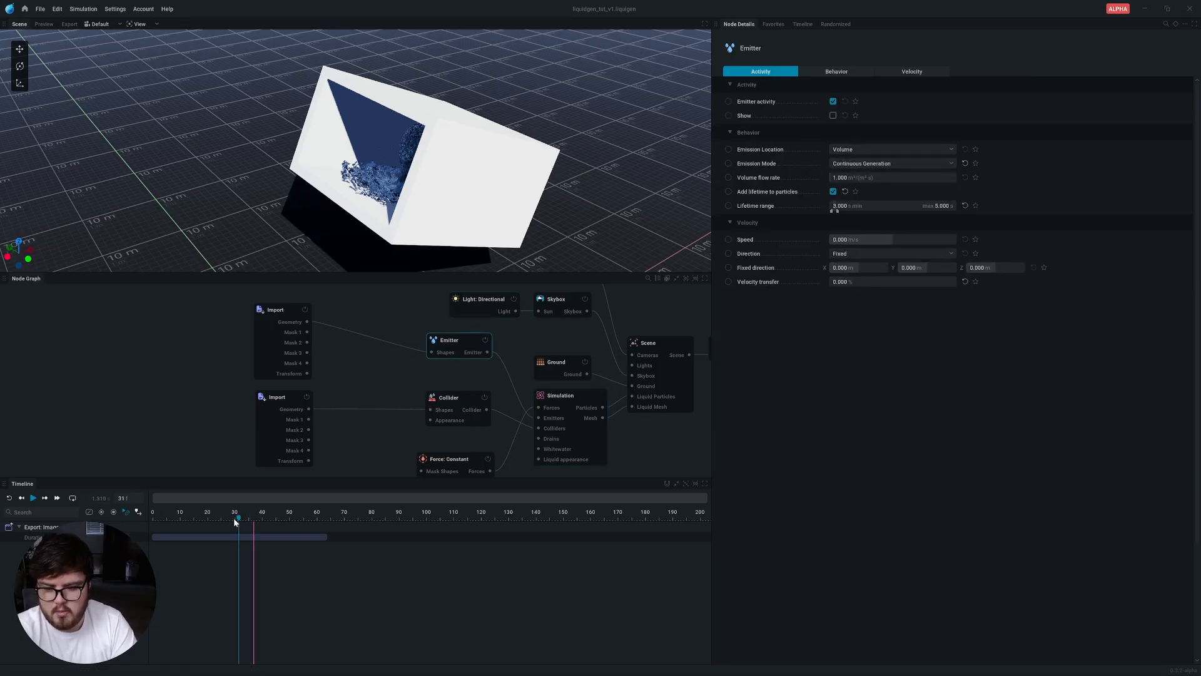
{"action": "left_click_drag", "start_coordinate": [227, 517], "coordinate": [220, 518]}
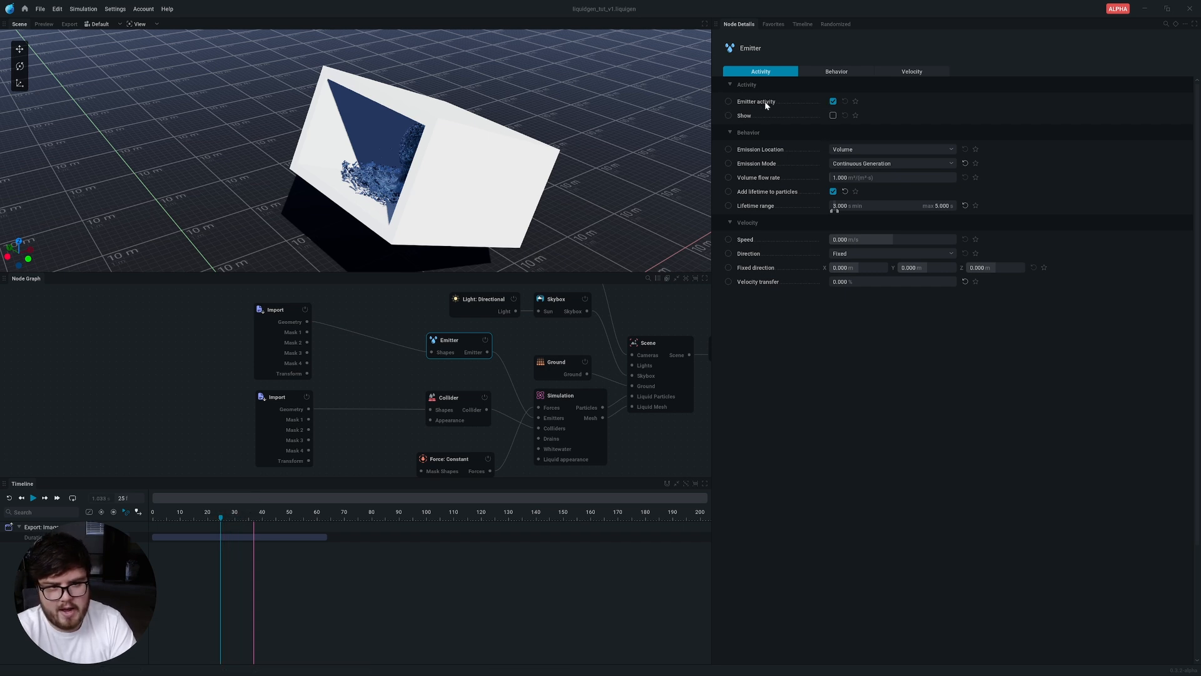
{"action": "left_click", "coordinate": [729, 101]}
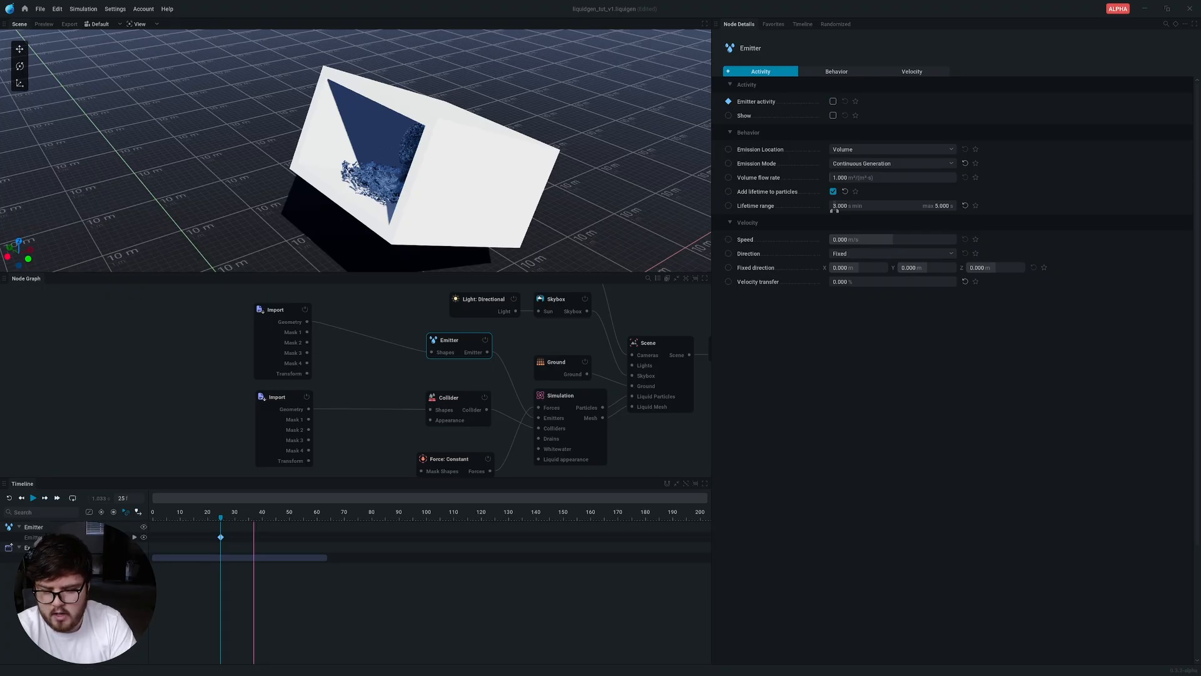
Keyframe Emitter activity as on at frame 26 and move the activity-off keyframe to frame 0.
{"action": "left_click_drag", "start_coordinate": [222, 519], "coordinate": [222, 516]}
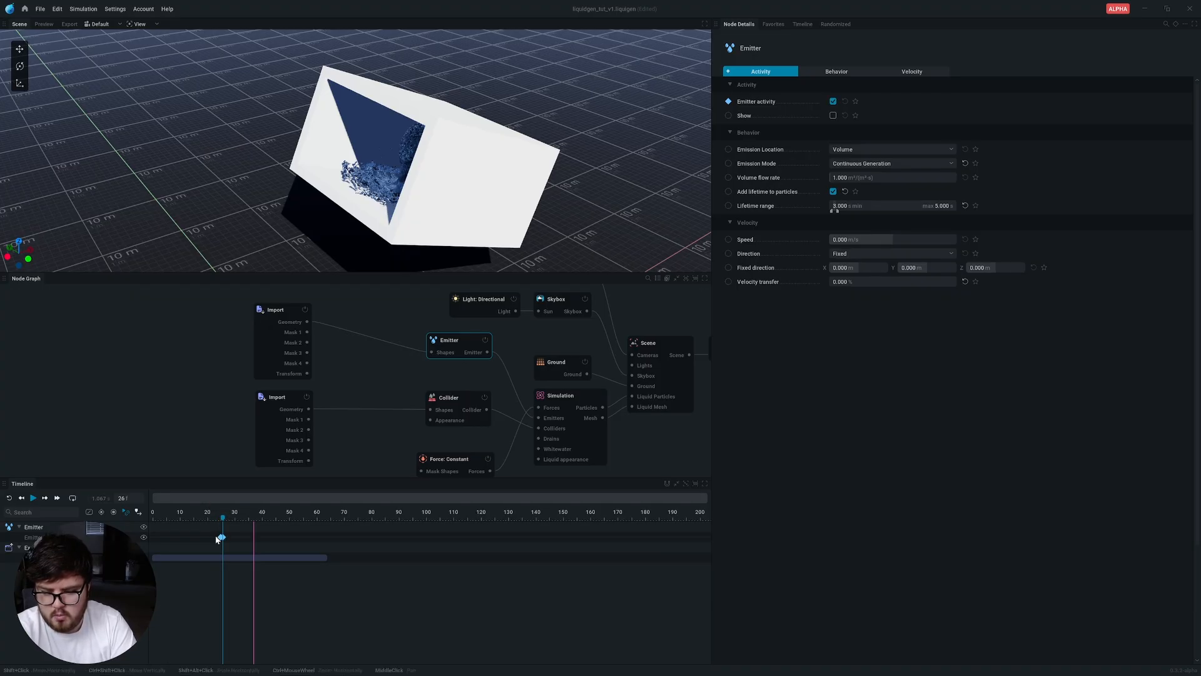
{"action": "left_click", "coordinate": [222, 537]}
{"action": "left_click_drag", "start_coordinate": [219, 539], "coordinate": [151, 521]}
Move the activity-on keyframe to frame 25 and keyframe Emitter activity as off at frame 30.
{"action": "left_click", "coordinate": [194, 515]}
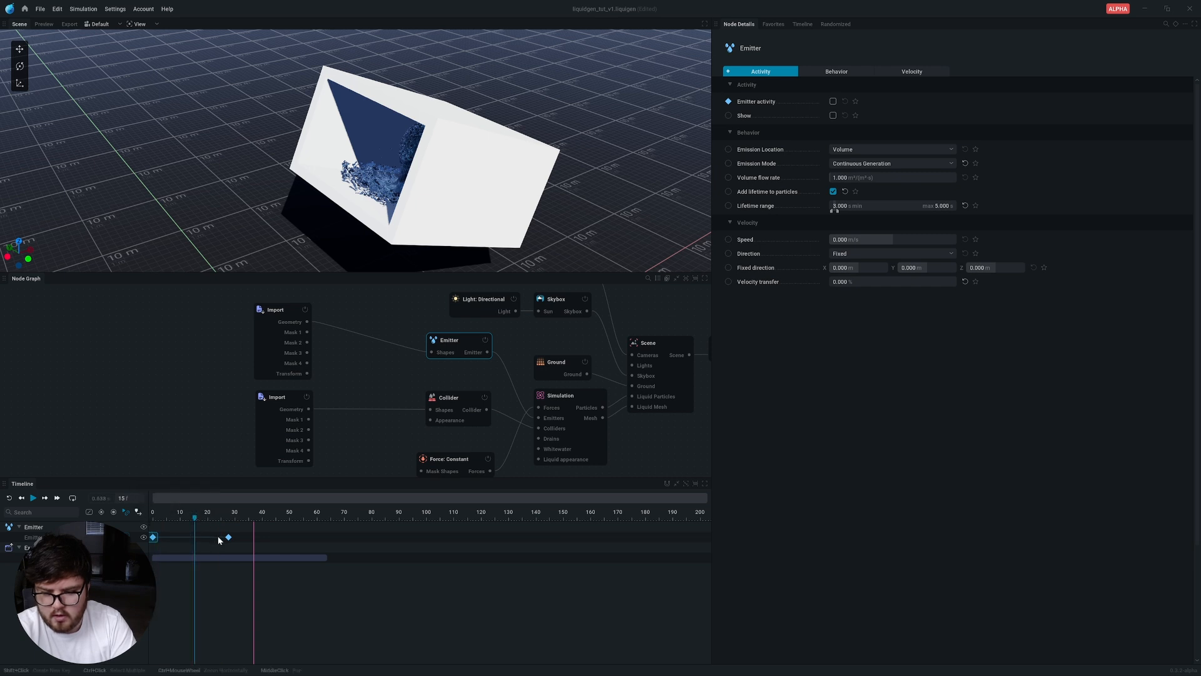
{"action": "mouse_move", "coordinate": [229, 537]}
{"action": "left_mouse_down"}
{"action": "mouse_move", "coordinate": [217, 539]}
{"action": "mouse_move", "coordinate": [211, 518]}
{"action": "mouse_move", "coordinate": [237, 518]}
{"action": "left_mouse_up"}
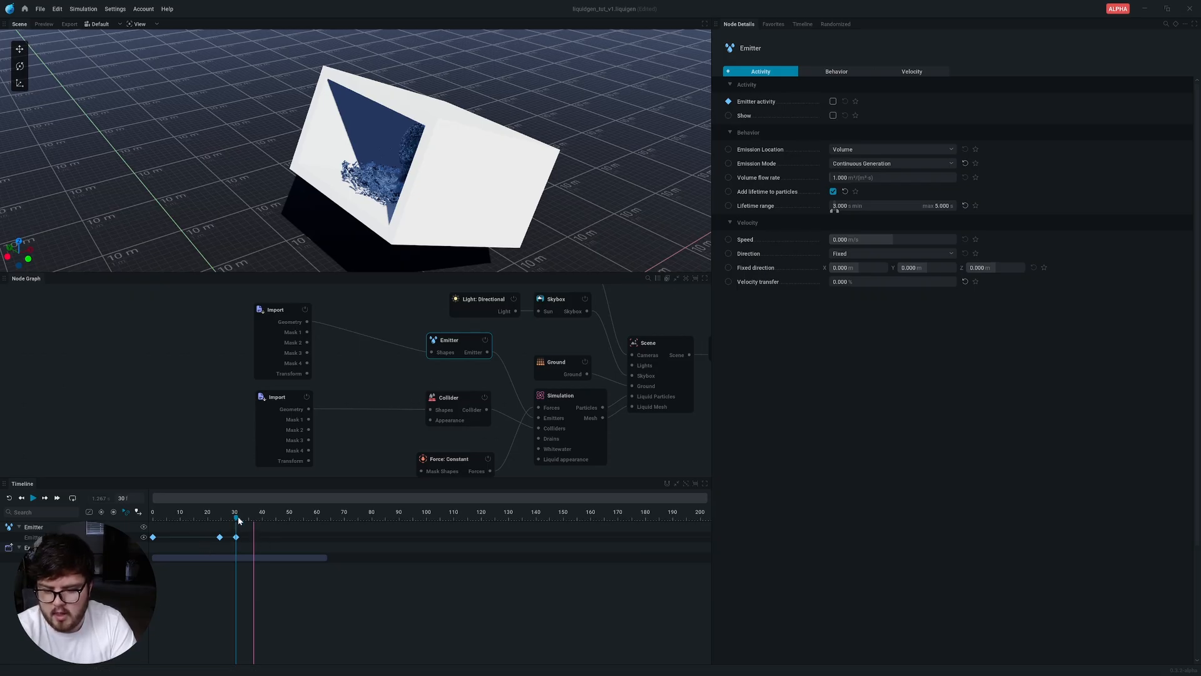
{"action": "left_click_drag", "start_coordinate": [236, 521], "coordinate": [264, 521]}
Reset the simulation, play it from the start to about frame 80, and examine the liquid around the rotating box.
{"action": "key", "text": "space"}
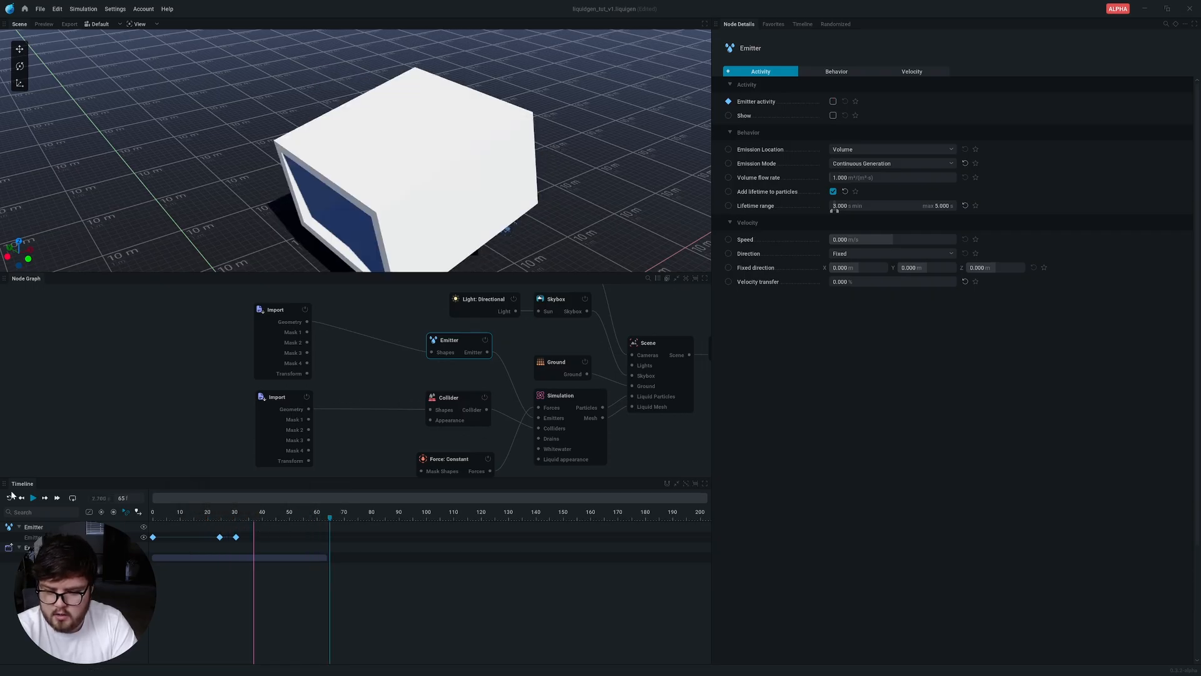
{"action": "left_click", "coordinate": [10, 499]}
{"action": "left_click", "coordinate": [33, 498]}
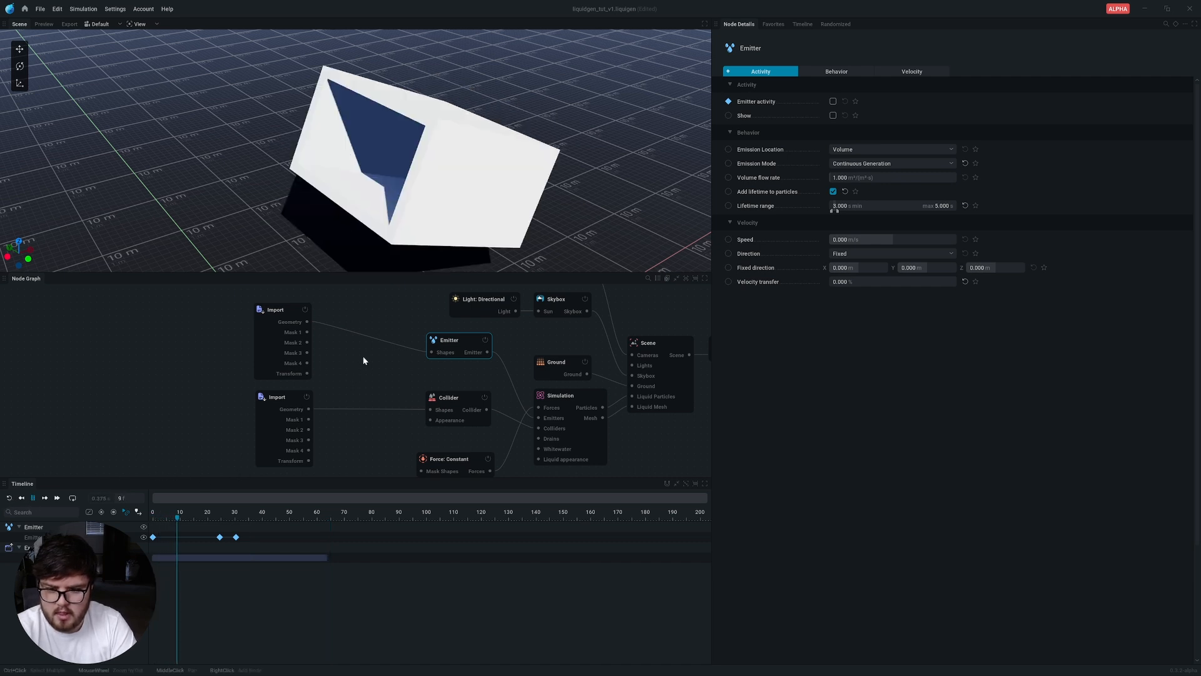
{"action": "mouse_move", "coordinate": [439, 197]}
{"action": "right_mouse_down"}
{"action": "mouse_move", "coordinate": [400, 199]}
{"action": "mouse_move", "coordinate": [444, 219]}
{"action": "right_mouse_up"}
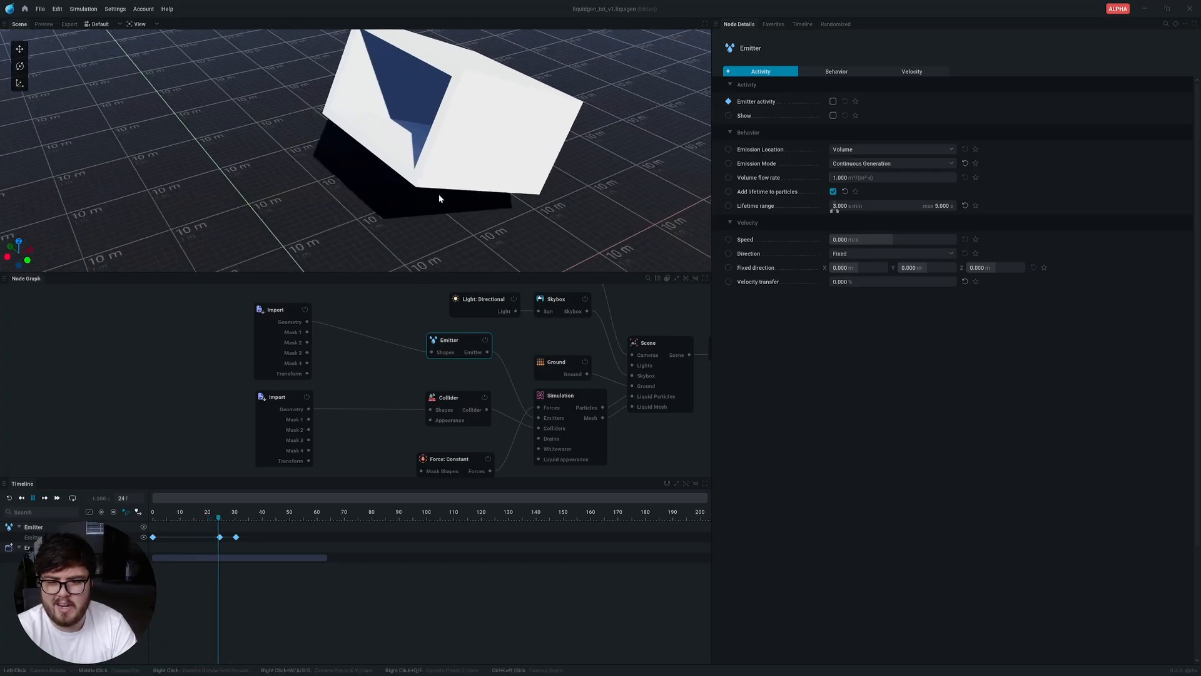
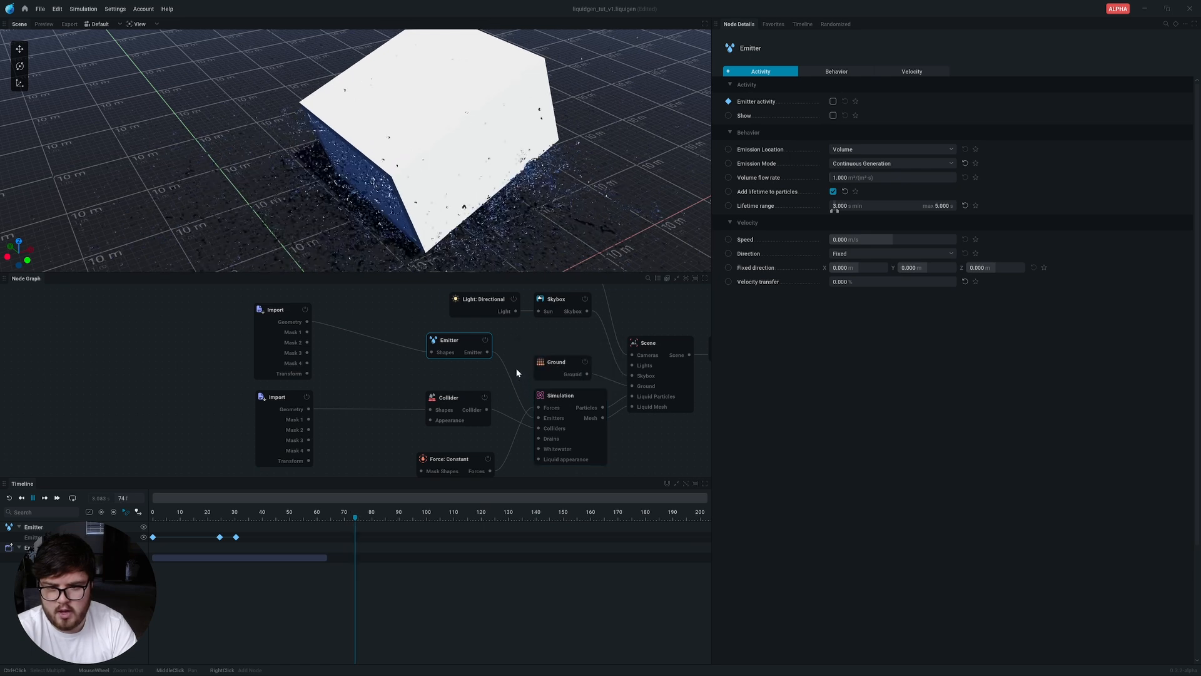
{"action": "right_click_drag", "start_coordinate": [438, 156], "coordinate": [499, 197]}
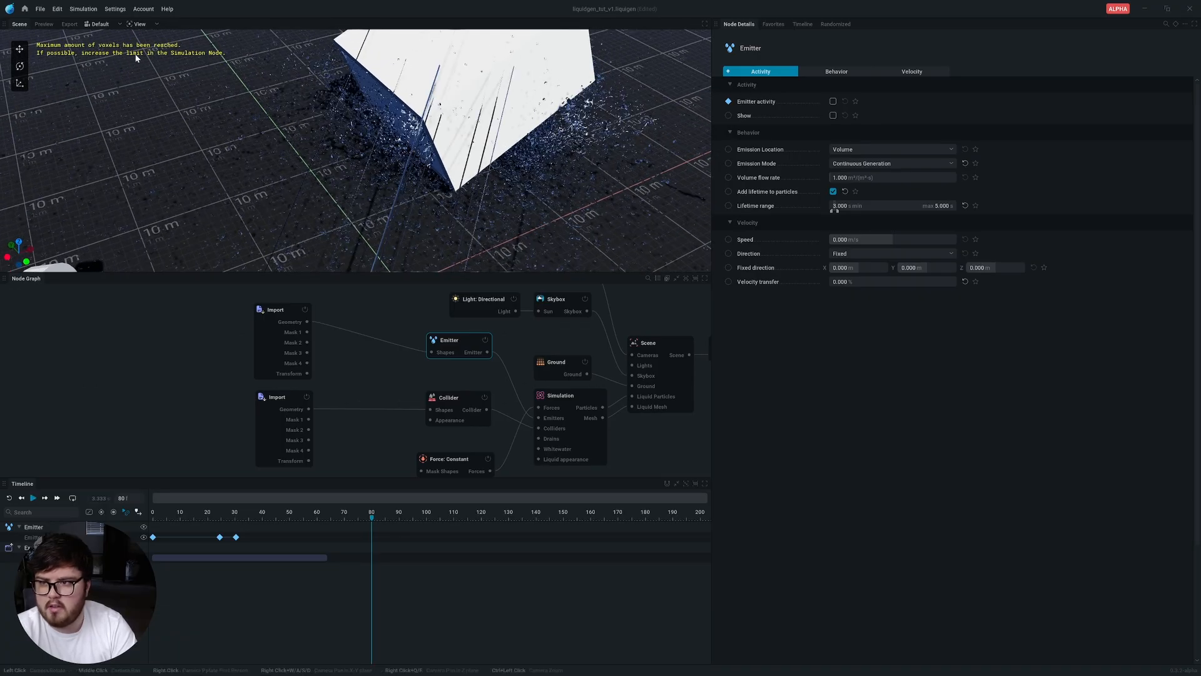
Set the Simulation node's sub-steps to 15 and reset the simulation to frame 0.
{"action": "left_click", "coordinate": [573, 396]}
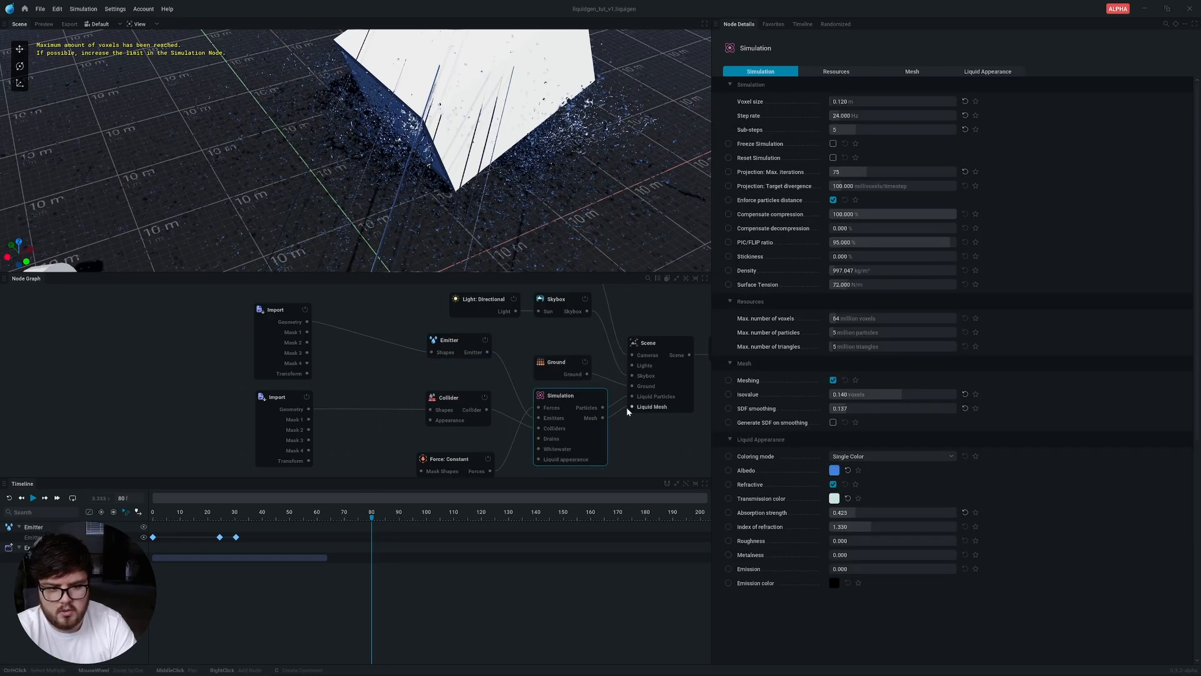
{"action": "left_click", "coordinate": [864, 130]}
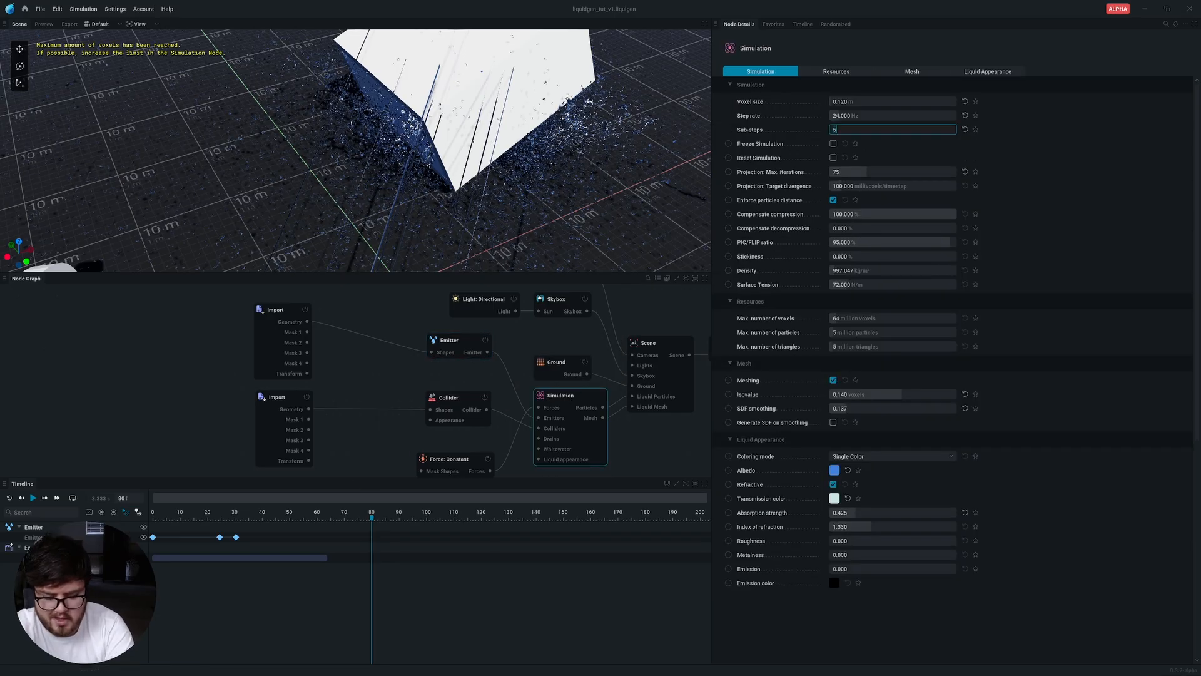
{"action": "key", "text": "Return"}
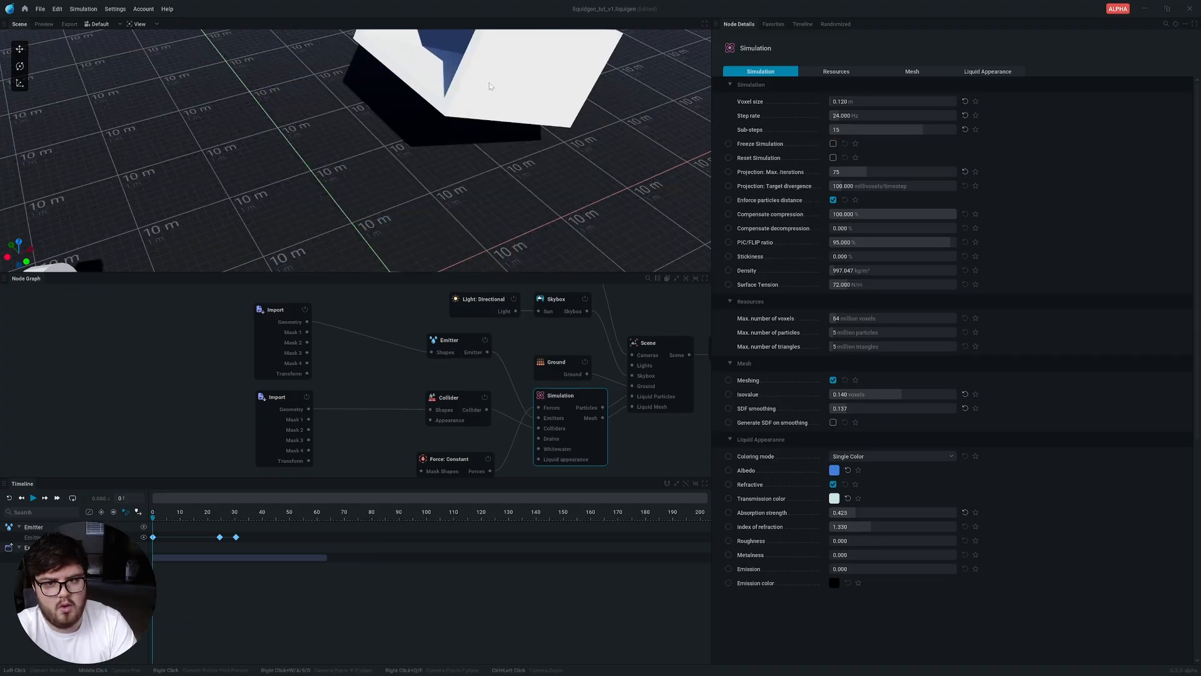
{"action": "middle_click_drag", "start_coordinate": [527, 98], "coordinate": [515, 145]}
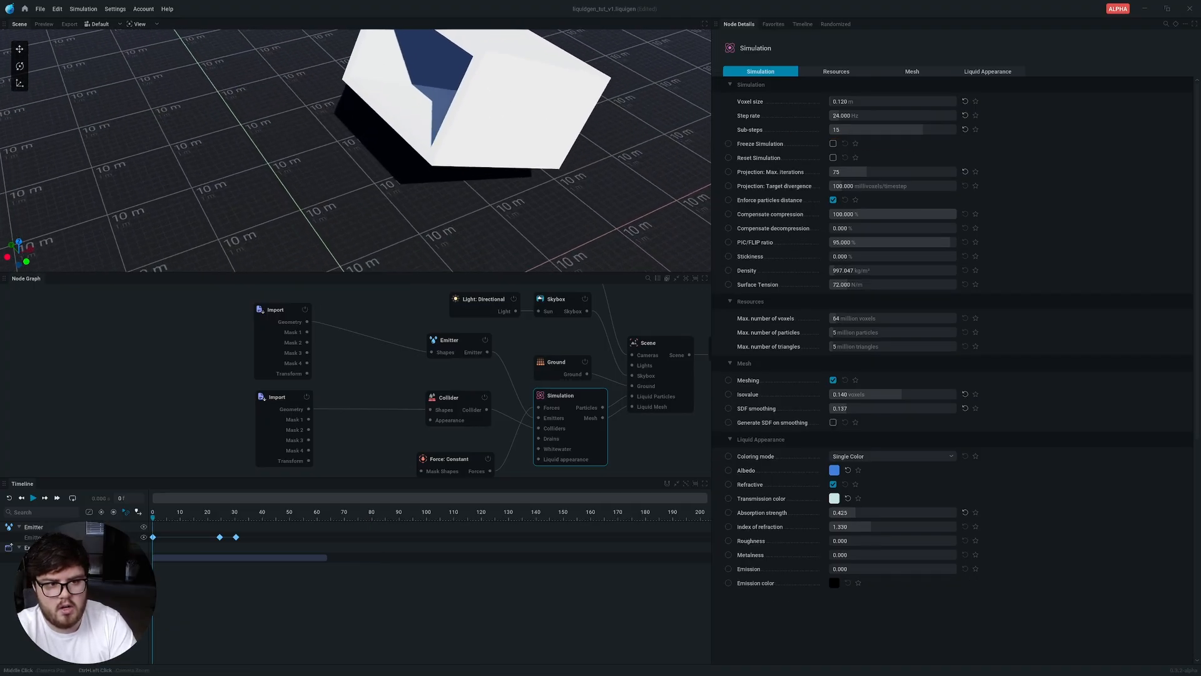
Set the Simulation node's maximum number of voxels to 150 million, then apply and reset the simulation.
{"action": "left_click", "coordinate": [855, 320]}
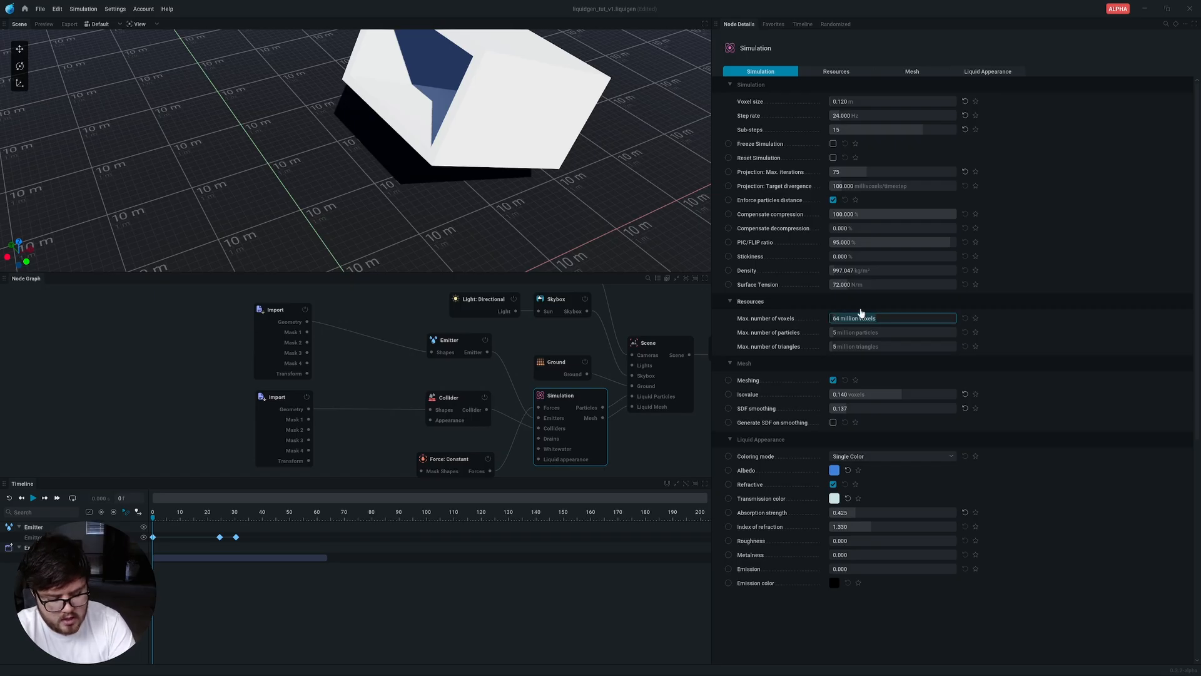
{"action": "type", "text": "150"}
{"action": "key", "text": "Return"}
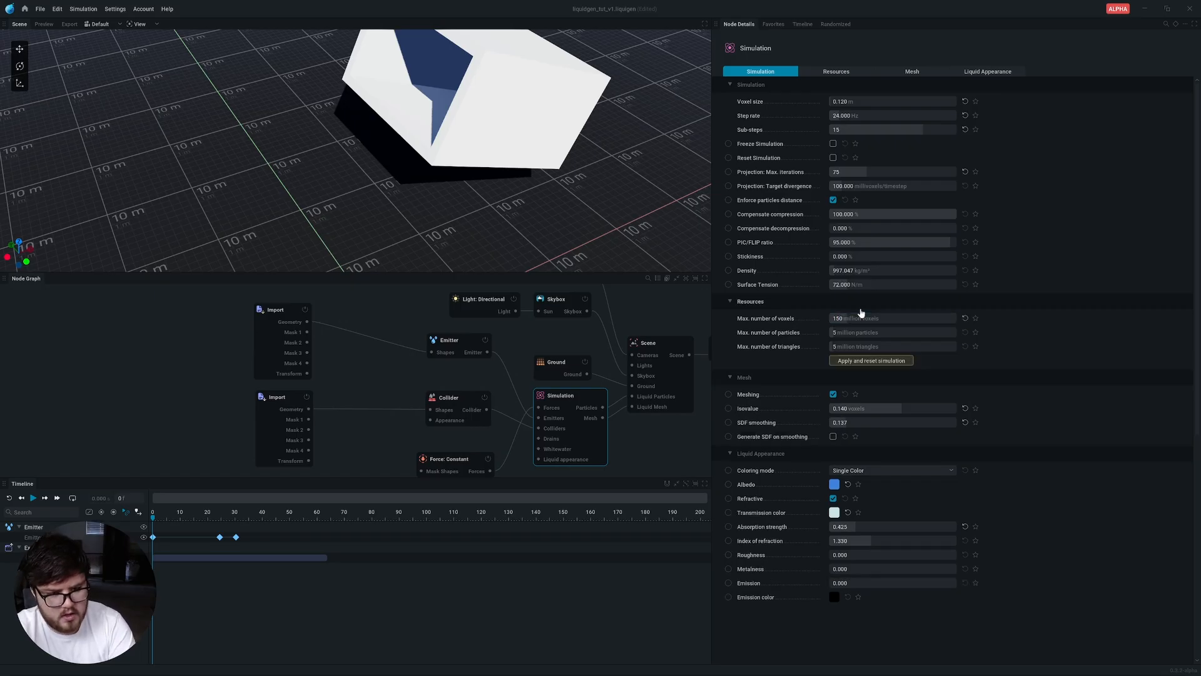
{"action": "left_click", "coordinate": [866, 361]}
Set the maximum numbers of particles and triangles to 10 million each, applying with a simulation reset, and save the project.
{"action": "left_click", "coordinate": [857, 332]}
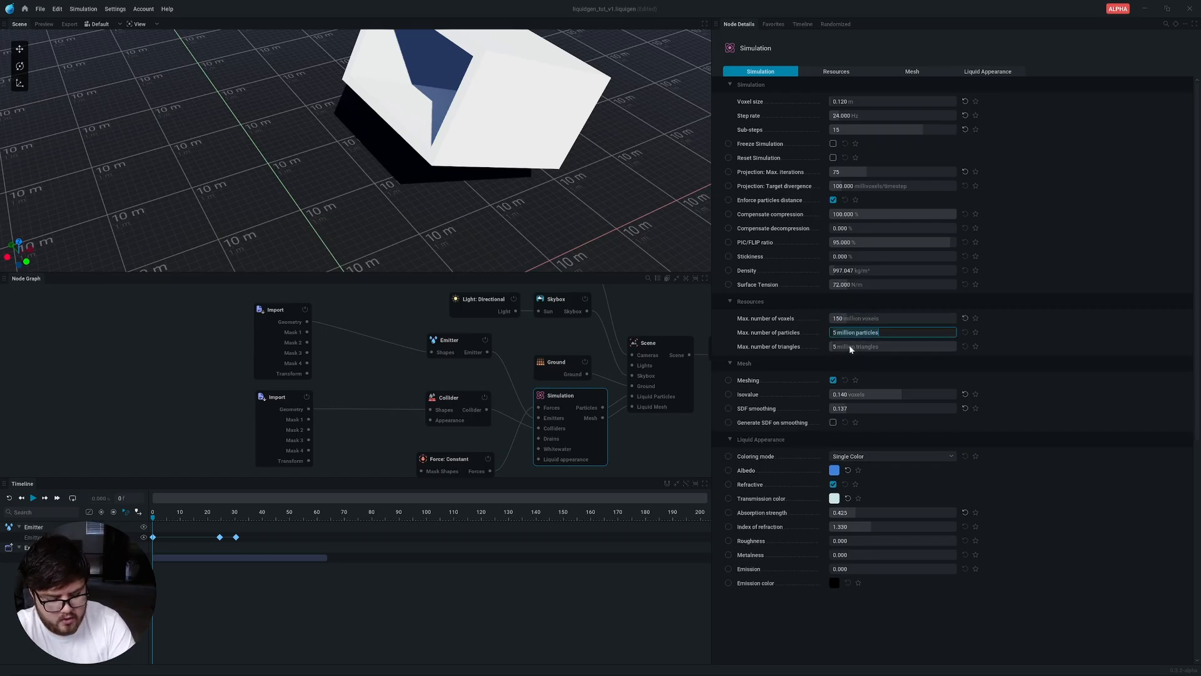
{"action": "type", "text": "10"}
{"action": "key", "text": "Return"}
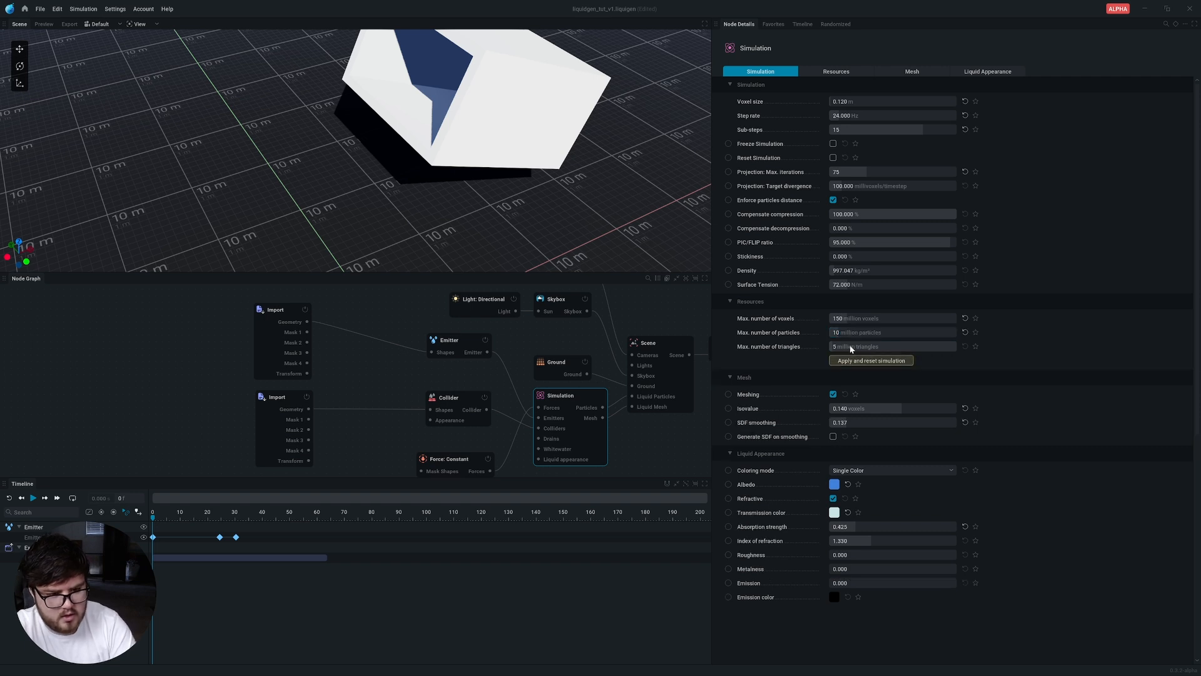
{"action": "left_click", "coordinate": [854, 362]}
{"action": "left_click", "coordinate": [848, 347]}
{"action": "type", "text": "10"}
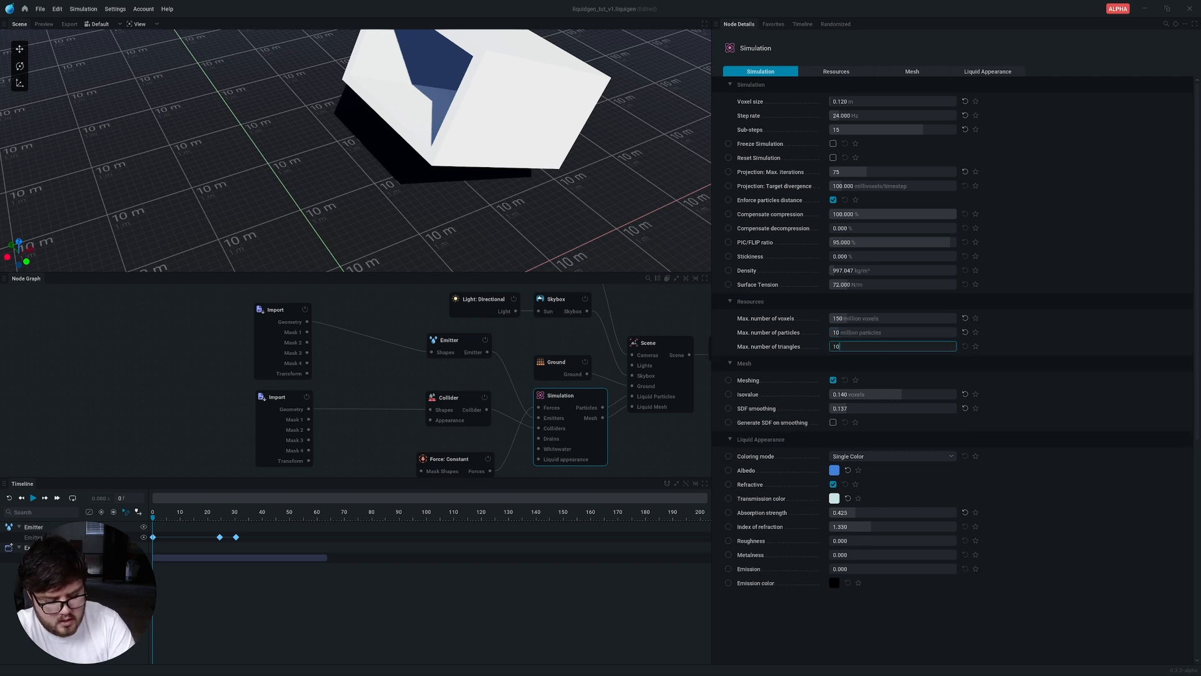
{"action": "key", "text": "Return"}
{"action": "left_click", "coordinate": [852, 361]}
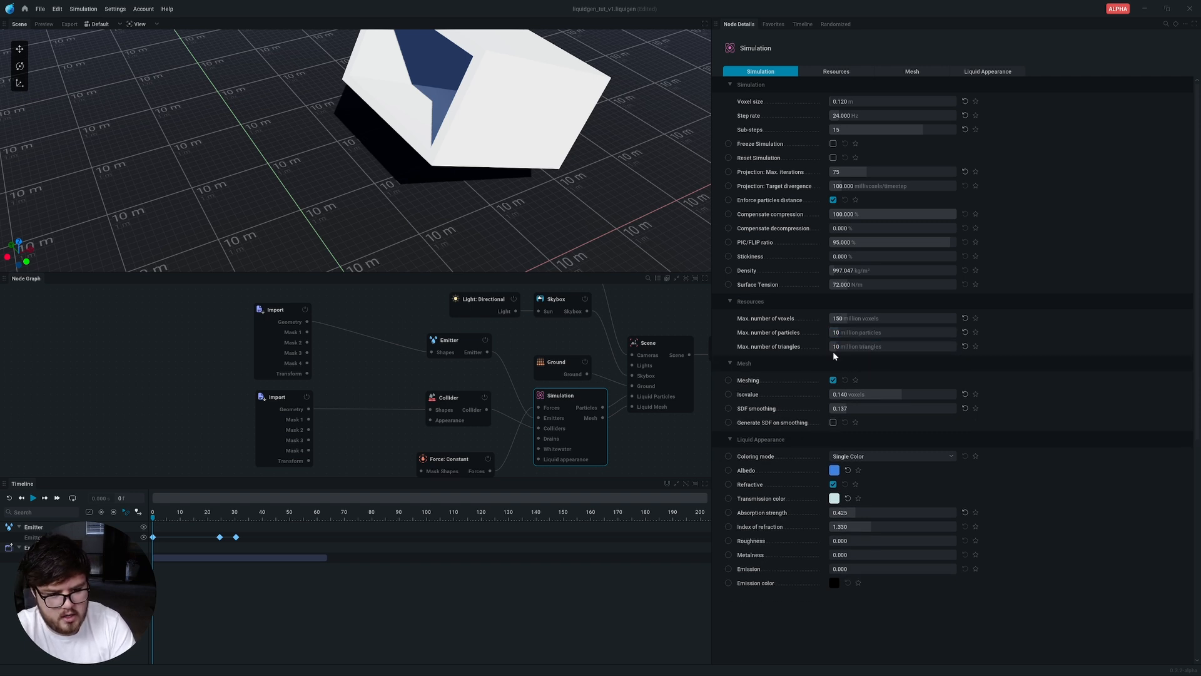
{"action": "key", "text": "ctrl+s"}
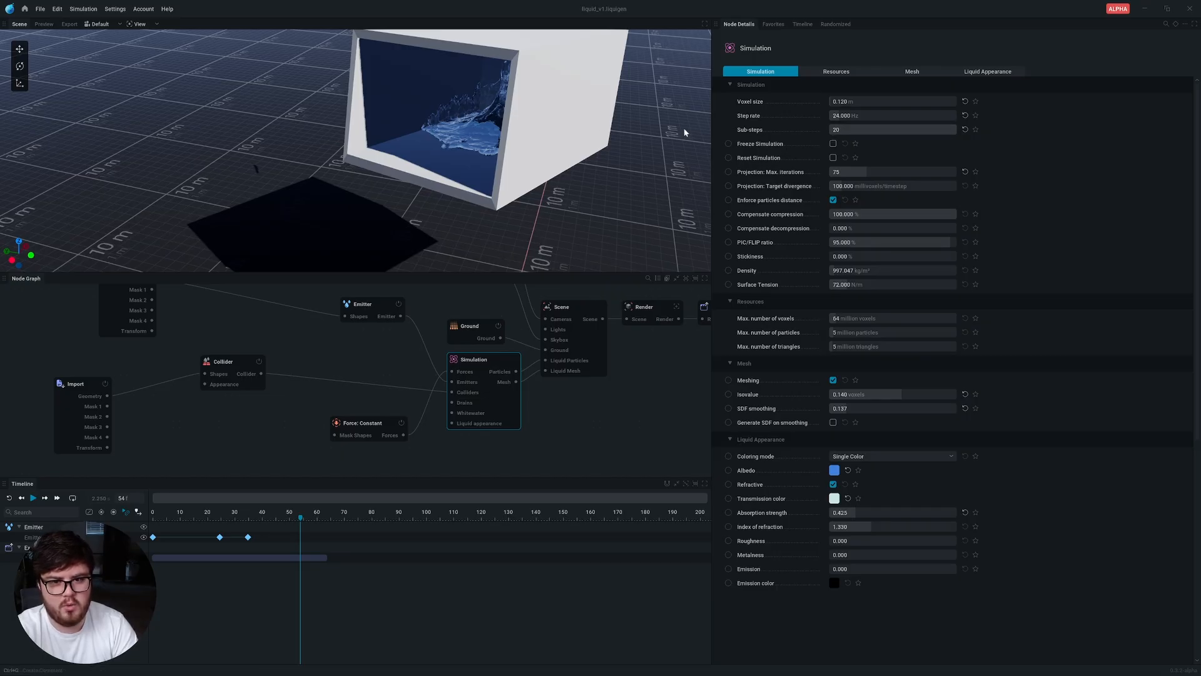
Play the liquid_v1 simulation from frame 54 to about frame 78 and examine the liquid pouring from the box.
{"action": "mouse_move", "coordinate": [501, 119]}
{"action": "left_mouse_down"}
{"action": "mouse_move", "coordinate": [478, 144]}
{"action": "mouse_move", "coordinate": [466, 129]}
{"action": "mouse_move", "coordinate": [495, 119]}
{"action": "left_mouse_up"}
{"action": "key", "text": "space"}
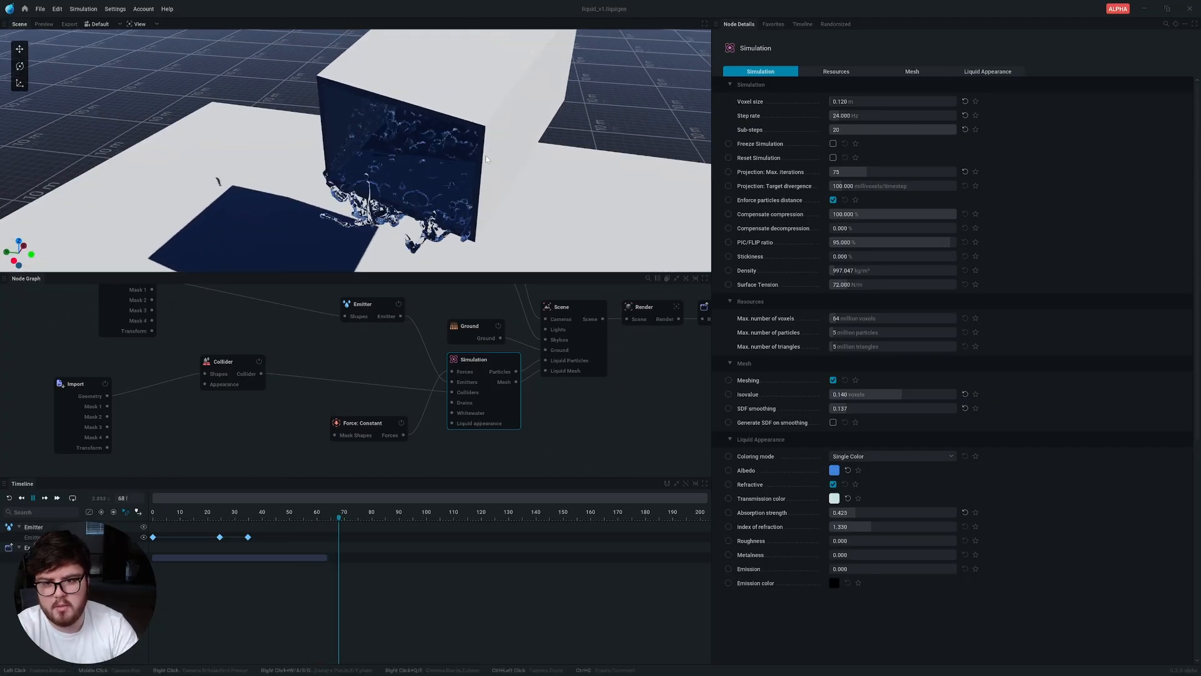
{"action": "left_click_drag", "start_coordinate": [491, 154], "coordinate": [491, 209]}
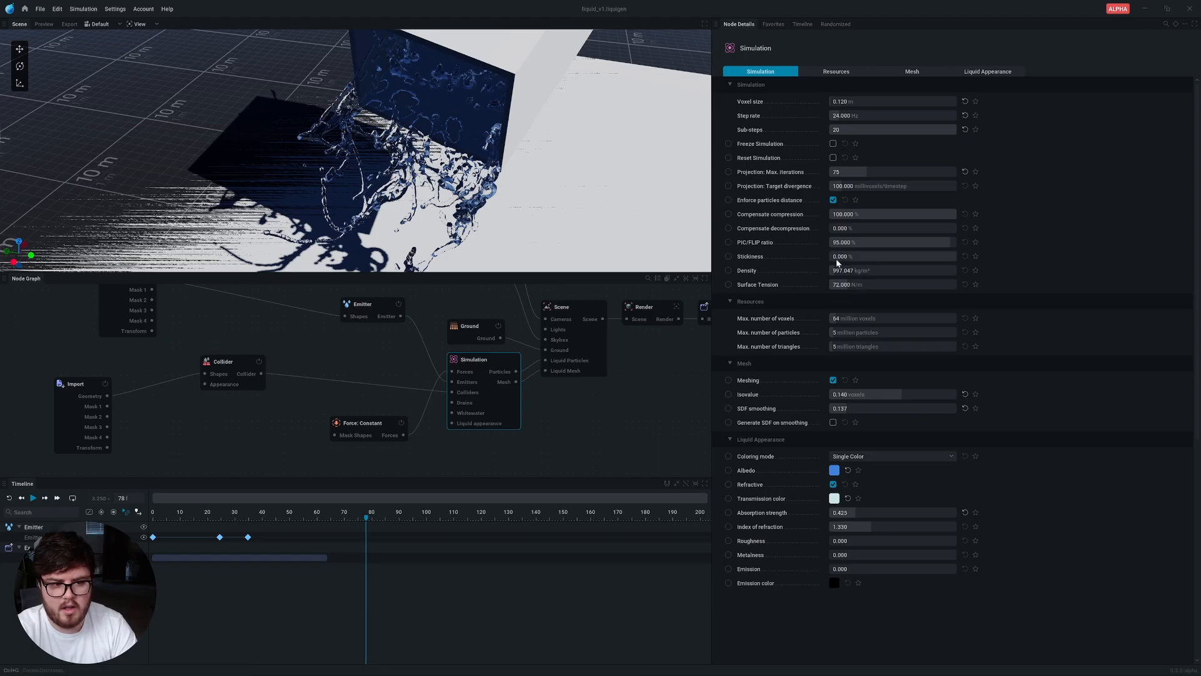
{"action": "right_click_drag", "start_coordinate": [551, 188], "coordinate": [513, 187]}
{"action": "key", "text": "w"}
{"action": "right_click_drag", "start_coordinate": [522, 135], "coordinate": [531, 132]}
Continue the simulation to about frame 92 and inspect the splashes around the box's opening from several angles.
{"action": "key", "text": "space"}
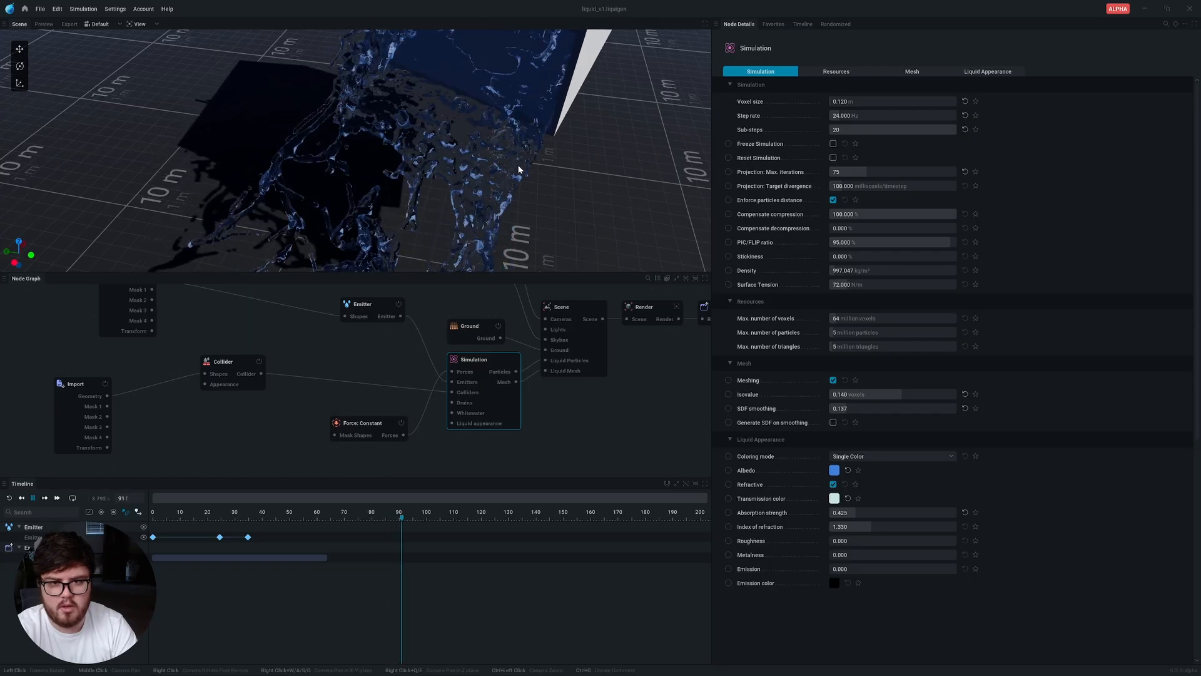
{"action": "key", "text": "space"}
{"action": "mouse_move", "coordinate": [512, 162]}
{"action": "right_mouse_down"}
{"action": "mouse_move", "coordinate": [523, 159]}
{"action": "mouse_move", "coordinate": [495, 158]}
{"action": "right_mouse_up"}
{"action": "key", "text": "w"}
{"action": "key", "text": "s"}
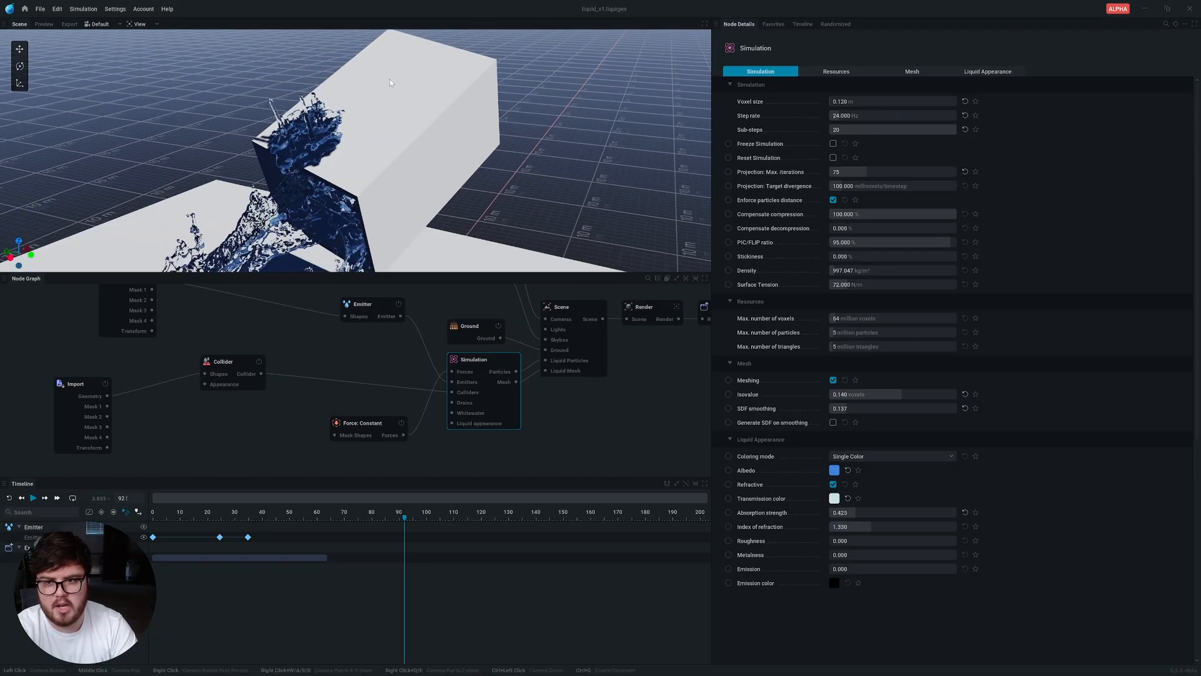
{"action": "left_click_drag", "start_coordinate": [254, 516], "coordinate": [404, 515]}
{"action": "right_click_drag", "start_coordinate": [400, 169], "coordinate": [363, 198]}
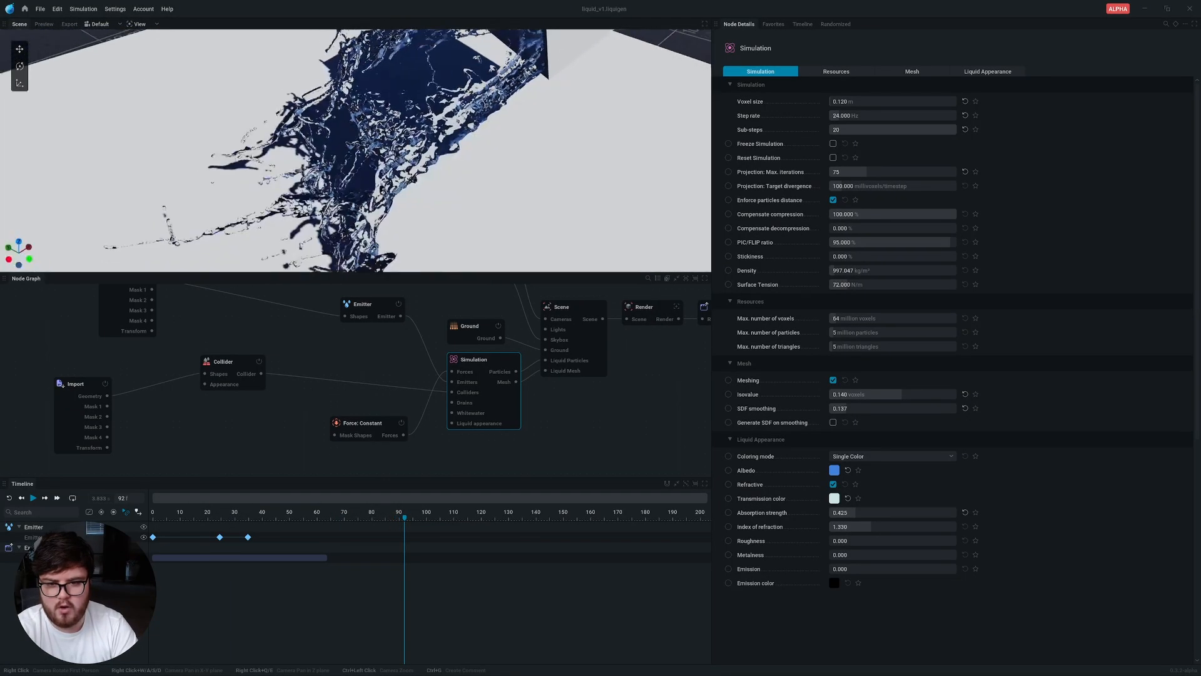
Add an Export: Mesh node connected to the Simulation node's Mesh output.
{"action": "right_click_drag", "start_coordinate": [420, 266], "coordinate": [420, 235]}
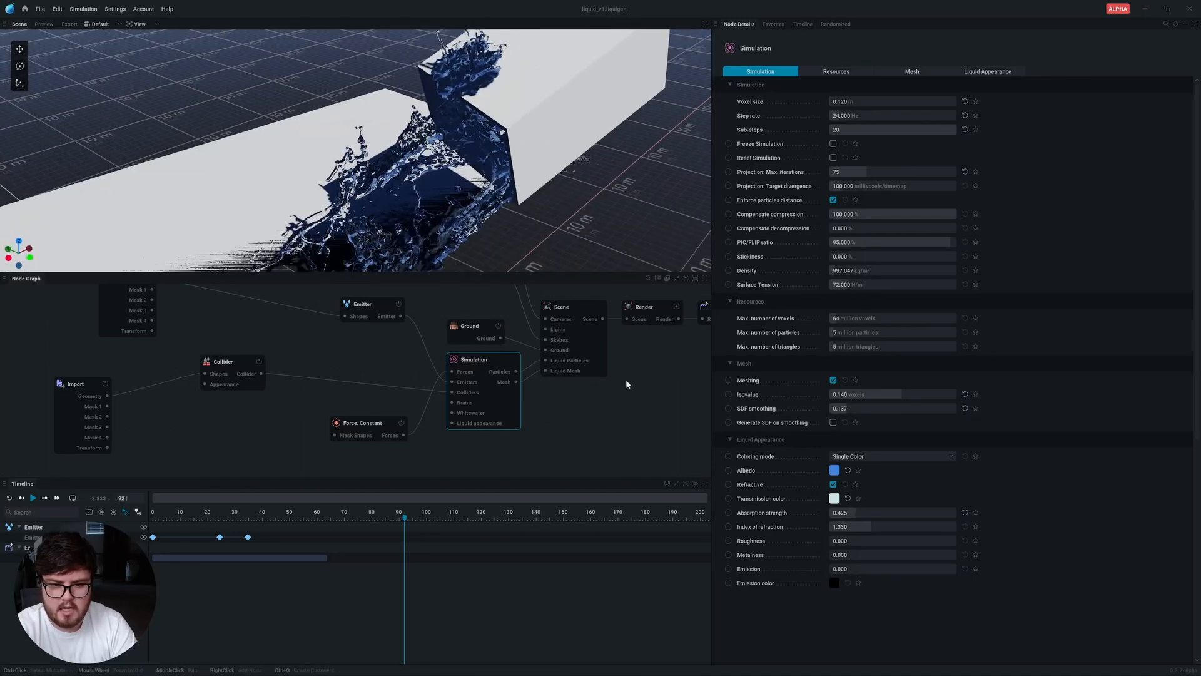
{"action": "middle_click_drag", "start_coordinate": [626, 383], "coordinate": [446, 374]}
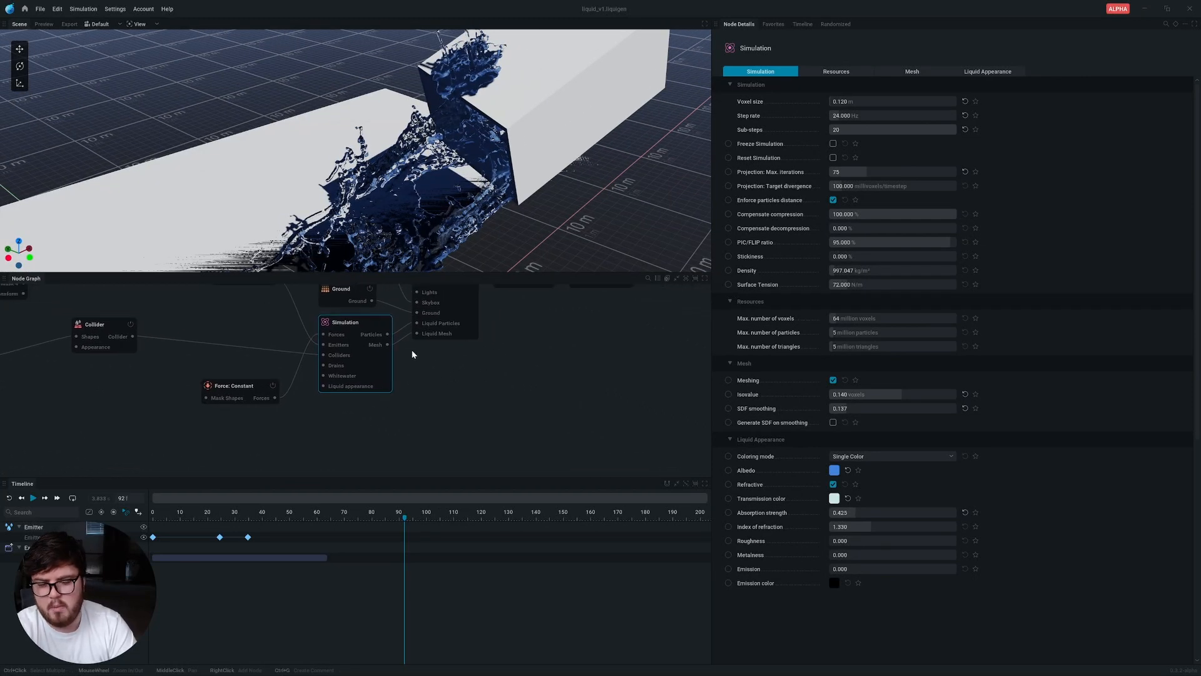
{"action": "left_click_drag", "start_coordinate": [388, 345], "coordinate": [464, 382]}
{"action": "left_click", "coordinate": [485, 391]}
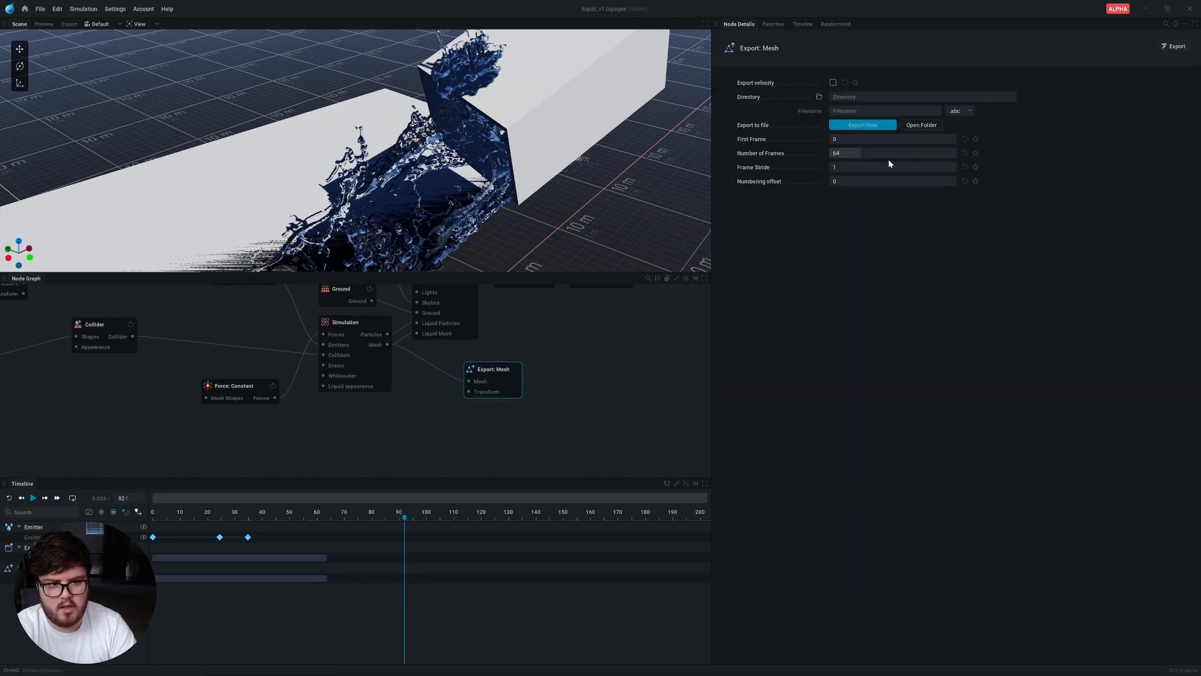
Set the mesh export's first frame to 1 and its number of frames to 175.
{"action": "left_click", "coordinate": [895, 139]}
{"action": "type", "text": "1"}
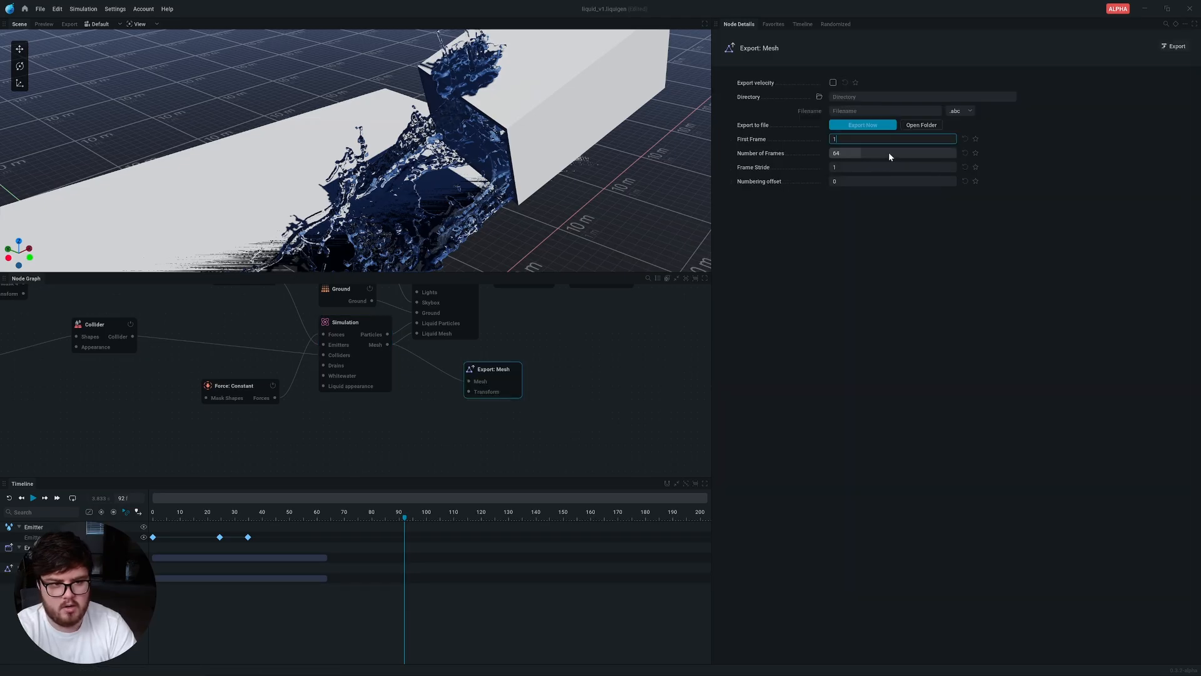
{"action": "key", "text": "Tab"}
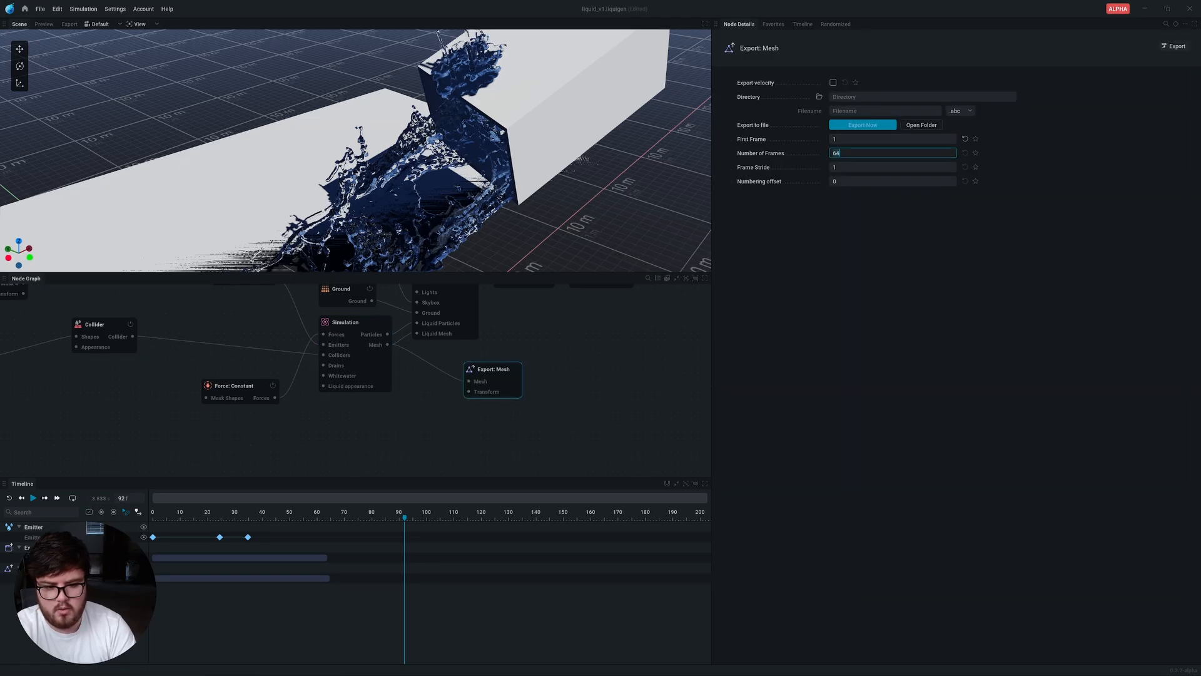
{"action": "type", "text": "1"}
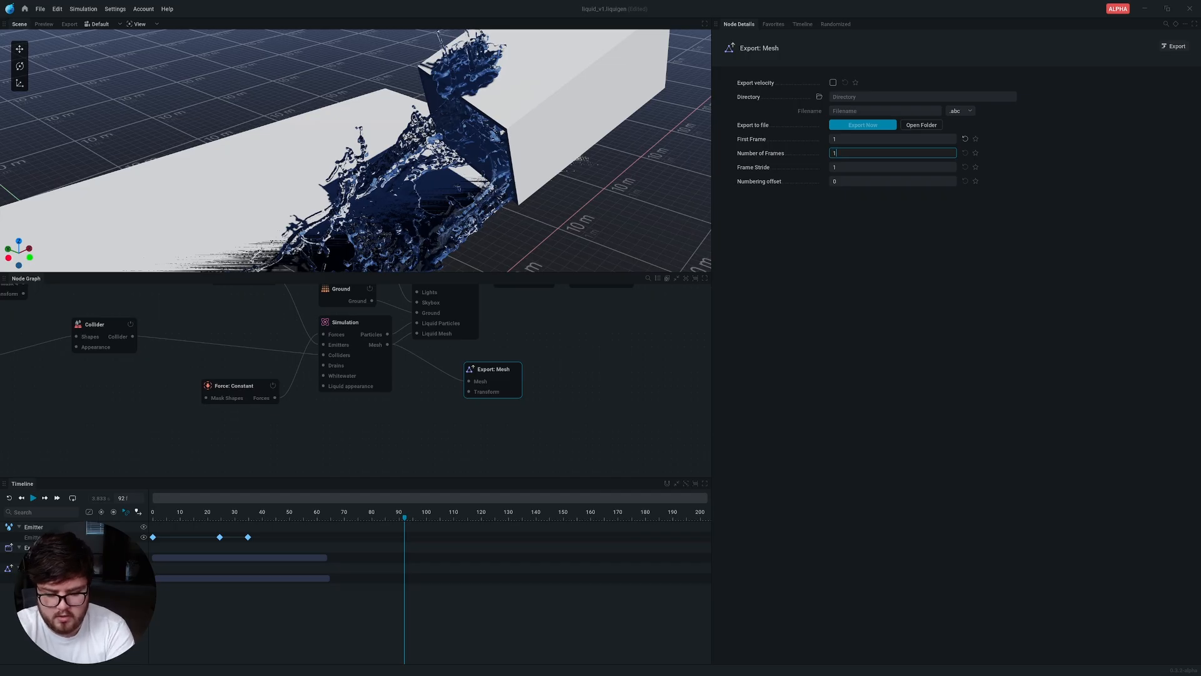
{"action": "type", "text": "75"}
{"action": "key", "text": "Return"}
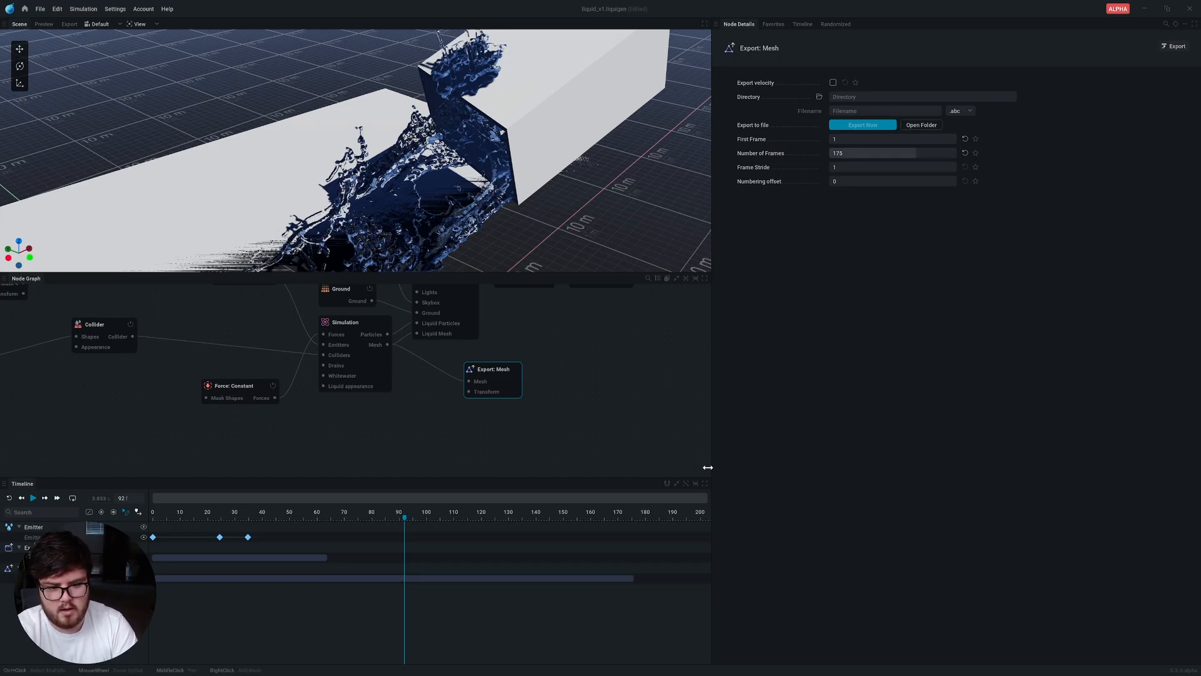
Set the mesh export's directory to the project's Assets/liquid folder and its filename to the $(project) variable.
{"action": "left_click", "coordinate": [818, 97]}
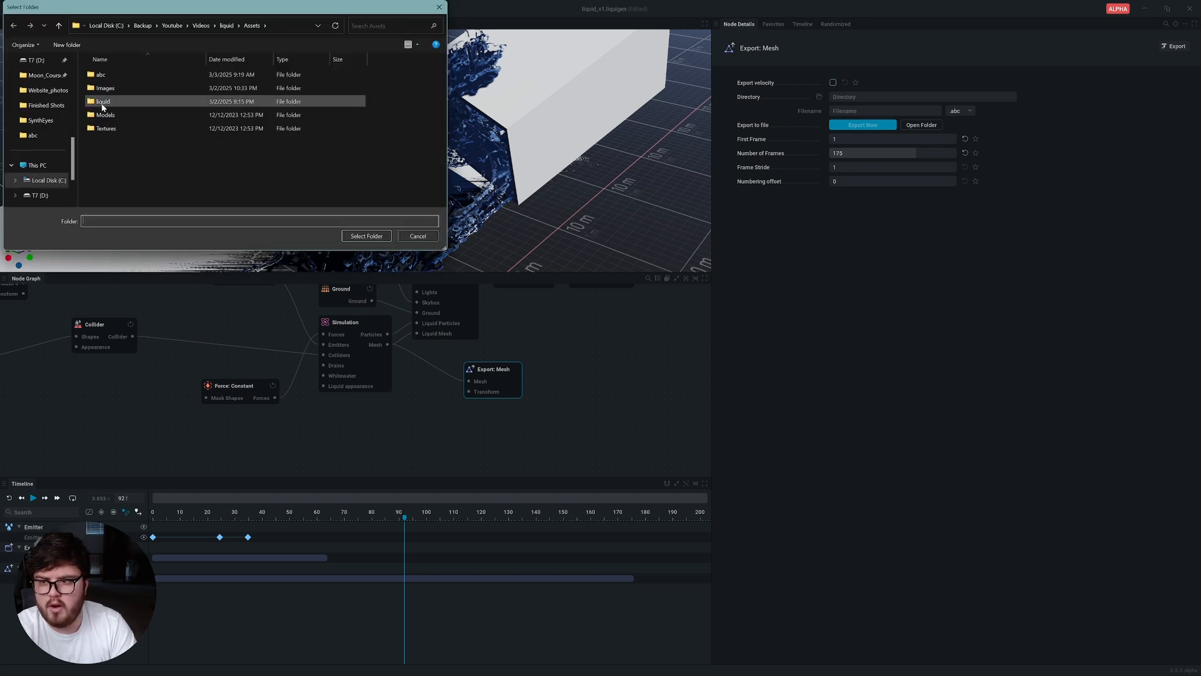
{"action": "double_click", "coordinate": [103, 103]}
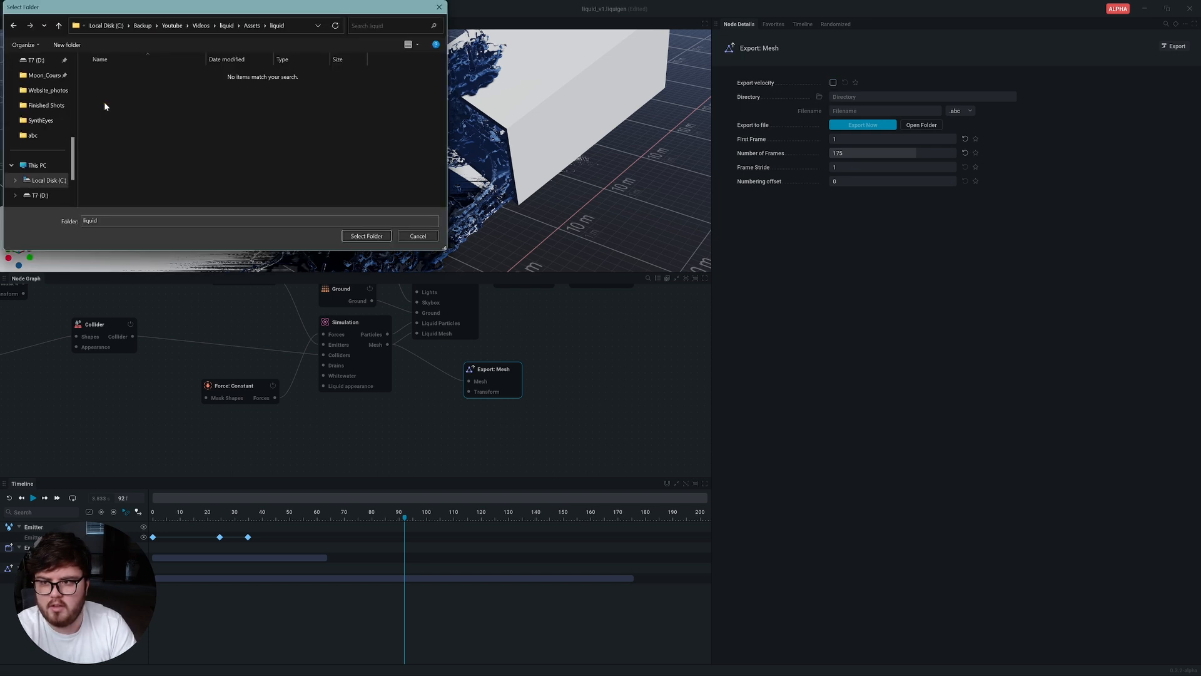
{"action": "left_click", "coordinate": [366, 236]}
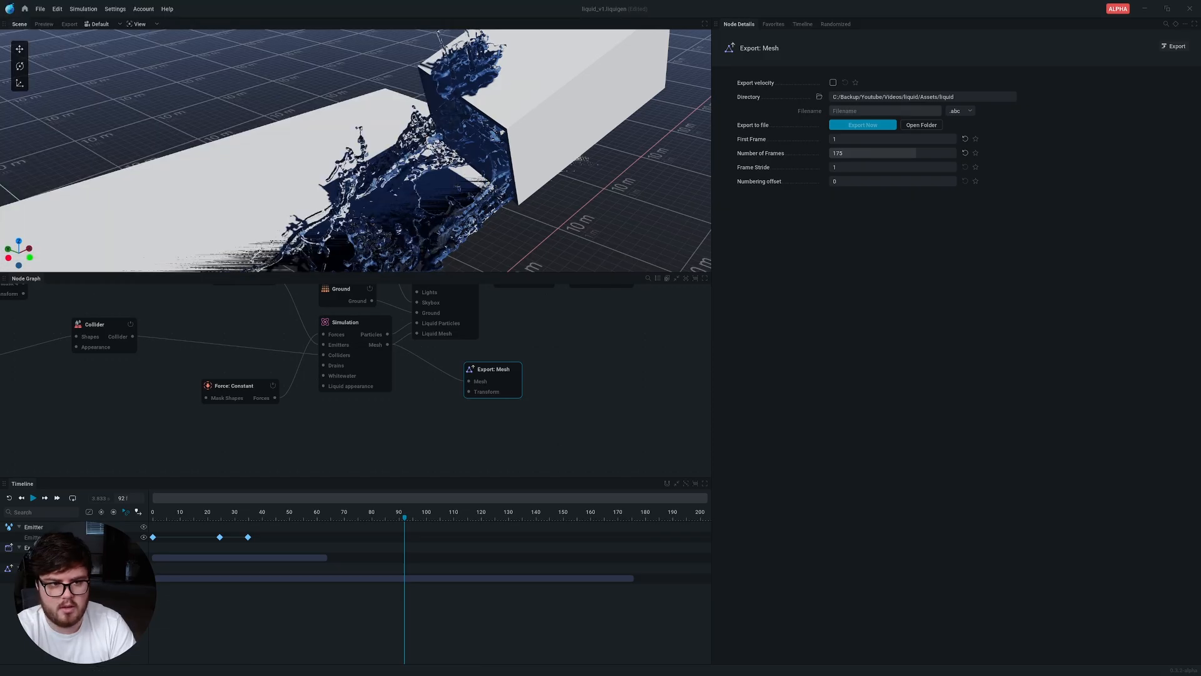
{"action": "left_click", "coordinate": [932, 112]}
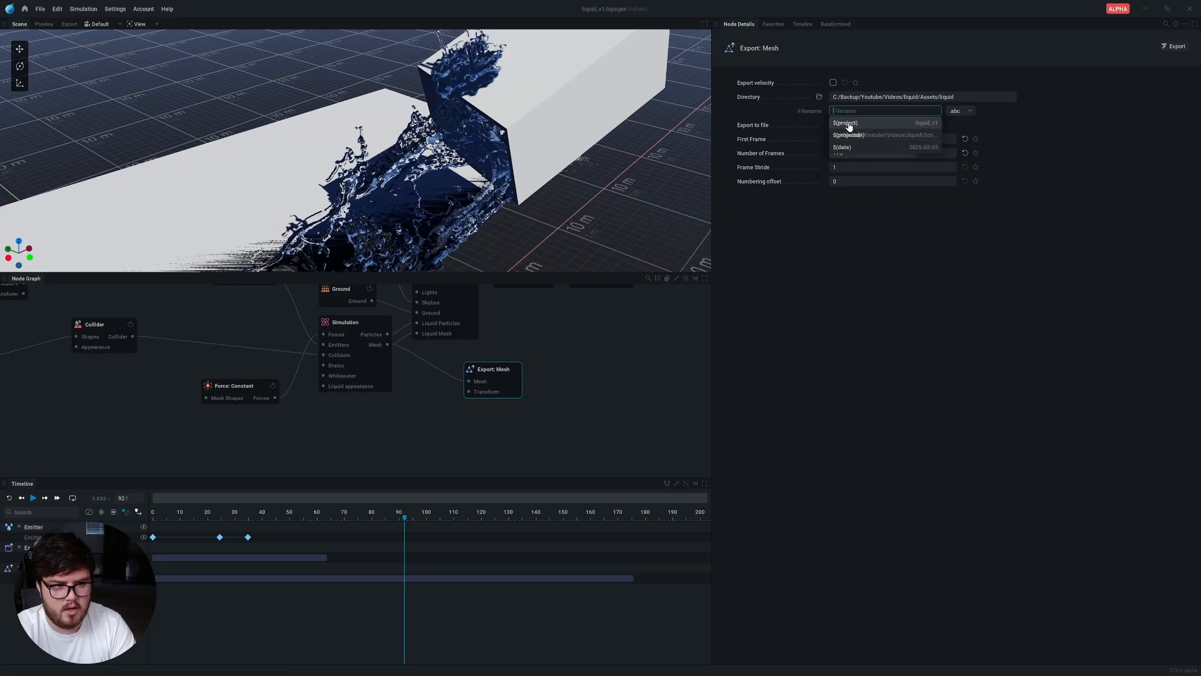
{"action": "left_click", "coordinate": [848, 123]}
{"action": "left_click", "coordinate": [908, 273]}
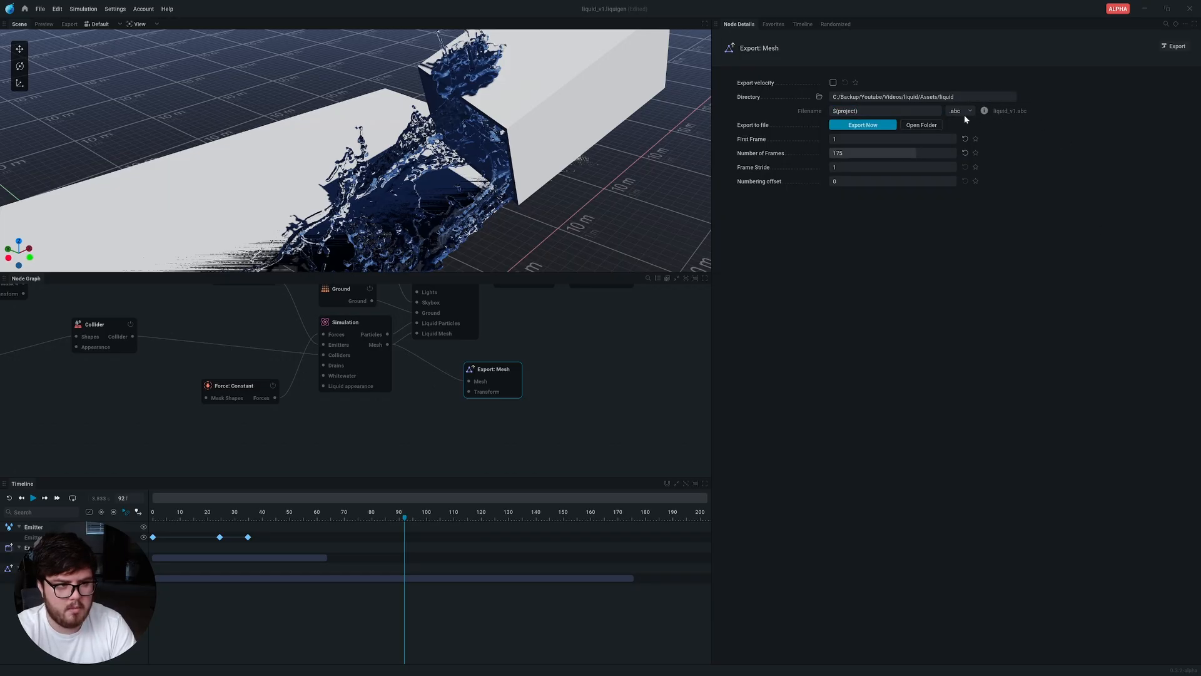
Increment and save the project as liquid_v2, and export the liquid mesh as an Alembic file.
{"action": "left_click", "coordinate": [40, 9]}
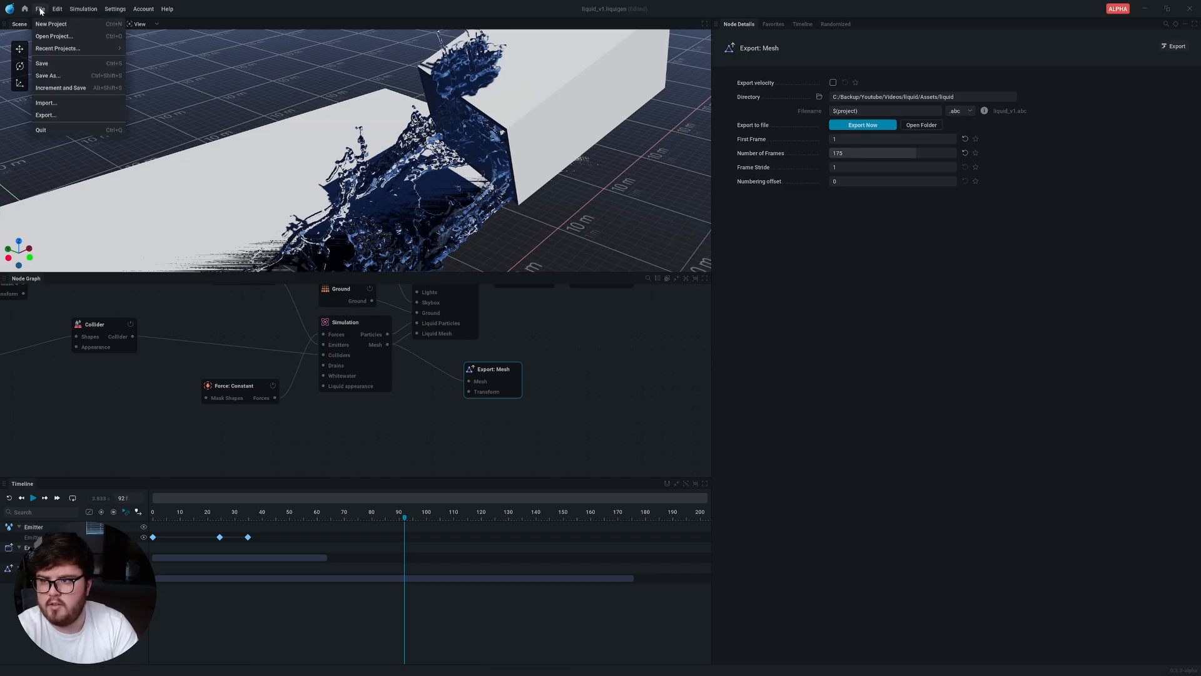
{"action": "left_click", "coordinate": [56, 88]}
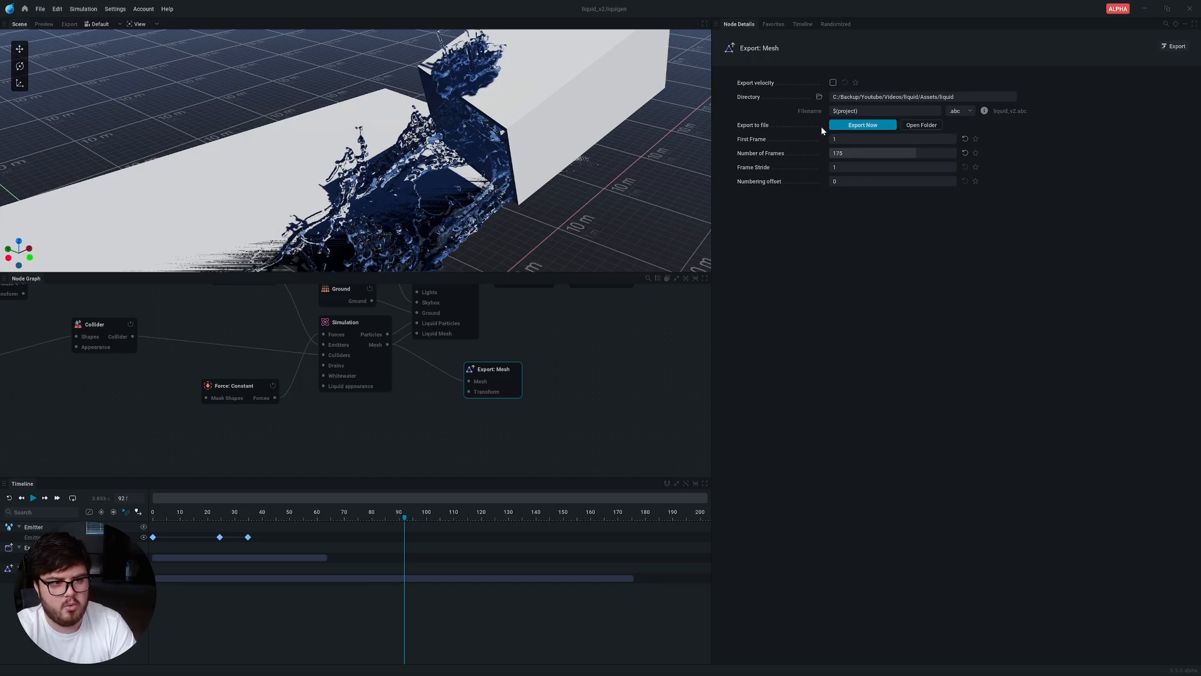
{"action": "left_click", "coordinate": [863, 125]}
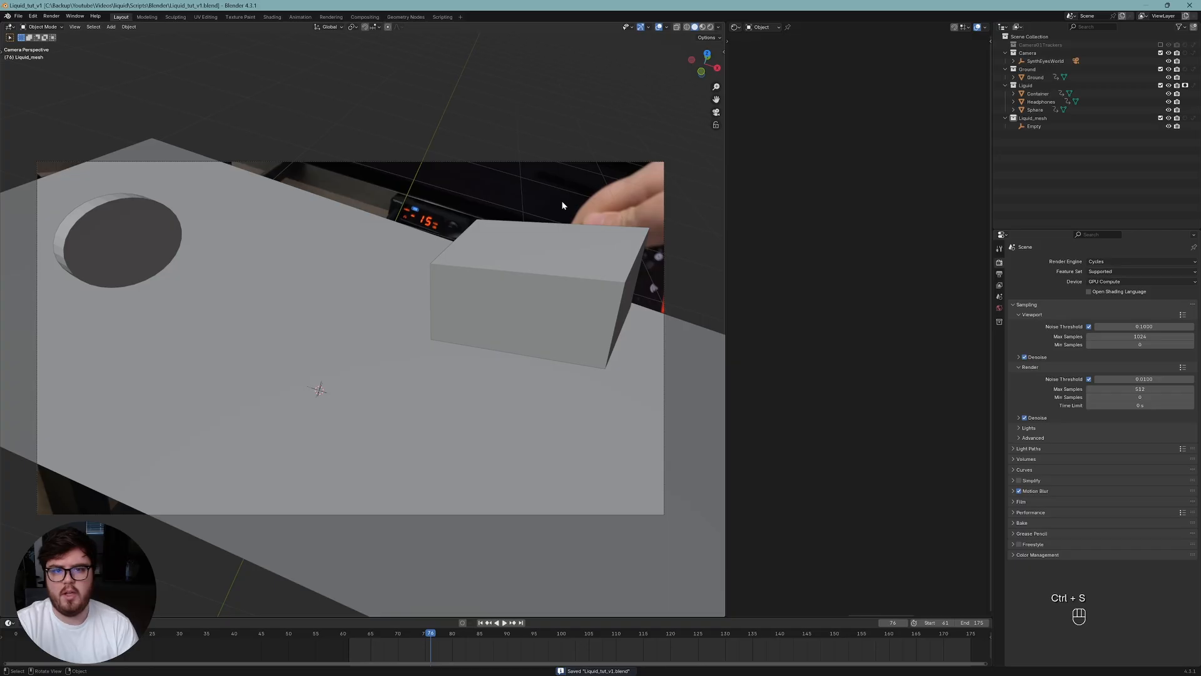
Switch to Blender and import the Alembic file liquid_v2.abc from the project's Assets/liquid folder.
{"action": "middle_click_drag", "start_coordinate": [507, 201], "coordinate": [513, 226]}
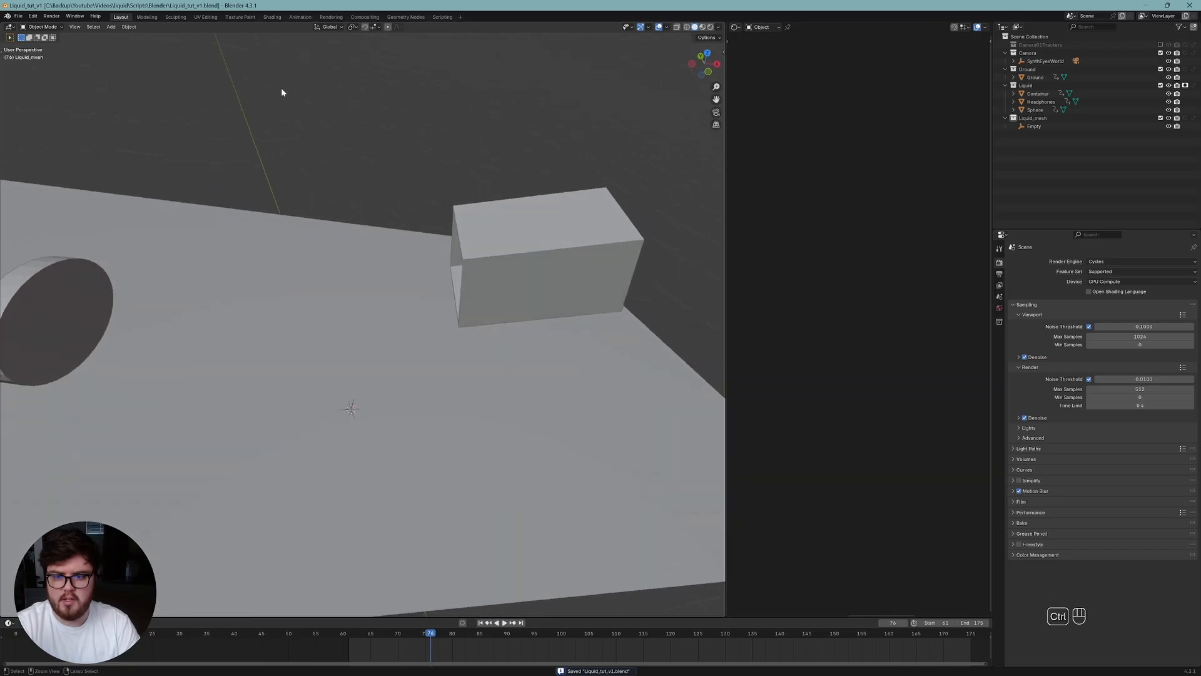
{"action": "left_click", "coordinate": [18, 16]}
{"action": "mouse_move", "coordinate": [42, 133]}
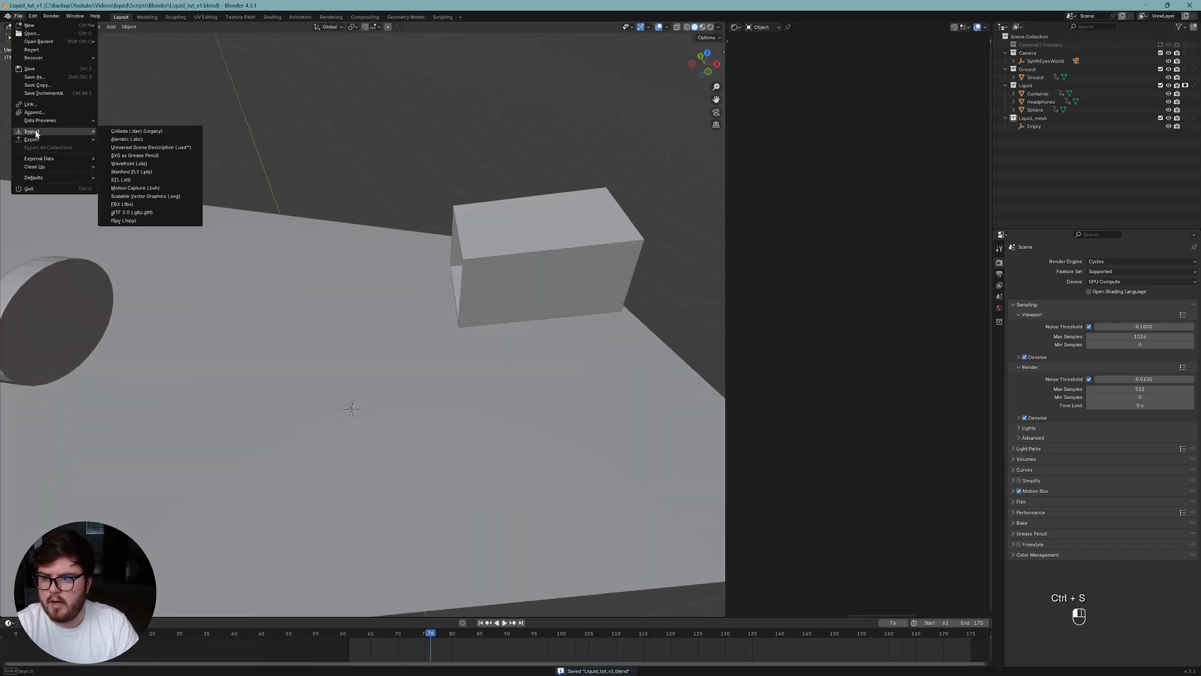
{"action": "left_click", "coordinate": [131, 142]}
{"action": "left_click", "coordinate": [473, 261]}
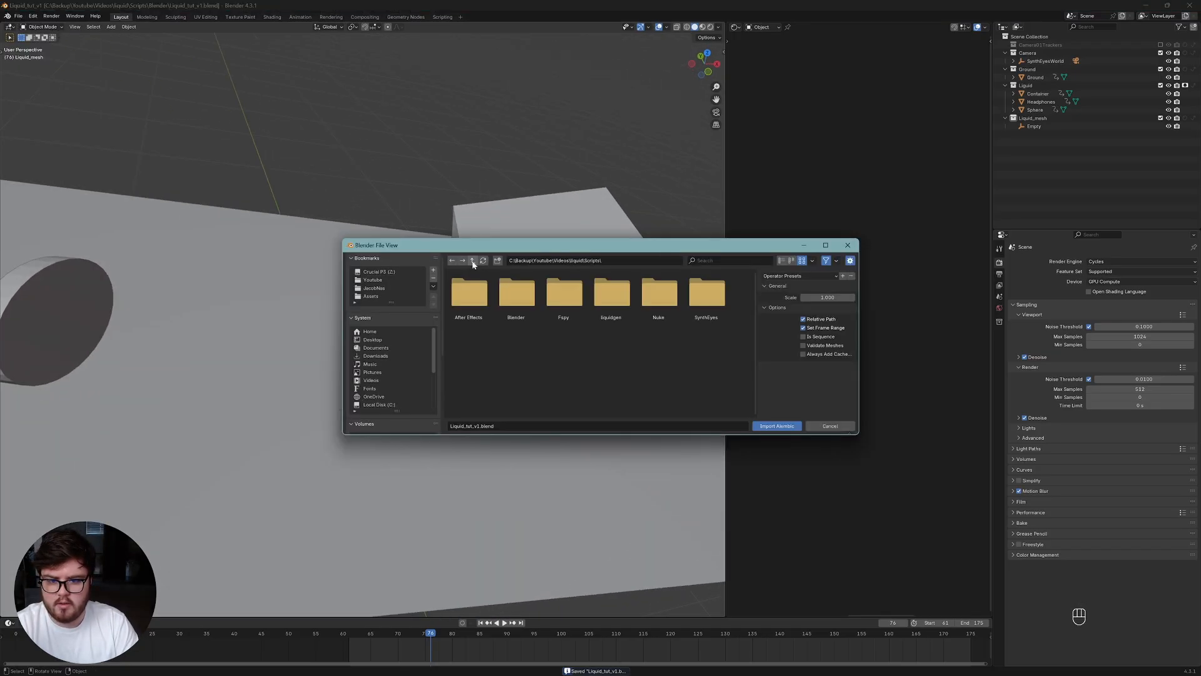
{"action": "left_click", "coordinate": [473, 261]}
{"action": "double_click", "coordinate": [469, 294]}
{"action": "double_click", "coordinate": [564, 294]}
{"action": "left_click", "coordinate": [516, 295]}
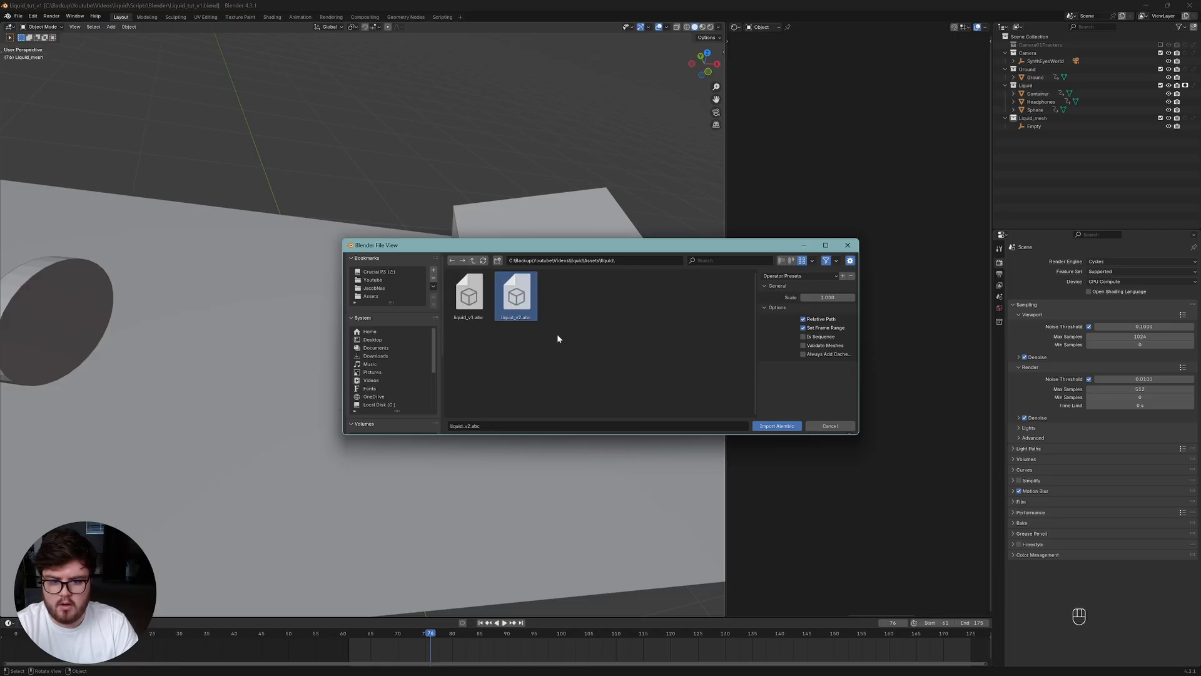
{"action": "left_click", "coordinate": [787, 426]}
Play the imported liquid animation to frame 94 and examine the mesh's size against the ground and box.
{"action": "middle_click_drag", "start_coordinate": [547, 349], "coordinate": [547, 401]}
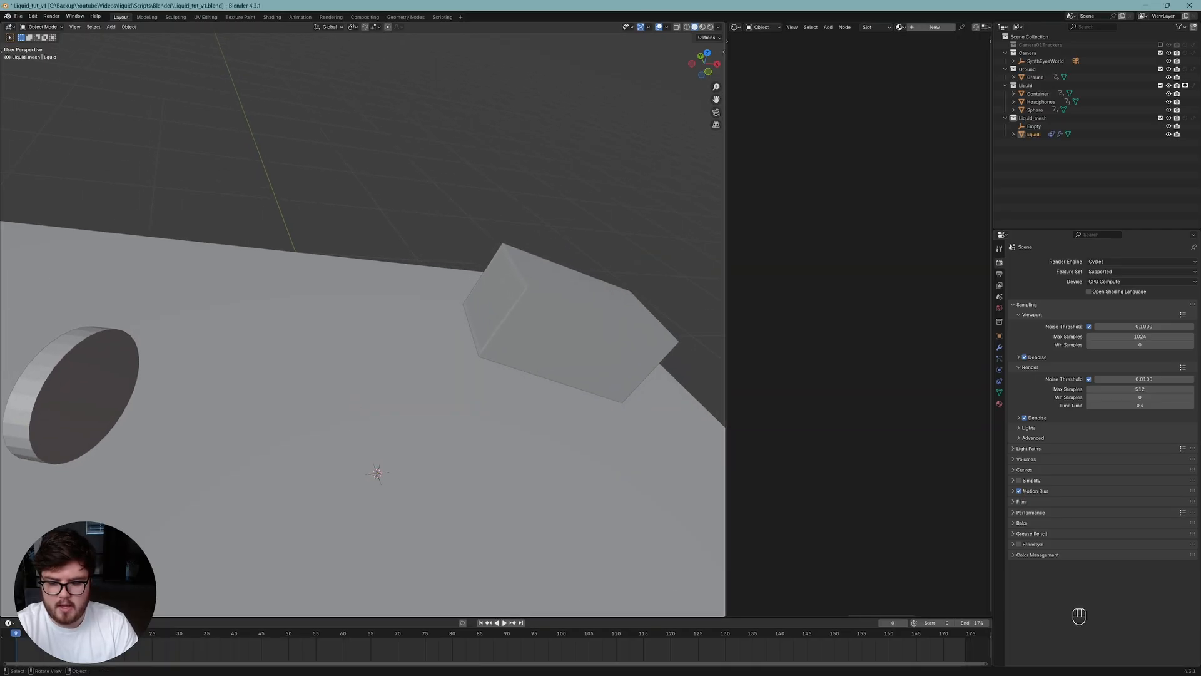
{"action": "key", "text": "space"}
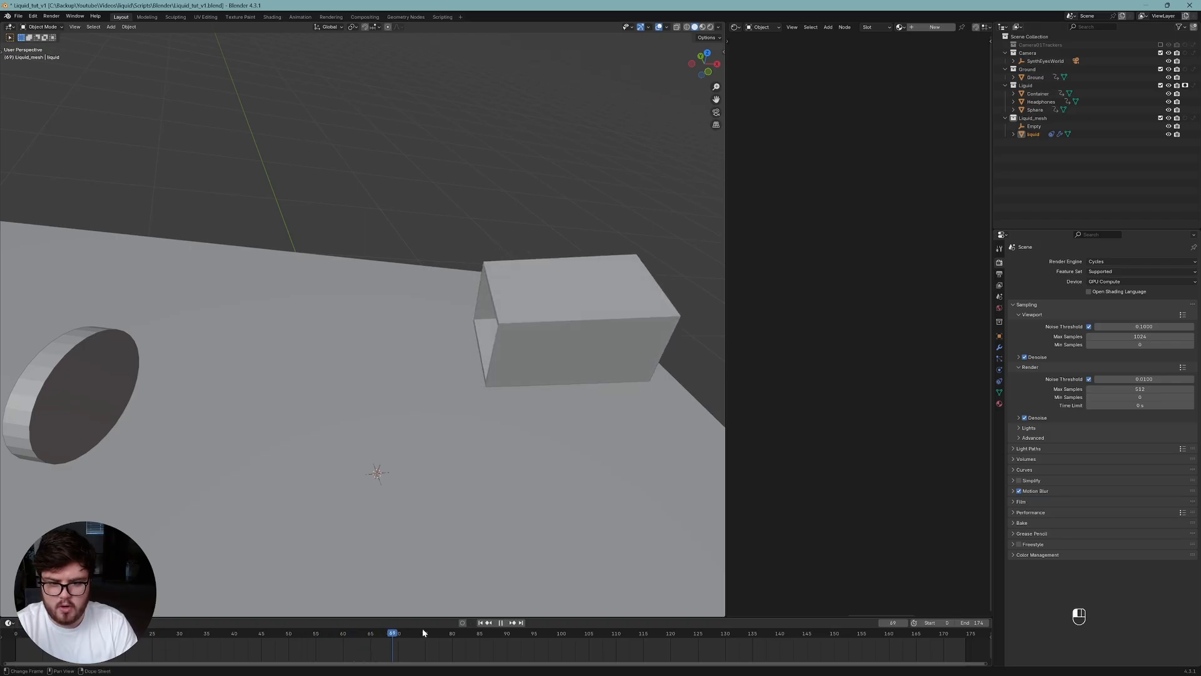
{"action": "key", "text": "space"}
{"action": "scroll", "coordinate": [565, 415], "scroll_direction": "down", "scroll_amount": 16}
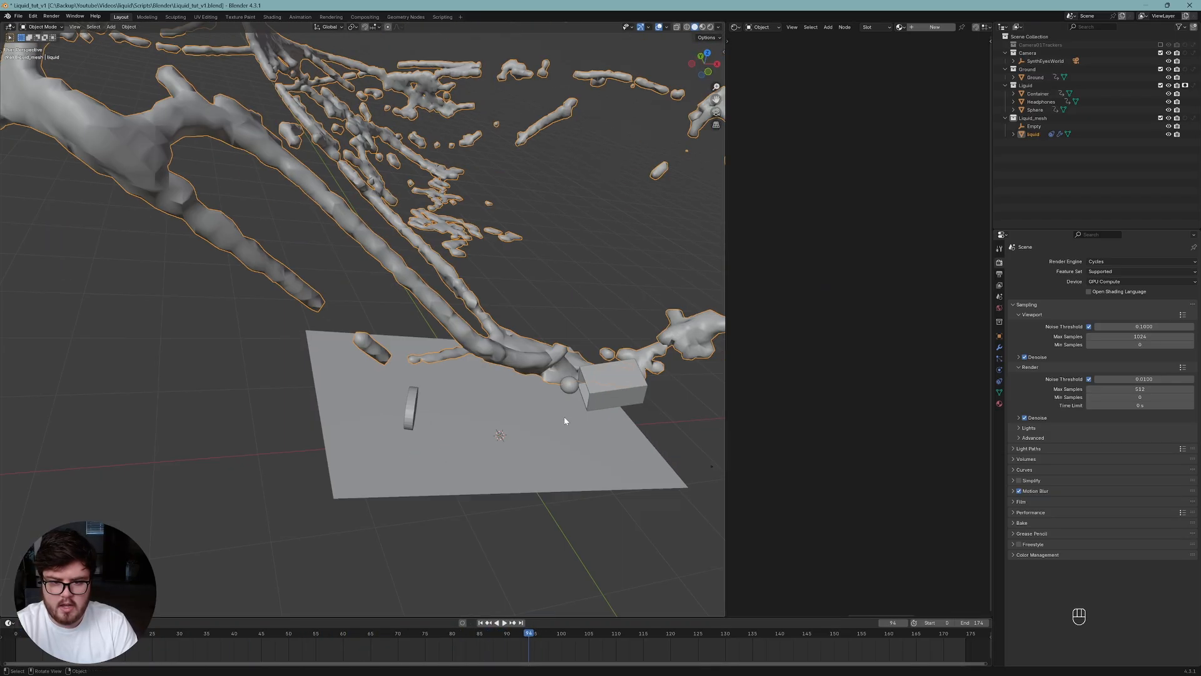
{"action": "middle_click_drag", "start_coordinate": [625, 320], "coordinate": [514, 301], "text": "shift"}
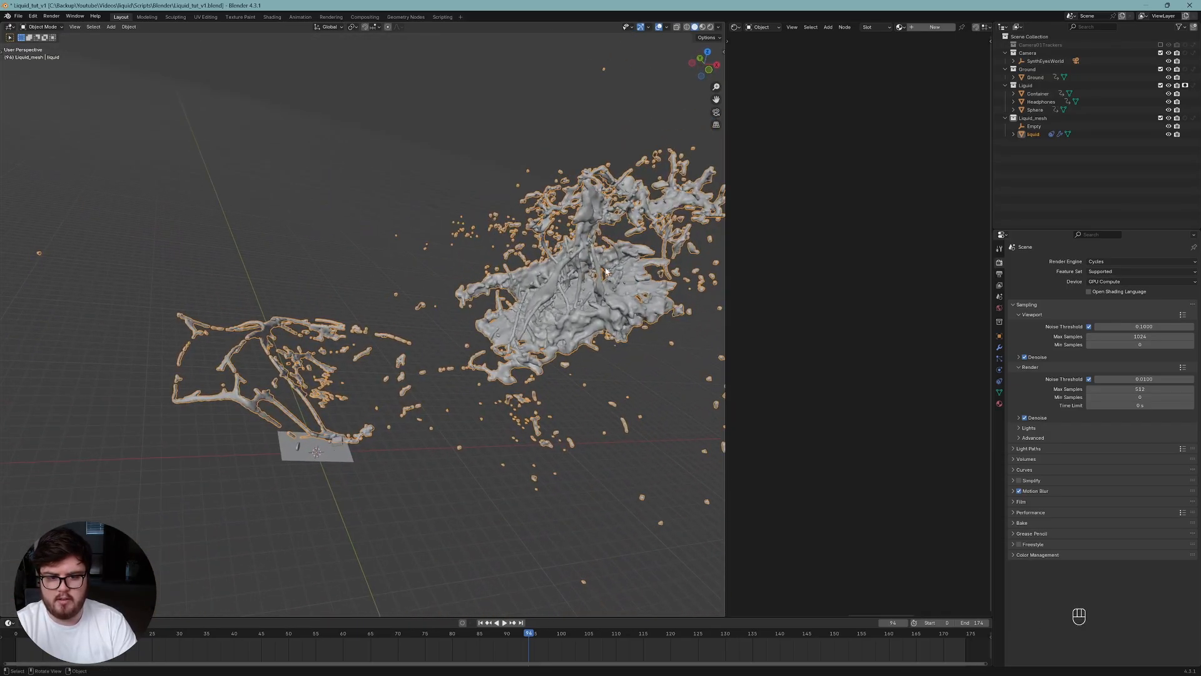
Try to scale the liquid mesh directly, and show its MeshSequenceCache modifier settings.
{"action": "key", "text": "s"}
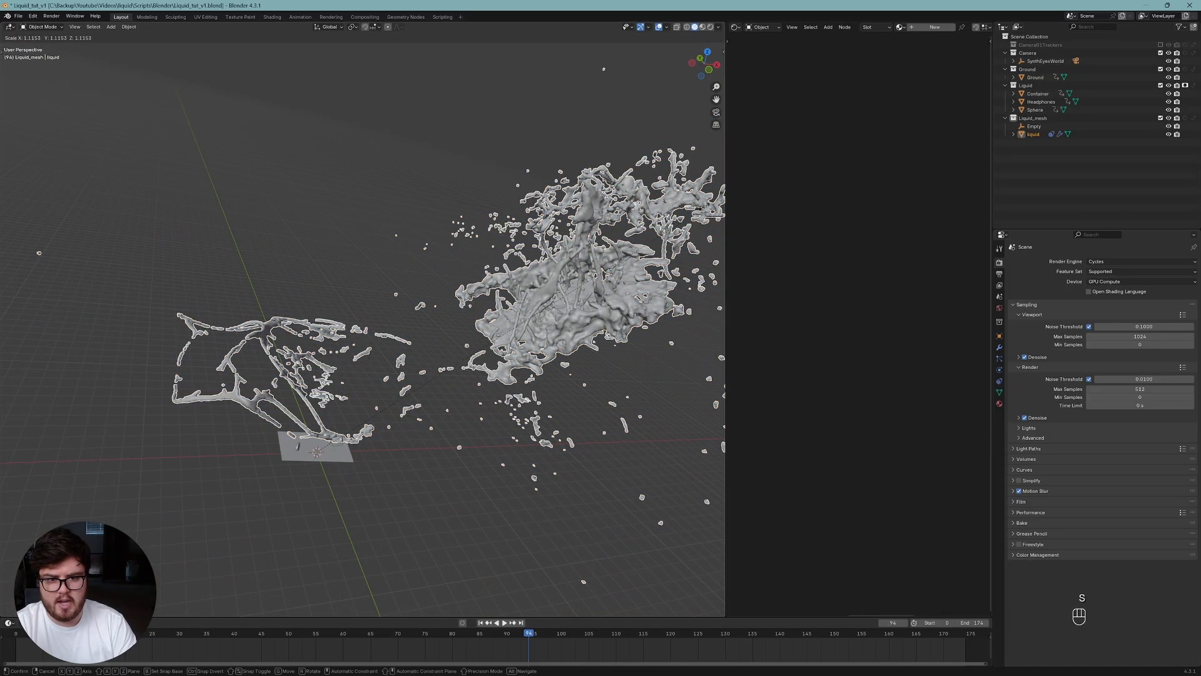
{"action": "right_click", "coordinate": [523, 338]}
{"action": "left_click", "coordinate": [999, 348]}
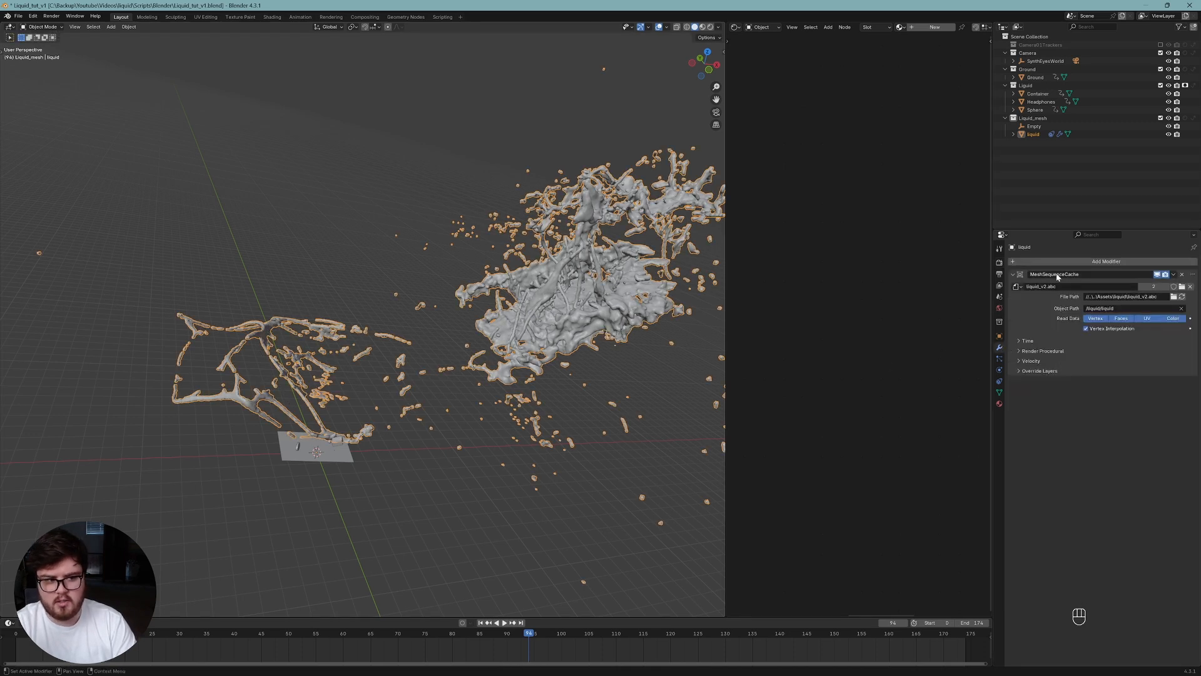
Add a Plain Axes empty at the world origin.
{"action": "scroll", "coordinate": [338, 424], "scroll_direction": "up", "scroll_amount": 5}
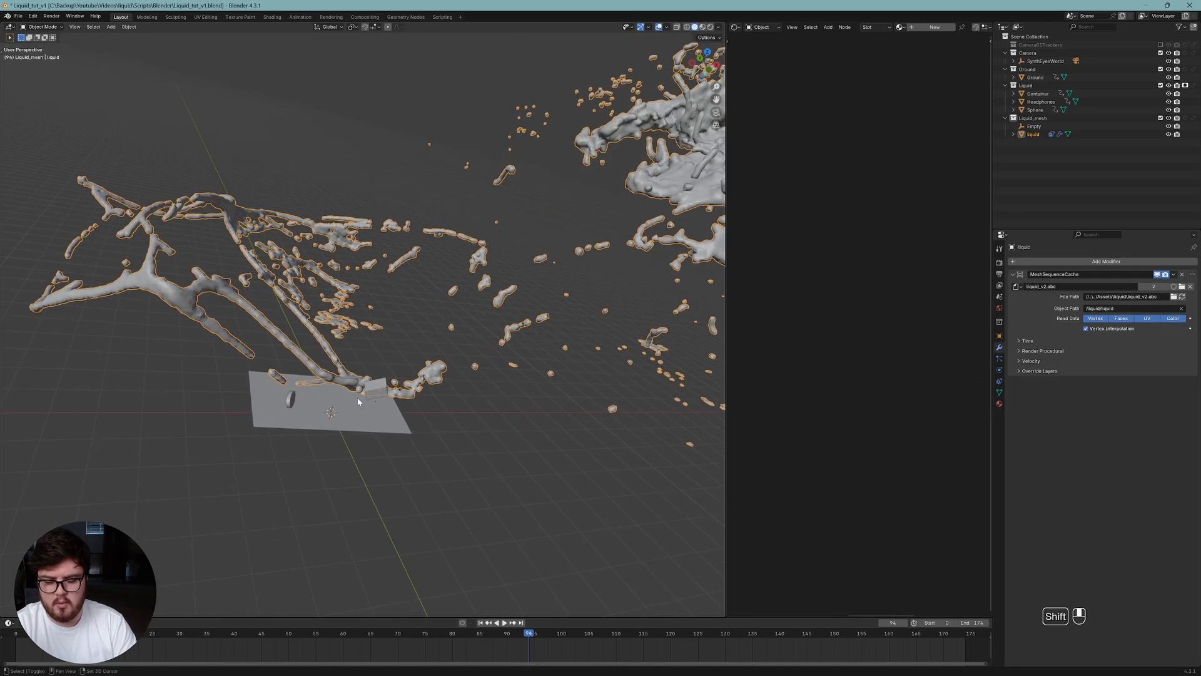
{"action": "key", "text": "shift+a"}
{"action": "mouse_move", "coordinate": [332, 401]}
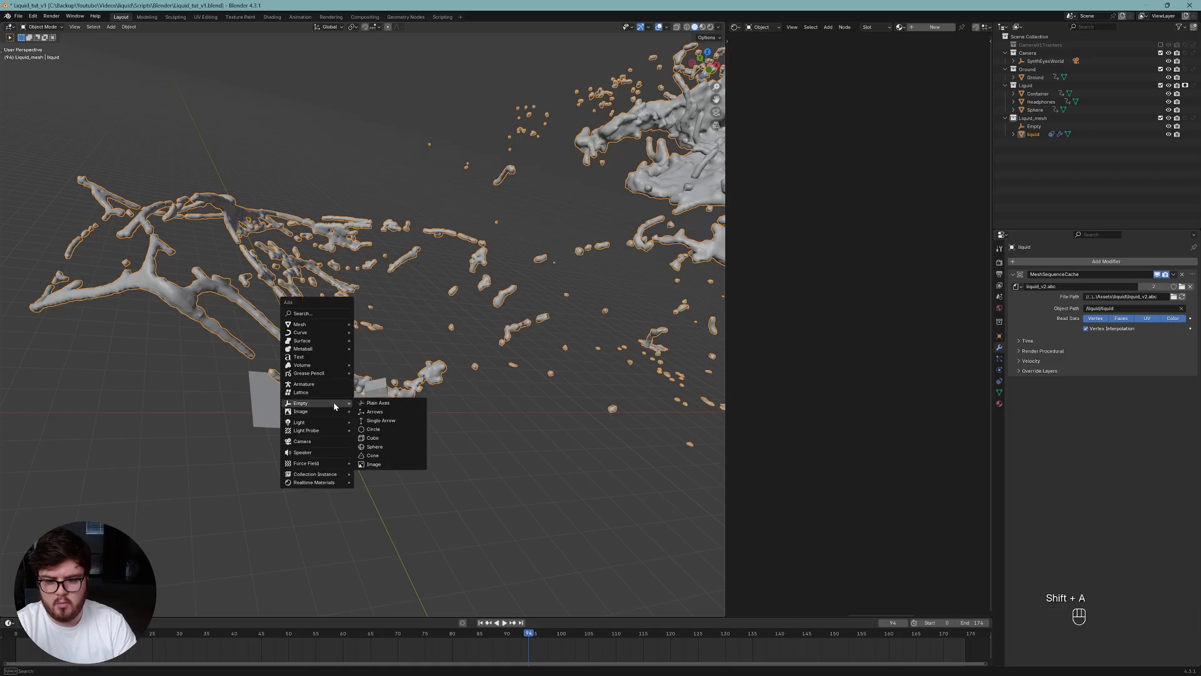
{"action": "left_click", "coordinate": [387, 405]}
{"action": "middle_click_drag", "start_coordinate": [455, 403], "coordinate": [476, 375]}
Parent the liquid mesh to the new empty with the Object (Keep Transform) option.
{"action": "left_click", "coordinate": [678, 206]}
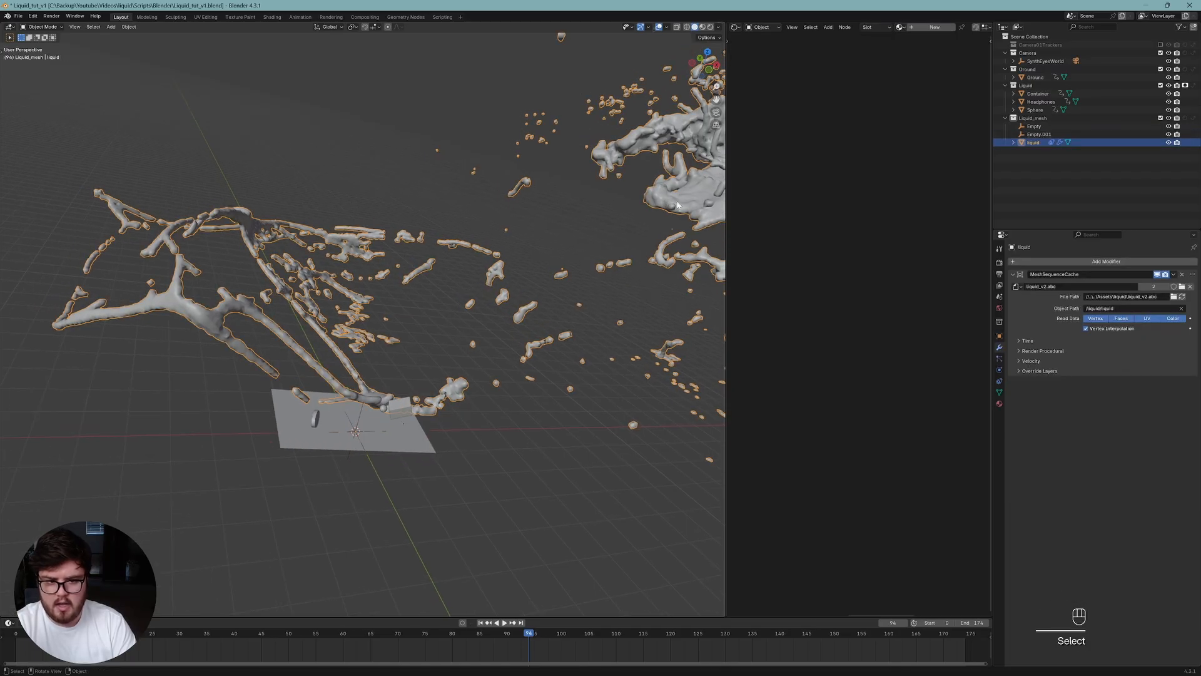
{"action": "scroll", "coordinate": [380, 408], "scroll_direction": "up", "scroll_amount": 4}
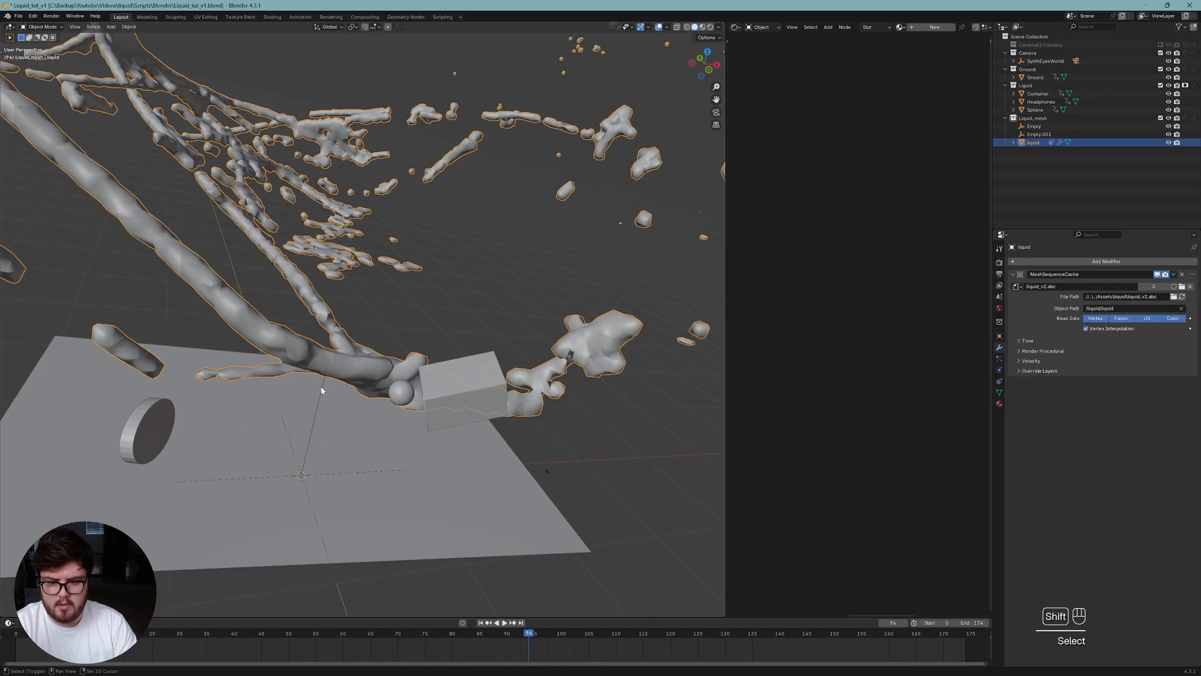
{"action": "left_click", "coordinate": [320, 391], "text": "shift"}
{"action": "middle_click_drag", "start_coordinate": [322, 389], "coordinate": [415, 355]}
{"action": "key", "text": "ctrl+p"}
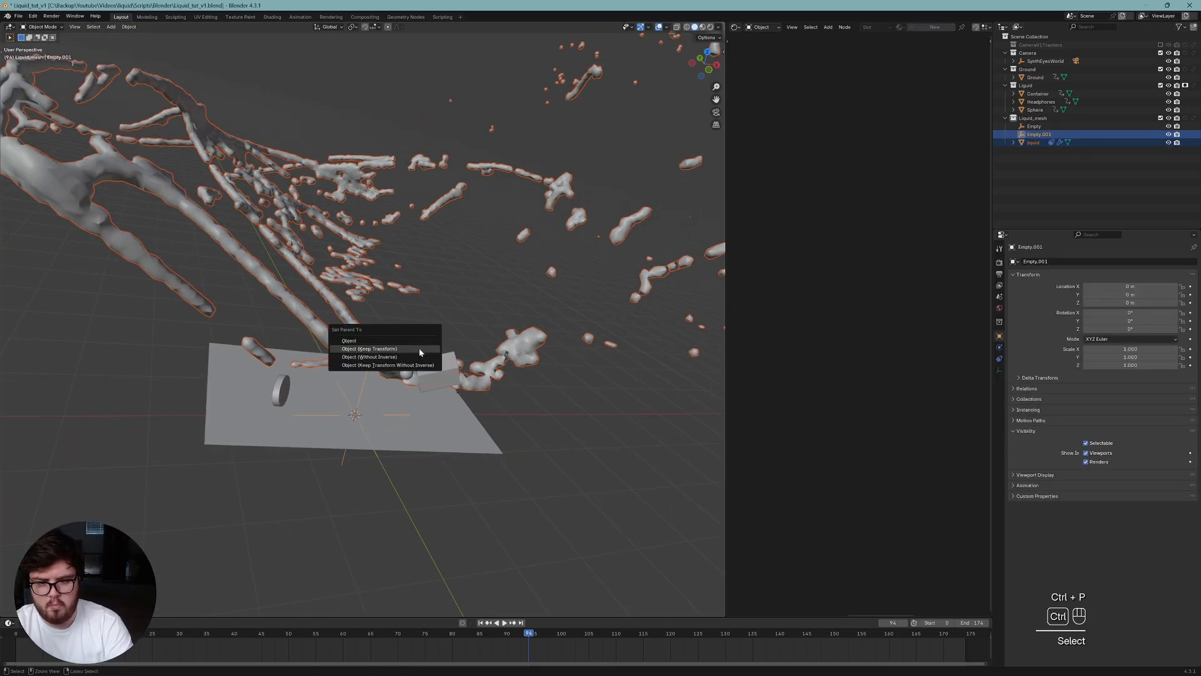
{"action": "left_click", "coordinate": [363, 350]}
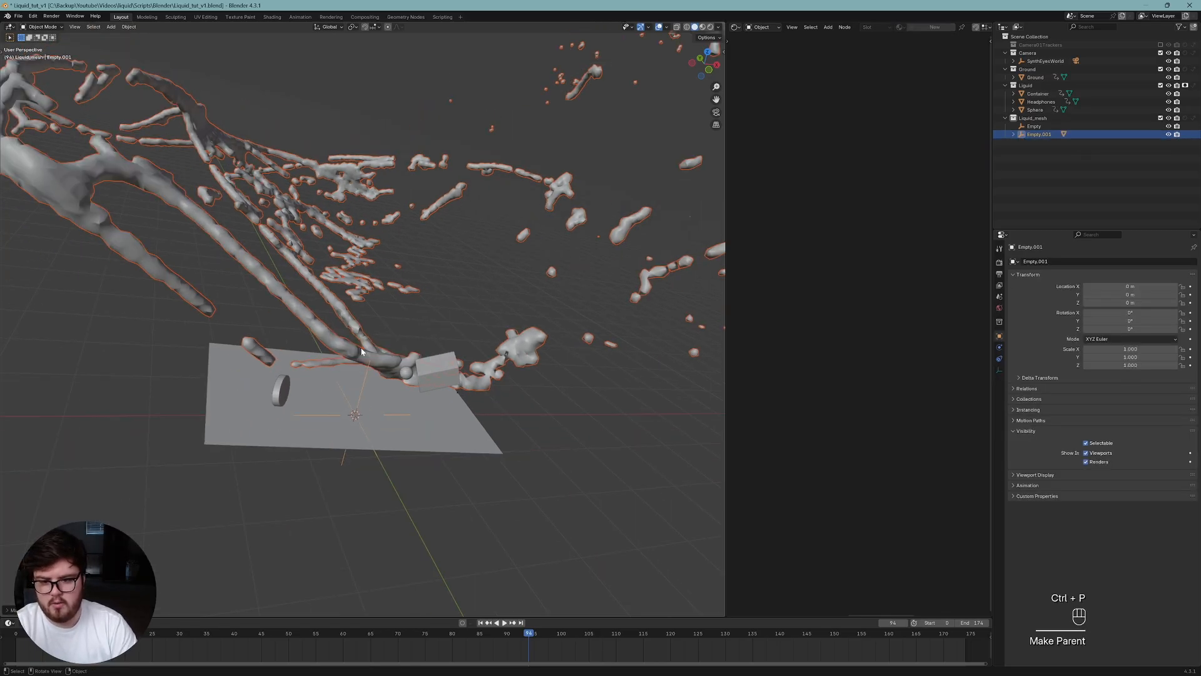
Scale the new empty uniformly down to about 0.072 to shrink the parented liquid.
{"action": "middle_click_drag", "start_coordinate": [338, 392], "coordinate": [504, 404]}
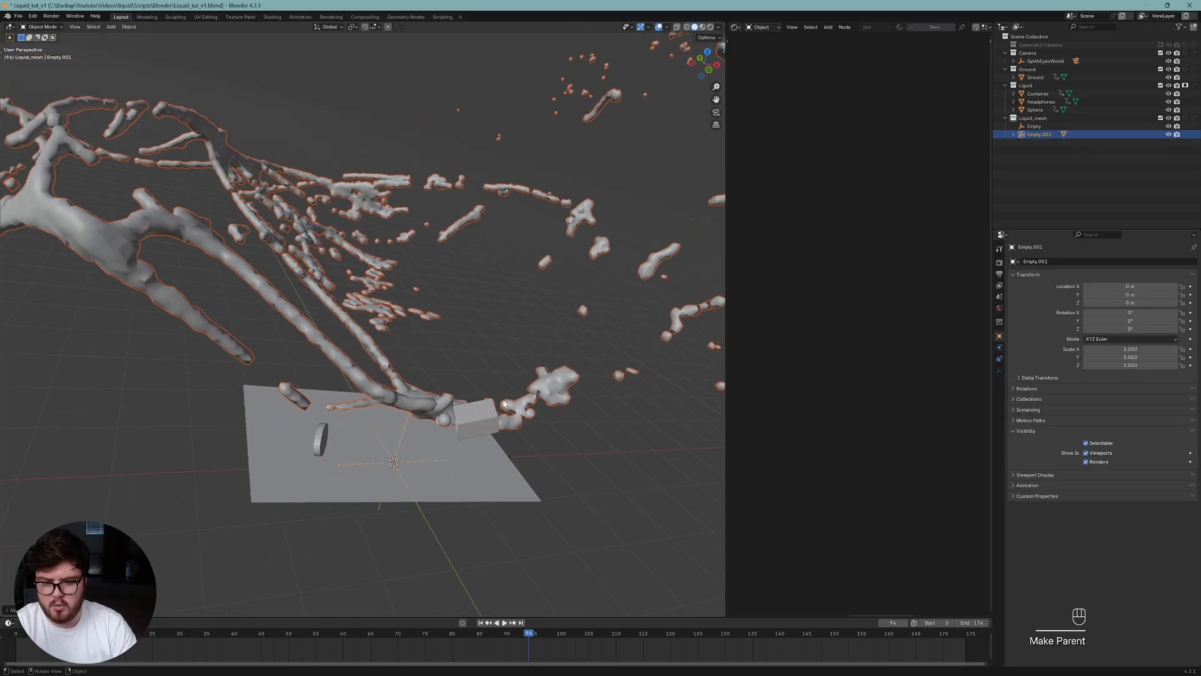
{"action": "left_click", "coordinate": [409, 414]}
{"action": "key", "text": "s"}
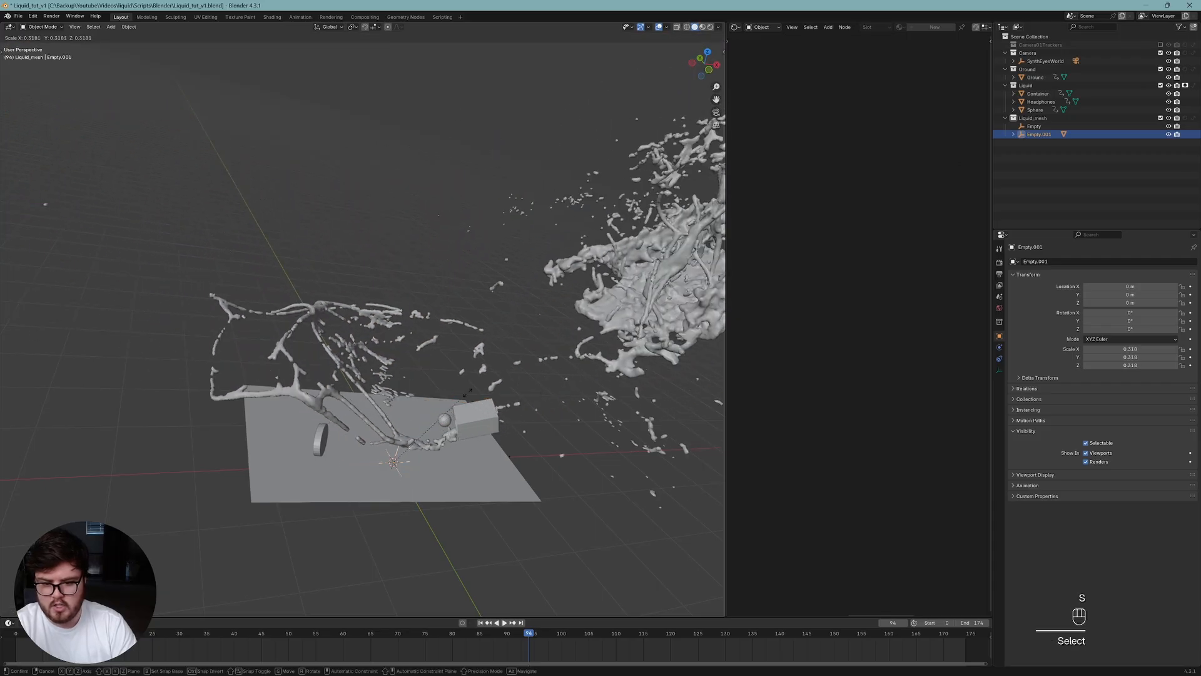
{"action": "left_click", "coordinate": [416, 601]}
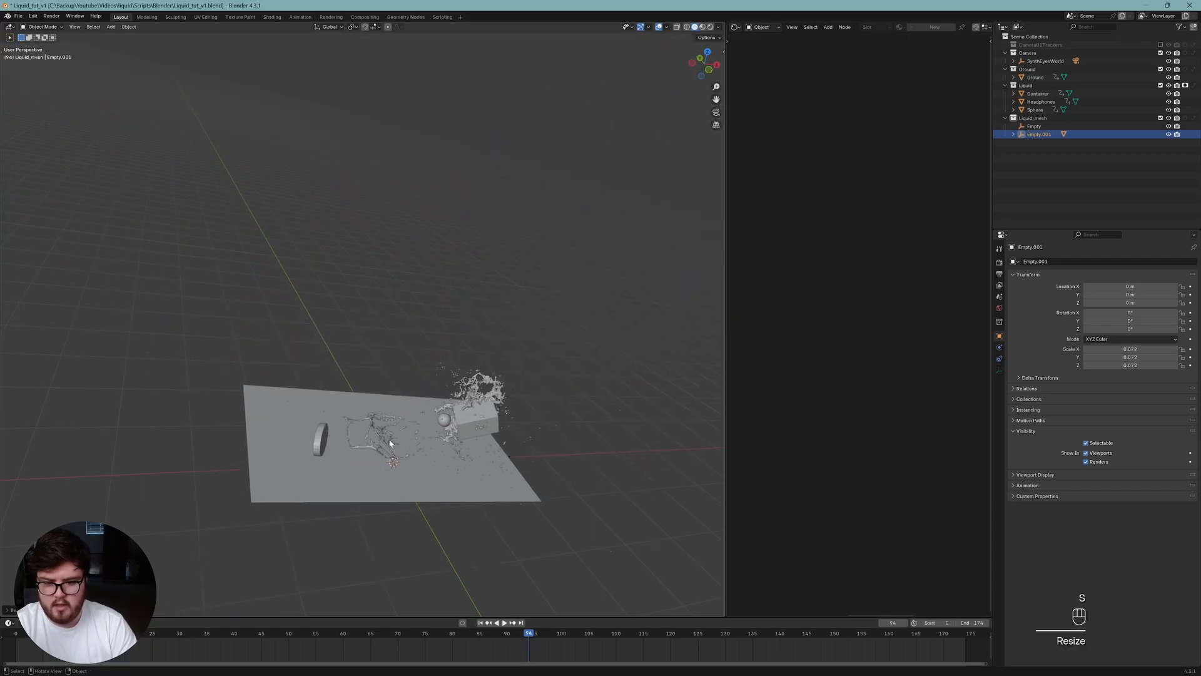
At frame 72 in front view, scale the new empty down to about 0.049 to bring the liquid onto the box.
{"action": "scroll", "coordinate": [419, 607], "scroll_direction": "up", "scroll_amount": 4}
{"action": "left_click_drag", "start_coordinate": [418, 633], "coordinate": [409, 633]}
{"action": "key", "text": "KP_1"}
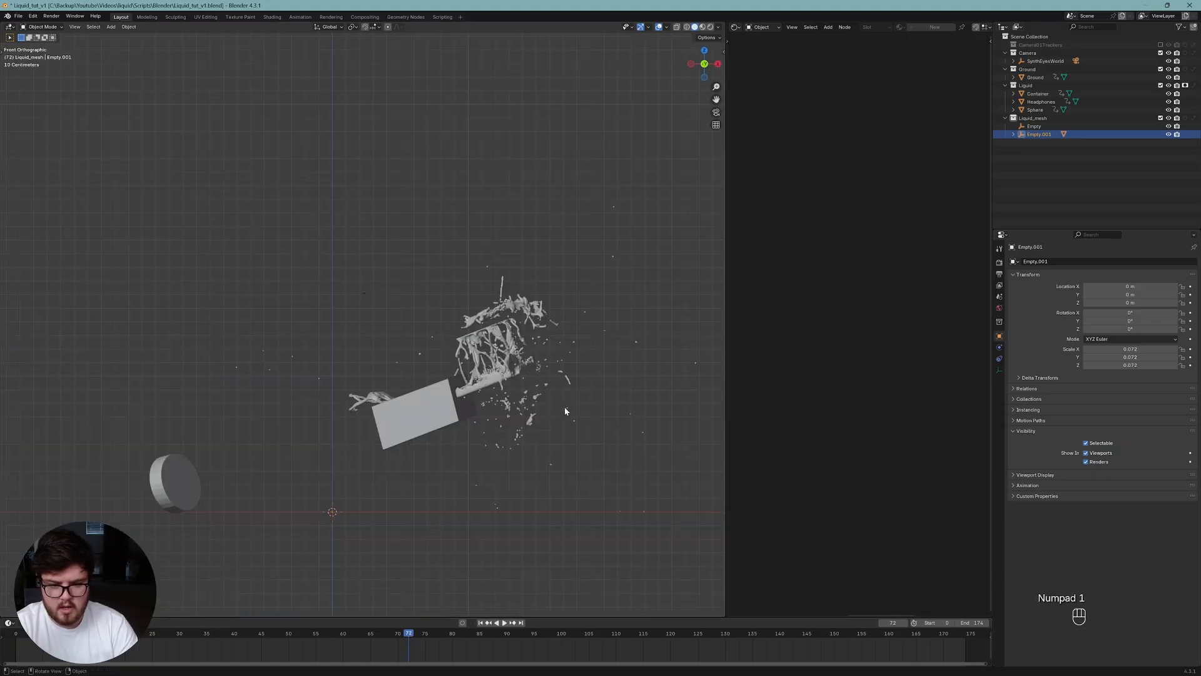
{"action": "scroll", "coordinate": [479, 392], "scroll_direction": "up", "scroll_amount": 4}
{"action": "middle_click_drag", "start_coordinate": [419, 449], "coordinate": [486, 306], "text": "shift"}
{"action": "key", "text": "s"}
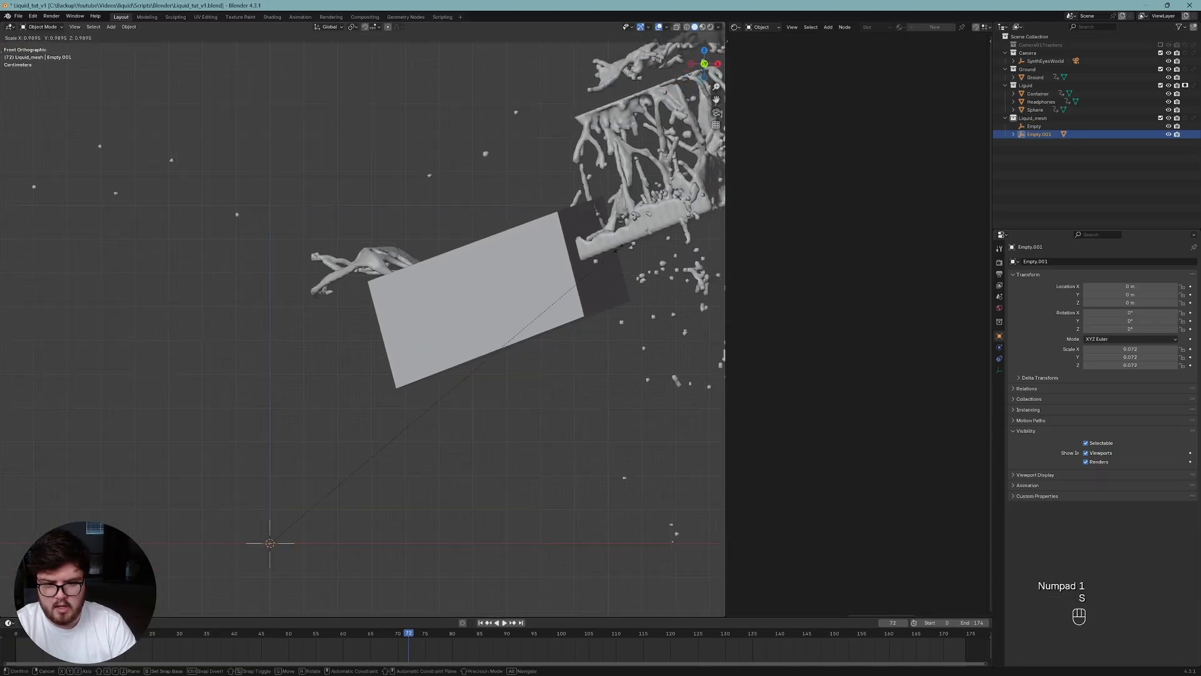
{"action": "left_click", "coordinate": [506, 336]}
Switch to wireframe shading and fine-tune the empty's scale to about 0.050, lining the liquid up with the container's lower corner.
{"action": "key", "text": "z"}
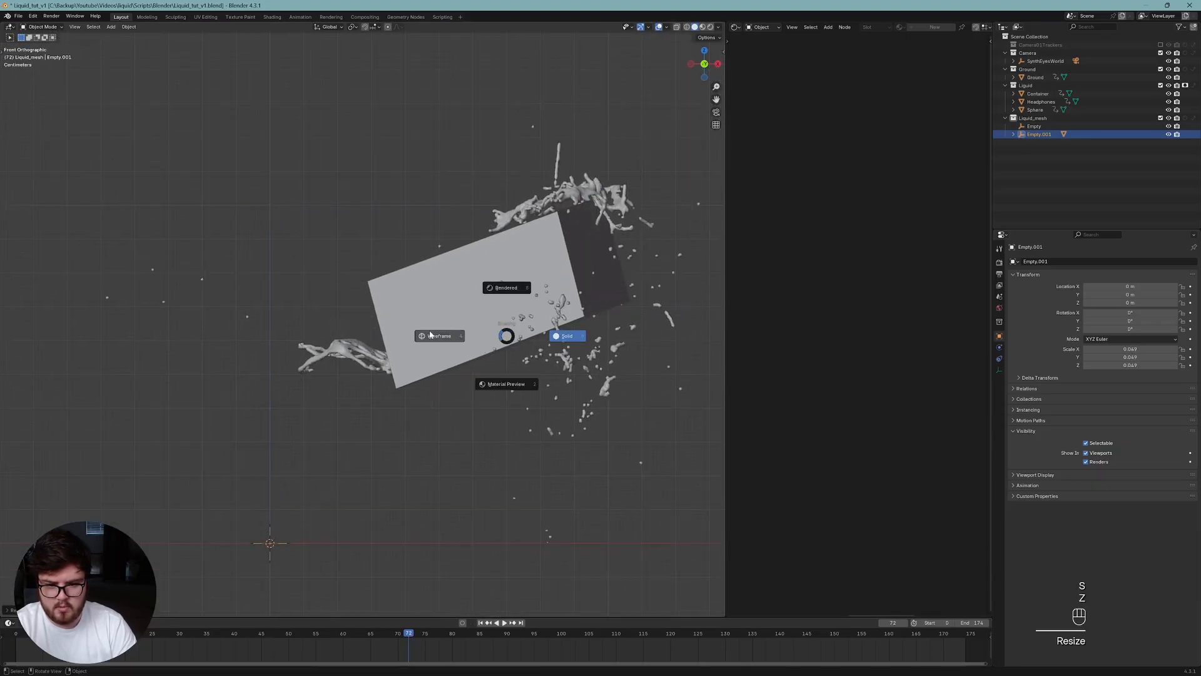
{"action": "left_click", "coordinate": [488, 317]}
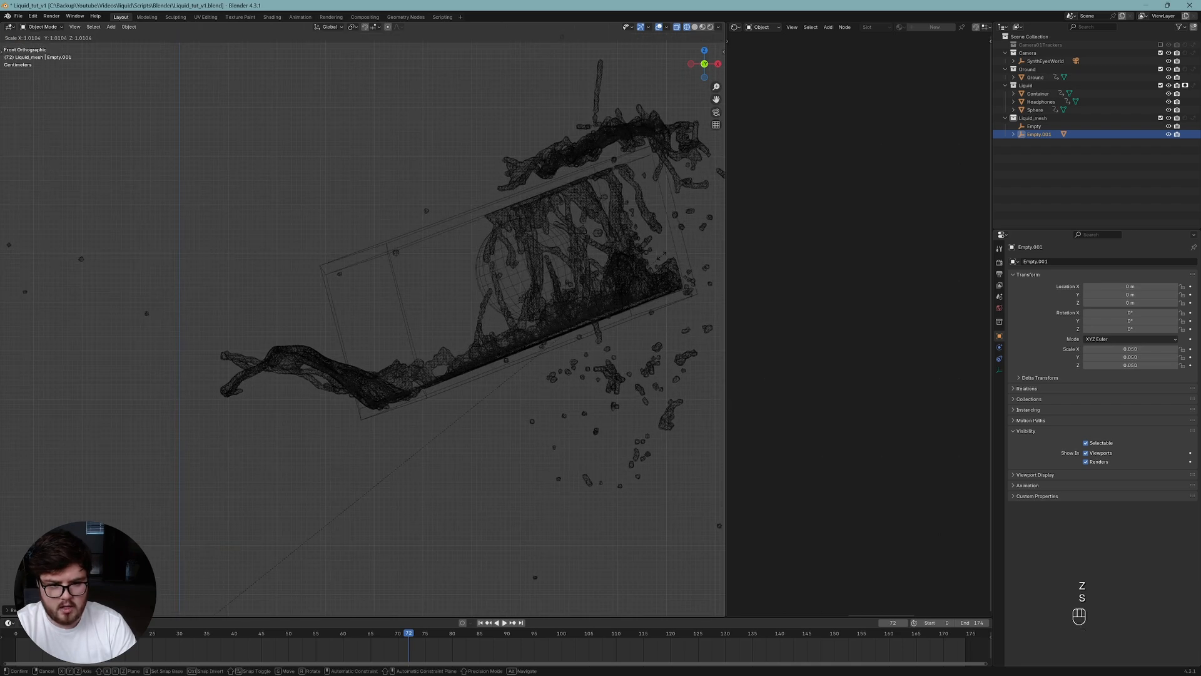
{"action": "left_click", "coordinate": [690, 284]}
{"action": "scroll", "coordinate": [690, 286], "scroll_direction": "up", "scroll_amount": 5}
{"action": "middle_click_drag", "start_coordinate": [678, 285], "coordinate": [656, 290], "text": "shift"}
{"action": "scroll", "coordinate": [656, 290], "scroll_direction": "up", "scroll_amount": 5}
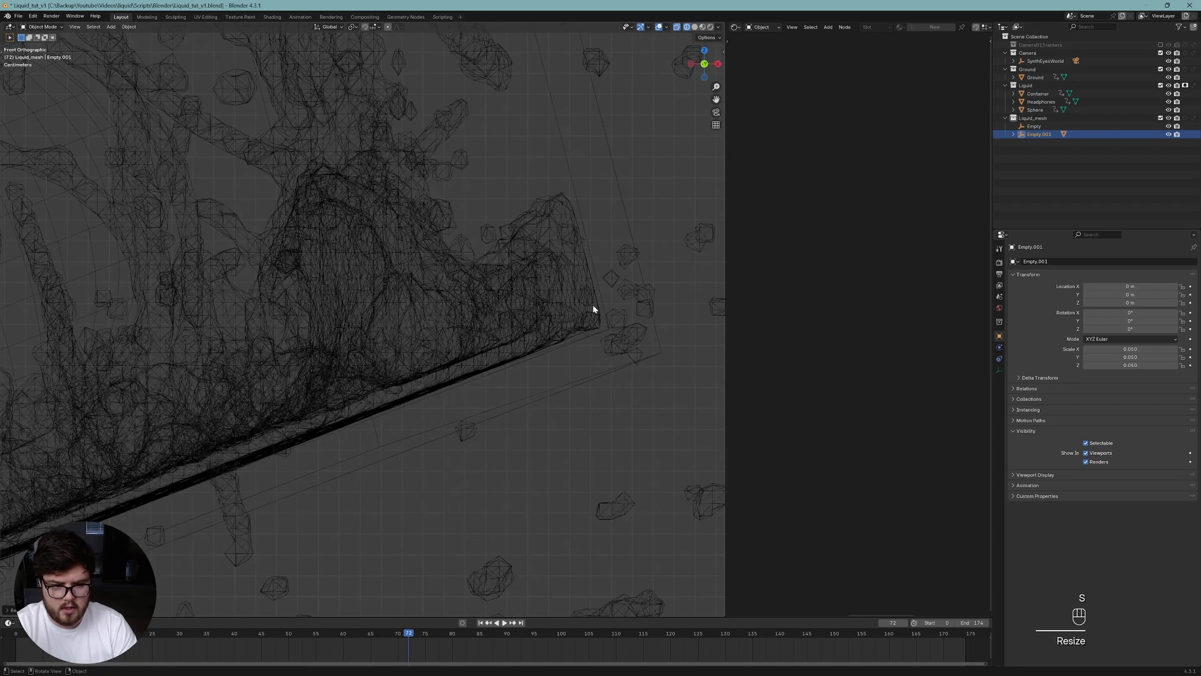
{"action": "key", "text": "s"}
{"action": "left_click", "coordinate": [598, 268]}
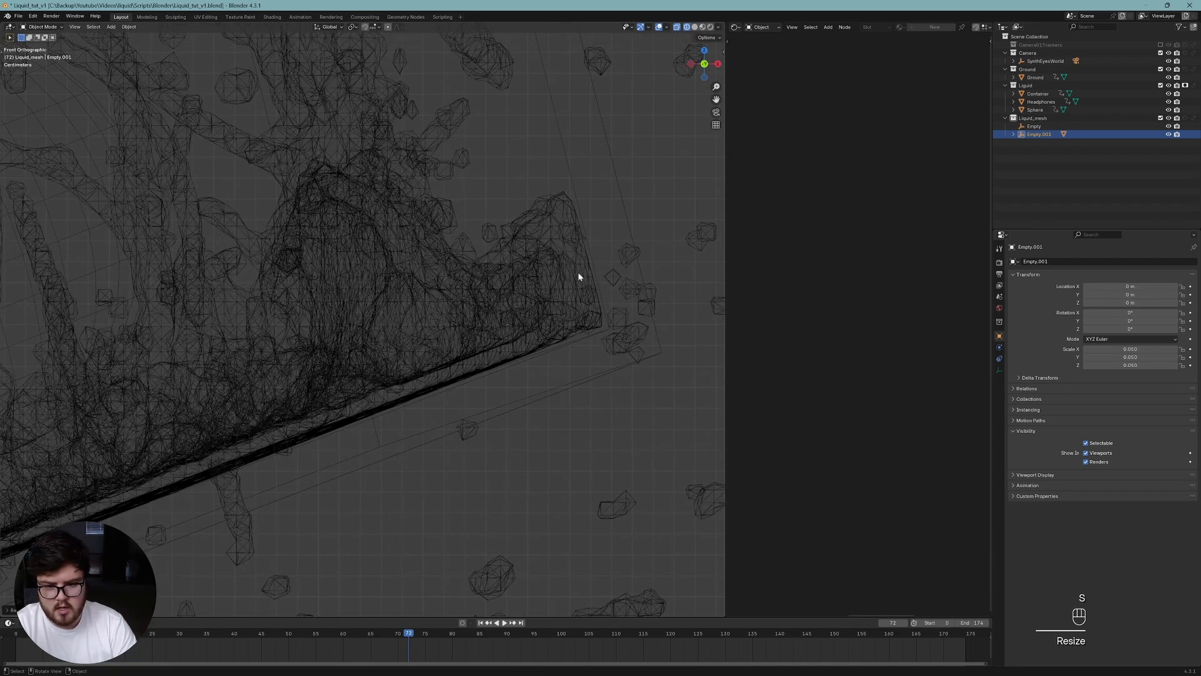
Save the project and view the scene through the camera in solid shading.
{"action": "scroll", "coordinate": [516, 294], "scroll_direction": "down", "scroll_amount": 1}
{"action": "scroll", "coordinate": [550, 302], "scroll_direction": "down", "scroll_amount": 4}
{"action": "middle_click_drag", "start_coordinate": [550, 302], "coordinate": [439, 288]}
{"action": "key", "text": "ctrl+s"}
{"action": "key", "text": "KP_0"}
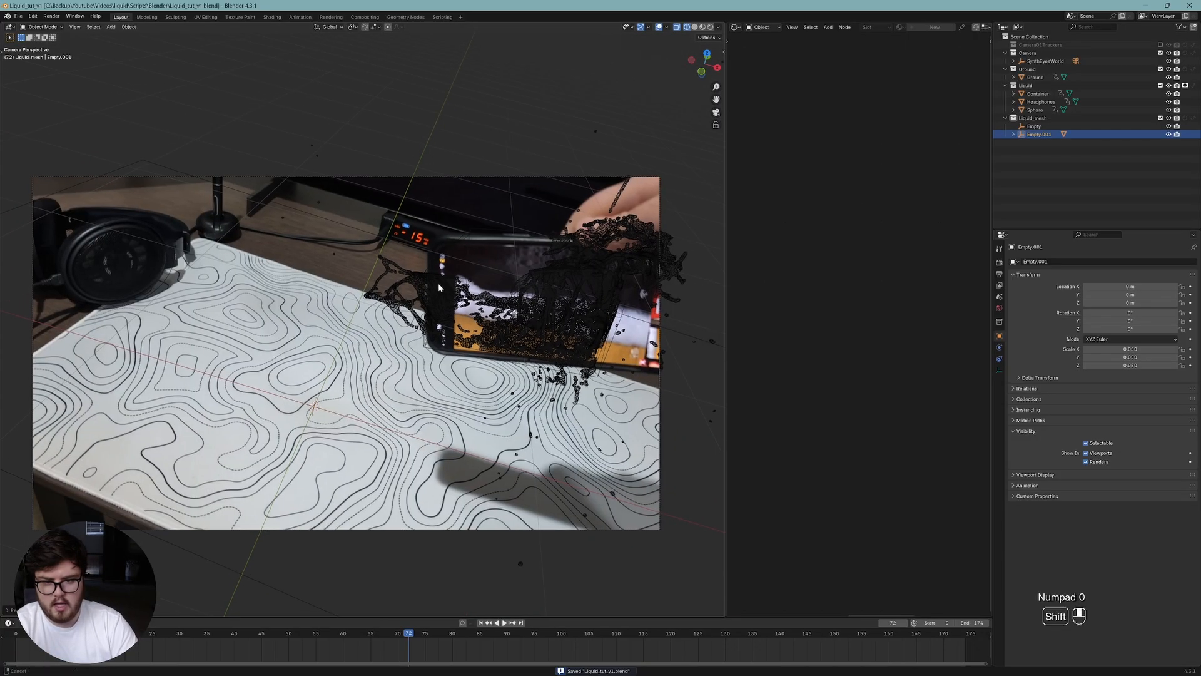
{"action": "key", "text": "z"}
{"action": "left_click", "coordinate": [468, 309]}
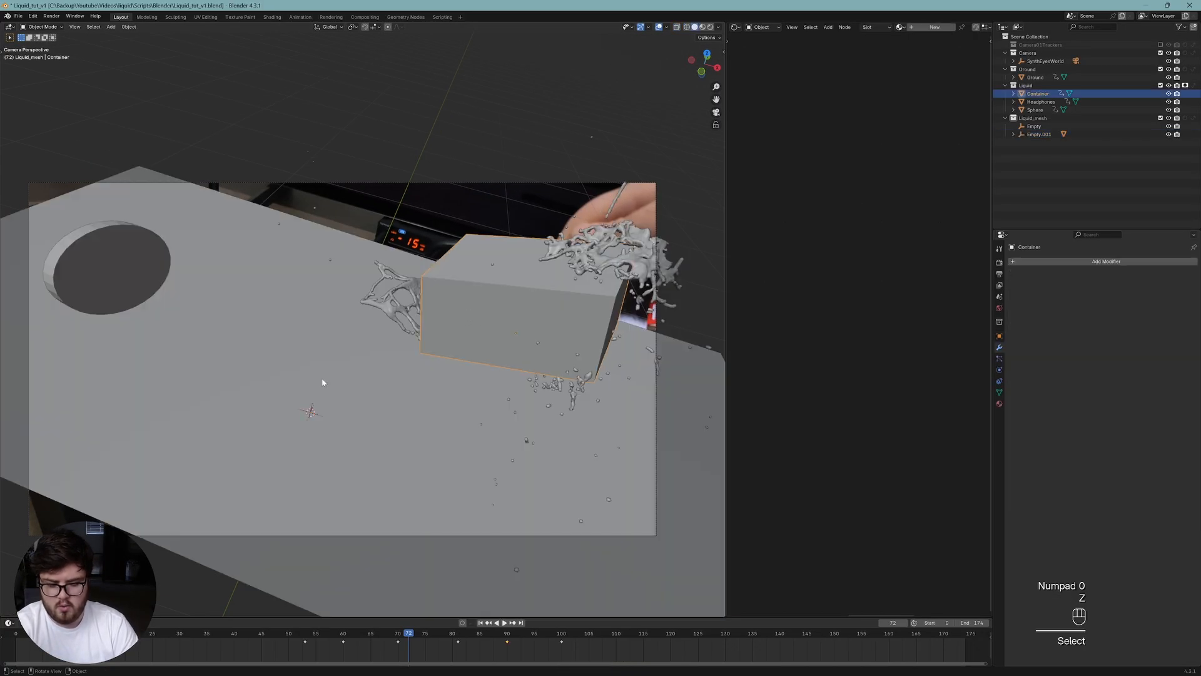
Hide the Container, Sphere, Ground and Headphones objects in the viewport and save the project.
{"action": "key", "text": "h"}
{"action": "left_click", "coordinate": [524, 307]}
{"action": "key", "text": "h"}
{"action": "left_click", "coordinate": [268, 425]}
{"action": "key", "text": "h"}
{"action": "left_click", "coordinate": [112, 267]}
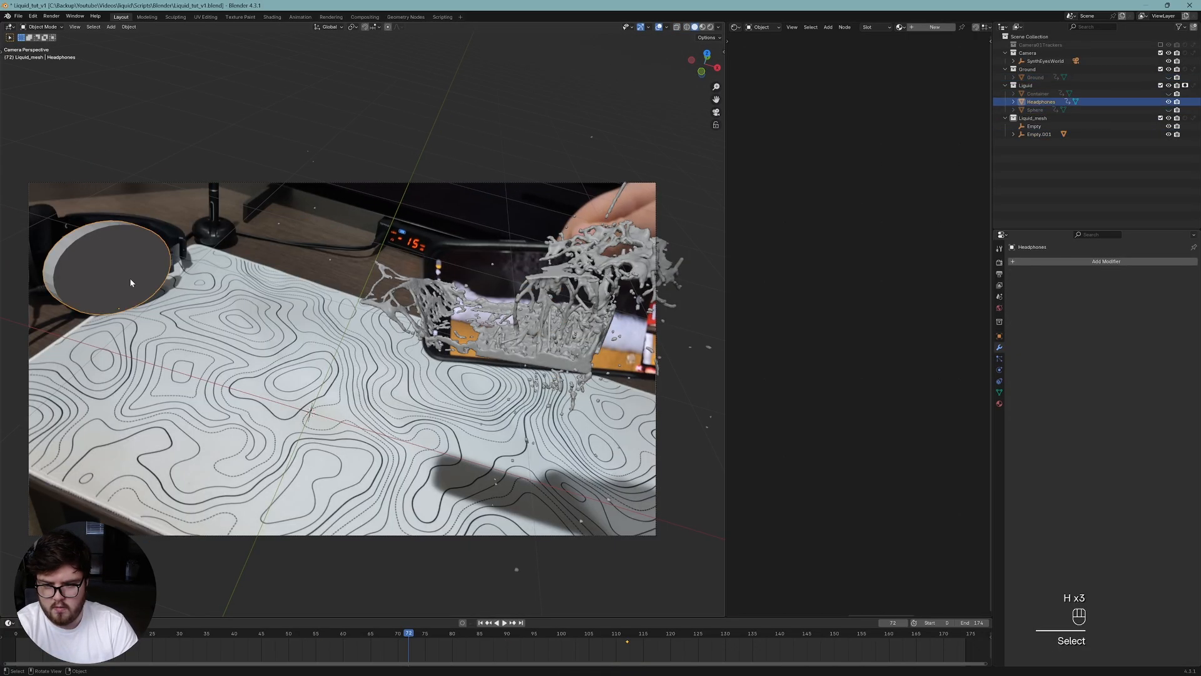
{"action": "key", "text": "h"}
{"action": "key", "text": "ctrl+s"}
Play the animation from the start and scrub to frame 131 to check the liquid against the footage.
{"action": "left_click", "coordinate": [480, 622]}
{"action": "key", "text": "space"}
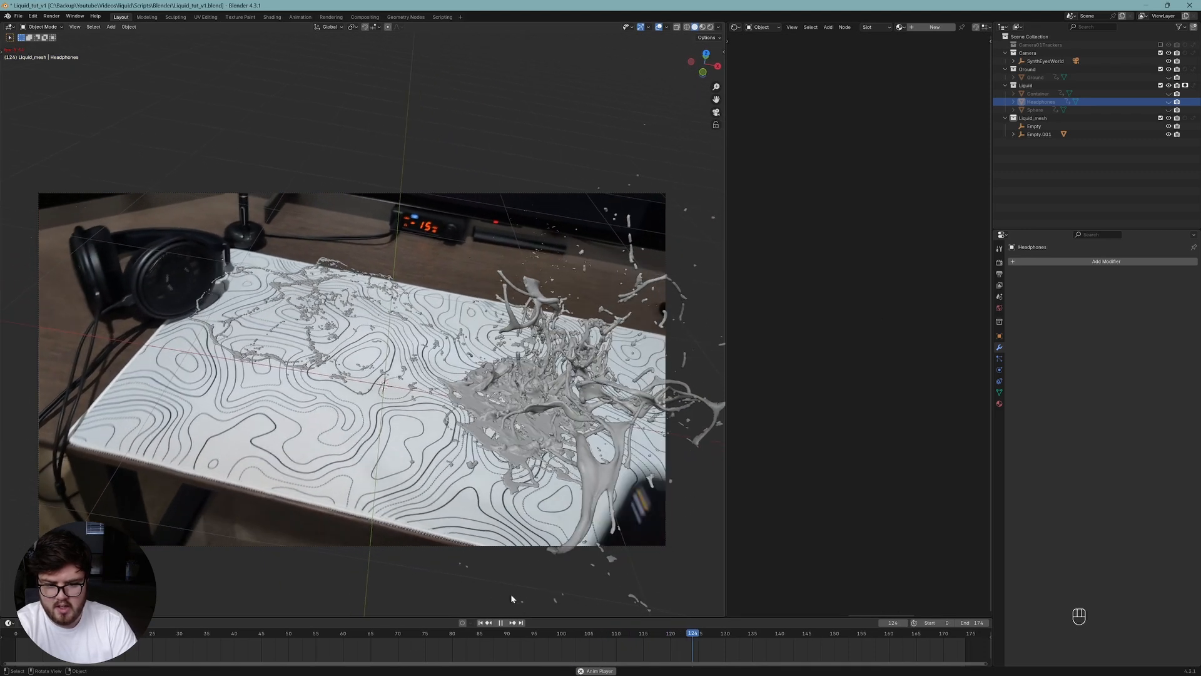
{"action": "key", "text": "space"}
{"action": "left_click_drag", "start_coordinate": [679, 637], "coordinate": [321, 634]}
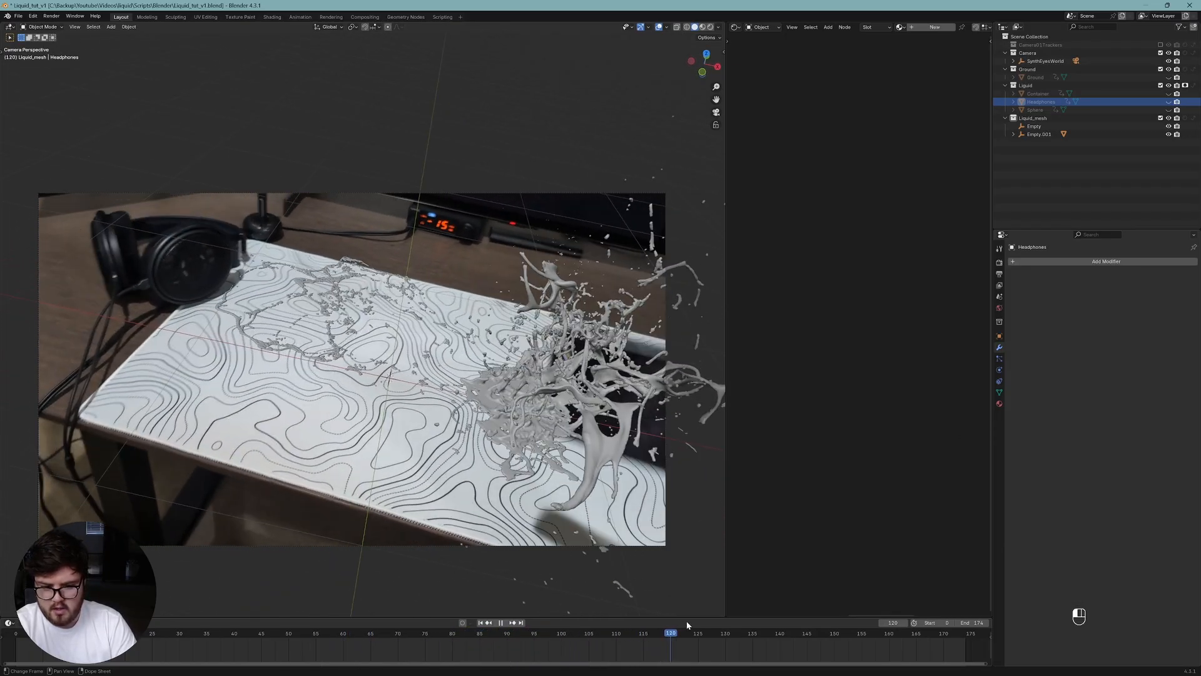
{"action": "left_click_drag", "start_coordinate": [771, 619], "coordinate": [730, 608]}
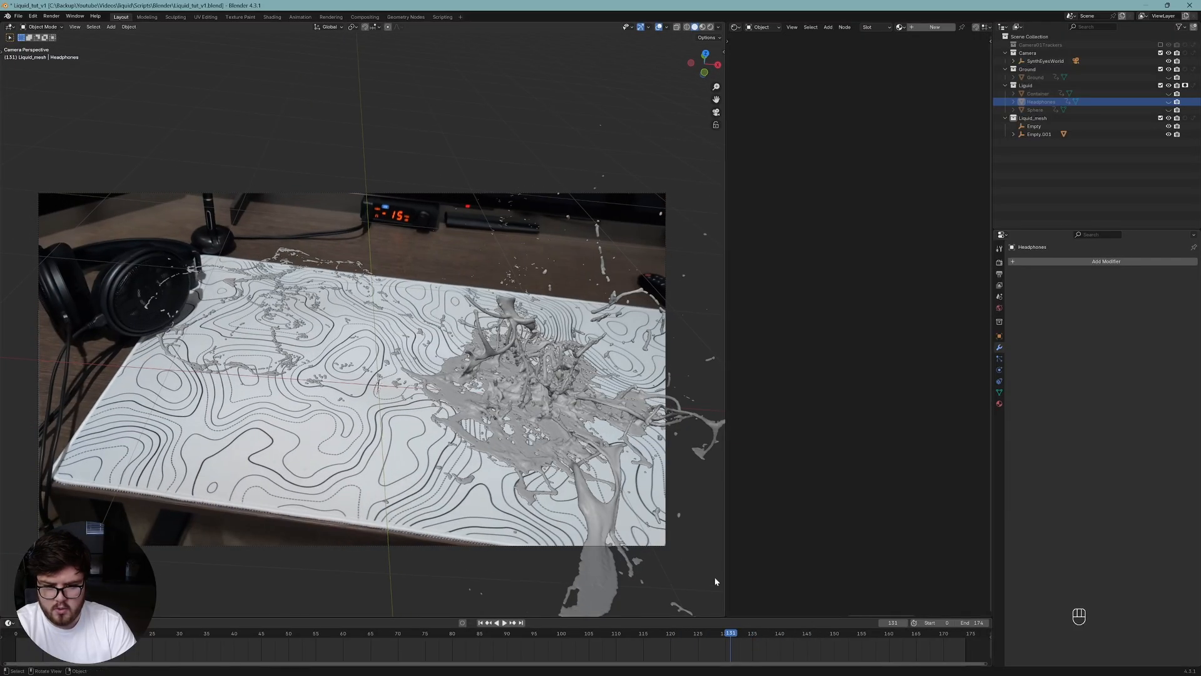
Point the liquid mesh's MeshSequenceCache file path to liquid_v1.abc.
{"action": "left_click", "coordinate": [517, 375]}
{"action": "left_click", "coordinate": [1174, 297]}
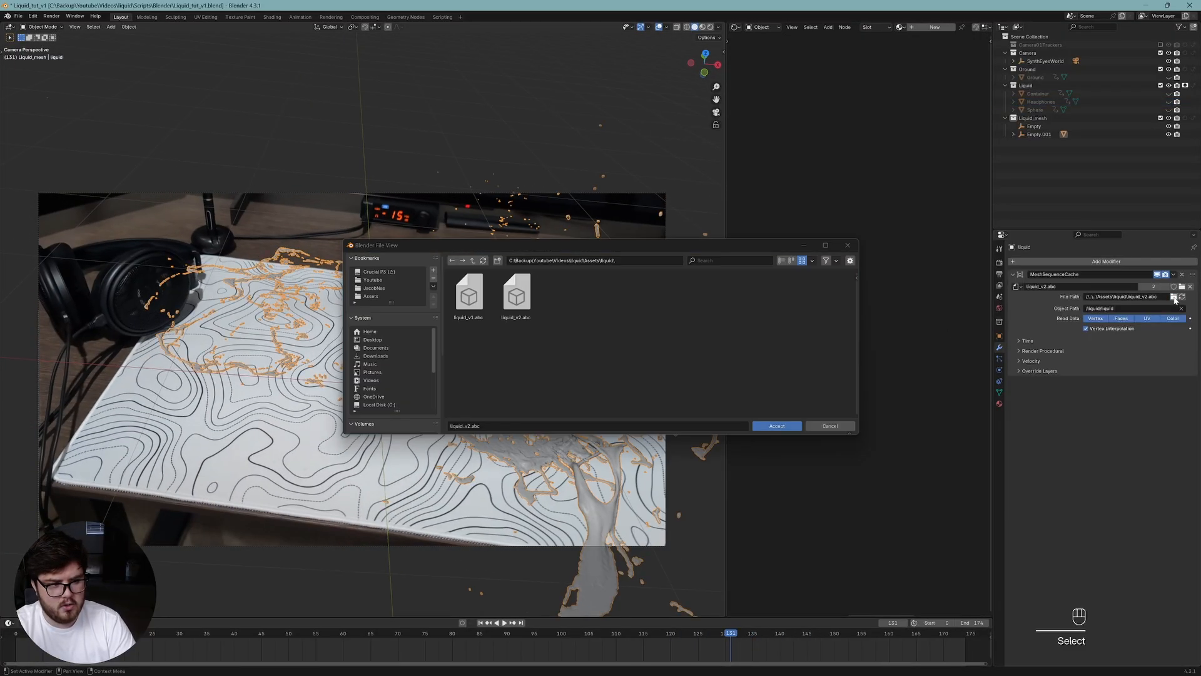
{"action": "left_click", "coordinate": [777, 426]}
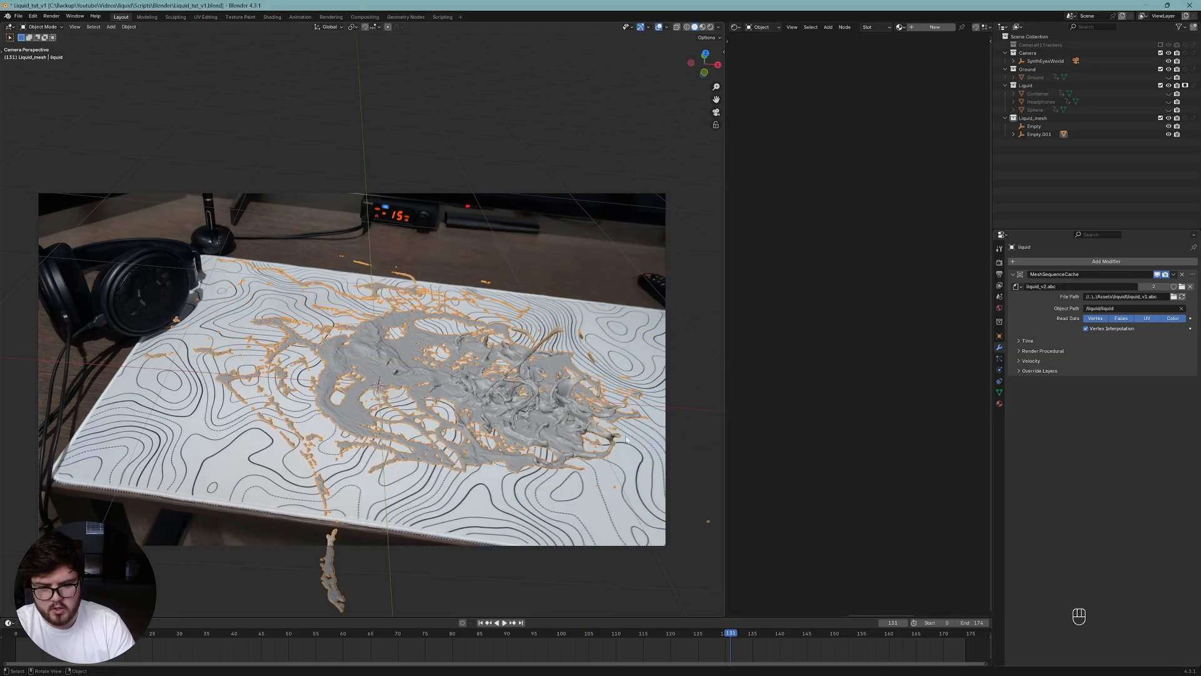
Play back the replaced liquid cache, scrub to frame 125 and save the project.
{"action": "left_click", "coordinate": [298, 632]}
{"action": "key", "text": "space"}
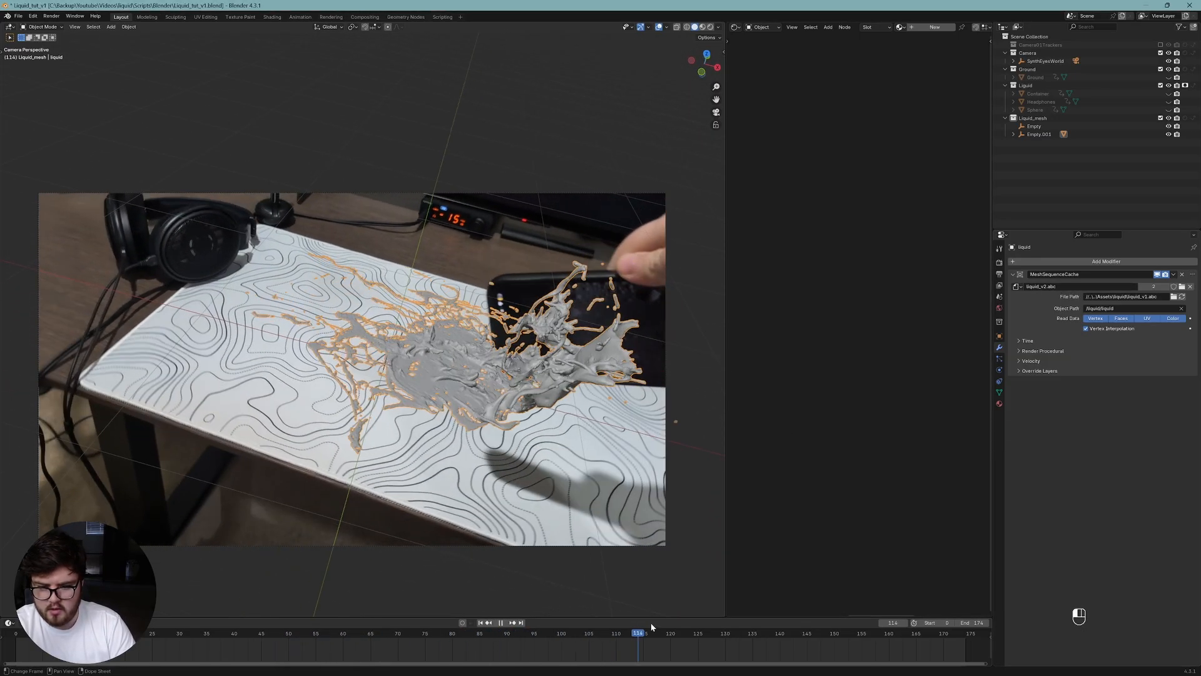
{"action": "left_click_drag", "start_coordinate": [688, 618], "coordinate": [703, 591]}
{"action": "middle_click_drag", "start_coordinate": [529, 378], "coordinate": [471, 351], "text": "shift"}
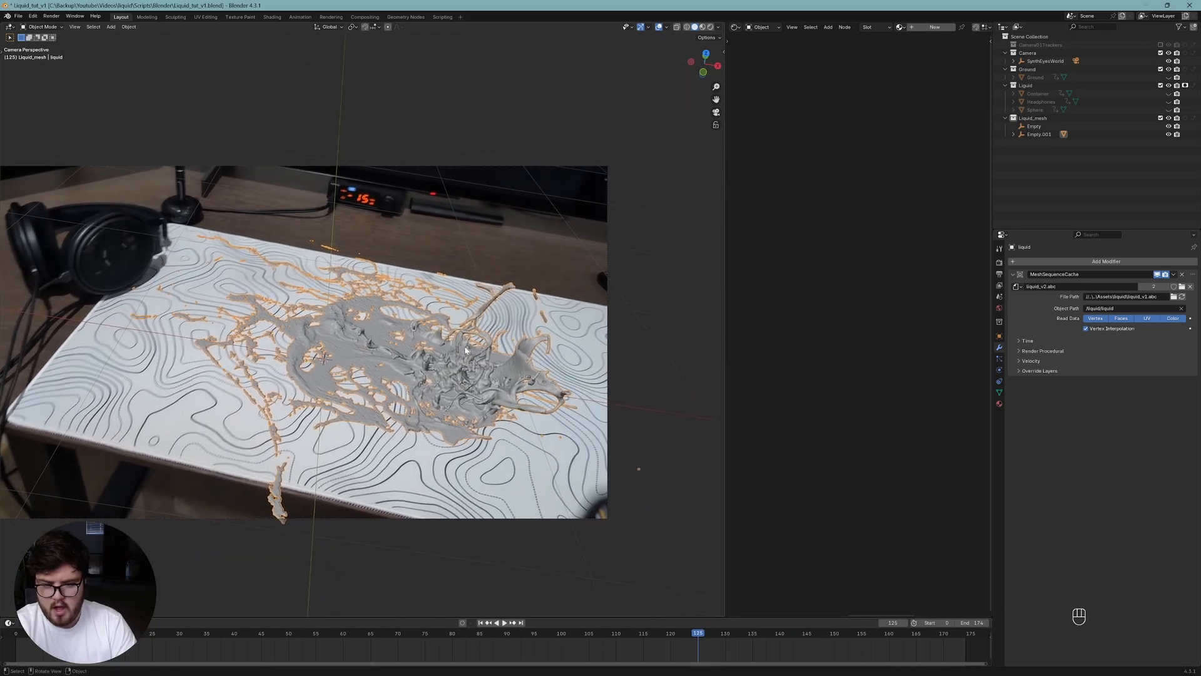
{"action": "key", "text": "ctrl+s"}
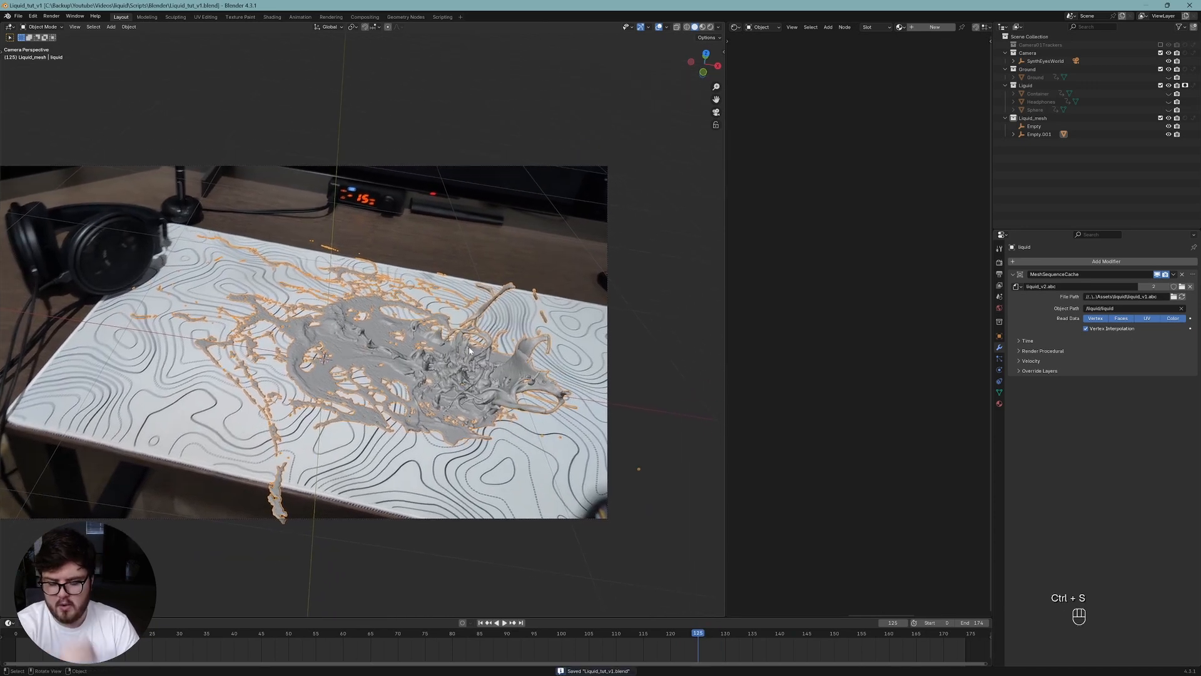
{"action": "middle_click_drag", "start_coordinate": [462, 358], "coordinate": [457, 353], "text": "shift"}
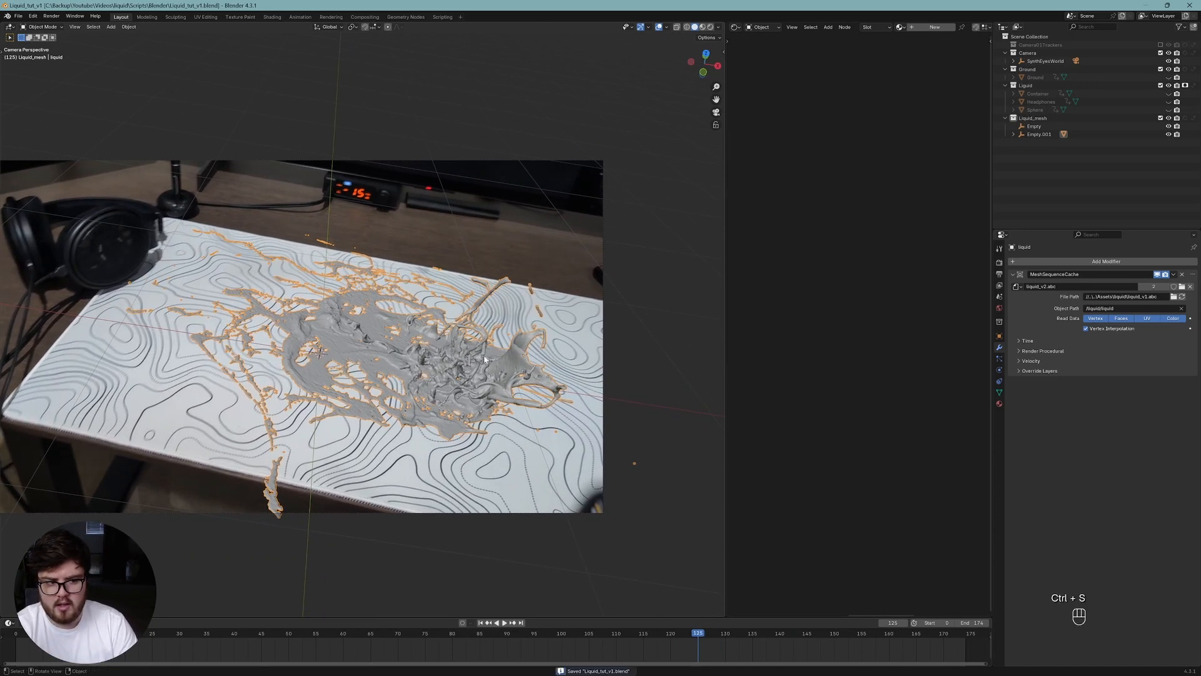
Review the Cycles render settings, including sampling, motion blur and the Film section's Transparent option, and save the project.
{"action": "left_click", "coordinate": [999, 262]}
{"action": "left_click", "coordinate": [1099, 271]}
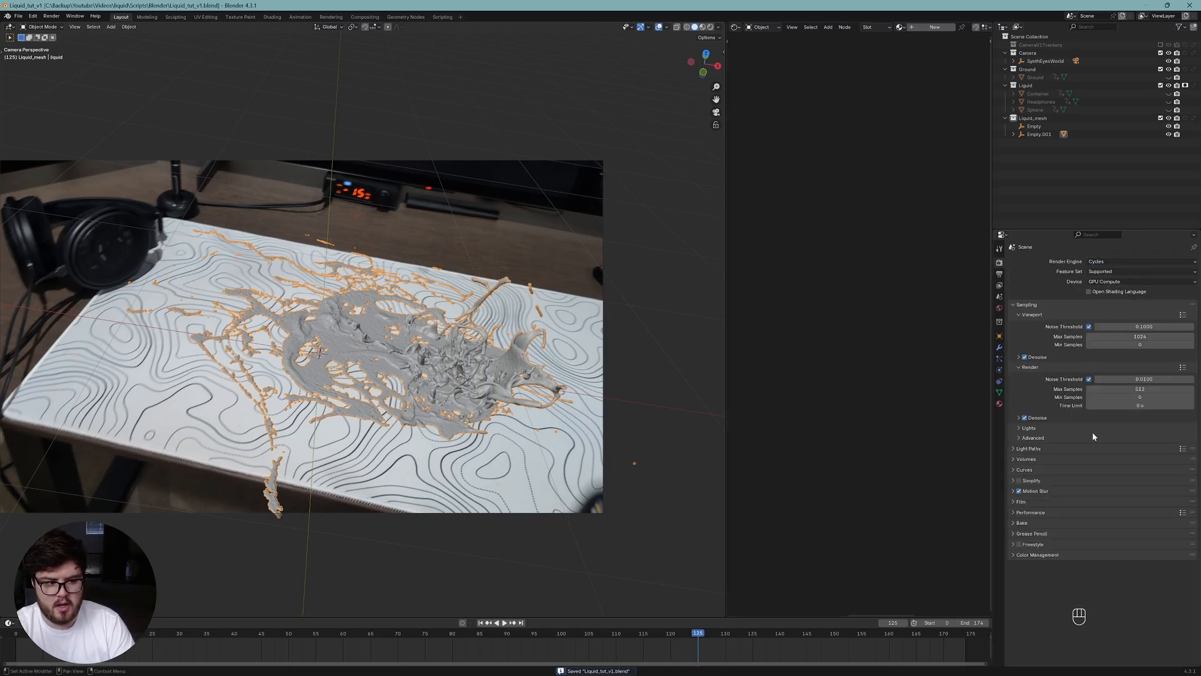
{"action": "left_click", "coordinate": [1036, 500]}
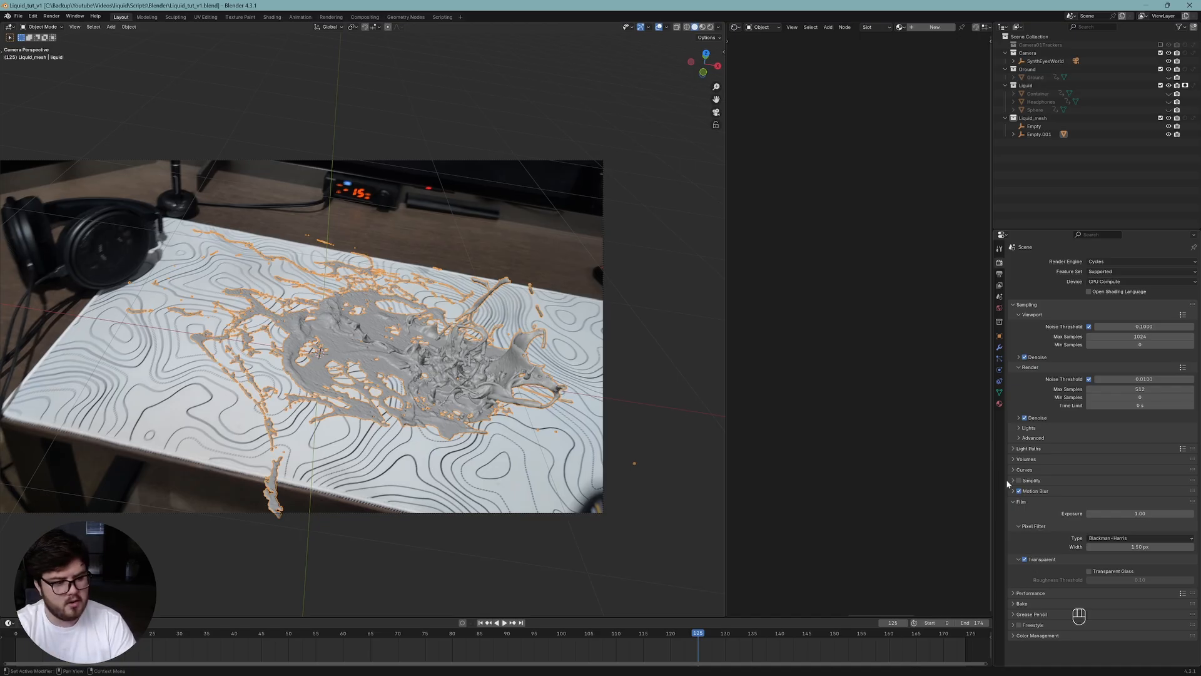
{"action": "left_click", "coordinate": [1016, 501]}
{"action": "middle_click_drag", "start_coordinate": [481, 316], "coordinate": [507, 349], "text": "shift"}
{"action": "key", "text": "ctrl+s"}
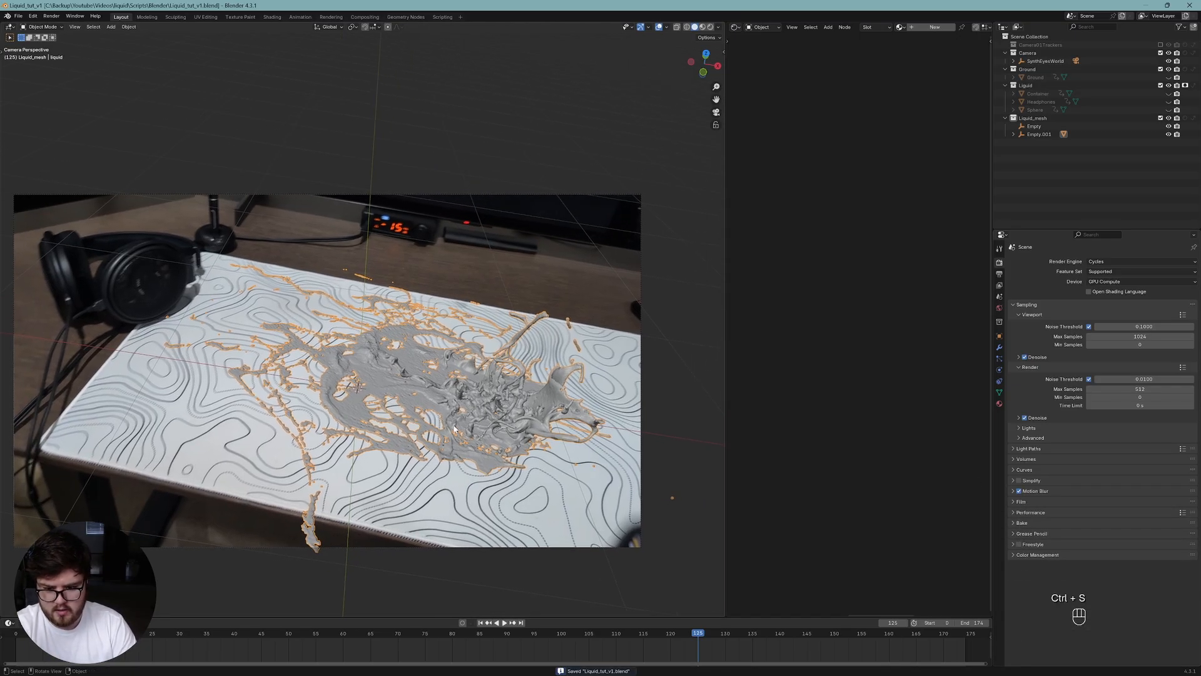
{"action": "middle_click_drag", "start_coordinate": [422, 395], "coordinate": [408, 371], "text": "shift"}
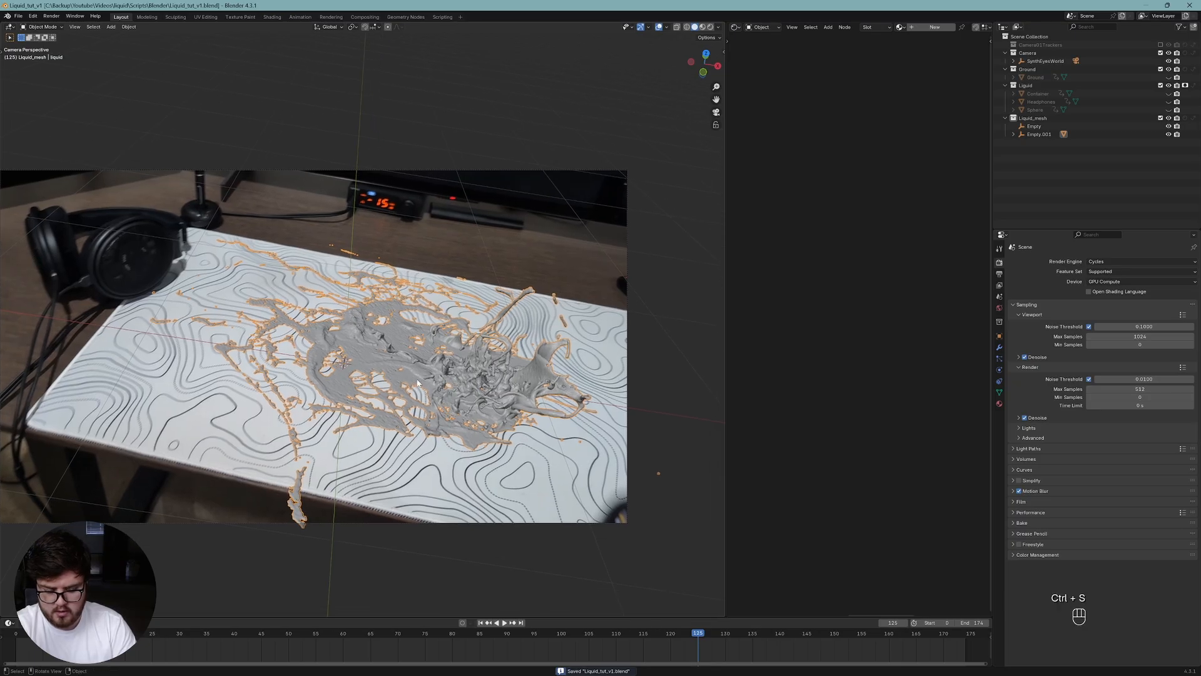
Unhide all hidden objects, select the Ground plane and save the project.
{"action": "key", "text": "alt+h"}
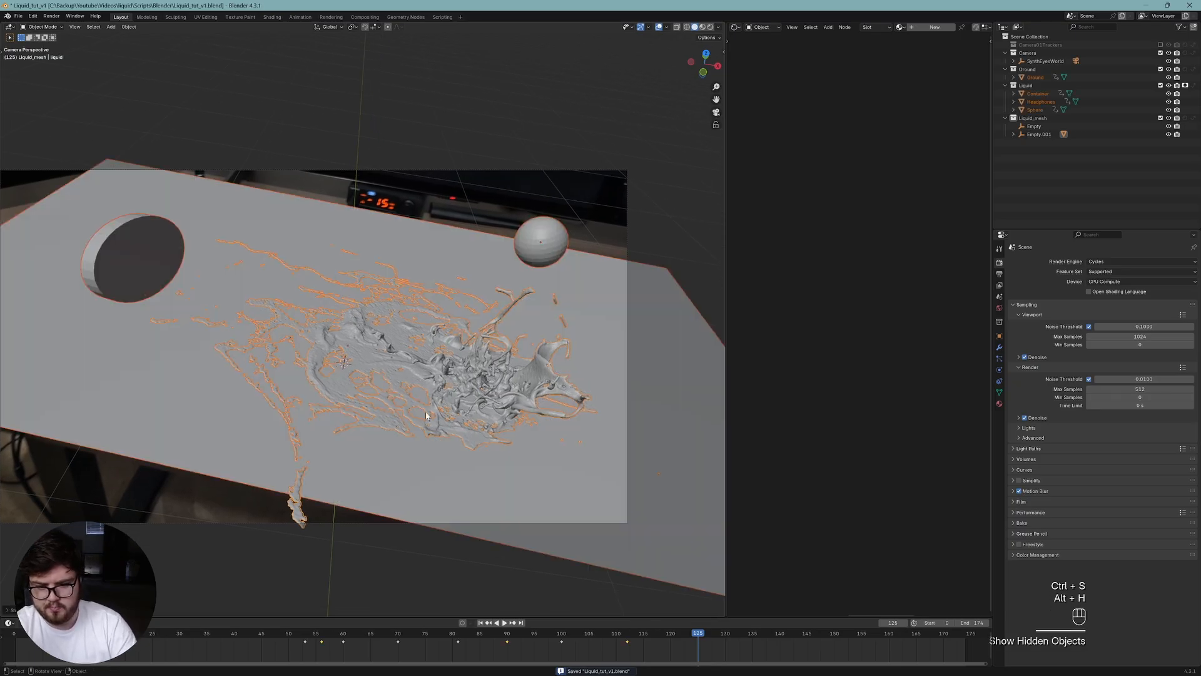
{"action": "middle_click_drag", "start_coordinate": [392, 377], "coordinate": [417, 423], "text": "shift"}
{"action": "left_click", "coordinate": [176, 465]}
{"action": "key", "text": "ctrl+s"}
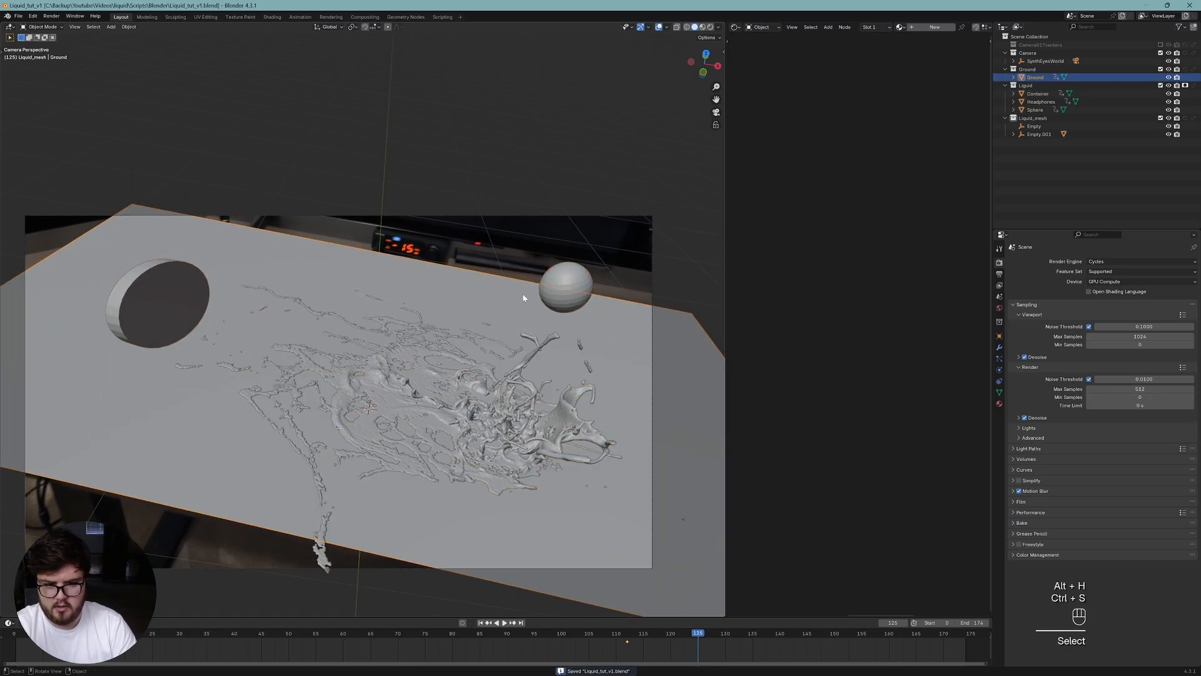
Show the World shader nodes and delete the mapping and environment texture nodes feeding the Background node.
{"action": "left_click", "coordinate": [762, 27]}
{"action": "left_click", "coordinate": [762, 56]}
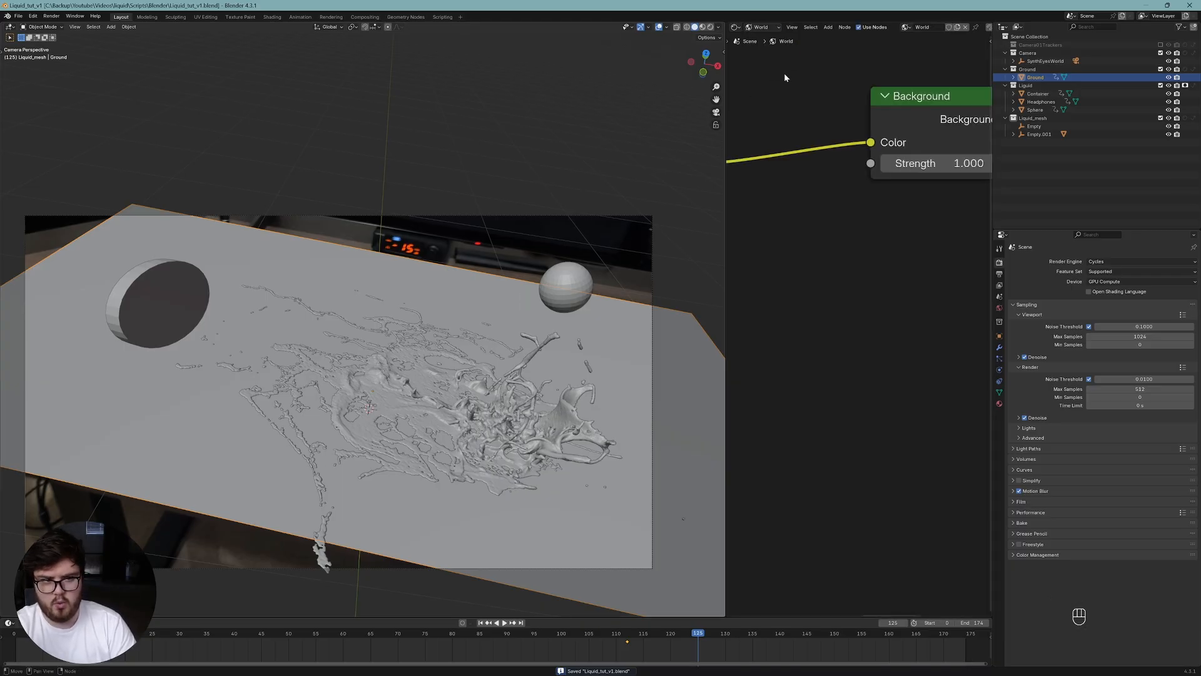
{"action": "scroll", "coordinate": [807, 170], "scroll_direction": "down", "scroll_amount": 4}
{"action": "scroll", "coordinate": [845, 168], "scroll_direction": "up", "scroll_amount": 2}
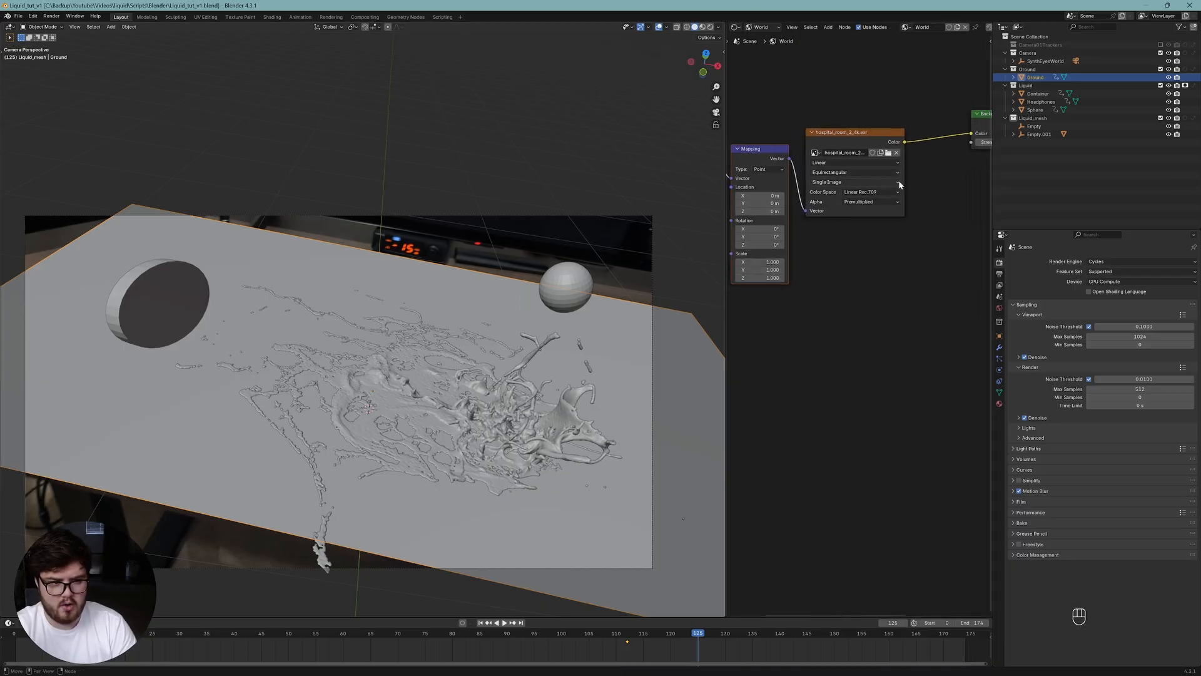
{"action": "scroll", "coordinate": [899, 184], "scroll_direction": "down", "scroll_amount": 3}
{"action": "key", "text": "Delete"}
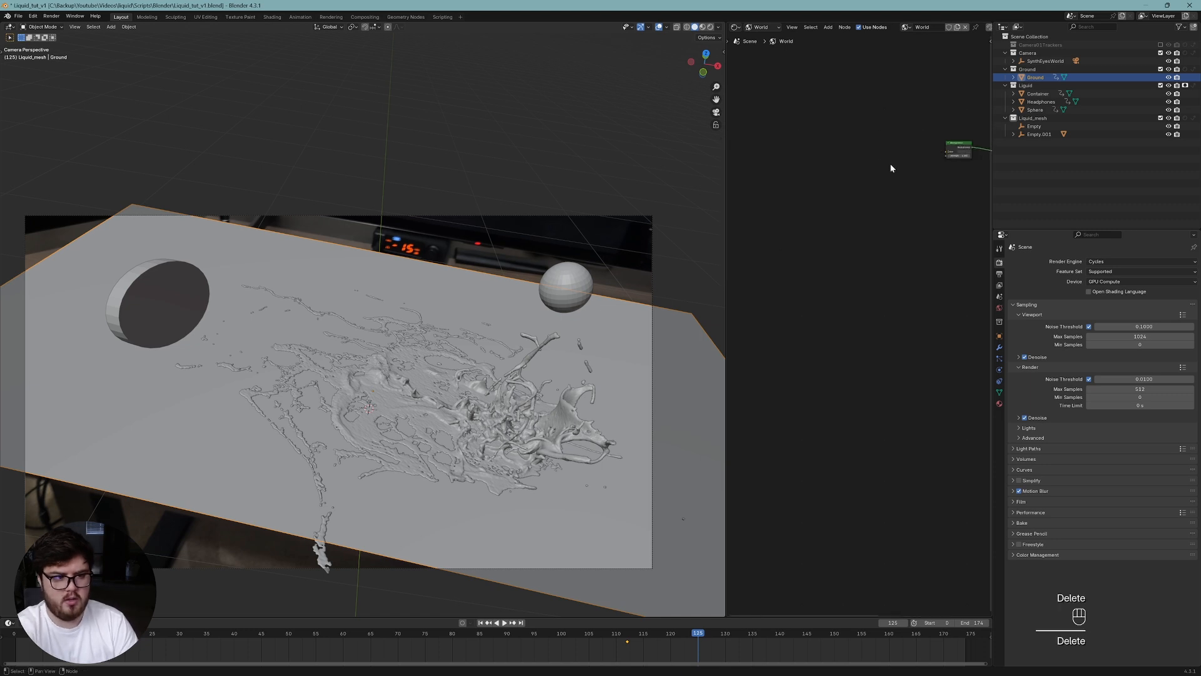
Add an Environment Texture node connected to the Background node's Color input.
{"action": "scroll", "coordinate": [934, 145], "scroll_direction": "up", "scroll_amount": 4}
{"action": "middle_click_drag", "start_coordinate": [942, 171], "coordinate": [879, 186], "text": "shift"}
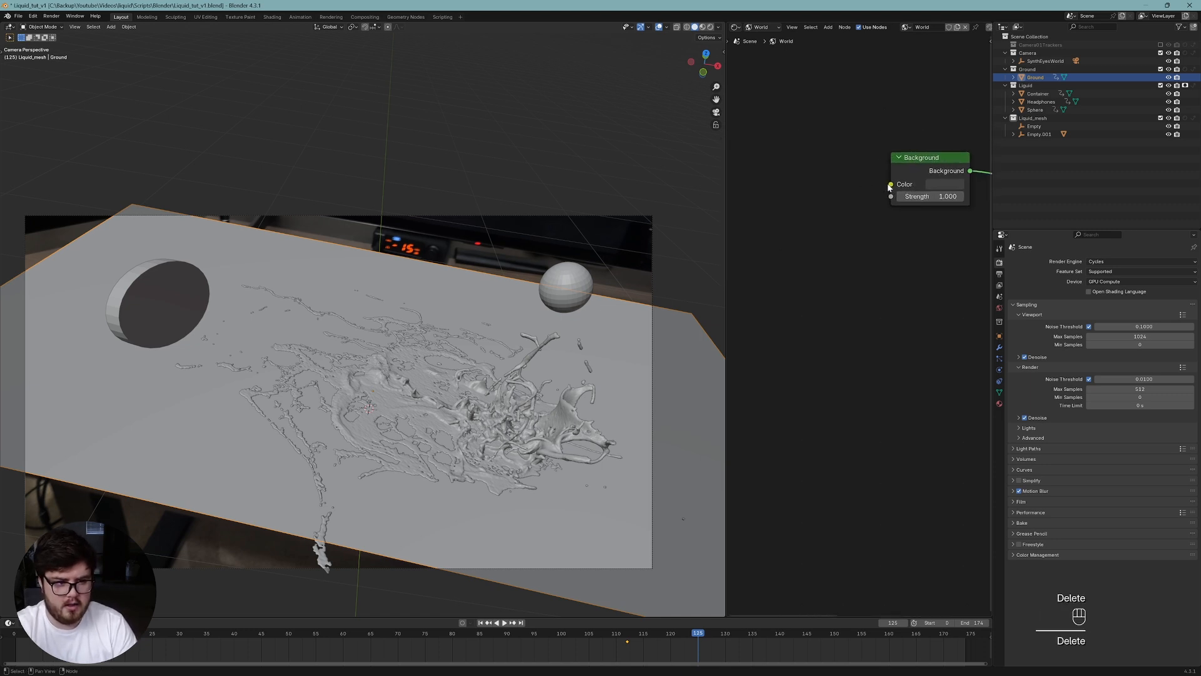
{"action": "left_click_drag", "start_coordinate": [815, 208], "coordinate": [813, 207]}
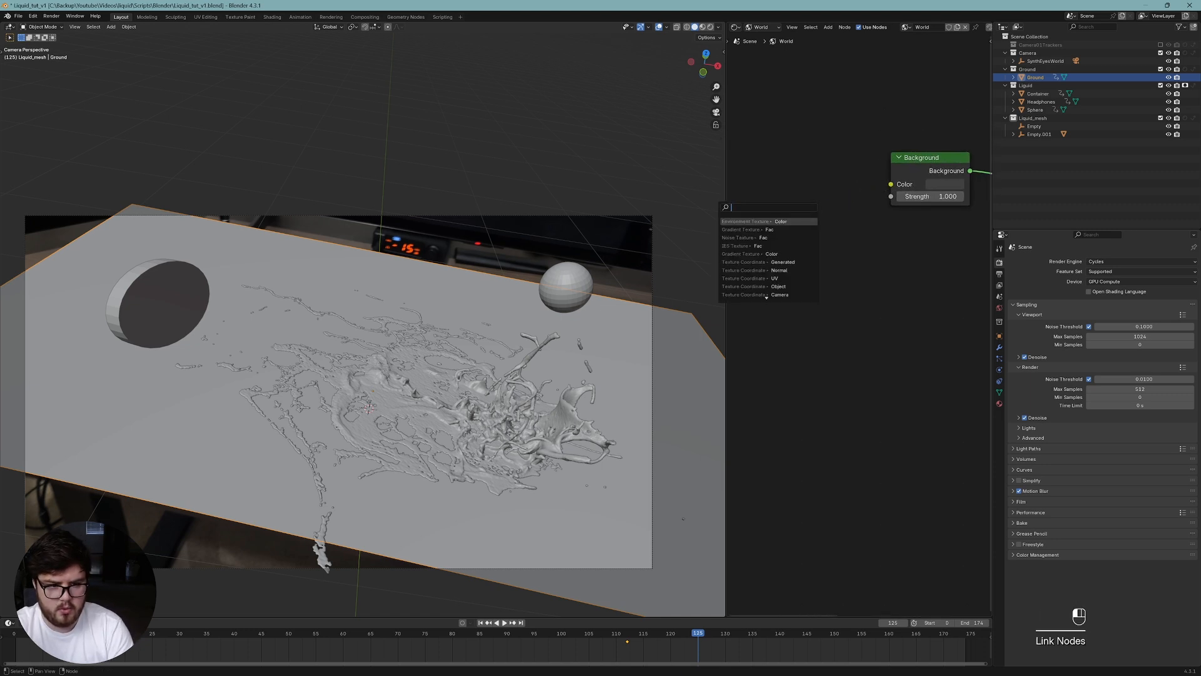
{"action": "left_click", "coordinate": [769, 221]}
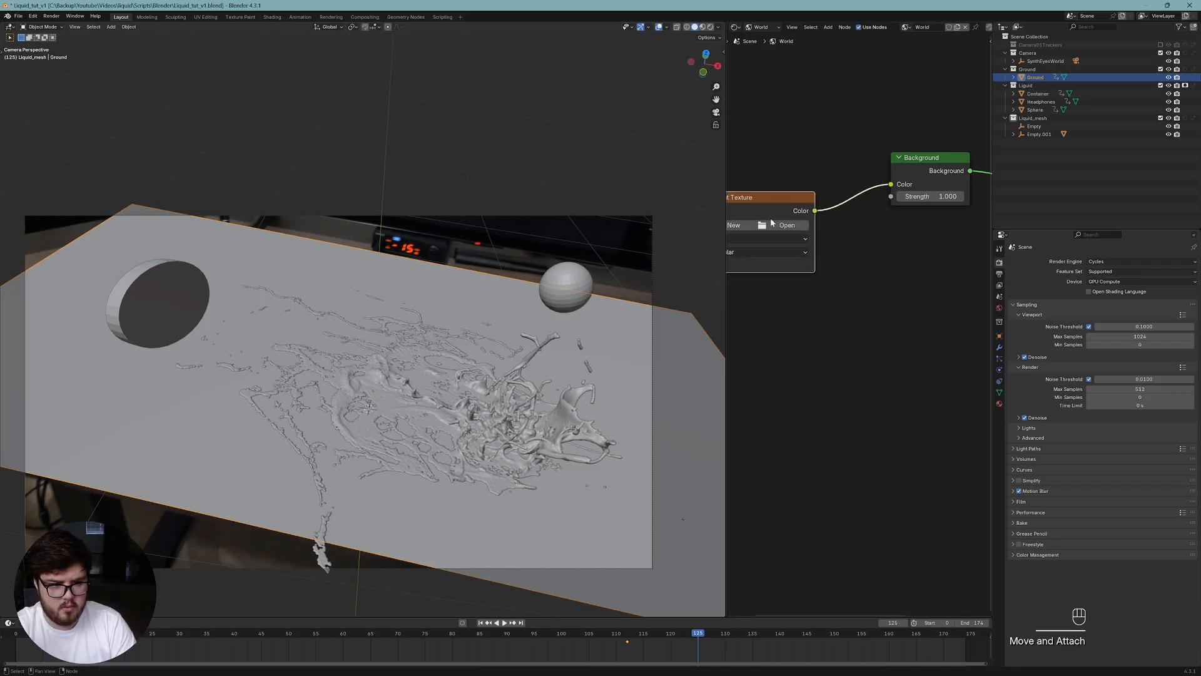
Load hospital_room_2_4k.exr from the project's Assets/Images folder into the Environment Texture node.
{"action": "left_click", "coordinate": [776, 224]}
{"action": "left_click", "coordinate": [473, 262]}
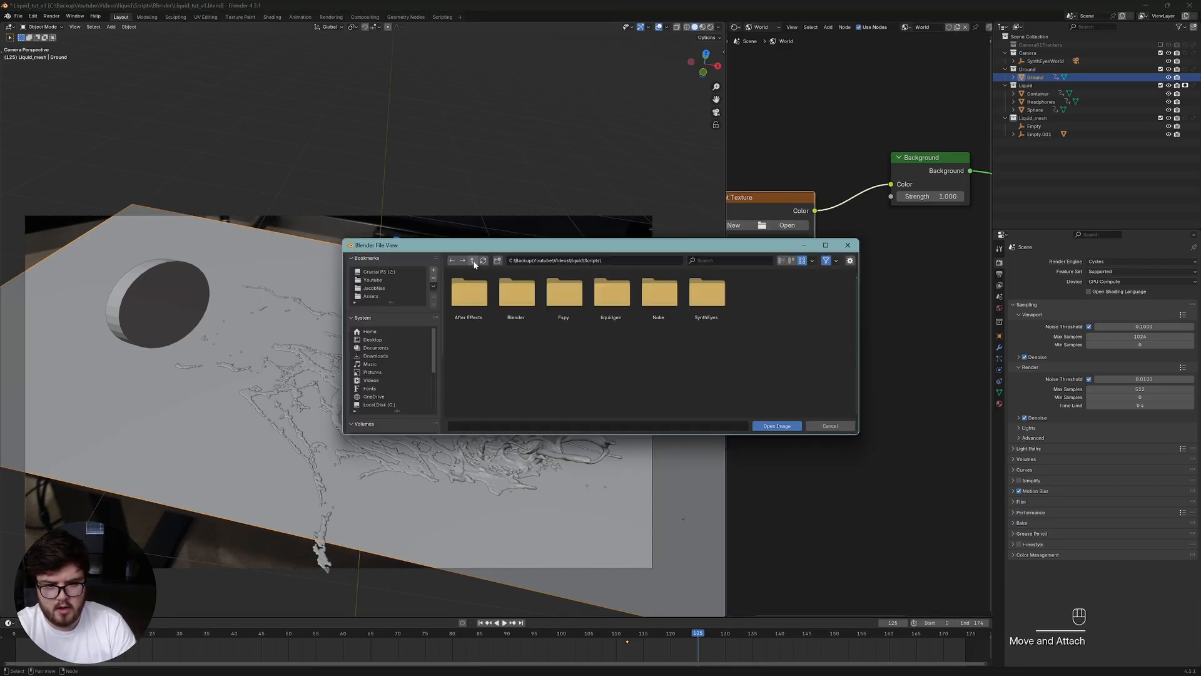
{"action": "left_click", "coordinate": [474, 262]}
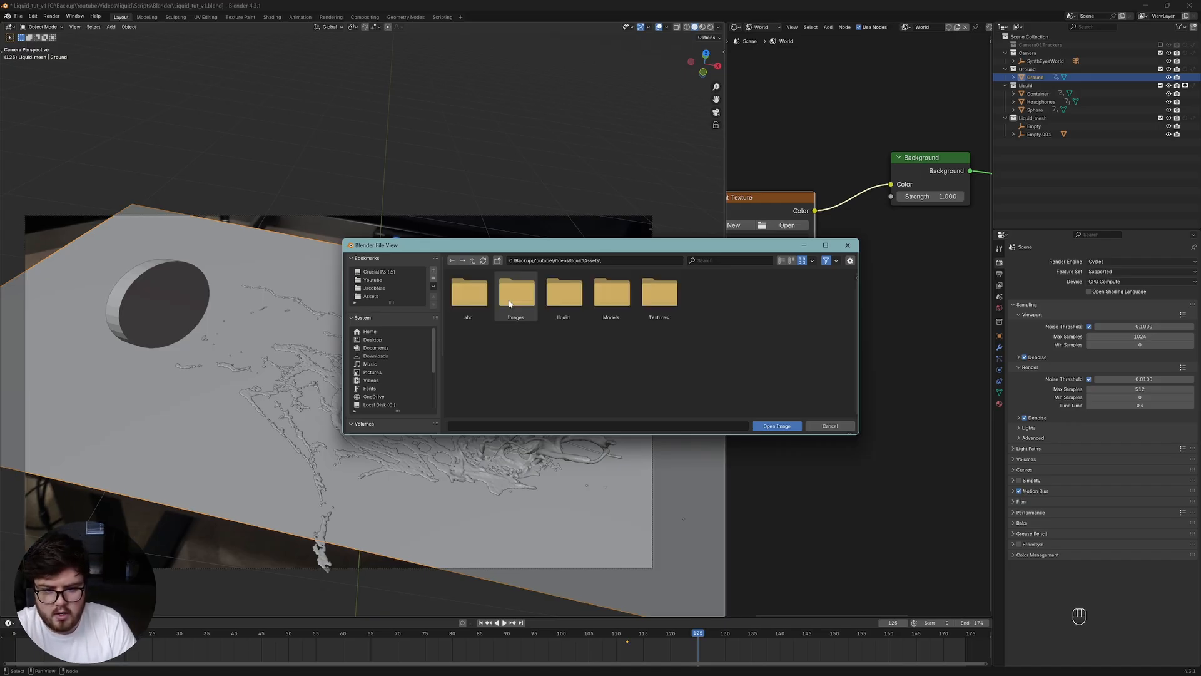
{"action": "double_click", "coordinate": [516, 292]}
{"action": "left_click", "coordinate": [467, 292]}
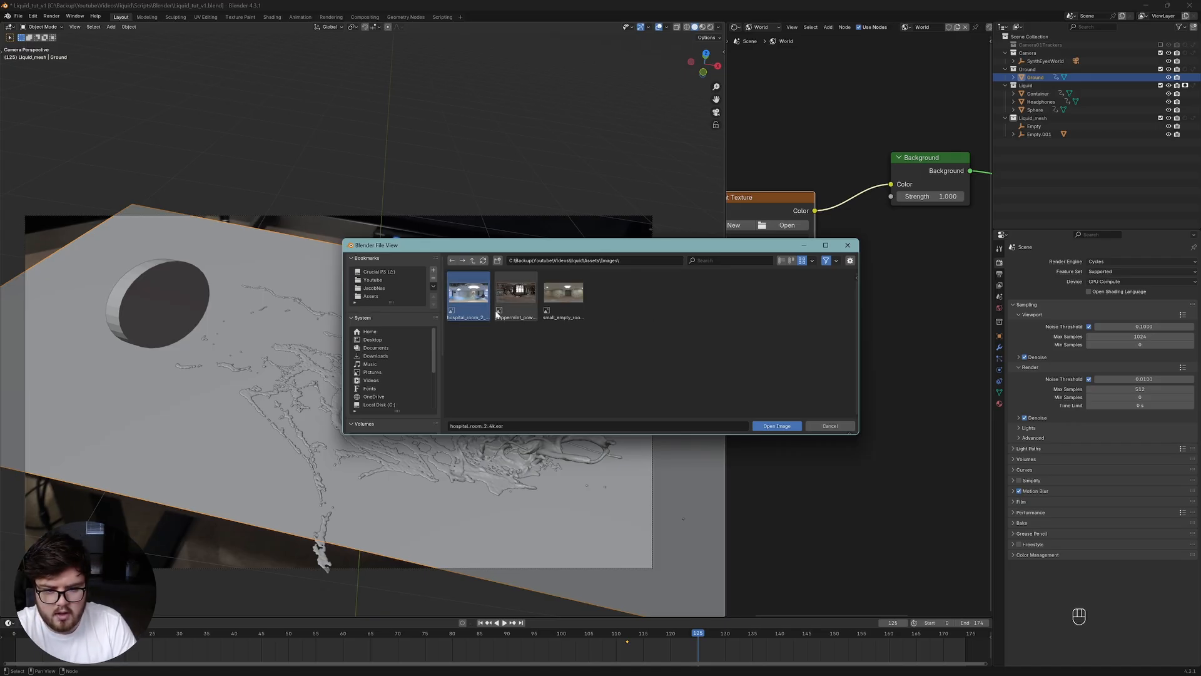
{"action": "left_click", "coordinate": [777, 425]}
Bring the environment texture node into view and switch the viewport to rendered shading.
{"action": "mouse_move", "coordinate": [823, 325]}
{"action": "middle_mouse_down"}
{"action": "mouse_move", "coordinate": [912, 321]}
{"action": "mouse_move", "coordinate": [945, 336]}
{"action": "middle_mouse_up"}
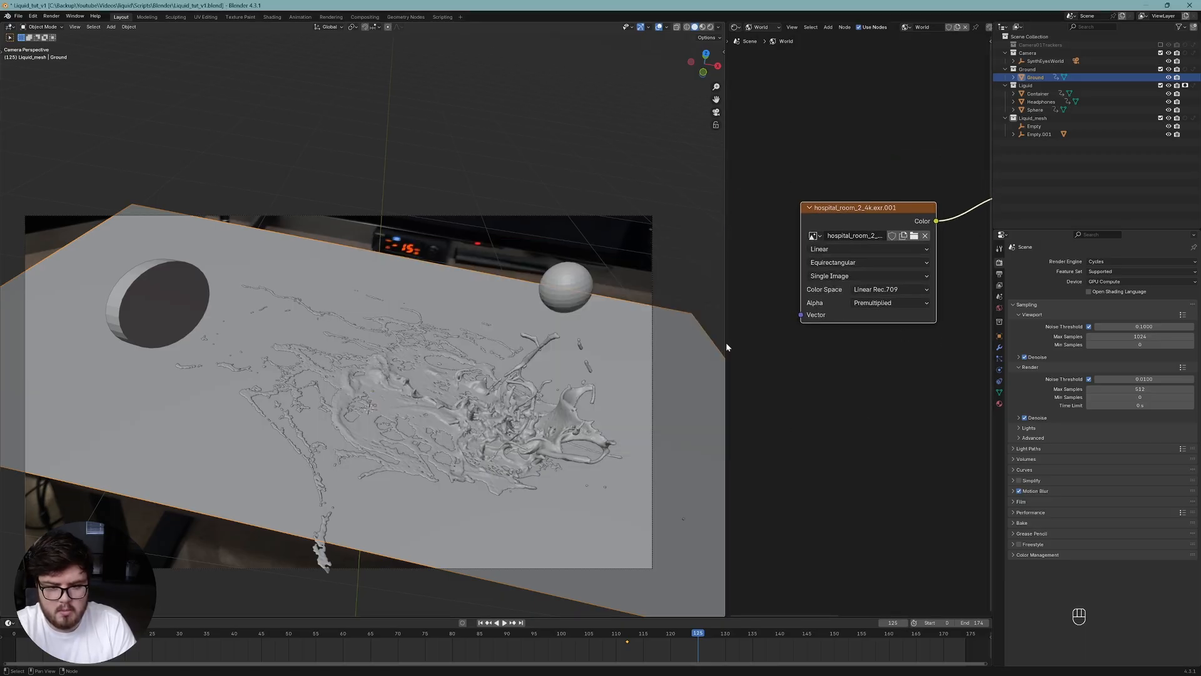
{"action": "key", "text": "z"}
{"action": "left_click", "coordinate": [489, 310]}
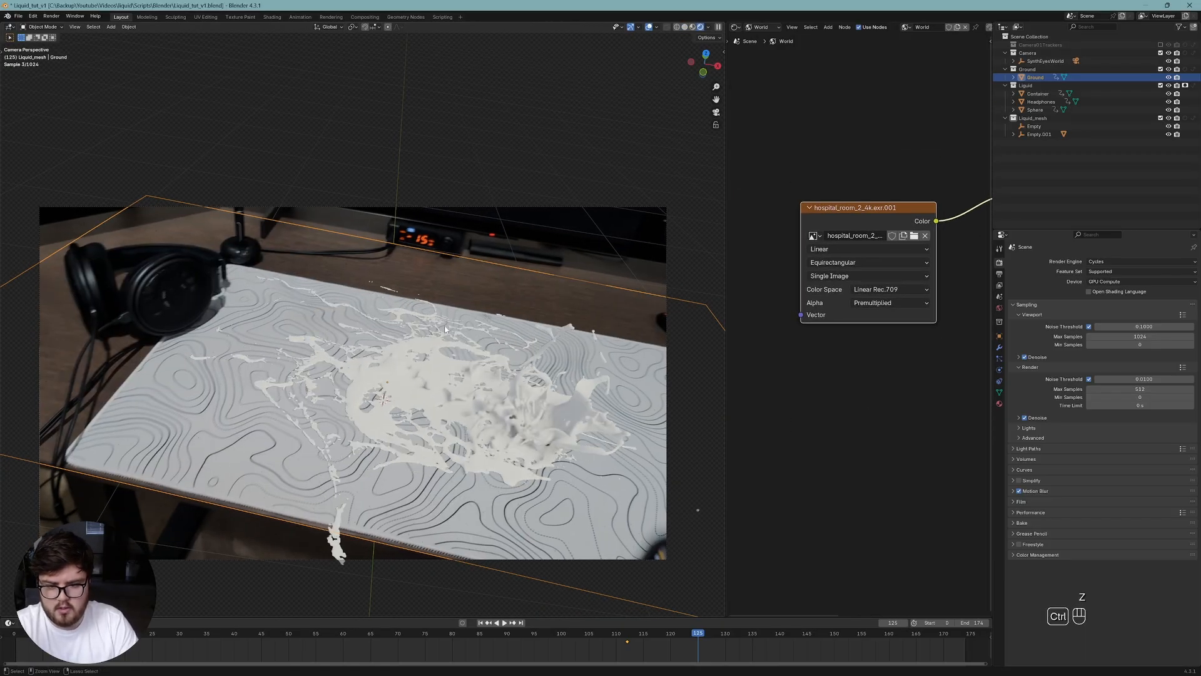
Save the file and switch the ground plane's Shadow Catcher off and back on to compare the rendered result.
{"action": "key", "text": "ctrl+s"}
{"action": "left_click", "coordinate": [200, 448]}
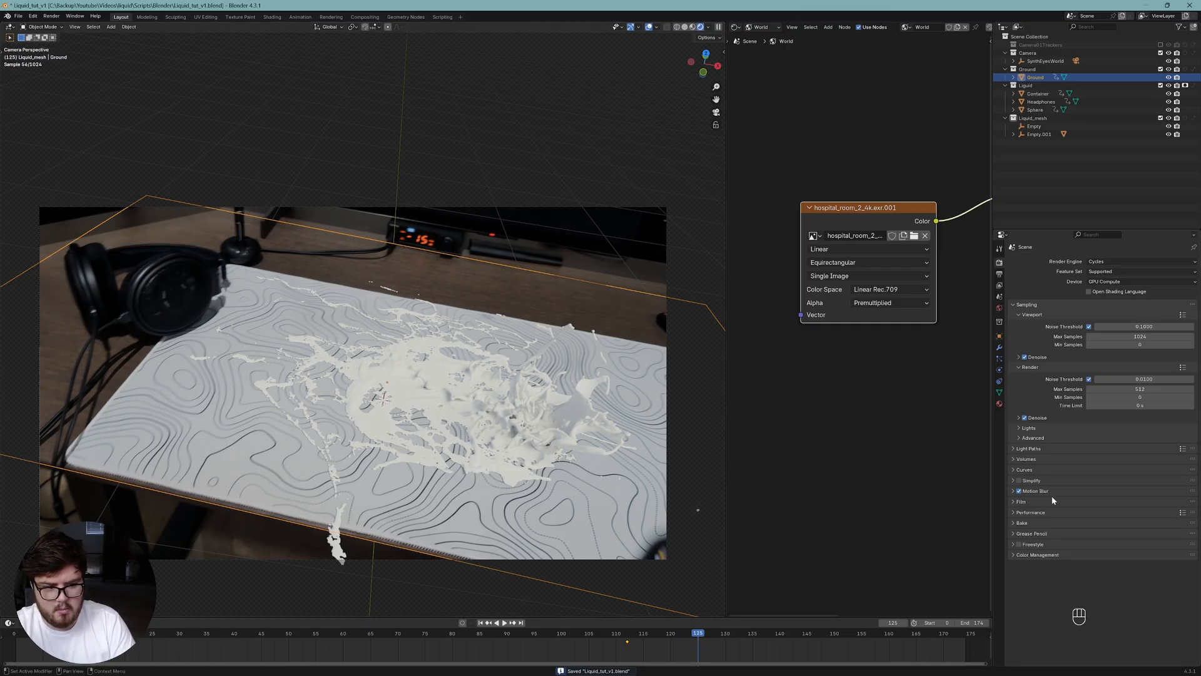
{"action": "left_click", "coordinate": [999, 336]}
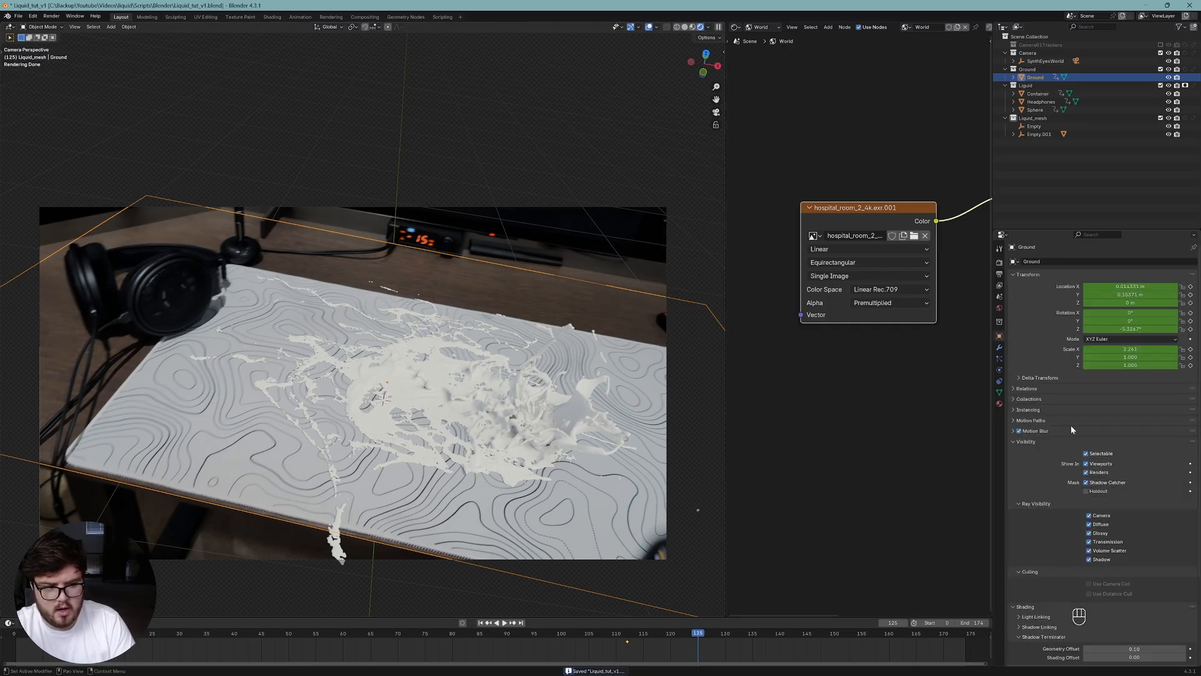
{"action": "left_click", "coordinate": [1086, 482]}
{"action": "left_click", "coordinate": [1087, 482]}
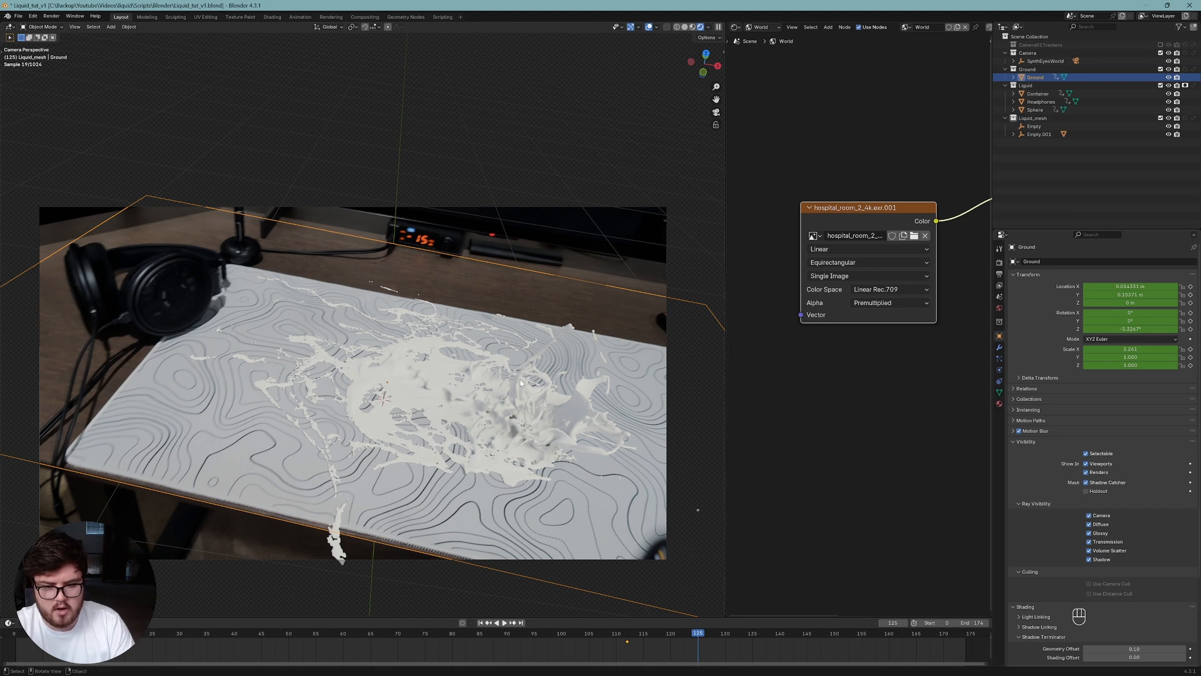
{"action": "middle_click_drag", "start_coordinate": [520, 383], "coordinate": [432, 388], "text": "shift"}
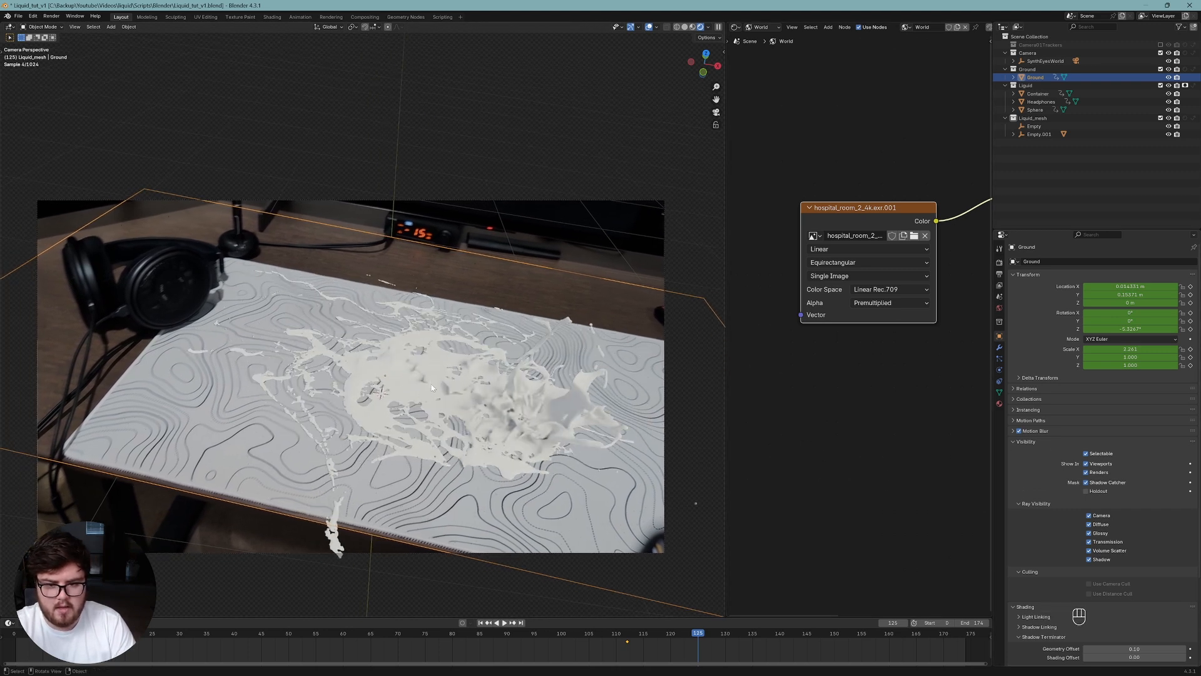
{"action": "scroll", "coordinate": [431, 388], "scroll_direction": "up", "scroll_amount": 1}
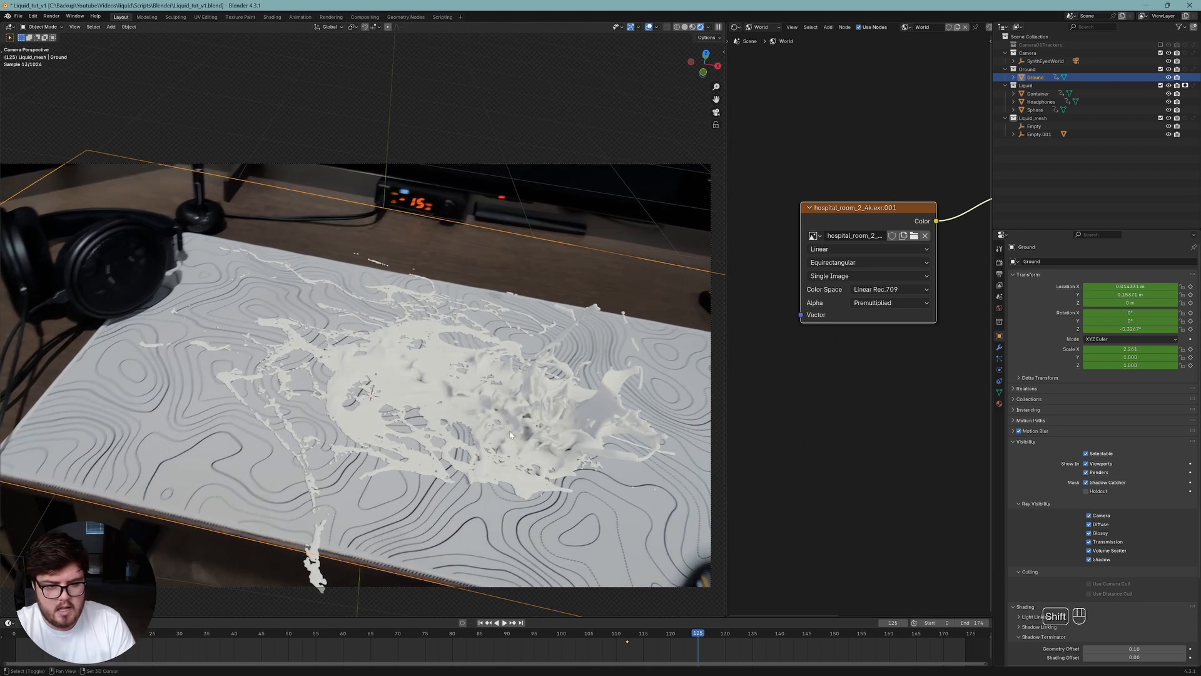
{"action": "scroll", "coordinate": [505, 427], "scroll_direction": "down", "scroll_amount": 2}
{"action": "key", "text": "ctrl+s"}
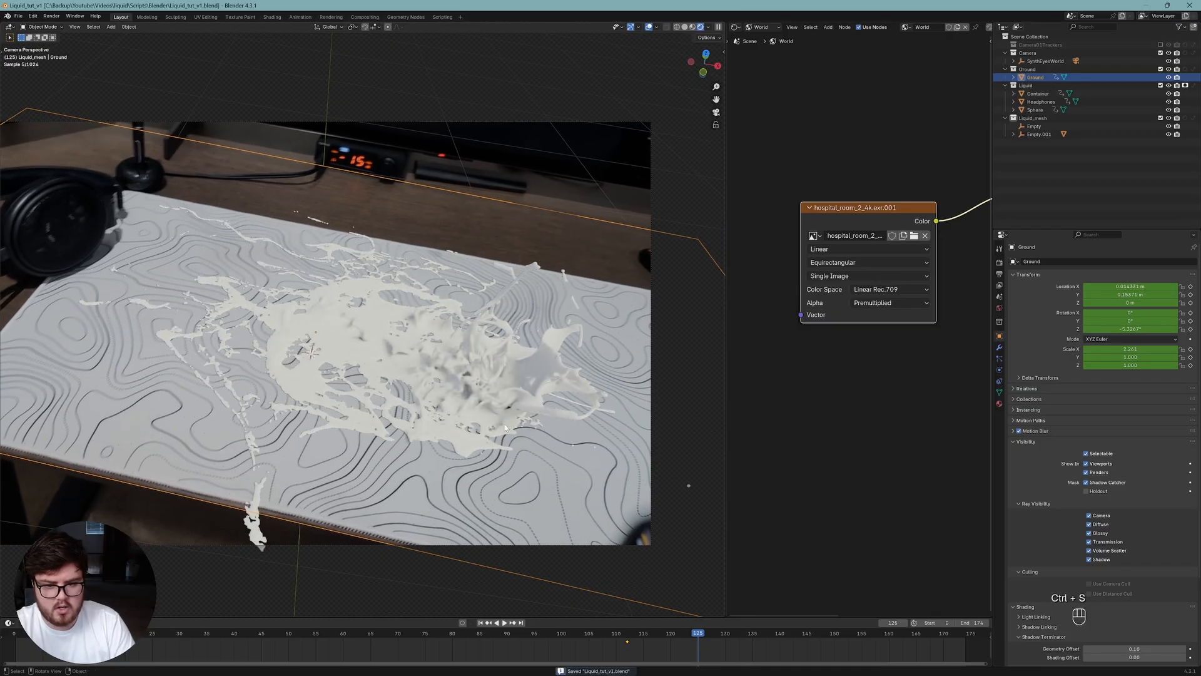
Give the liquid mesh a new material with Transmission Weight 1.000 and Roughness 0.000.
{"action": "left_click", "coordinate": [486, 364]}
{"action": "left_click", "coordinate": [999, 403]}
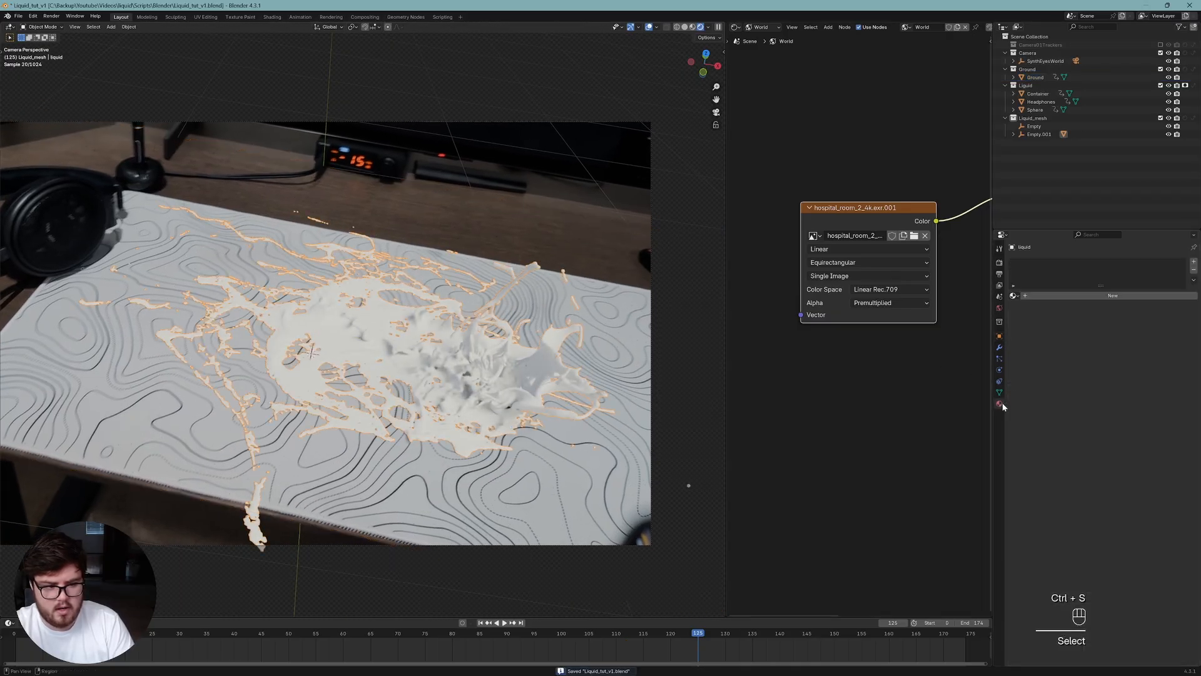
{"action": "left_click", "coordinate": [1046, 298]}
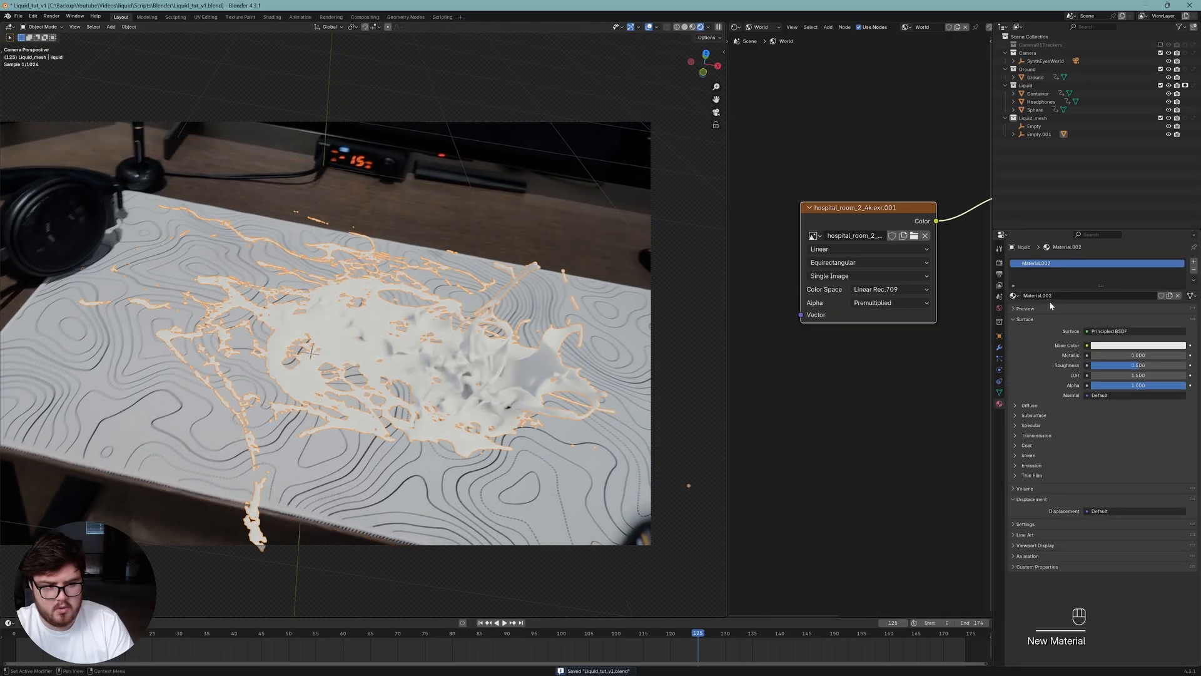
{"action": "left_click", "coordinate": [1028, 435]}
{"action": "left_click_drag", "start_coordinate": [1101, 444], "coordinate": [1189, 445]}
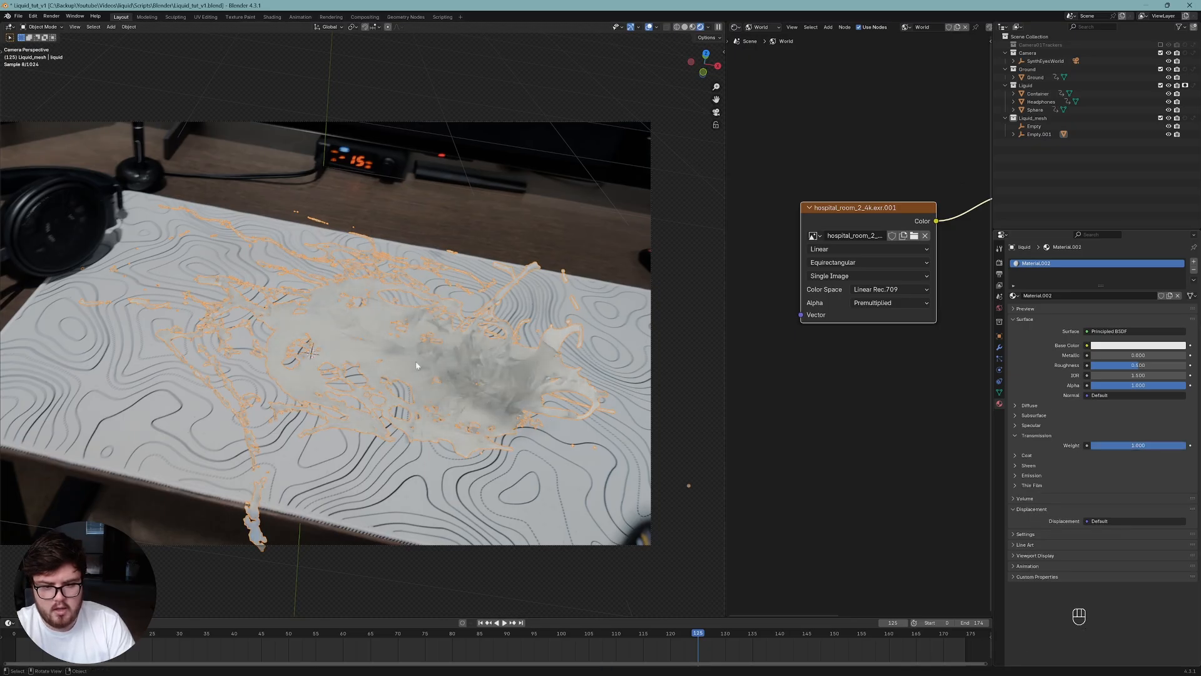
{"action": "left_click_drag", "start_coordinate": [1115, 371], "coordinate": [1088, 371]}
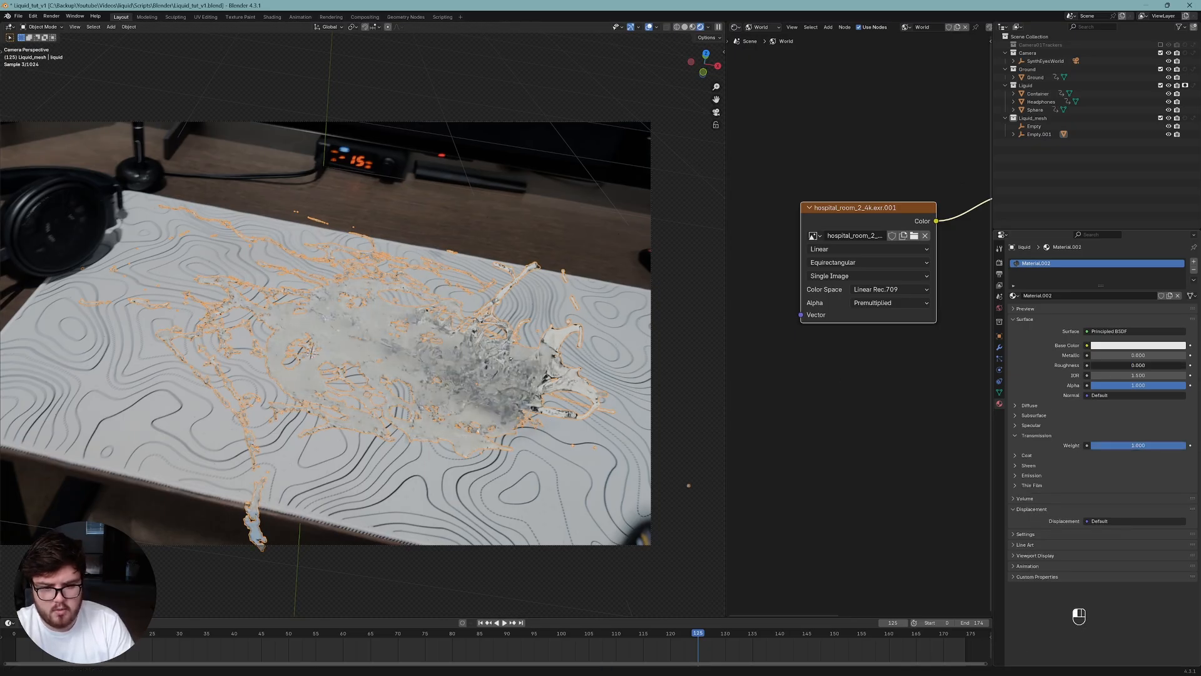
Select the ground plane, save the file, and widen the node editor.
{"action": "scroll", "coordinate": [396, 416], "scroll_direction": "up", "scroll_amount": 3}
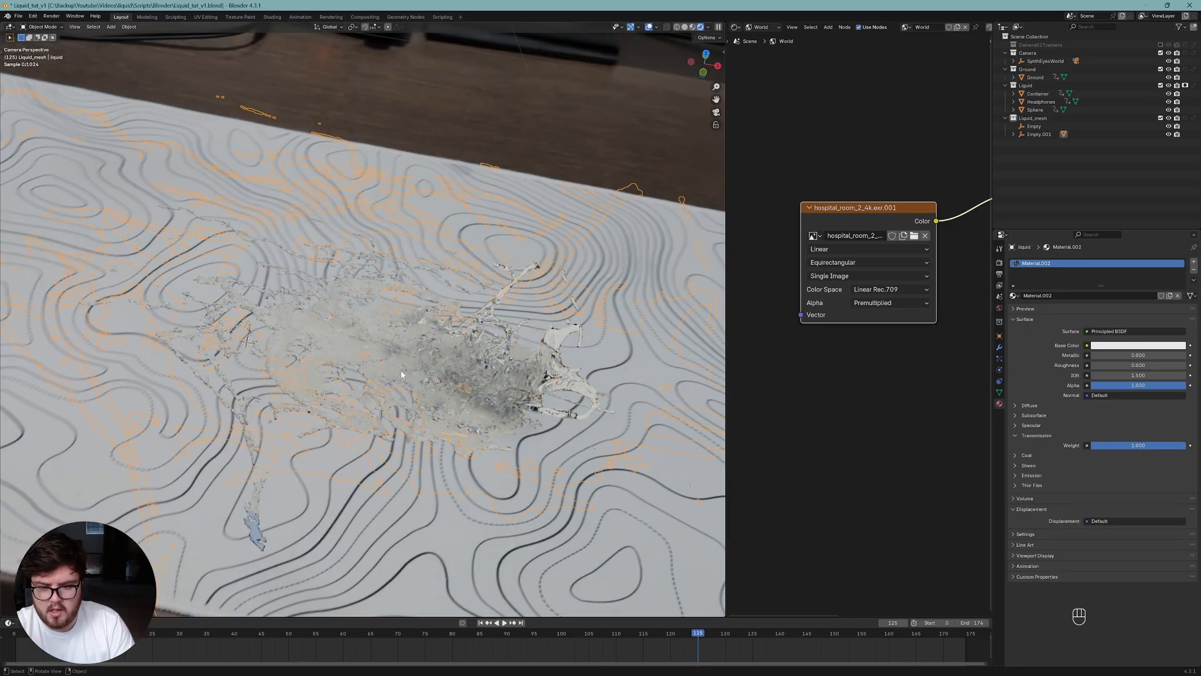
{"action": "left_click", "coordinate": [319, 543]}
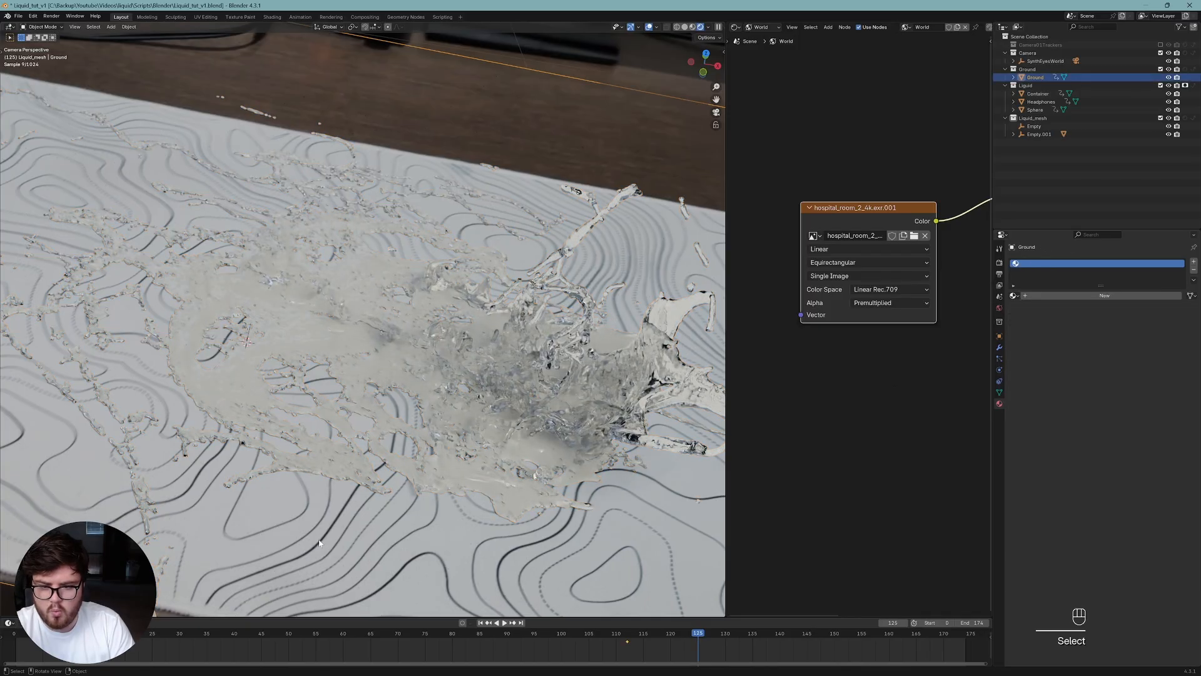
{"action": "scroll", "coordinate": [298, 388], "scroll_direction": "down", "scroll_amount": 4}
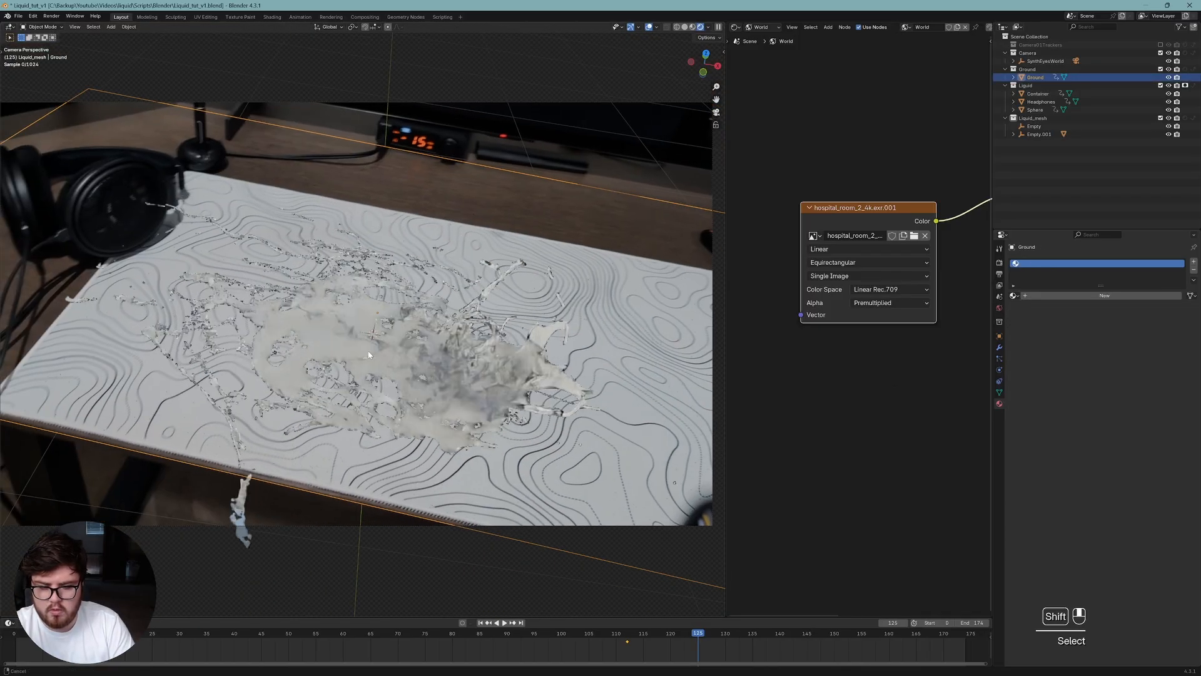
{"action": "key", "text": "ctrl+s"}
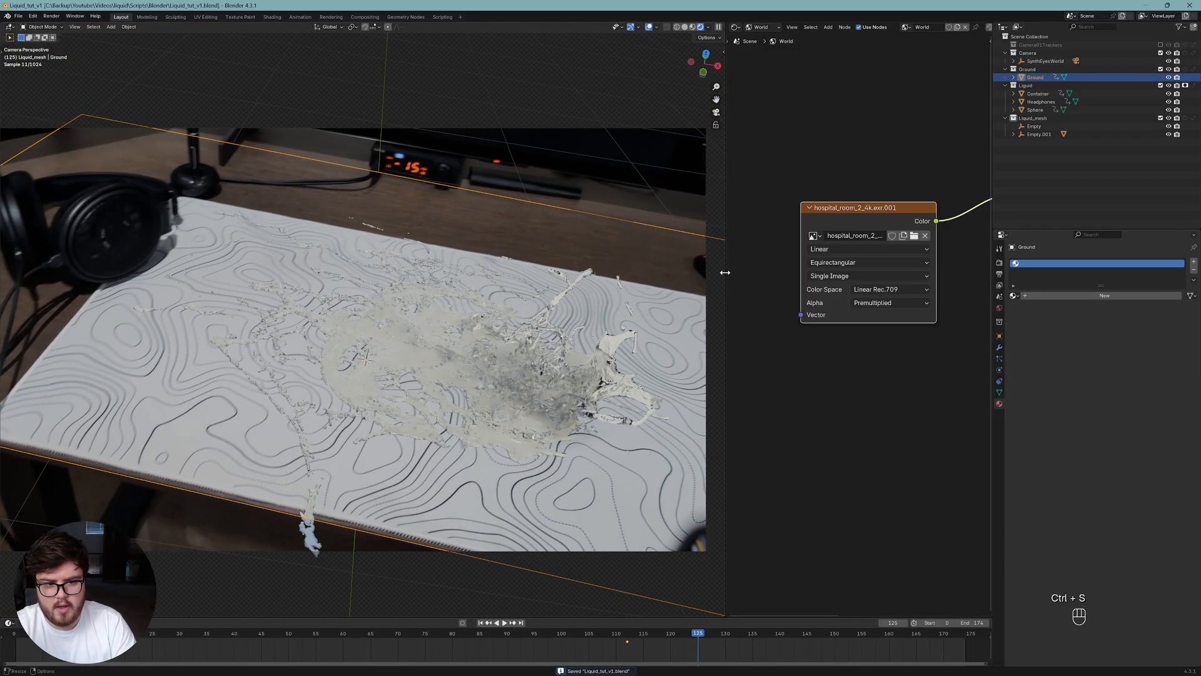
{"action": "left_click_drag", "start_coordinate": [725, 272], "coordinate": [634, 272]}
Turn off Shadow Catcher for the ground plane and save the file.
{"action": "left_click", "coordinate": [999, 336]}
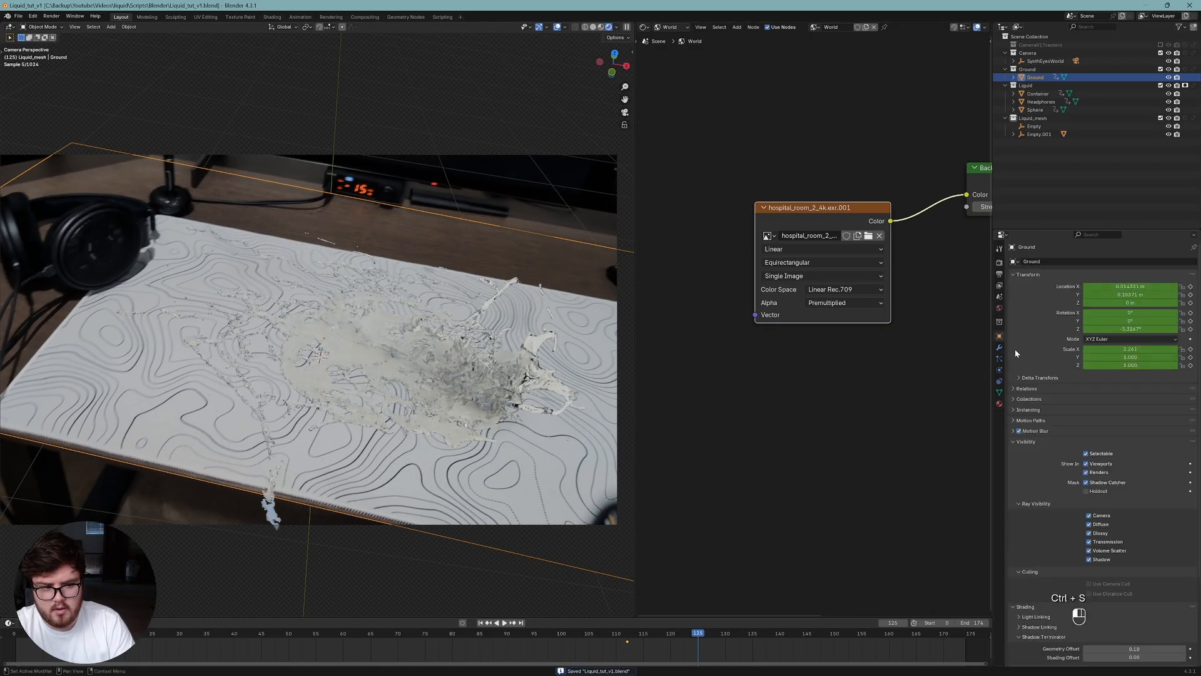
{"action": "left_click", "coordinate": [1087, 483]}
{"action": "middle_click_drag", "start_coordinate": [445, 353], "coordinate": [475, 368], "text": "shift"}
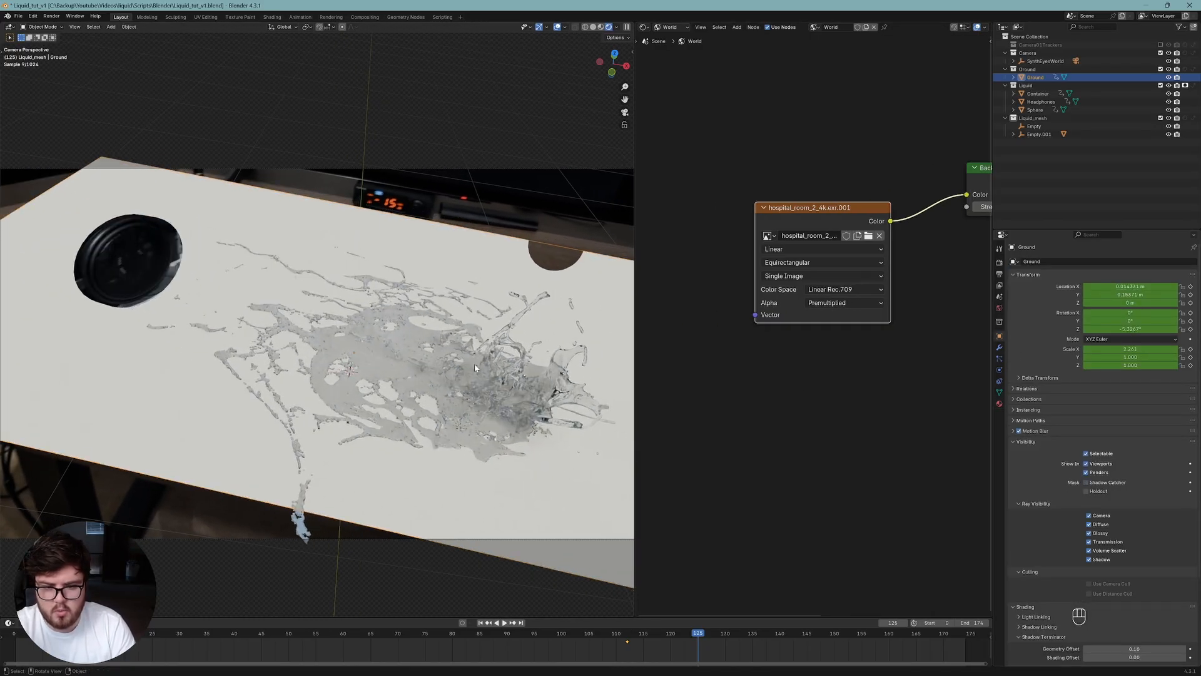
{"action": "scroll", "coordinate": [475, 368], "scroll_direction": "up", "scroll_amount": 2}
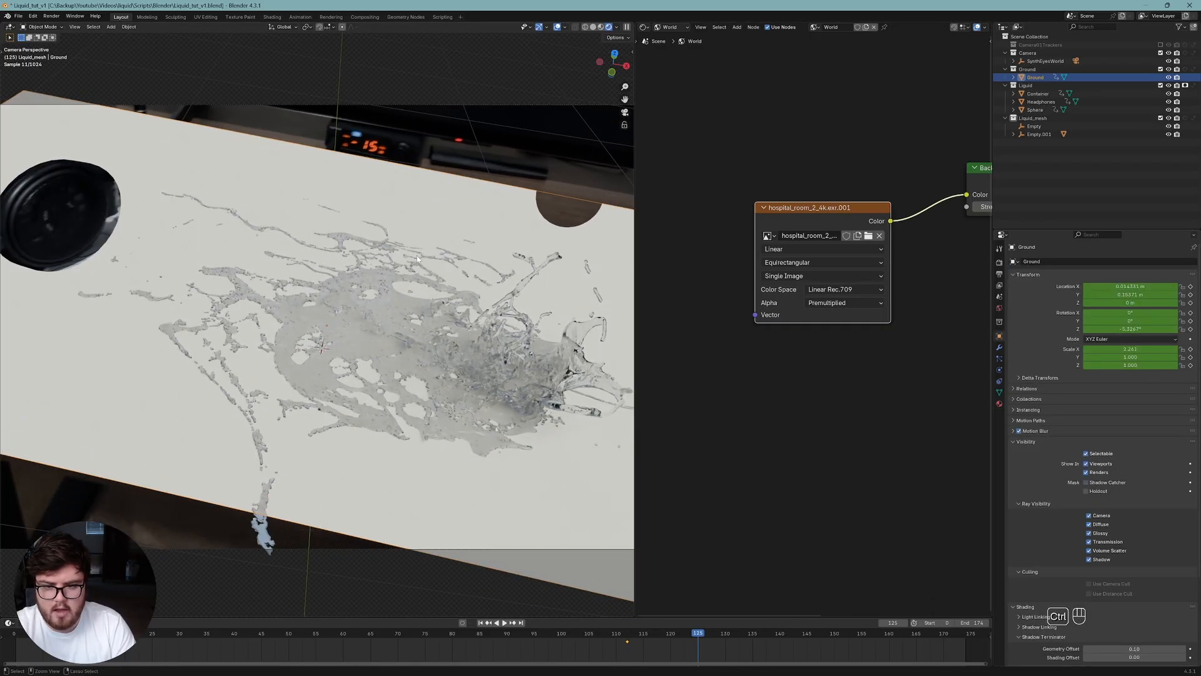
{"action": "key", "text": "ctrl+s"}
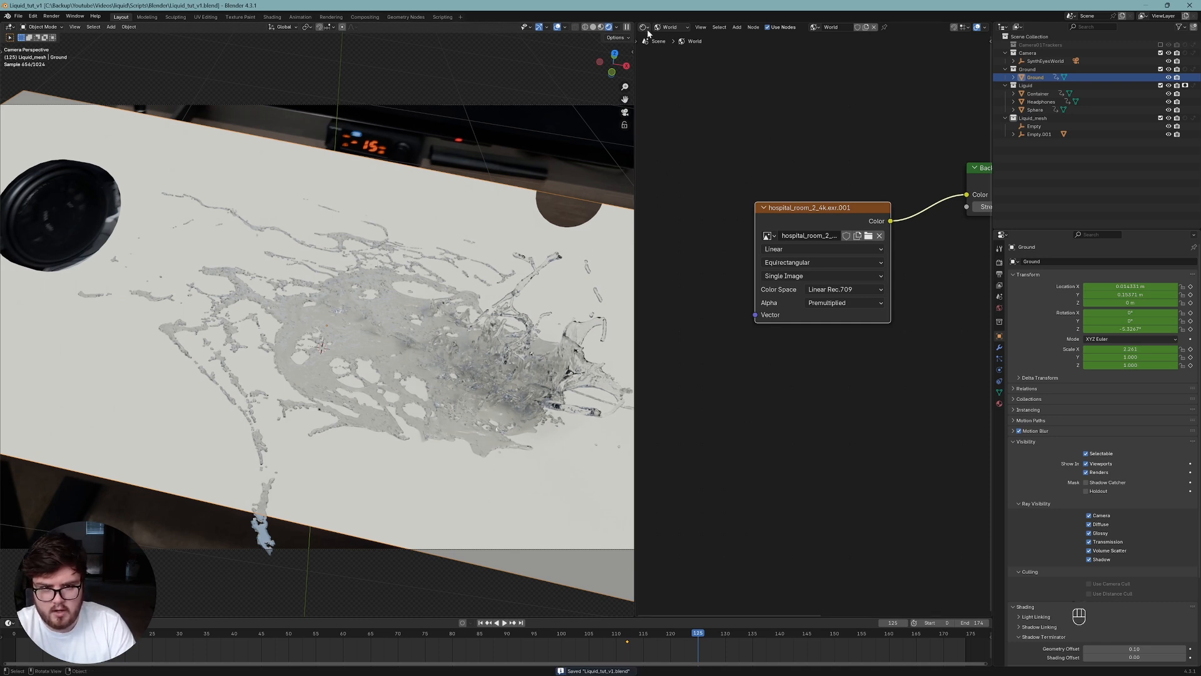
Create a new material on the ground plane and feed its Base Color from a new Image Texture node.
{"action": "left_click", "coordinate": [670, 48]}
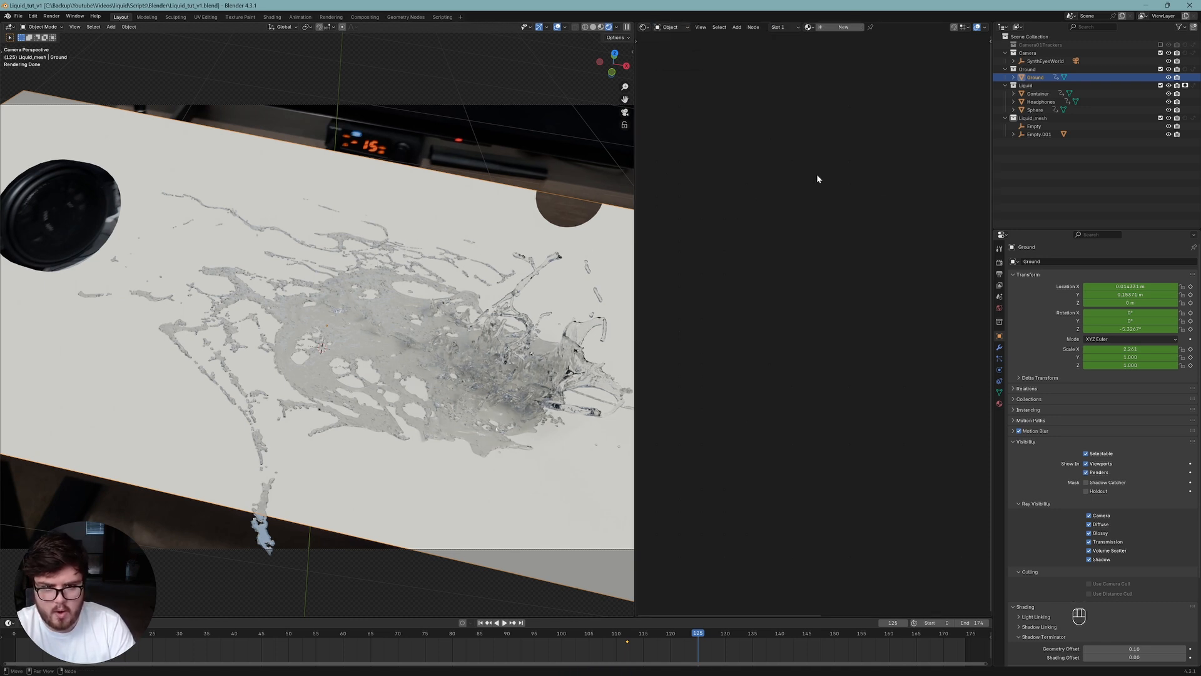
{"action": "left_click", "coordinate": [832, 30]}
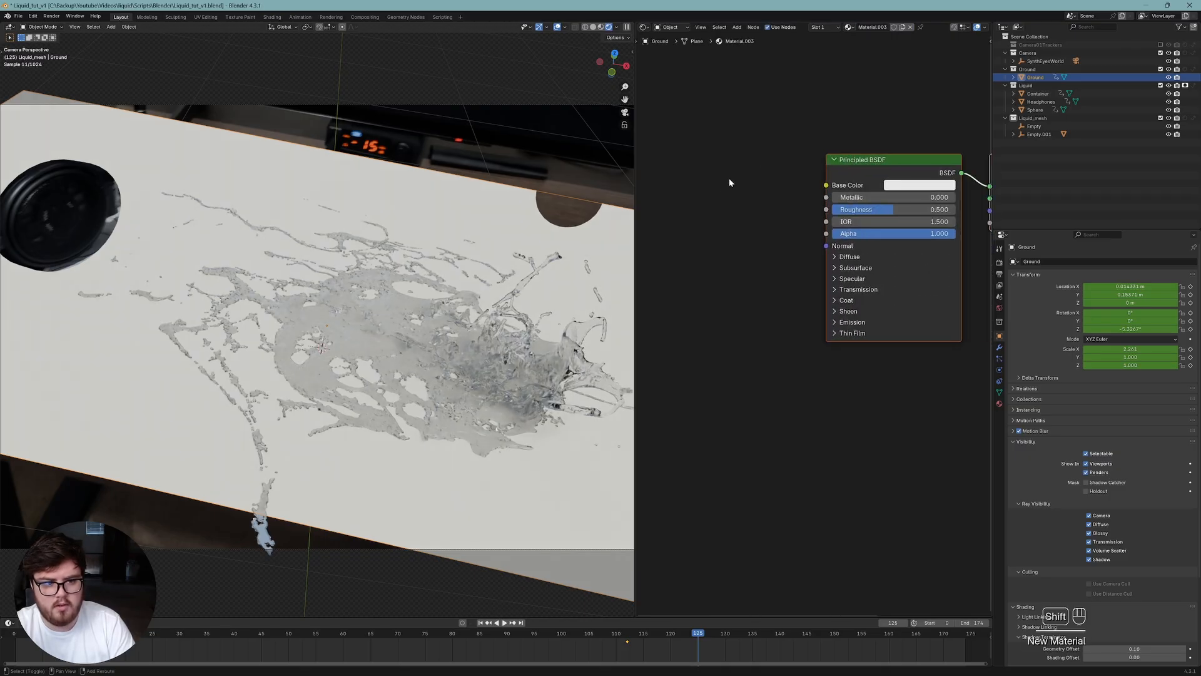
{"action": "left_click_drag", "start_coordinate": [826, 185], "coordinate": [700, 194]}
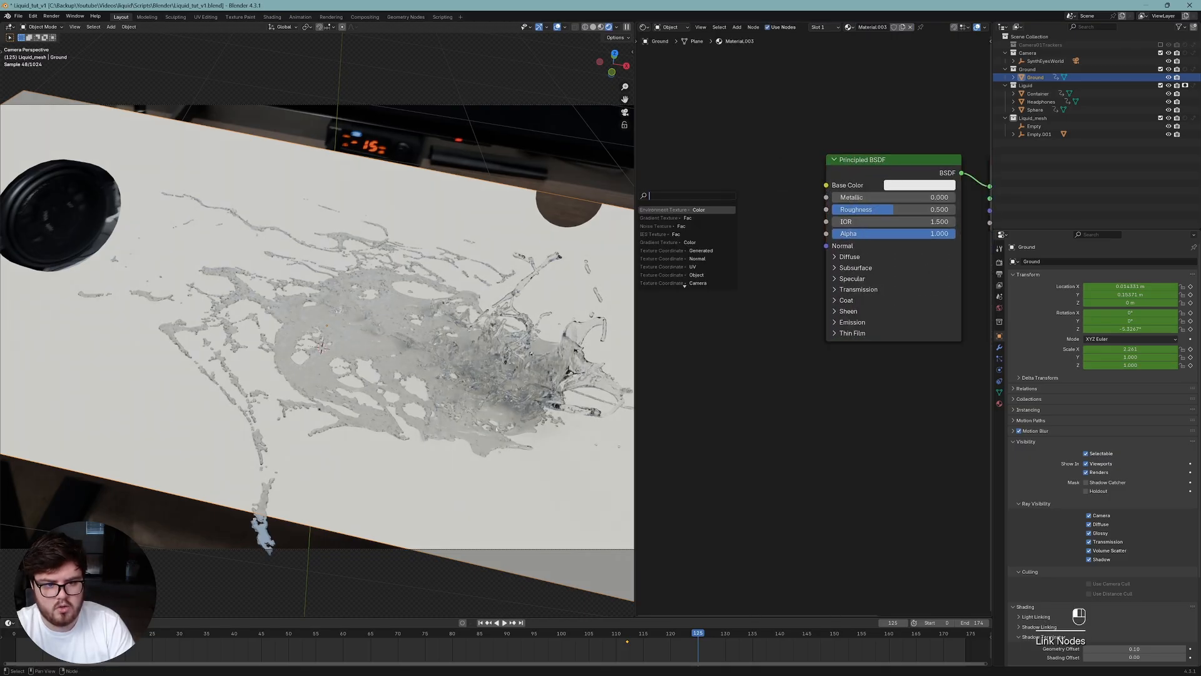
{"action": "type", "text": "image"}
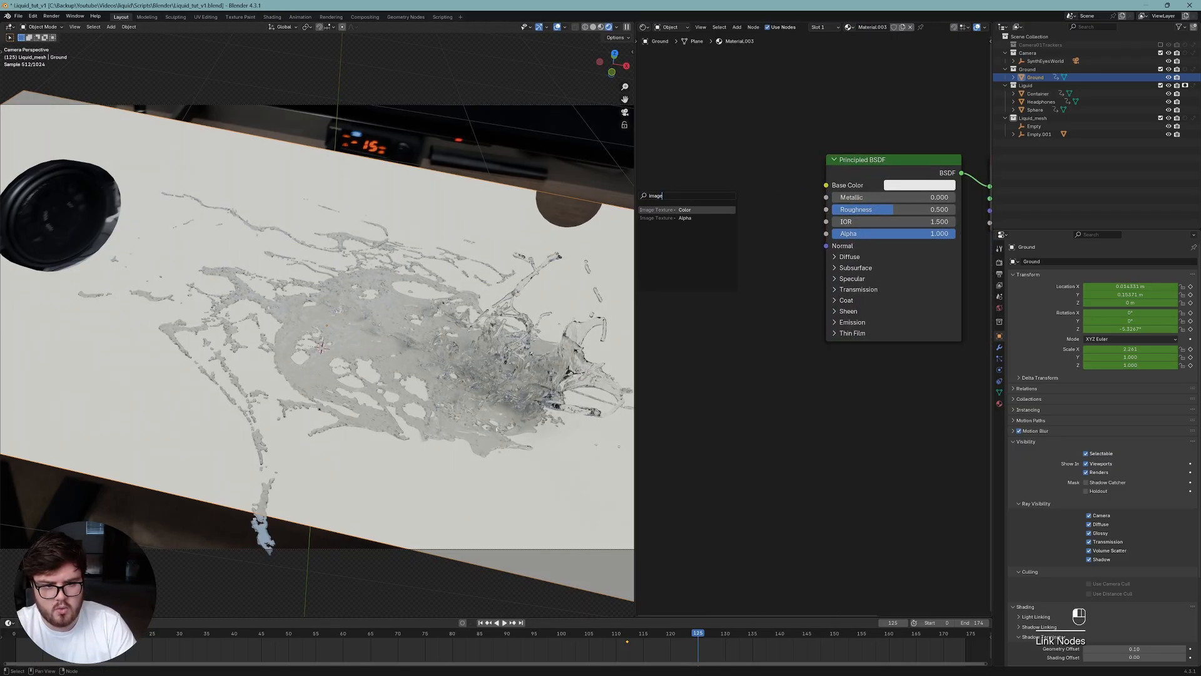
{"action": "key", "text": "Return"}
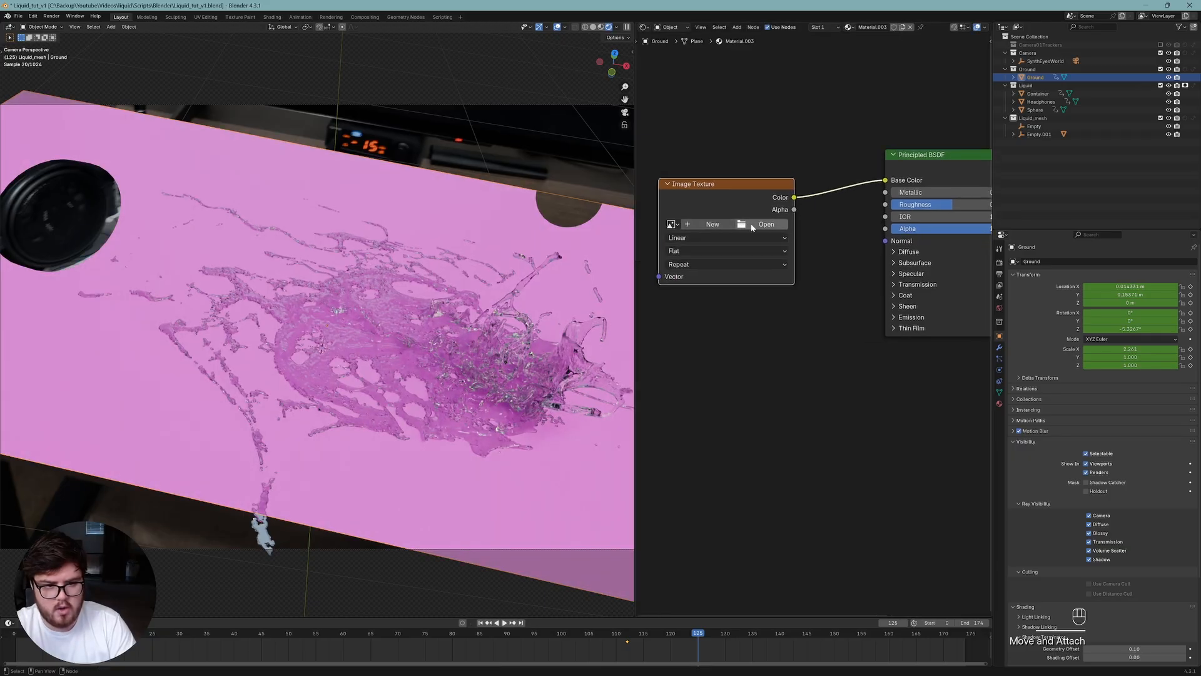
Load the whole Liquid_BG image sequence from the project's Footage/Image_Sequence folder into the Image Texture node.
{"action": "left_click", "coordinate": [753, 226]}
{"action": "left_click", "coordinate": [471, 261]}
{"action": "left_click", "coordinate": [471, 261]}
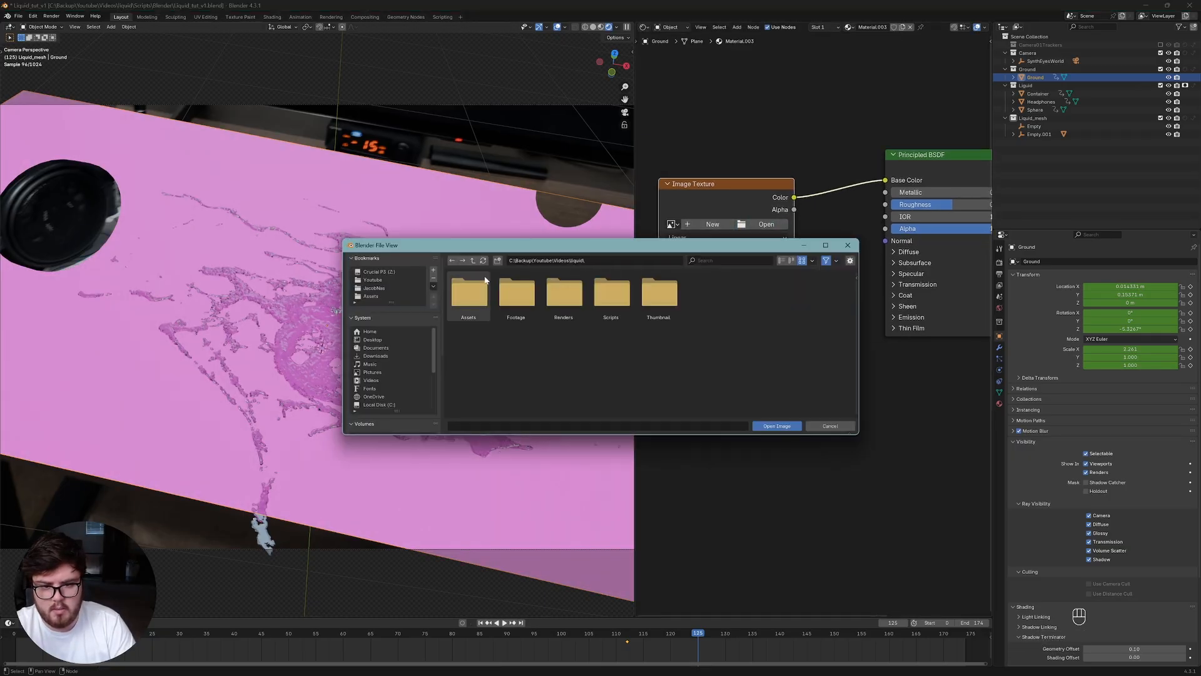
{"action": "double_click", "coordinate": [468, 291]}
{"action": "double_click", "coordinate": [468, 291]}
{"action": "key", "text": "a"}
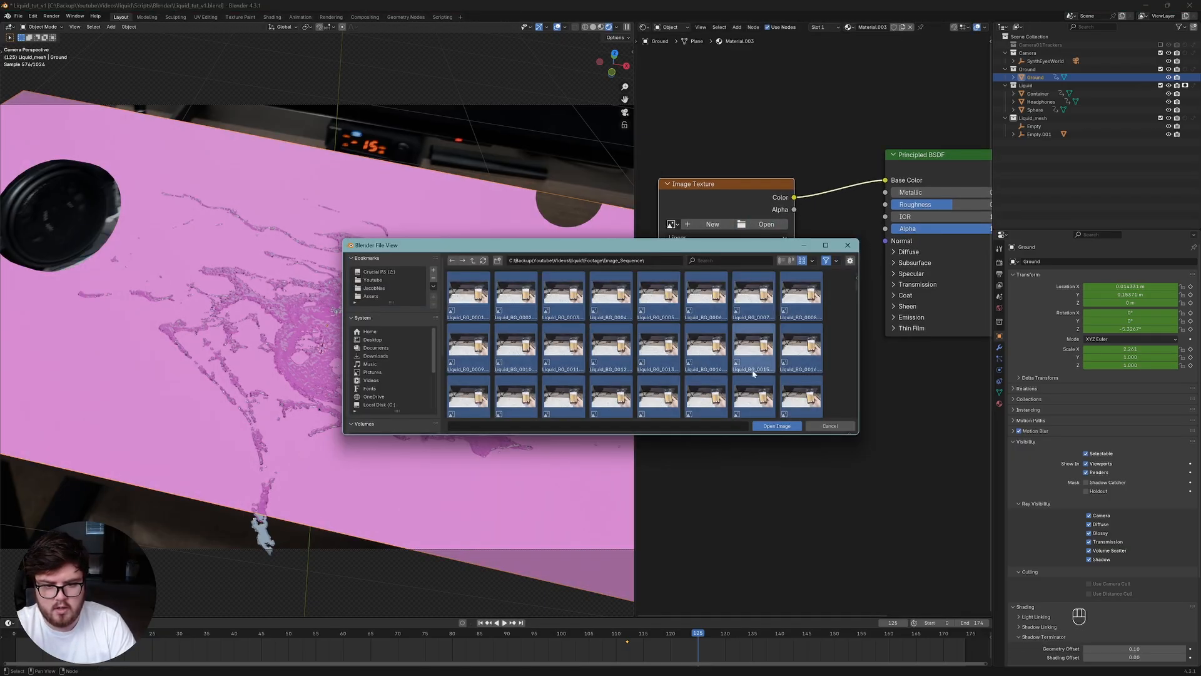
{"action": "left_click", "coordinate": [776, 425]}
Set the footage texture's extension to Mirror and enable Auto Refresh.
{"action": "middle_click_drag", "start_coordinate": [741, 397], "coordinate": [844, 389]}
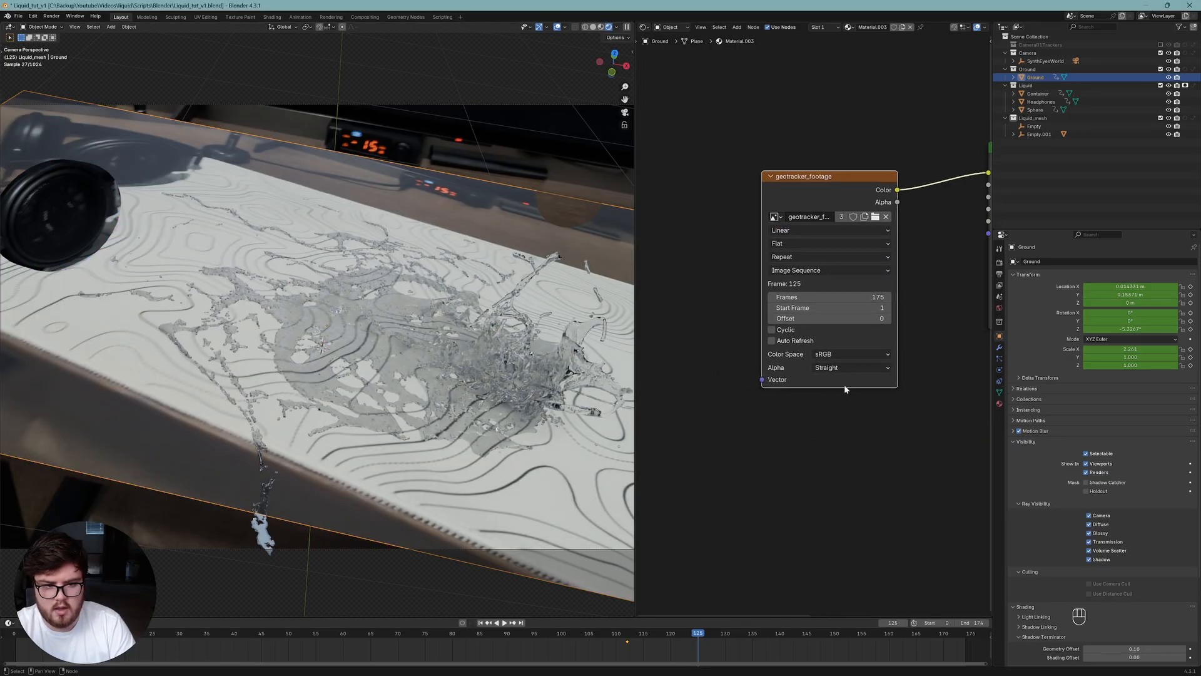
{"action": "left_click", "coordinate": [794, 236]}
{"action": "key", "text": "Escape"}
{"action": "left_click", "coordinate": [789, 257]}
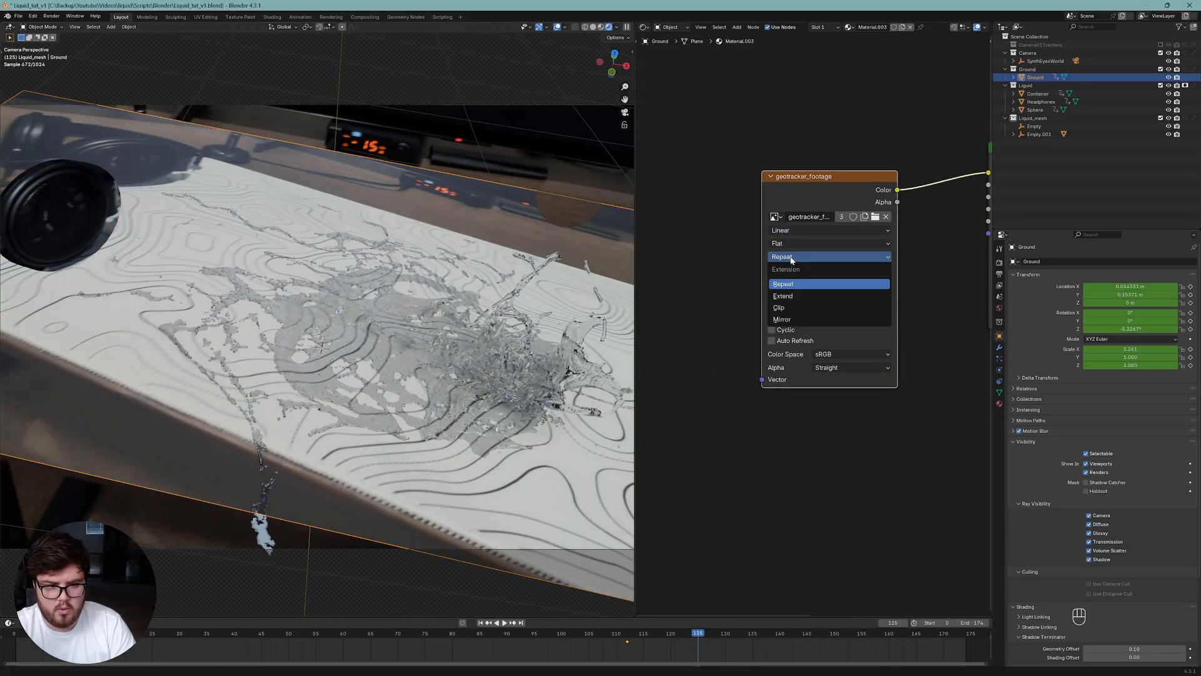
{"action": "left_click", "coordinate": [784, 320]}
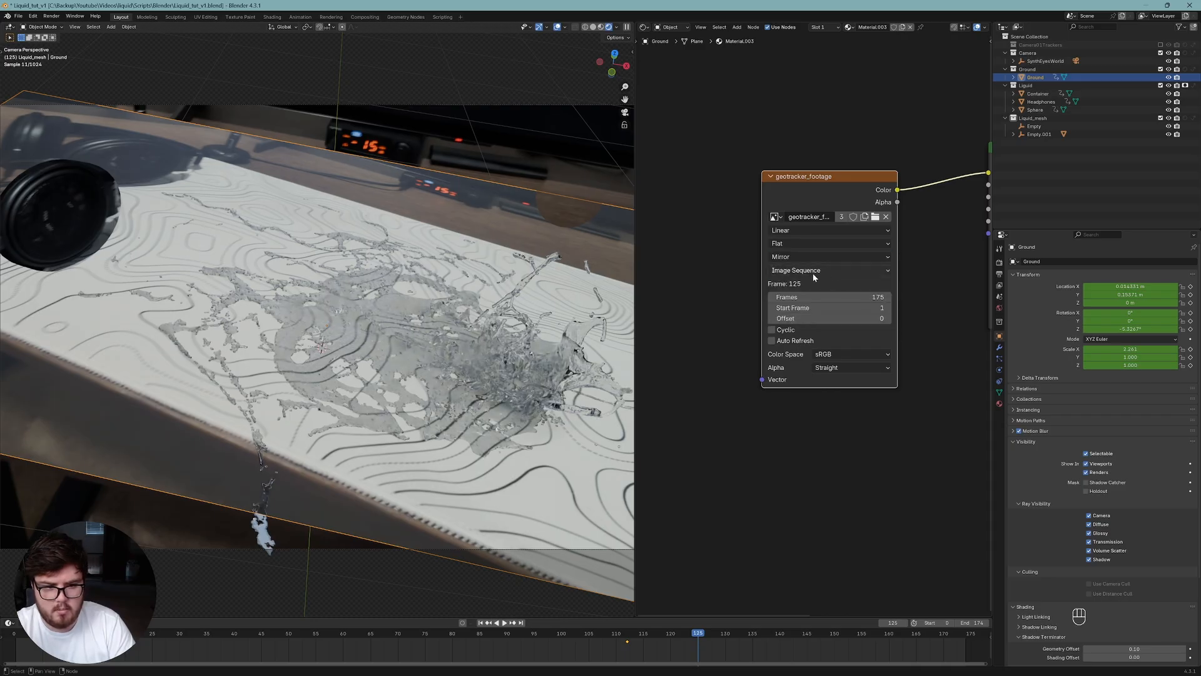
{"action": "left_click", "coordinate": [773, 341]}
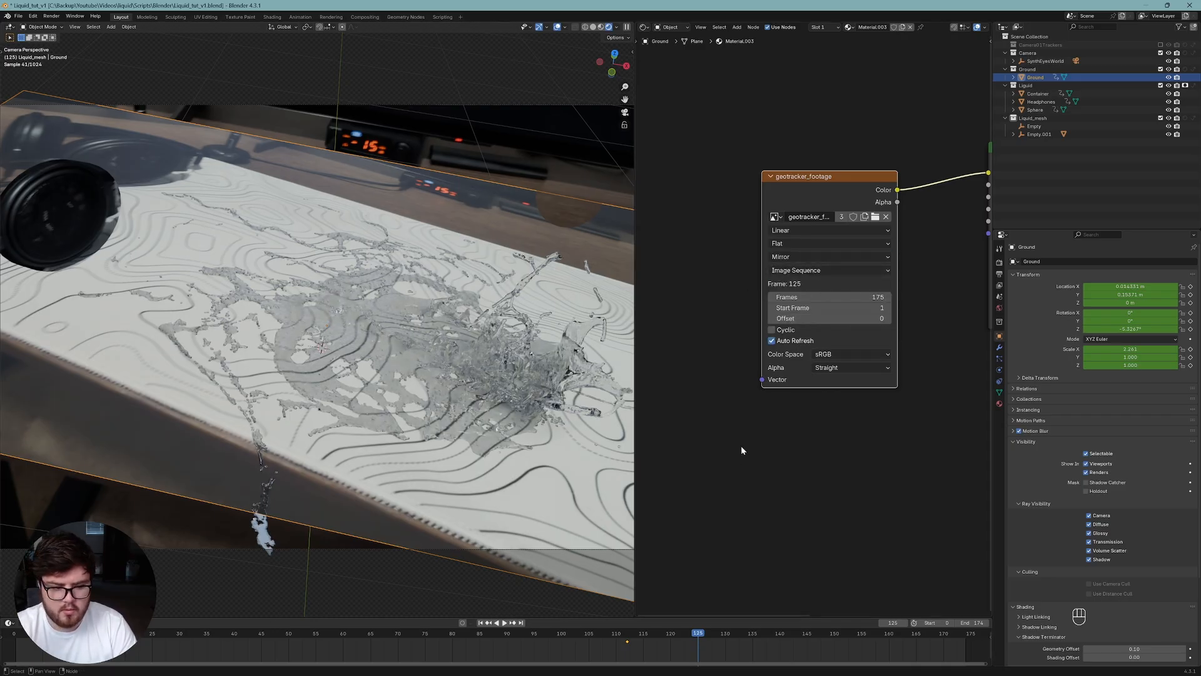
Add Texture Coordinate and Mapping nodes to the footage texture, drive the mapping from Window coordinates, and return to the camera view.
{"action": "scroll", "coordinate": [717, 280], "scroll_direction": "down", "scroll_amount": 1}
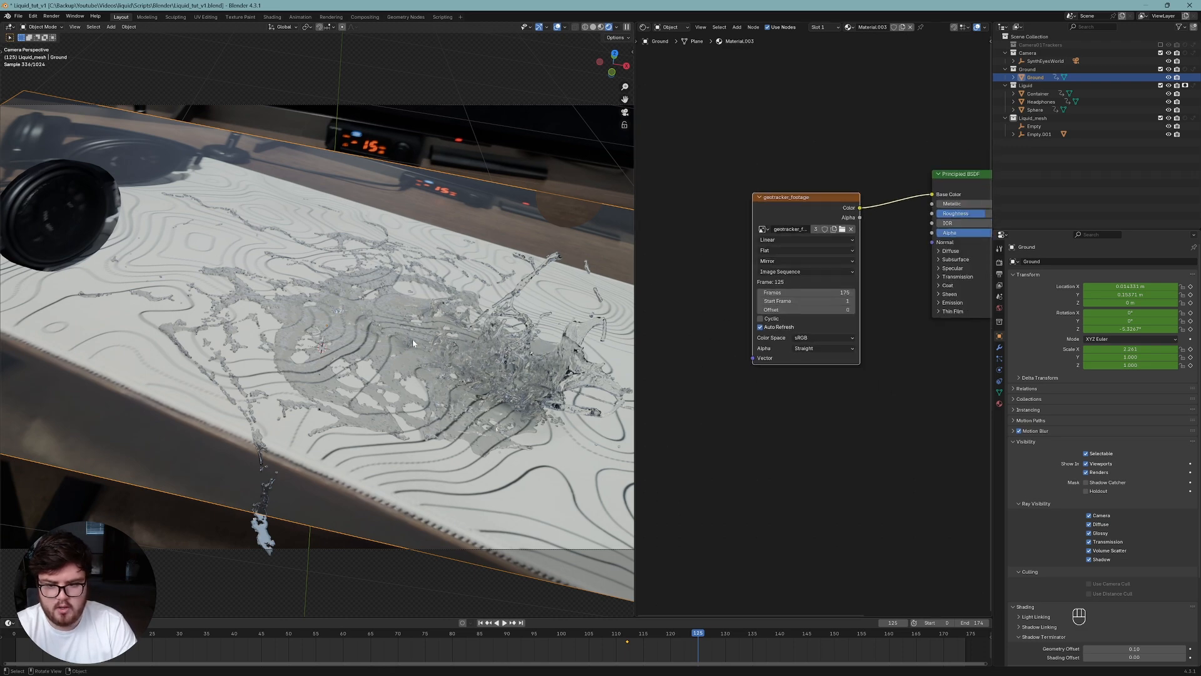
{"action": "mouse_move", "coordinate": [413, 343]}
{"action": "middle_mouse_down"}
{"action": "mouse_move", "coordinate": [394, 341]}
{"action": "mouse_move", "coordinate": [400, 354]}
{"action": "middle_mouse_up"}
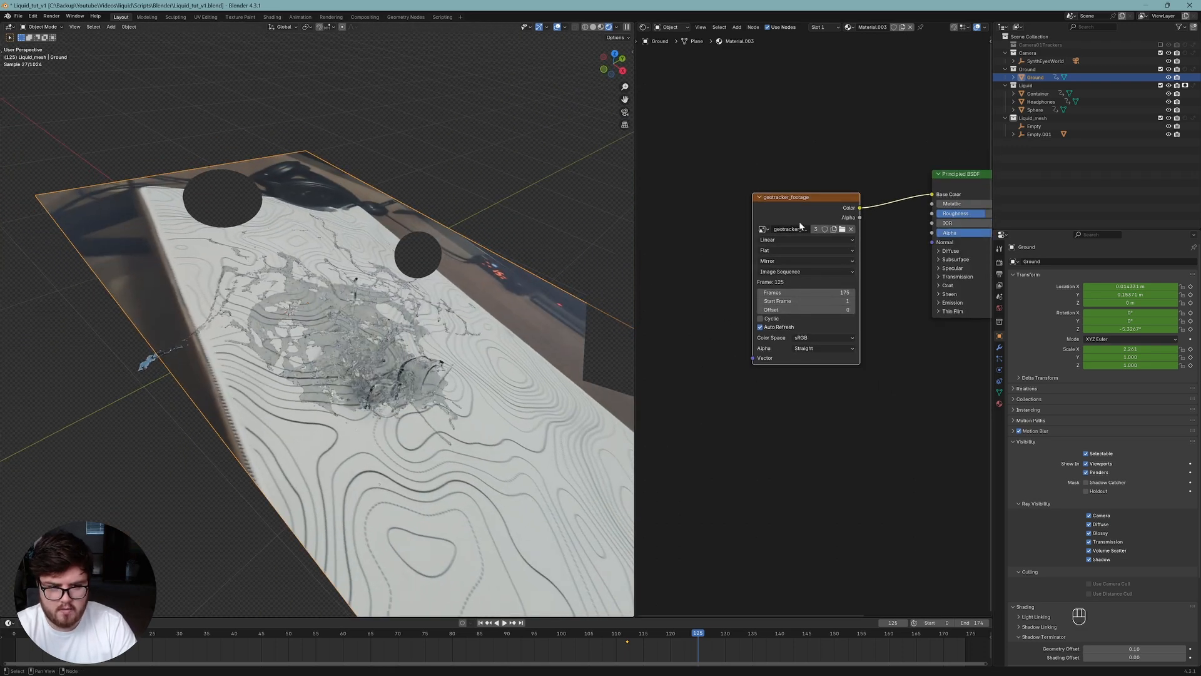
{"action": "key", "text": "ctrl+t"}
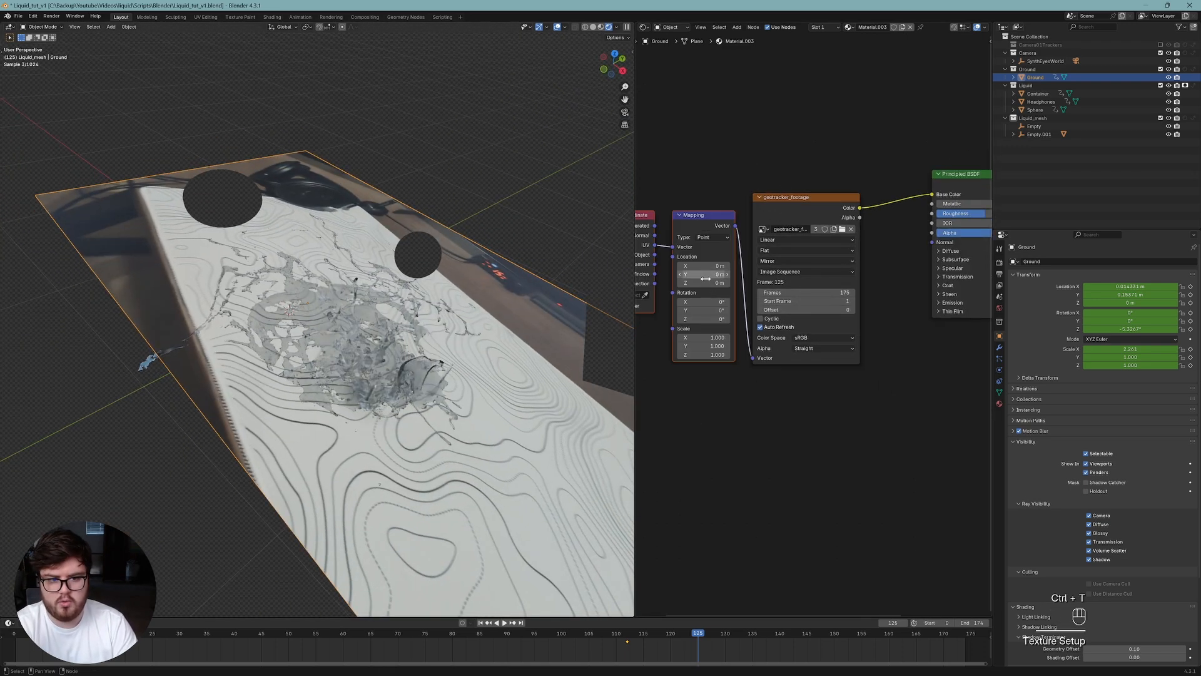
{"action": "middle_click_drag", "start_coordinate": [635, 282], "coordinate": [699, 283]}
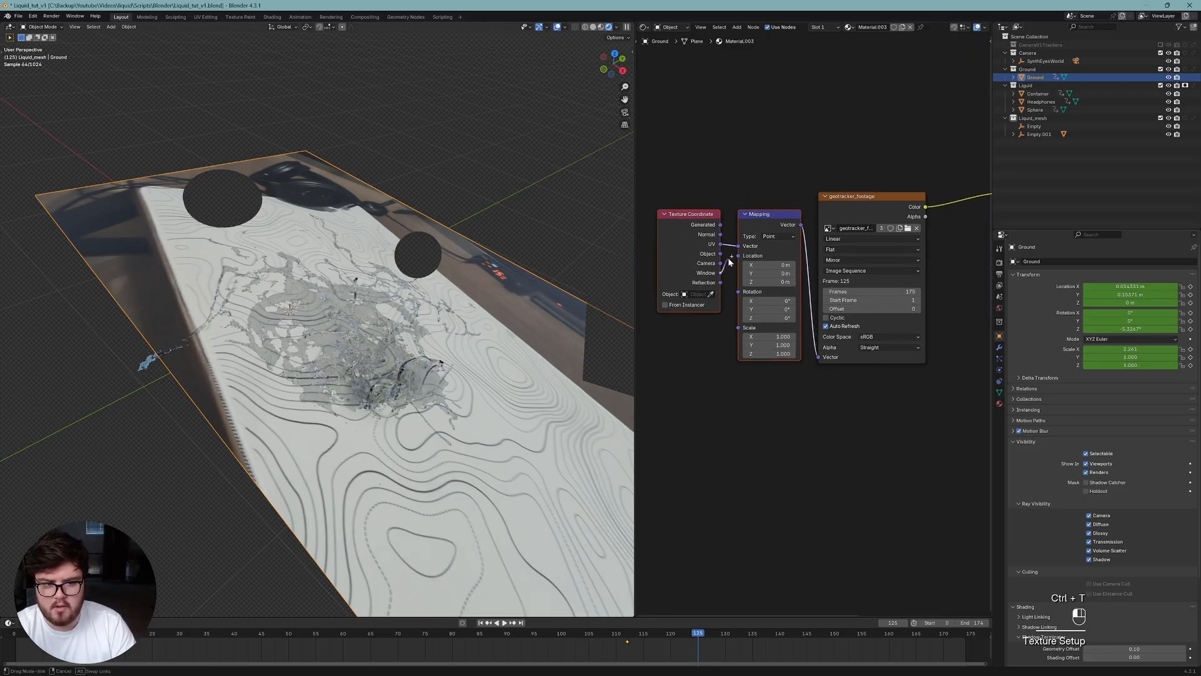
{"action": "left_click_drag", "start_coordinate": [733, 250], "coordinate": [721, 274]}
{"action": "key", "text": "KP_0"}
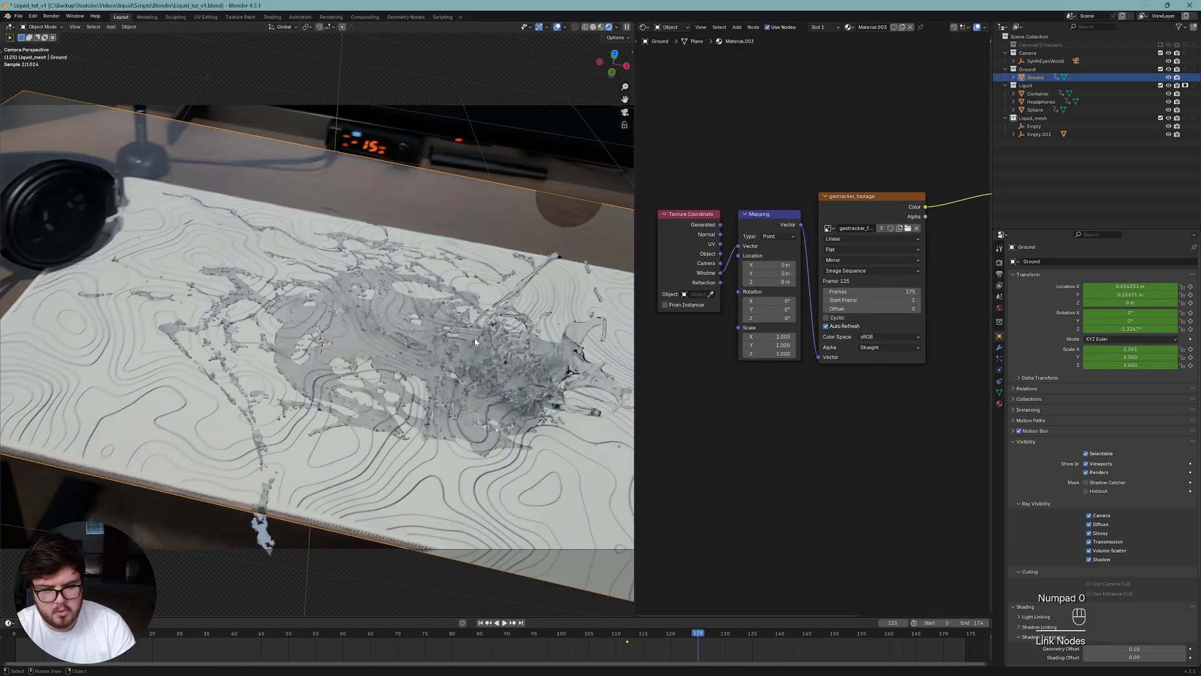
{"action": "scroll", "coordinate": [426, 309], "scroll_direction": "up", "scroll_amount": 5}
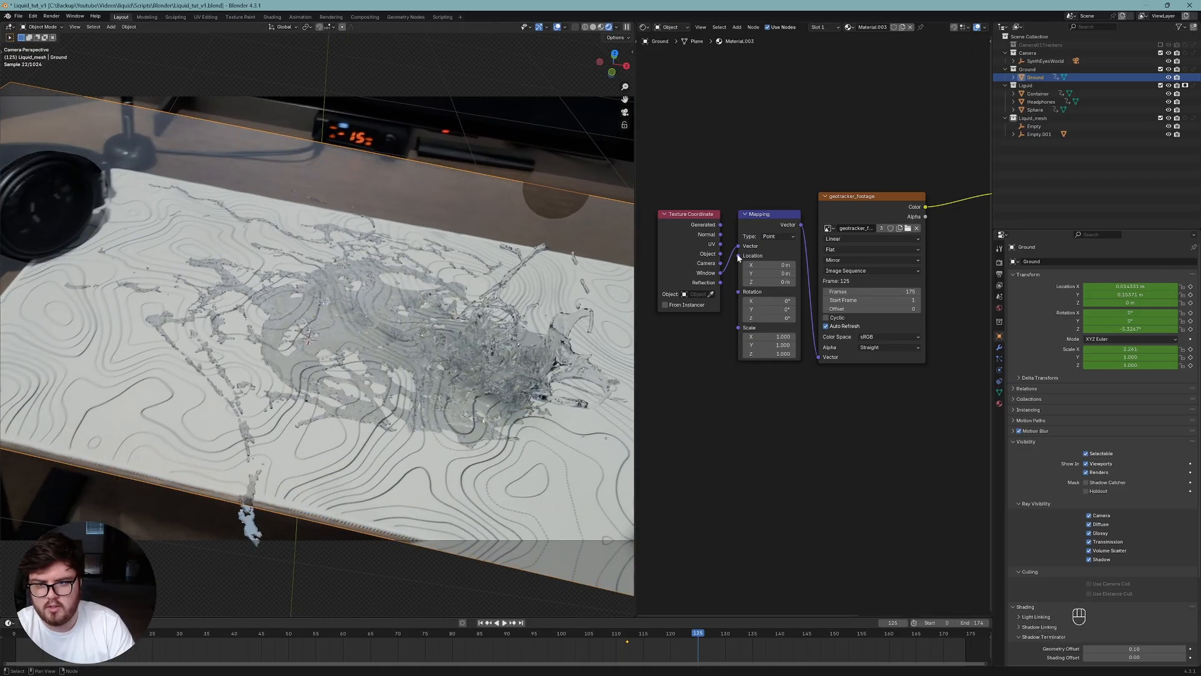
Set the ground material's Roughness to 1 and its specular IOR Level to 0, and save the file.
{"action": "middle_click_drag", "start_coordinate": [923, 371], "coordinate": [720, 367]}
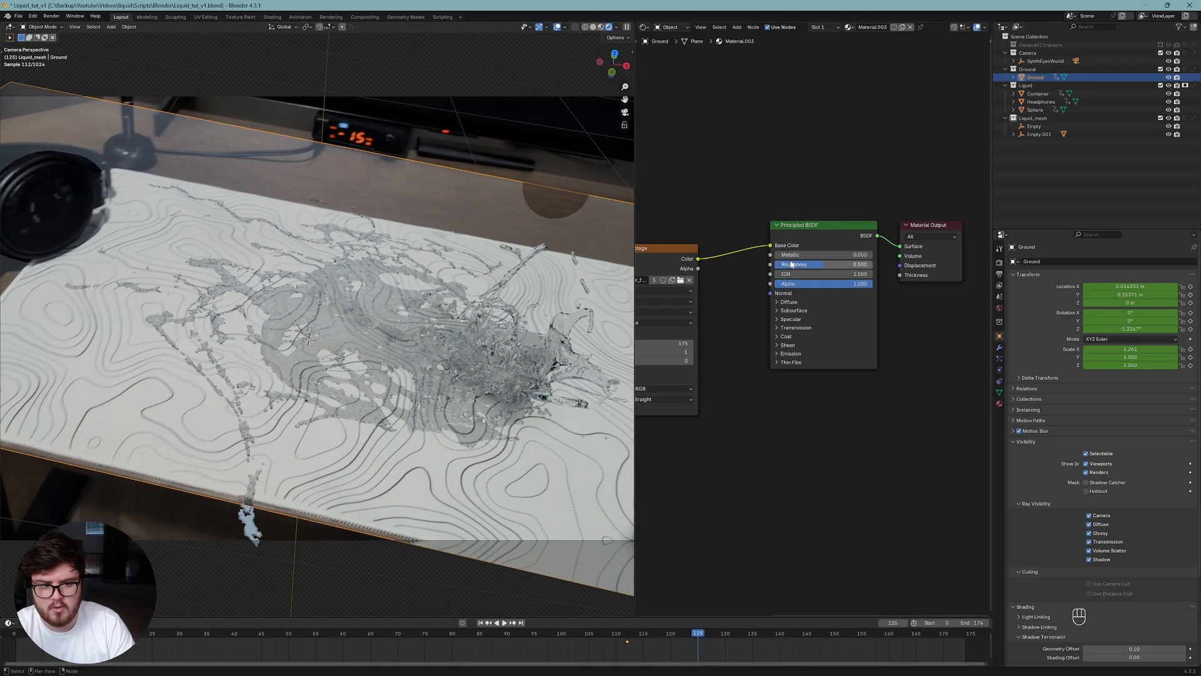
{"action": "left_click_drag", "start_coordinate": [792, 264], "coordinate": [841, 264]}
{"action": "left_click", "coordinate": [794, 310]}
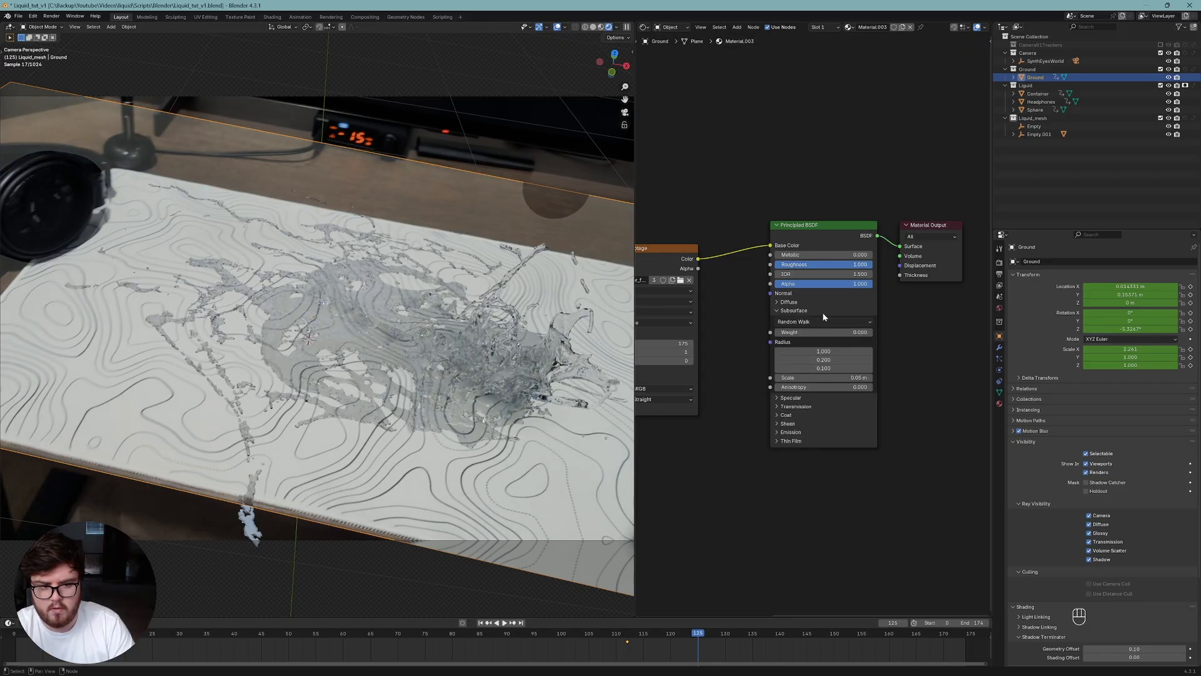
{"action": "left_click", "coordinate": [787, 320]}
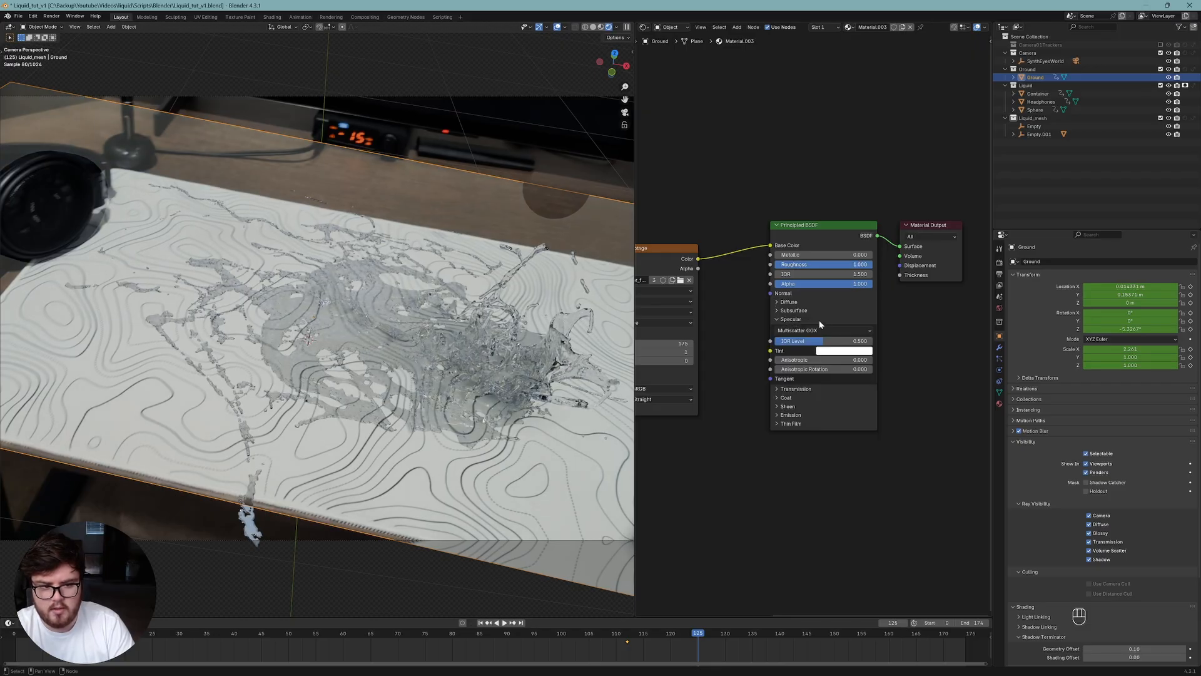
{"action": "left_click_drag", "start_coordinate": [787, 320], "coordinate": [766, 342]}
{"action": "scroll", "coordinate": [407, 341], "scroll_direction": "up", "scroll_amount": 6}
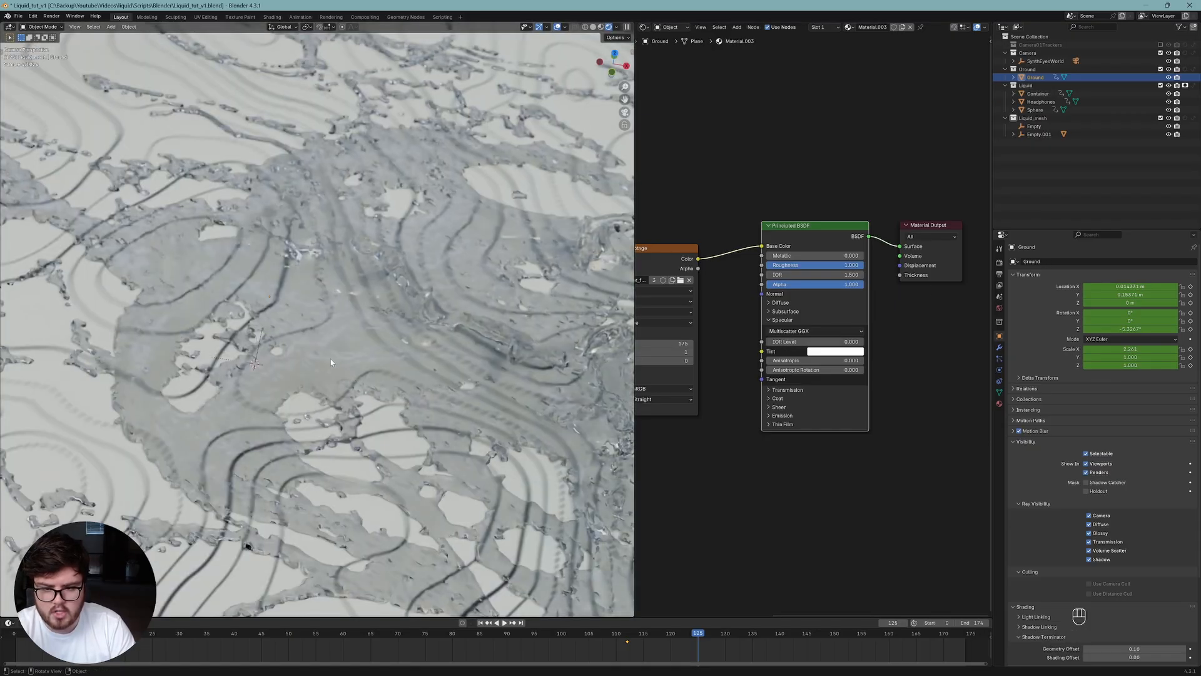
{"action": "scroll", "coordinate": [331, 358], "scroll_direction": "down", "scroll_amount": 6}
{"action": "key", "text": "ctrl+s"}
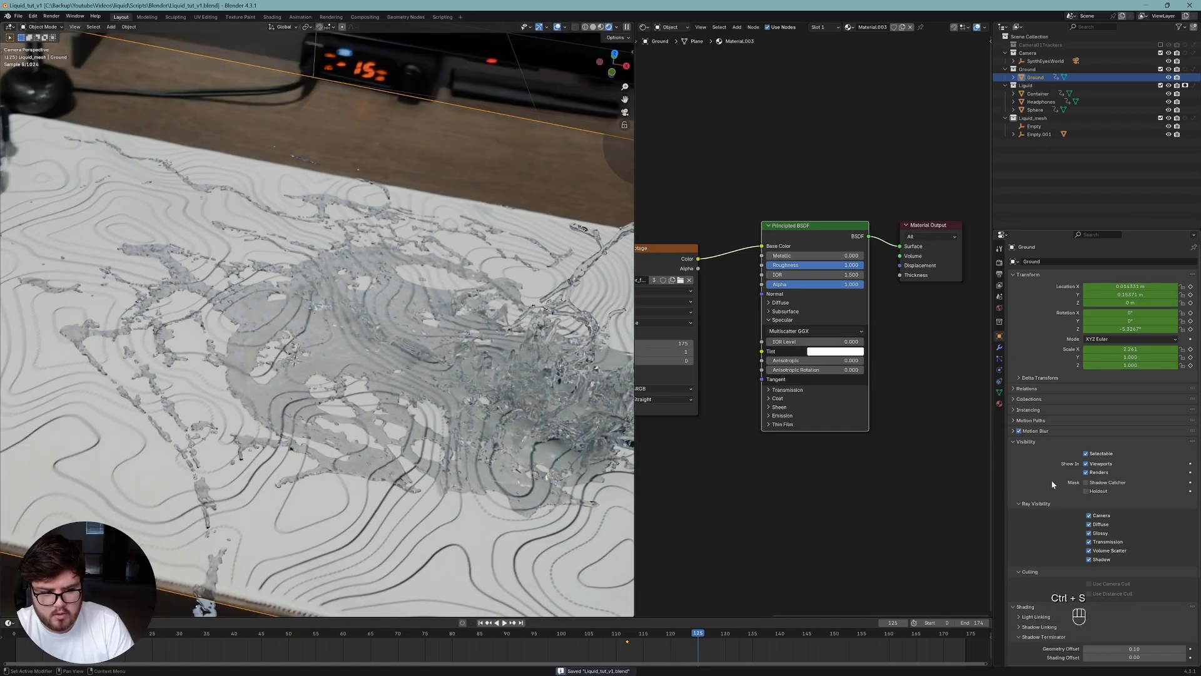
Make the ground plane a shadow catcher and save the file.
{"action": "left_click", "coordinate": [1087, 483]}
{"action": "scroll", "coordinate": [339, 373], "scroll_direction": "up", "scroll_amount": 6}
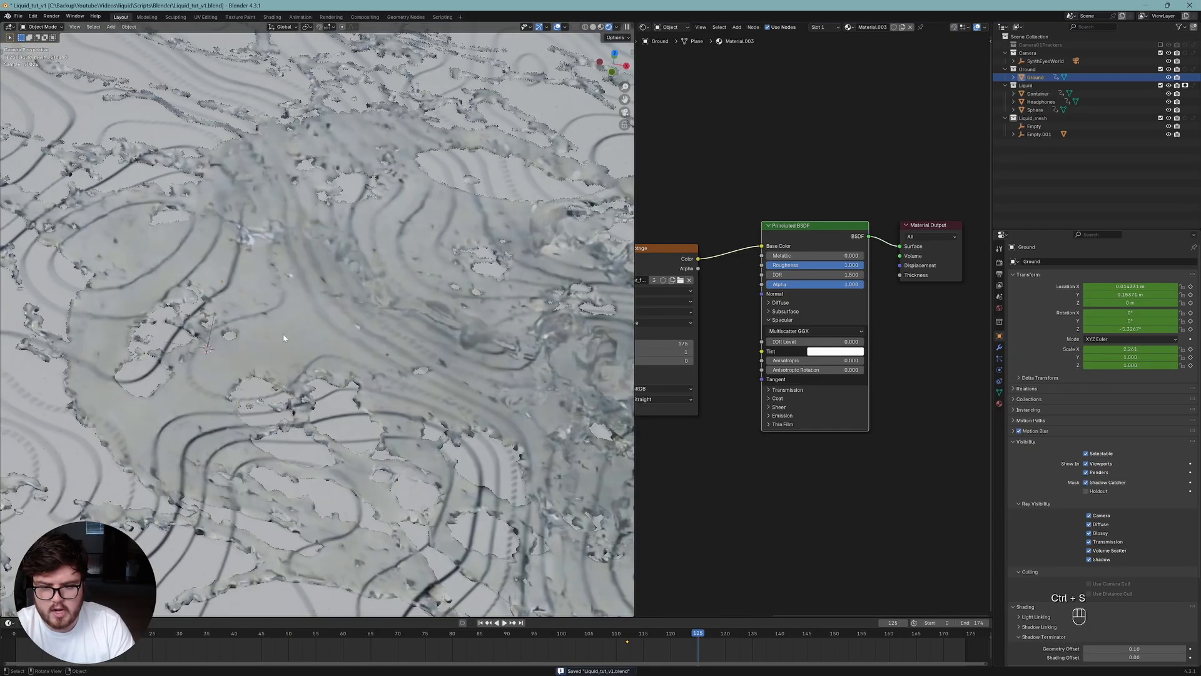
{"action": "scroll", "coordinate": [379, 392], "scroll_direction": "down", "scroll_amount": 6}
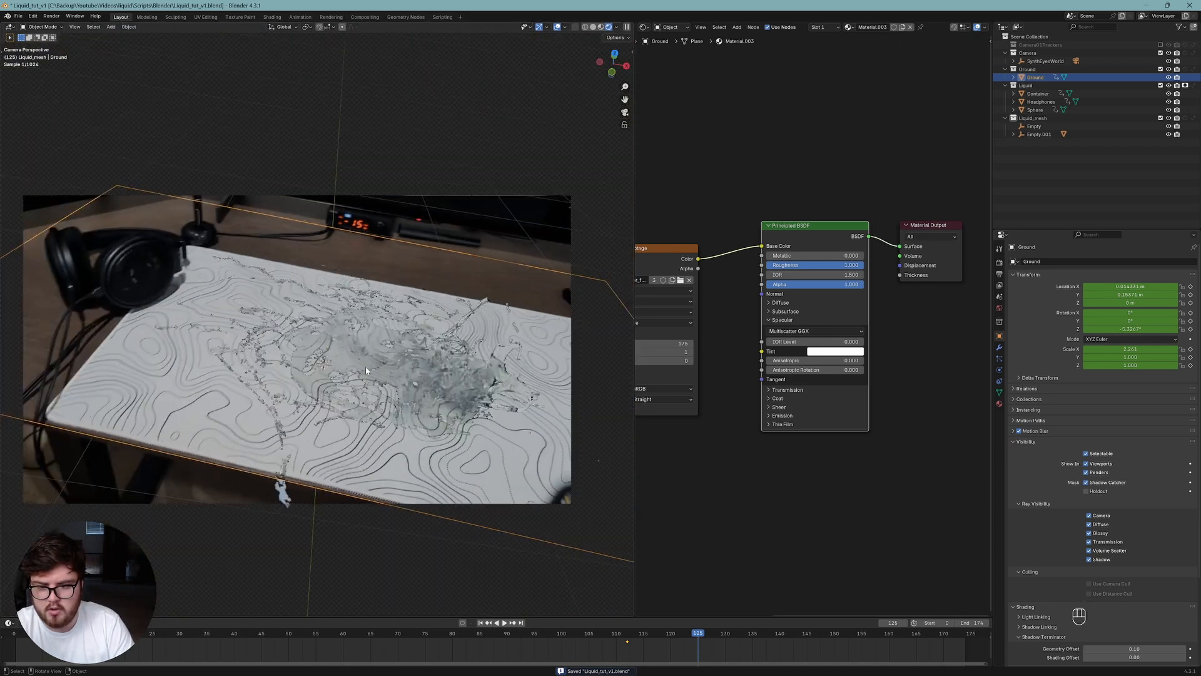
{"action": "key", "text": "ctrl+s"}
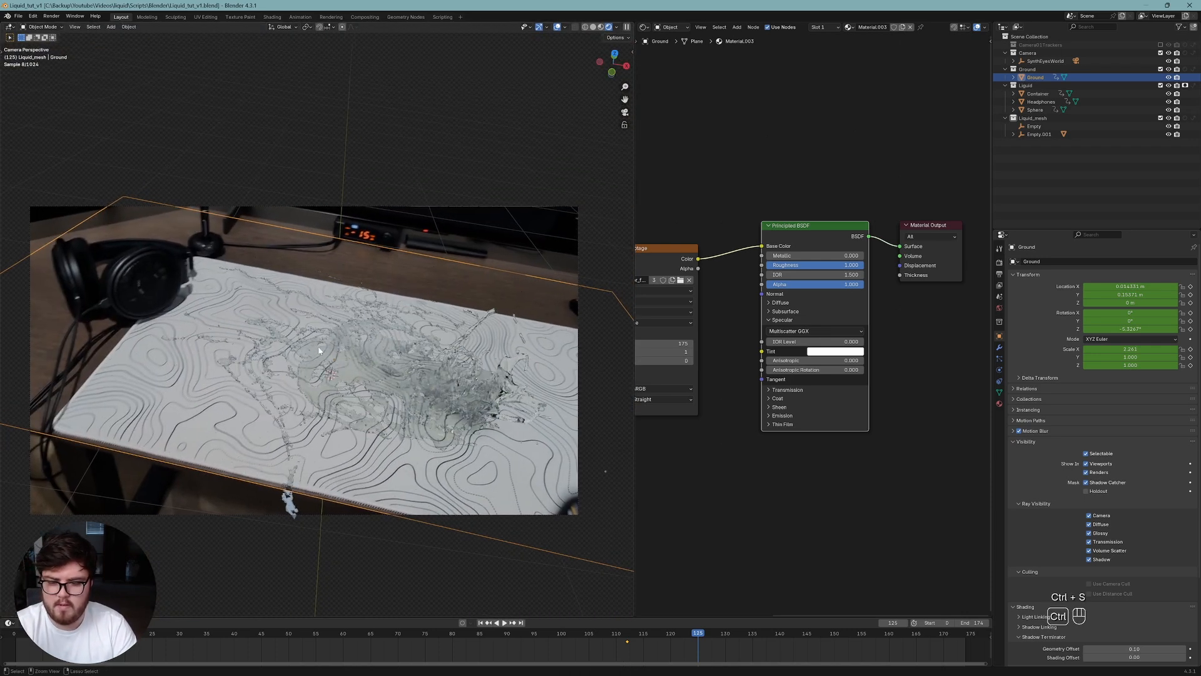
{"action": "key", "text": "ctrl+s"}
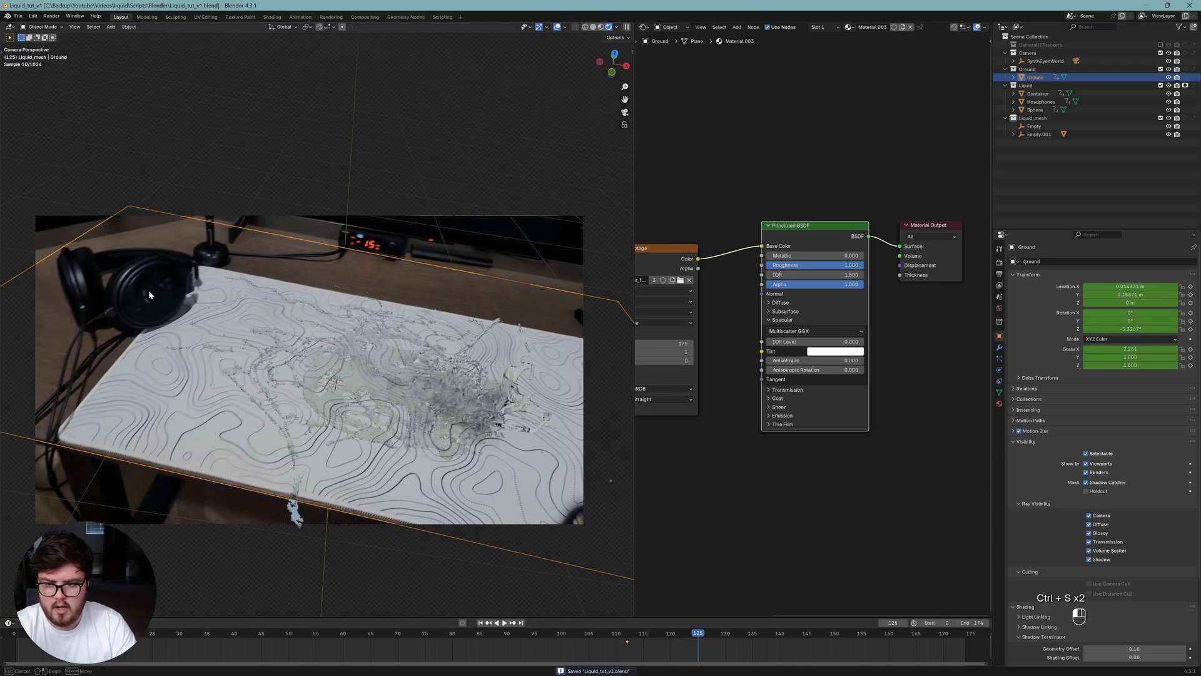
Link the ground plane's footage material to the Headphones object and save the file.
{"action": "left_click", "coordinate": [148, 290]}
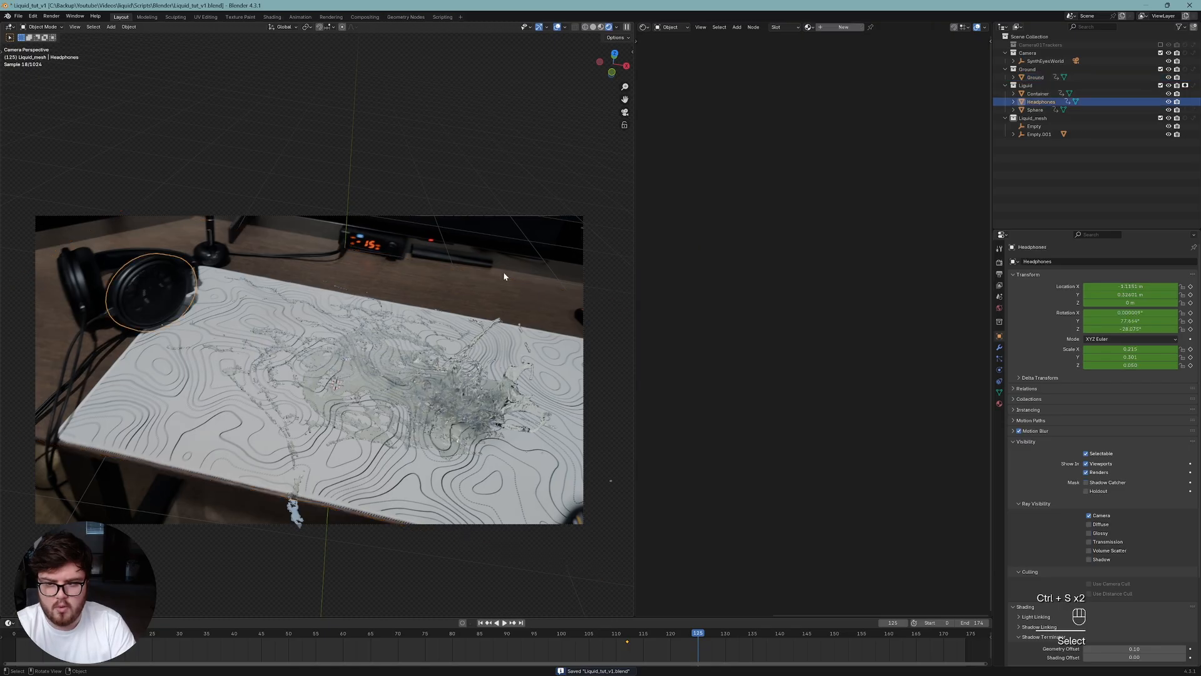
{"action": "left_click", "coordinate": [196, 391], "text": "shift"}
{"action": "key", "text": "ctrl+l"}
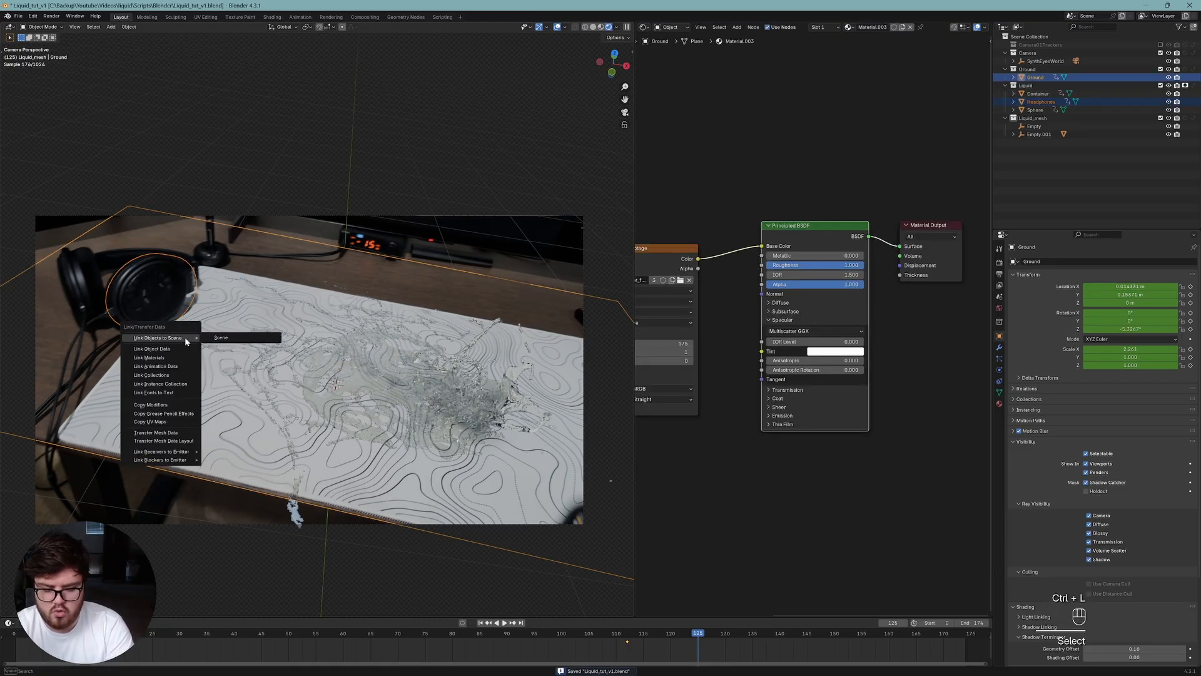
{"action": "left_click", "coordinate": [175, 358]}
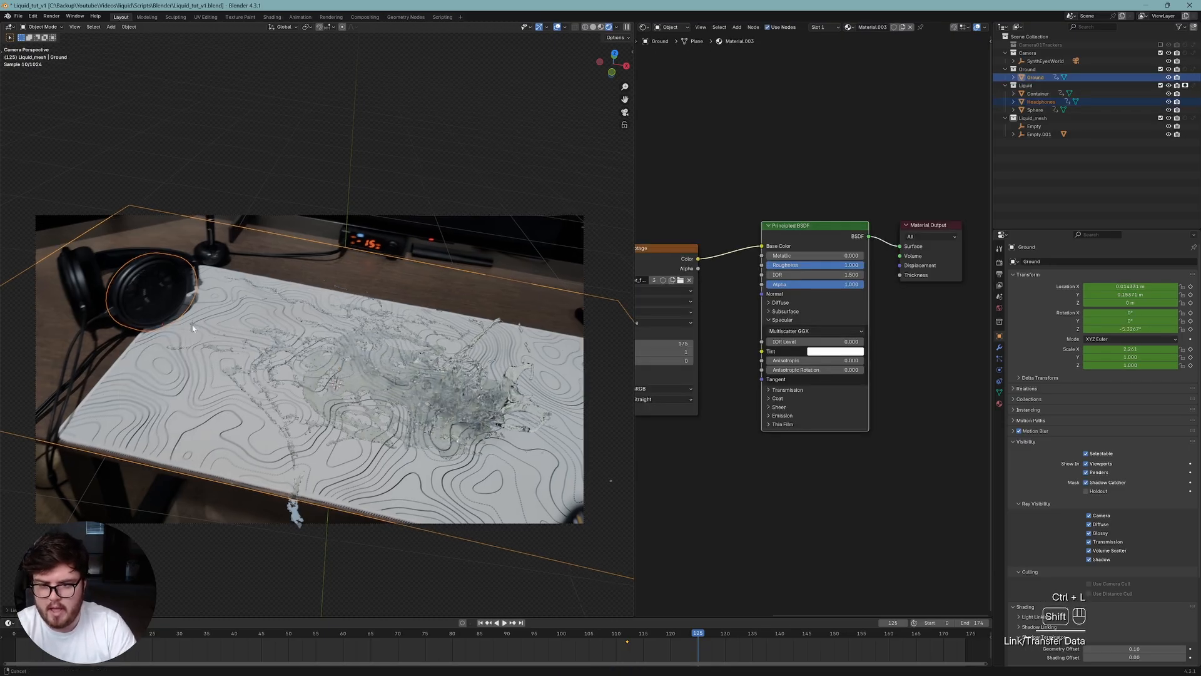
{"action": "left_click", "coordinate": [155, 309]}
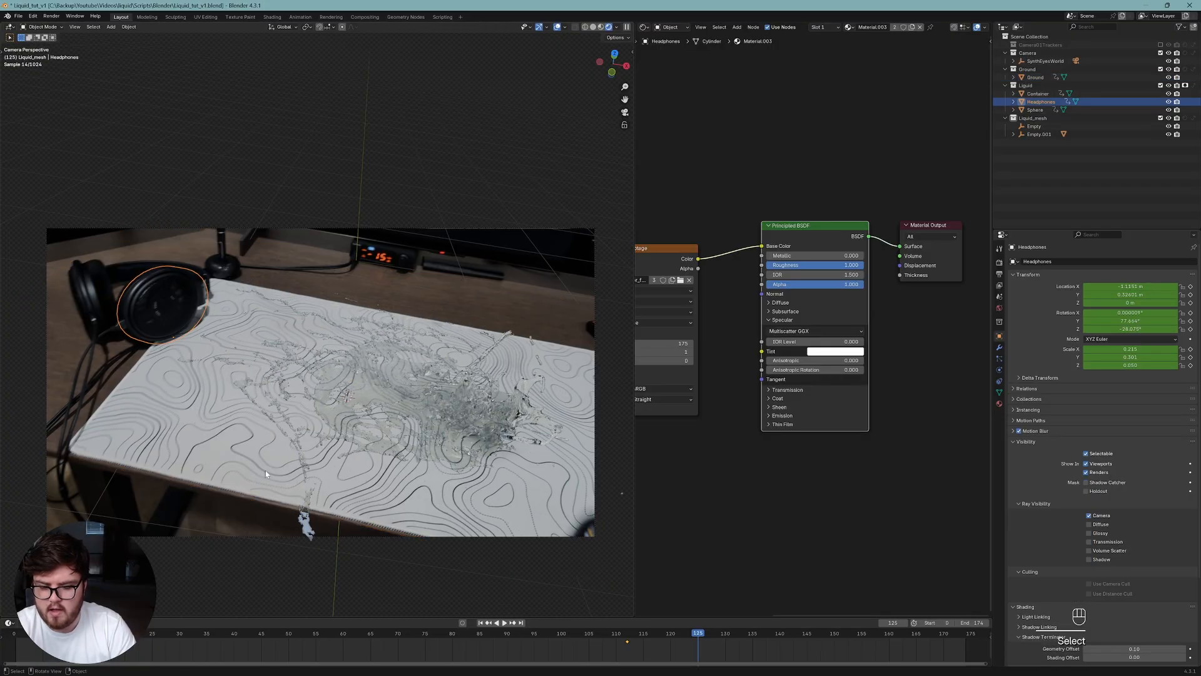
{"action": "key", "text": "ctrl+s"}
Go to about frame 88 and turn off the holdout of the Liquid collection.
{"action": "left_click_drag", "start_coordinate": [374, 633], "coordinate": [556, 631]}
{"action": "middle_click_drag", "start_coordinate": [413, 437], "coordinate": [408, 453], "text": "shift"}
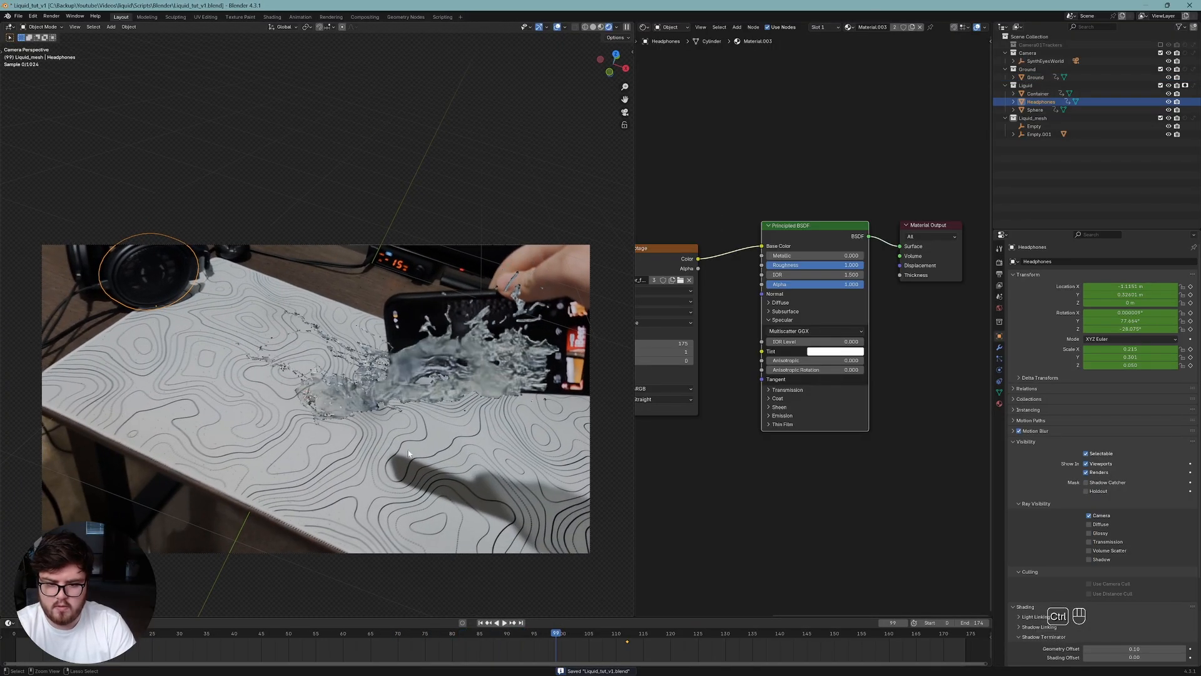
{"action": "left_click_drag", "start_coordinate": [555, 631], "coordinate": [495, 630]}
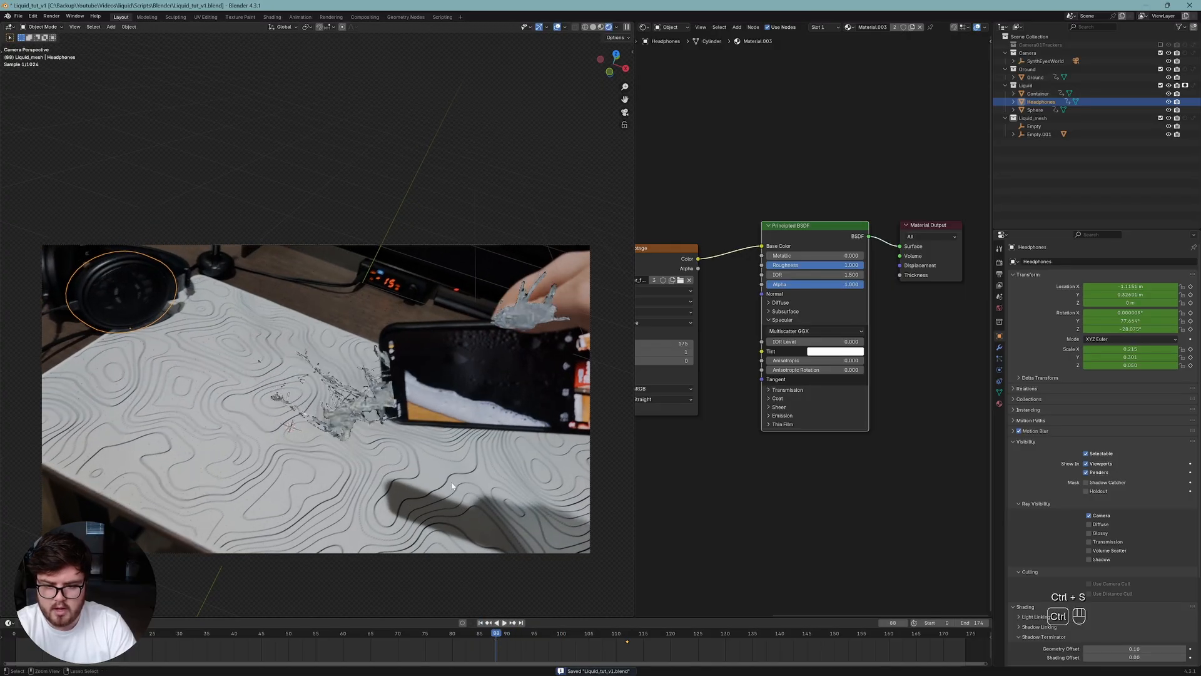
{"action": "left_click", "coordinate": [429, 393]}
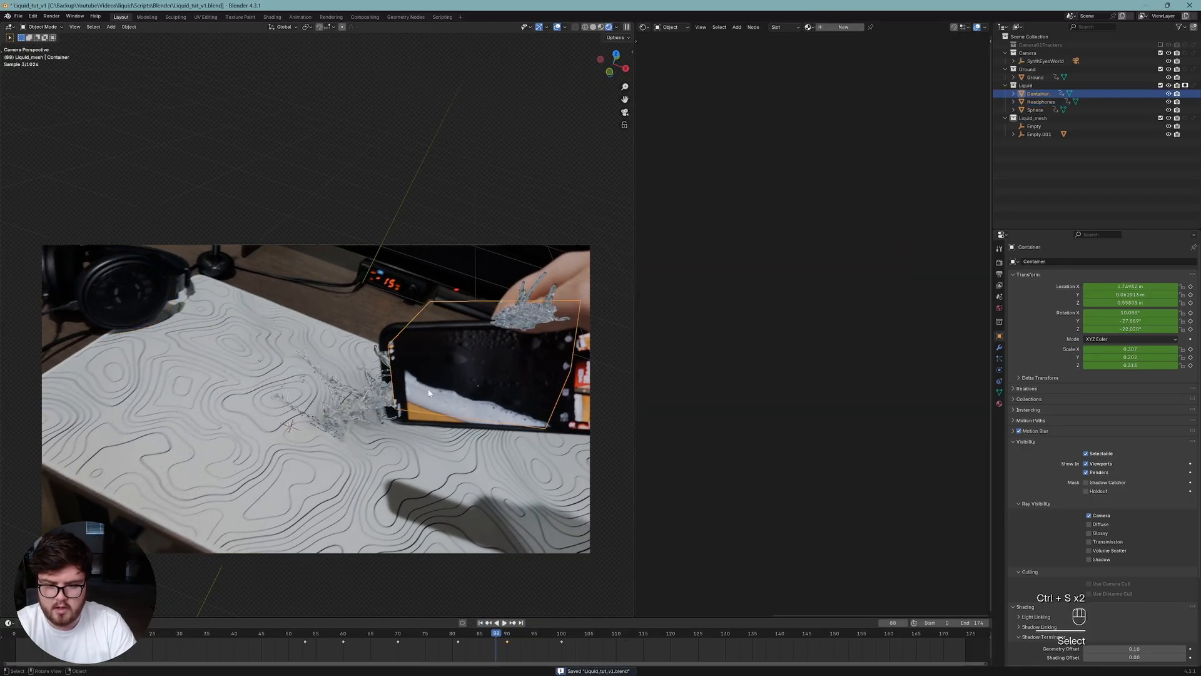
{"action": "left_click", "coordinate": [1187, 86]}
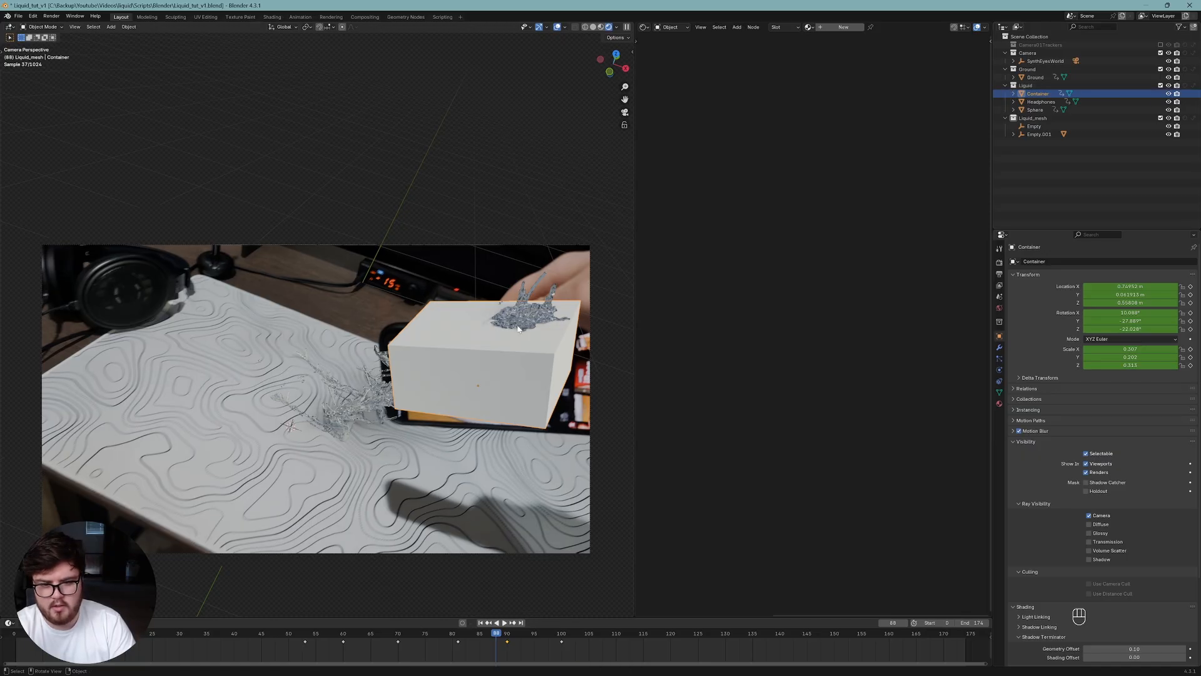
Exclude the Liquid collection with its container, headphones and sphere from the view layer, and save the file.
{"action": "left_click", "coordinate": [1161, 86]}
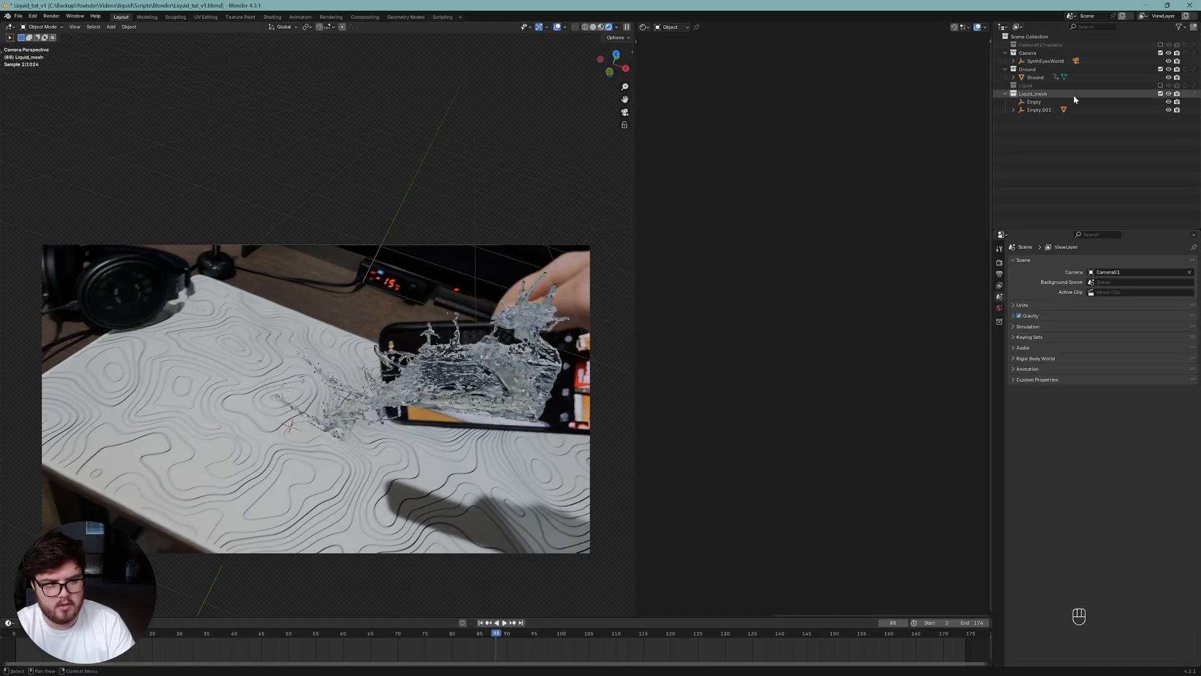
{"action": "left_click", "coordinate": [1160, 86]}
{"action": "left_click", "coordinate": [1137, 92]}
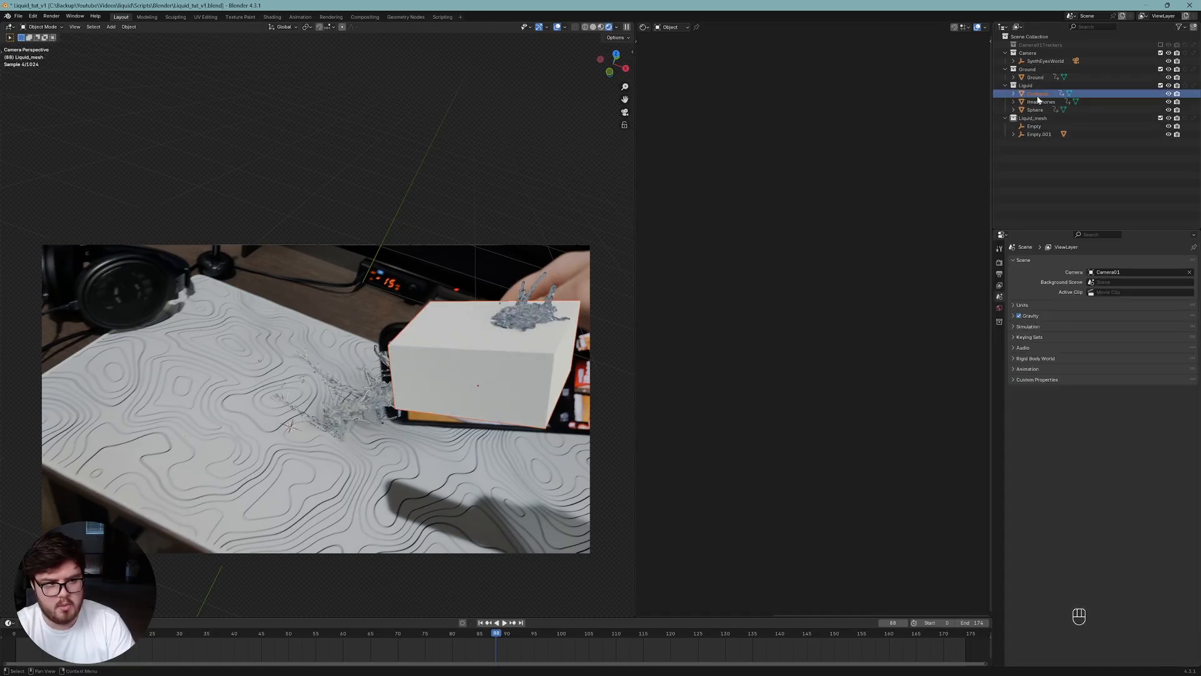
{"action": "left_click", "coordinate": [1041, 102], "text": "shift"}
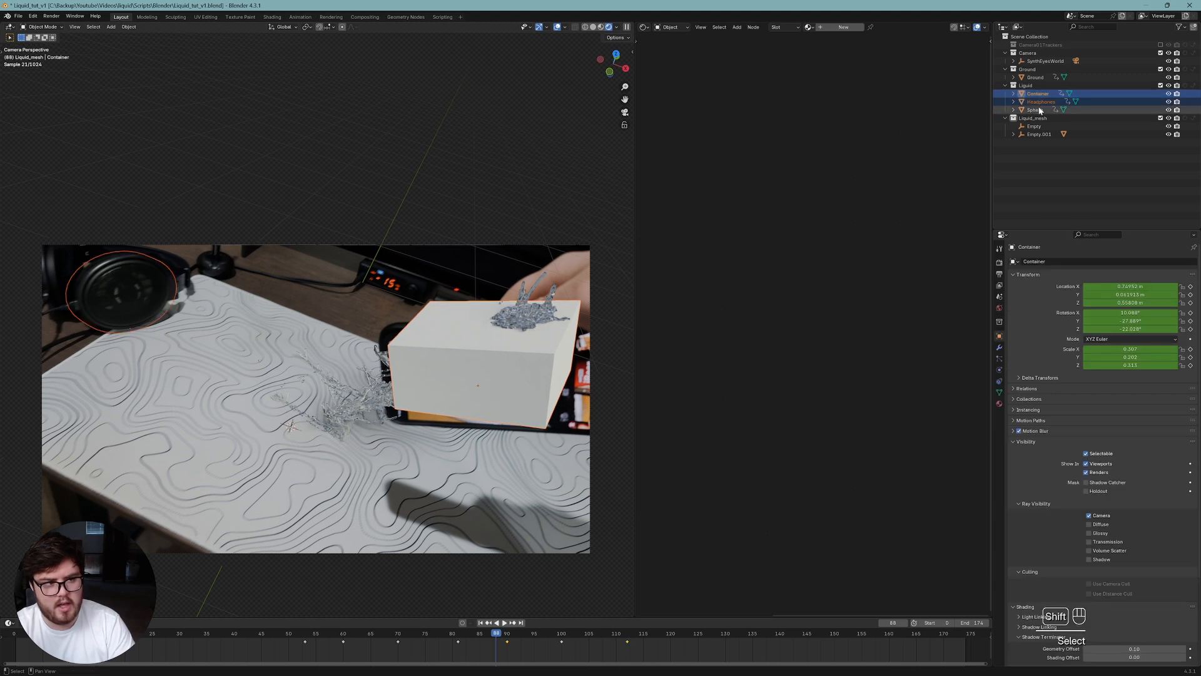
{"action": "left_click", "coordinate": [1037, 110], "text": "shift"}
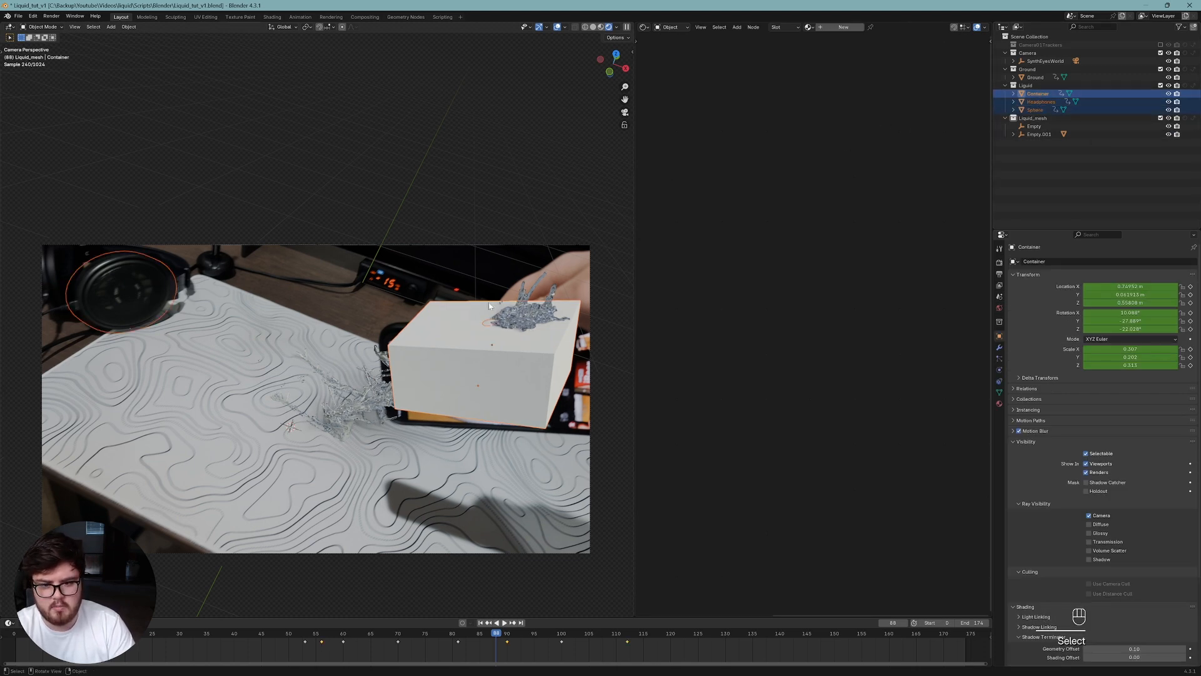
{"action": "left_click", "coordinate": [1161, 86]}
{"action": "middle_click_drag", "start_coordinate": [448, 356], "coordinate": [458, 345], "text": "shift"}
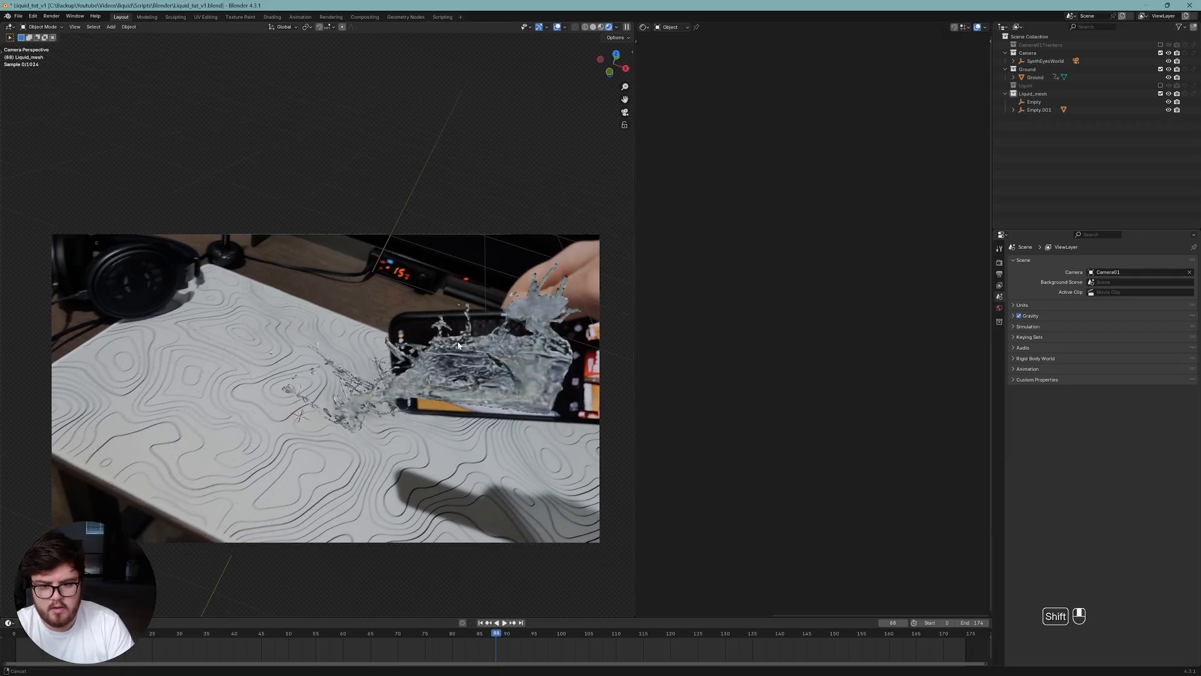
{"action": "scroll", "coordinate": [458, 345], "scroll_direction": "up", "scroll_amount": 4}
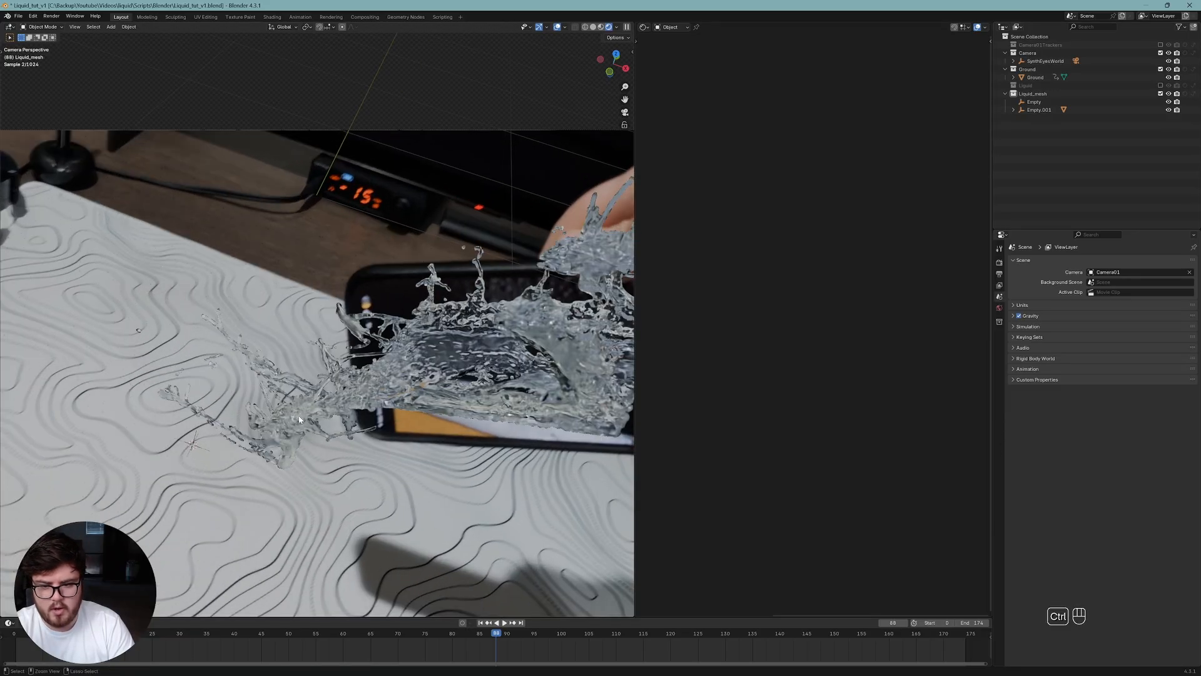
{"action": "key", "text": "ctrl+s"}
Sample the liquid material's Base Color from the orange area of the phone screen in the footage.
{"action": "left_click", "coordinate": [294, 416]}
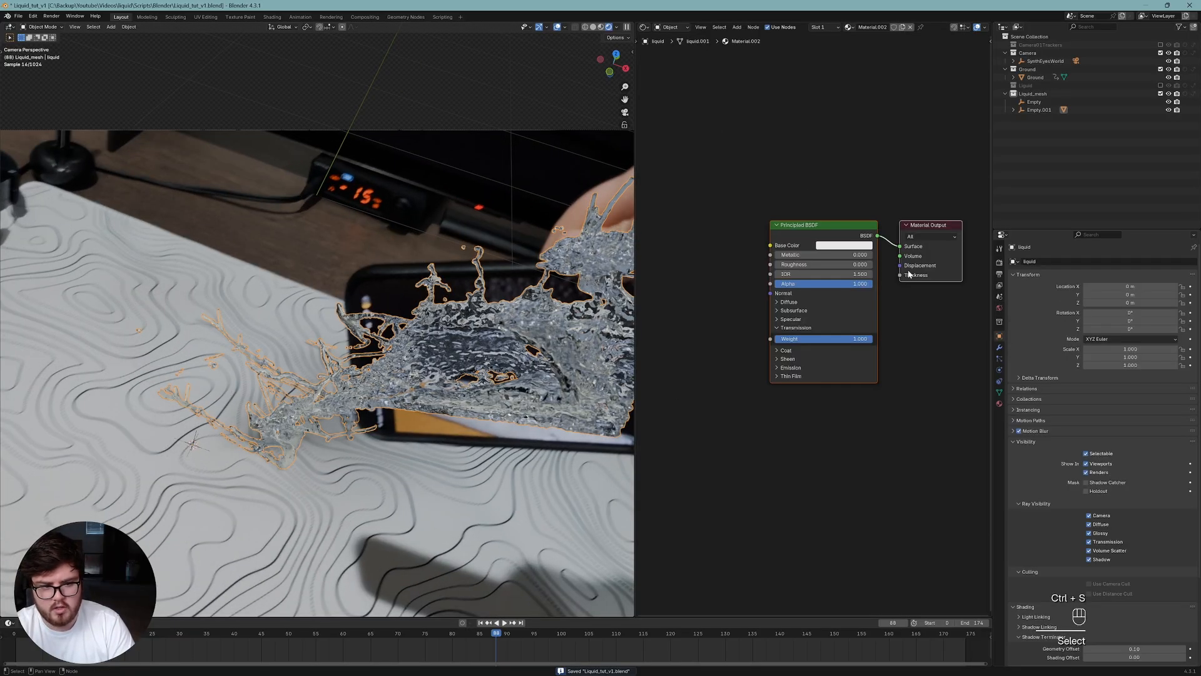
{"action": "scroll", "coordinate": [446, 372], "scroll_direction": "up", "scroll_amount": 6}
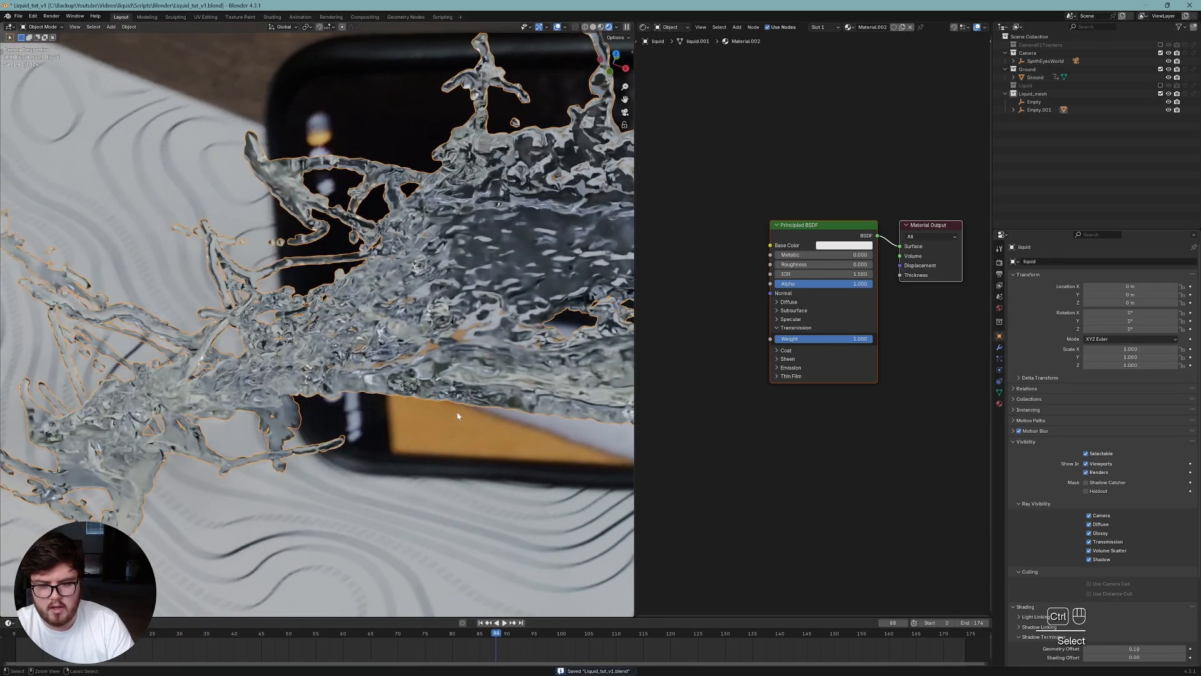
{"action": "key", "text": "ctrl+s"}
{"action": "left_click", "coordinate": [845, 246]}
{"action": "left_click", "coordinate": [896, 232]}
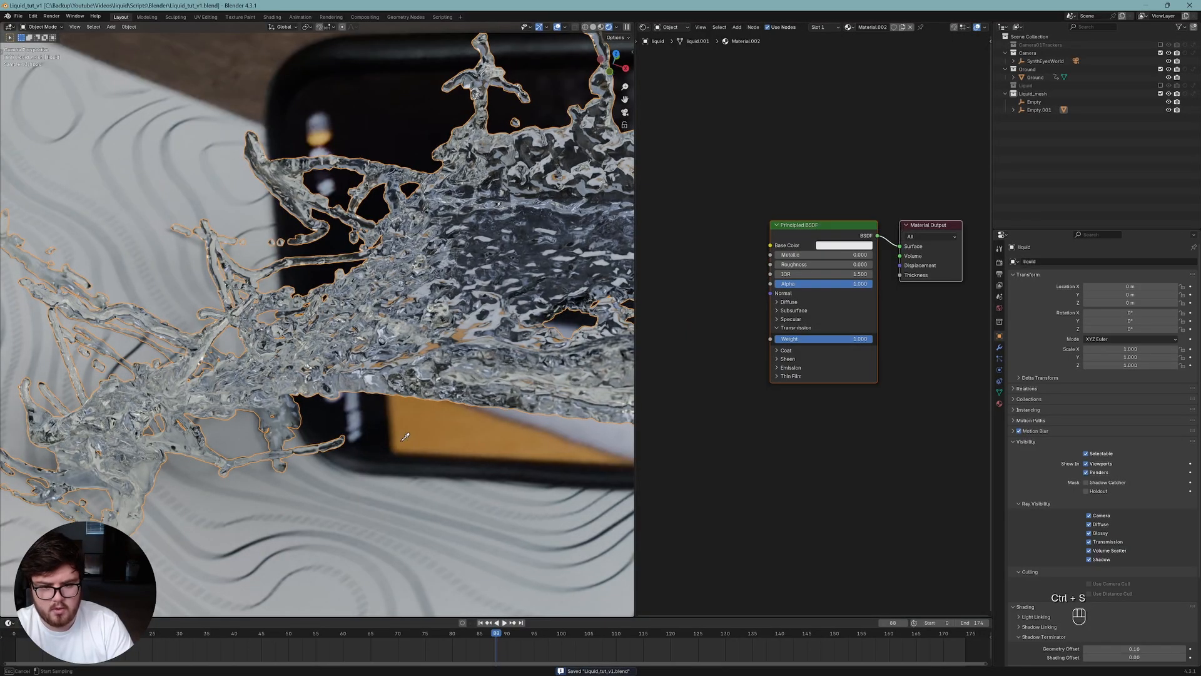
{"action": "left_click", "coordinate": [425, 422]}
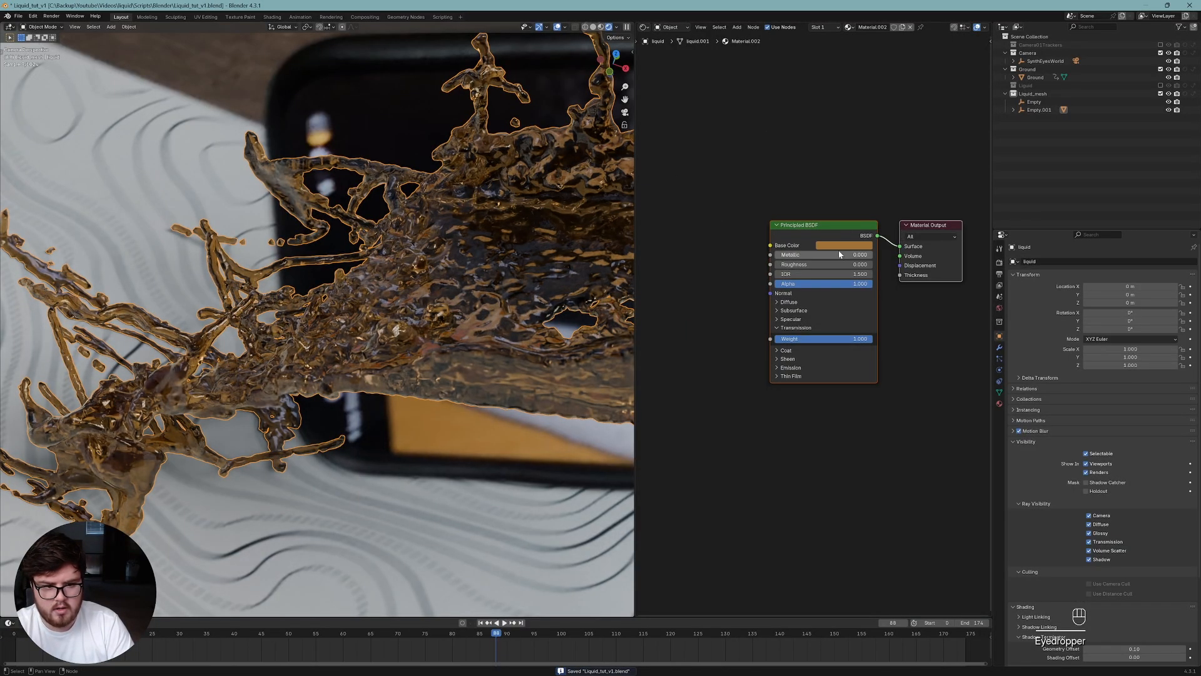
Raise the liquid material's Roughness to about 0.05, brighten its Base Color to a lighter orange, and save.
{"action": "left_click_drag", "start_coordinate": [816, 266], "coordinate": [822, 266]}
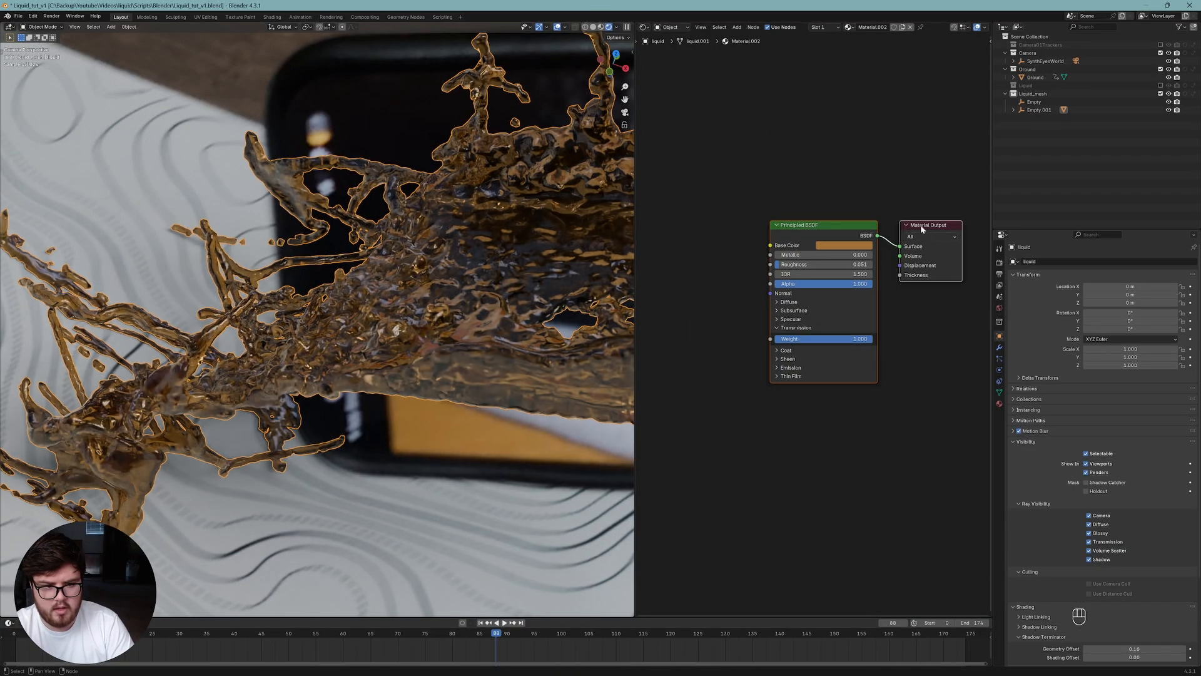
{"action": "left_click", "coordinate": [838, 245]}
{"action": "left_click_drag", "start_coordinate": [835, 213], "coordinate": [878, 211]}
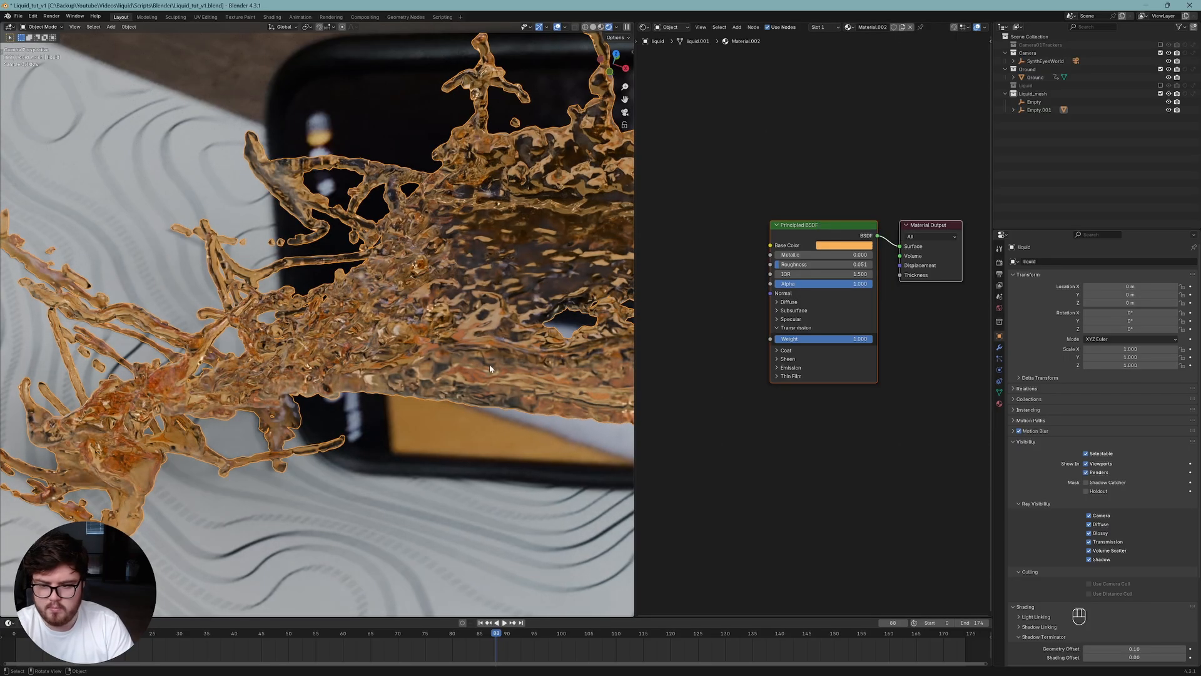
{"action": "scroll", "coordinate": [410, 350], "scroll_direction": "down", "scroll_amount": 4}
{"action": "key", "text": "ctrl+s"}
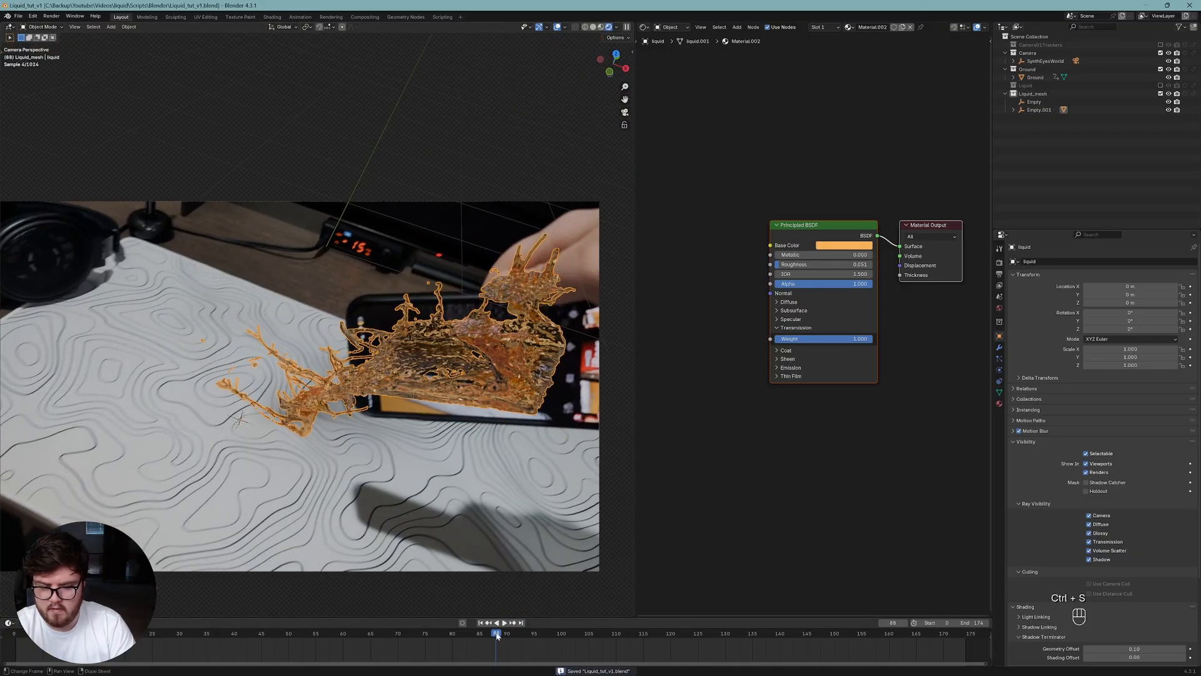
Play the animation to about frame 138 to check the orange liquid over the footage, with nothing left selected.
{"action": "key", "text": "space"}
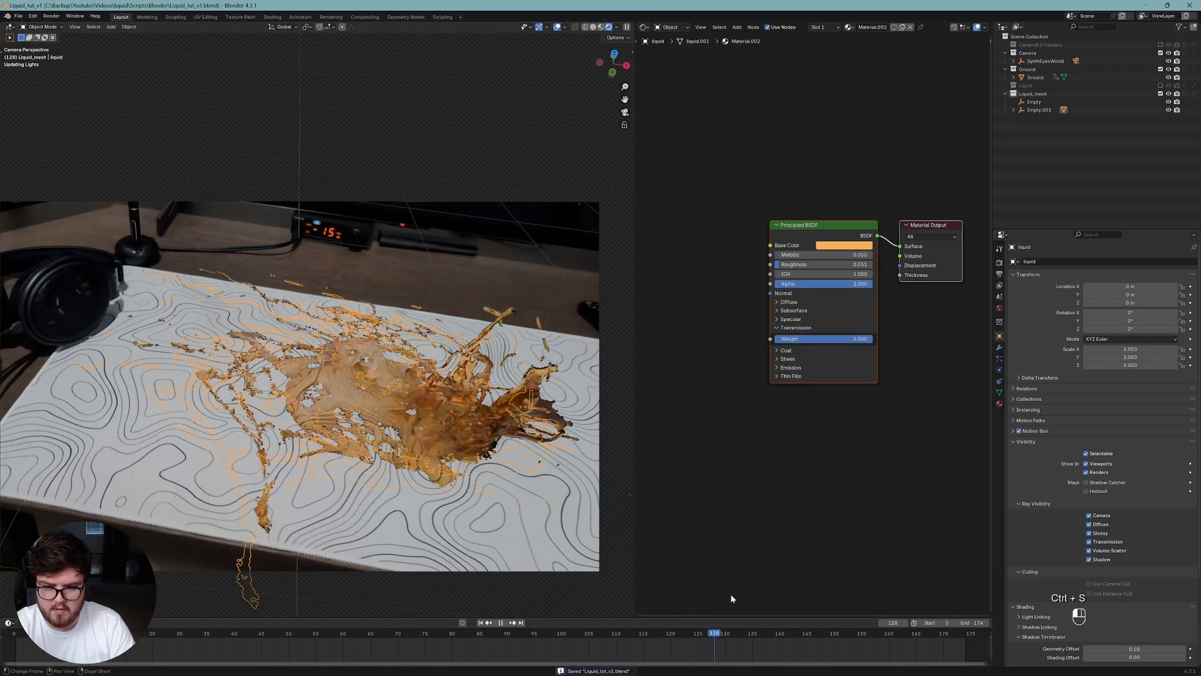
{"action": "key", "text": "space"}
{"action": "left_click", "coordinate": [414, 480]}
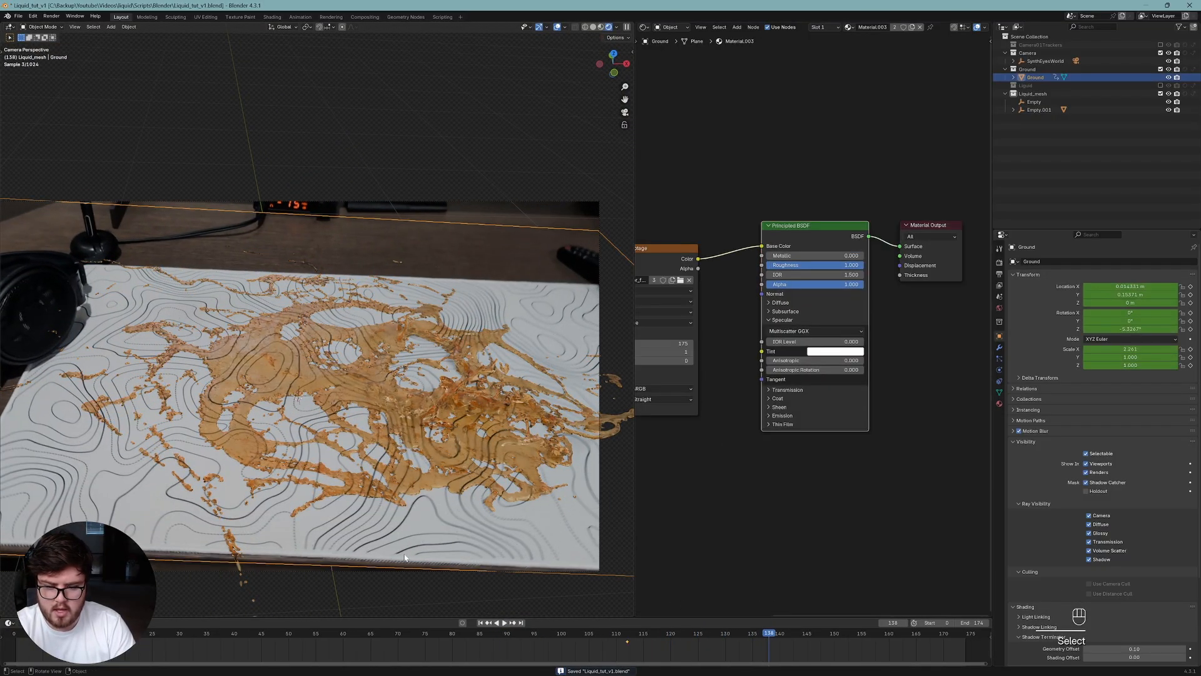
{"action": "left_click", "coordinate": [350, 590]}
{"action": "scroll", "coordinate": [415, 425], "scroll_direction": "down", "scroll_amount": 3}
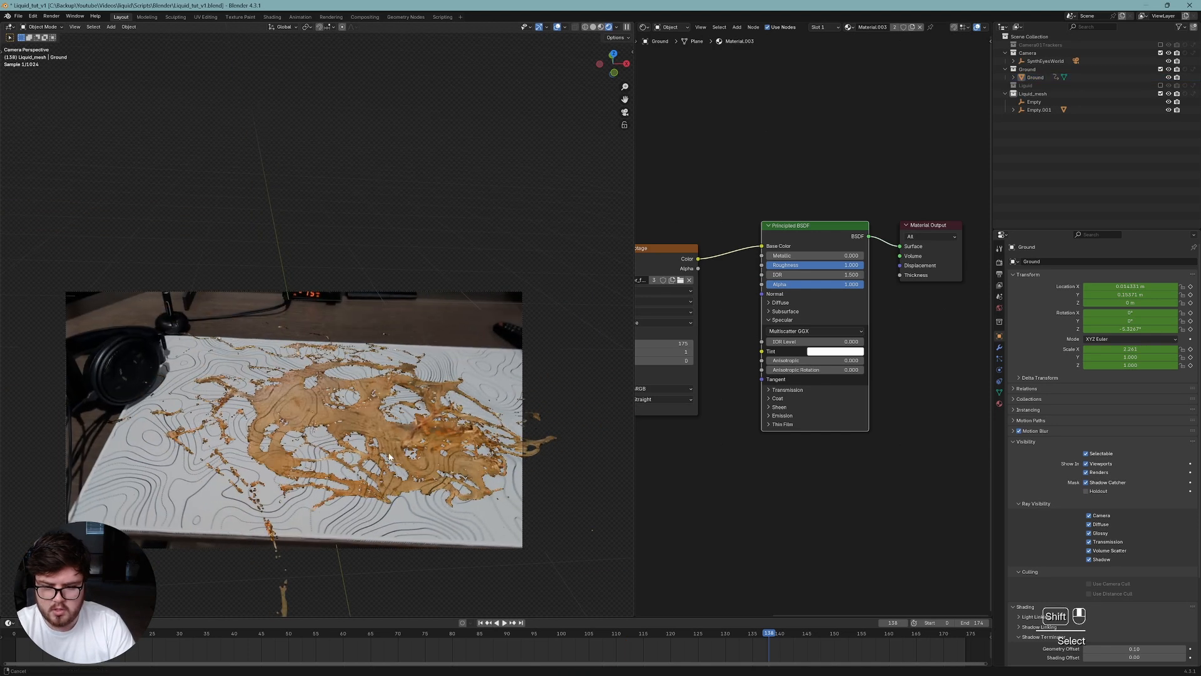
Switch the viewport to Solid shading, save the file and open the Compositing workspace.
{"action": "key", "text": "ctrl+s"}
{"action": "key", "text": "z"}
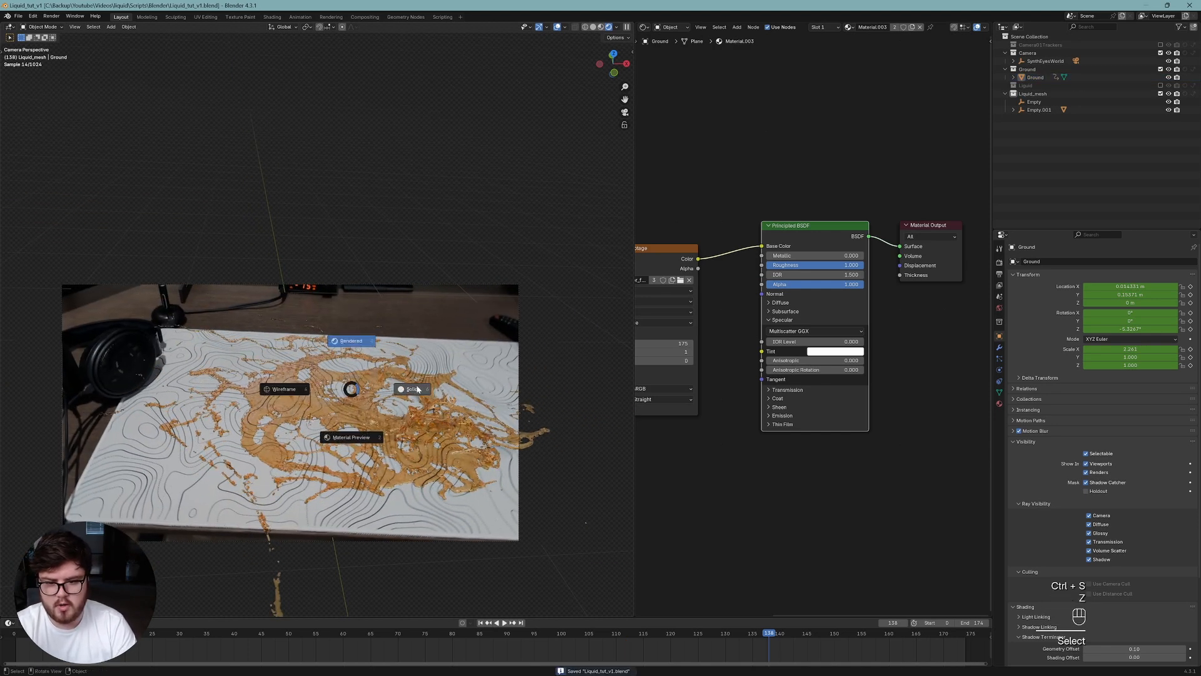
{"action": "left_click", "coordinate": [415, 389]}
{"action": "key", "text": "ctrl+s"}
{"action": "left_click", "coordinate": [365, 17]}
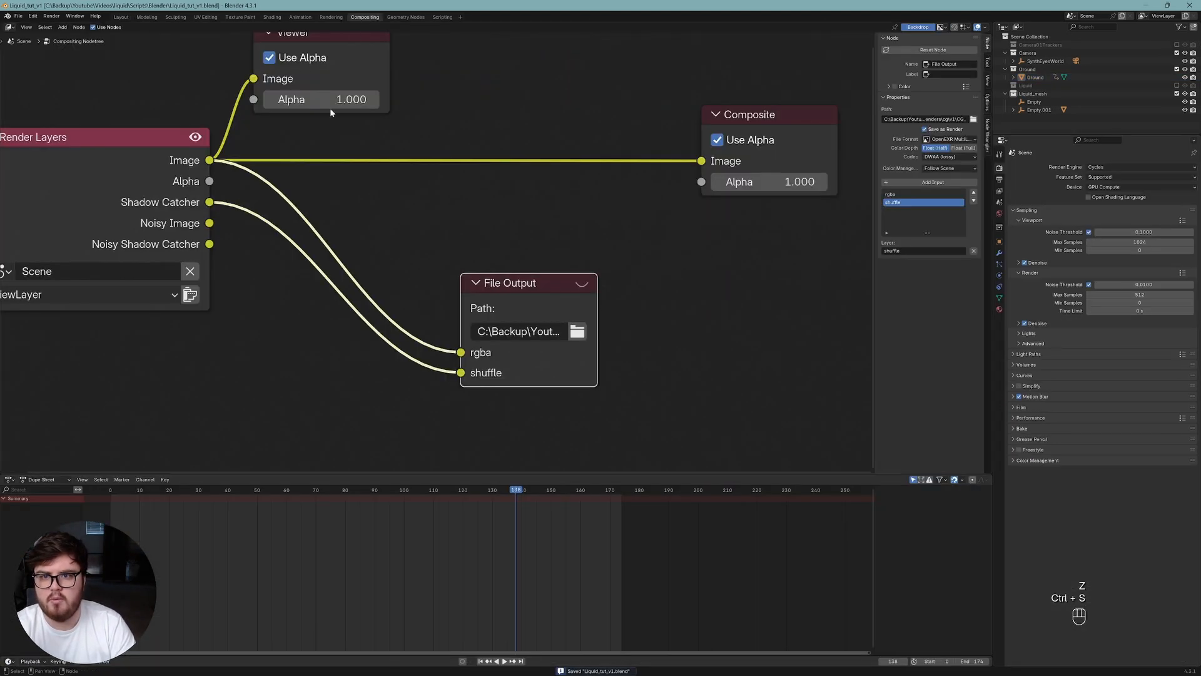
Move the File Output node slightly higher, show the view layer's pass settings with Shadow Catcher, and save the file.
{"action": "left_click_drag", "start_coordinate": [540, 294], "coordinate": [528, 240]}
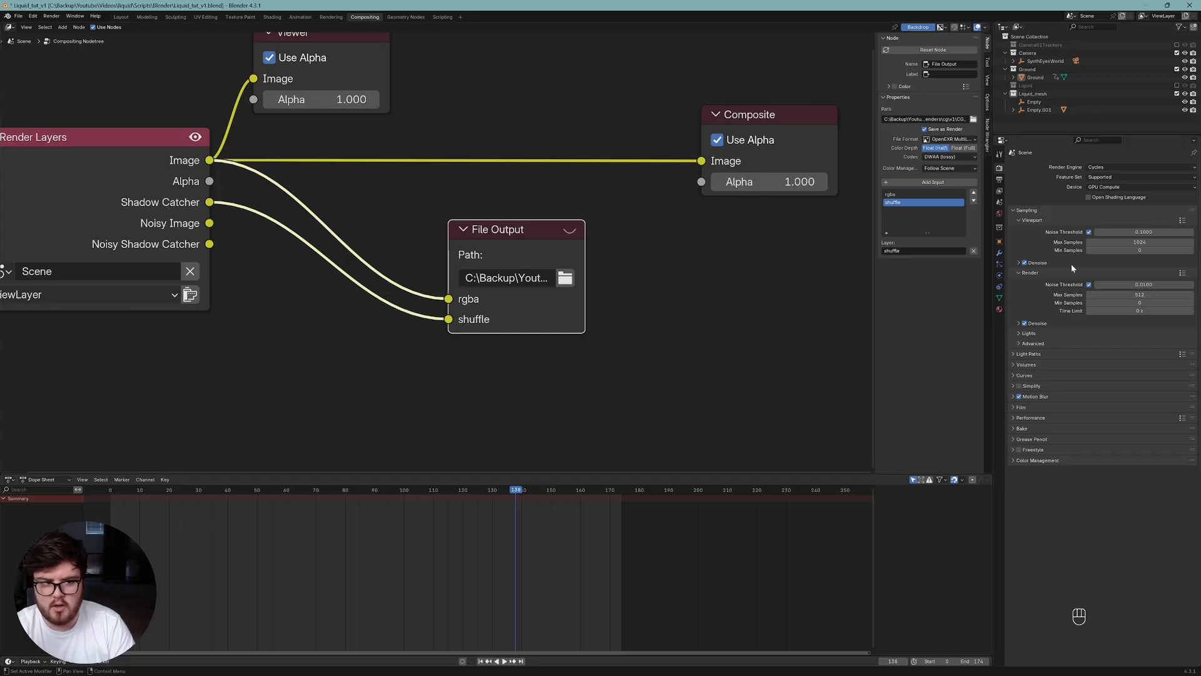
{"action": "left_click", "coordinate": [999, 191]}
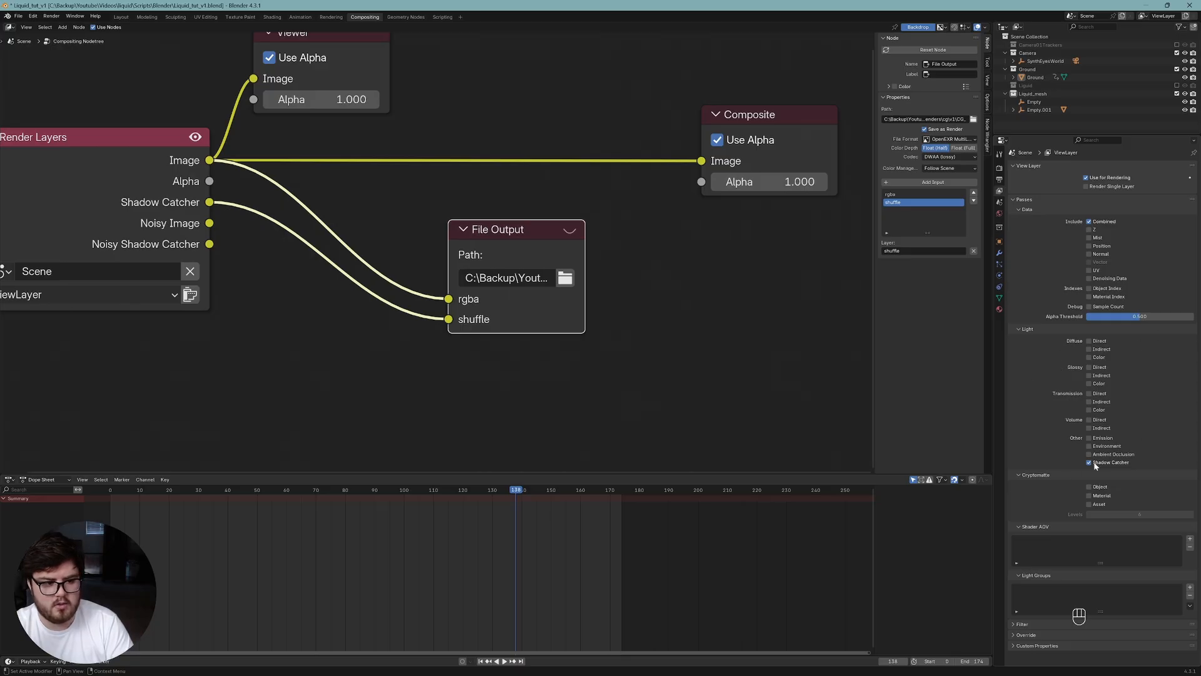
{"action": "key", "text": "ctrl+s"}
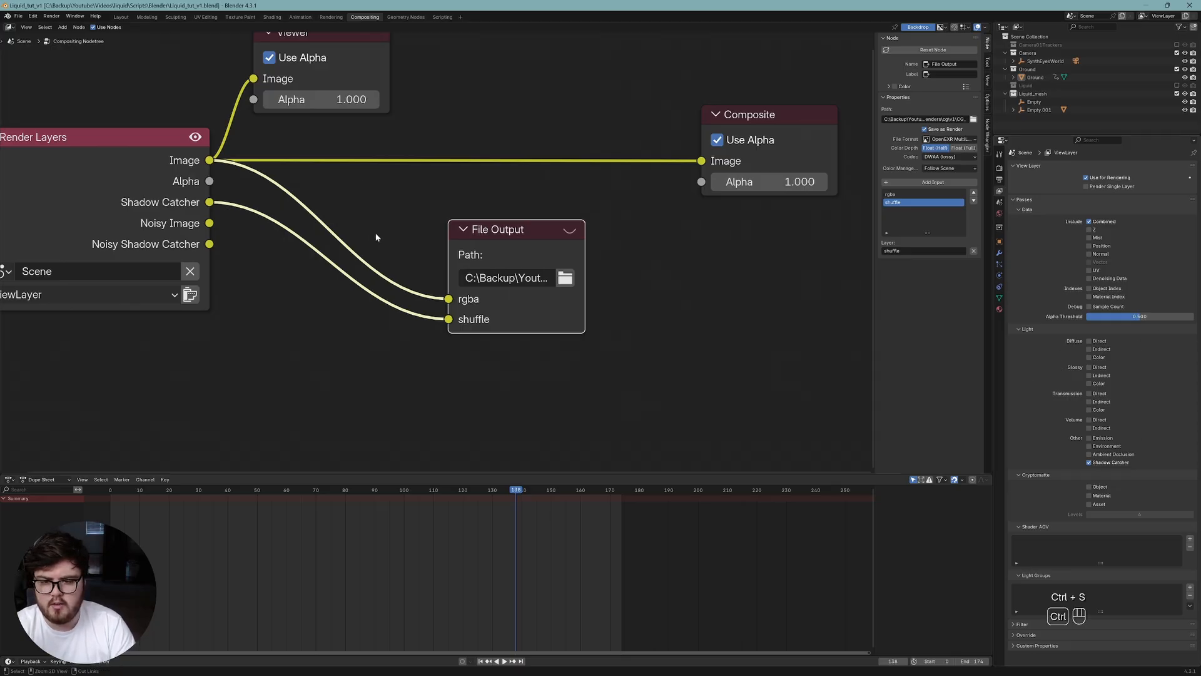
Return to the Layout workspace, save the file and render the current frame 138 as a still image.
{"action": "left_click", "coordinate": [121, 17]}
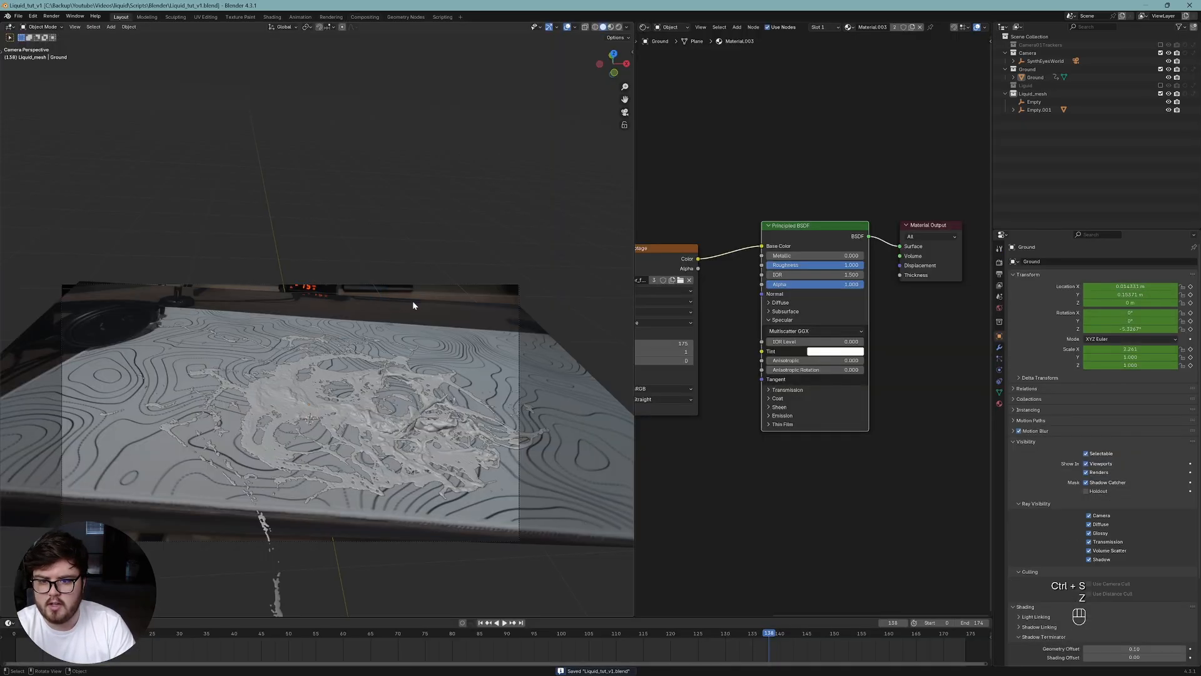
{"action": "key", "text": "z"}
{"action": "key", "text": "ctrl+s"}
{"action": "left_click", "coordinate": [52, 17]}
{"action": "left_click", "coordinate": [69, 30]}
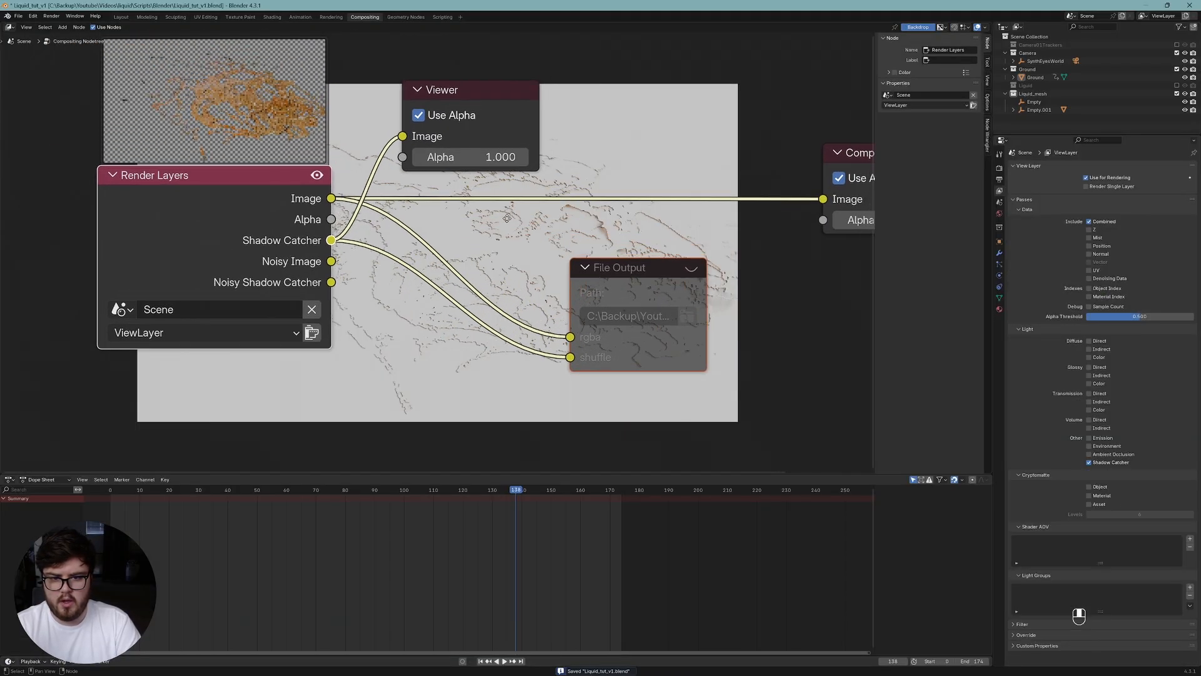
Shrink the compositor backdrop and preview the rendered Image pass, followed by the Shadow Catcher pass, through the Viewer node.
{"action": "key", "text": "v"}
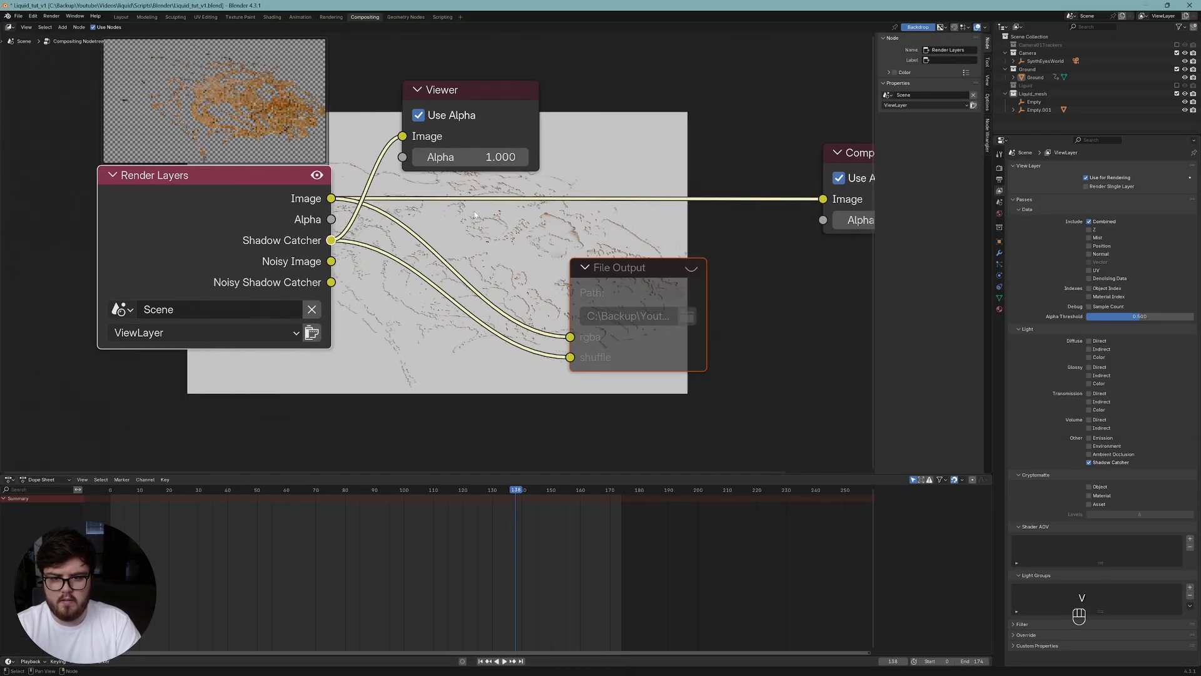
{"action": "middle_click_drag", "start_coordinate": [475, 214], "coordinate": [393, 232]}
{"action": "left_click_drag", "start_coordinate": [388, 108], "coordinate": [598, 87]}
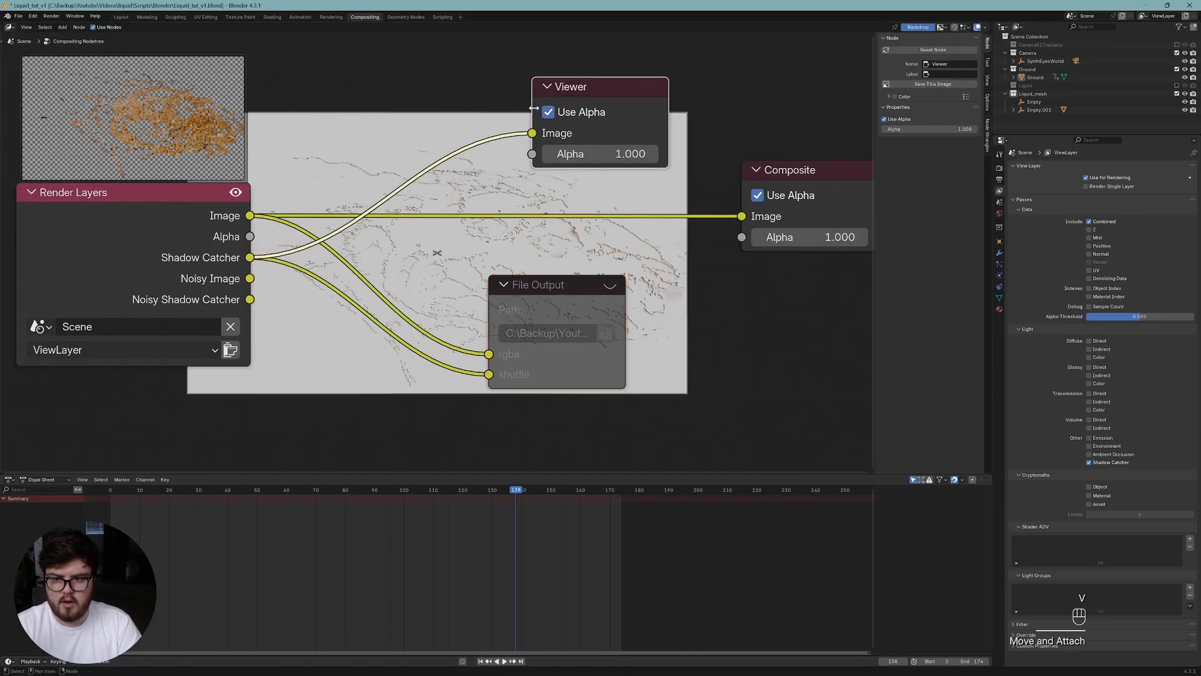
{"action": "left_click", "coordinate": [248, 219], "text": "ctrl+shift"}
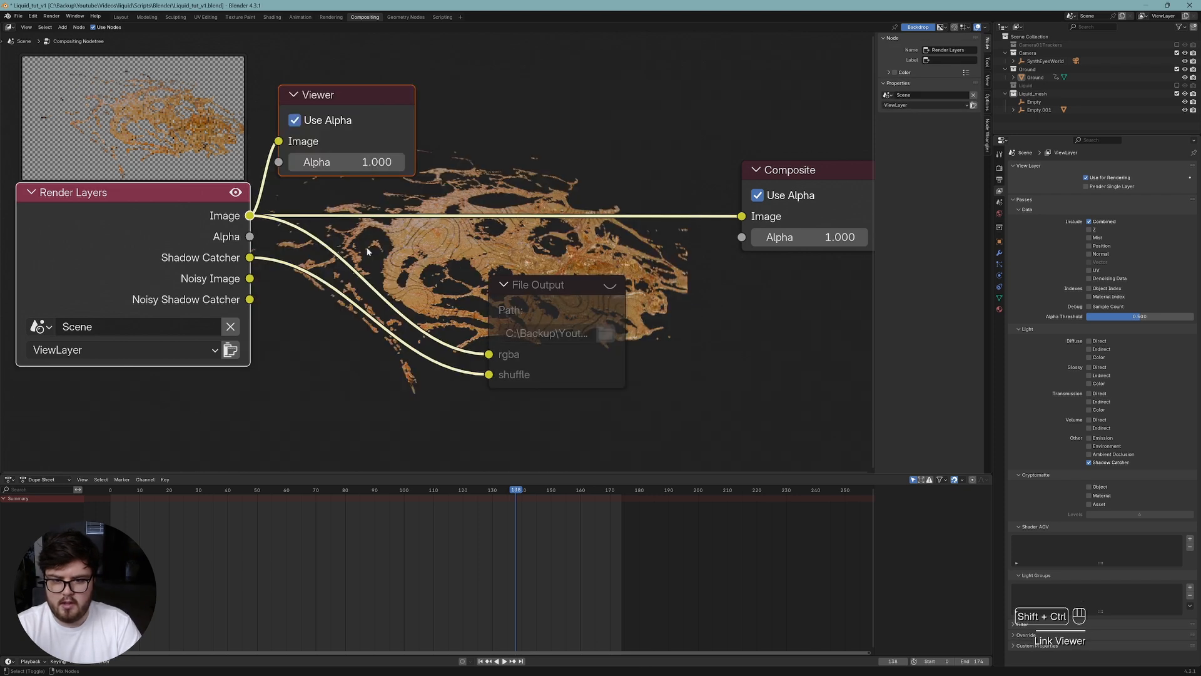
{"action": "left_click", "coordinate": [254, 265], "text": "ctrl+shift"}
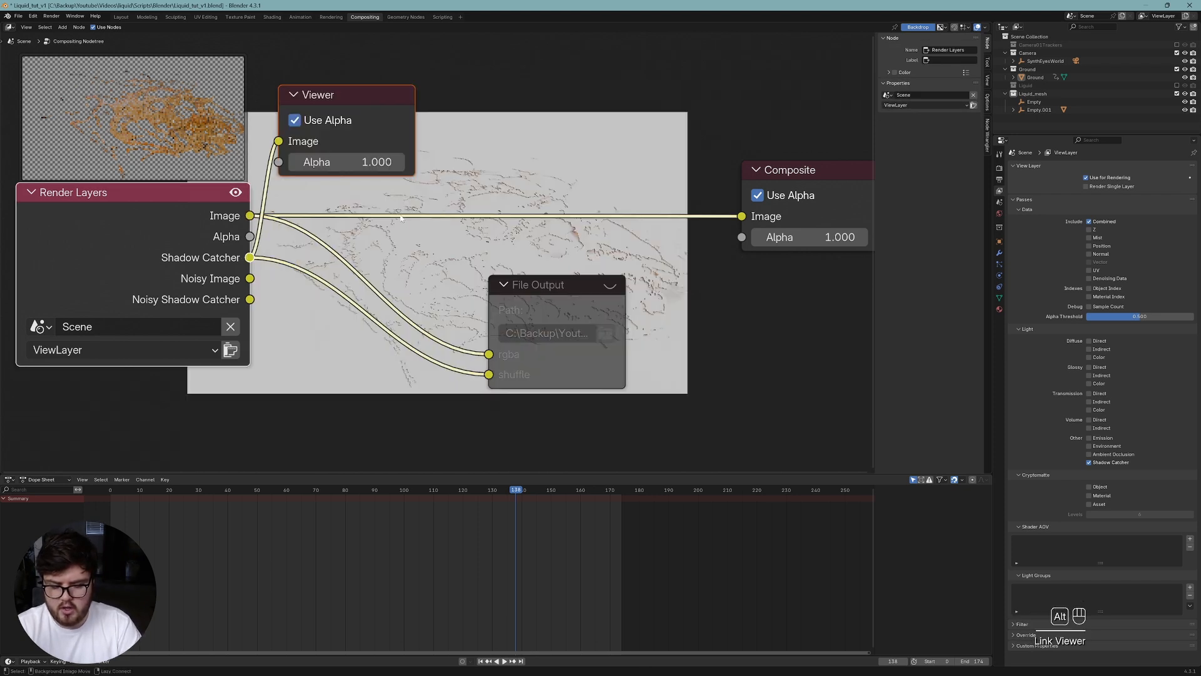
Examine the Shadow Catcher pass up close in the enlarged backdrop, especially the shadows and reflections around the liquid.
{"action": "key", "text": "alt+v"}
{"action": "key", "text": "alt+v"}
{"action": "key", "text": "alt+v"}
{"action": "key", "text": "alt+v"}
{"action": "key", "text": "alt+v"}
{"action": "key", "text": "alt+v"}
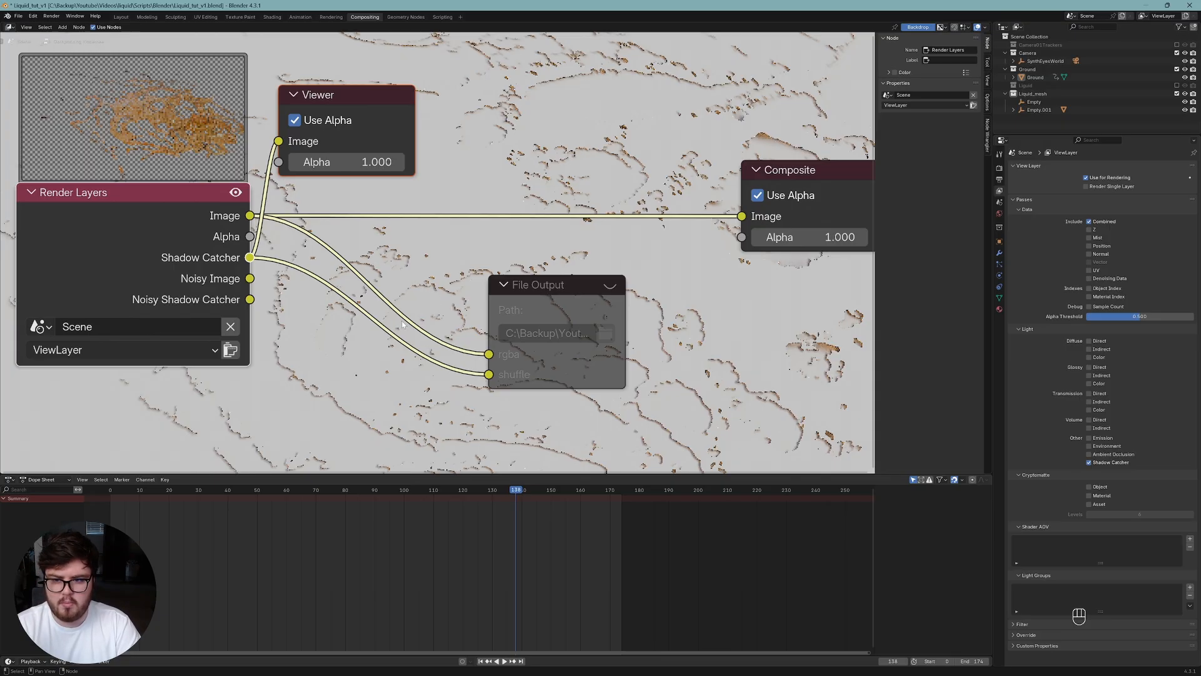
{"action": "key", "text": "v"}
{"action": "key", "text": "v"}
{"action": "key", "text": "v"}
{"action": "key", "text": "v"}
{"action": "key", "text": "v"}
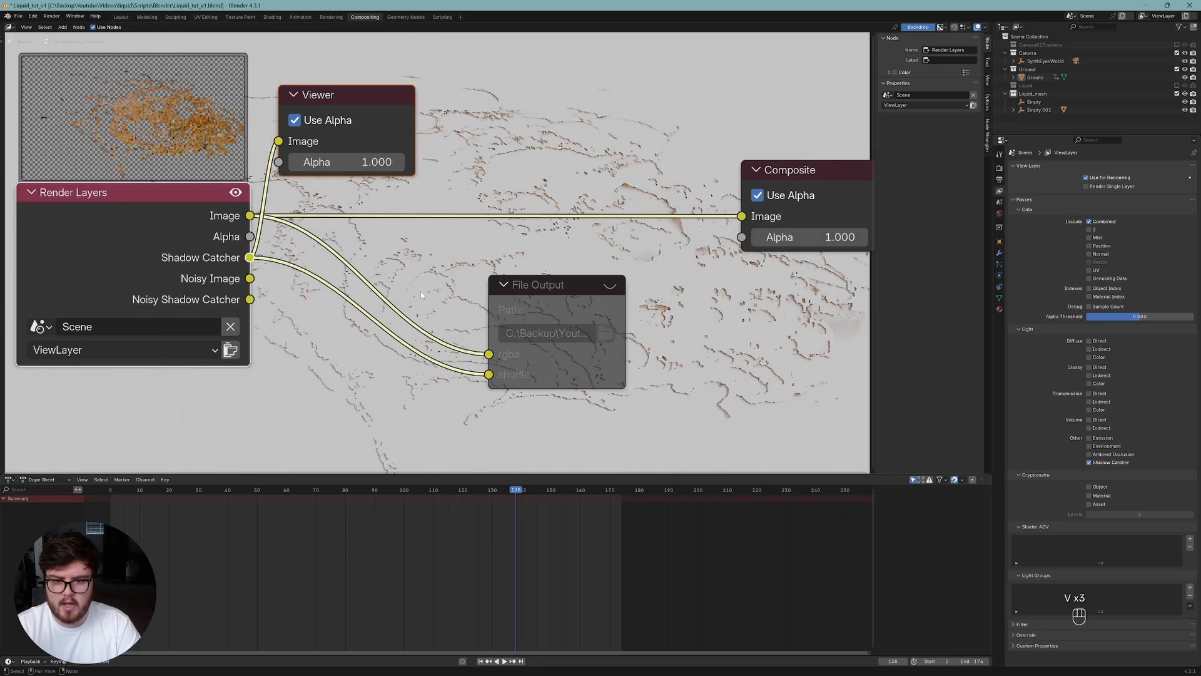
Go back to the Layout workspace, check the liquid in the camera view and save the file.
{"action": "left_click", "coordinate": [121, 17]}
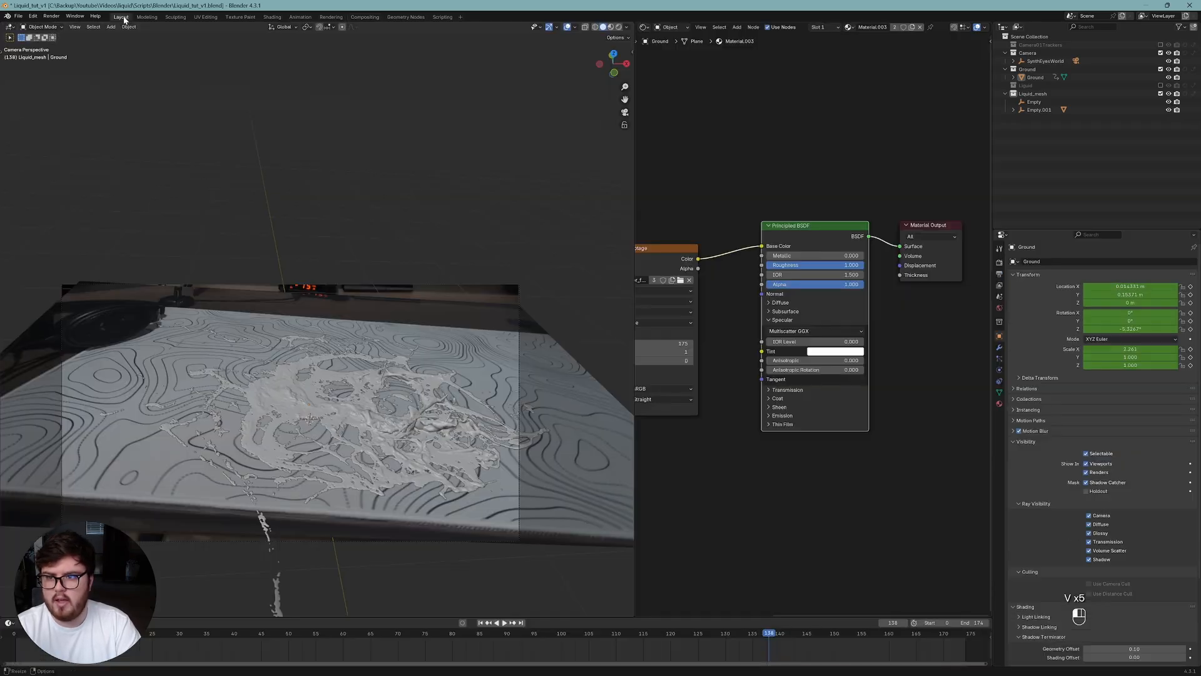
{"action": "middle_click_drag", "start_coordinate": [386, 275], "coordinate": [416, 228], "text": "shift"}
{"action": "key", "text": "ctrl+s"}
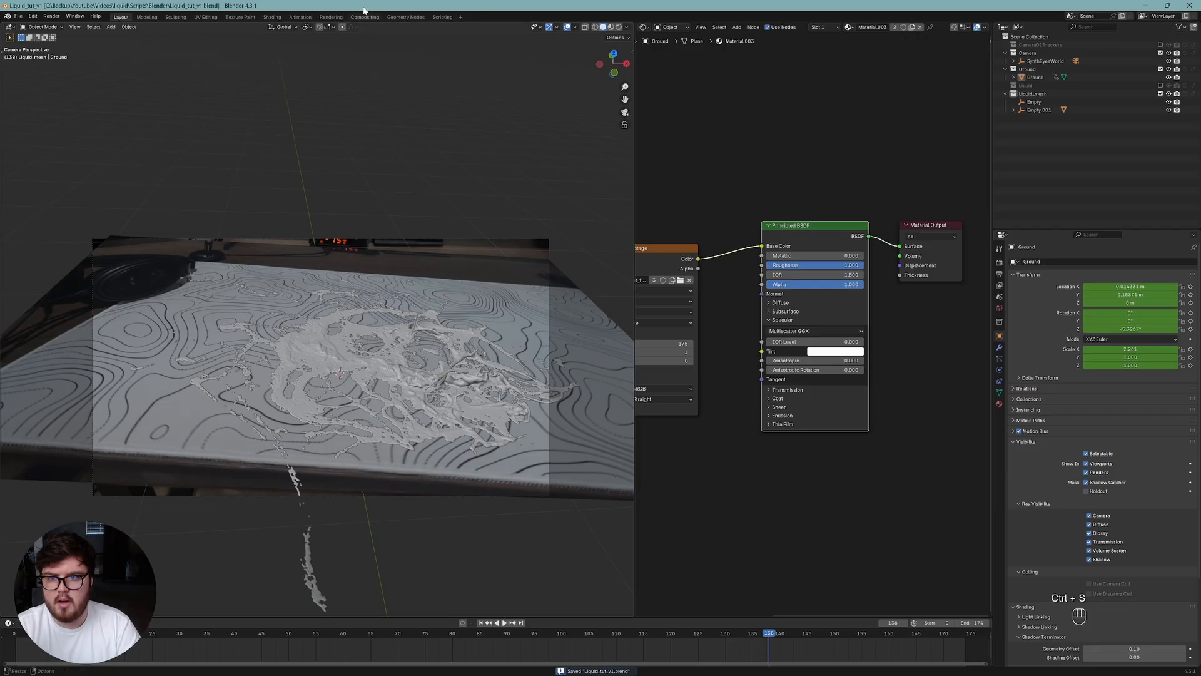
In the Compositing workspace, unmute the File Output node and widen its properties area to make the full output path readable.
{"action": "left_click", "coordinate": [364, 17]}
{"action": "left_click", "coordinate": [535, 298]}
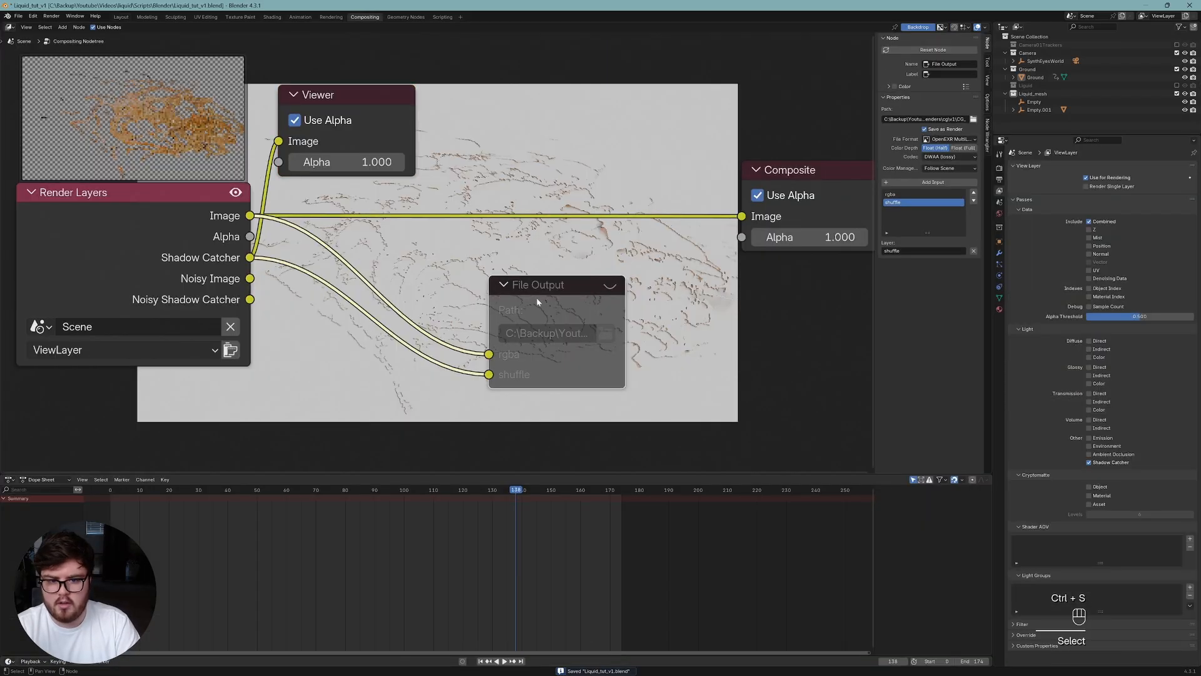
{"action": "key", "text": "m"}
{"action": "key", "text": "m"}
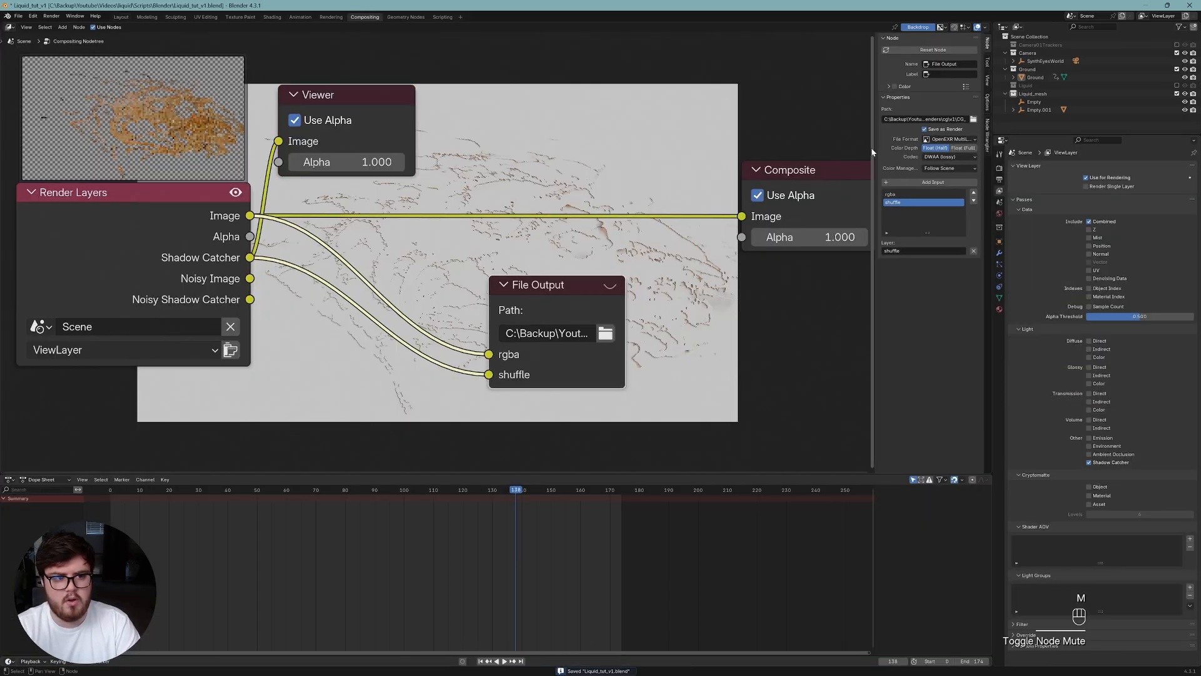
{"action": "left_click_drag", "start_coordinate": [875, 153], "coordinate": [778, 148]}
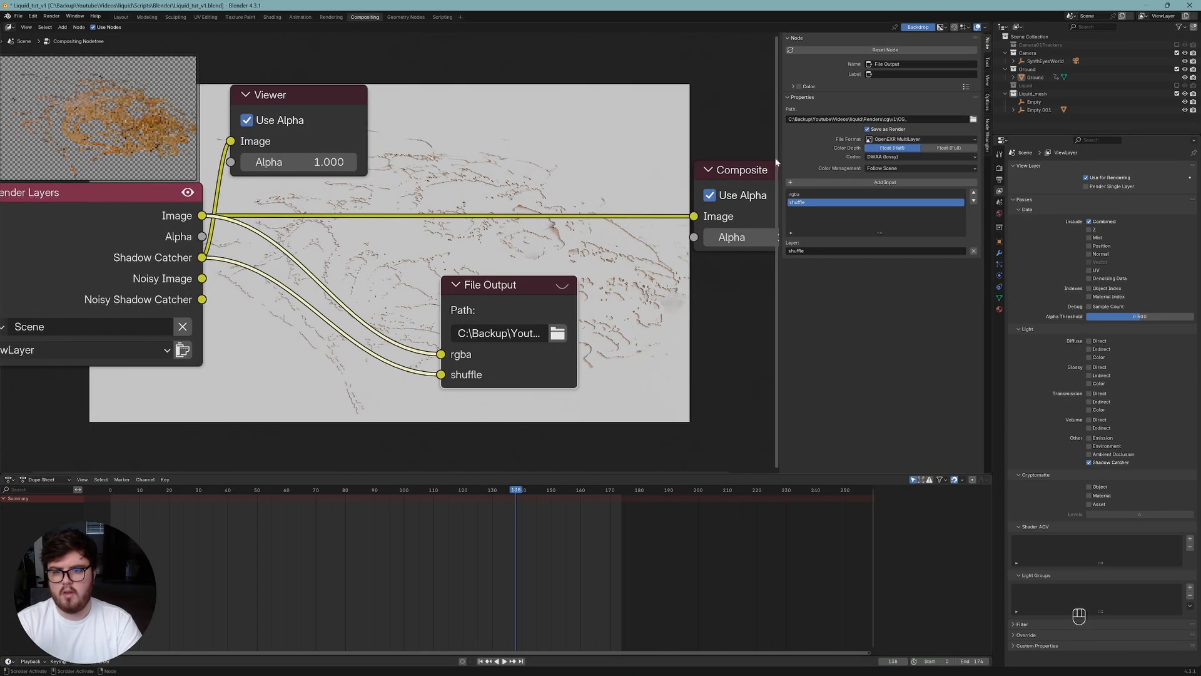